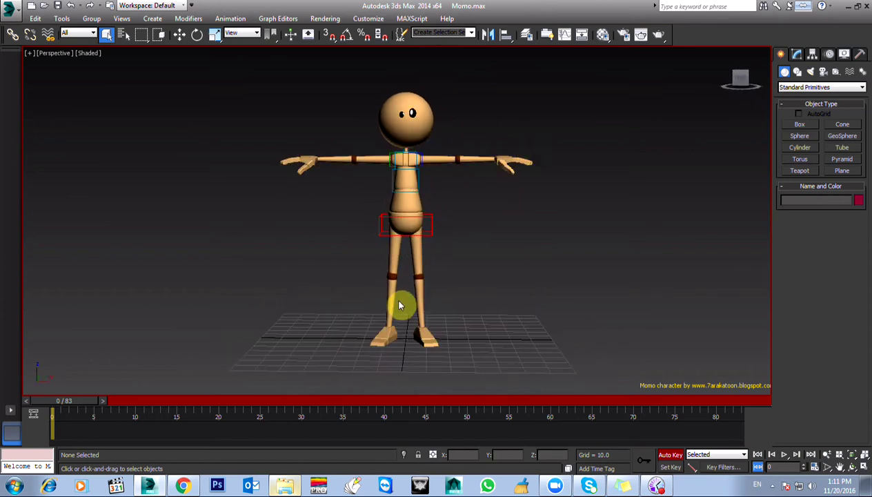
middle_click_drag(414, 183, 464, 230, "alt")
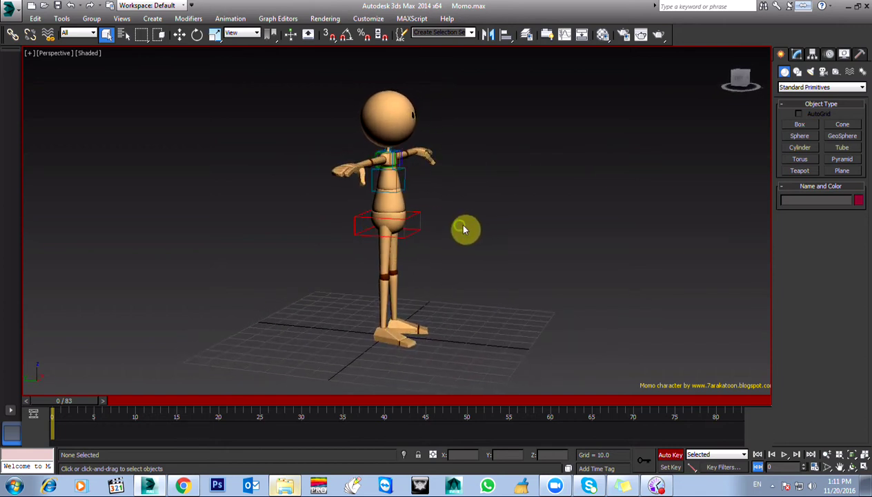
middle_click_drag(380, 220, 341, 257, "alt")
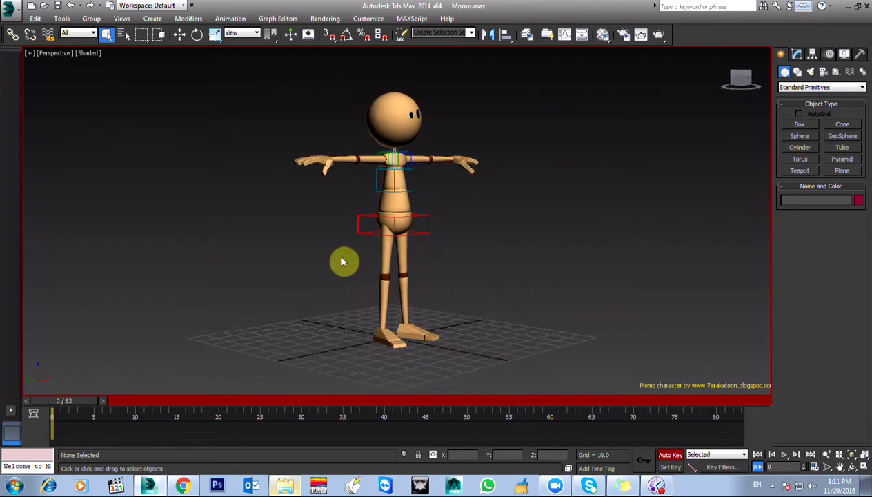
middle_click_drag(339, 294, 321, 294, "alt")
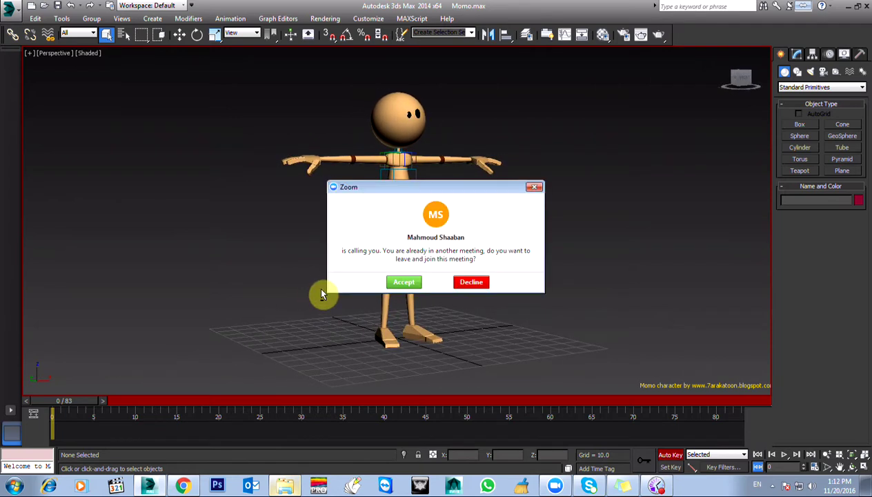
Decline the incoming Zoom call and return to the character scene.
left_click(473, 282)
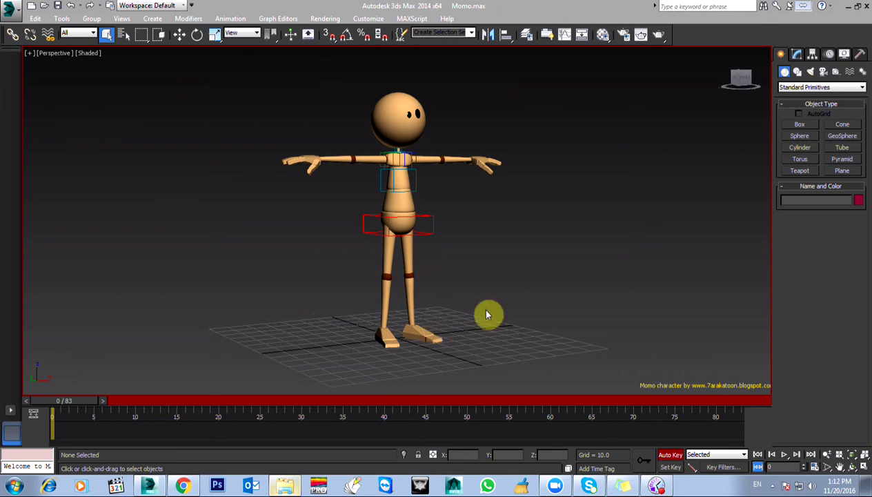
middle_click_drag(339, 232, 388, 236, "alt")
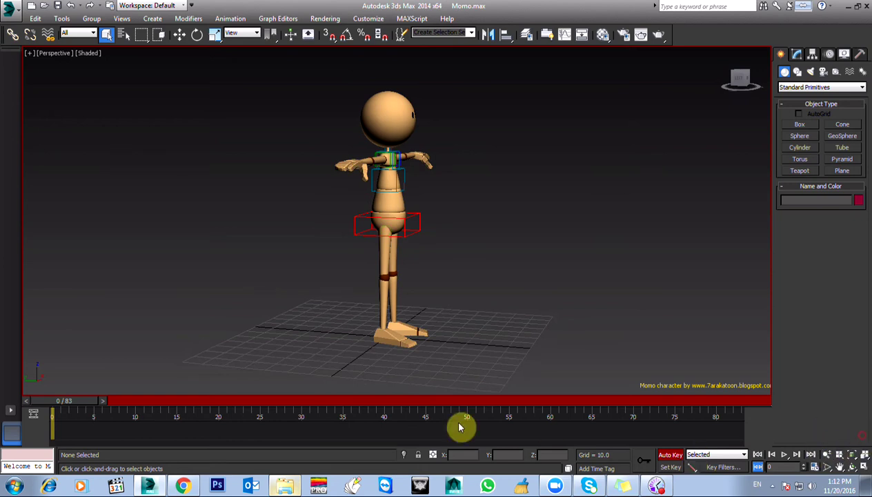
left_click(653, 487)
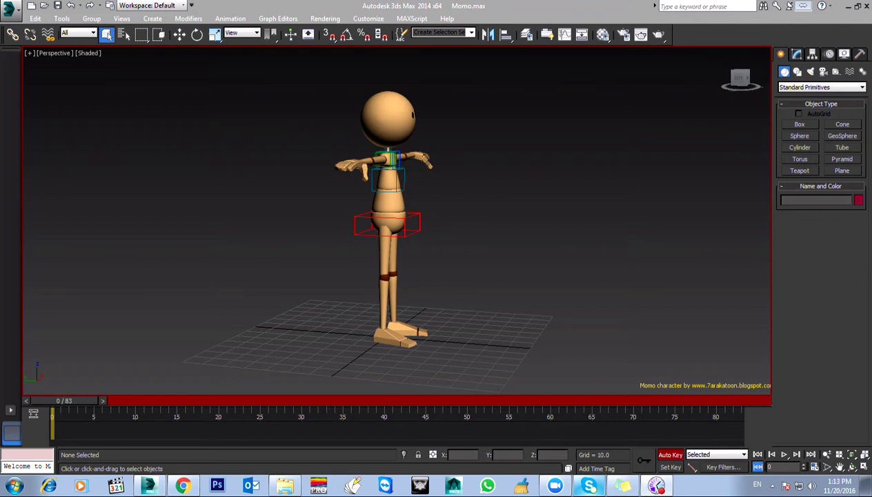
Show the character from the left view and select the biped's centre of mass through its Body Vertical track.
middle_click_drag(352, 258, 363, 287, "alt")
key("l")
middle_click_drag(377, 236, 360, 298)
scroll(356, 327, "down", 2)
scroll(358, 316, "up", 3)
scroll(362, 300, "up", 2)
scroll(337, 329, "down", 3)
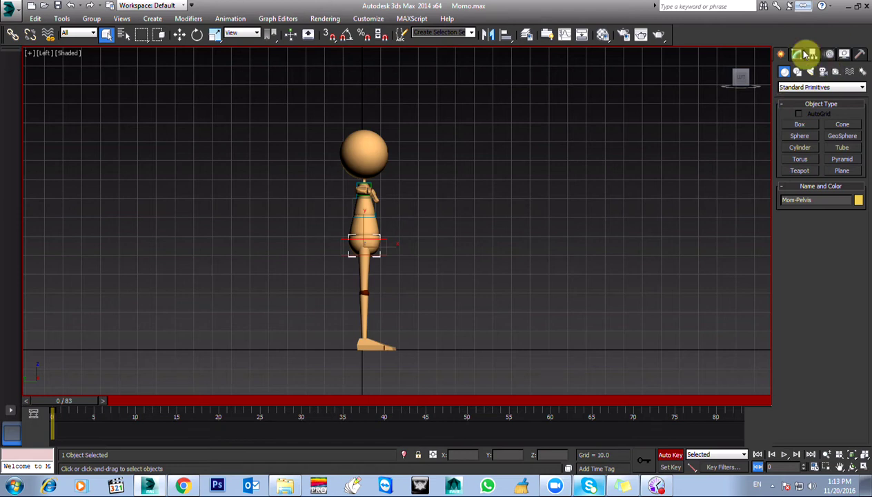
left_click(829, 55)
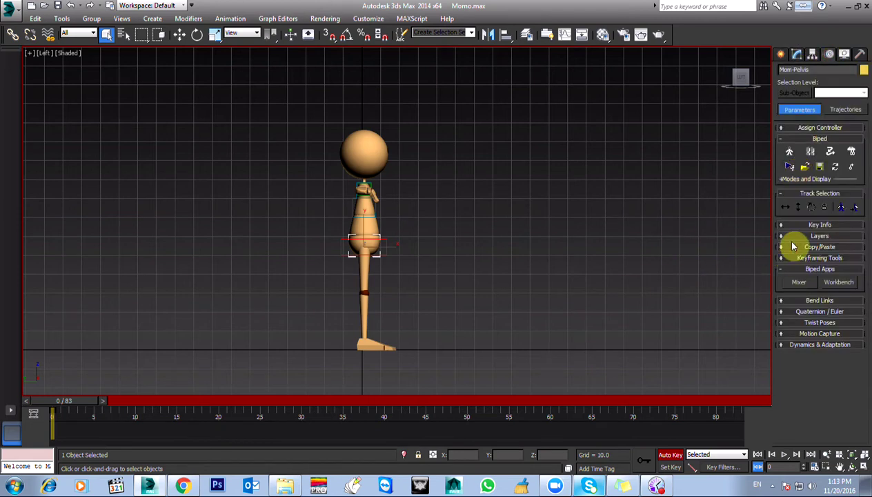
left_click(797, 209)
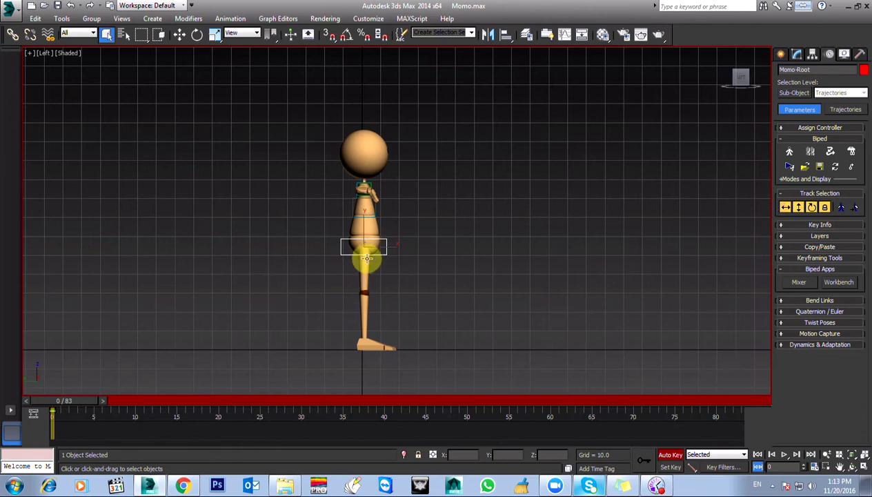
key("w")
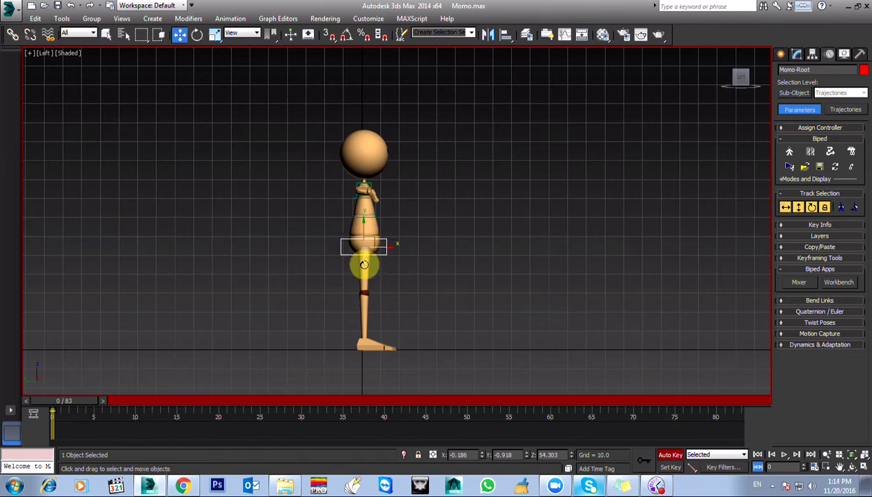
key("e")
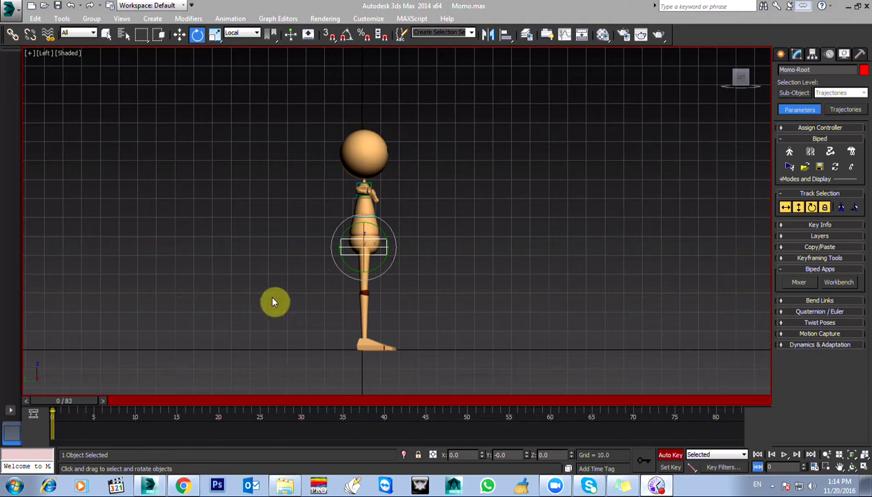
scroll(296, 298, "down", 2)
scroll(267, 276, "up", 4)
scroll(275, 284, "down", 2)
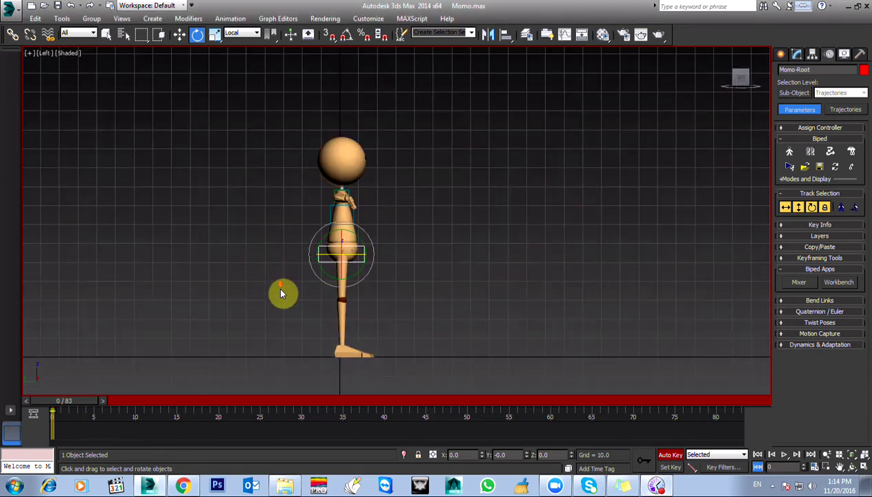
scroll(277, 287, "up", 3)
Show the feet's key info, and lower the biped's centre of mass slightly at frame 0 so the knees bend.
key("w")
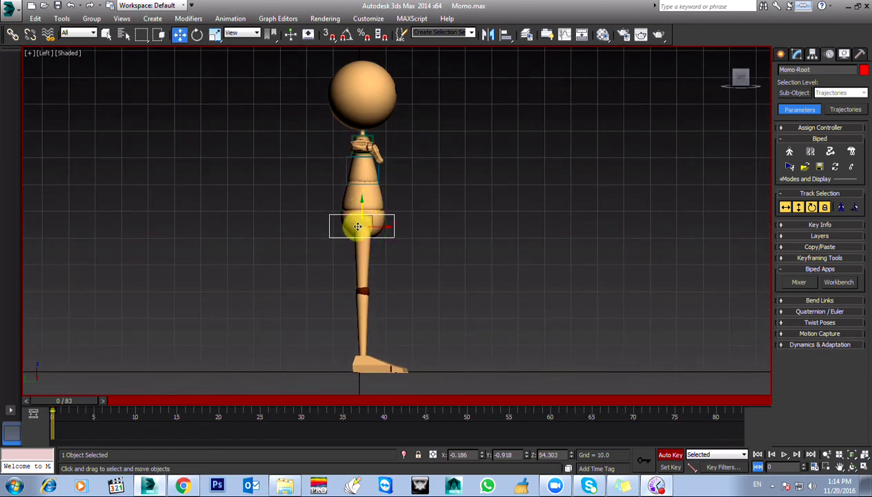
left_click(366, 363)
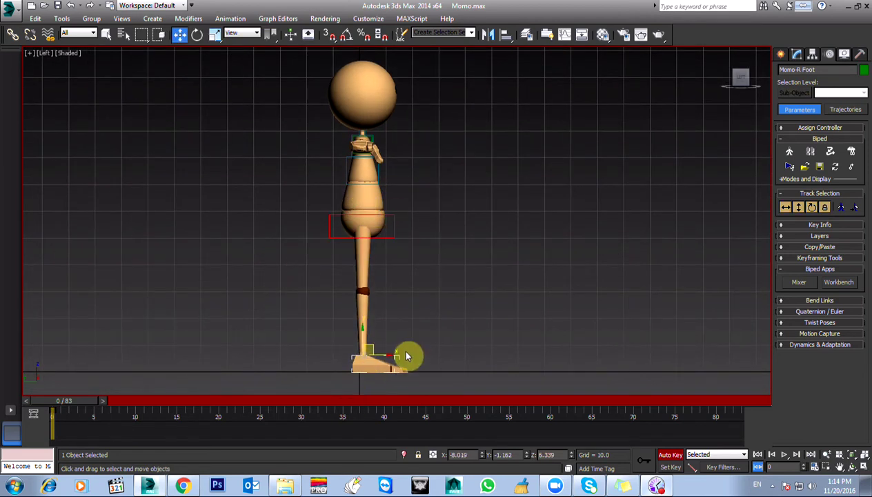
double_click(379, 362)
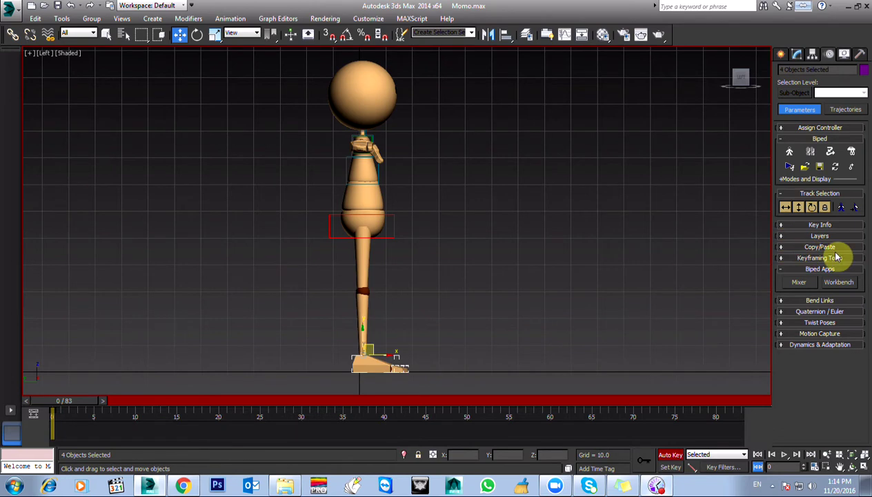
left_click(823, 225)
left_click(787, 207)
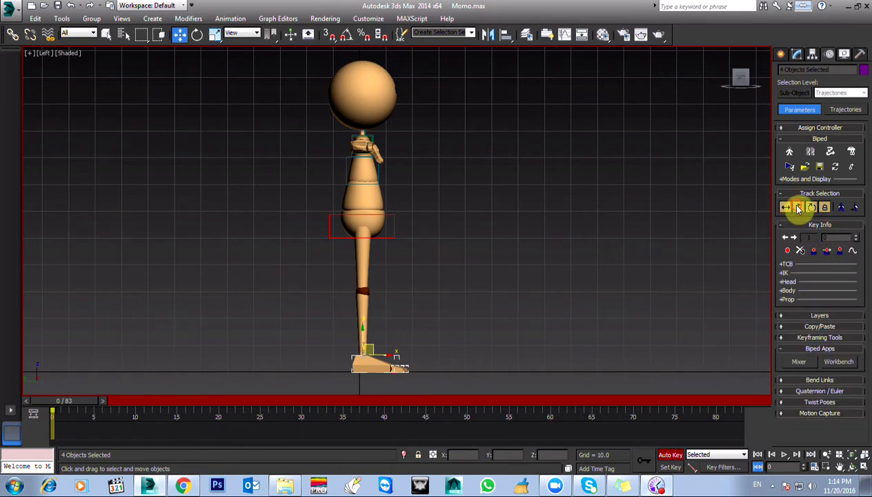
left_click_drag(373, 224, 361, 208)
Move the right foot forward and the left foot back along the ground to open the stride.
left_click(388, 366)
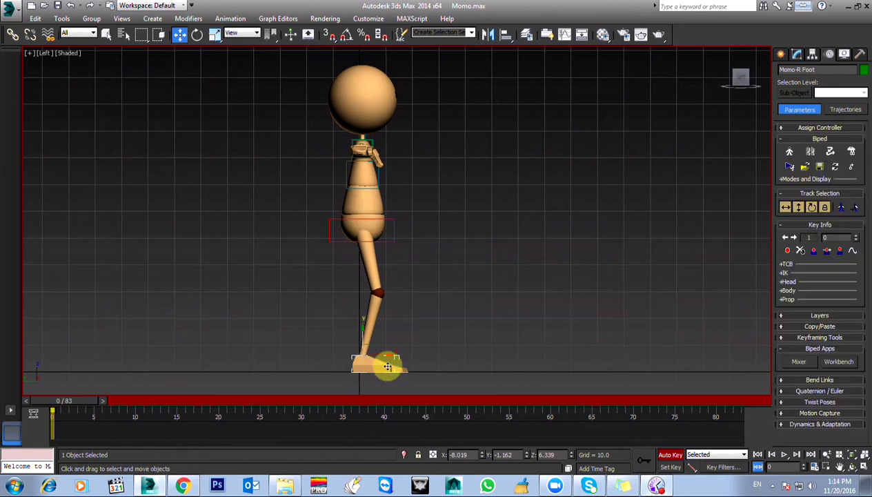
left_click_drag(382, 356, 350, 354)
Examine the left foot's IK pivot points in a wireframe perspective view, checking which pivot is active.
left_click(360, 366)
key("e")
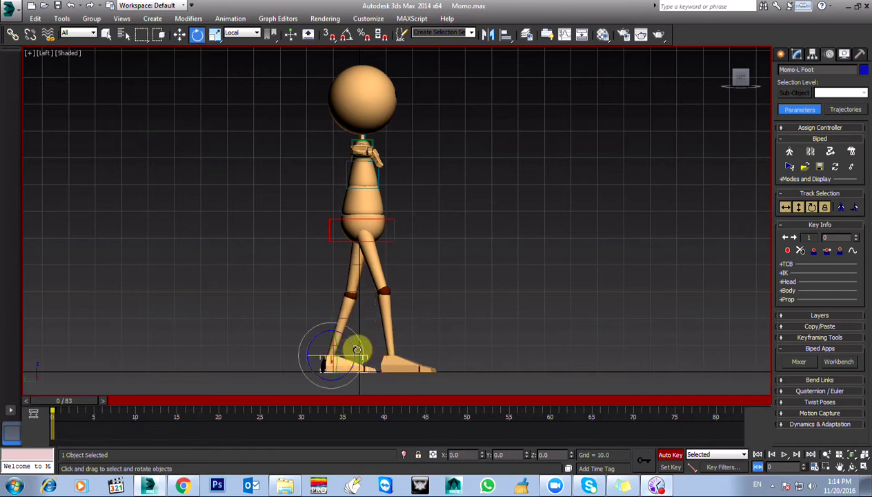
key("p")
key("z")
scroll(399, 343, "down", 5)
mouse_move(384, 370)
middle_mouse_down("alt")
mouse_move(341, 328)
mouse_move(343, 339)
mouse_move(364, 304)
mouse_move(375, 338)
mouse_move(390, 311)
mouse_move(407, 303)
middle_mouse_up("alt")
key("F3")
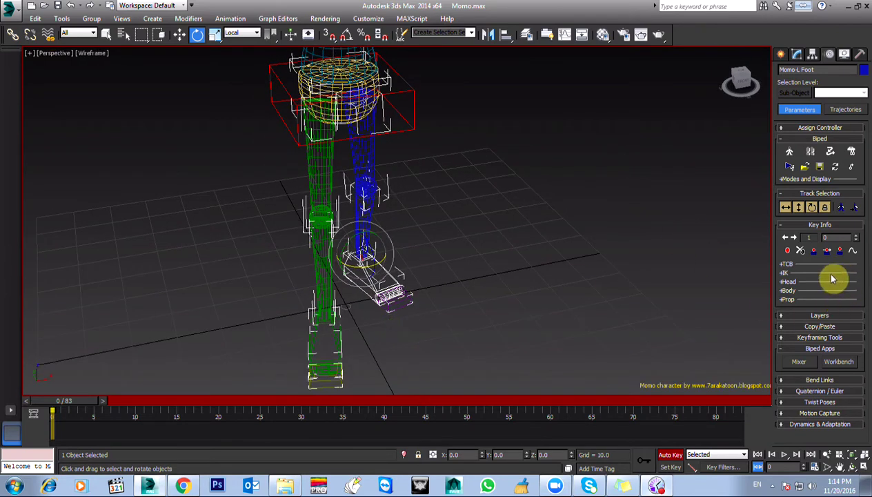
left_click(786, 273)
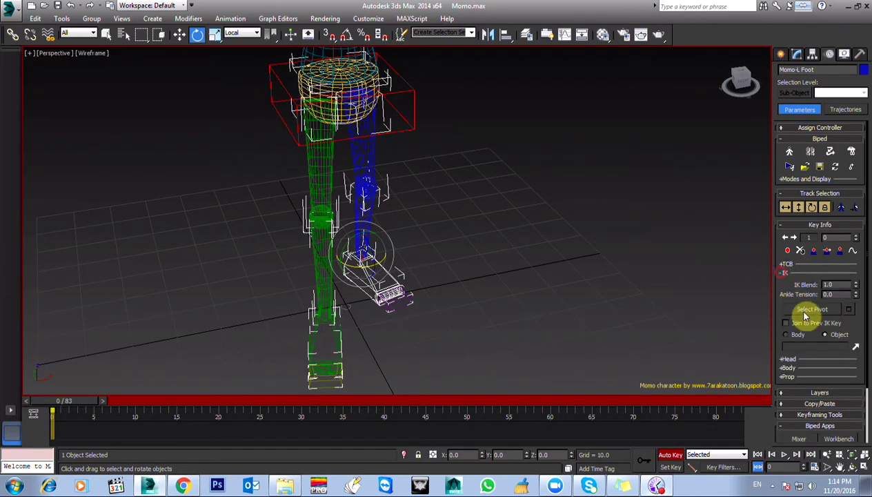
left_click(807, 311)
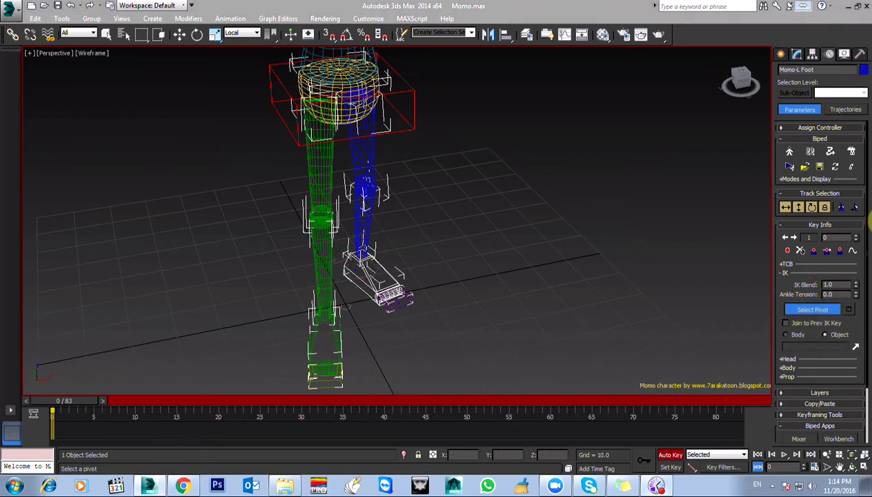
scroll(365, 333, "up", 6)
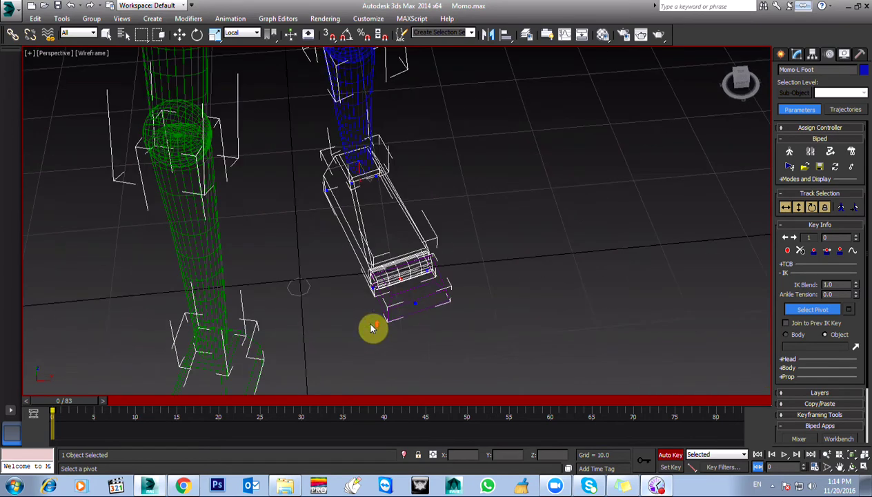
left_click(804, 310)
Rotate the left foot about the ball of the foot so its heel lifts off the ground.
middle_click_drag(399, 313, 425, 263, "alt")
key("e")
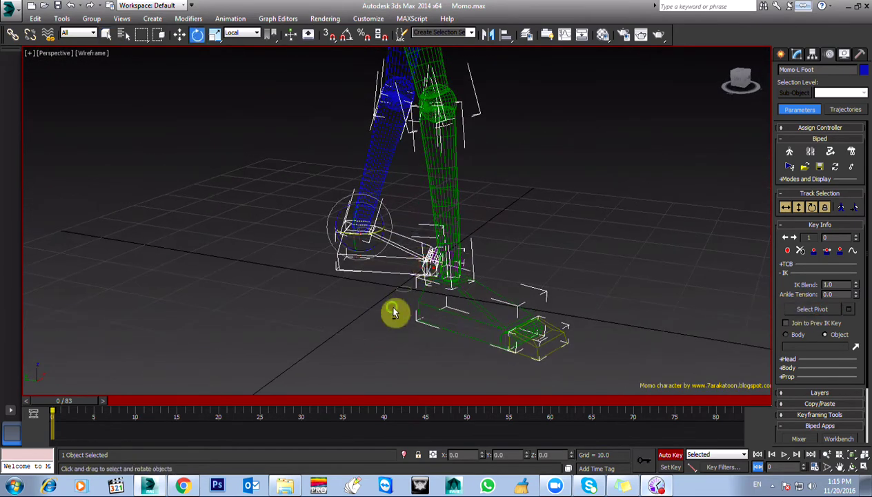
middle_click_drag(394, 312, 366, 210, "alt")
left_click_drag(366, 211, 373, 212)
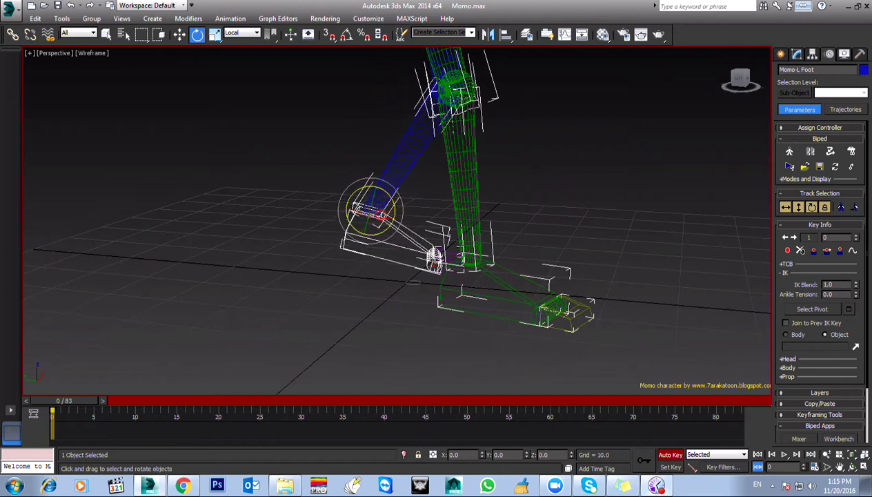
middle_click_drag(655, 177, 327, 227, "alt")
left_click_drag(370, 215, 386, 236)
Move the left foot farther back behind the body in the left view.
key("l")
middle_click_drag(410, 188, 430, 160)
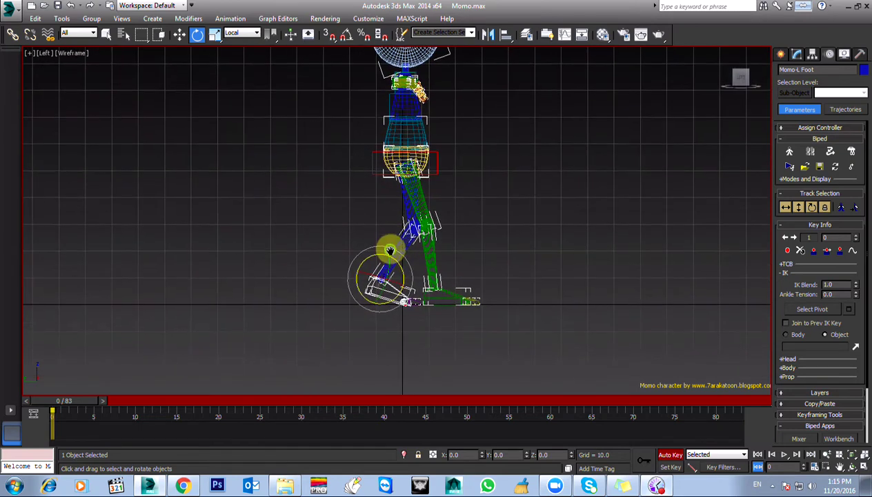
key("w")
left_click_drag(399, 247, 374, 277)
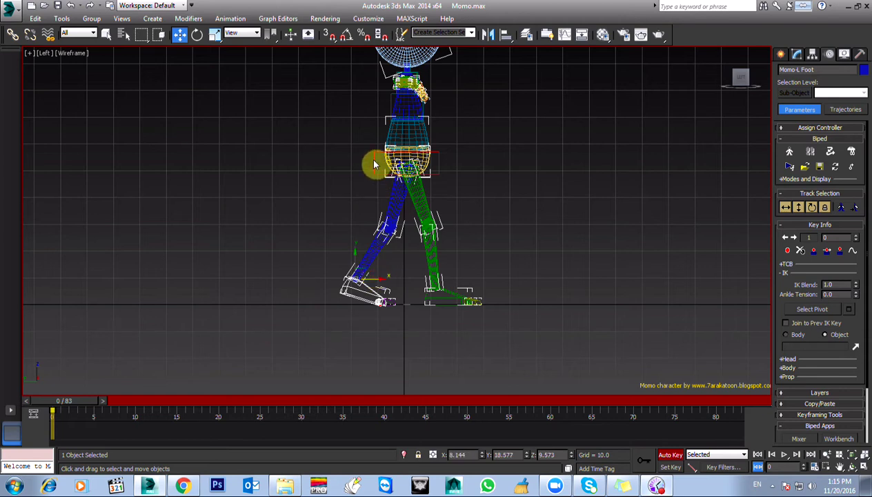
Twist the pelvis slightly with the stride and rotate the left foot about 2.5 degrees more.
left_click(379, 164)
key("e")
left_click_drag(394, 164, 408, 162)
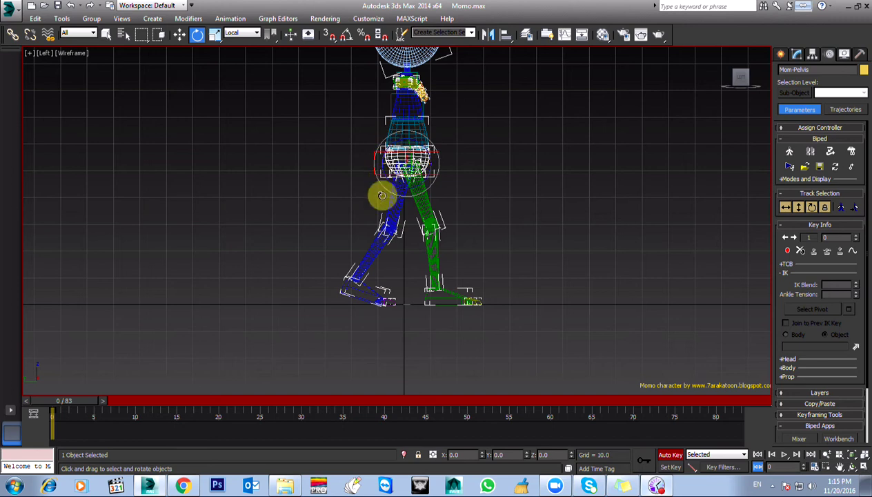
left_click(367, 295)
left_click_drag(336, 259, 339, 259)
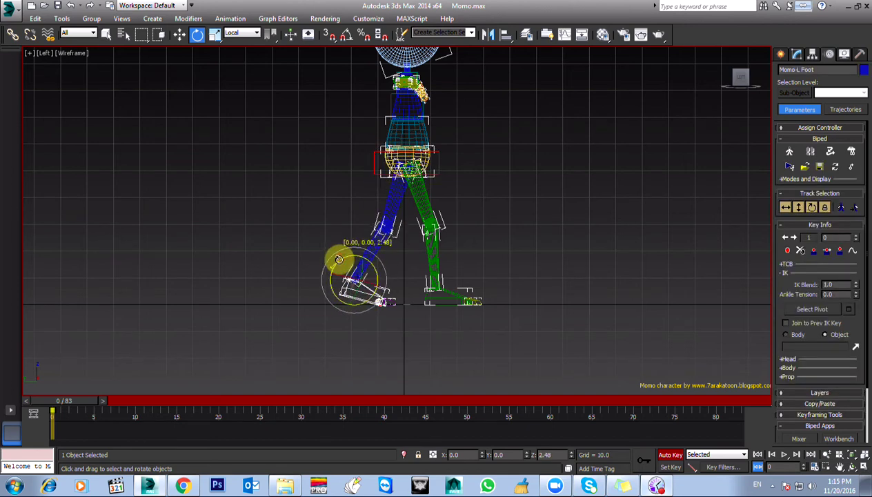
Set the right foot's IK pivot to the centre point at the back of its heel.
left_click(455, 294)
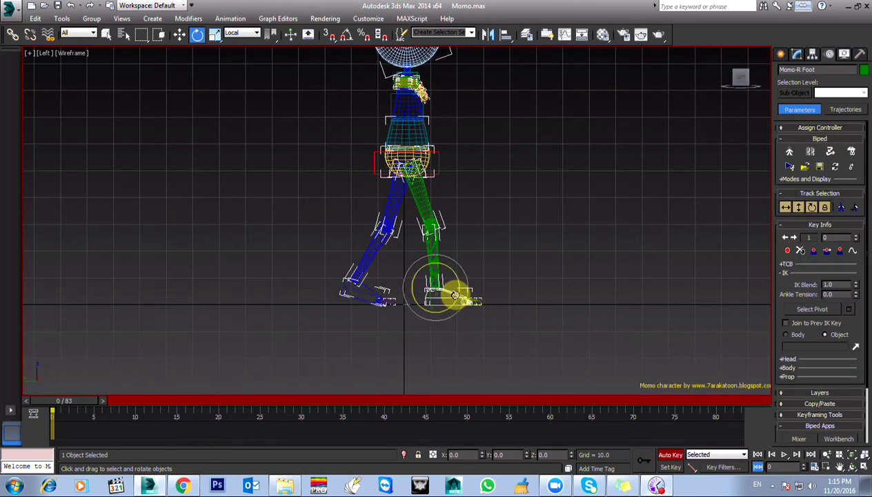
key("p")
key("z")
middle_click_drag(456, 294, 465, 292, "alt")
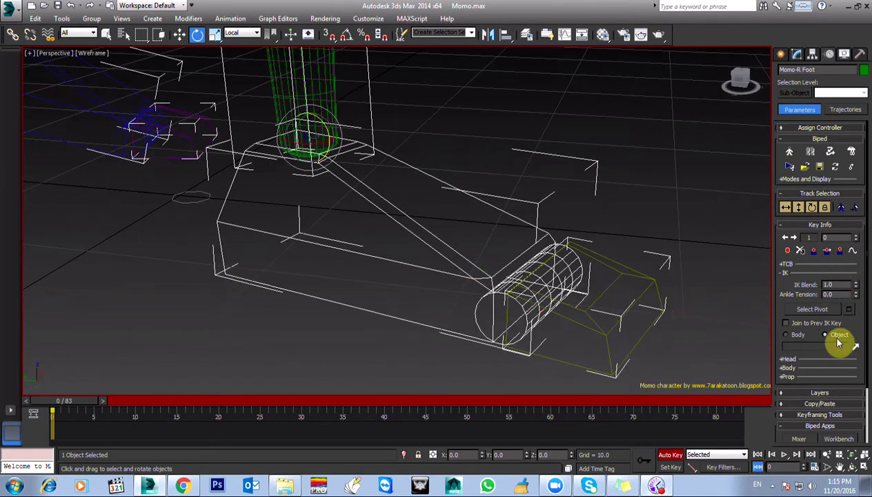
left_click(813, 309)
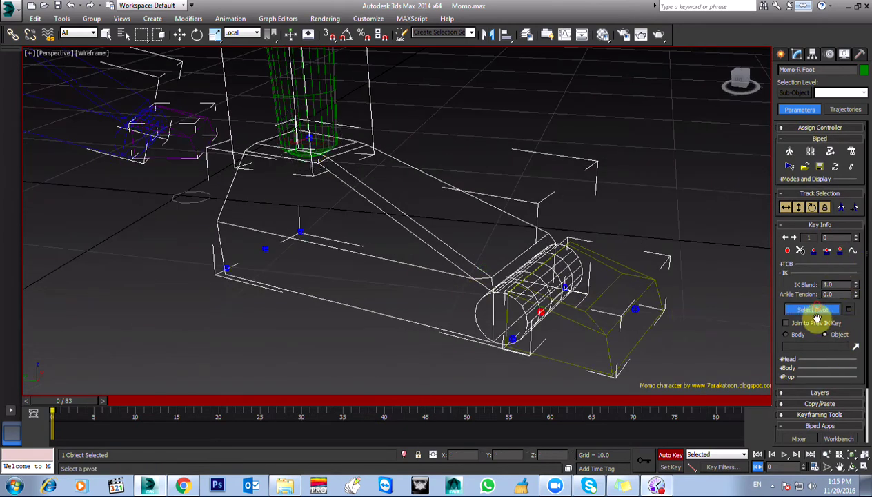
left_click(268, 250)
left_click(813, 310)
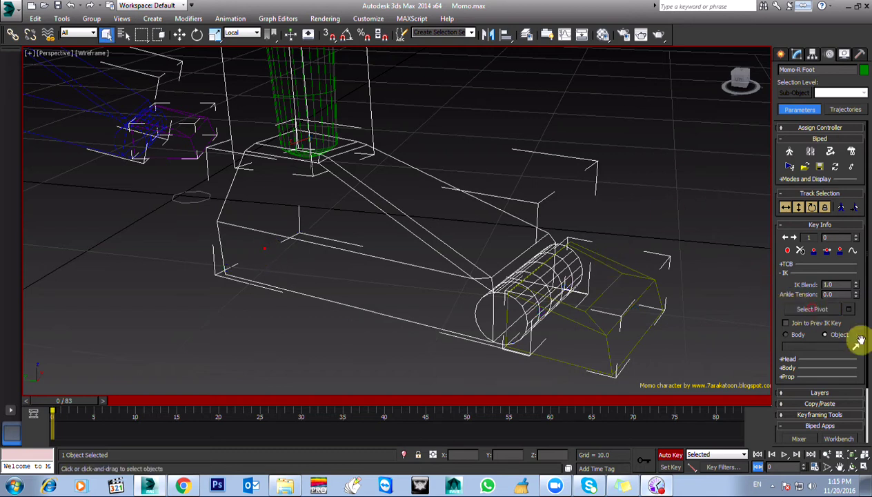
Rotate the right foot about its heel to raise the toes, and return to the shaded left view.
scroll(376, 282, "down", 3)
middle_click_drag(375, 282, 392, 259, "alt")
key("e")
left_click_drag(391, 196, 382, 179)
key("l")
key("F3")
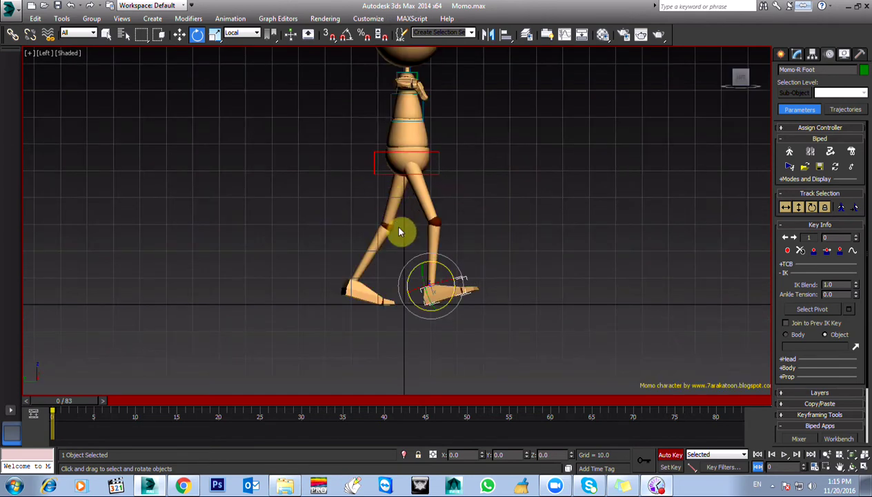
Move the right foot about 4.5 units farther forward to lengthen the stride.
key("w")
left_click_drag(451, 285, 463, 286)
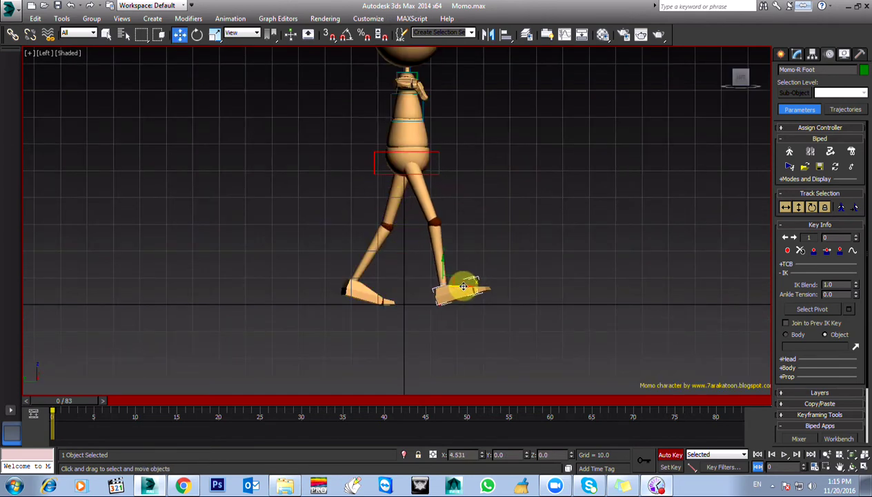
middle_click_drag(409, 269, 405, 294)
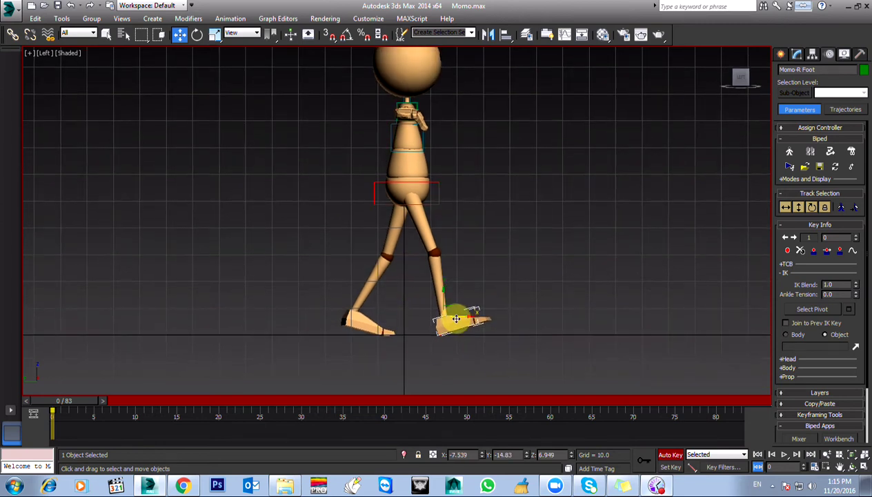
Refine the left foot's rotation and move both feet slightly in the left view to adjust the stride.
left_click(352, 334)
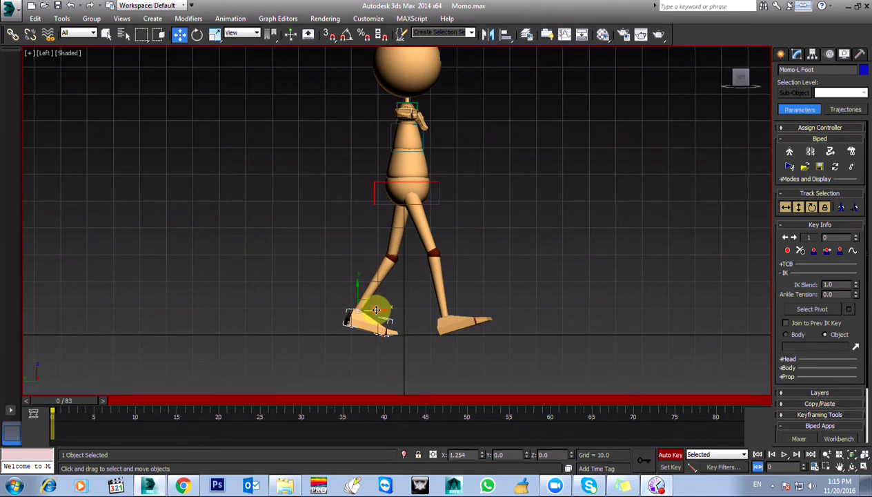
key("e")
left_click_drag(343, 291, 339, 293)
middle_click_drag(414, 220, 425, 267)
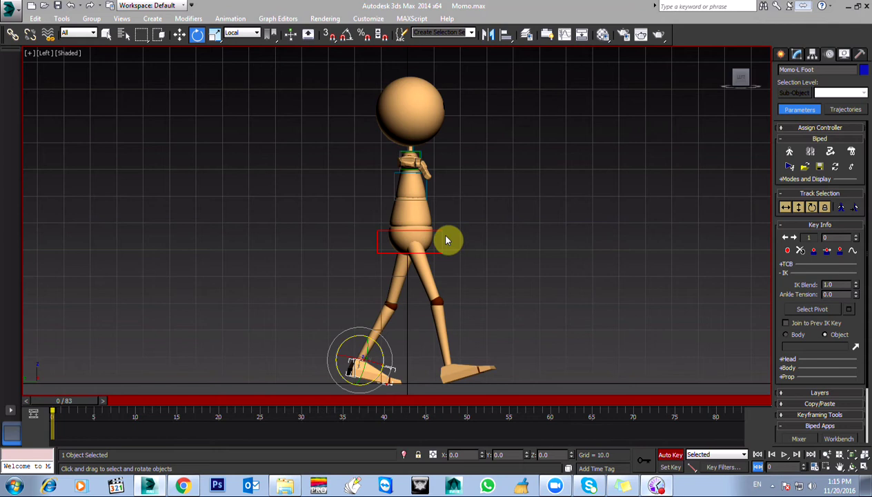
middle_click_drag(379, 306, 365, 292)
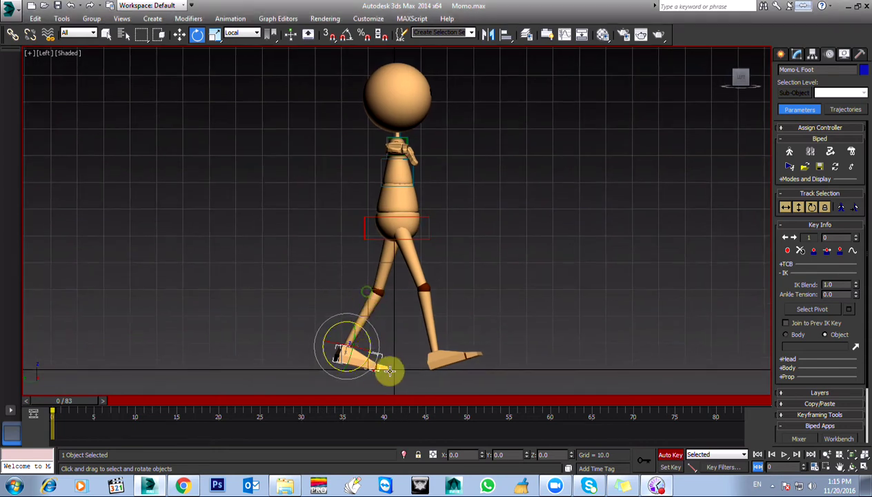
key("w")
left_click_drag(368, 346, 371, 345)
left_click(445, 357)
left_click_drag(458, 355, 458, 353)
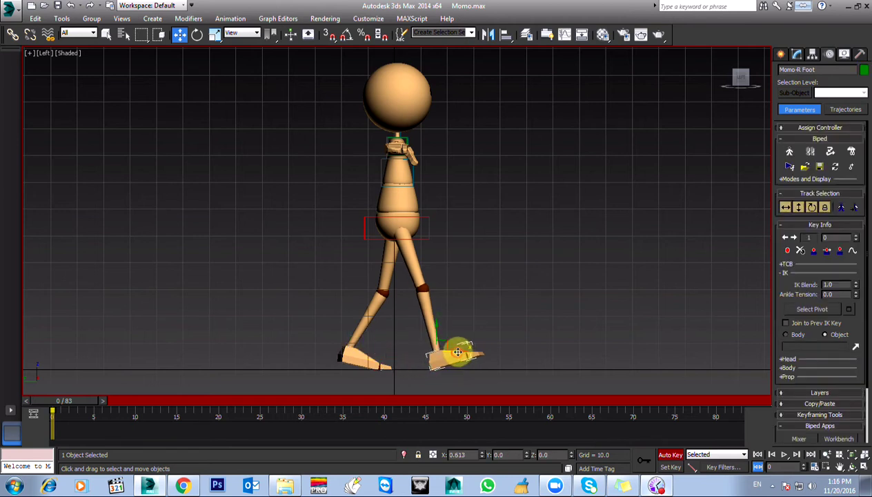
Twist the pelvis slightly and rotate the right toe segment upward.
left_click(423, 236)
key("e")
left_click_drag(384, 230, 391, 230)
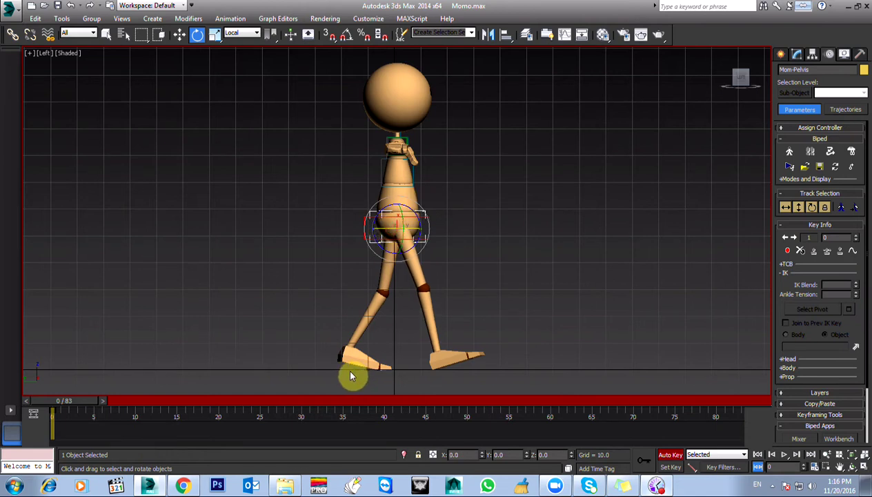
left_click(476, 359)
left_click_drag(480, 332, 465, 332)
Bring the feet closer together in the front view, shifting the right and left foot about 2.1 units inward each.
key("f")
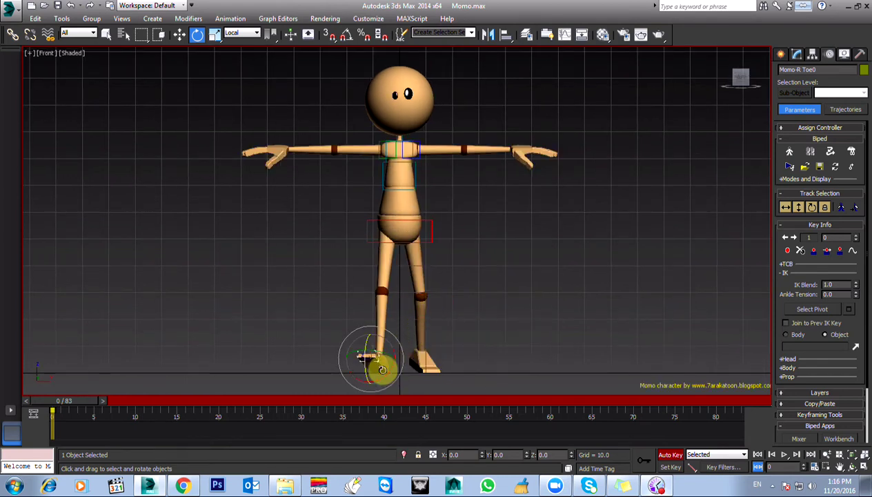
key("w")
left_click_drag(389, 357, 397, 359)
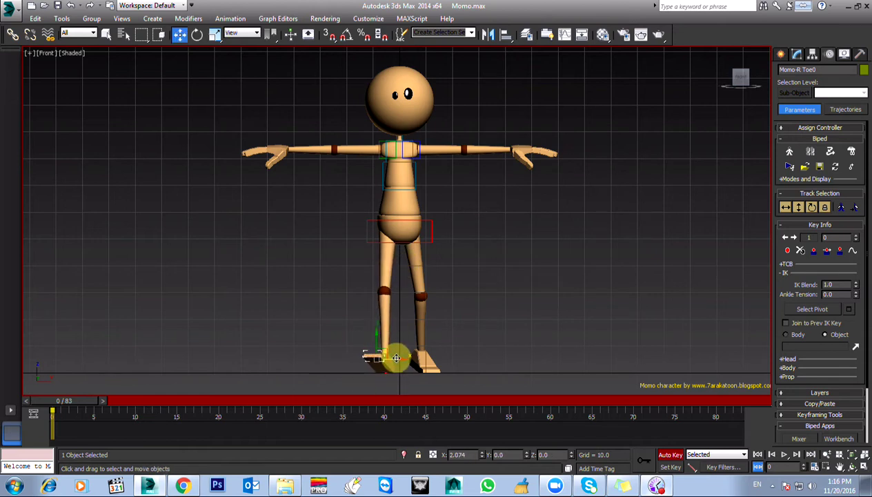
left_click(431, 370)
left_click_drag(446, 352, 439, 351)
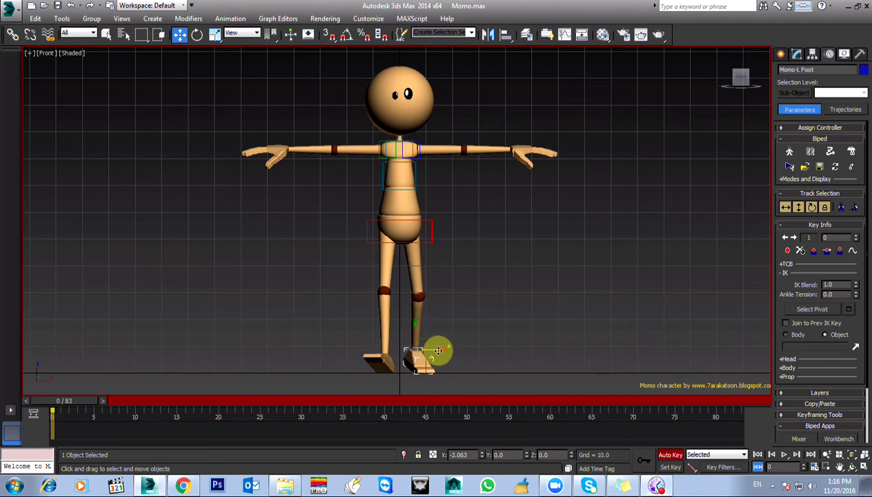
Examine the orientation of the lower spine and pelvis from the front and in perspective.
left_click(401, 215)
scroll(402, 216, "up", 4)
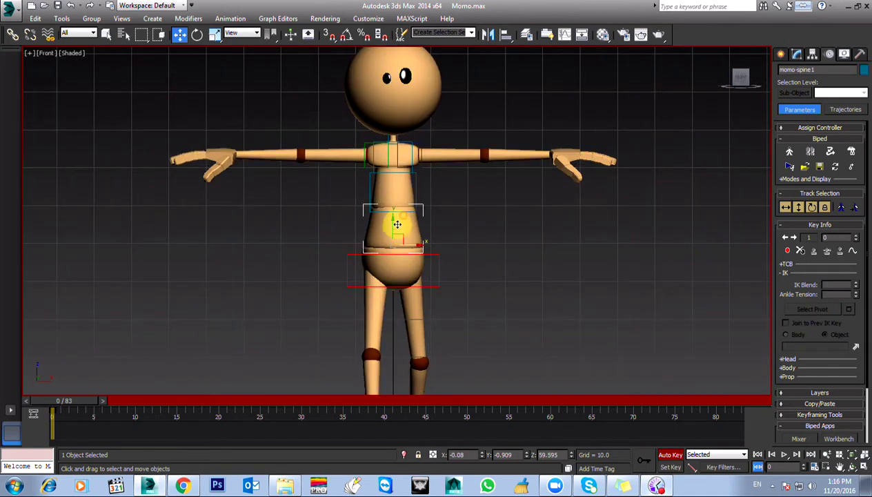
key("e")
scroll(399, 247, "down", 4)
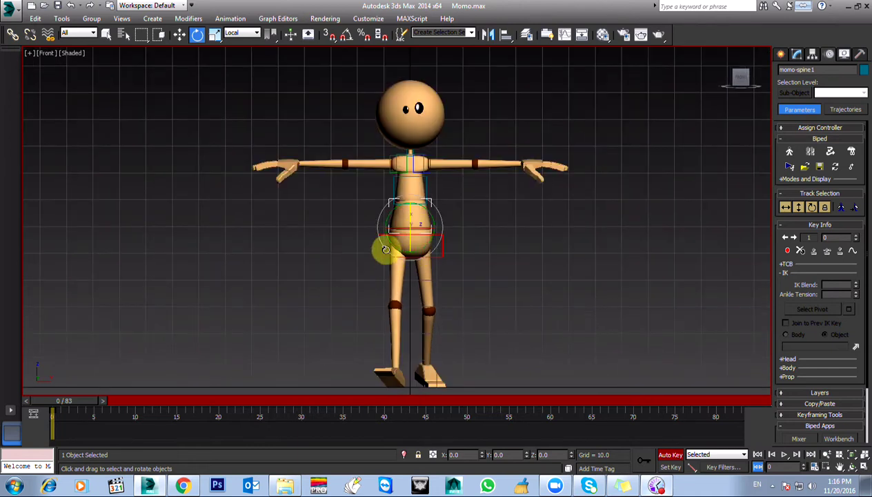
key("p")
middle_click_drag(408, 316, 414, 285, "alt")
left_click(425, 240)
key("f")
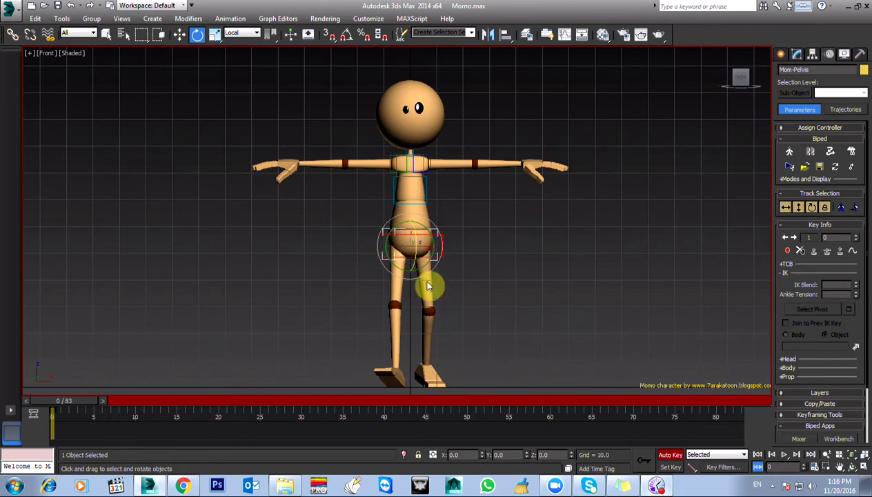
Rotate the chest by about 5.5 degrees around its local Z axis, and select the upper spine in perspective.
left_click(424, 205)
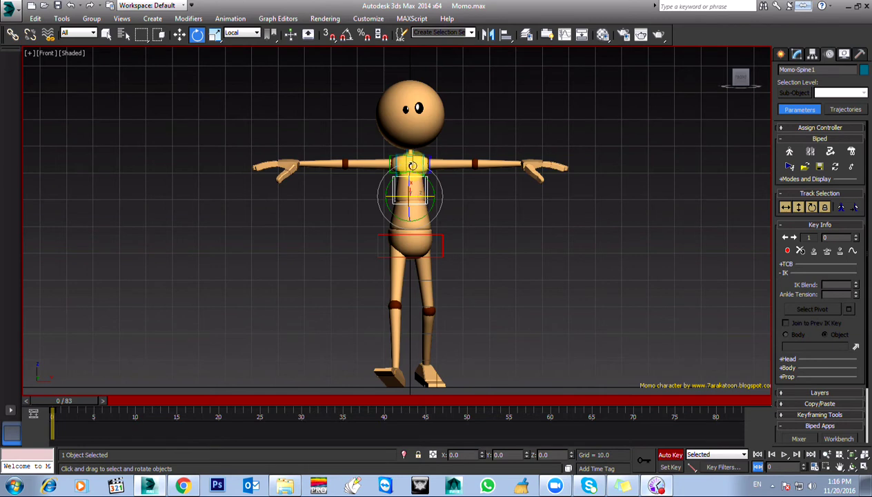
left_click(408, 162)
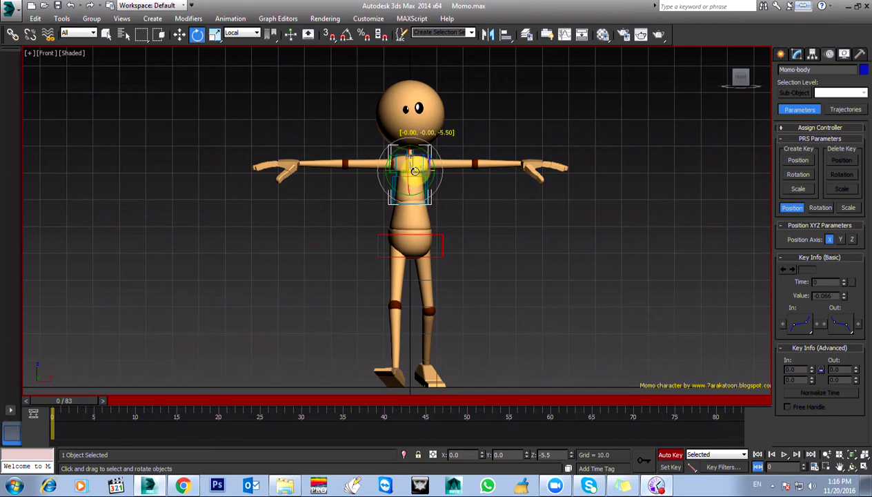
key("p")
middle_click_drag(432, 201, 388, 173, "alt")
left_click(404, 150)
scroll(405, 253, "up", 4)
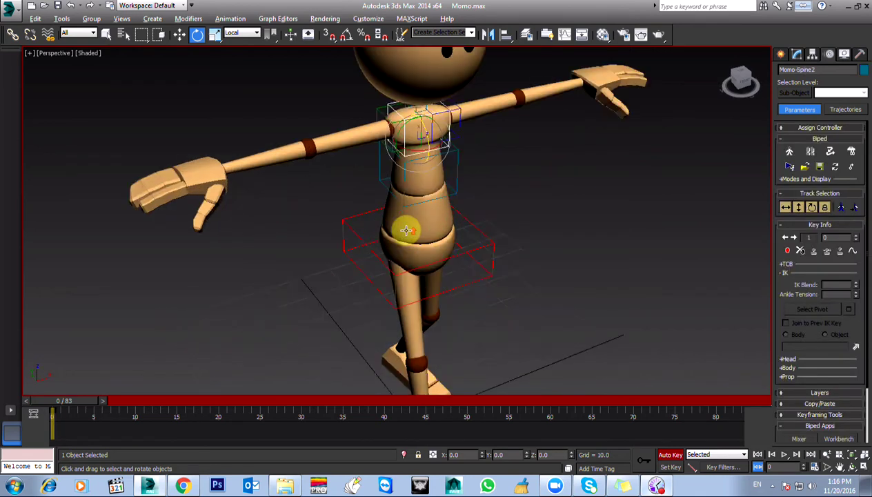
Rotate the right upper arm down until the arm hangs beside the body.
left_click(381, 165)
middle_click_drag(381, 166, 468, 263, "alt")
left_click(374, 207)
left_click_drag(388, 175, 379, 253)
middle_click_drag(379, 253, 357, 198, "alt")
left_click_drag(381, 176, 359, 288)
middle_click_drag(359, 289, 462, 289, "alt")
left_click_drag(411, 187, 411, 272)
left_click(357, 245)
middle_click_drag(410, 273, 324, 279, "alt")
Bend the right hand's thumb segments into a relaxed position close to the palm.
left_click(360, 377)
middle_click_drag(360, 376, 356, 293)
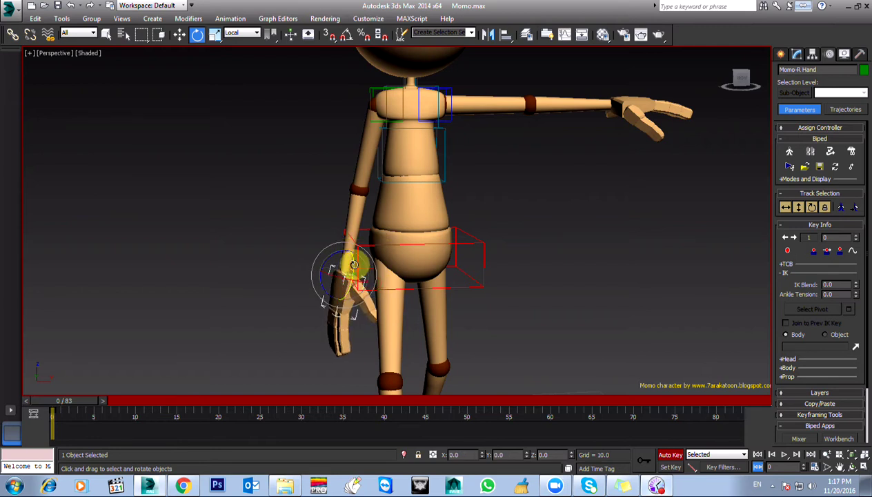
scroll(384, 302, "up", 6)
left_click(374, 336)
left_click(350, 258)
middle_click_drag(391, 272, 343, 266, "alt")
left_click(319, 299)
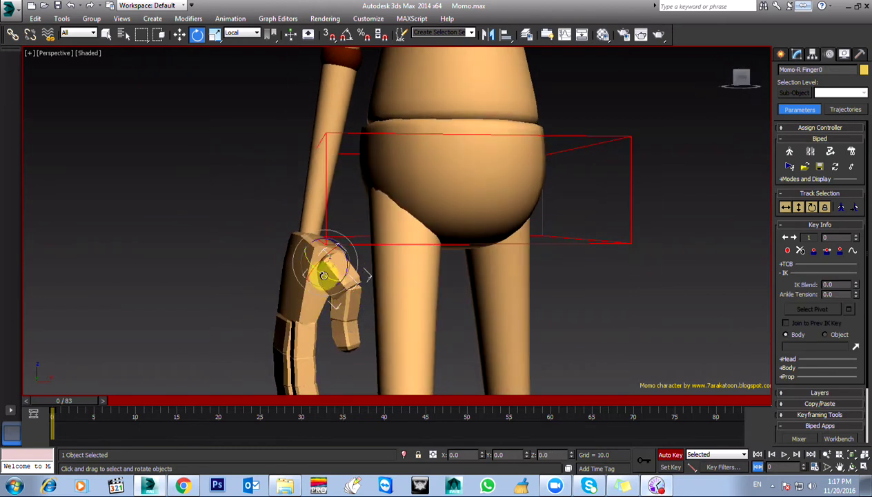
middle_click_drag(333, 323, 329, 305, "alt")
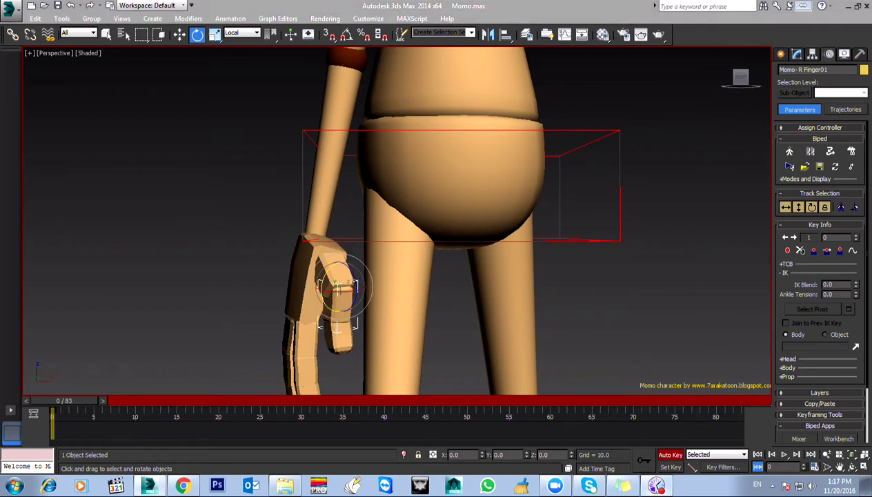
mouse_move(414, 289)
middle_mouse_down("alt")
mouse_move(403, 290)
mouse_move(407, 281)
middle_mouse_up("alt")
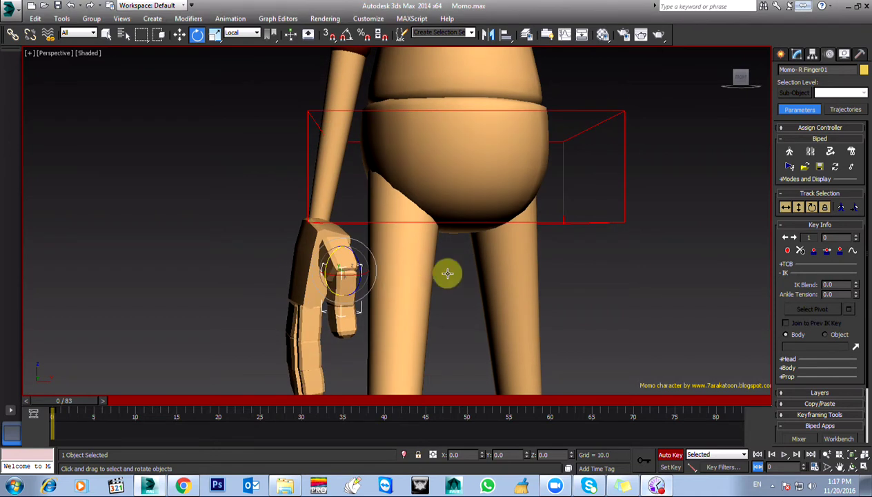
middle_click_drag(354, 283, 337, 299, "alt")
Curl the right hand's first finger by bending its middle and tip segments.
left_click(322, 288)
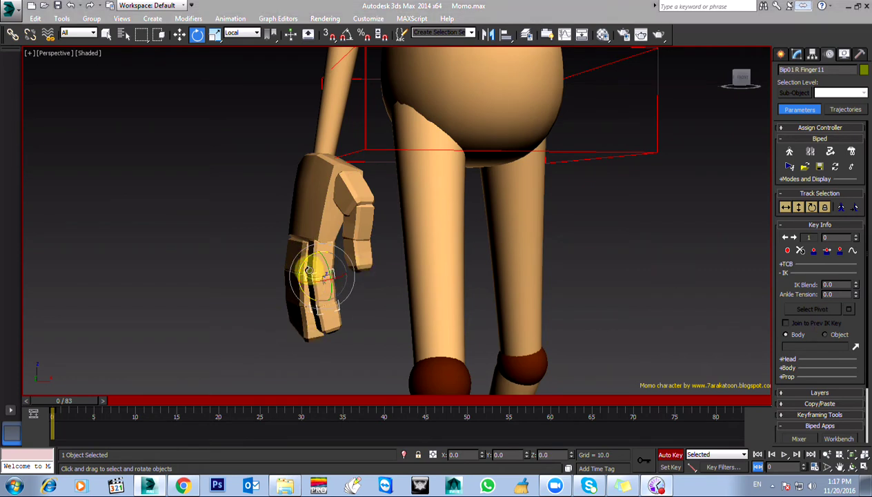
left_click_drag(309, 271, 301, 266)
left_click(340, 337)
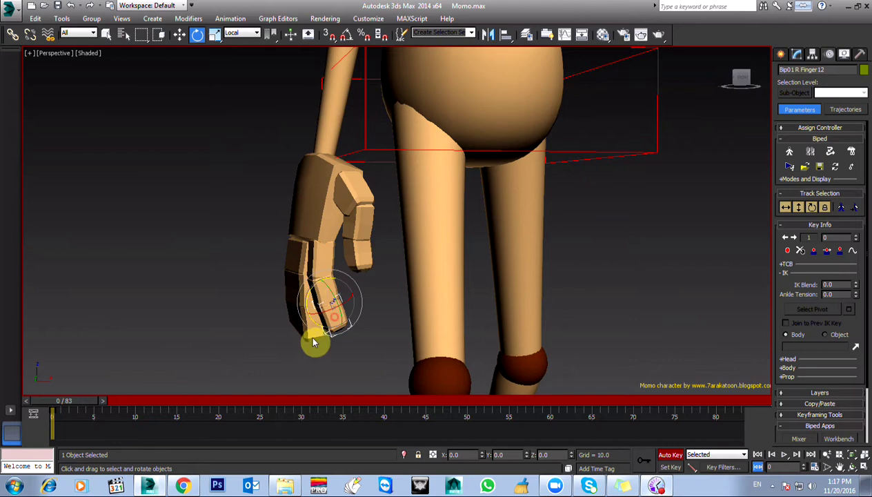
left_click_drag(308, 299, 310, 300)
middle_click_drag(310, 300, 448, 296, "alt")
Curl the right hand's other finger segments inward to form a loose fist.
middle_click_drag(341, 278, 376, 302, "alt")
left_click_drag(359, 238, 353, 246)
left_click(335, 283)
left_click_drag(351, 278, 340, 313)
left_click(311, 308)
middle_click_drag(400, 319, 366, 280, "alt")
Swing the right upper arm about 2.5 degrees farther back and check the arm from the side.
left_click(302, 276)
middle_click_drag(301, 276, 324, 312, "alt")
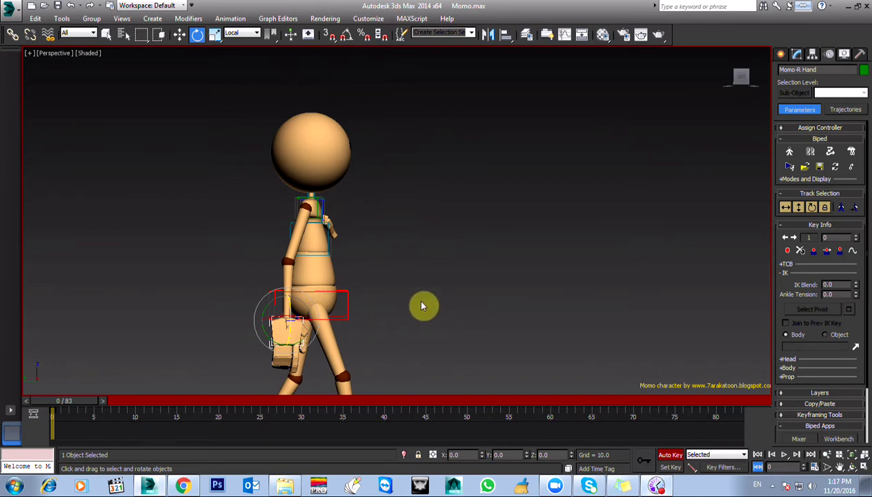
middle_click_drag(405, 354, 370, 242, "alt")
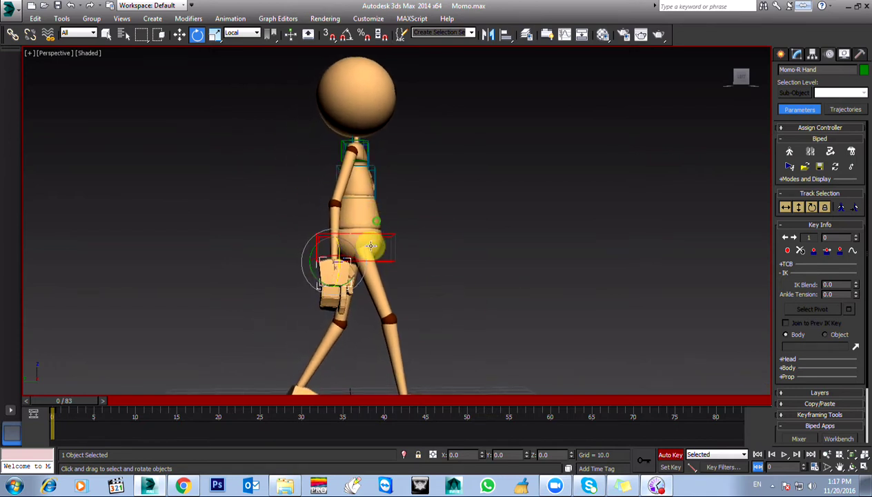
middle_click_drag(308, 260, 327, 243, "alt")
left_click(345, 180)
middle_click_drag(344, 180, 325, 266, "alt")
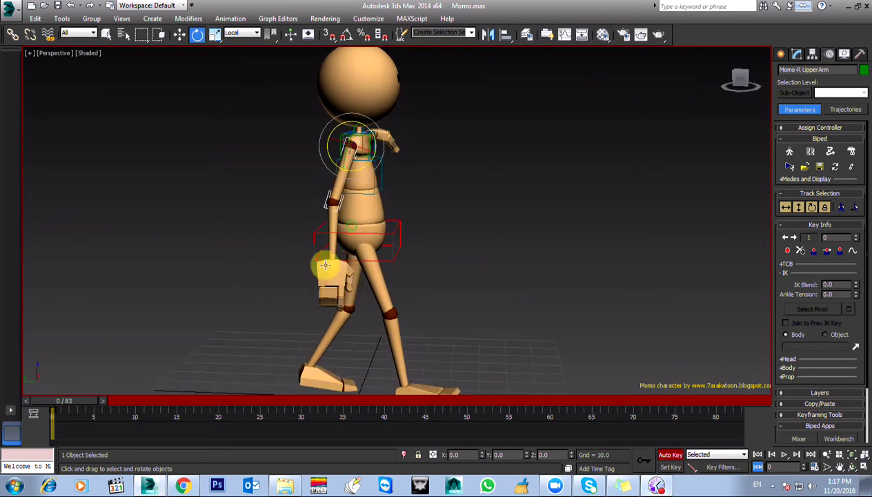
middle_click_drag(317, 298, 382, 207, "alt")
left_click_drag(385, 201, 377, 209)
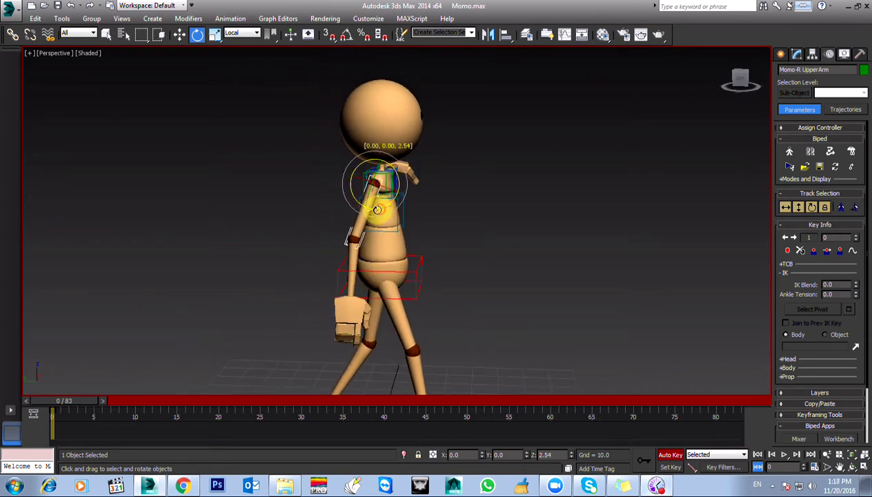
middle_click_drag(377, 209, 376, 237, "alt")
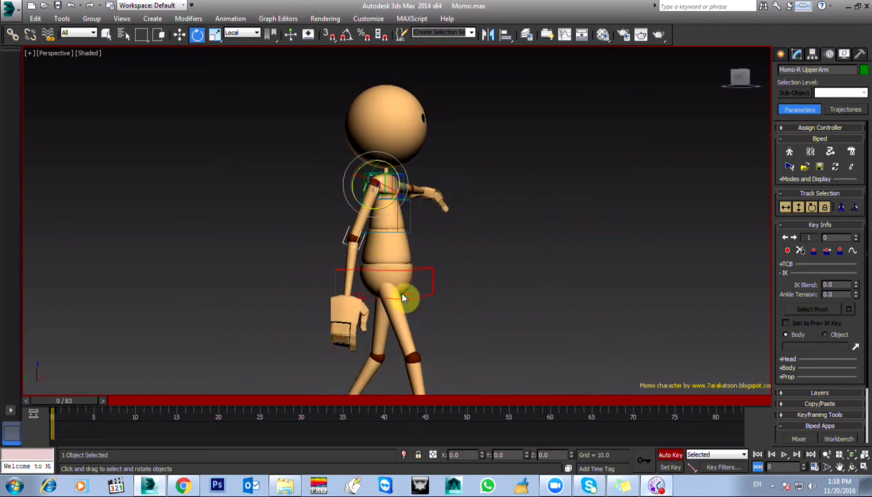
middle_click_drag(403, 296, 384, 293, "alt")
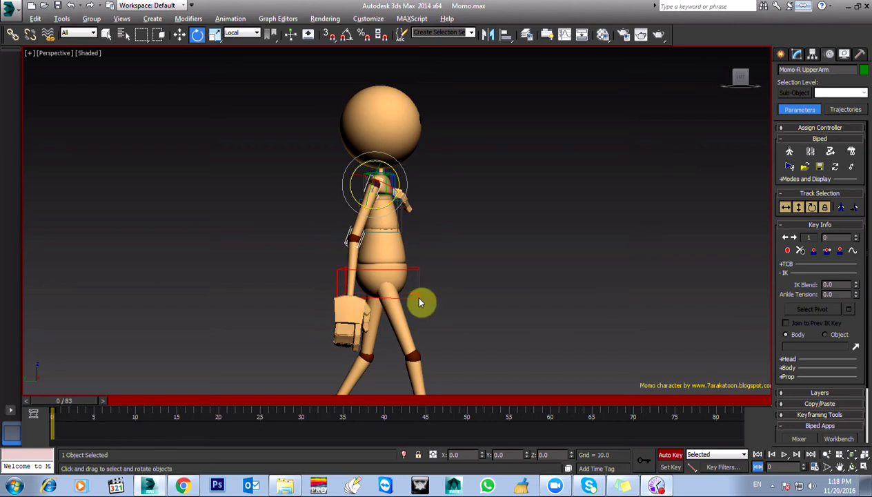
middle_click_drag(417, 300, 385, 312, "alt")
middle_click_drag(487, 307, 511, 301, "alt")
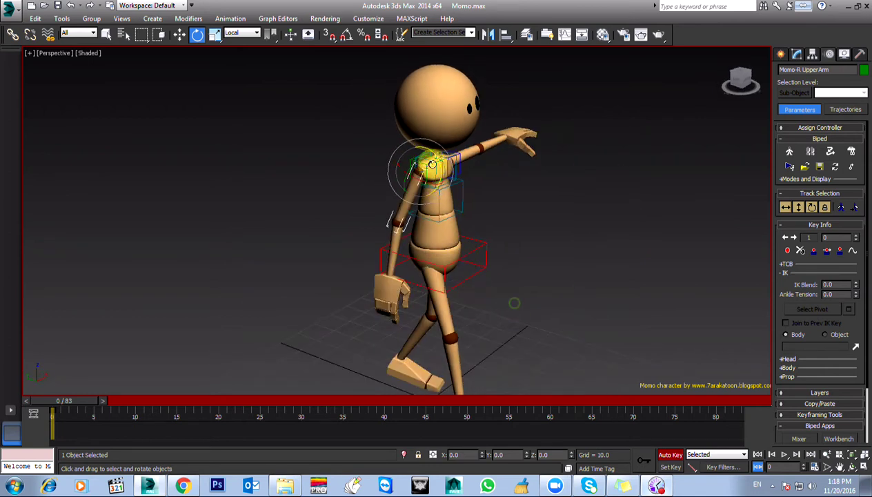
Copy the posture of the whole right arm, from clavicle to fingers, and paste it opposite onto the left arm.
double_click(413, 160)
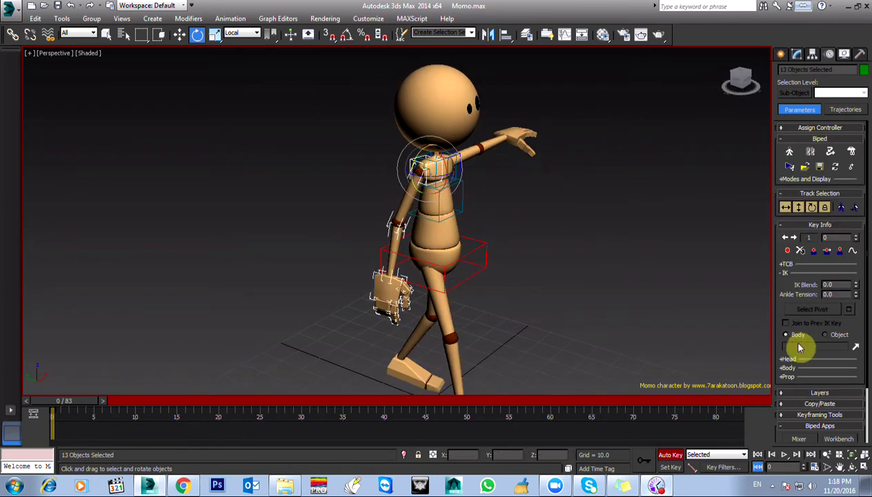
left_click_drag(784, 249, 785, 183)
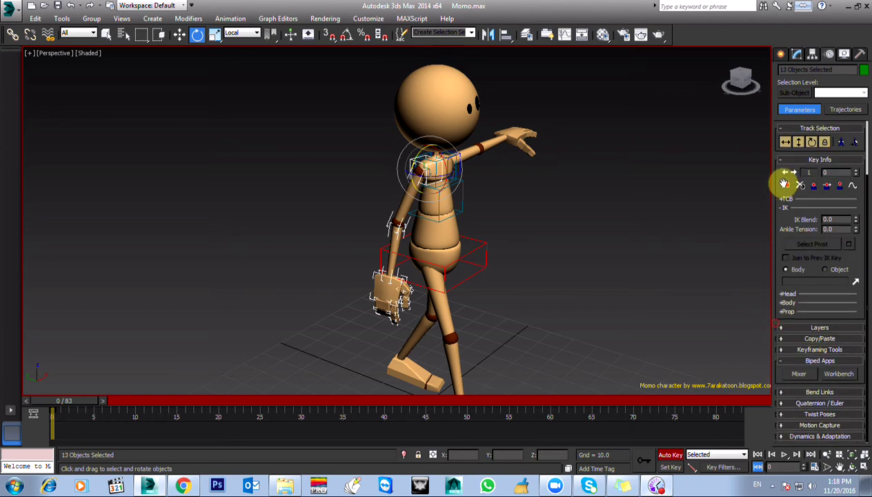
left_click(816, 339)
left_click(788, 257)
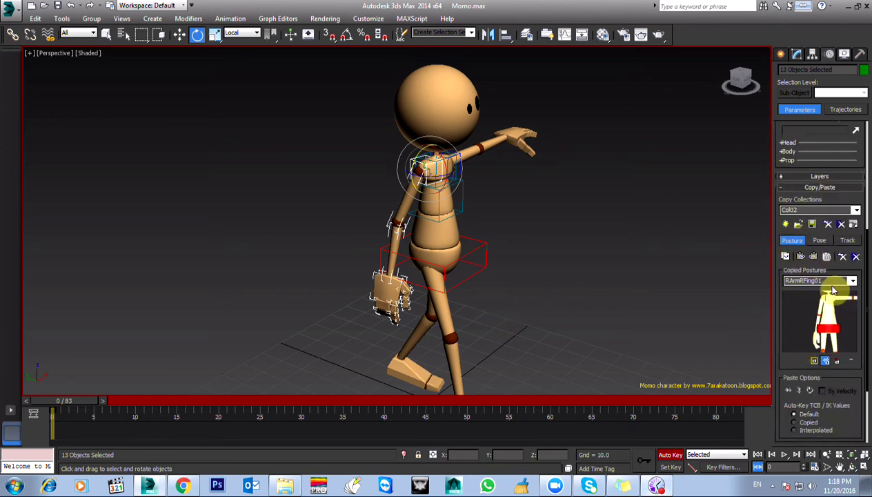
left_click(814, 257)
Rotate the left upper arm so that it swings forward, opposite to the right arm.
middle_click_drag(428, 249, 339, 241, "alt")
left_click(445, 164)
middle_click_drag(445, 166, 432, 195, "alt")
left_click_drag(432, 194, 417, 195)
middle_click_drag(417, 196, 715, 211, "alt")
left_click_drag(447, 180, 416, 327)
Adjust the left forearm and rotate the left hand to follow the forward arm swing.
left_click(448, 235)
middle_click_drag(417, 326, 446, 296, "alt")
left_click(446, 288)
left_click_drag(446, 289, 412, 315)
middle_click_drag(413, 315, 417, 341, "alt")
Rotate the head slightly in the front view and tilt it forward in the left view.
key("f")
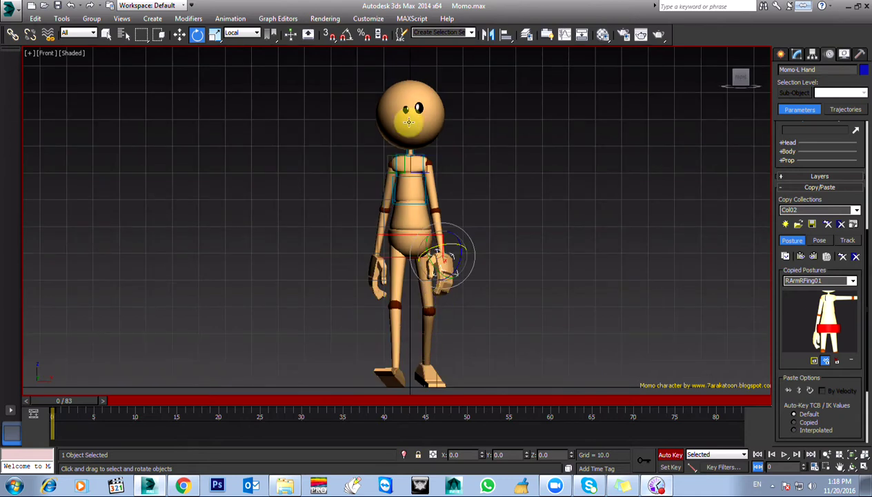
left_click(424, 153)
left_click_drag(420, 141, 414, 152)
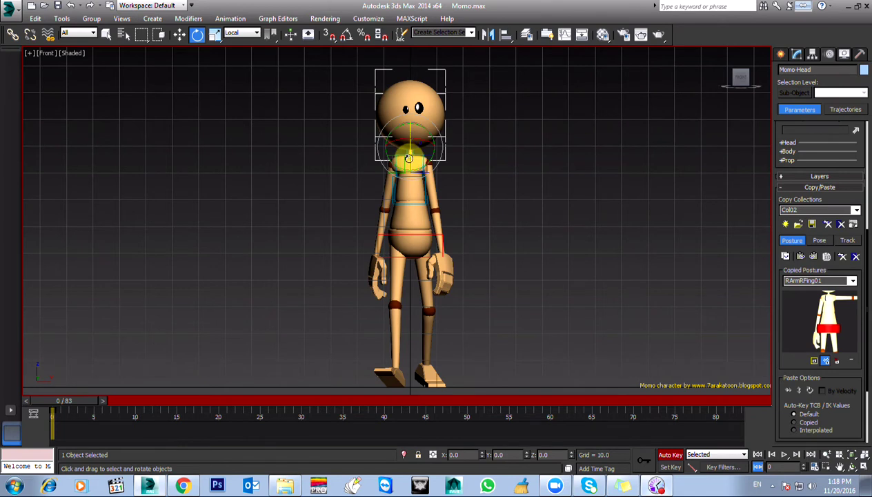
key("l")
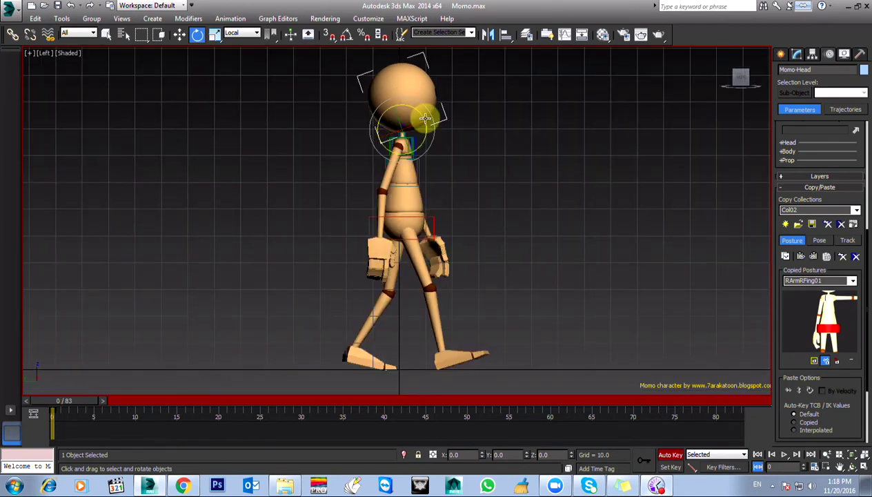
left_click_drag(425, 118, 428, 123)
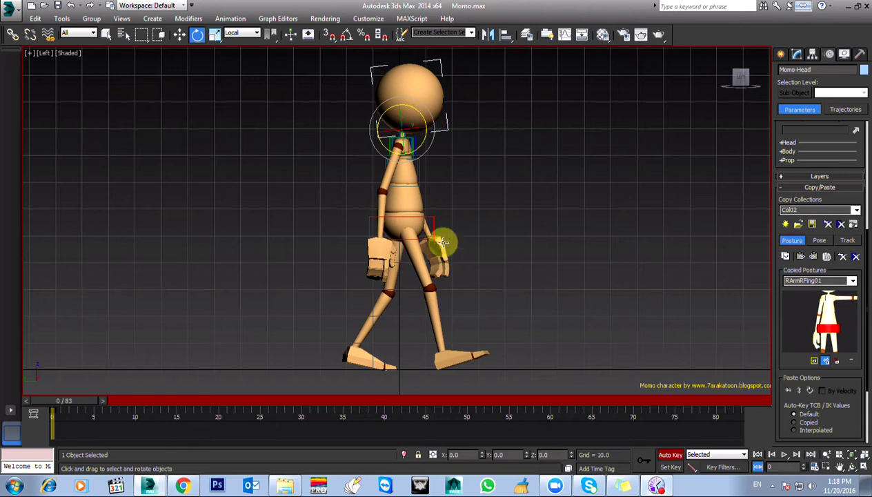
Tilt the neck slightly forward and rotate the spine1 segment slightly in the left view.
scroll(444, 242, "up", 6)
left_click(367, 133)
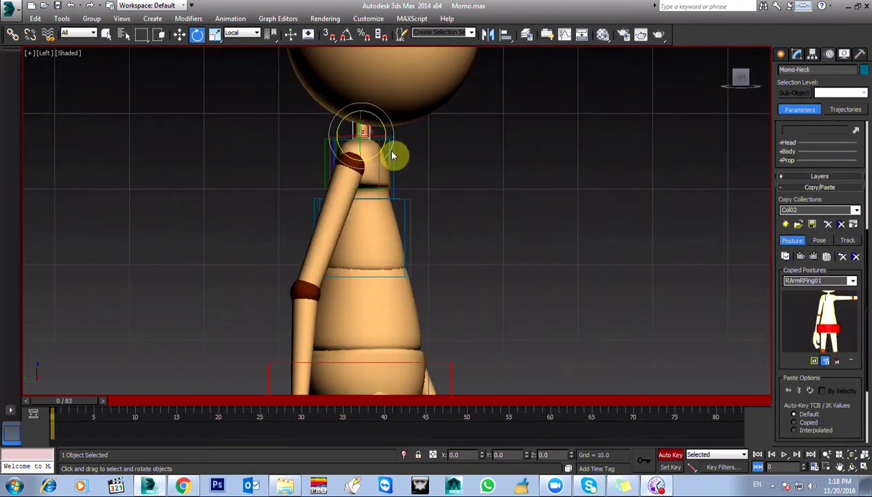
left_click_drag(381, 123, 389, 133)
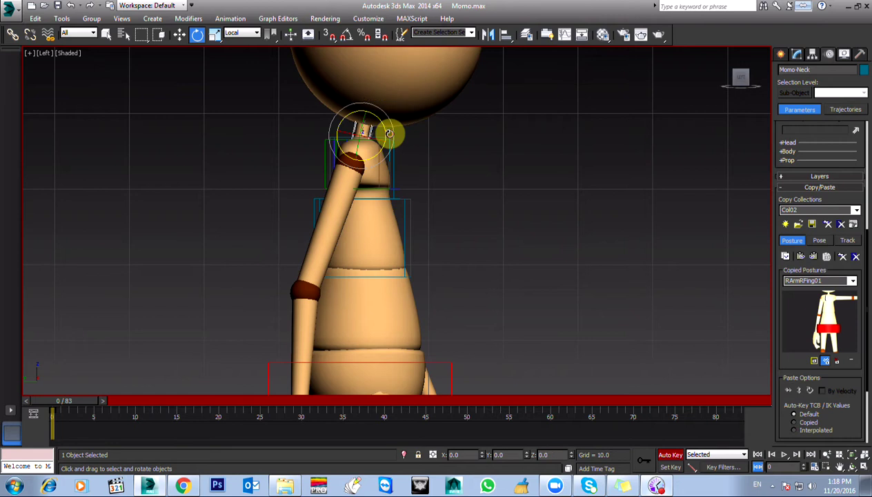
scroll(380, 233, "down", 5)
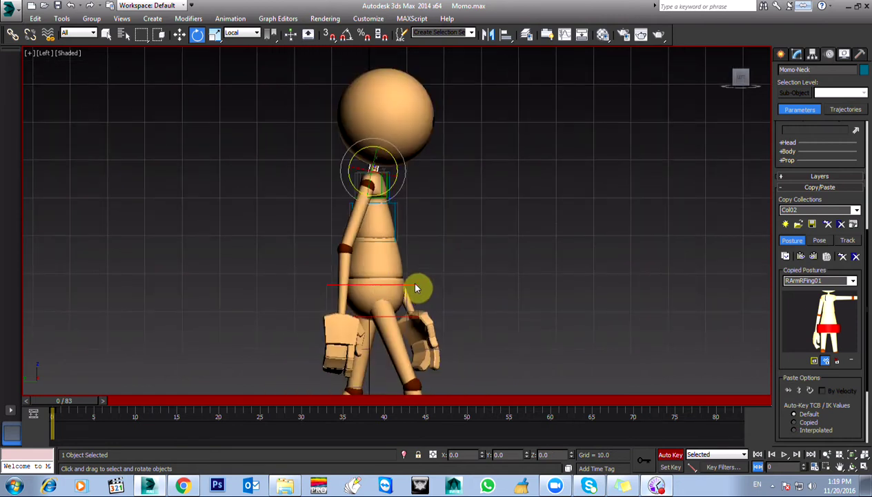
left_click(399, 273)
left_click_drag(388, 256, 390, 256)
scroll(393, 267, "down", 3)
scroll(393, 266, "up", 3)
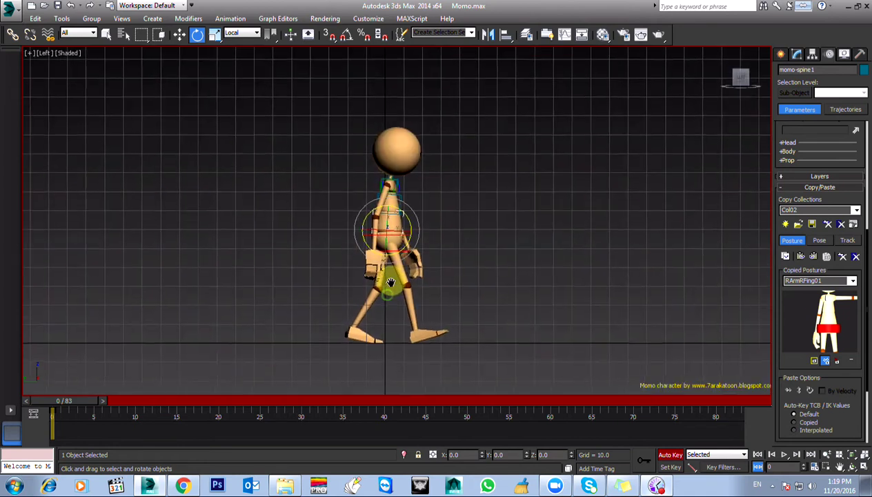
Move the right hand slightly closer to the body in the front view.
key("f")
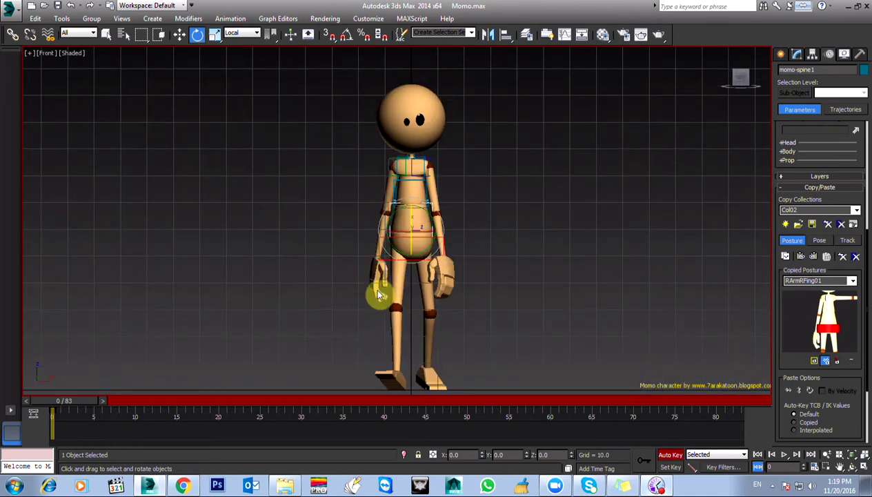
scroll(415, 302, "up", 5)
scroll(413, 302, "down", 3)
key("w")
left_click(358, 308)
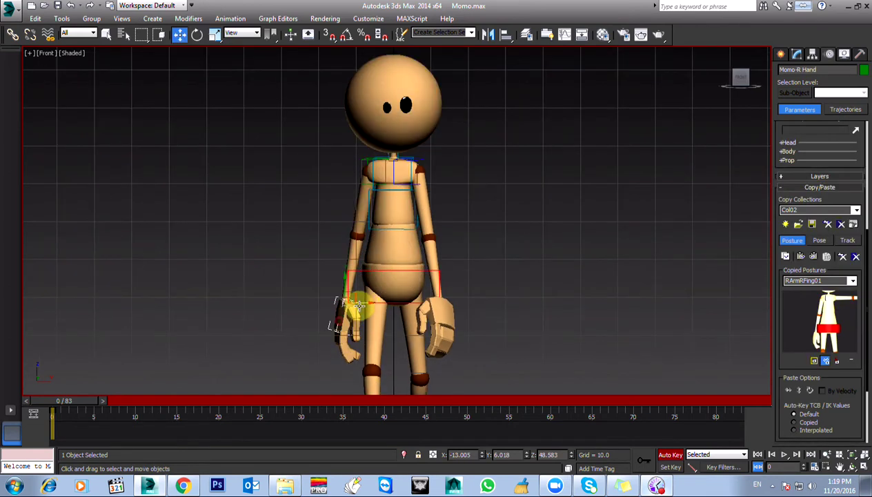
left_click_drag(353, 292, 356, 288)
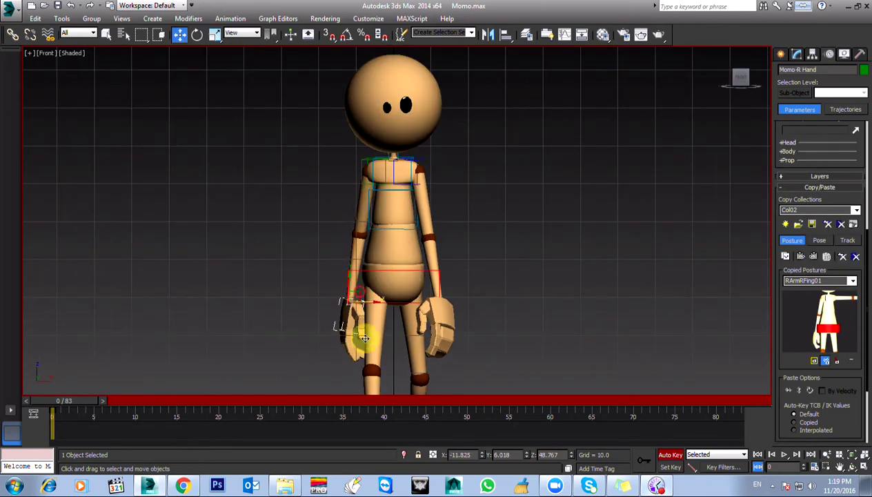
middle_click_drag(360, 335, 376, 322)
left_click(444, 306)
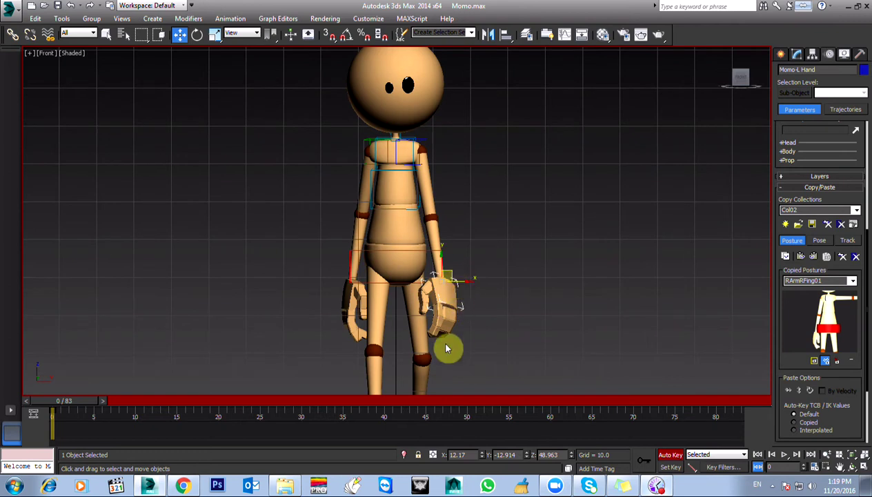
scroll(442, 318, "down", 3)
scroll(403, 319, "up", 2)
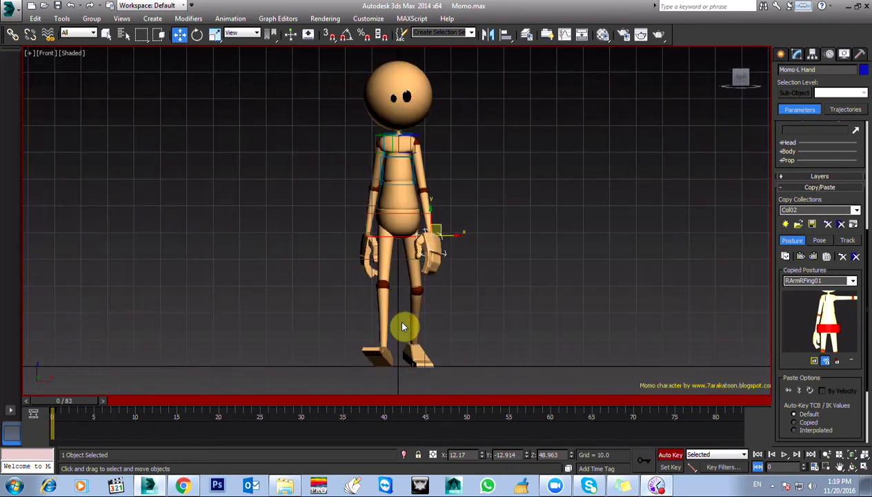
Rotate the right toe slightly in the front view.
left_click(373, 352)
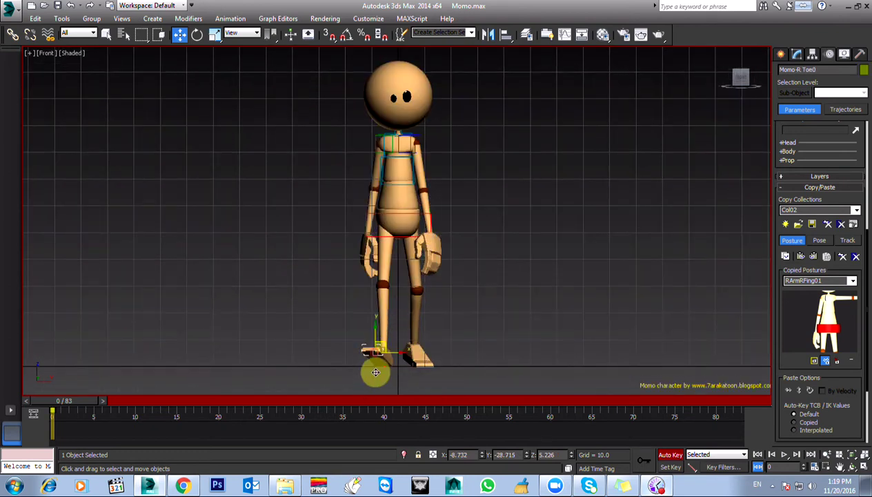
key("e")
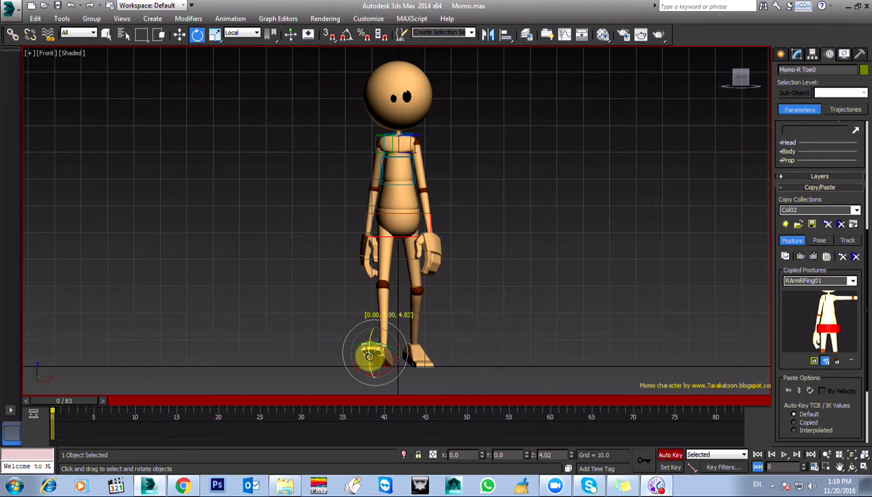
left_click_drag(370, 356, 400, 374)
Rotate the right forearm slightly backward and refine the left hand's rotation in the left view.
key("l")
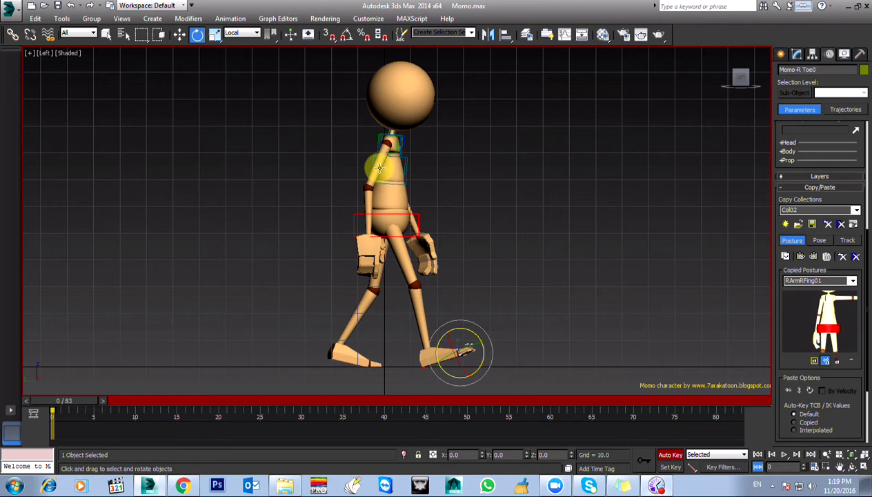
left_click(366, 202)
left_click_drag(382, 208, 380, 209)
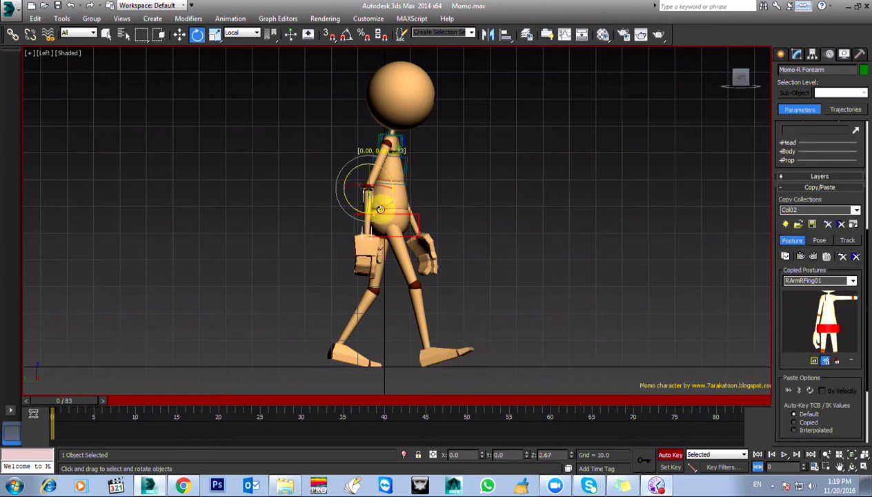
left_click(356, 245)
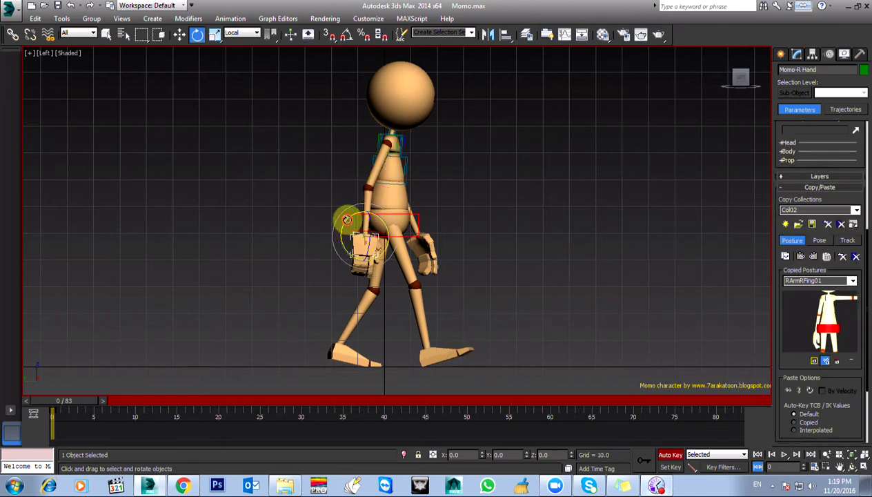
left_click(414, 249)
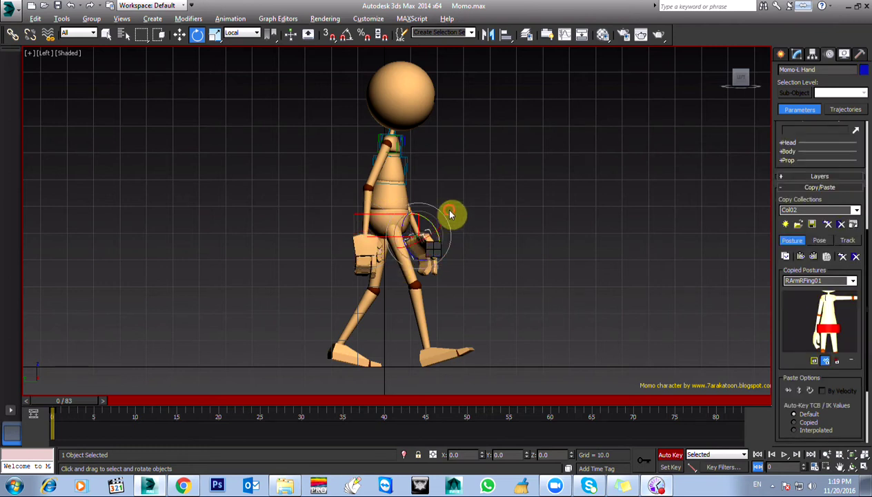
left_click_drag(443, 241, 501, 249)
middle_click_drag(412, 302, 424, 297)
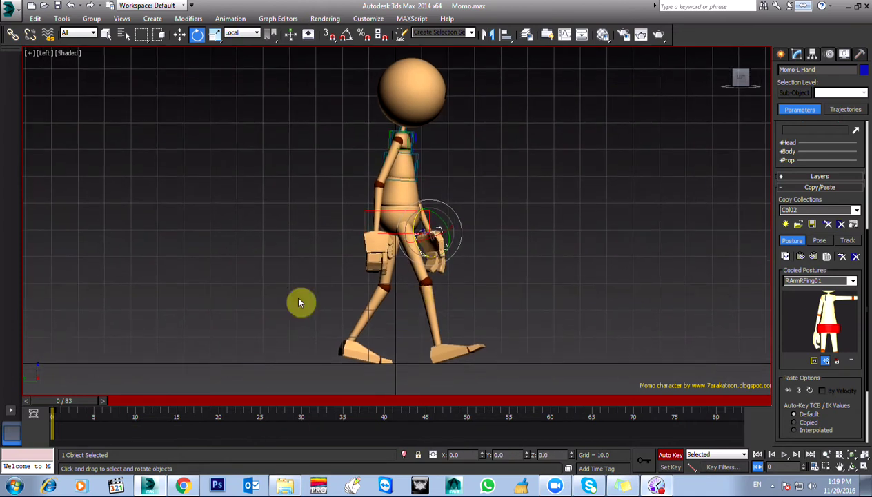
left_click_drag(313, 68, 467, 370)
left_click(517, 365)
key("ctrl+a")
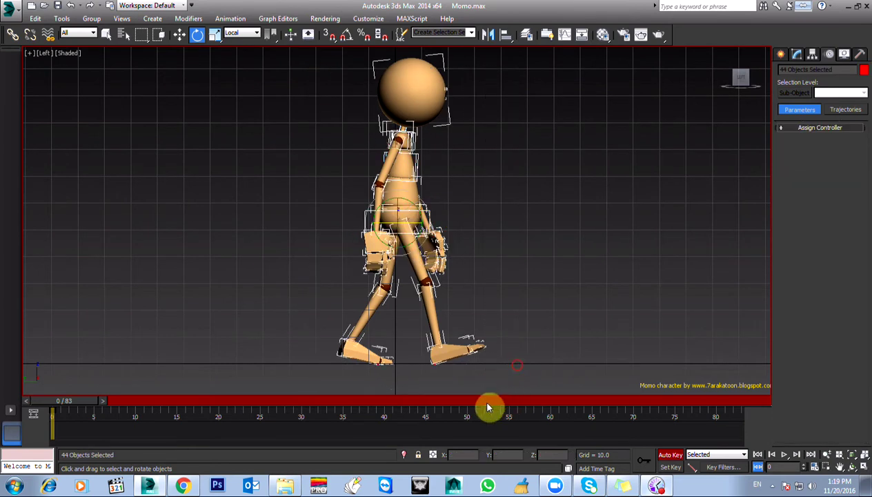
left_click(510, 226)
Select the spine segments, clavicles, neck and head together, working in the perspective view.
left_click(401, 188)
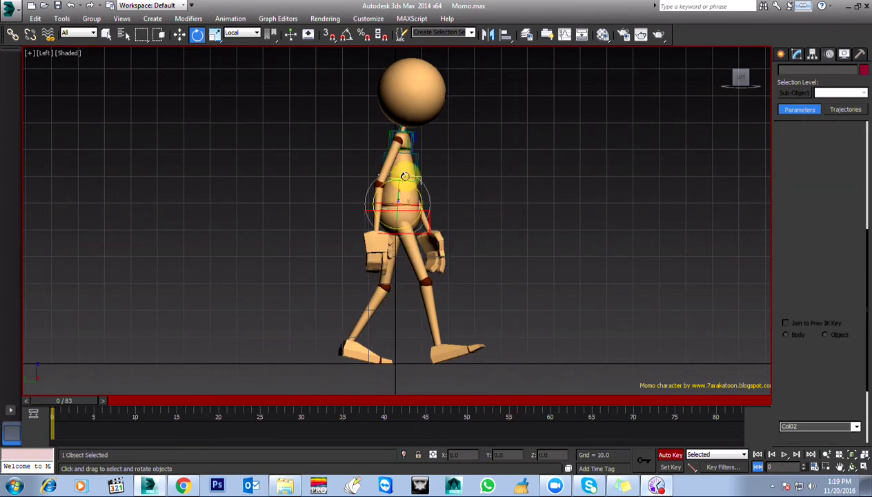
left_click(416, 156, "ctrl")
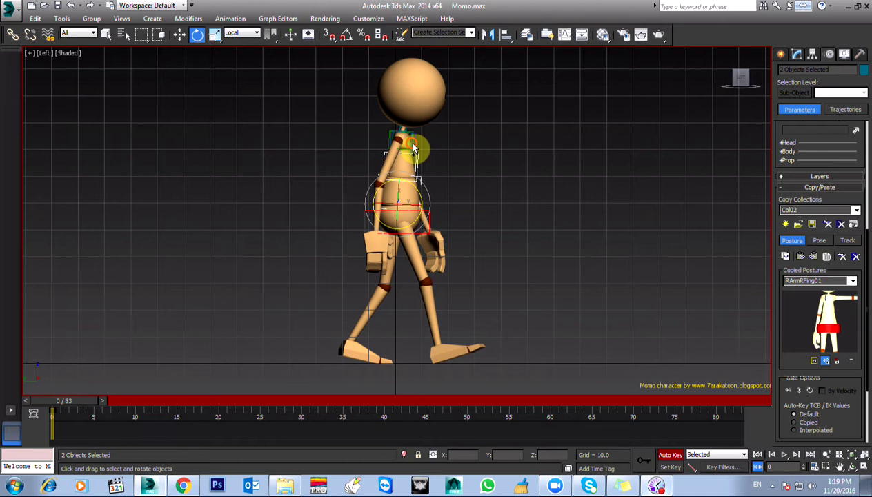
left_click(413, 144, "ctrl")
key("p")
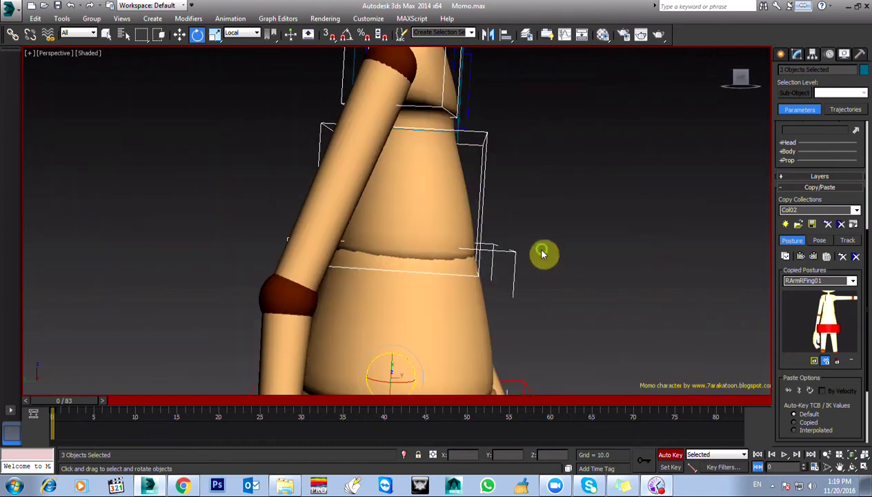
middle_click_drag(543, 251, 444, 306, "alt")
scroll(448, 251, "up", 2)
left_click_drag(448, 251, 446, 171)
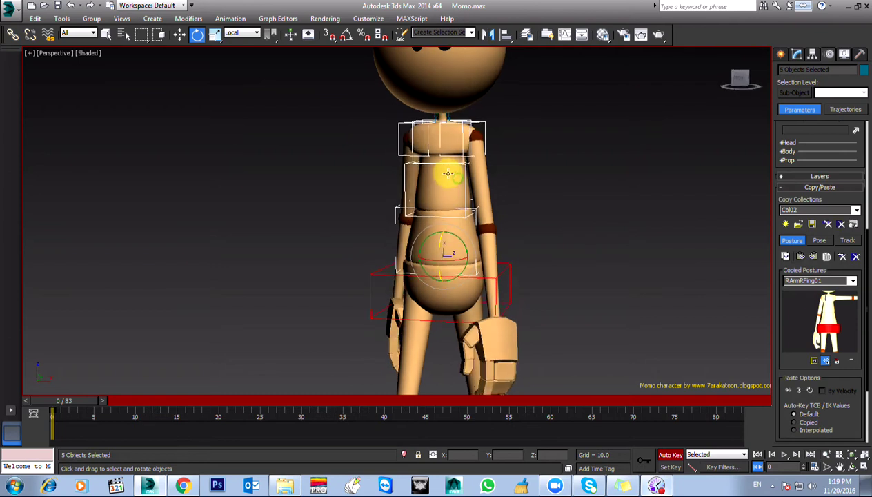
left_click(449, 116, "ctrl")
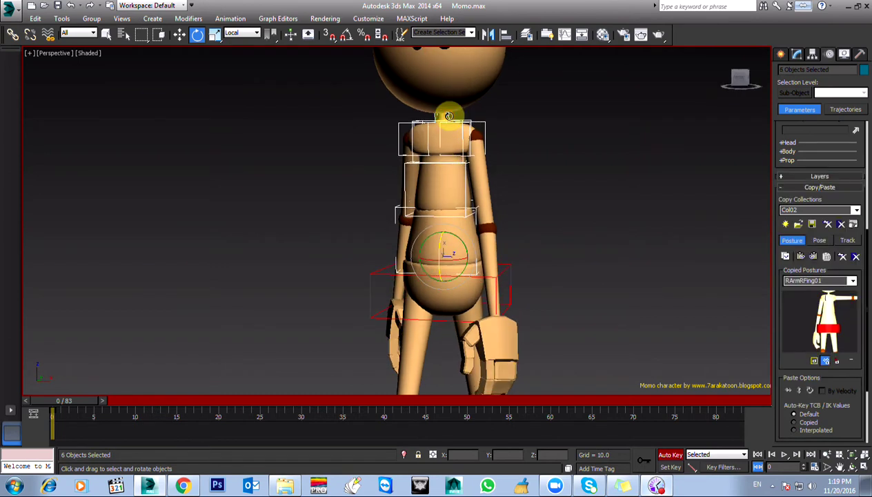
left_click(483, 188)
left_click(488, 259, "ctrl")
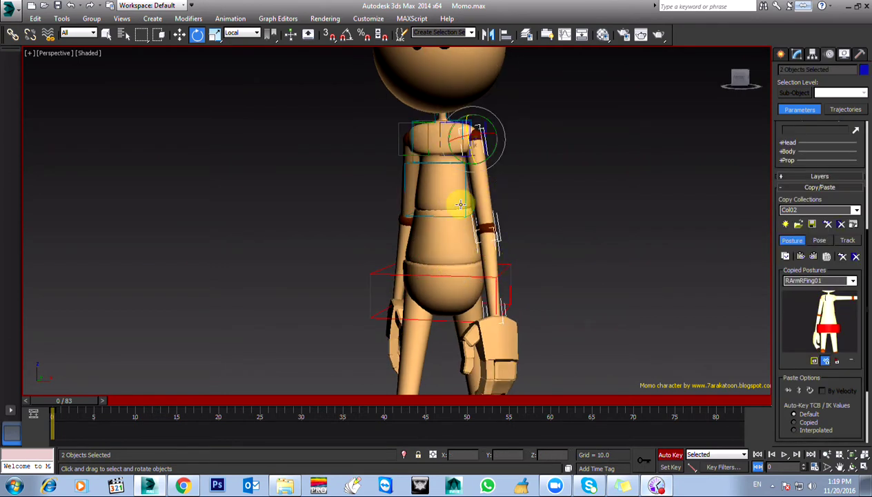
key("ctrl+z")
key("ctrl+z")
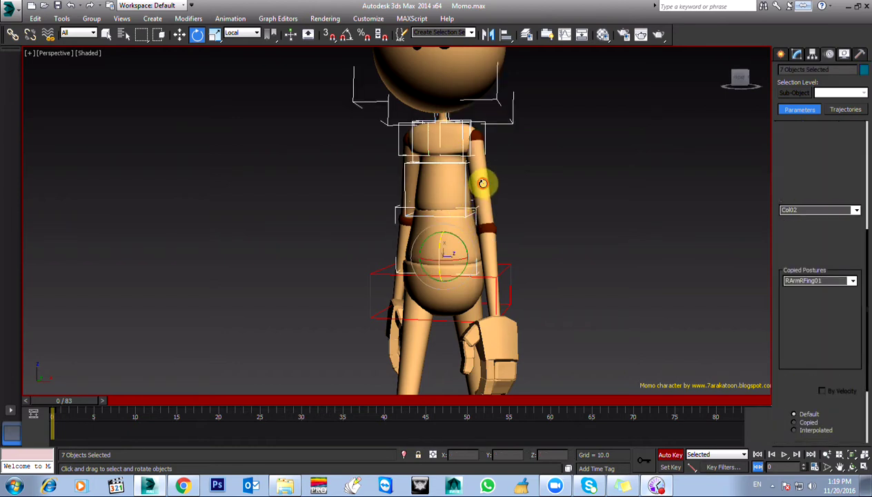
Add the root, both arms, the hands with all fingers, and the legs and feet to the selection.
mouse_move(472, 288)
left_mouse_down()
mouse_move(446, 292)
mouse_move(470, 291)
left_mouse_up()
left_click(380, 233, "ctrl")
left_click(390, 195, "ctrl")
middle_click_drag(396, 272, 403, 211)
middle_click_drag(366, 268, 333, 270, "alt")
left_click_drag(333, 269, 404, 332, "ctrl")
middle_click_drag(471, 338, 596, 250, "alt")
left_click_drag(519, 343, 515, 344, "ctrl")
middle_click_drag(514, 344, 485, 274)
left_click_drag(445, 314, 460, 347, "ctrl")
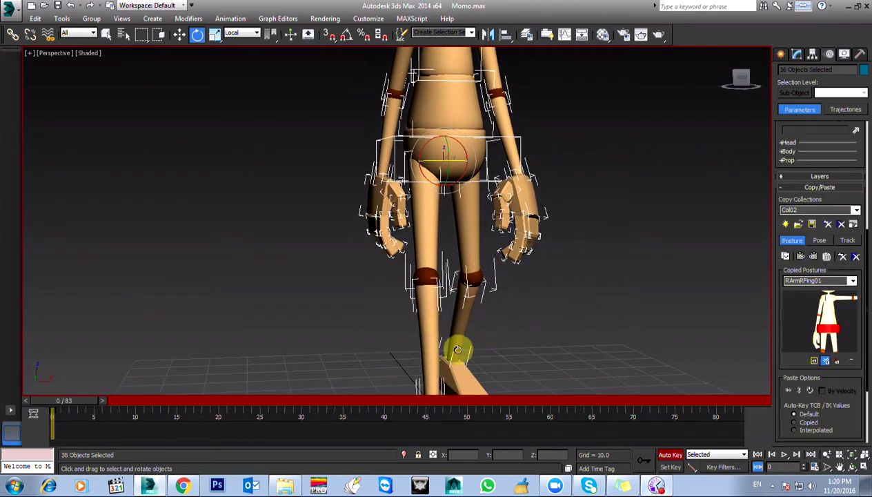
middle_click_drag(460, 347, 477, 289, "alt")
mouse_move(432, 371)
middle_mouse_down("alt")
mouse_move(464, 314)
mouse_move(455, 325)
mouse_move(461, 334)
mouse_move(446, 312)
mouse_move(479, 309)
mouse_move(339, 296)
mouse_move(373, 302)
middle_mouse_up("alt")
Complete the full-body selection in wireframe display by adding the hidden pelvis, then return to shaded display.
key("F3")
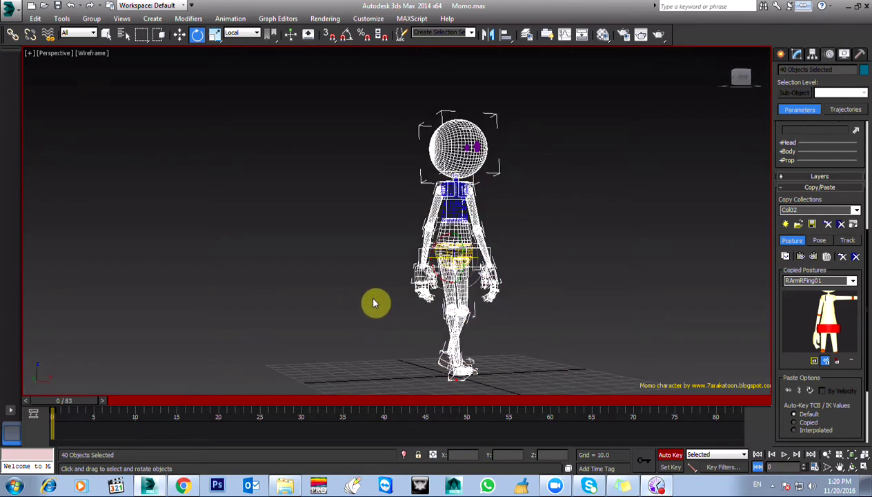
scroll(373, 303, "up", 5)
left_click(569, 252, "ctrl")
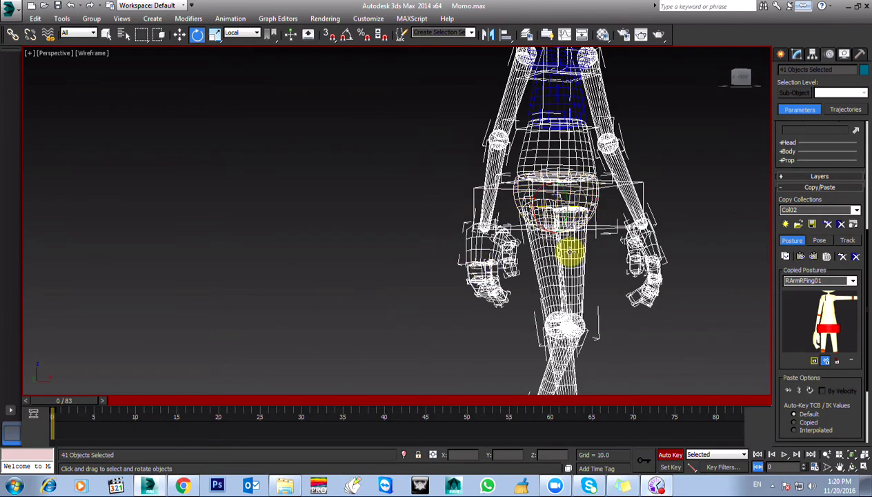
left_click(569, 102, "ctrl")
middle_click_drag(570, 110, 509, 223)
left_click(511, 216, "alt")
mouse_move(517, 256)
middle_mouse_down("alt")
mouse_move(520, 283)
mouse_move(526, 278)
mouse_move(509, 273)
mouse_move(537, 267)
mouse_move(526, 266)
middle_mouse_up("alt")
scroll(510, 273, "down", 3)
key("F3")
scroll(511, 259, "down", 3)
Go to frame 12 and shorten the active time range to end at frame 34.
left_click_drag(78, 404, 174, 415)
key("e")
right_click_drag(152, 430, 550, 422, "ctrl+alt")
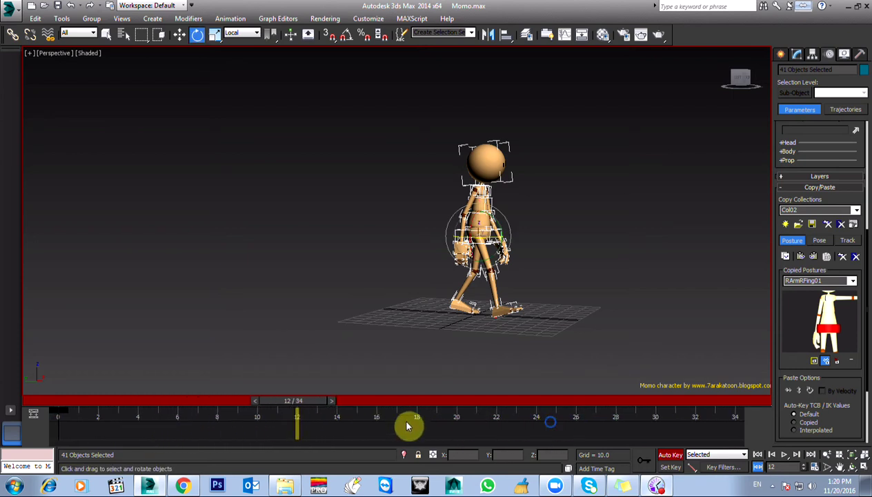
Copy the posture of the whole body and paste it opposite at frame 12.
left_click(786, 257)
left_click(814, 257)
middle_click_drag(496, 249, 378, 235, "alt")
key("f")
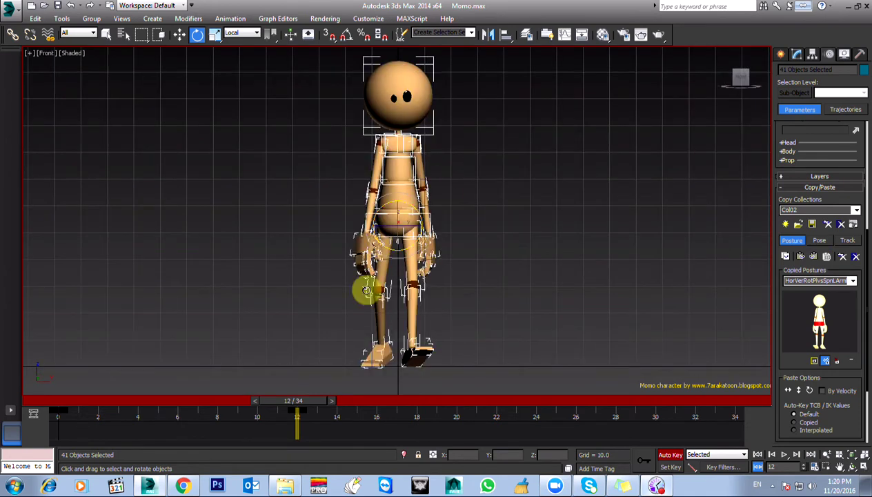
Return to frame 0, select the root's vertical track and set a key for it.
left_click_drag(275, 405, 2, 416)
key("l")
key("e")
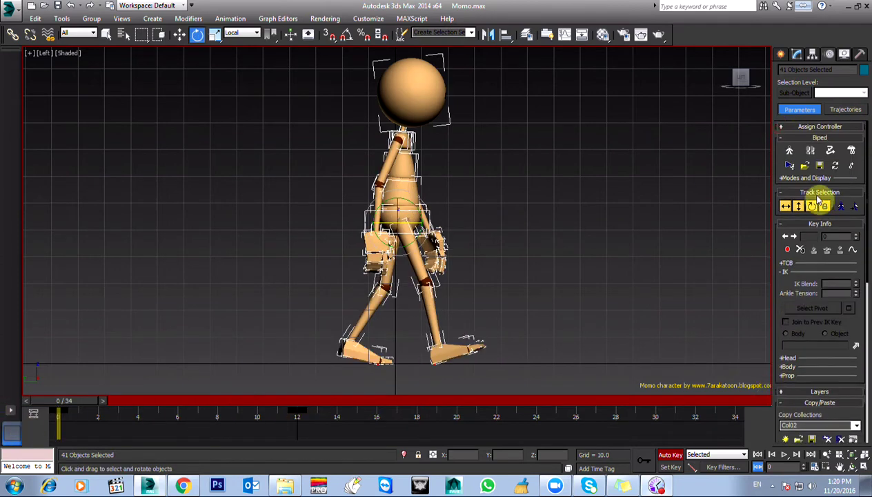
left_click(799, 207)
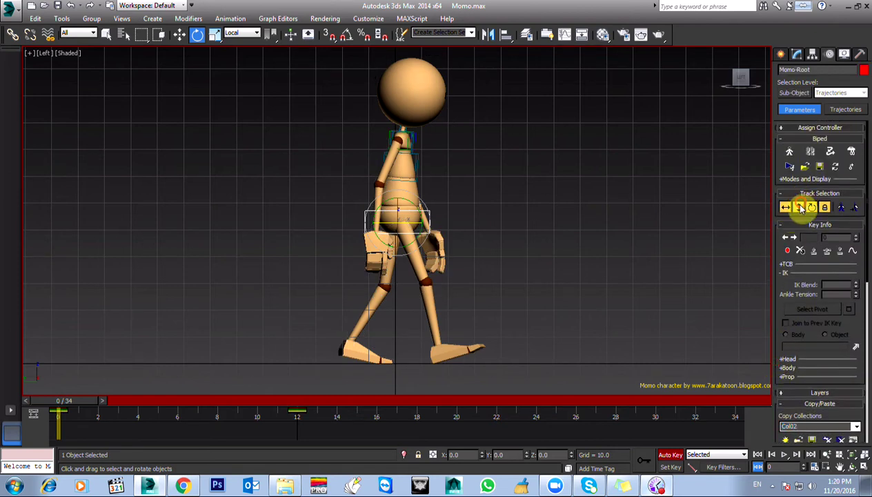
left_click(788, 250)
left_click_drag(81, 415, 298, 417)
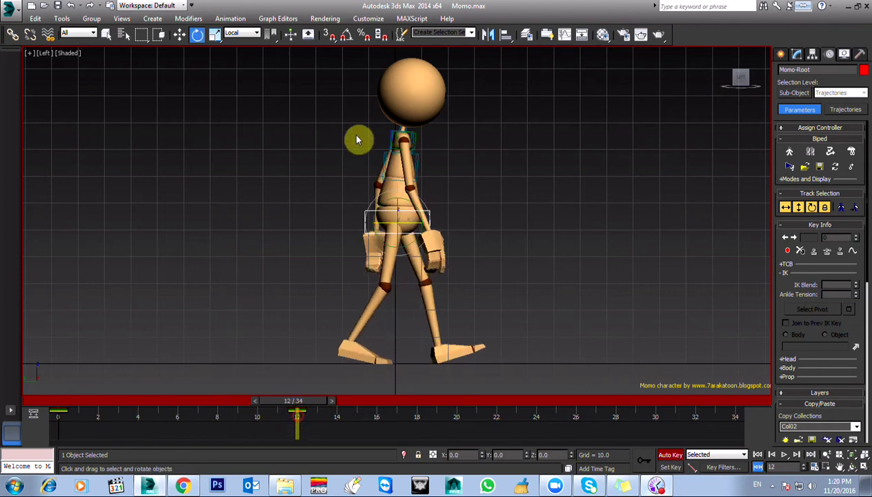
left_click_drag(306, 69, 405, 290)
left_click_drag(485, 347, 485, 347)
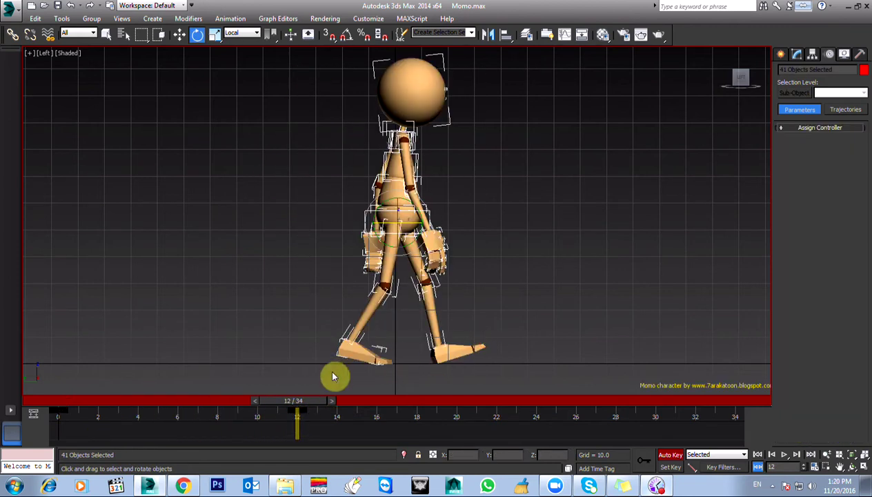
left_click(288, 297)
mouse_move(293, 409)
left_mouse_down()
mouse_move(116, 403)
mouse_move(350, 409)
mouse_move(19, 405)
mouse_move(297, 403)
left_mouse_up()
key("e")
Select the whole character and copy its keys from frame 0 to frame 24.
left_click_drag(317, 88, 365, 273)
left_click_drag(471, 346, 471, 346)
left_click_drag(58, 419, 512, 429, "shift")
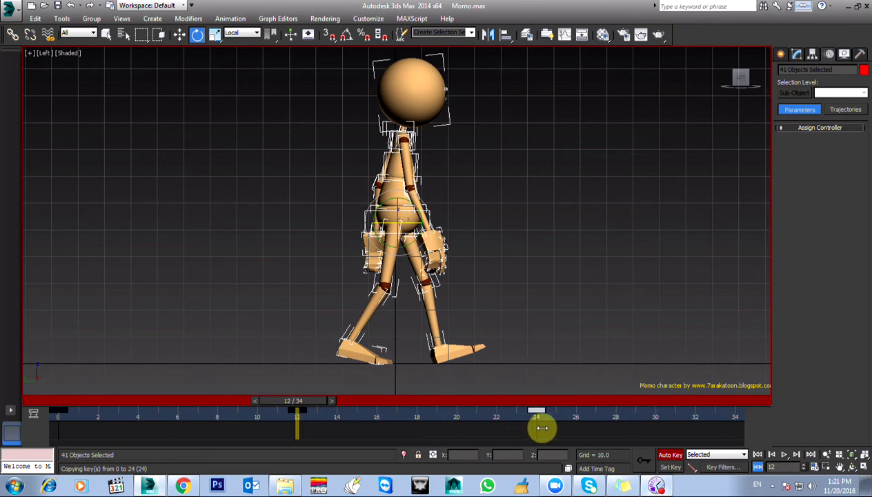
Shorten the active time range to end at frame 25 and scrub the animation back to frame 0.
right_click_drag(545, 429, 638, 429, "ctrl+alt")
left_click_drag(390, 409, 6, 374)
key("e")
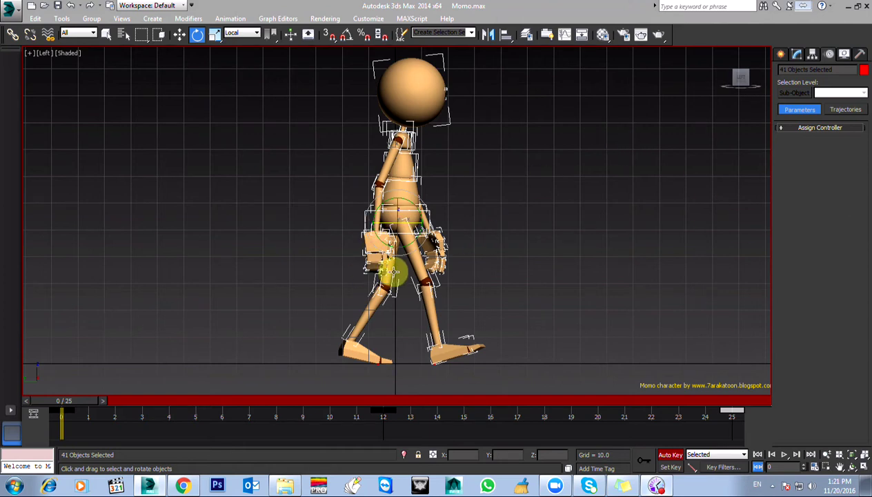
Go to frame 6, select the right foot and set a sliding key for it.
left_click_drag(66, 404, 224, 411)
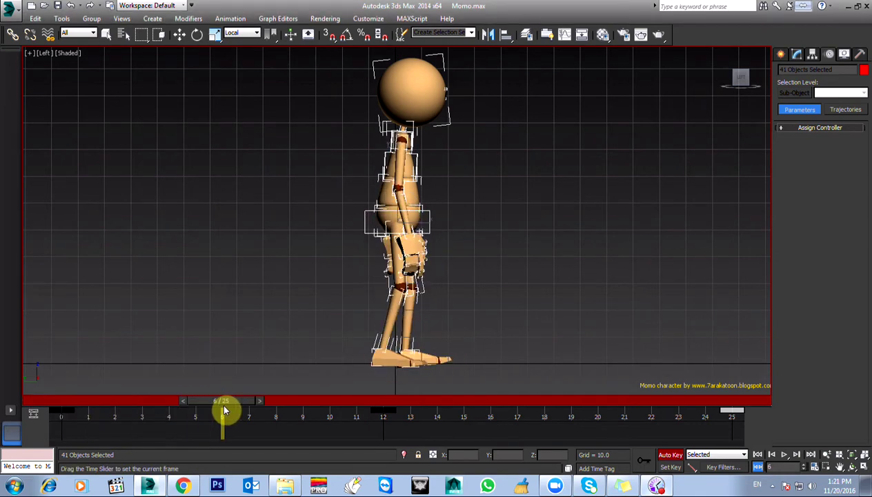
key("e")
left_click(392, 359)
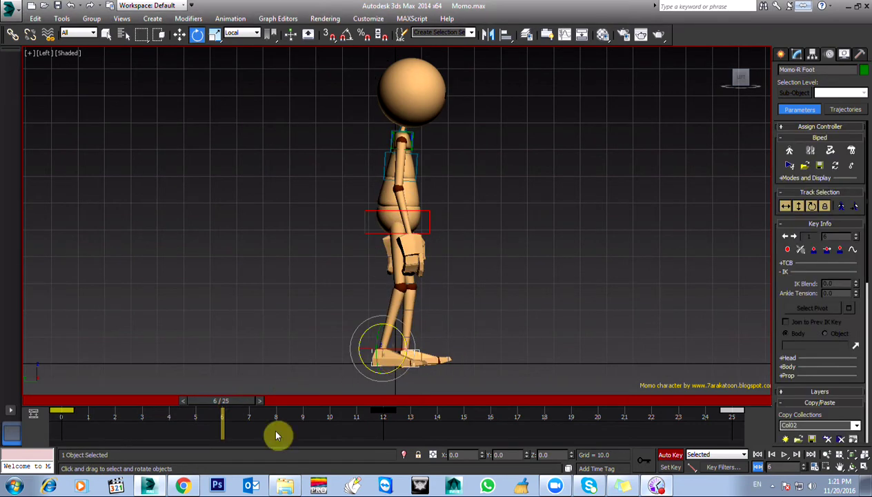
mouse_move(221, 406)
left_mouse_down()
mouse_move(81, 409)
mouse_move(216, 420)
mouse_move(86, 414)
mouse_move(233, 408)
left_mouse_up()
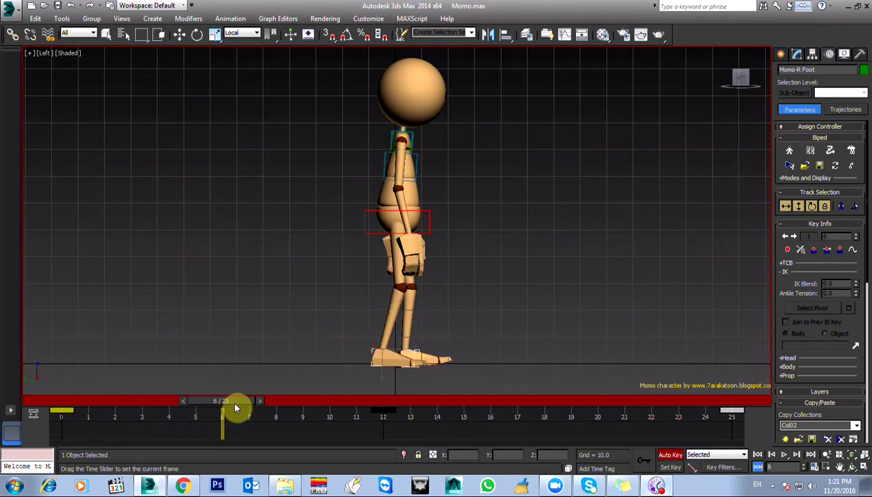
key("e")
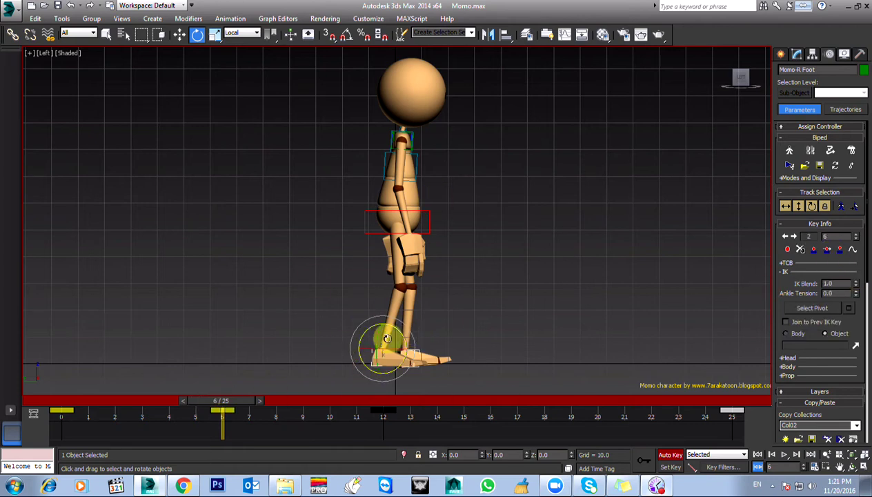
Set a free key for the left foot at frame 6, then rotate and lift the foot behind the right leg with its toes pointing down.
left_click(423, 358)
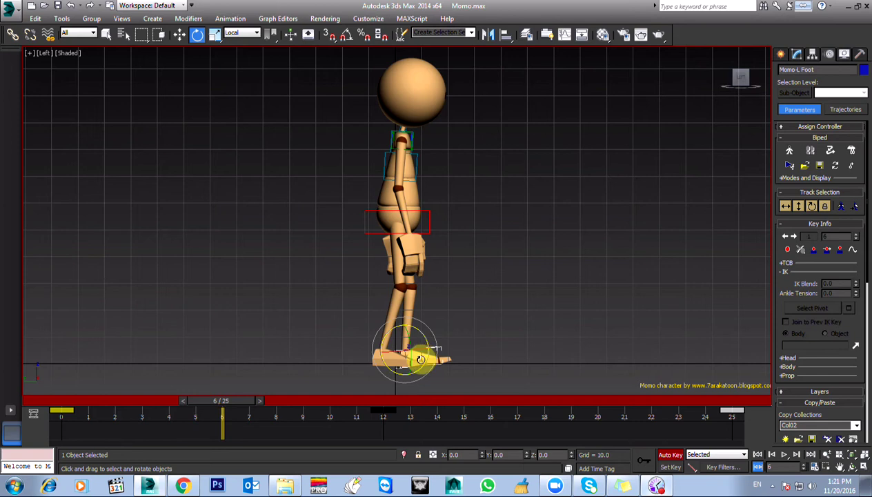
left_click(841, 251)
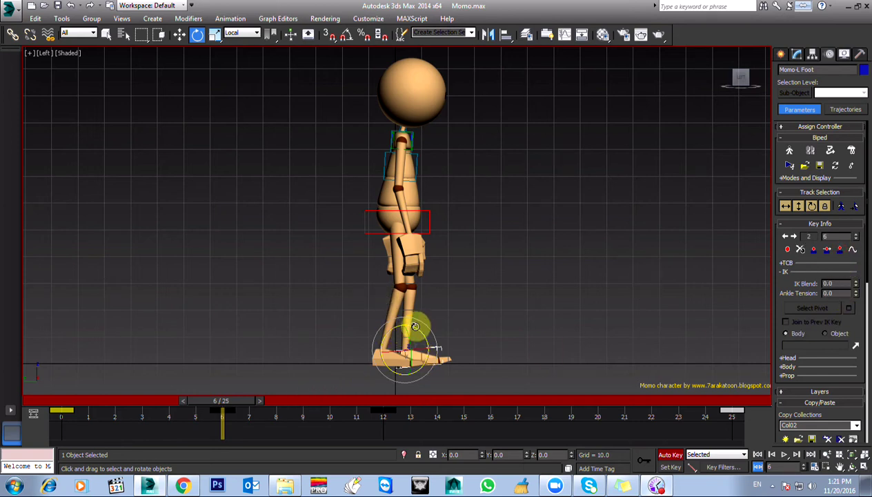
left_click(432, 376)
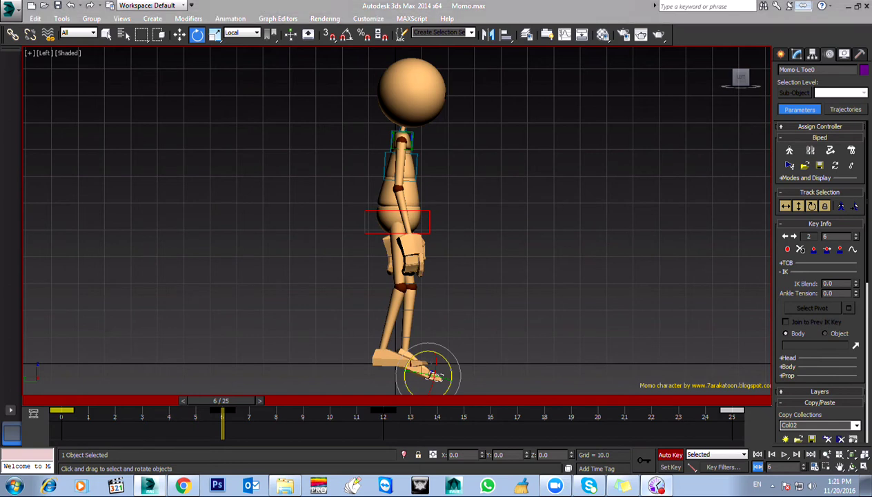
left_click_drag(419, 335, 390, 345)
key("w")
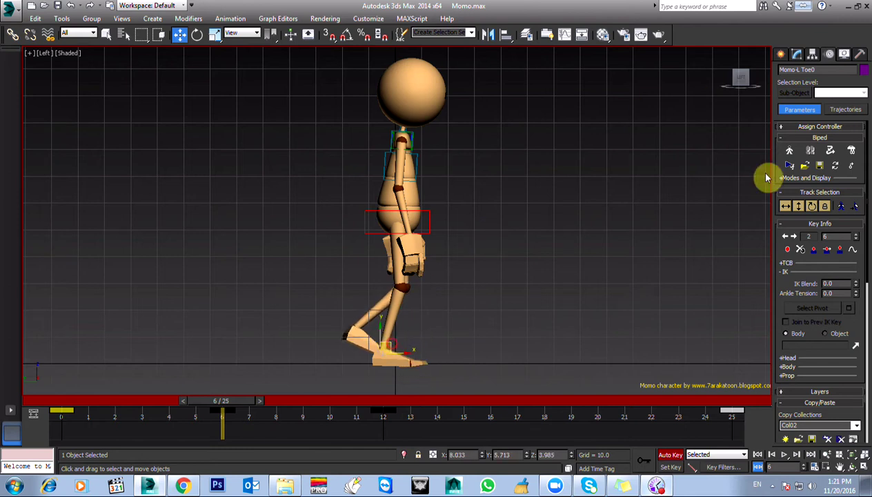
Raise the root to about Z 53.08 at frame 6, lift the right foot to the ground line and switch the view to wireframe.
left_click(791, 208)
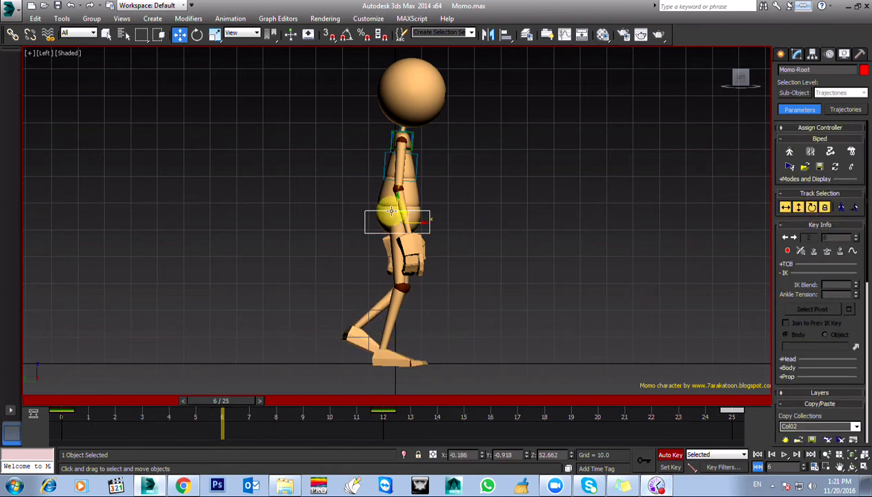
left_click_drag(397, 201, 398, 200)
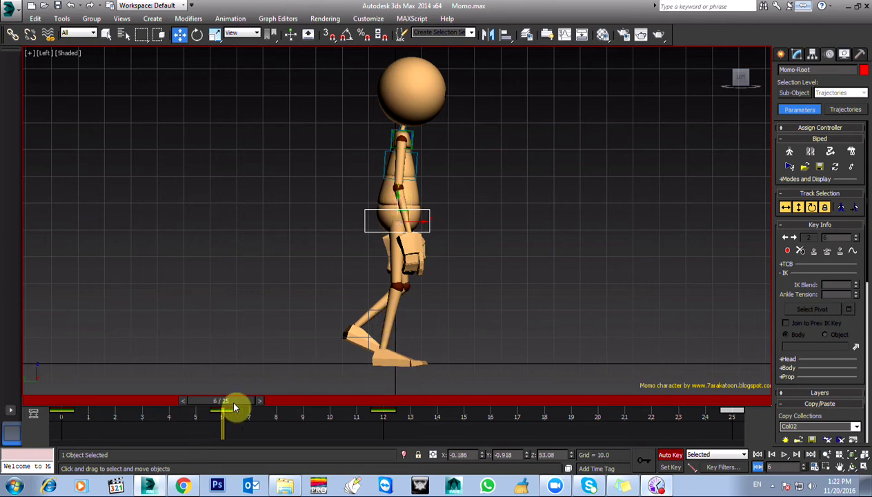
scroll(435, 293, "up", 2)
left_click(366, 345)
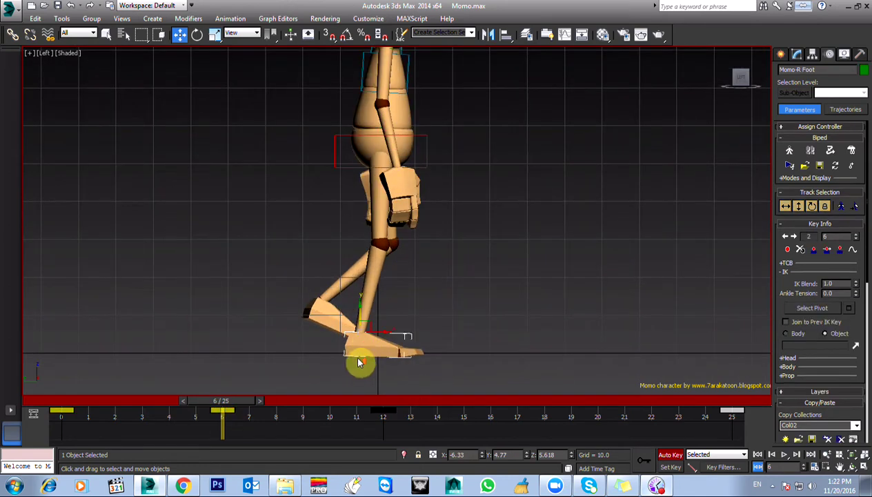
scroll(361, 356, "up", 3)
left_click_drag(358, 285, 362, 280)
key("F3")
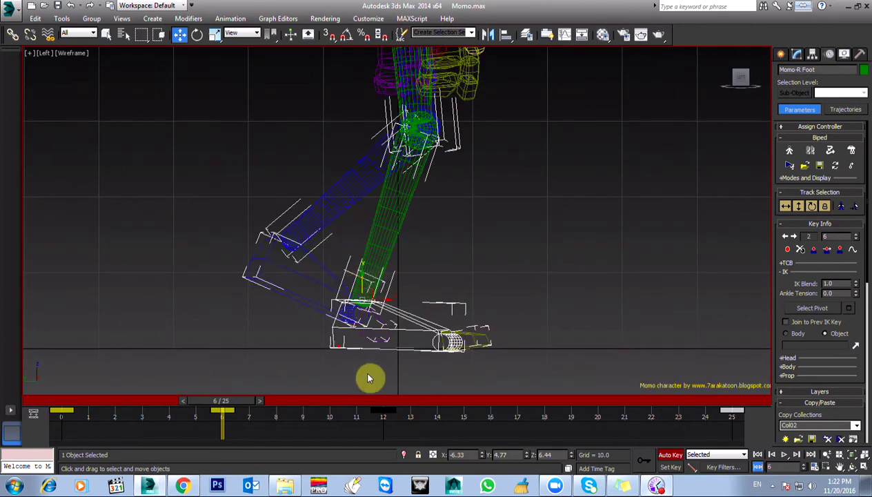
Set a sliding key for the right foot at frame 6 again and raise the foot by about 0.38 towards the ground line.
mouse_move(219, 405)
left_mouse_down()
mouse_move(92, 406)
mouse_move(204, 406)
mouse_move(190, 425)
mouse_move(213, 405)
mouse_move(91, 409)
mouse_move(291, 409)
mouse_move(170, 408)
mouse_move(284, 414)
mouse_move(210, 414)
mouse_move(231, 415)
left_mouse_up()
key("w")
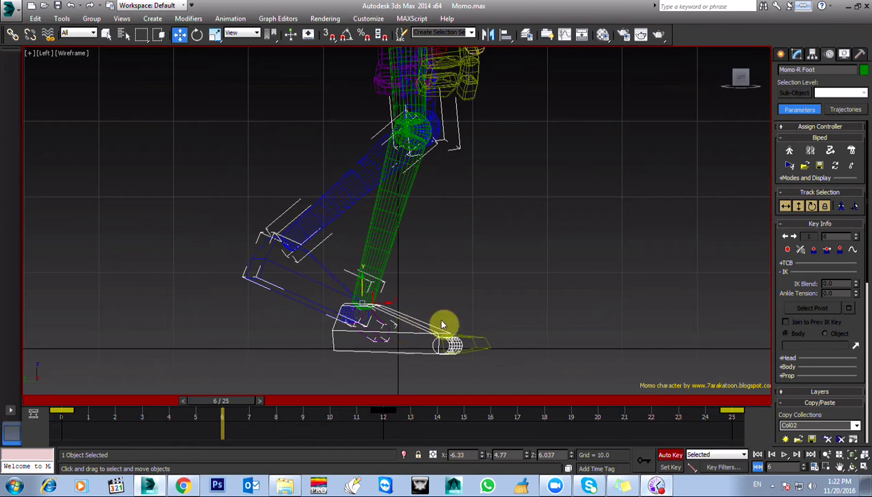
left_click(827, 249)
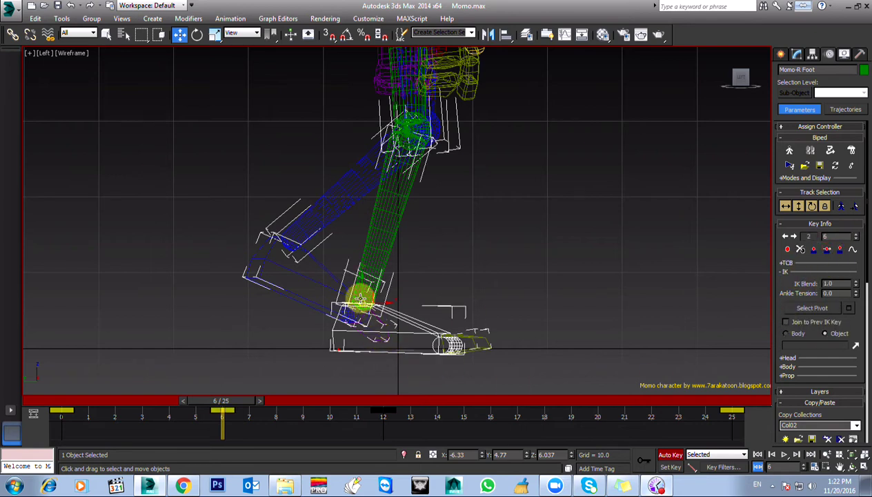
left_click_drag(362, 283, 362, 281)
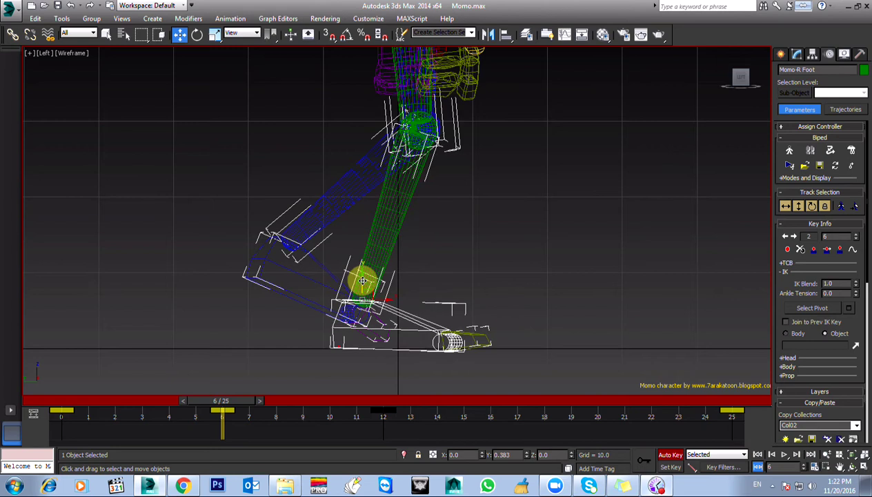
Rotate the right foot and its toe at frame 6 so that the sole lies flat along the ground line.
key("e")
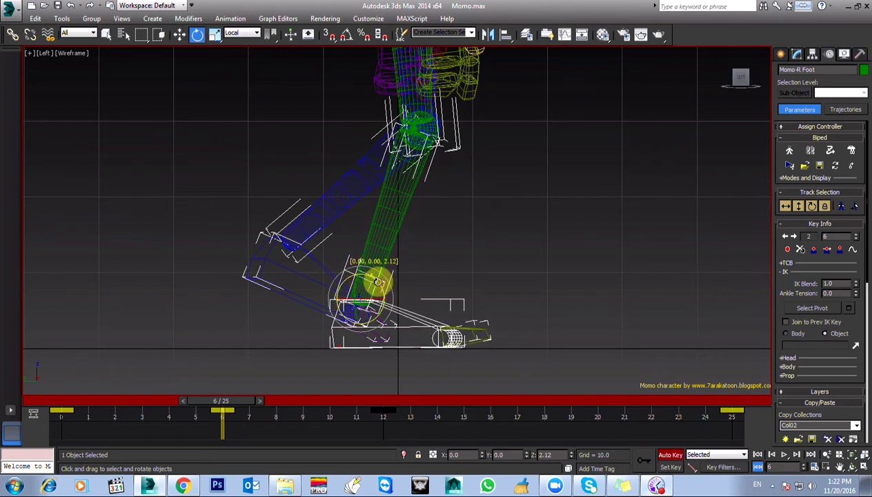
left_click(474, 338)
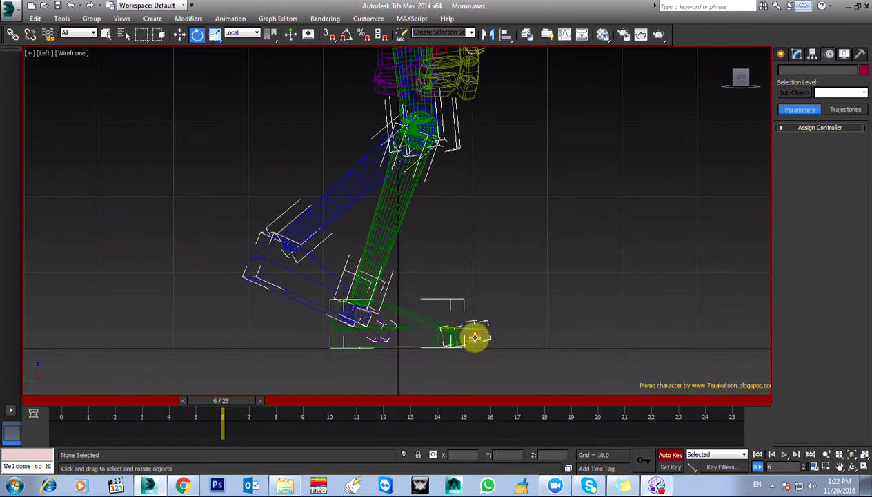
left_click(475, 338)
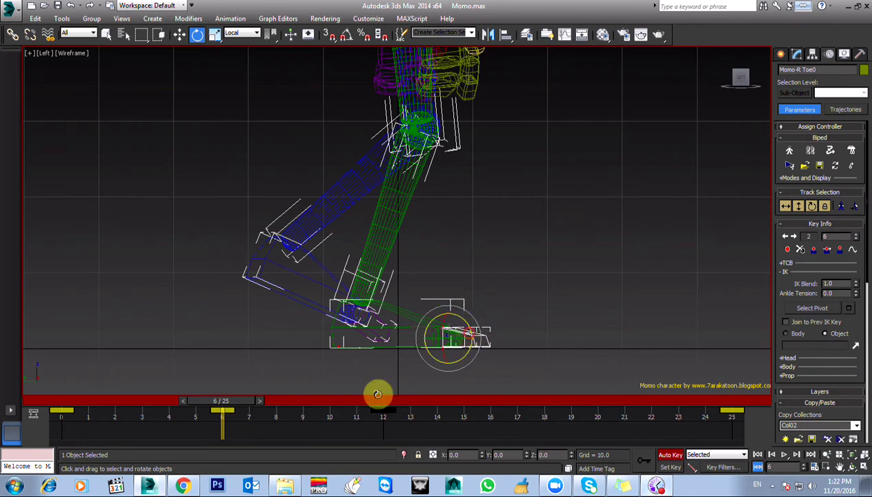
left_click(400, 306)
left_click_drag(376, 283, 381, 286)
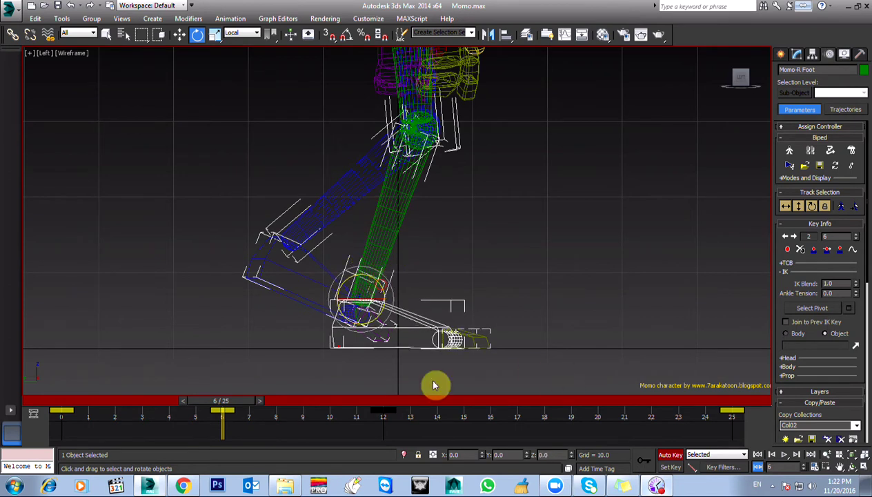
Go to frame 12 and set sliding keys for the right foot and the left foot.
left_click_drag(225, 403, 378, 407)
key("e")
left_click(827, 249)
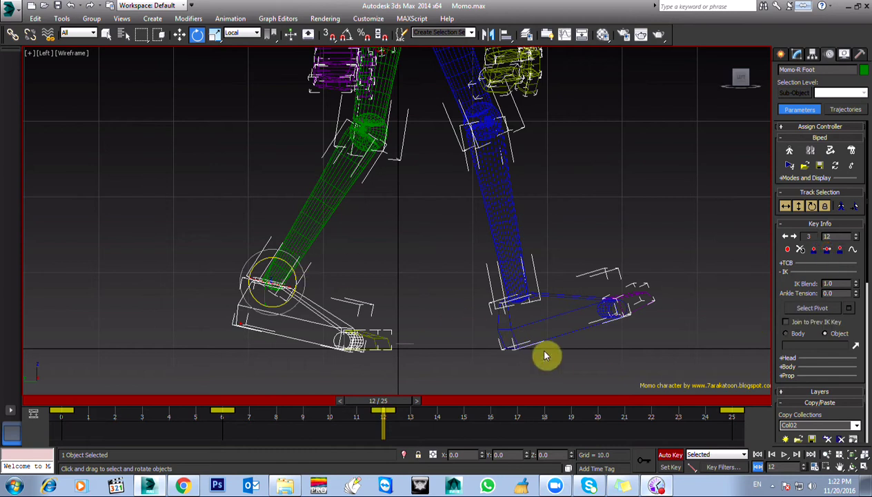
left_click(511, 338)
left_click(827, 249)
Return to frame 6, switch to the front view and rotate the pelvis slightly to tilt the hips.
left_click_drag(357, 410, 232, 432)
key("e")
middle_click_drag(528, 276, 458, 185, "alt")
key("f")
left_click(399, 237)
scroll(399, 238, "up", 2)
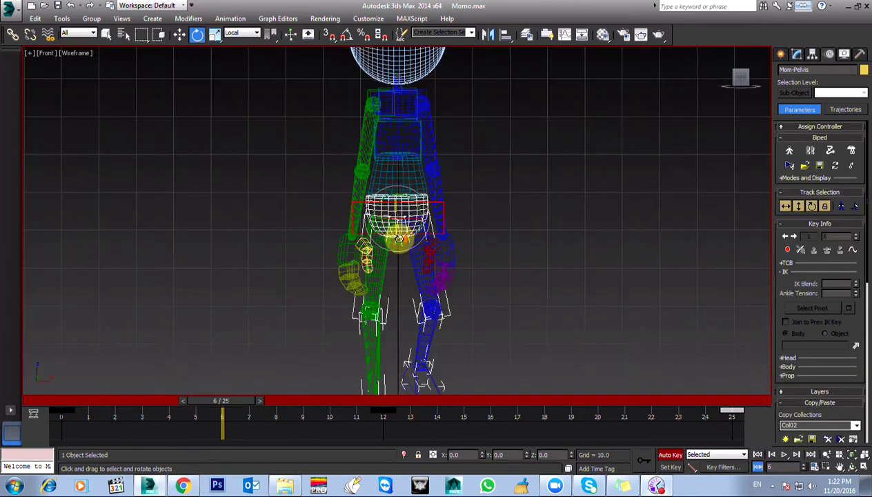
left_click_drag(414, 200, 408, 218)
middle_click_drag(409, 218, 413, 234)
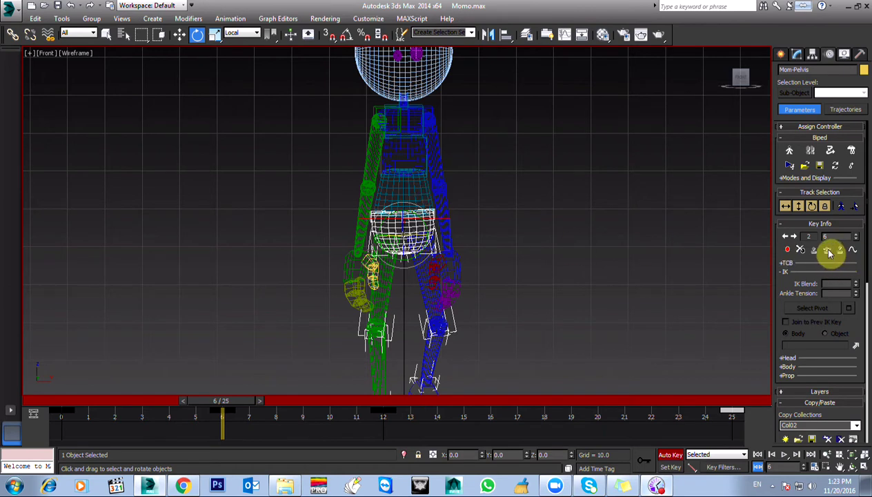
Raise the root to about Z 53.9 at frame 6 and shift it sideways towards the supporting right leg.
middle_click_drag(411, 335, 413, 258)
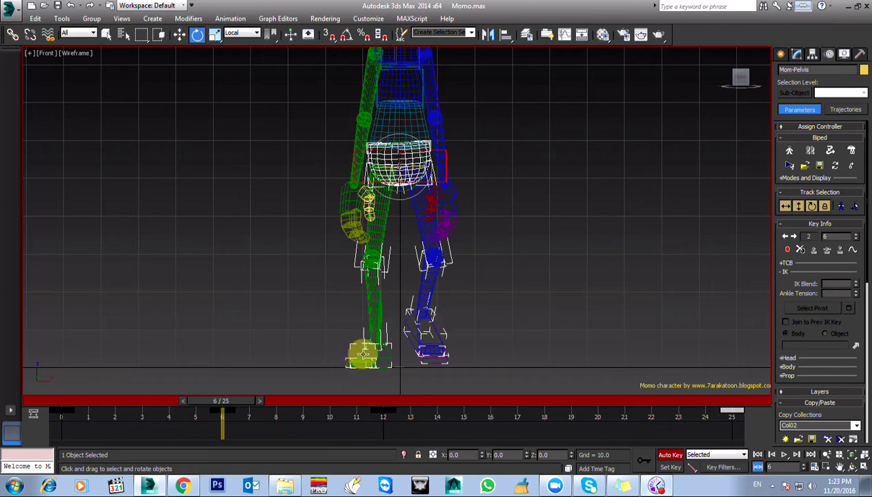
left_click(794, 207)
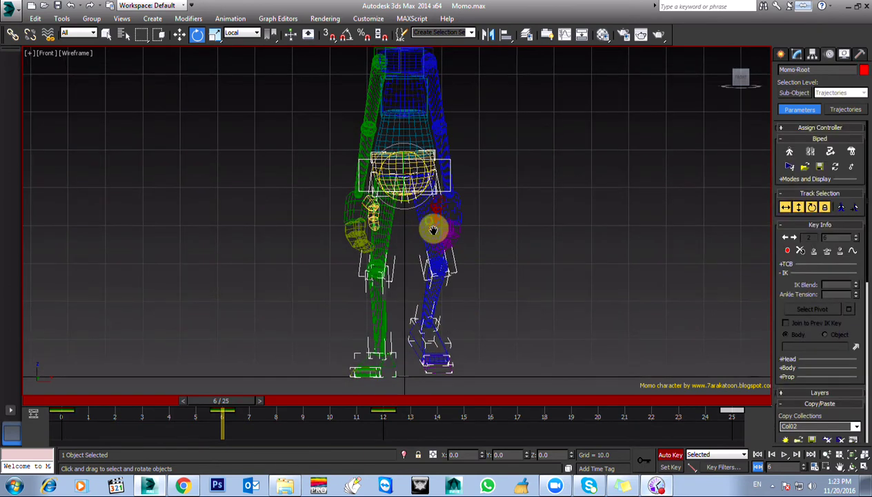
left_click_drag(404, 158, 404, 152)
scroll(309, 279, "down", 3)
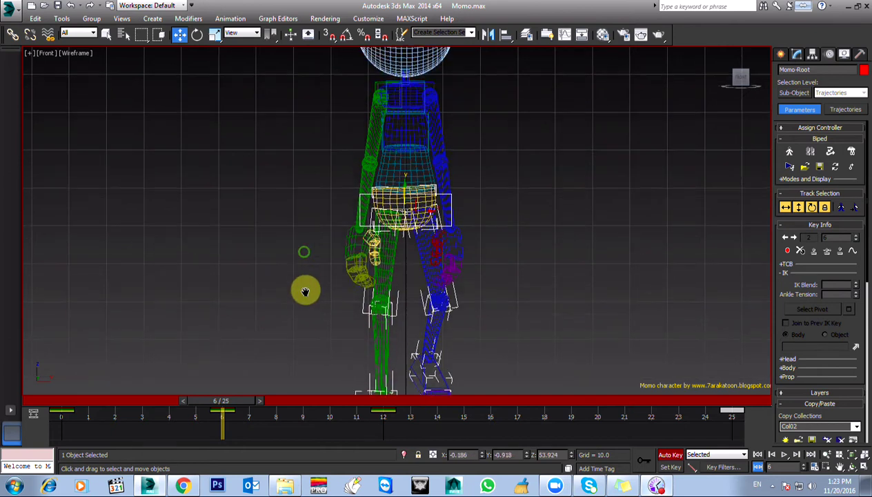
key("Home")
key("period")
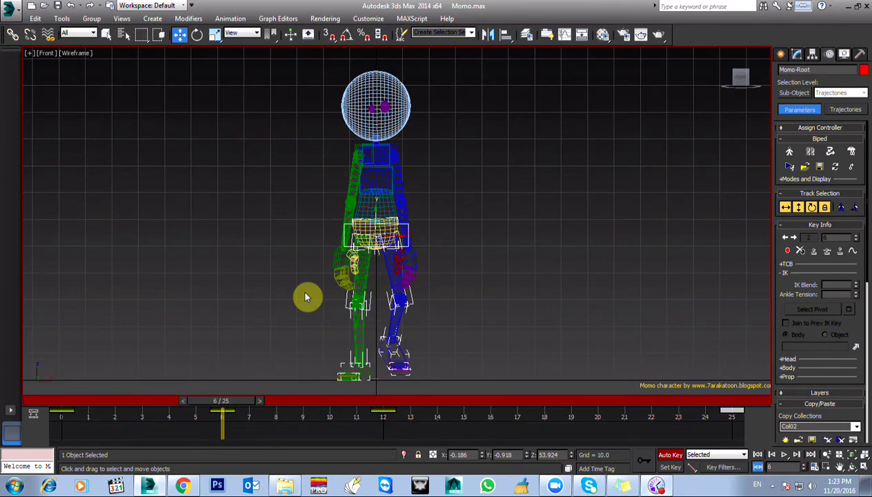
left_click_drag(392, 239, 350, 217)
scroll(386, 235, "up", 2)
key("e")
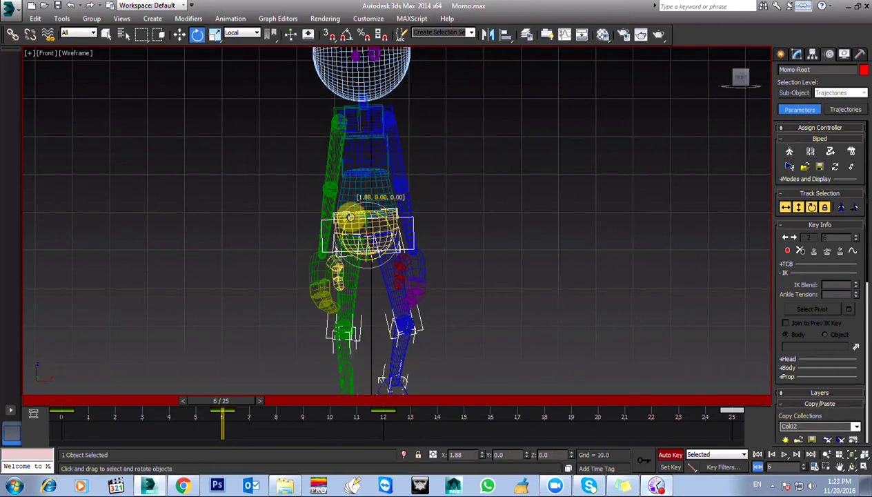
Tilt the waist segment of the spine sideways at frame 6 and counter-rotate the segment above it by about 4.1 degrees.
left_click(351, 190)
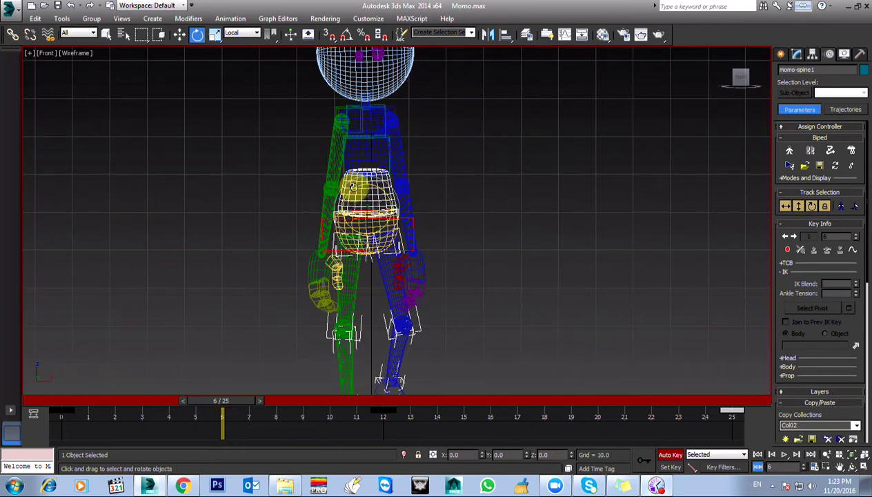
left_click_drag(354, 186, 348, 183)
left_click(341, 159)
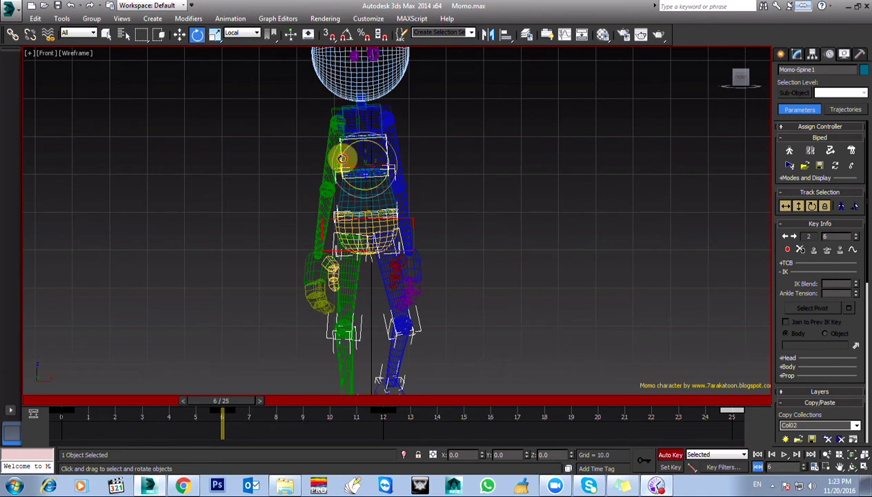
left_click_drag(348, 151, 354, 149)
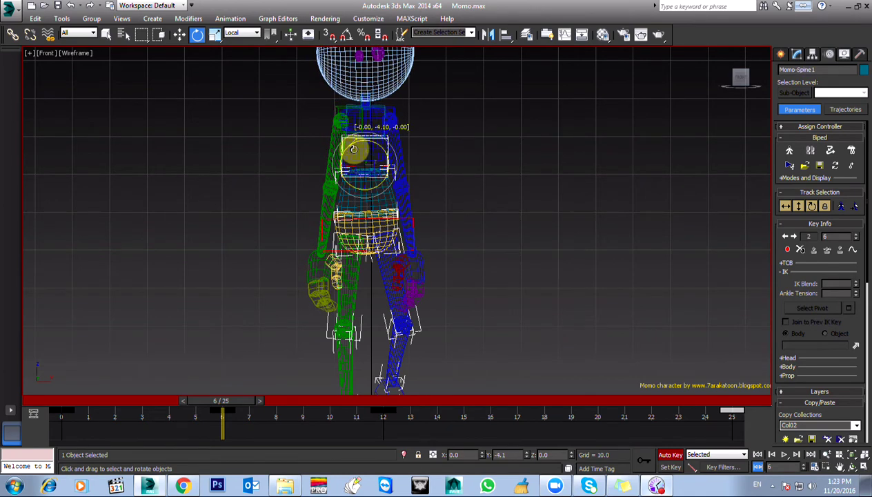
scroll(361, 183, "up", 2)
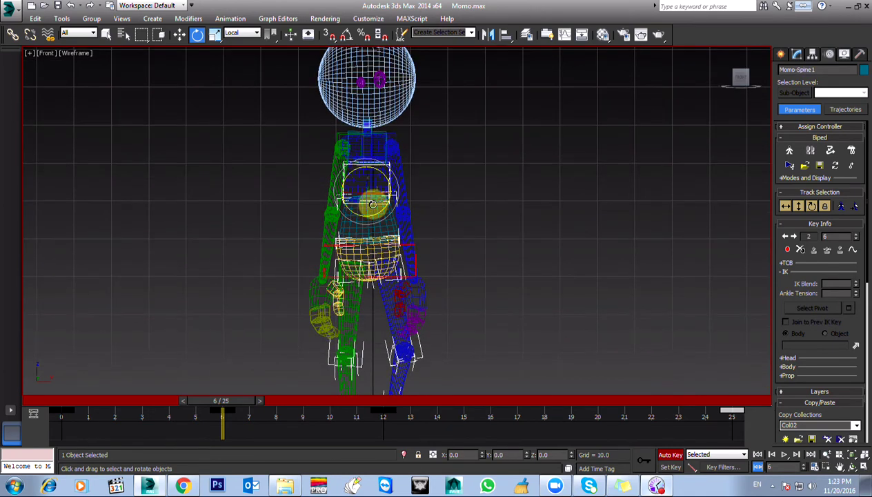
Restrict the selection filter to Bone so only the biped's bones can be picked, and clear the current selection.
left_click(388, 138)
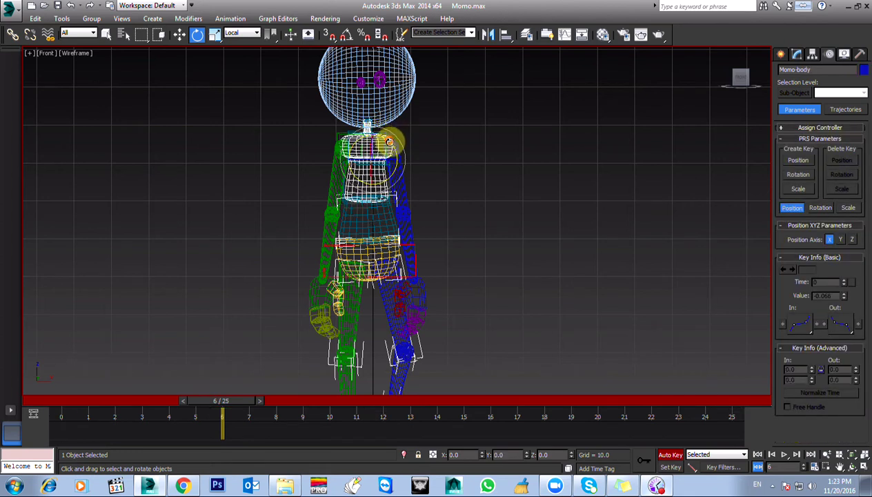
double_click(382, 157)
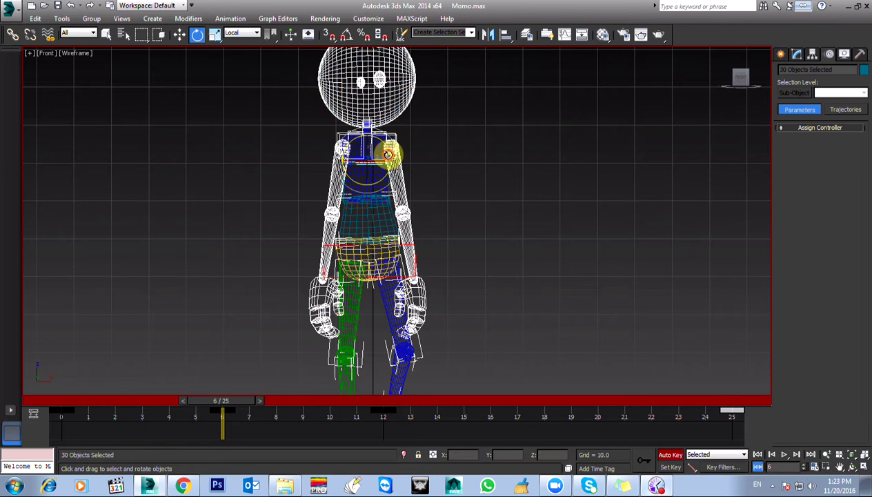
left_click(387, 151)
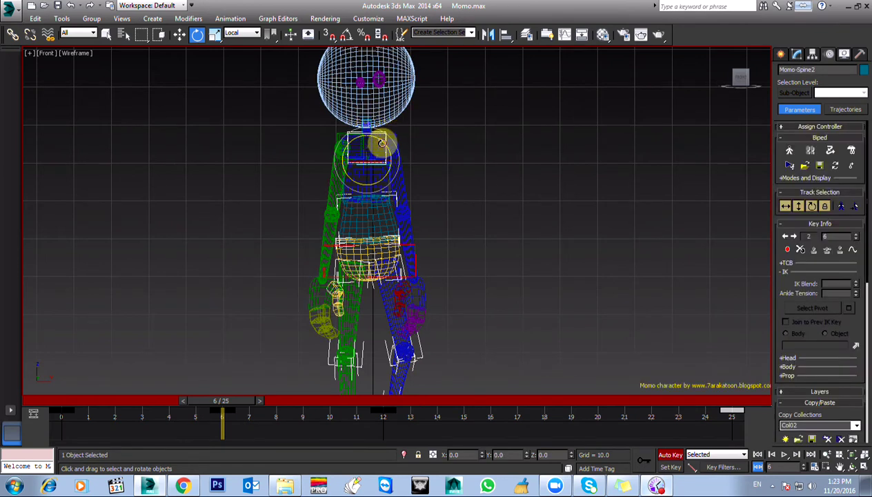
left_click(76, 33)
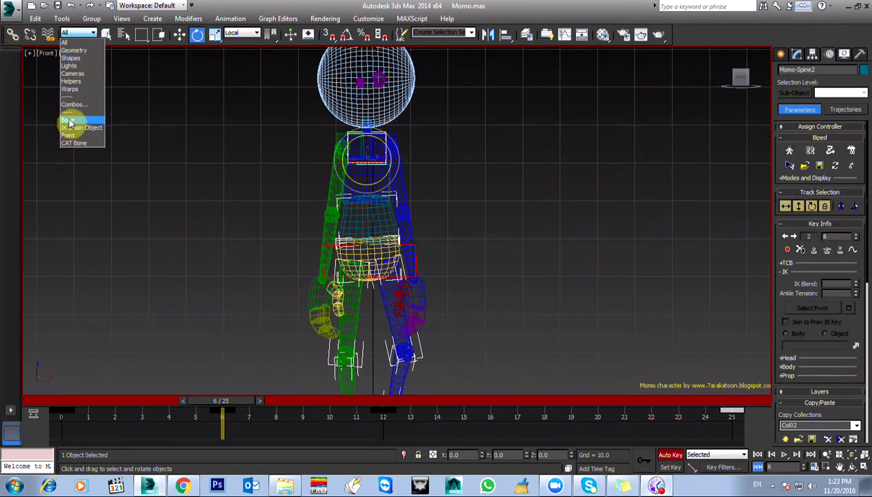
left_click(68, 121)
middle_click_drag(343, 184, 343, 209)
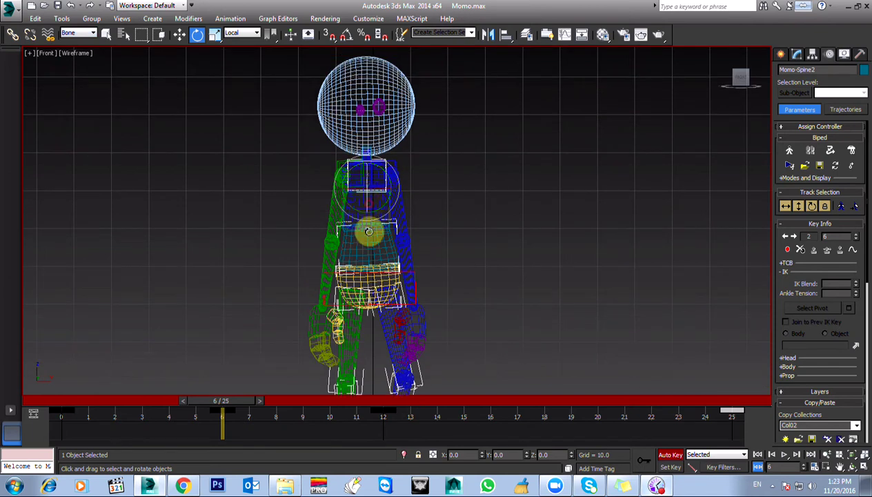
left_click(463, 187)
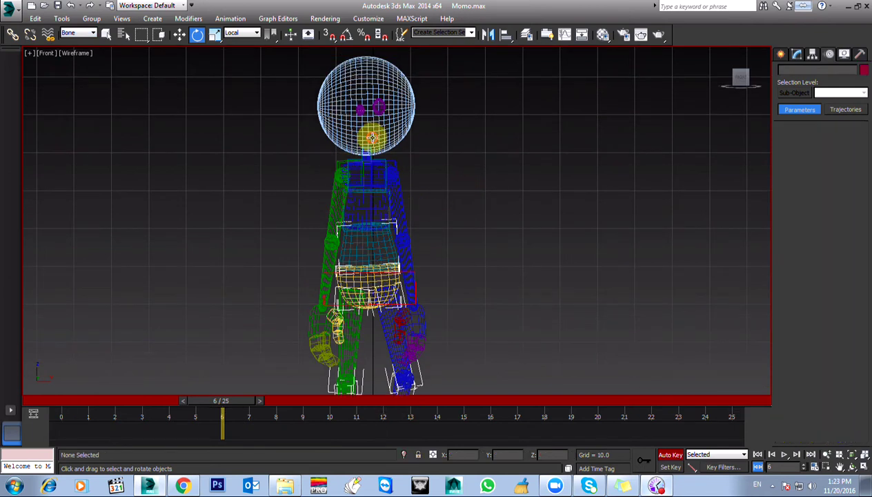
Tilt the head sideways by about 1.55 degrees at frame 6 and scrub the timeline to check the motion.
left_click(371, 137)
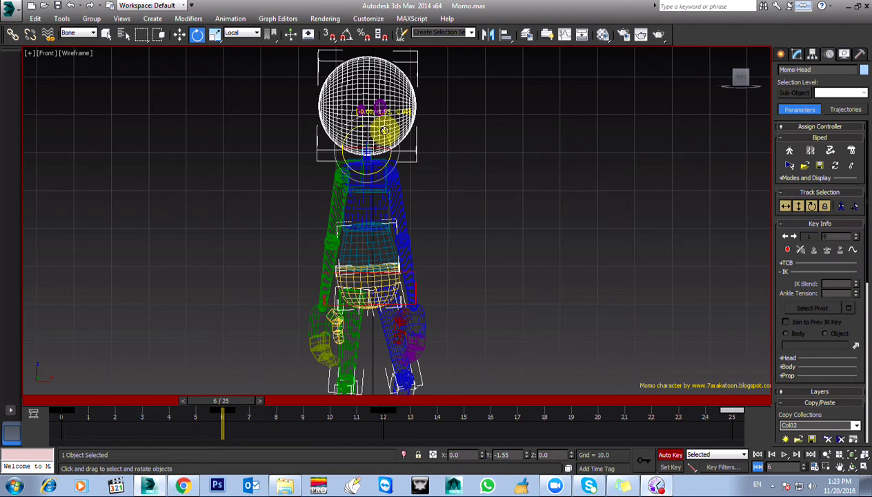
scroll(390, 214, "down", 4)
scroll(381, 234, "up", 2)
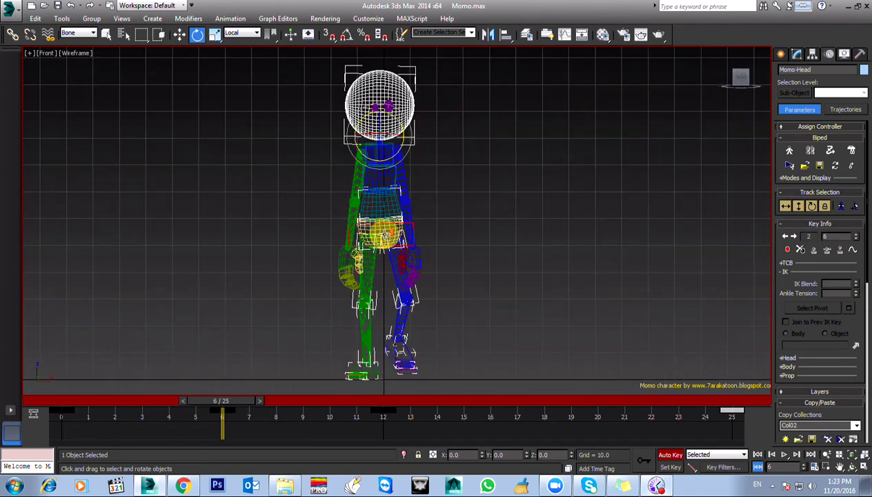
mouse_move(216, 403)
left_mouse_down()
mouse_move(102, 404)
mouse_move(378, 402)
mouse_move(44, 388)
mouse_move(214, 386)
left_mouse_up()
key("e")
Move the left foot about 1.04 outward along X at frame 6 in the front view.
middle_click_drag(303, 347, 289, 267)
left_click(389, 273)
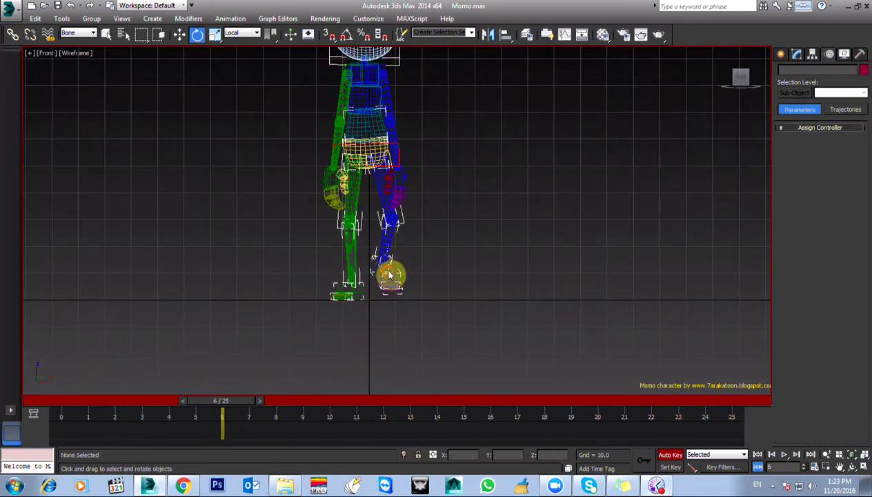
left_click(391, 271)
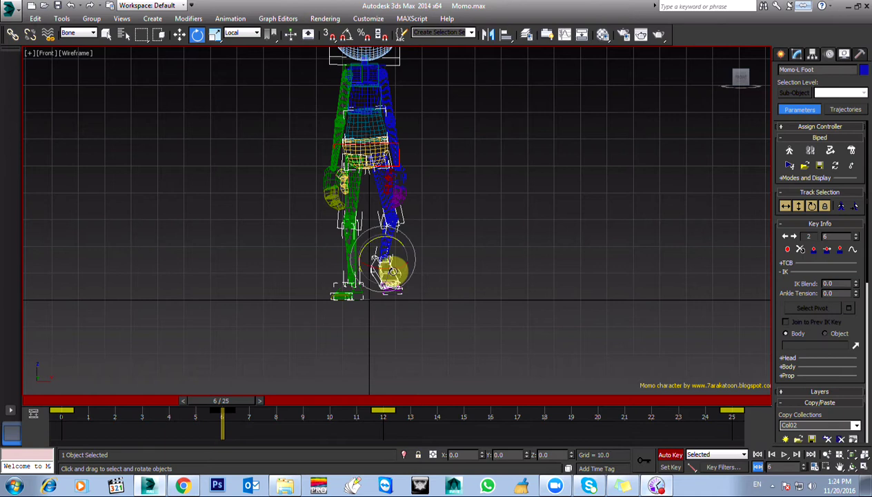
key("w")
left_click_drag(400, 259, 402, 259)
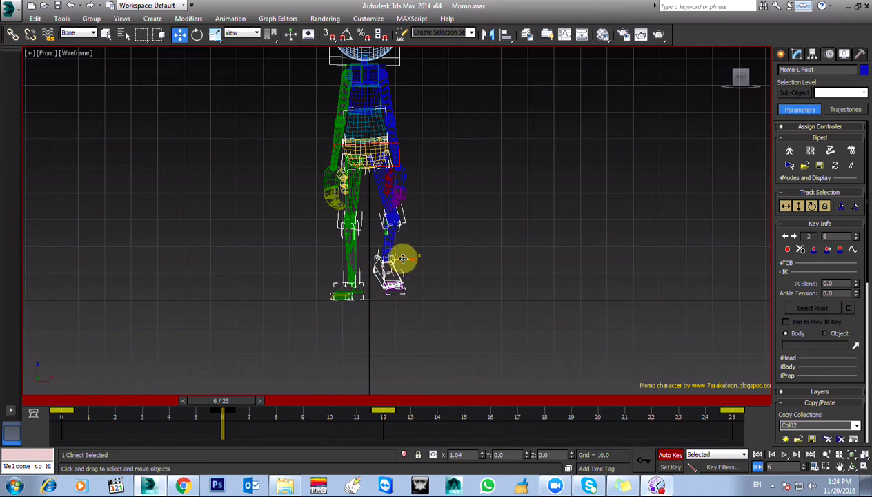
Bend the left toes at frame 6 in the left view to follow the lifted foot.
key("l")
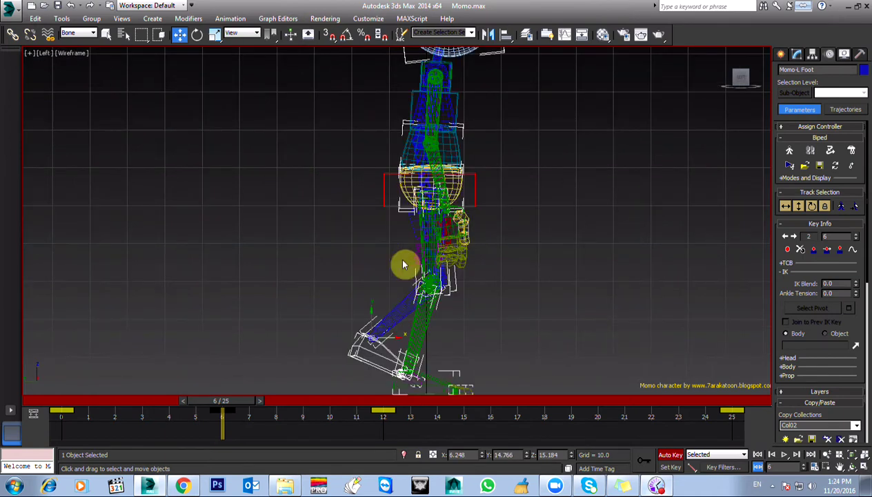
middle_click_drag(406, 316, 384, 256)
left_click(392, 319)
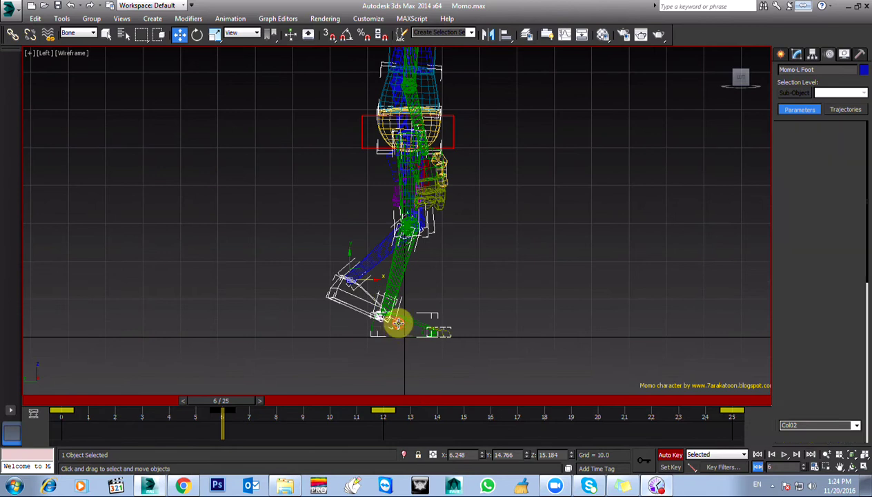
key("e")
left_click_drag(391, 313, 378, 291)
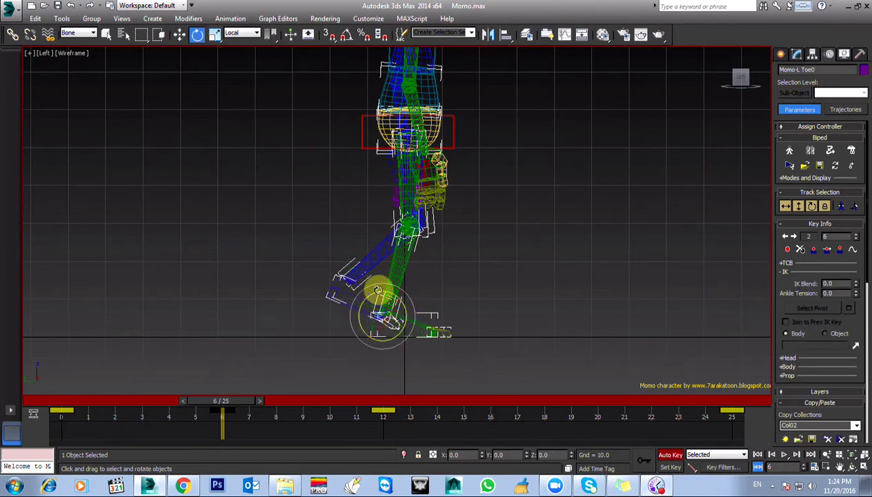
Move the left foot forward to about Y 8.34, Z 13.76 at frame 6 and scrub the timeline to check the step.
left_click(342, 314)
left_click(344, 304)
key("w")
left_click_drag(343, 305, 381, 277)
scroll(381, 276, "down", 3)
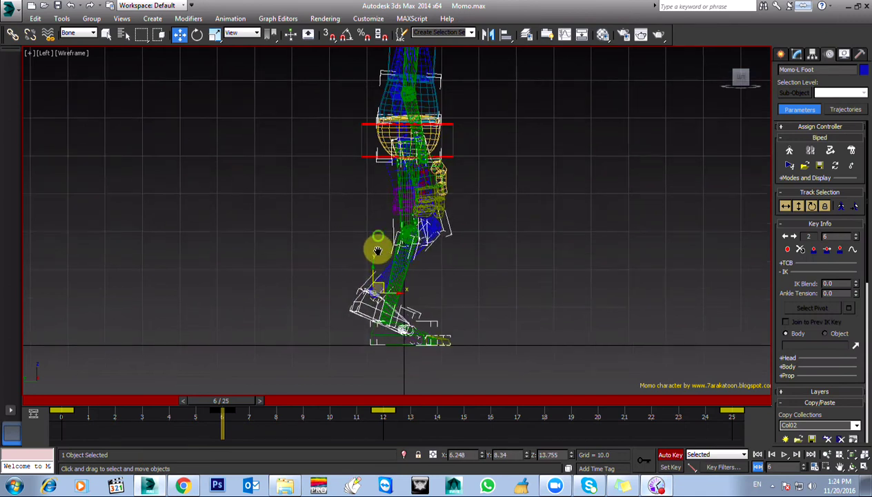
mouse_move(230, 406)
left_mouse_down()
mouse_move(65, 407)
mouse_move(297, 402)
mouse_move(140, 409)
mouse_move(222, 408)
left_mouse_up()
key("w")
Swing the right upper arm slightly forward at frame 6 so that it hangs roughly vertical.
scroll(340, 195, "up", 2)
scroll(340, 195, "up", 2)
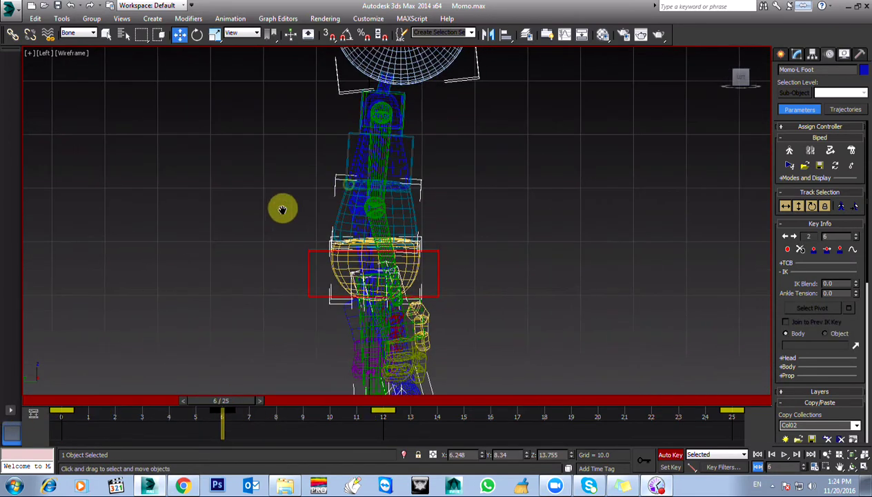
left_click(379, 150)
key("e")
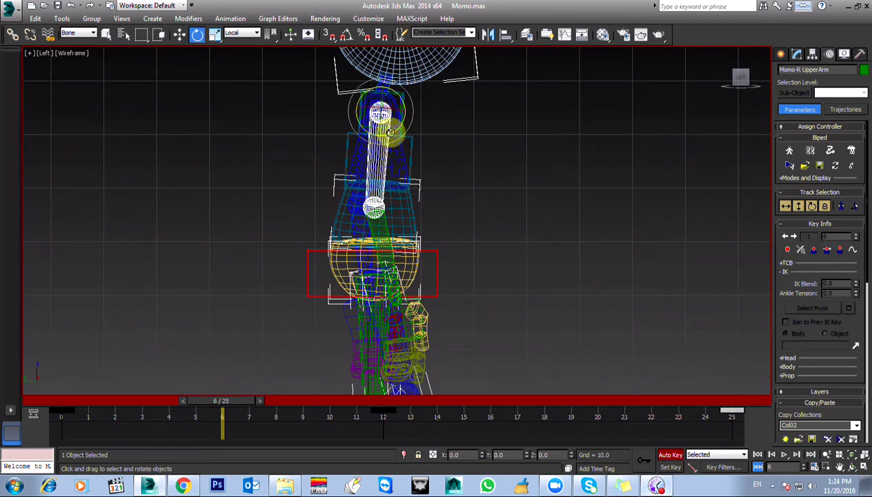
left_click_drag(391, 133, 385, 205)
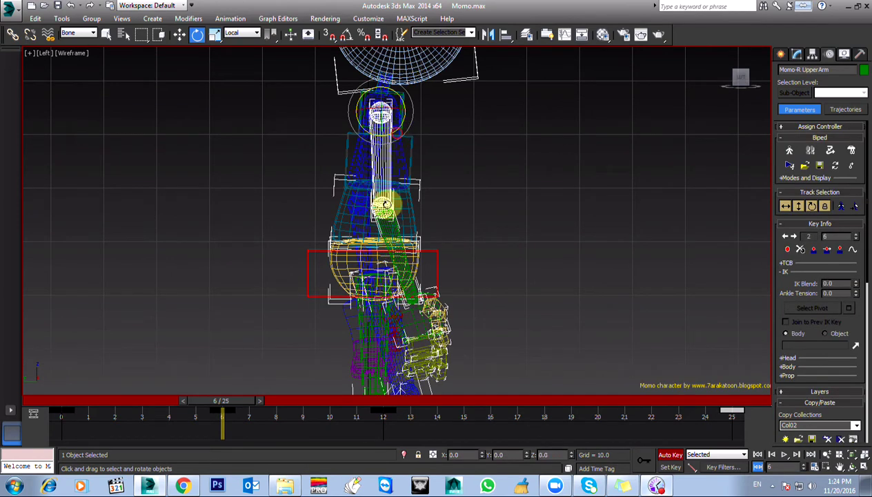
Rotate the right forearm back towards vertical at frame 6 and adjust the right hand's rotation to follow it.
left_click(394, 227)
middle_click_drag(394, 228, 399, 185)
left_click_drag(400, 191, 395, 200)
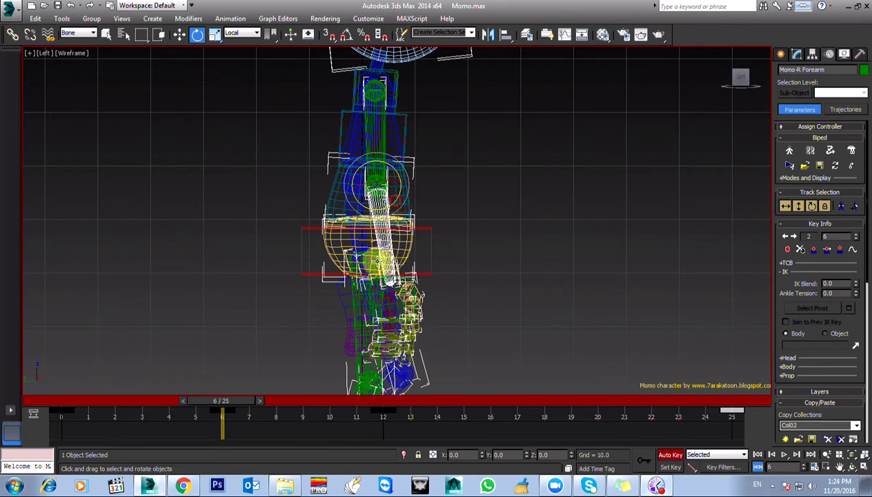
middle_click_drag(395, 200, 395, 176)
left_click(380, 276)
left_click(406, 274)
mouse_move(406, 275)
left_mouse_down()
mouse_move(415, 248)
mouse_move(414, 263)
left_mouse_up()
Refine the right forearm's bend at frame 6 and scrub the timeline to check the arm swing.
middle_click_drag(319, 257, 327, 308)
left_click(380, 227)
left_click_drag(401, 227, 404, 235)
mouse_move(199, 410)
left_mouse_down()
mouse_move(86, 402)
mouse_move(358, 402)
mouse_move(43, 399)
mouse_move(220, 399)
mouse_move(64, 407)
mouse_move(228, 406)
mouse_move(208, 399)
left_mouse_up()
key("e")
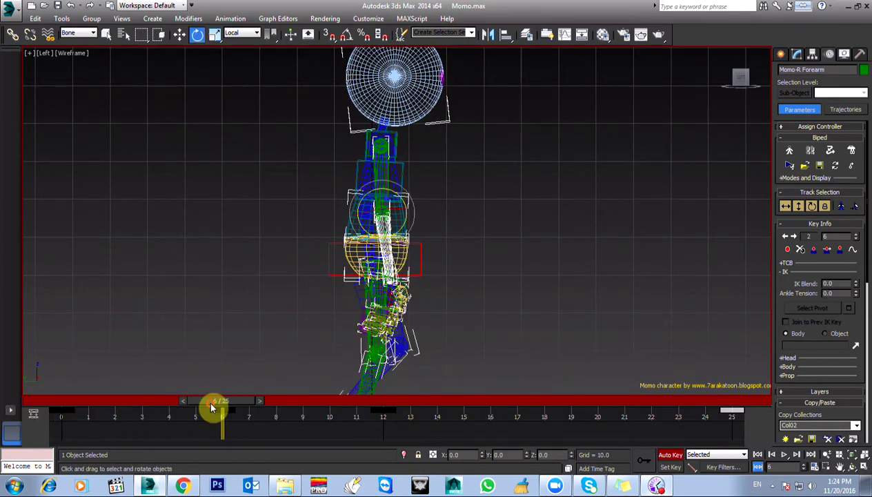
Switch to the right view with shaded display and rotate the left upper arm slightly at frame 6.
left_click(46, 54)
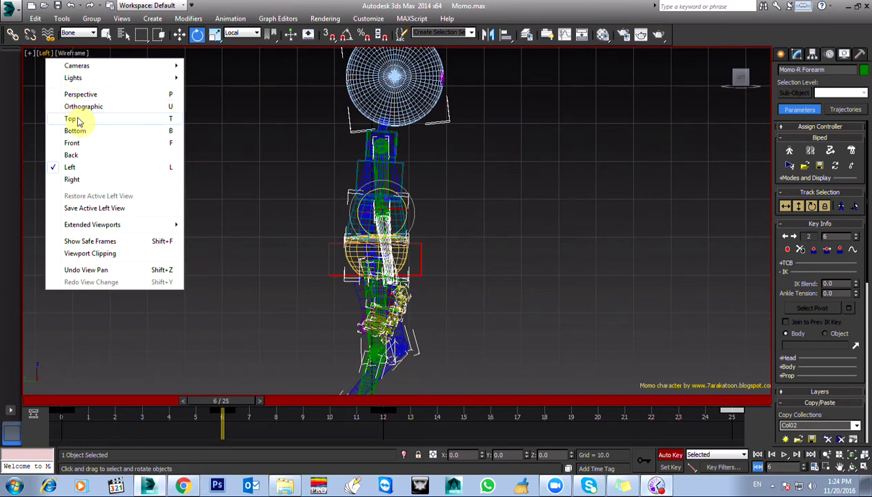
left_click(73, 179)
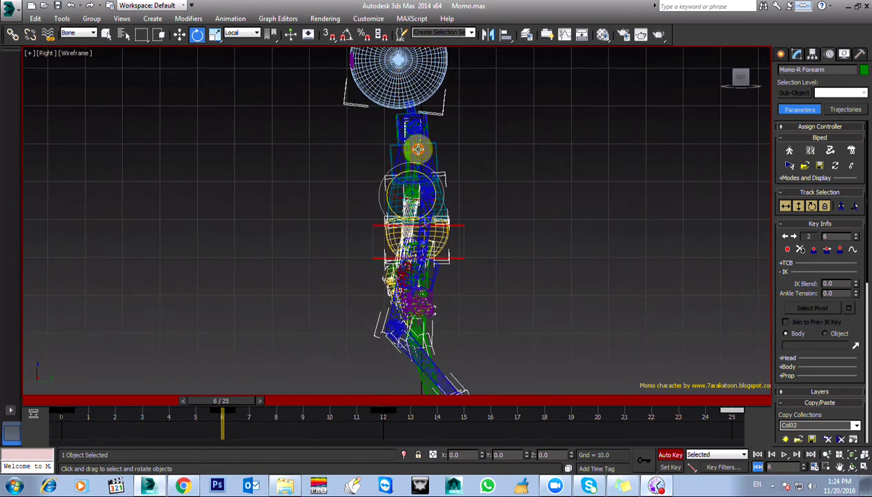
left_click(418, 149)
key("F3")
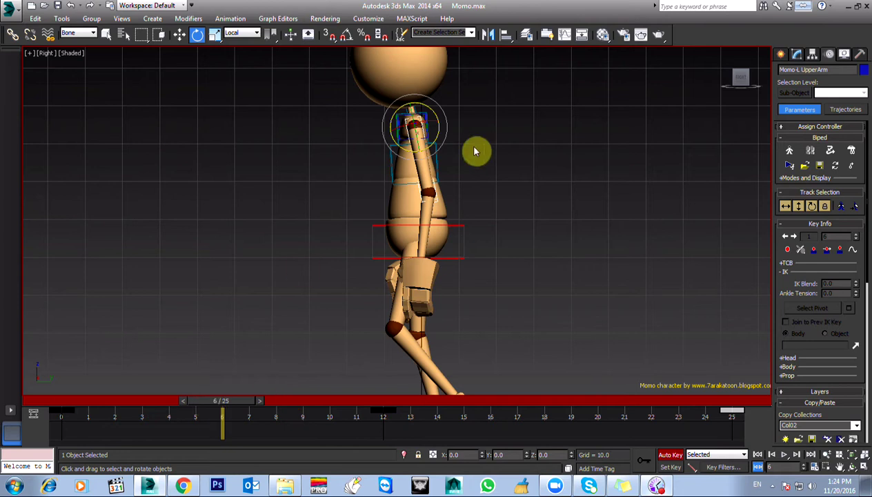
key("q")
left_click_drag(202, 405, 222, 422)
key("e")
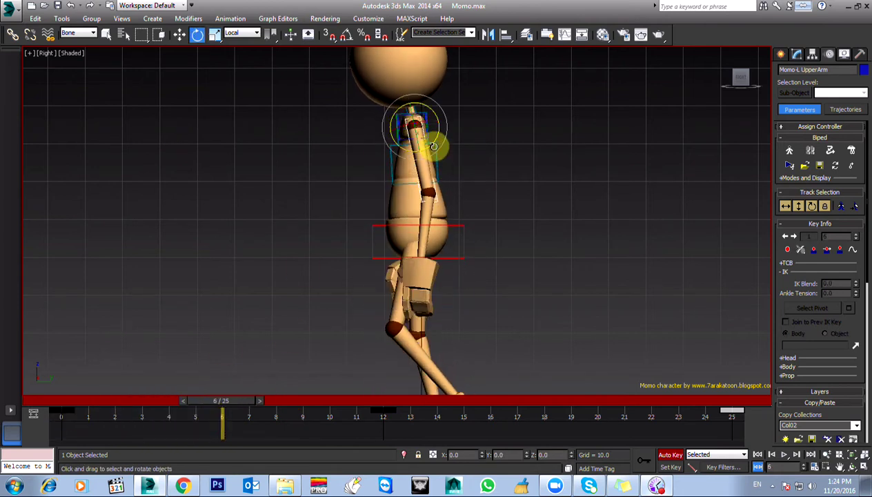
left_click_drag(432, 146, 421, 273)
Adjust the left forearm and left hand at frame 6, using the View coordinate system for the hand, and check by scrubbing.
left_click(429, 218)
left_click(428, 283)
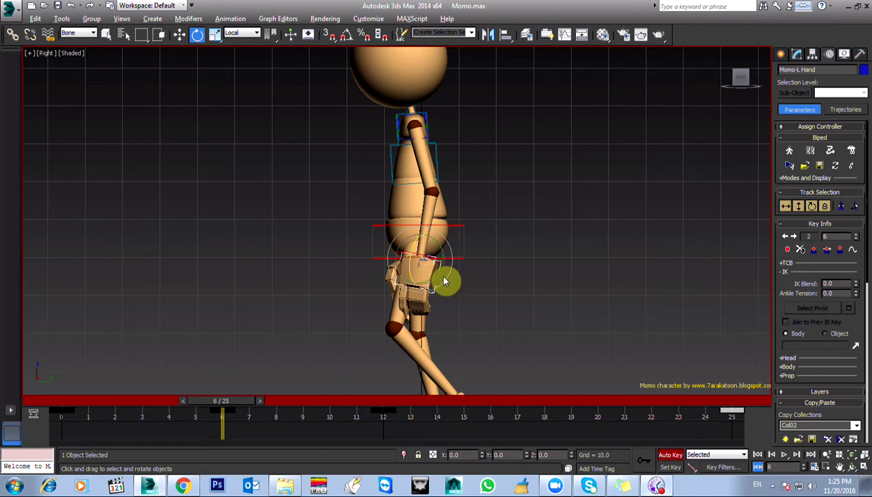
key("super")
left_click(483, 6)
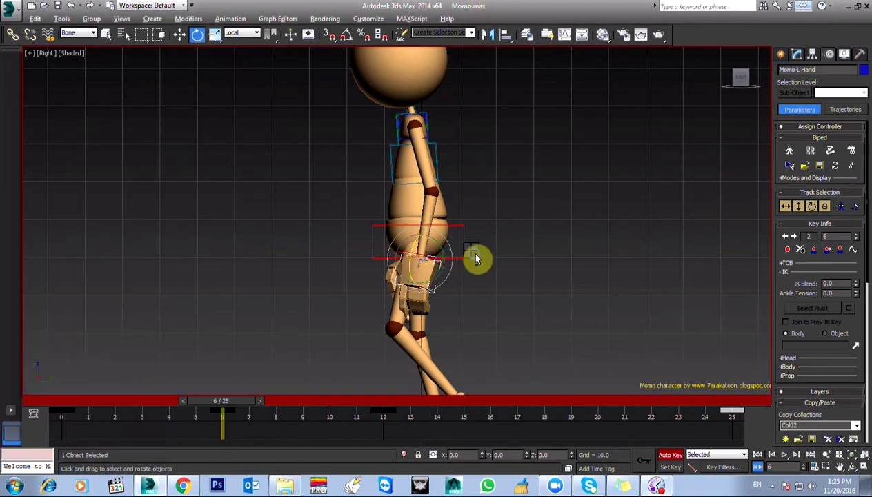
left_click(492, 215)
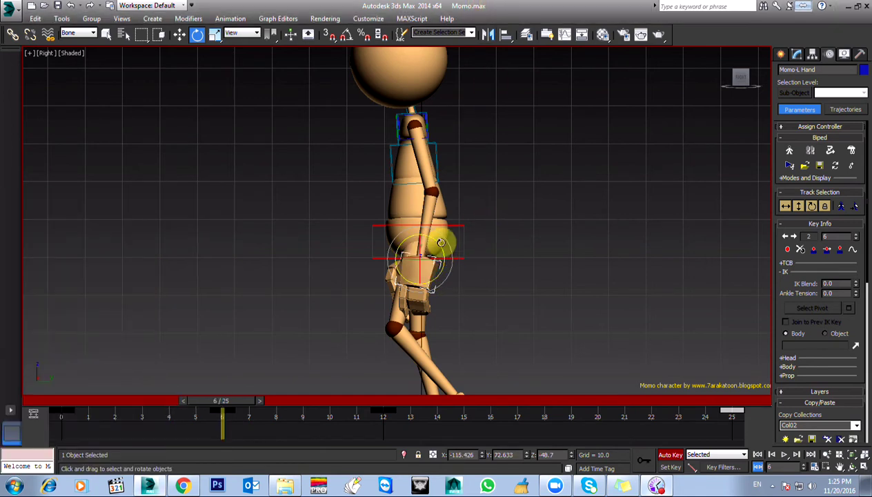
mouse_move(231, 404)
left_mouse_down()
mouse_move(35, 400)
mouse_move(352, 400)
mouse_move(21, 400)
mouse_move(281, 399)
mouse_move(218, 404)
mouse_move(262, 407)
mouse_move(236, 415)
left_mouse_up()
key("e")
Fine-tune the left forearm's bend at frame 6 and scrub the timeline to review the arm swing.
left_click(433, 220)
left_click_drag(446, 215, 442, 214)
mouse_move(222, 406)
left_mouse_down()
mouse_move(111, 411)
mouse_move(444, 409)
mouse_move(9, 406)
mouse_move(343, 419)
mouse_move(7, 410)
mouse_move(247, 410)
mouse_move(233, 412)
left_mouse_up()
key("e")
Rotate the pelvis by about 0.35 degrees at frame 6 in the front view and scrub the timeline to check the hips.
key("f")
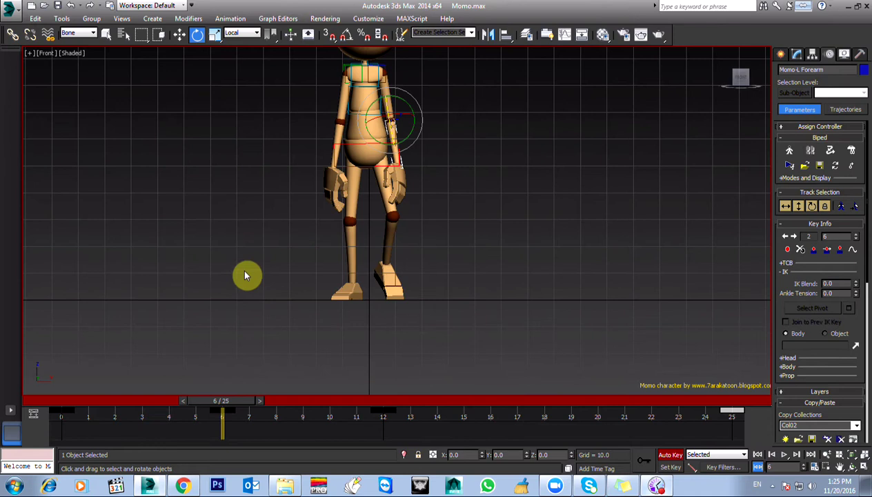
scroll(319, 200, "up", 3)
scroll(343, 235, "up", 2)
left_click(402, 182)
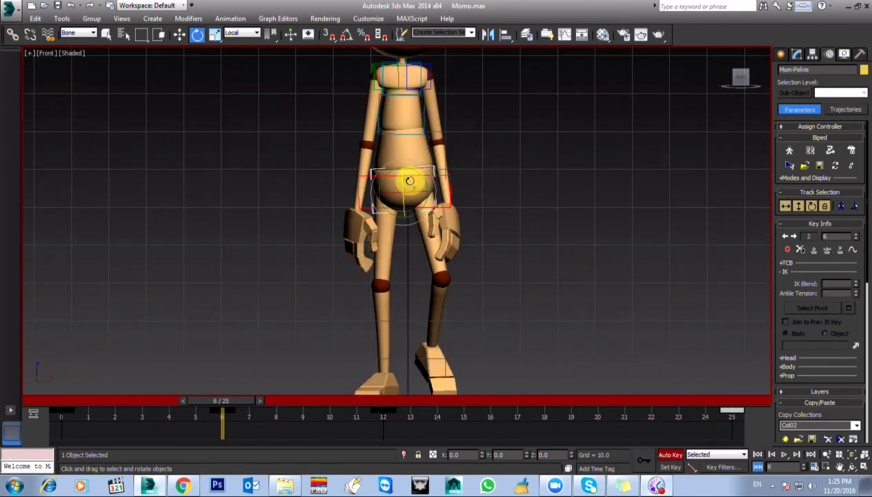
key("F3")
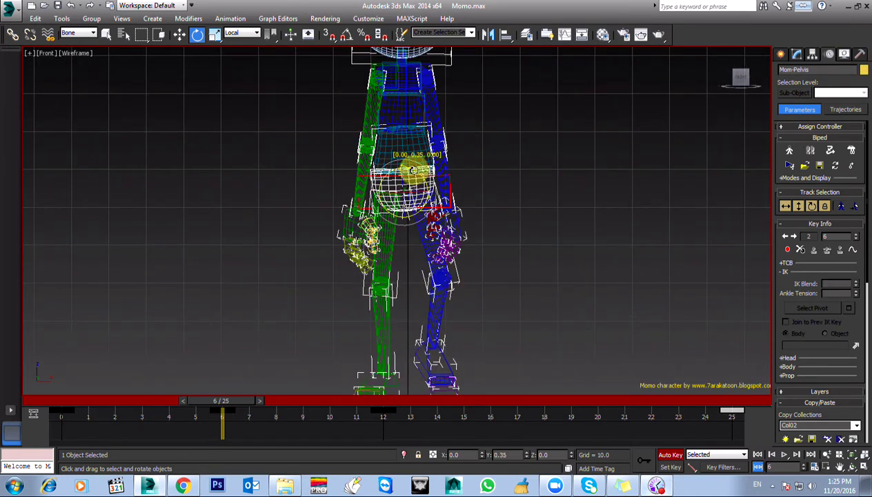
key("F3")
scroll(390, 290, "down", 3)
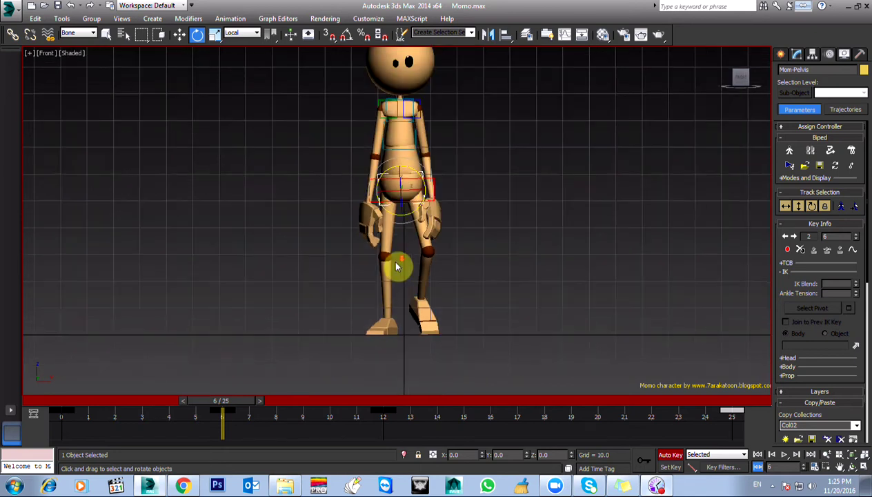
mouse_move(219, 402)
left_mouse_down()
mouse_move(83, 402)
mouse_move(222, 402)
left_mouse_up()
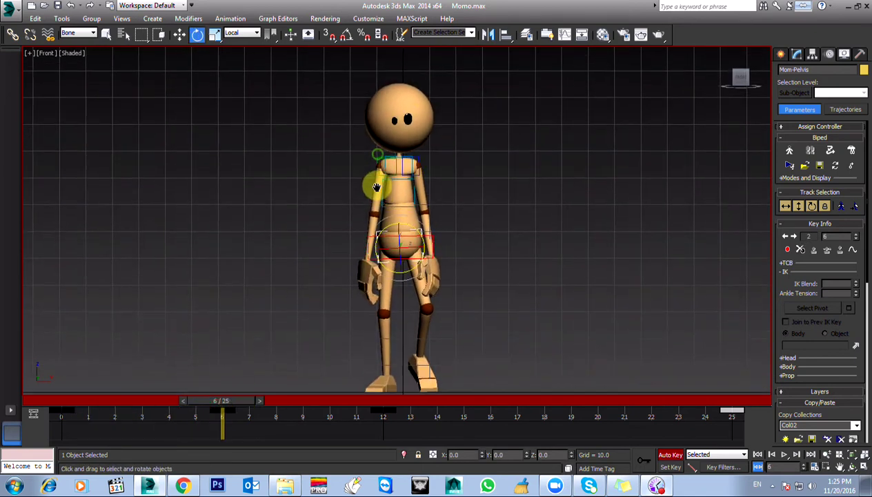
Rotate the upper spine segment, Momo-Spine1, slightly sideways at frame 6 in the front view.
left_click(403, 132)
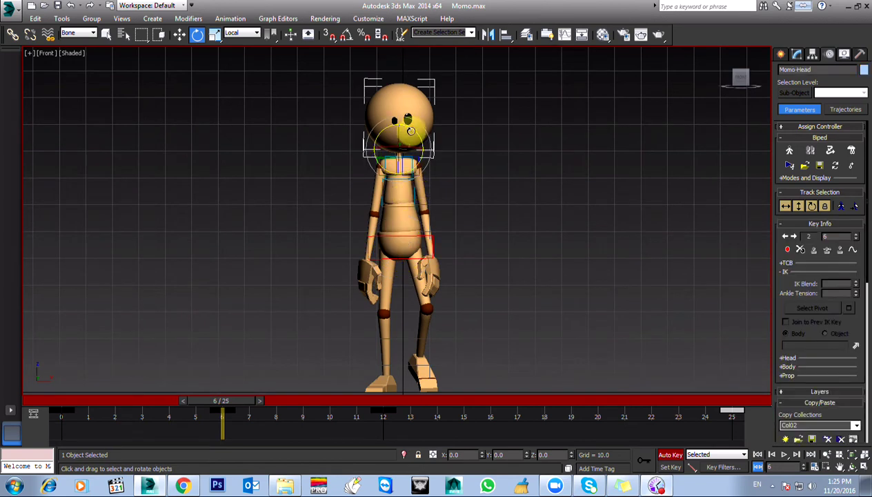
left_click(415, 197)
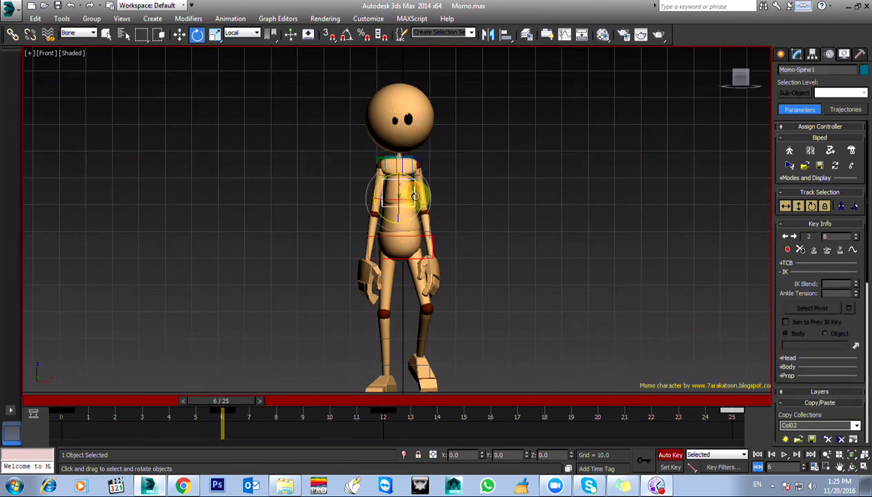
left_click_drag(415, 177, 416, 177)
Rotate both upper arms slightly at frame 6, the left one by about 2.22 degrees, and scrub the timeline to check.
left_click(376, 185)
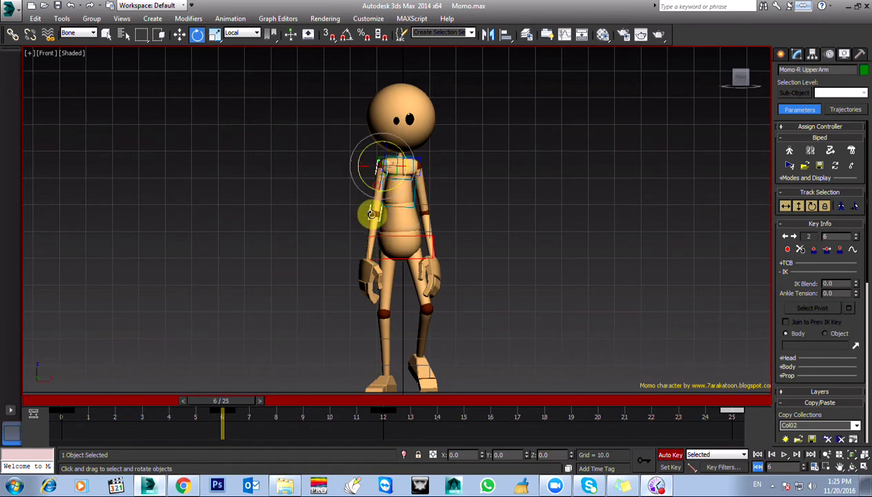
left_click_drag(364, 187, 380, 199)
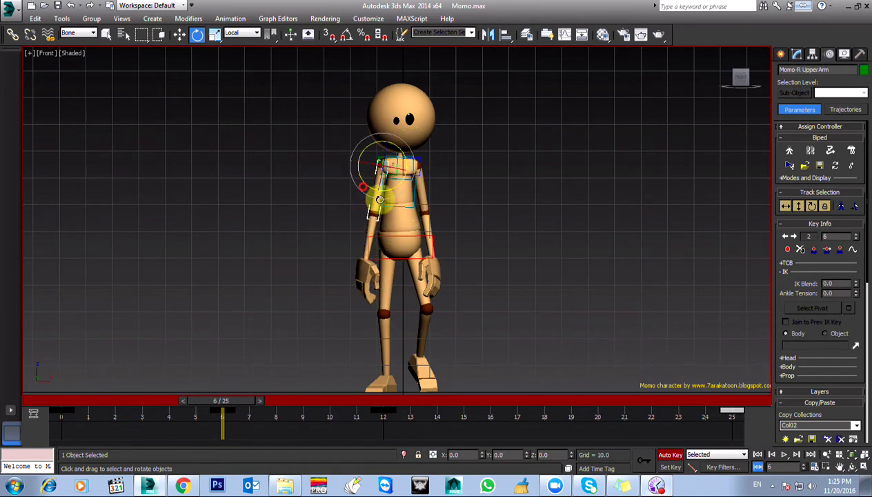
left_click(427, 199)
left_click_drag(433, 186, 436, 185)
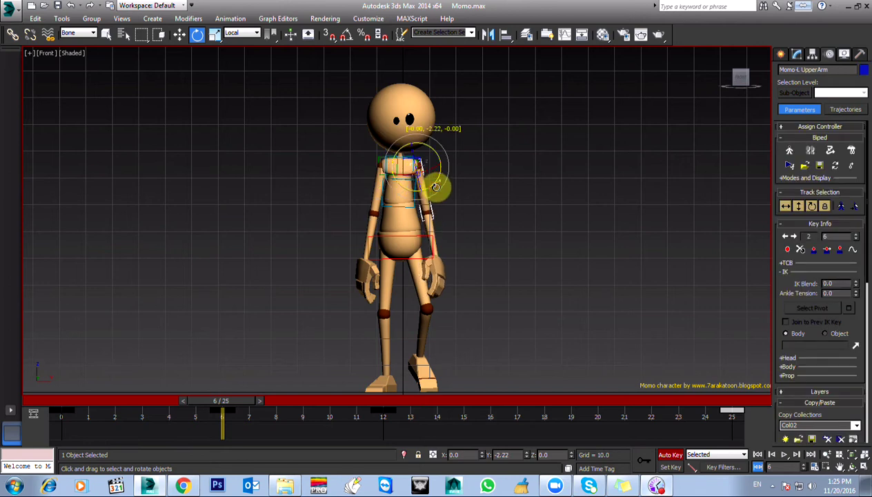
mouse_move(220, 407)
left_mouse_down()
mouse_move(80, 401)
mouse_move(224, 423)
mouse_move(376, 425)
mouse_move(9, 419)
mouse_move(312, 429)
mouse_move(395, 417)
mouse_move(78, 412)
mouse_move(389, 404)
mouse_move(5, 403)
mouse_move(305, 399)
mouse_move(58, 395)
mouse_move(259, 365)
mouse_move(239, 366)
mouse_move(174, 374)
mouse_move(379, 385)
mouse_move(62, 390)
mouse_move(240, 413)
mouse_move(228, 413)
left_mouse_up()
Rotate Momo-Spine1 by about 2 degrees at frame 6 in the left view and check the posture from the side.
key("e")
key("l")
scroll(279, 218, "up", 1)
scroll(284, 234, "down", 3)
scroll(308, 266, "up", 3)
left_click(387, 229)
scroll(324, 269, "down", 3)
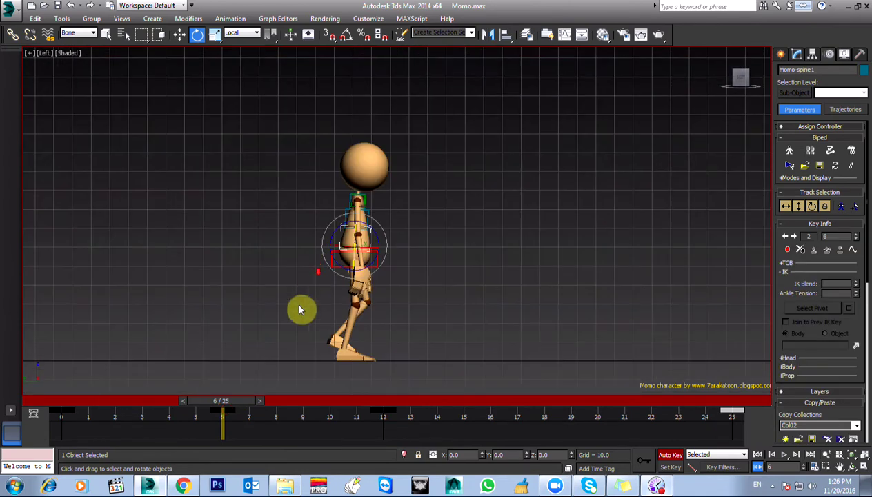
scroll(316, 230, "up", 4)
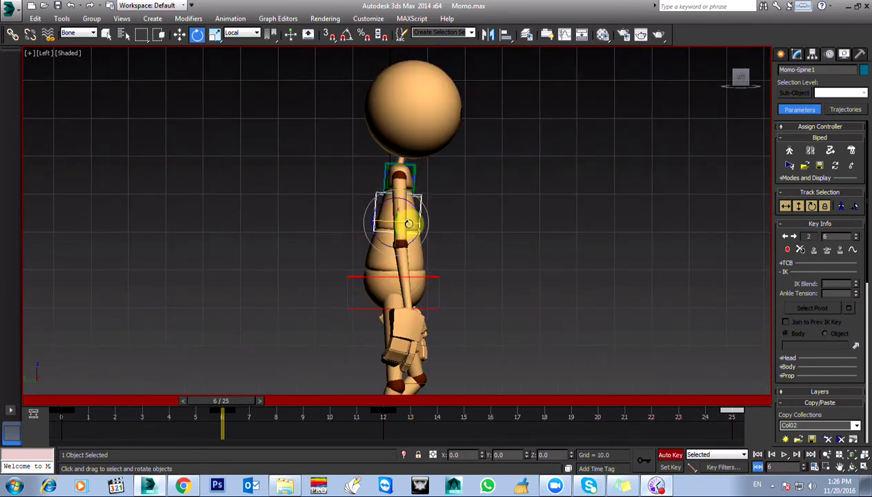
left_click_drag(398, 209, 399, 208)
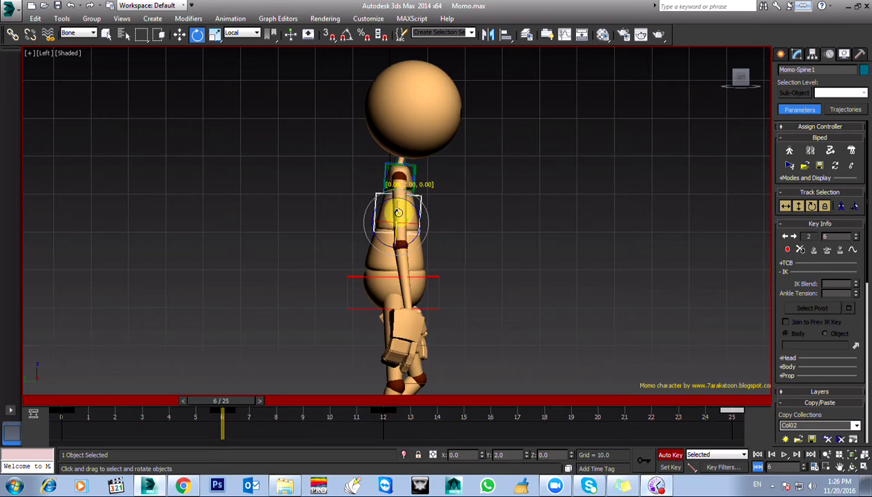
left_click_drag(398, 212, 274, 352)
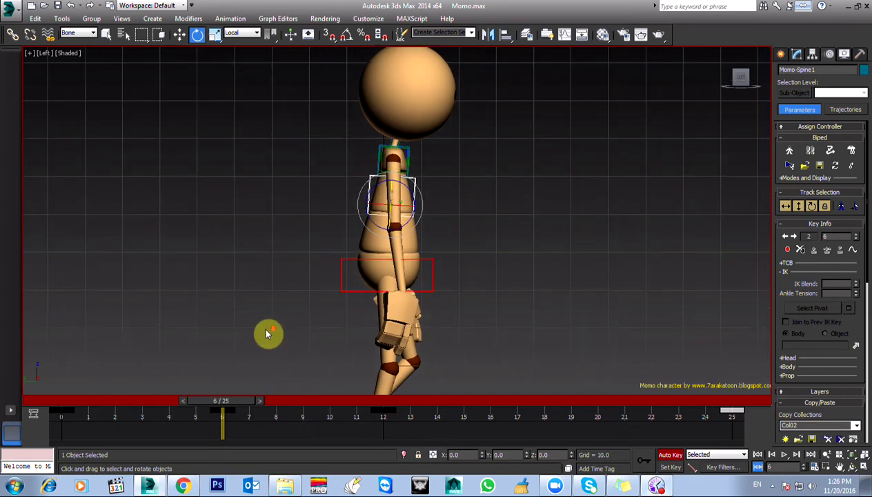
scroll(271, 310, "down", 3)
scroll(273, 304, "down", 2)
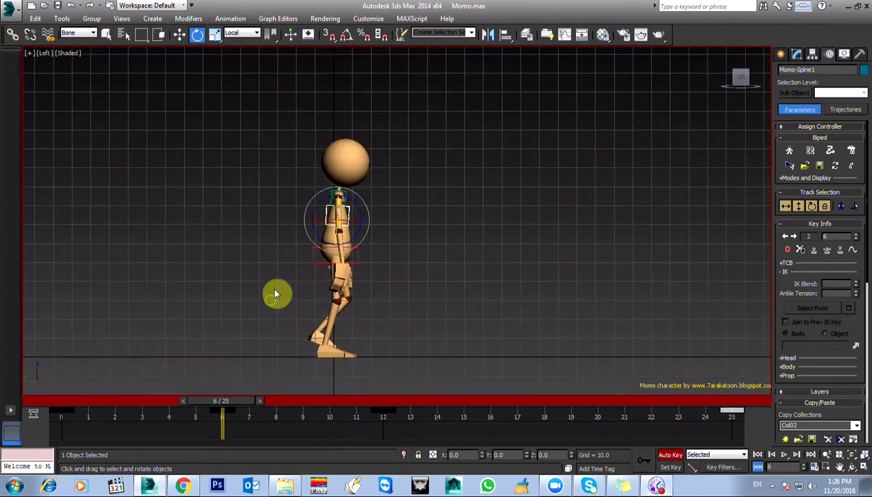
Select the biped's root track and copy one of its keys to frame 19 on the timeline.
left_click(378, 371)
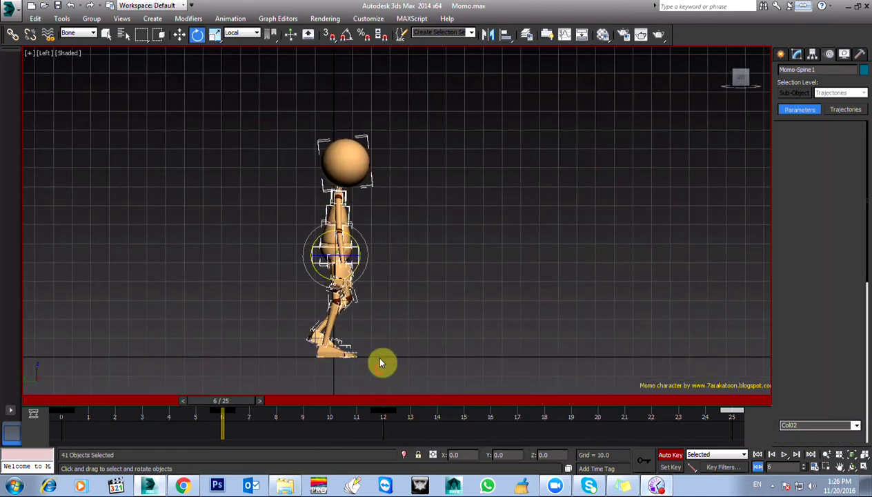
left_click(353, 178)
left_click(797, 207)
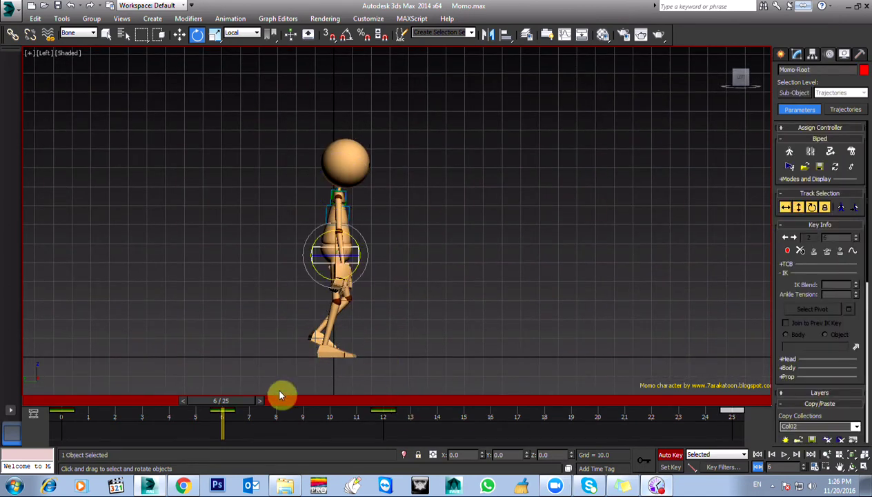
left_click_drag(439, 431, 557, 431, "shift")
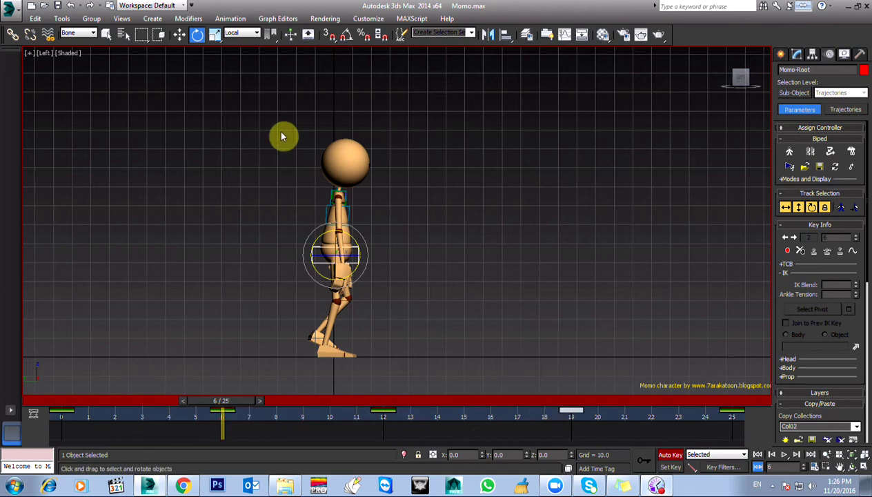
Copy the whole biped's posture at frame 6 and paste it mirrored to the opposite side at frame 19.
left_click_drag(283, 116, 385, 363)
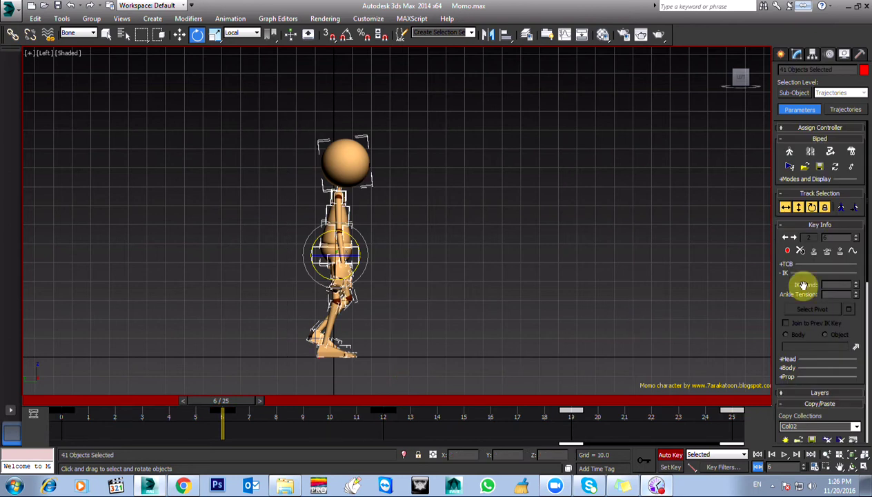
scroll(778, 336, "down", 5)
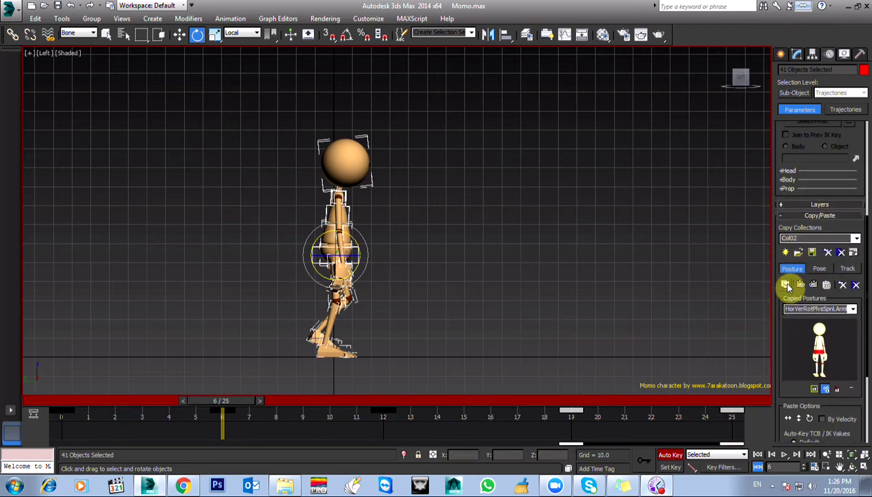
left_click(575, 428)
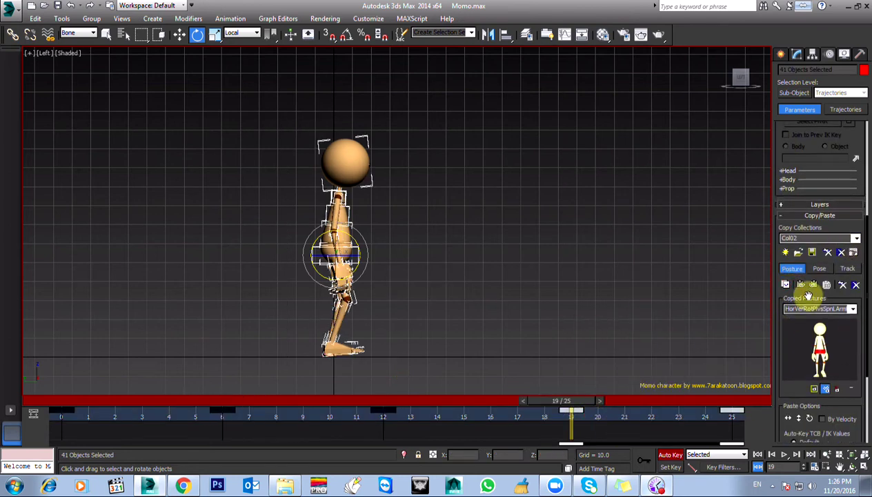
left_click(814, 284)
Delete the left foot's key at frame 19 and set a sliding key in its place.
left_click(325, 350)
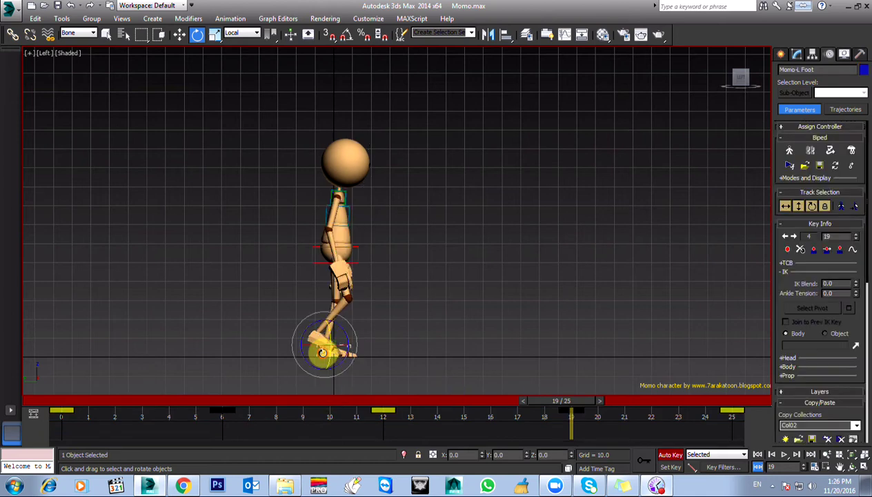
left_click(520, 433)
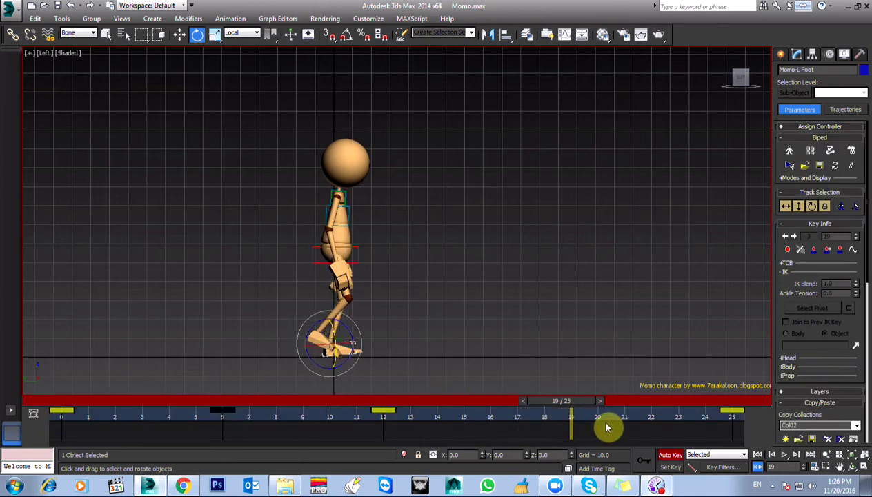
scroll(408, 293, "up", 4)
scroll(408, 294, "up", 3)
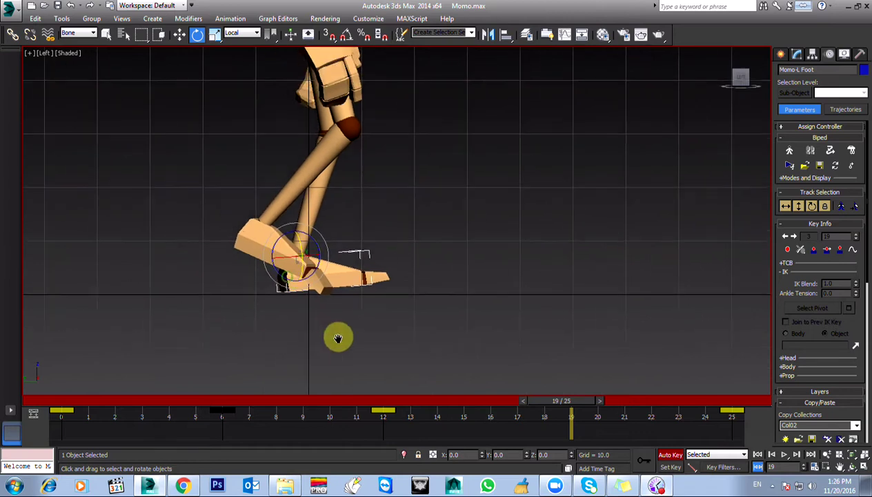
middle_click_drag(339, 337, 383, 356)
left_click(841, 250)
middle_click_drag(325, 341, 337, 337)
mouse_move(382, 274)
left_mouse_down()
mouse_move(381, 283)
mouse_move(382, 276)
left_mouse_up()
Examine the left foot's IK pivot points in a wireframe perspective view at frame 19.
key("p")
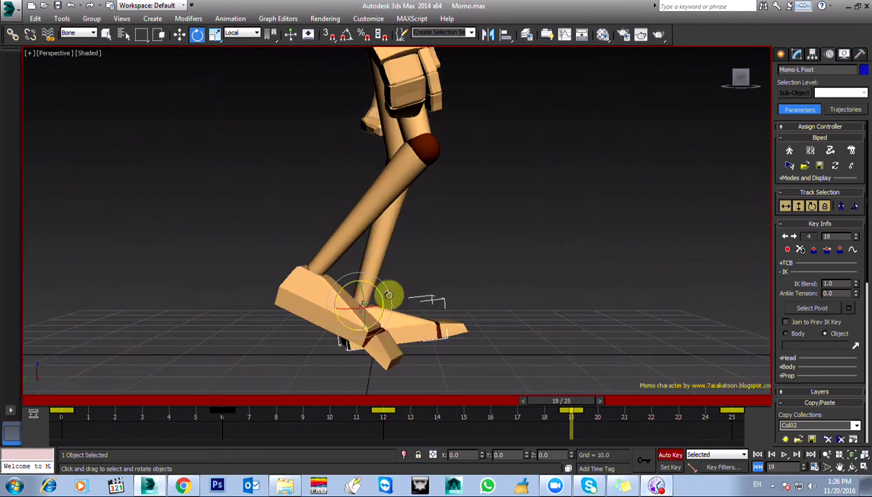
mouse_move(440, 299)
middle_mouse_down("alt")
mouse_move(382, 325)
mouse_move(393, 314)
mouse_move(392, 331)
middle_mouse_up("alt")
key("F3")
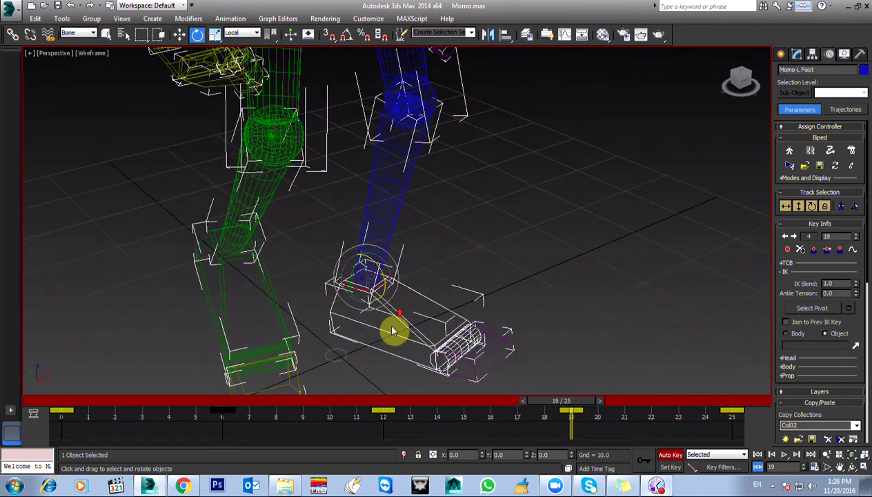
left_click(813, 307)
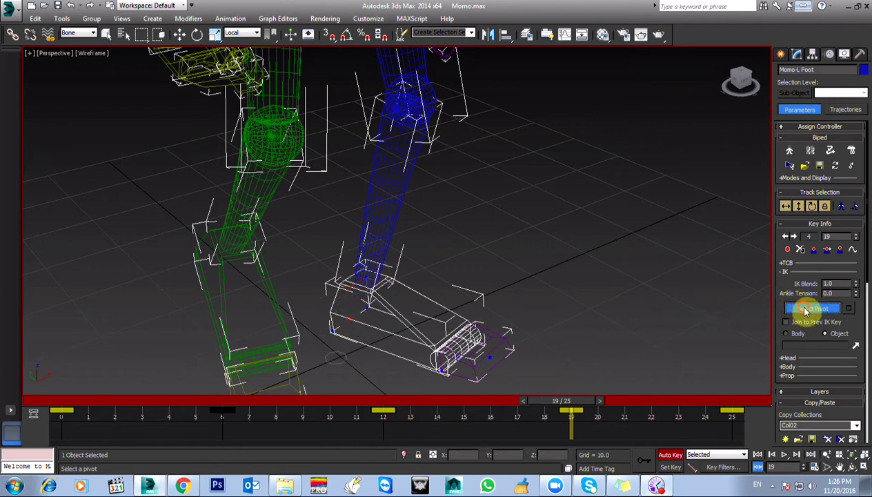
left_click(499, 314)
Rotate the left foot about its heel until the sole lies flat on the ground at frame 19 in the left view.
key("l")
scroll(414, 283, "up", 4)
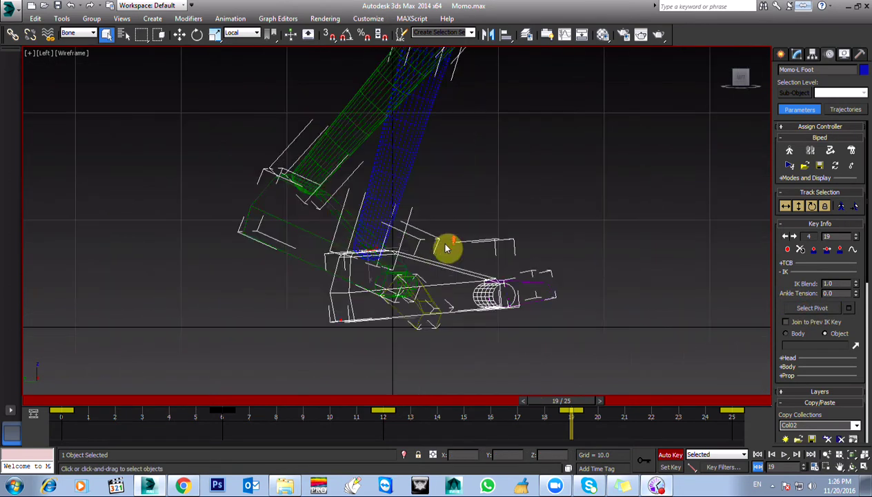
key("e")
left_click_drag(382, 233, 371, 240)
key("w")
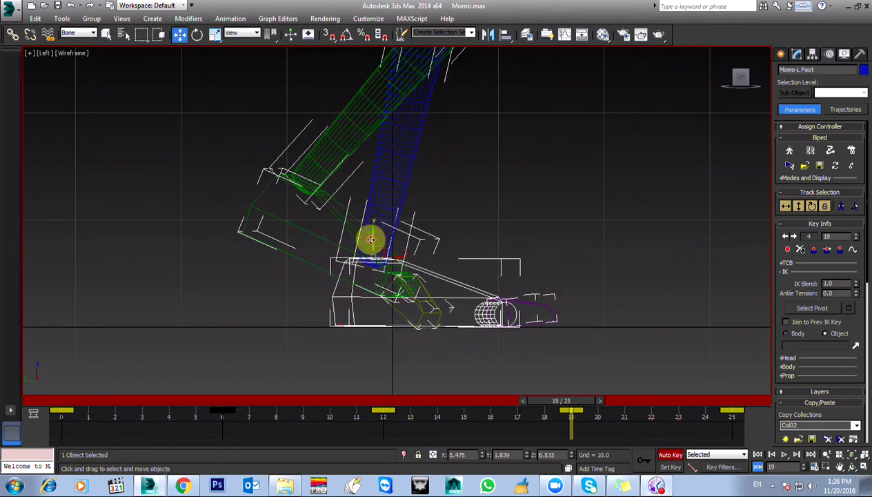
Rotate the left toe to lie flat in line with the foot on the ground at frame 19.
left_click(535, 302)
key("e")
left_click_drag(481, 299, 419, 316)
middle_click_drag(419, 315, 449, 161, "alt")
Select the biped's root in the front view and shift it sideways toward the supporting left leg at frame 19.
left_click(449, 160)
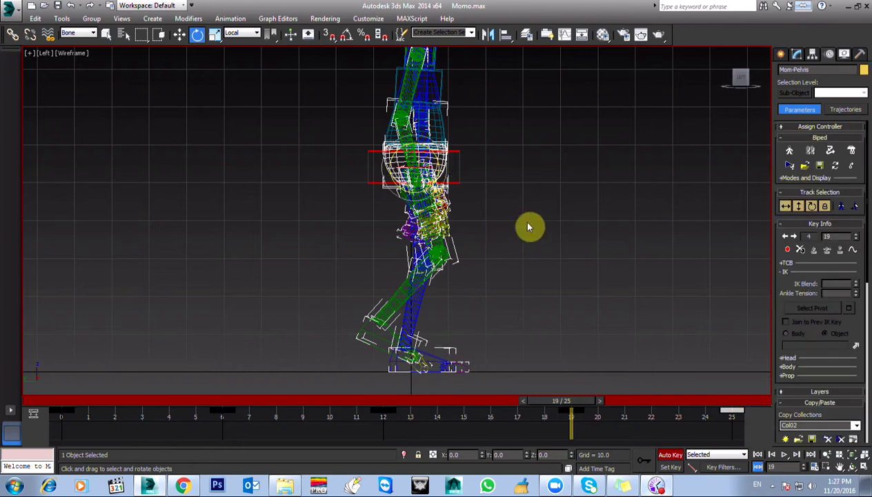
key("f")
scroll(410, 263, "up", 2)
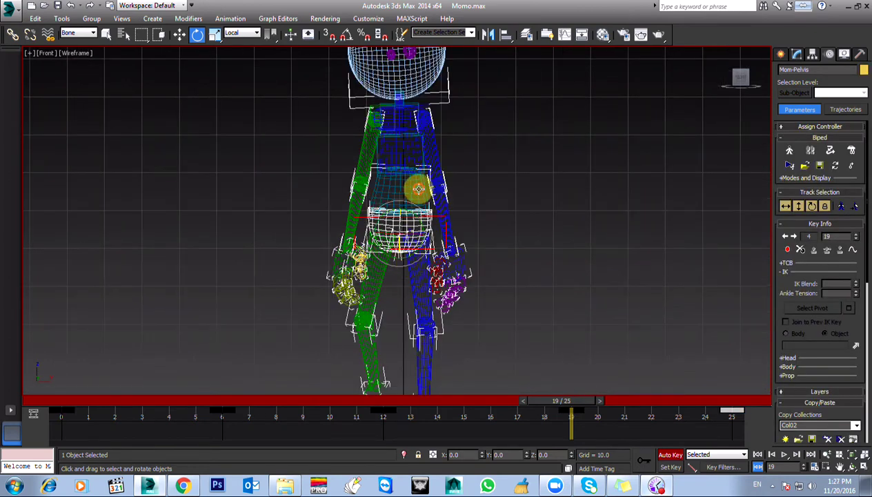
left_click(419, 188)
scroll(419, 259, "up", 1)
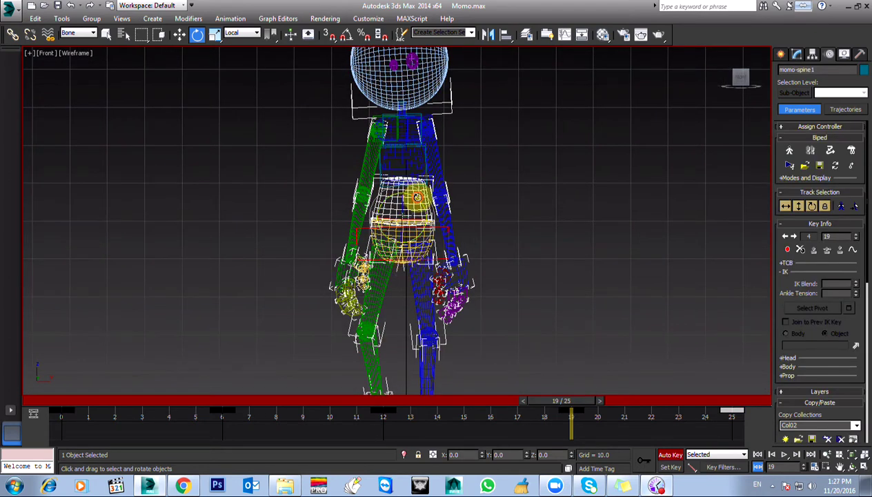
left_click(811, 206)
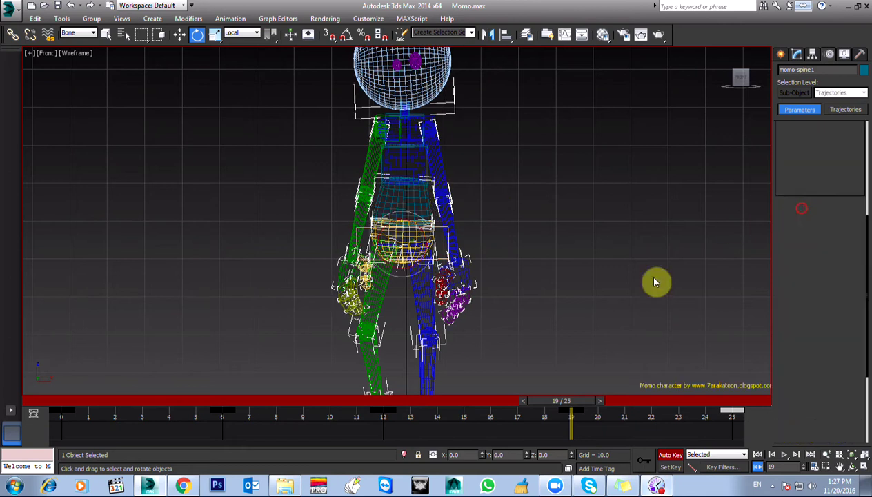
key("w")
left_click_drag(421, 245, 433, 245)
Check the root's X position at frame 6 and set the mirrored X value of 1.205 at frame 19.
left_click_drag(569, 405, 234, 411)
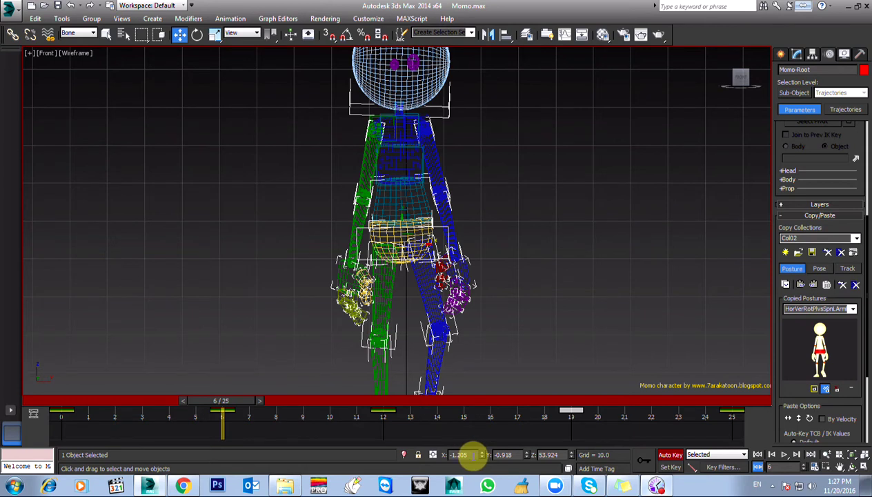
left_click_drag(218, 403, 563, 414)
key("w")
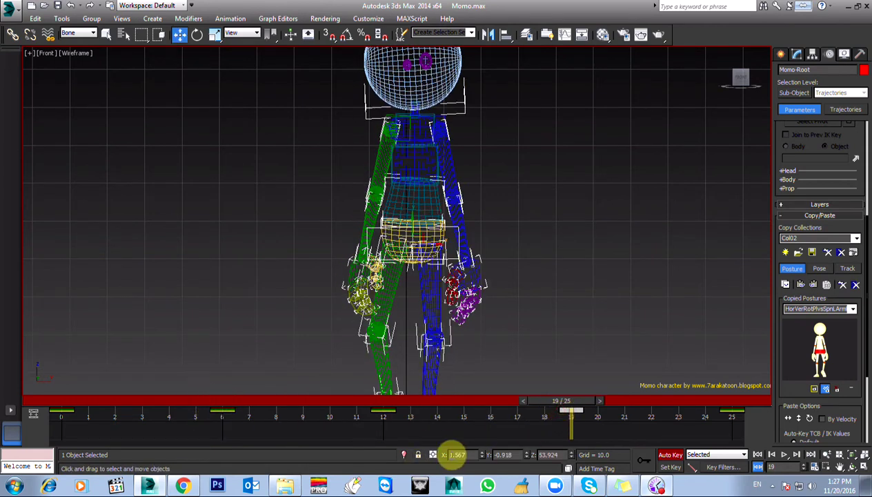
left_click(434, 457)
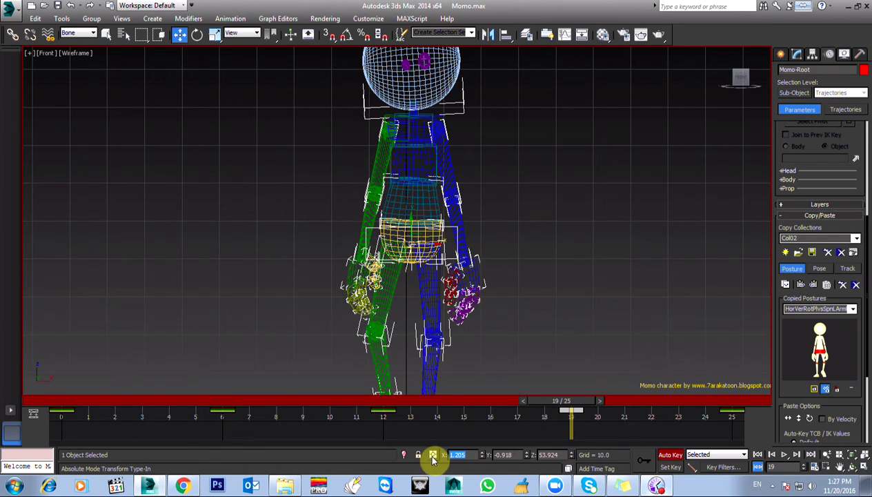
Rotate the right calf slightly at frame 19 in the front view and return to shaded display.
scroll(337, 257, "down", 3)
scroll(334, 276, "up", 2)
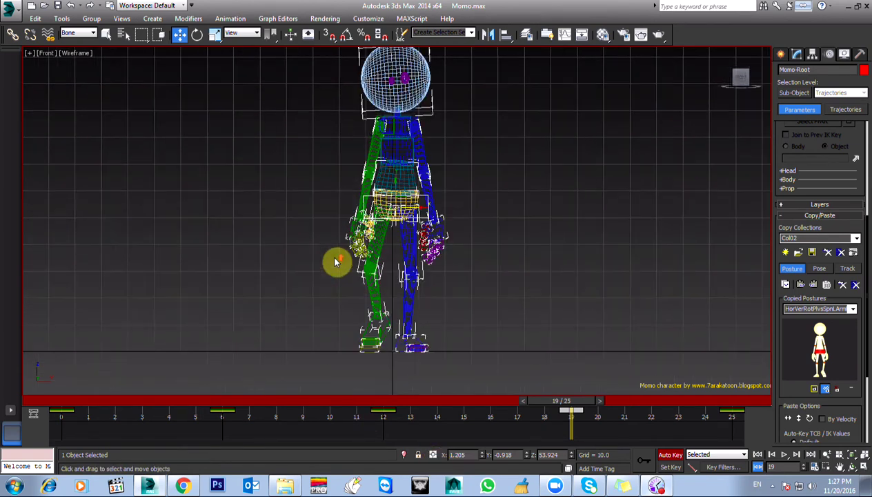
left_click(377, 330)
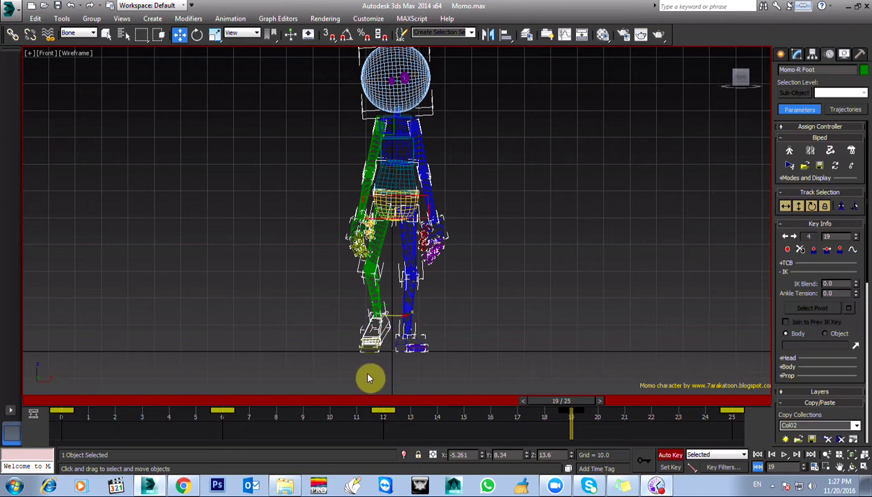
left_click(377, 283)
key("e")
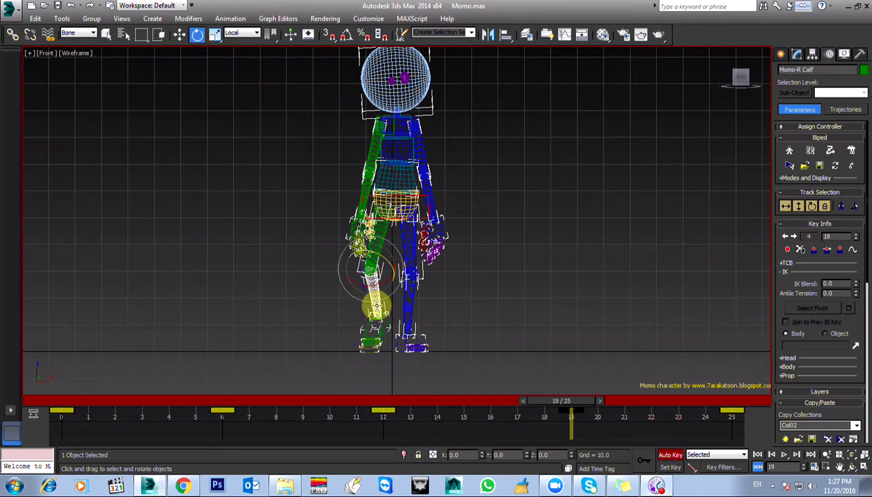
left_click_drag(387, 282, 385, 297)
key("F3")
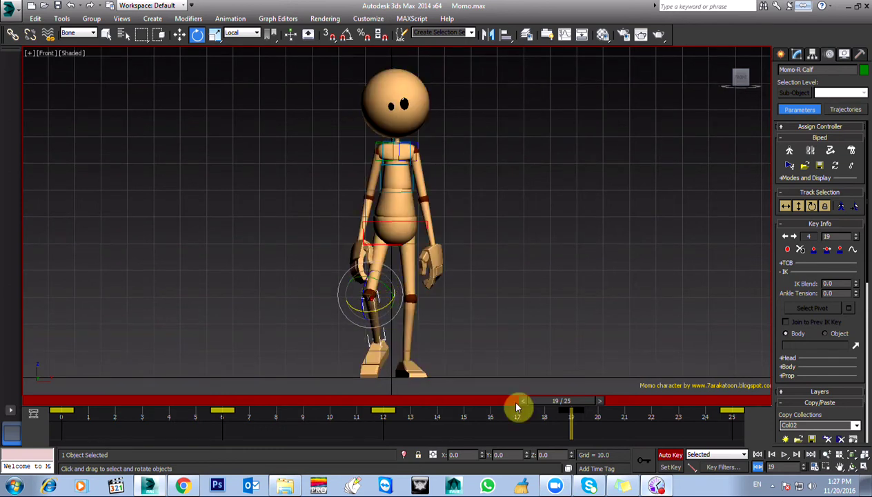
Select the biped's root at frame 0 and examine its sideways alignment over the feet in the wireframe front view.
left_click_drag(571, 405, 21, 439)
key("e")
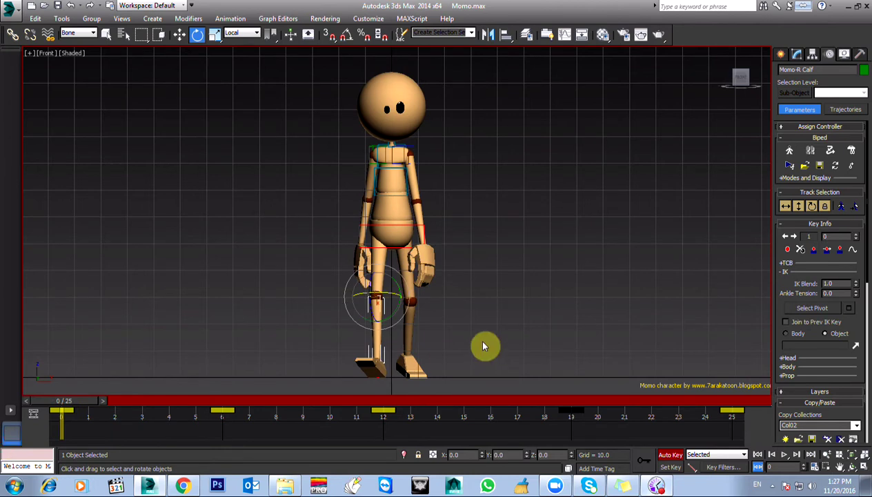
key("F3")
scroll(442, 312, "up", 6)
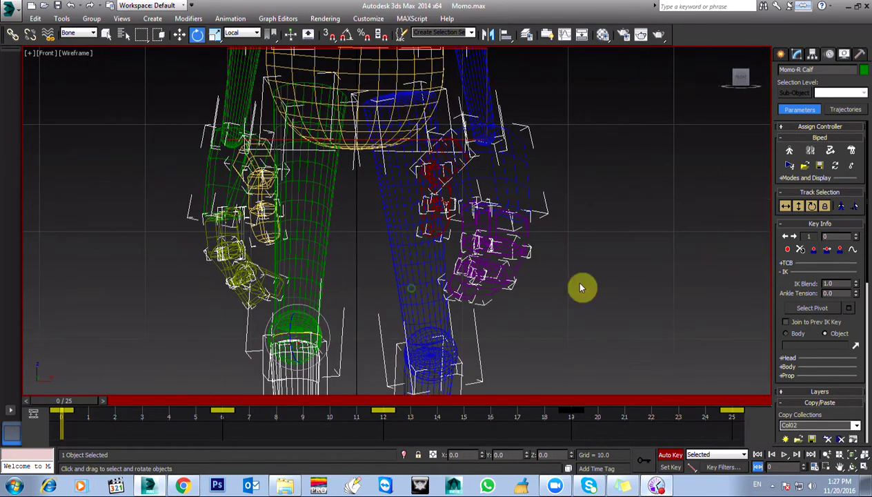
left_click(787, 206)
middle_click_drag(409, 161, 416, 215)
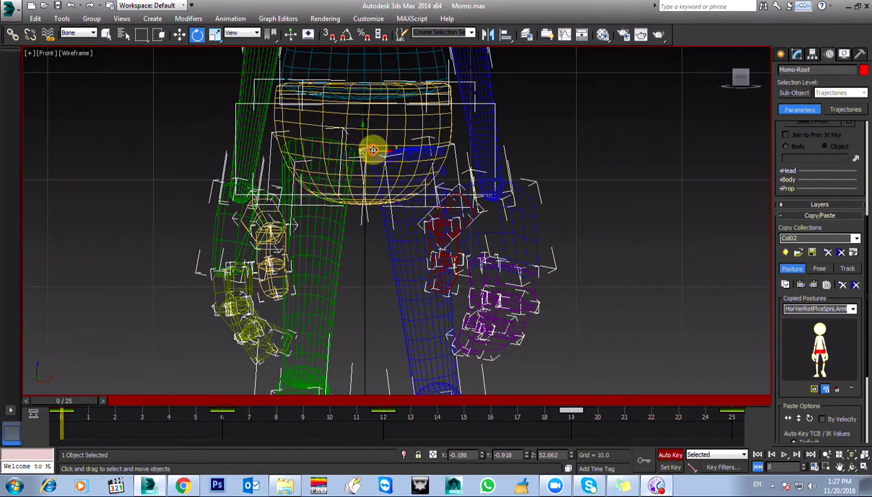
key("w")
scroll(365, 245, "down", 8)
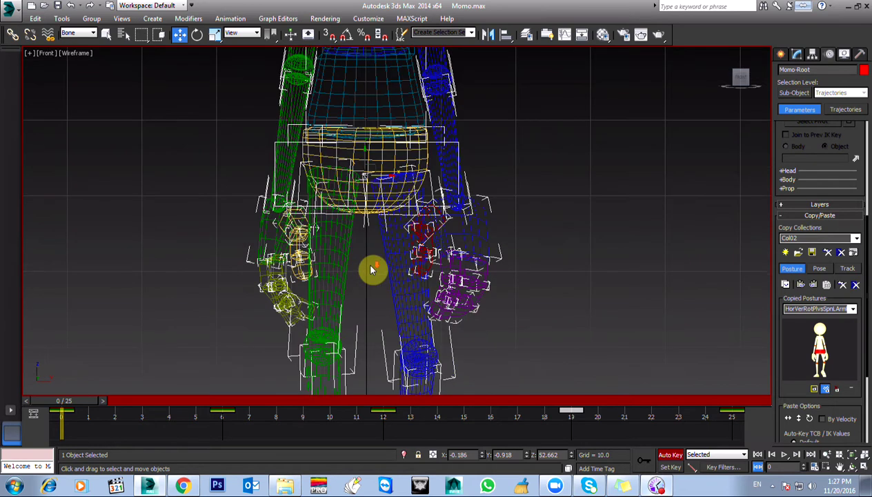
scroll(366, 265, "up", 5)
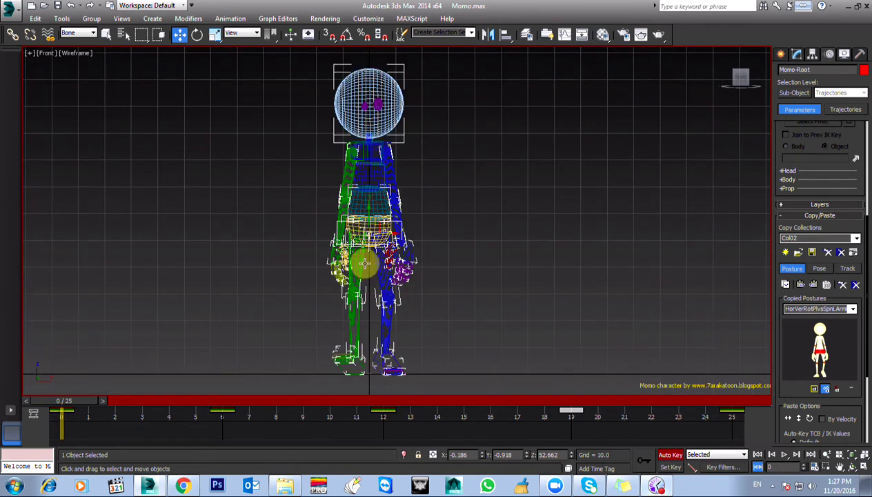
Play the walk cycle in the shaded left view to review the motion, and stop playback.
key("l")
scroll(376, 235, "down", 3)
key("F3")
middle_click_drag(390, 207, 385, 257)
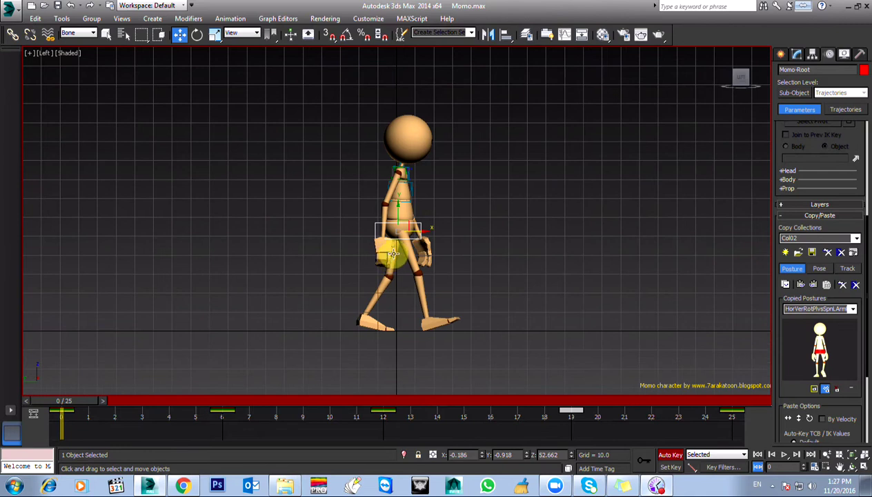
key("slash")
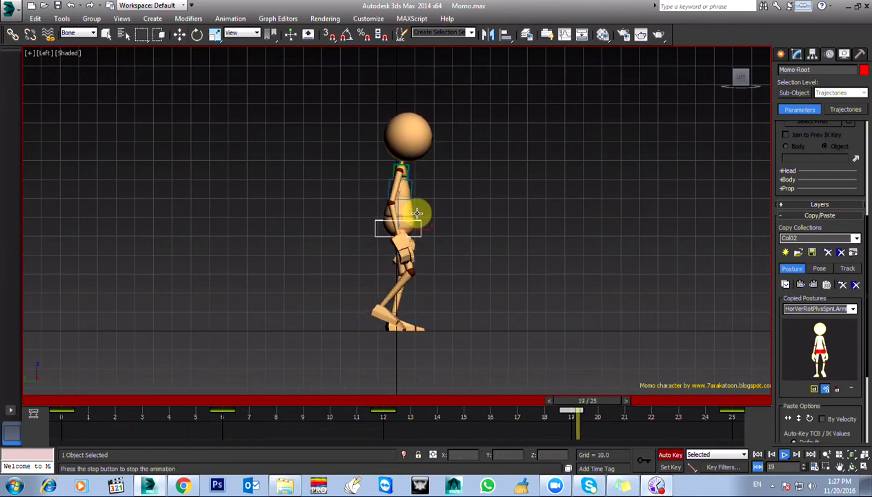
key("slash")
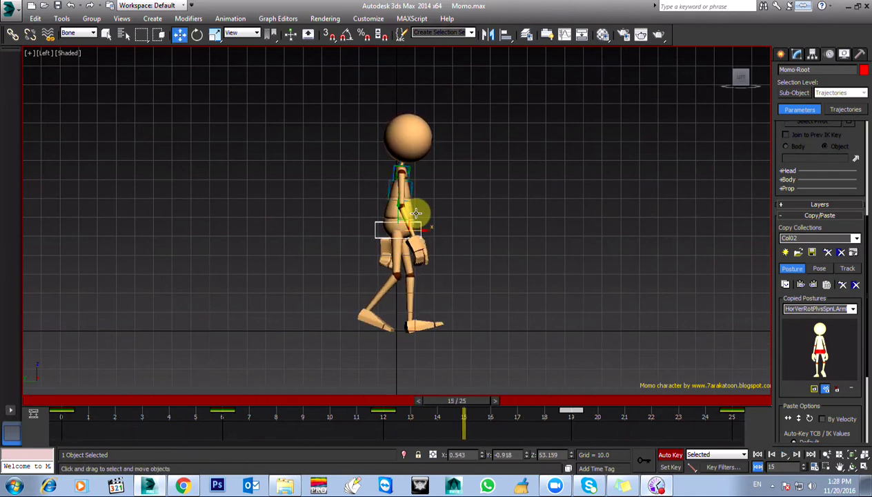
Key all the biped's parts at frame 3 and select the root's horizontal body track.
left_click(76, 403)
left_click_drag(77, 403, 145, 407)
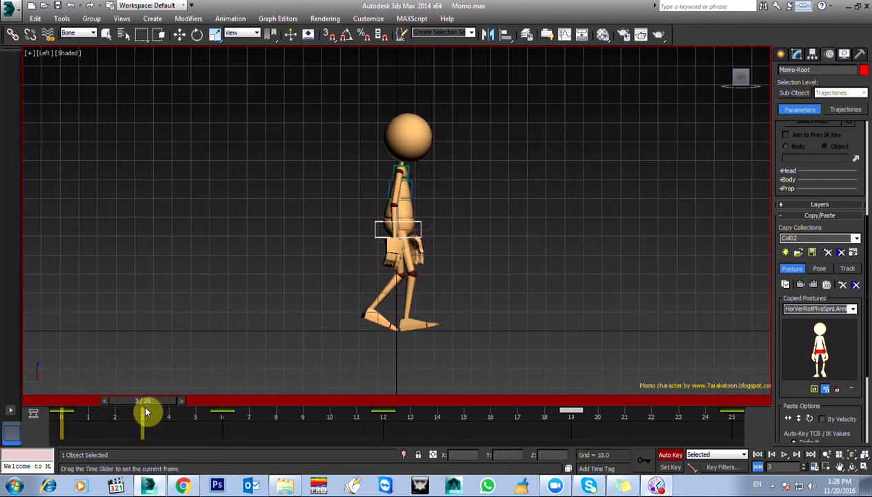
key("w")
left_click_drag(321, 97, 440, 377)
scroll(794, 166, "up", 5)
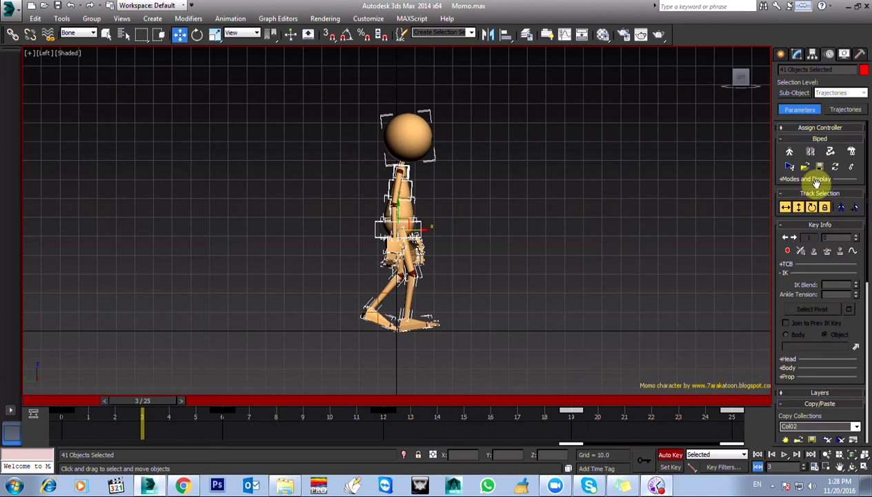
left_click(786, 207)
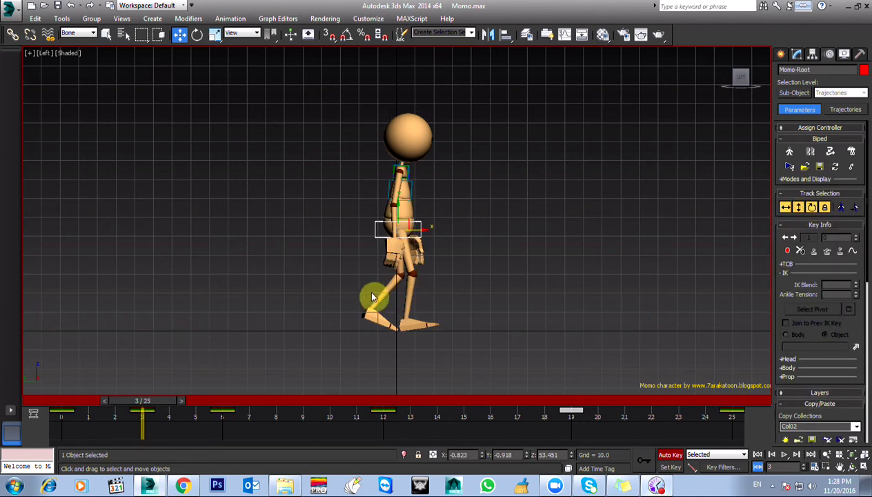
Lower the biped's root at frame 3 to about 50.962 in Z, bending the knees for the down pose.
scroll(363, 284, "up", 3)
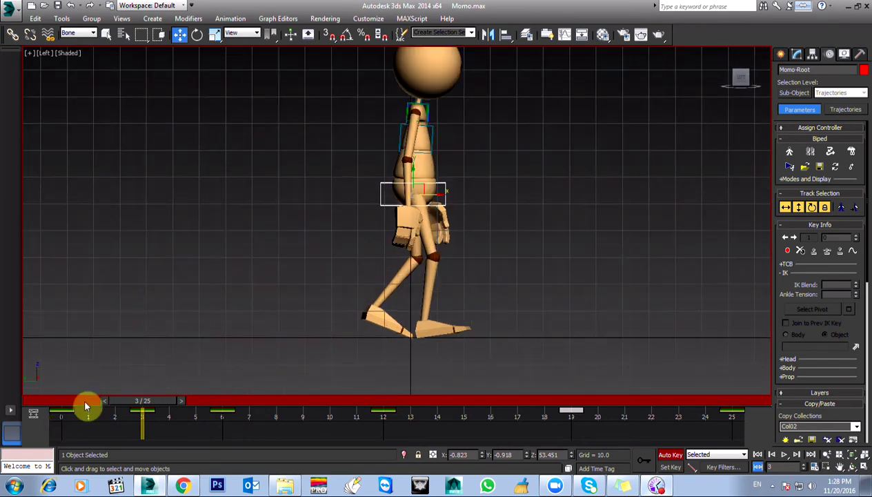
left_click_drag(412, 174, 411, 185)
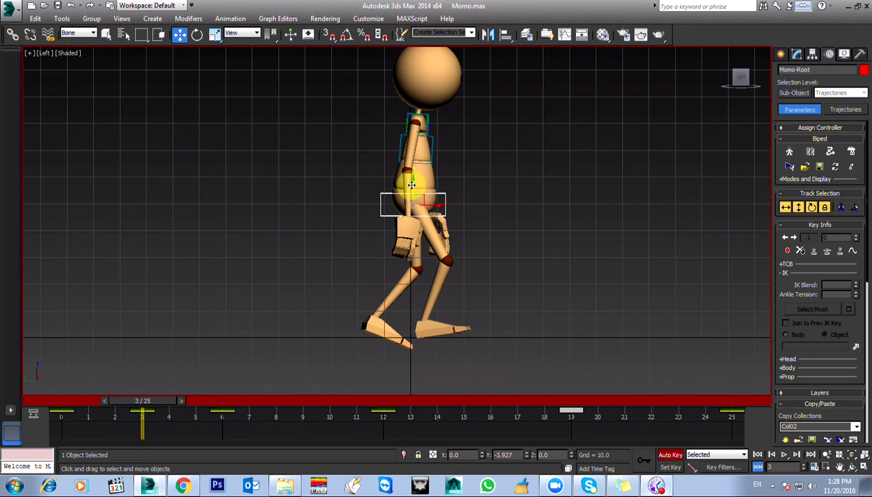
key("/")
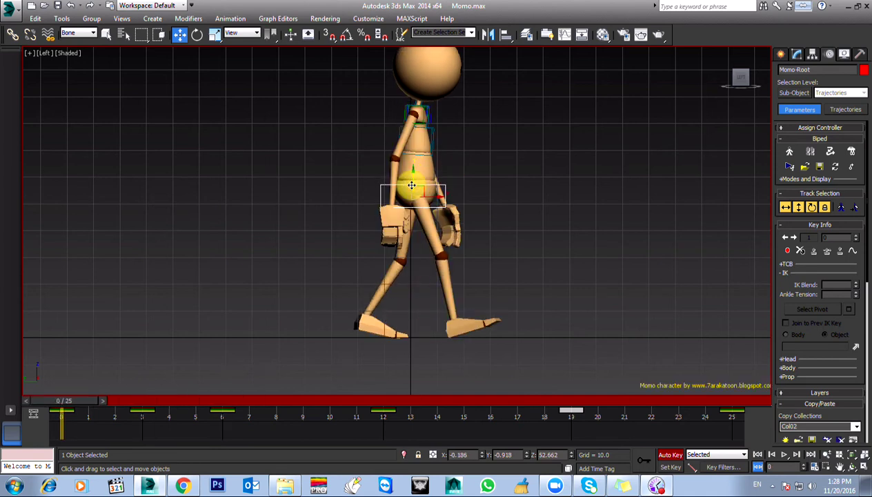
left_click_drag(412, 190, 413, 185)
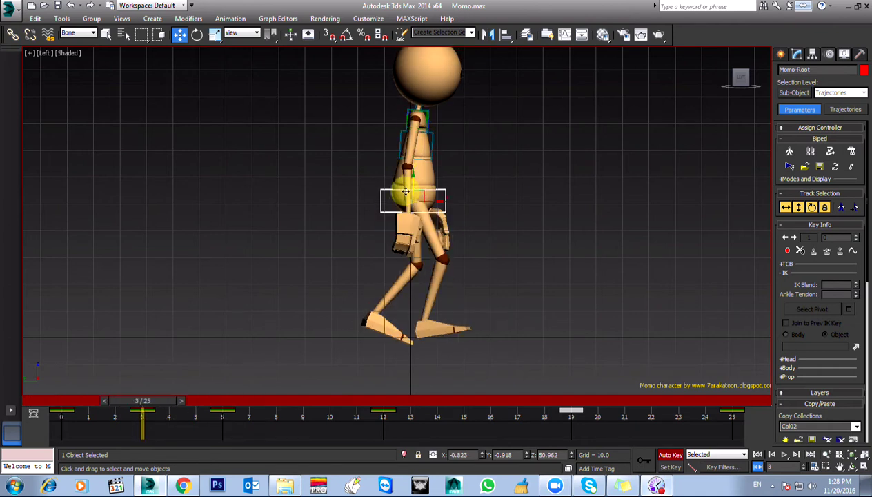
Rotate the right foot at frame 3 so its sole lies flat on the ground.
left_click_drag(156, 397, 143, 420)
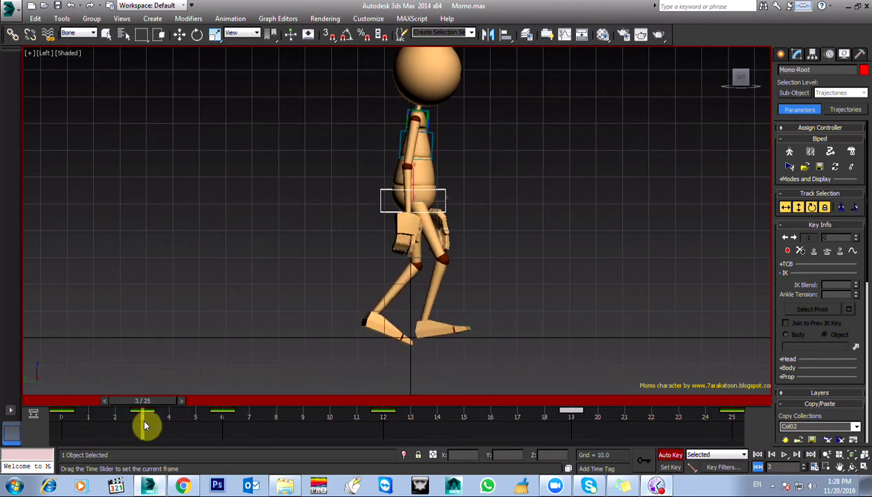
key("w")
left_click(432, 323)
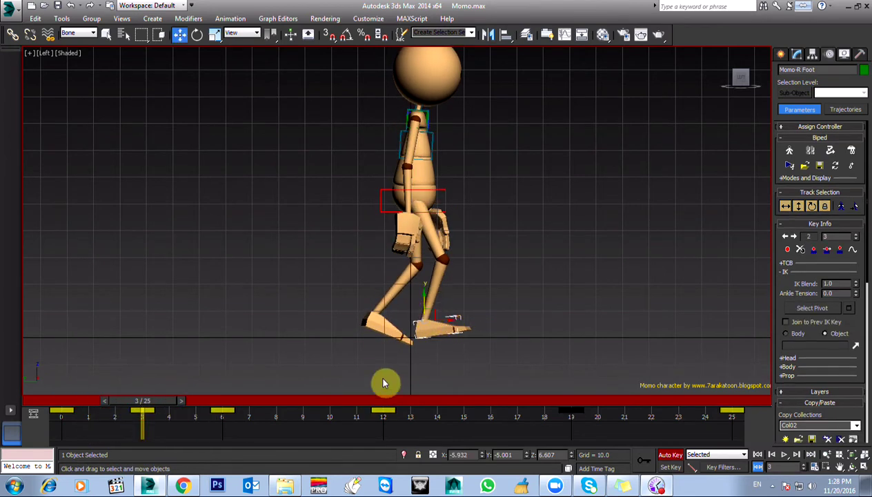
key("e")
left_click_drag(442, 307, 443, 307)
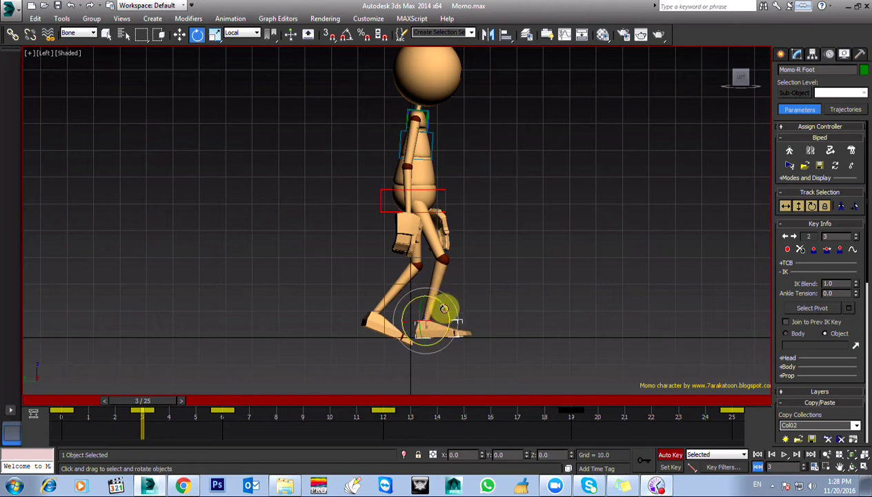
key("F3")
scroll(445, 311, "up", 8)
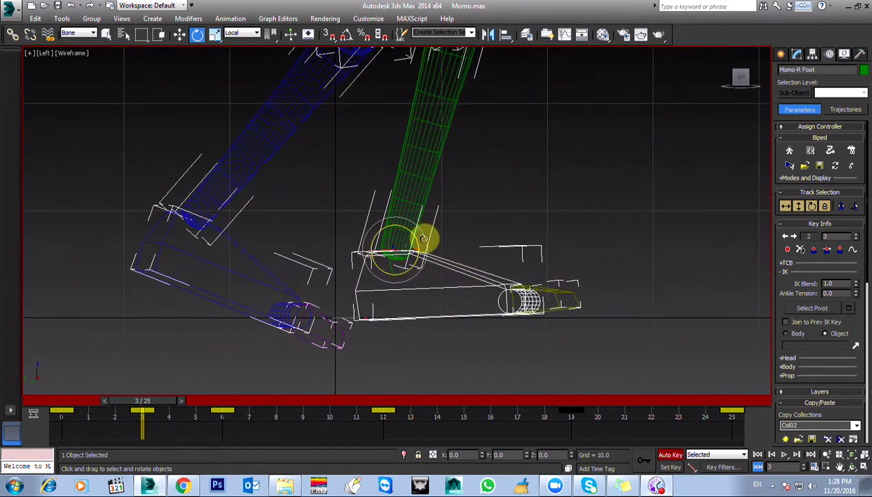
left_click_drag(412, 235, 396, 230)
Rotate the right toe at frame 3 to lie flat in line with the foot on the ground.
key("w")
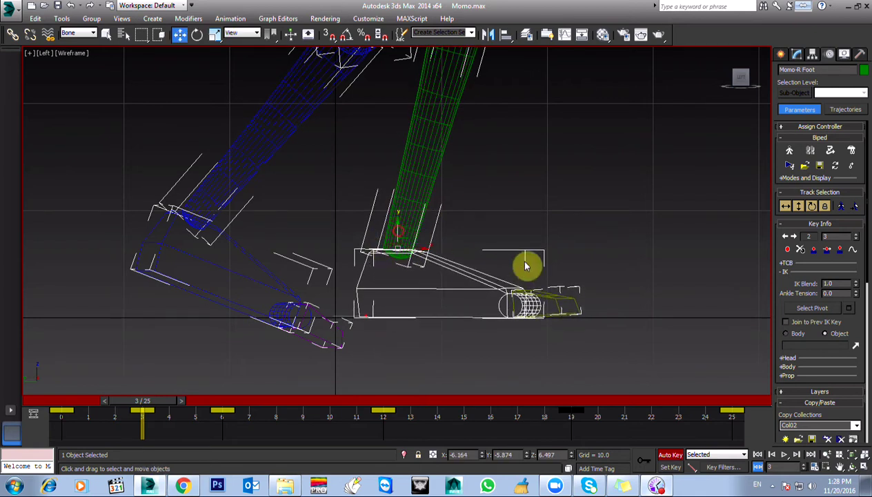
left_click(549, 301)
key("e")
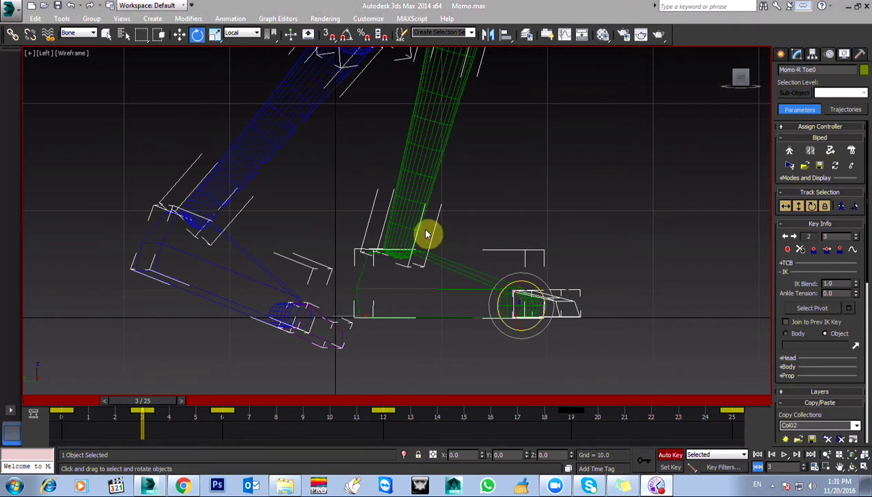
mouse_move(144, 403)
left_mouse_down()
mouse_move(59, 405)
mouse_move(171, 414)
mouse_move(101, 415)
mouse_move(140, 417)
left_mouse_up()
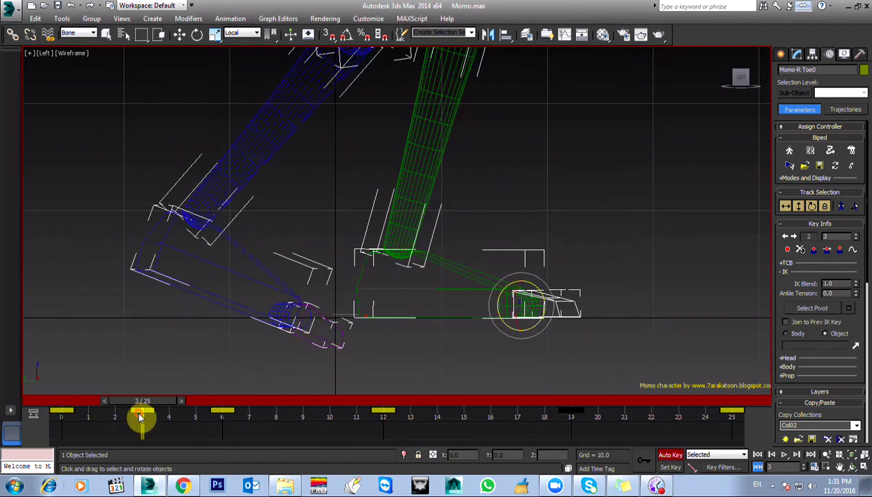
Select the left foot and compare its pose at frame 3 with the passing position at frame 6.
key("e")
left_click(248, 245)
middle_click_drag(275, 241, 276, 289)
scroll(277, 289, "down", 3)
mouse_move(325, 275)
middle_mouse_down()
mouse_move(353, 310)
mouse_move(376, 321)
middle_mouse_up()
key("F3")
scroll(373, 320, "down", 3)
key(".")
key(".")
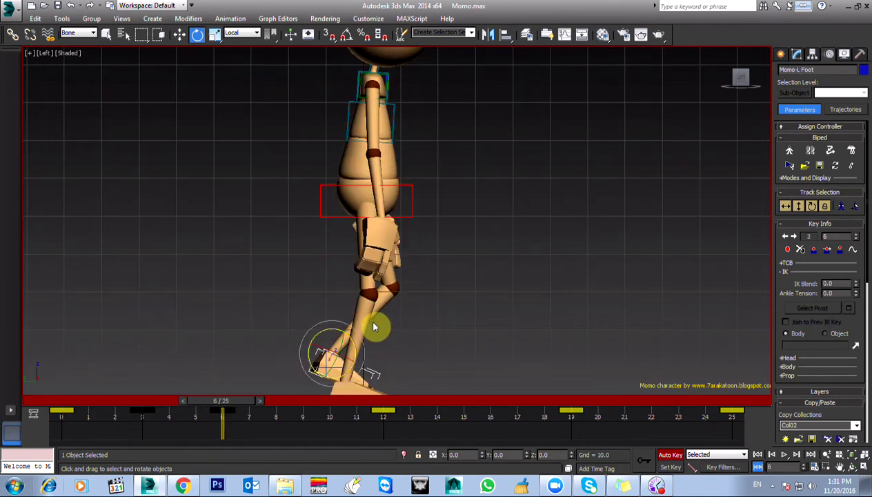
Tilt the pelvis about -6.33 degrees in Y at frame 3 in the front view, raising the right hip.
key("f")
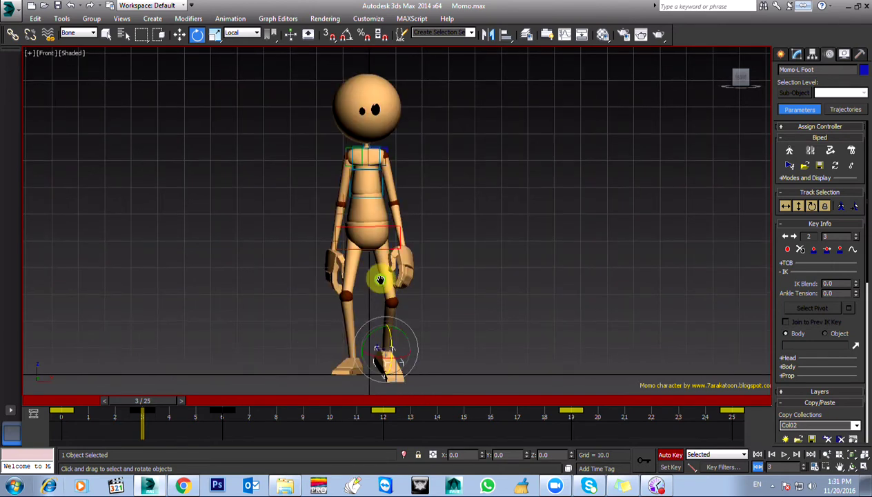
scroll(368, 262, "up", 3)
left_click(349, 218)
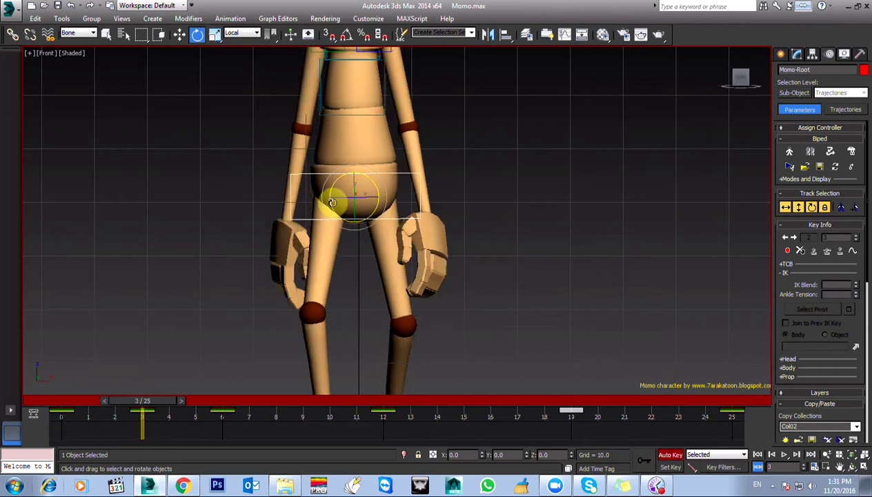
middle_click_drag(353, 337, 362, 243)
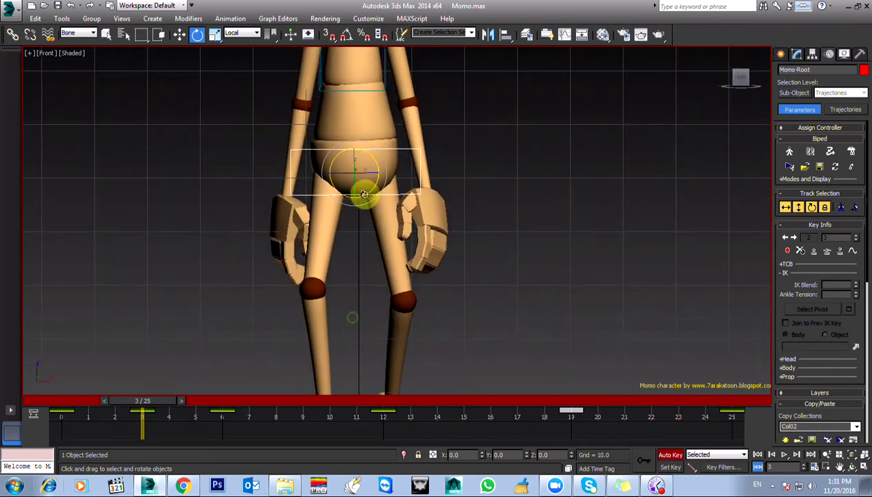
mouse_move(370, 191)
left_mouse_down()
mouse_move(364, 195)
mouse_move(371, 190)
left_mouse_up()
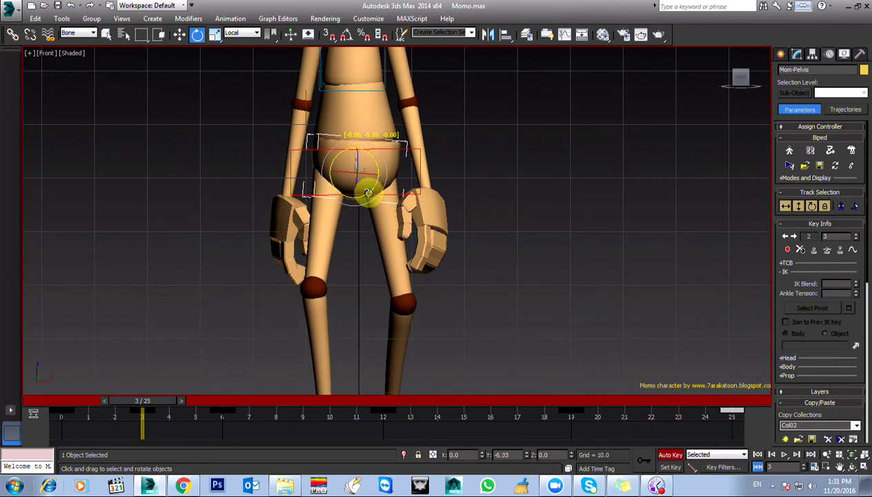
scroll(314, 276, "down", 4)
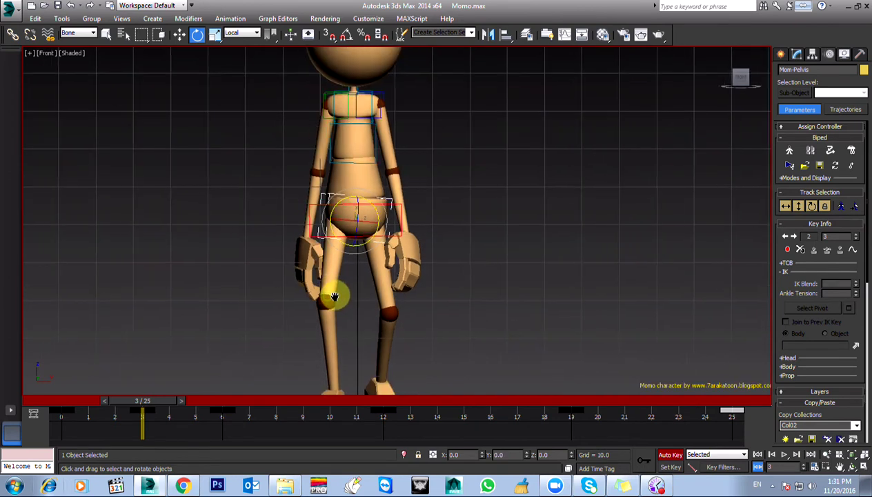
Shift the biped's root sideways toward the right supporting leg at frame 3, to about -2.271 in X.
key("w")
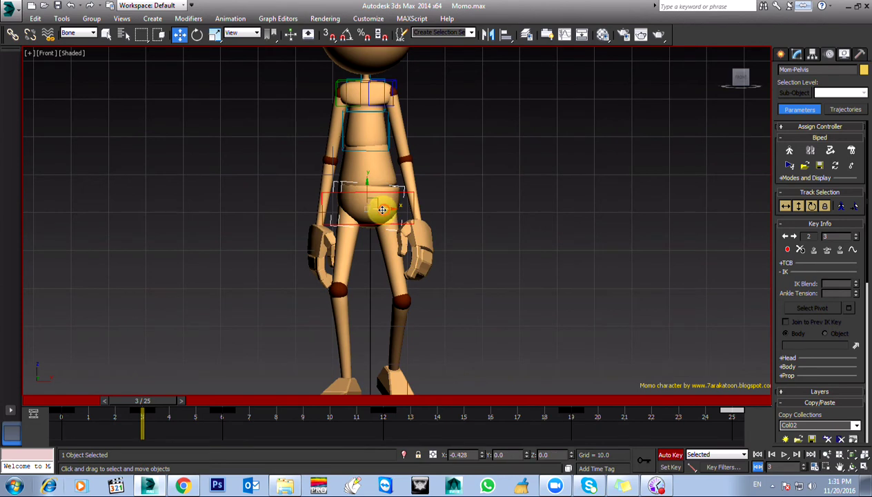
left_click(784, 206)
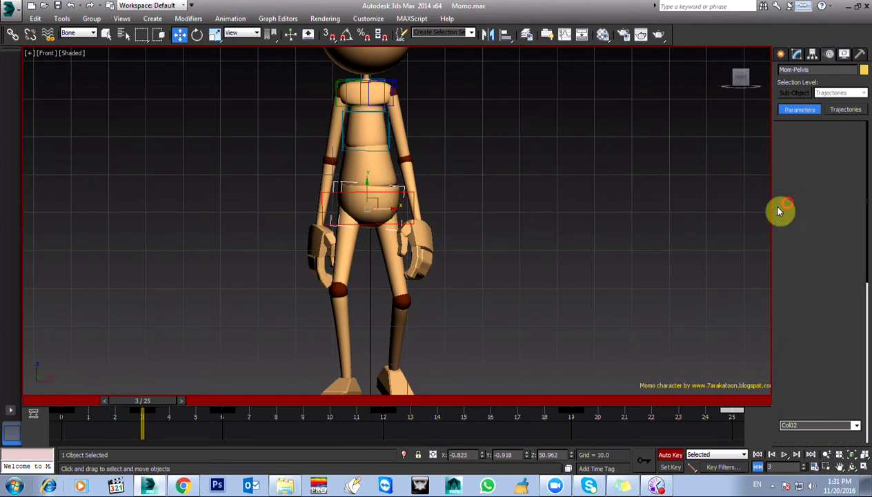
left_click_drag(385, 208, 381, 210)
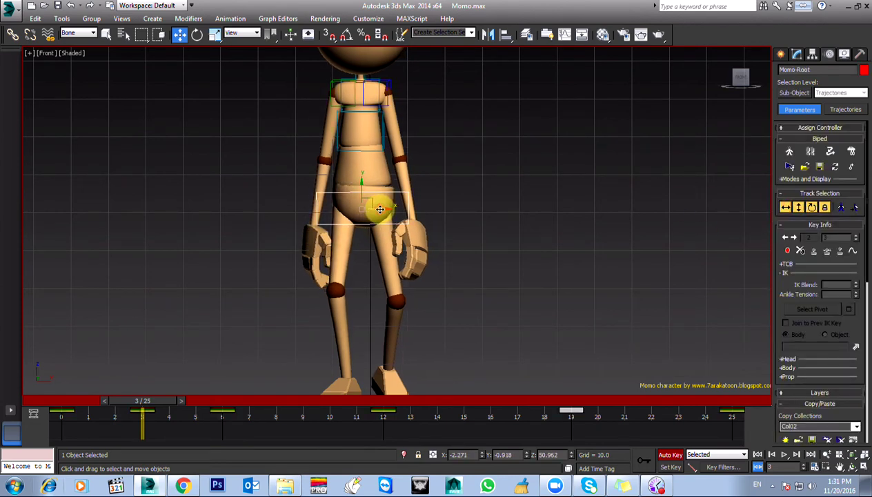
Play the walk in the front view and compare the root's position at frames 3 and 6.
key("/")
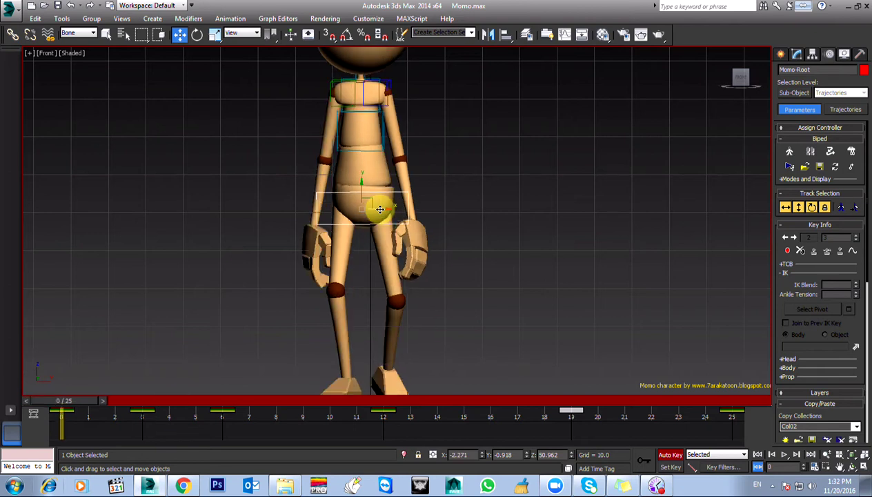
scroll(360, 254, "down", 2)
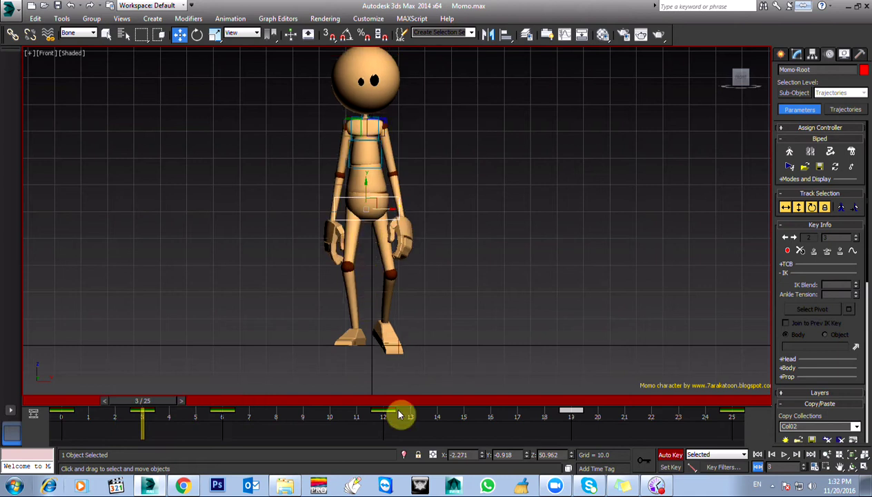
key("period")
key("period")
key("period")
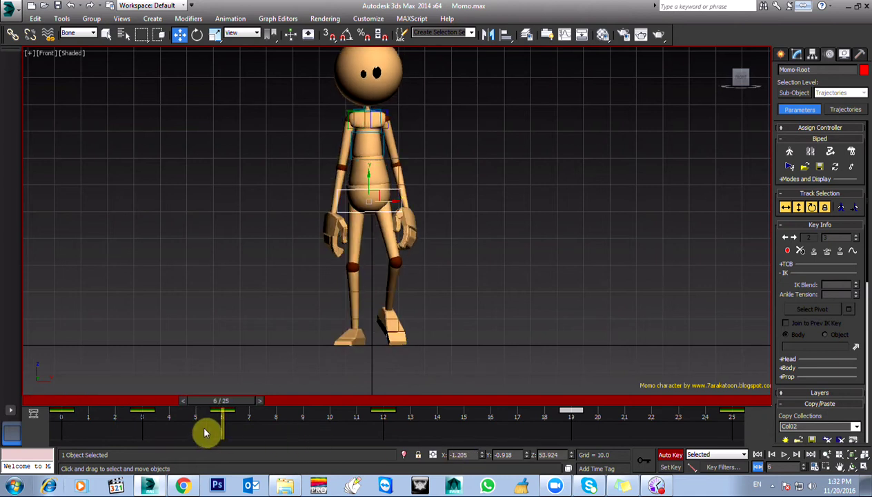
key("comma")
key("comma")
key("comma")
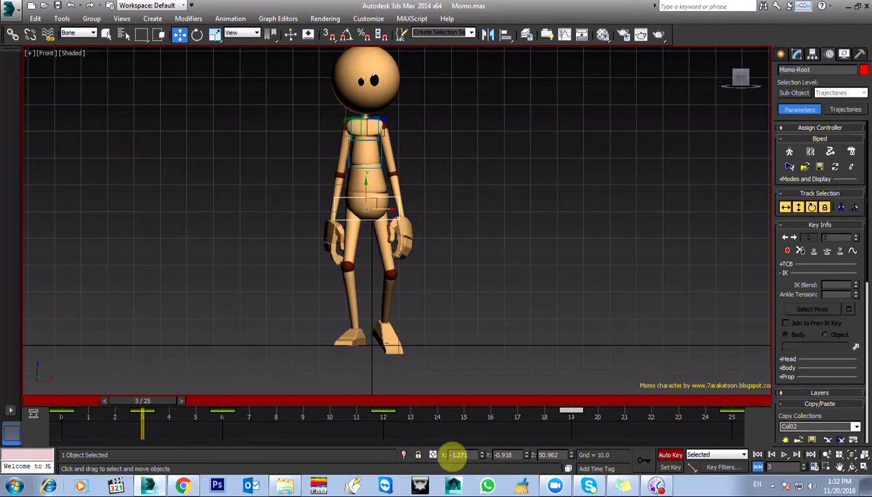
Set the root's X position to -1.9 at frame 3.
double_click(457, 454)
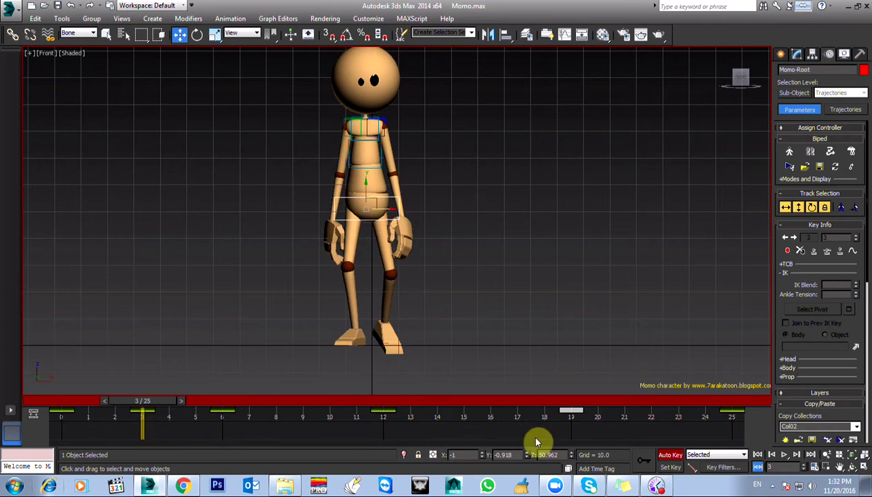
key("BackSpace")
key("BackSpace")
type("9")
key("Return")
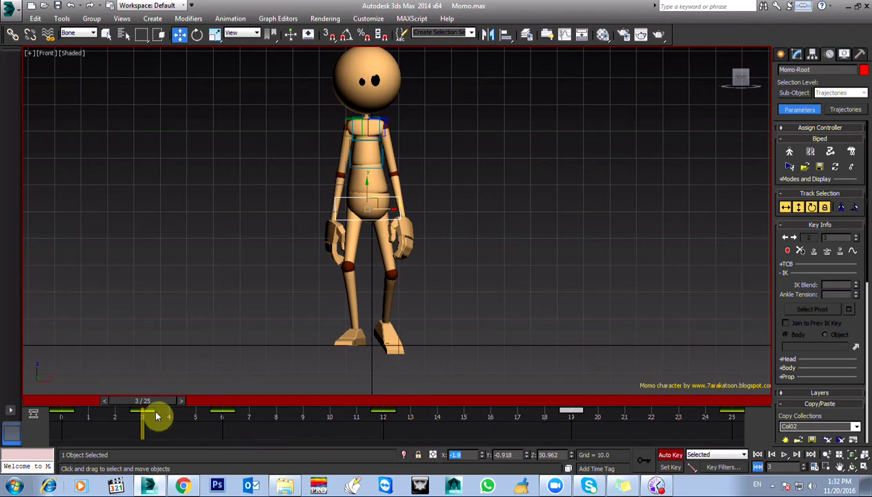
Move between the neighbouring keys around frame 3 and examine the root's sideways shift up to the passing position at frame 6.
key("period")
key("comma")
key("period")
key("comma")
key("comma")
key("period")
key("period")
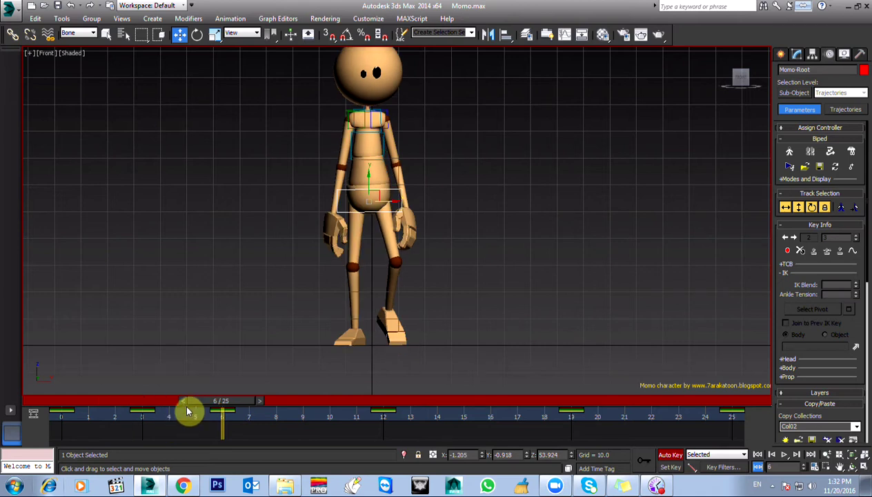
mouse_move(218, 403)
left_mouse_down()
mouse_move(143, 401)
mouse_move(222, 403)
left_mouse_up()
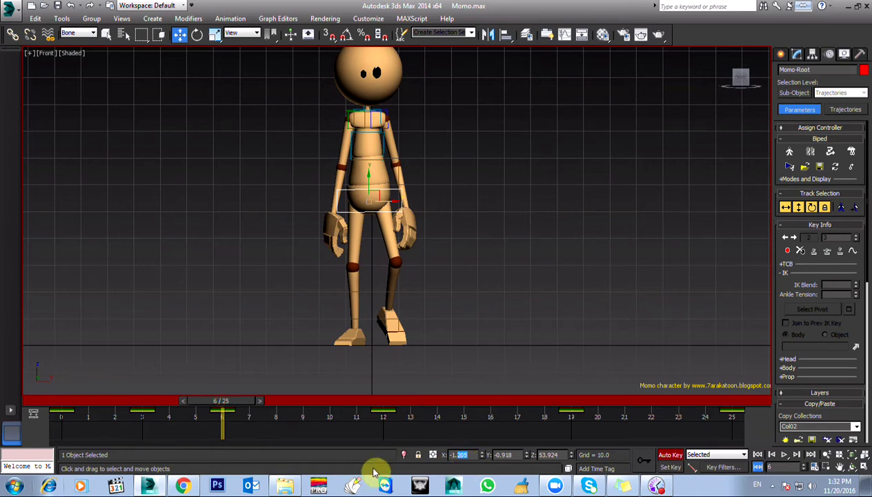
Reduce the root's sideways shift at frame 3 by setting its X position to about -0.587.
left_click_drag(218, 403, 145, 404)
left_click(464, 458)
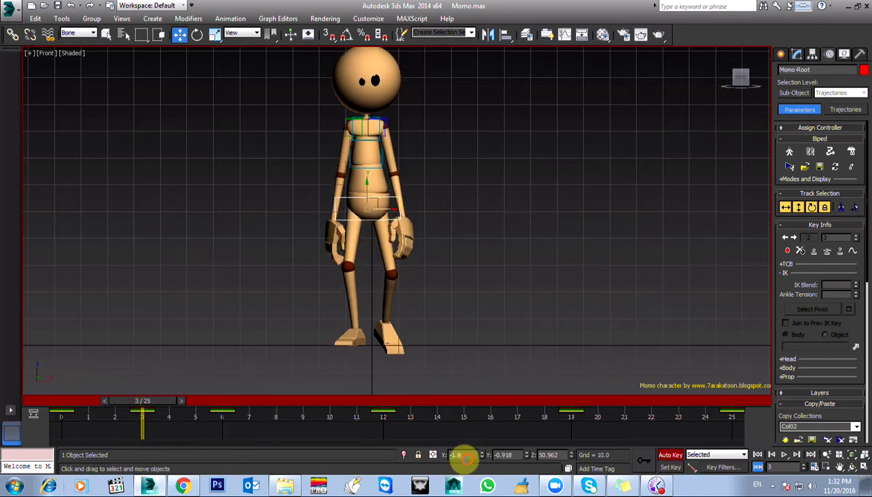
left_click(481, 458)
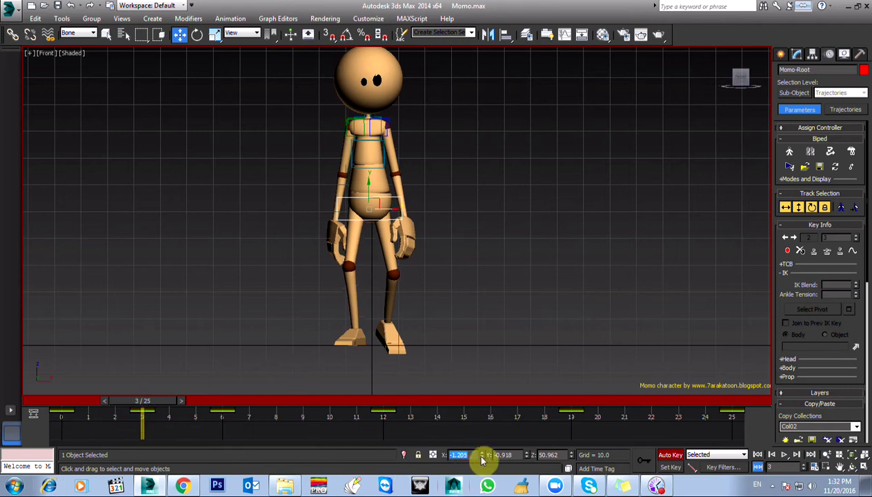
left_click(482, 458)
left_click(482, 453)
left_click(482, 454)
left_click(482, 453)
left_click(483, 454)
left_click_drag(143, 402, 171, 403)
key("w")
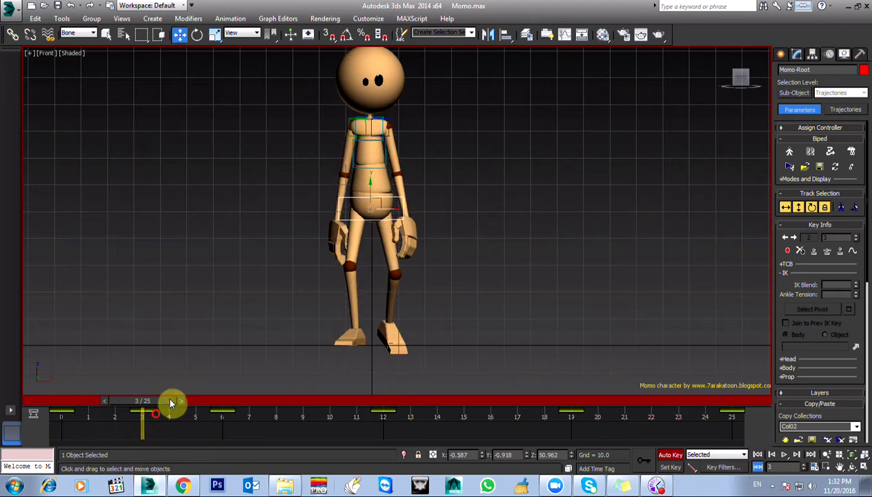
Adjust the pelvis rotation and bend the two lower spine links sideways at frame 3 in the front view.
left_click(381, 203)
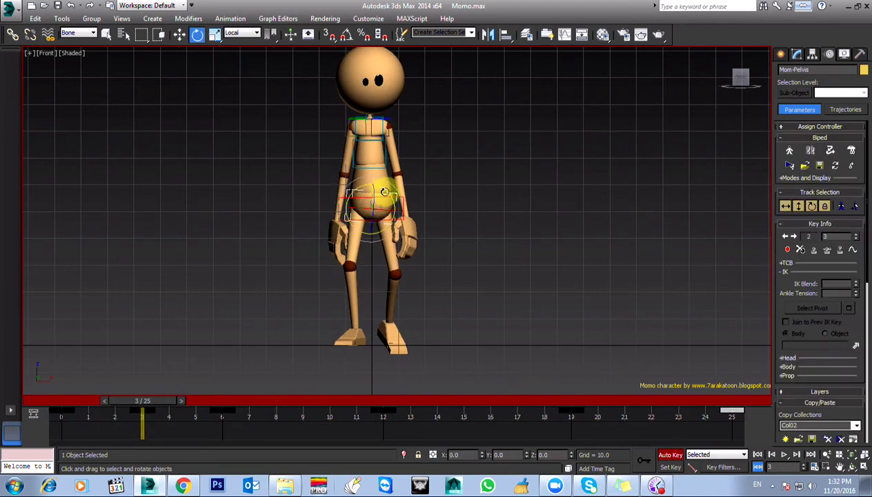
left_click_drag(388, 194, 381, 218)
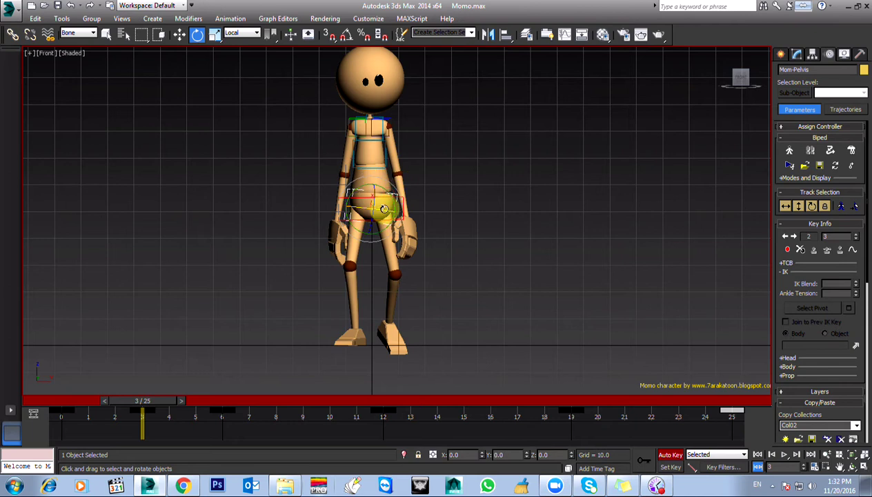
scroll(376, 223, "up", 2)
left_click(382, 221)
middle_click_drag(381, 221, 394, 268)
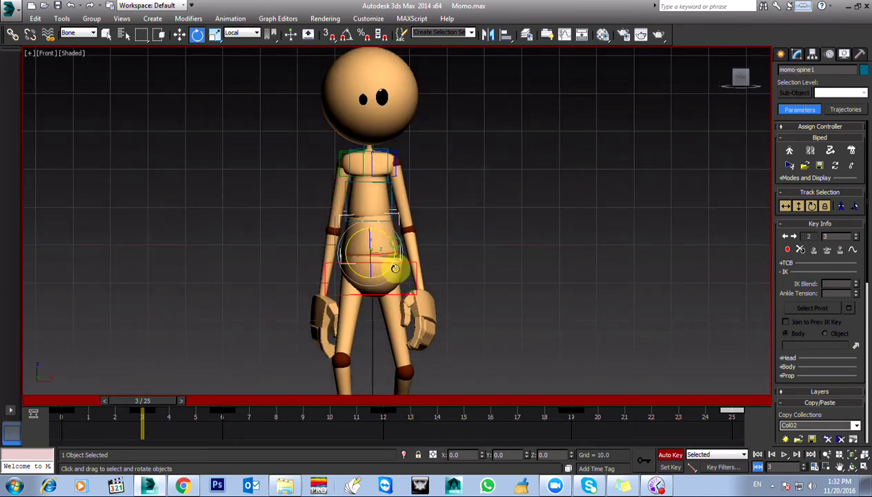
left_click_drag(384, 234, 387, 230)
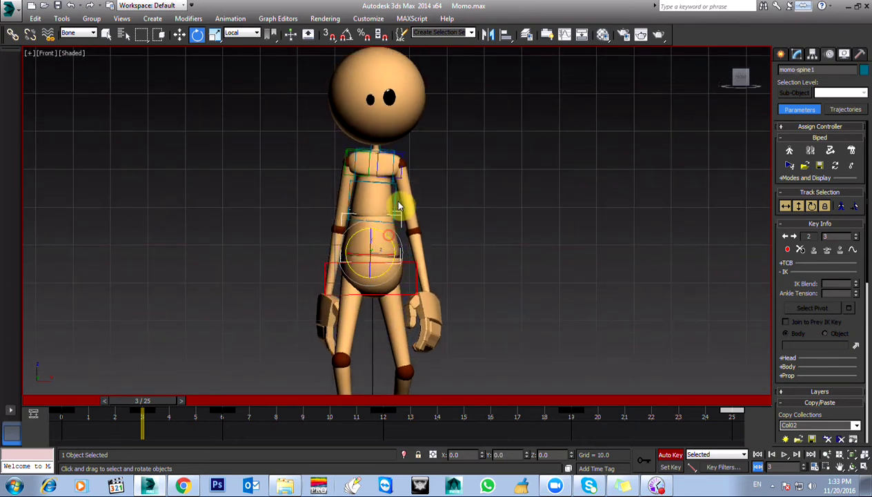
left_click(390, 209)
left_click(388, 196)
left_click_drag(385, 191, 384, 190)
Rotate the two lower spine links slightly at frame 3 in the left view.
key("l")
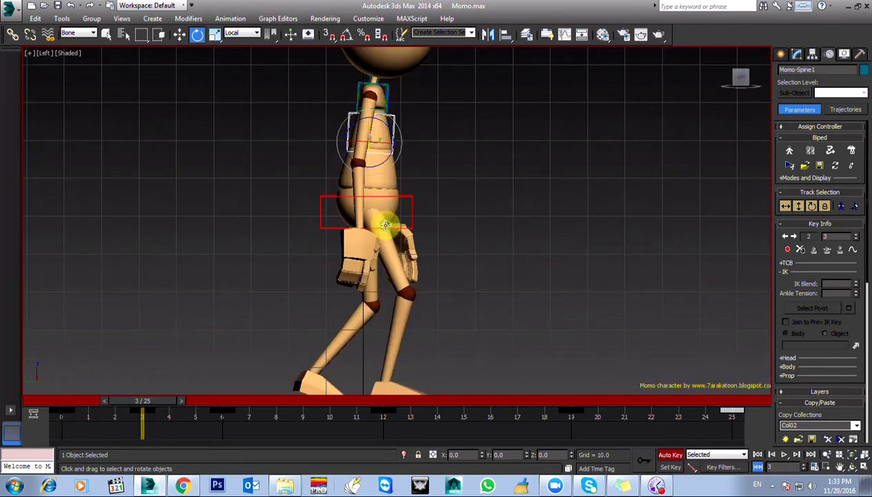
left_click(397, 266)
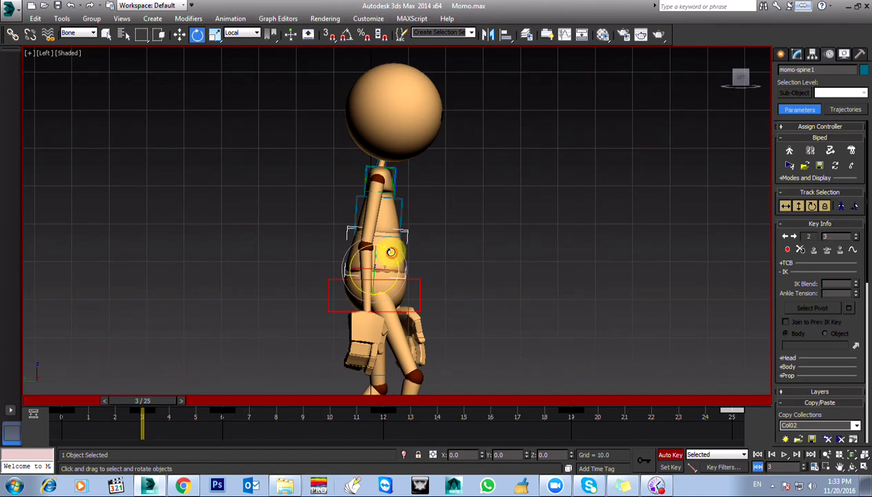
left_click(390, 208)
left_click_drag(388, 208, 396, 212)
left_click(399, 176)
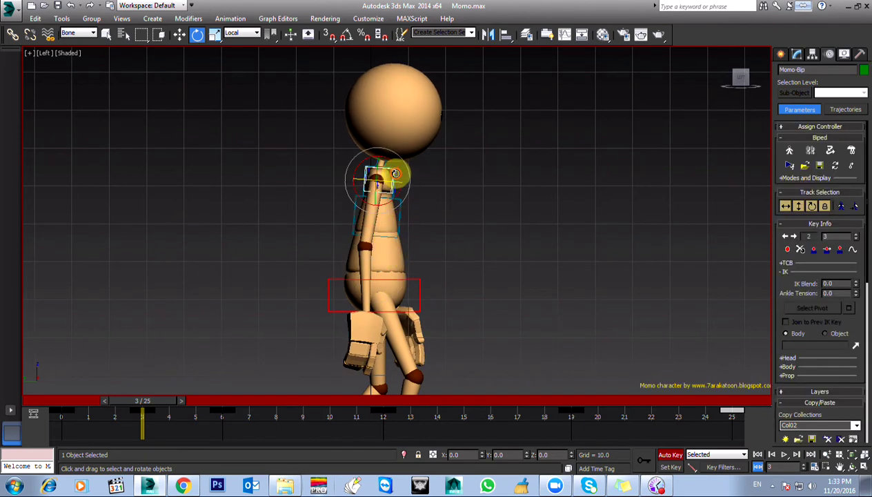
Rotate the top spine link slightly and tilt the head about -3.14 degrees in Z at frame 3.
key("p")
middle_click_drag(404, 223, 368, 232, "alt")
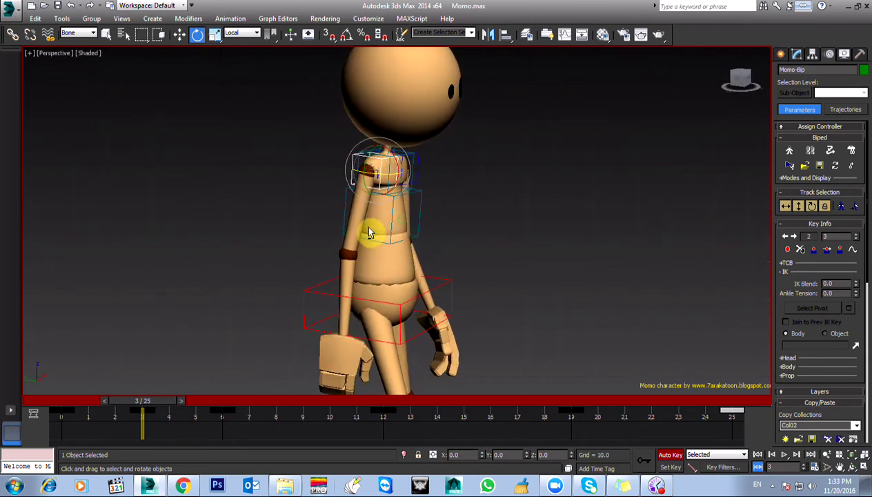
left_click(396, 153)
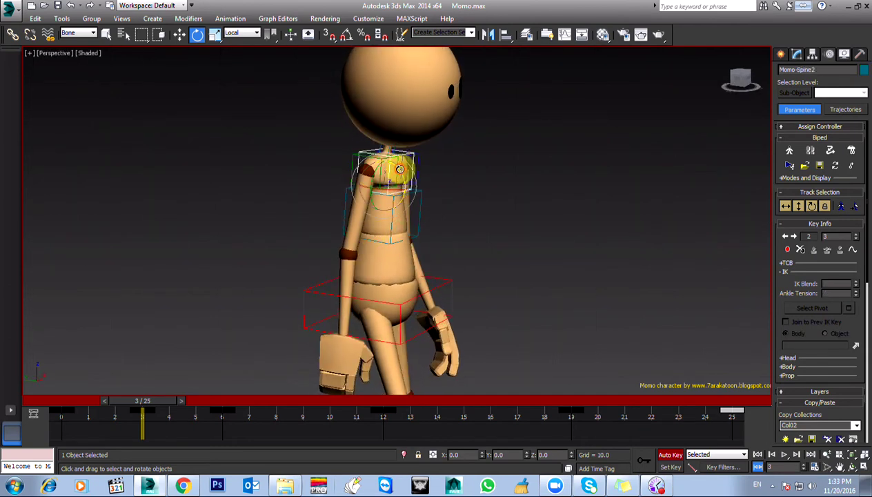
left_click_drag(400, 168, 402, 171)
key("l")
left_click(408, 164)
left_click_drag(403, 165, 400, 161)
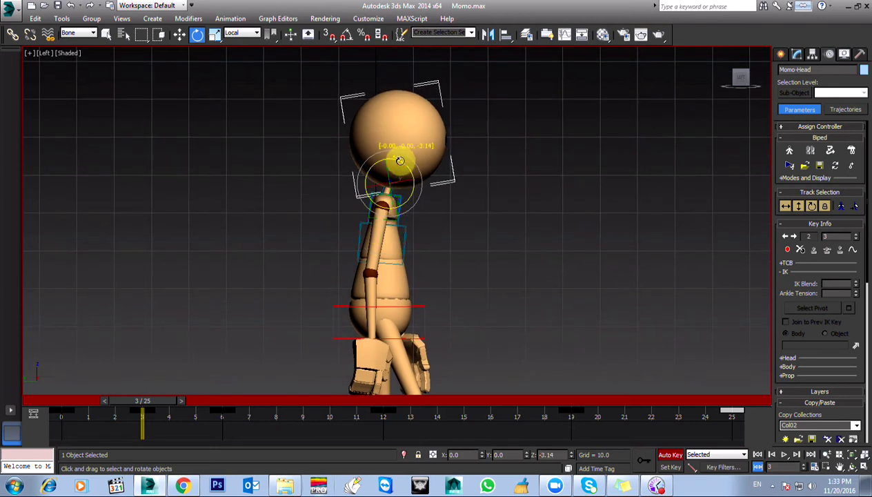
Copy the right upper arm's key from the contact pose at frame 0 to frame 3.
left_click_drag(135, 410, 33, 408)
key("e")
key("e")
key("e")
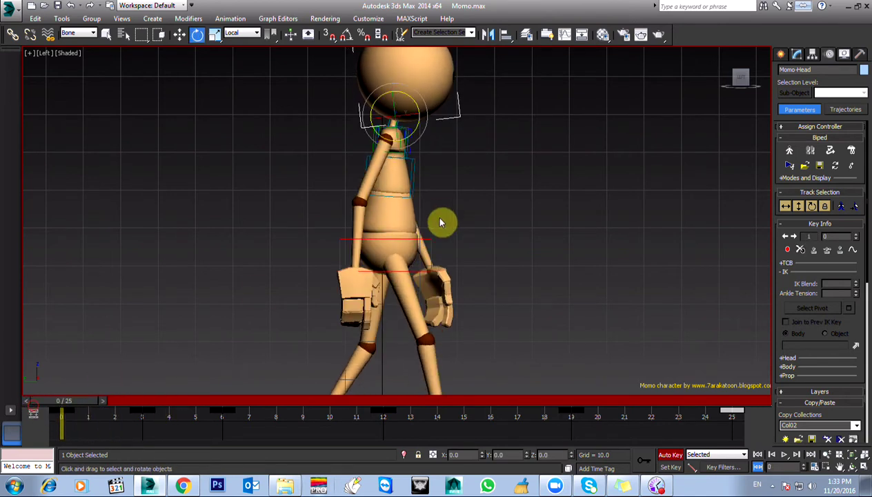
left_click(371, 164)
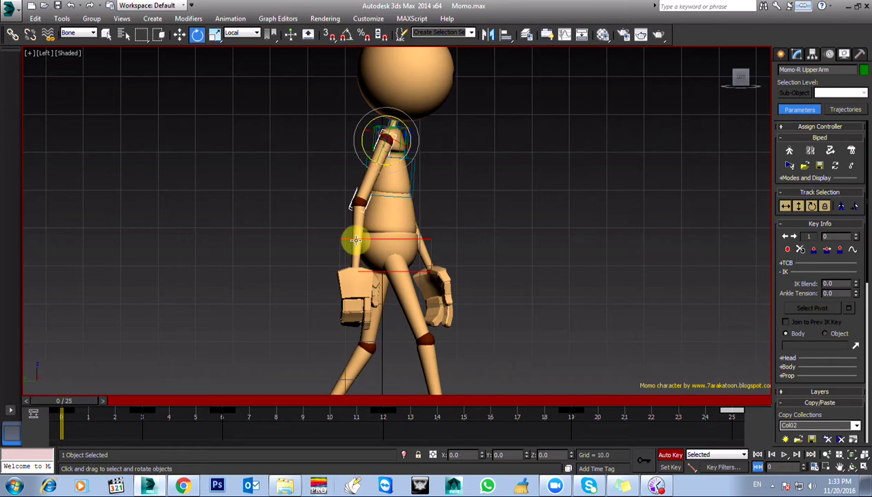
left_click_drag(107, 404, 146, 409)
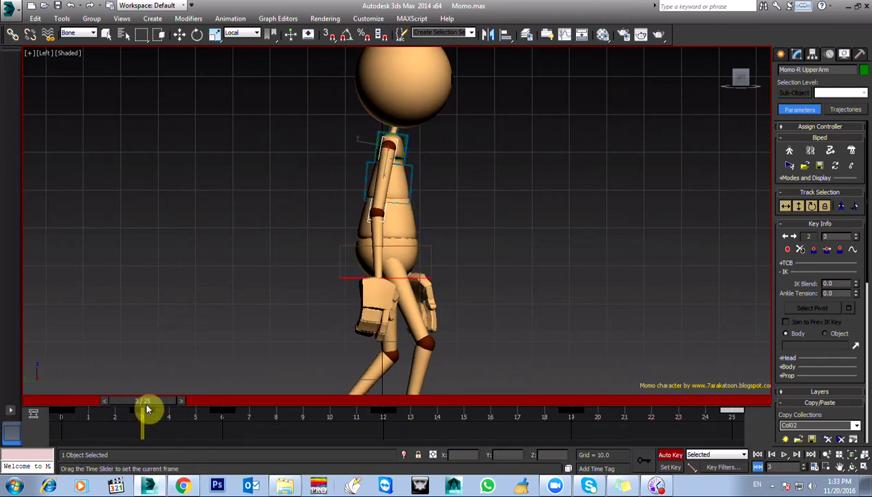
left_click_drag(397, 172, 391, 172)
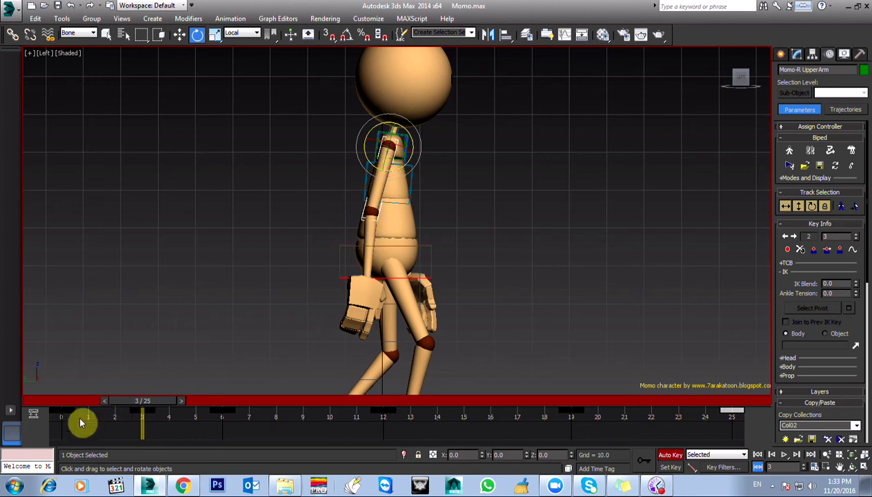
left_click_drag(61, 419, 131, 419, "shift")
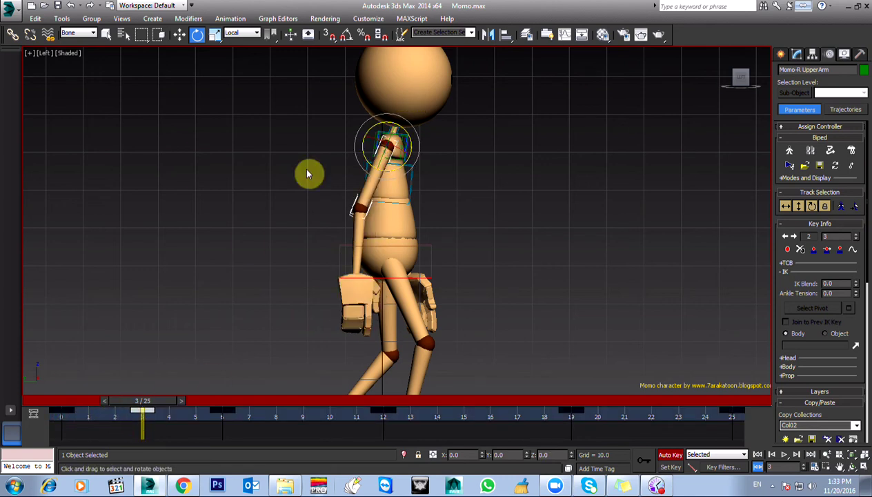
Rotate the right forearm and the right hand backward at frame 3 in the left view.
left_click(356, 237)
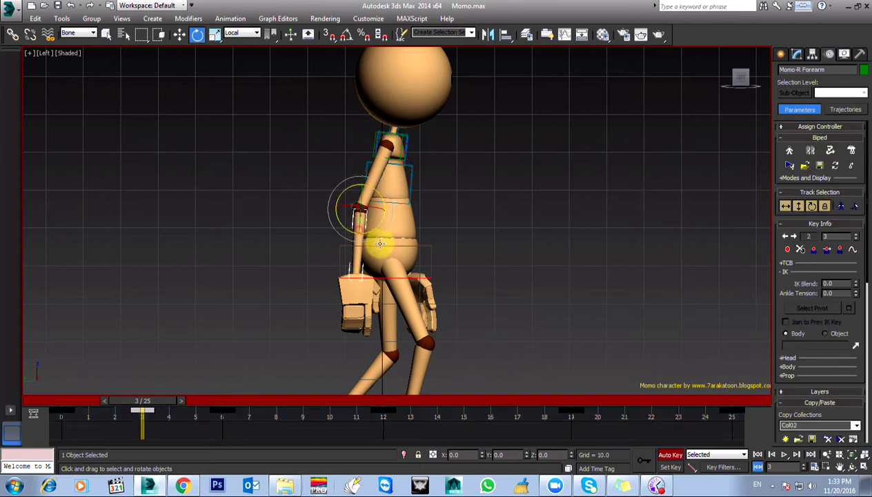
left_click(348, 292)
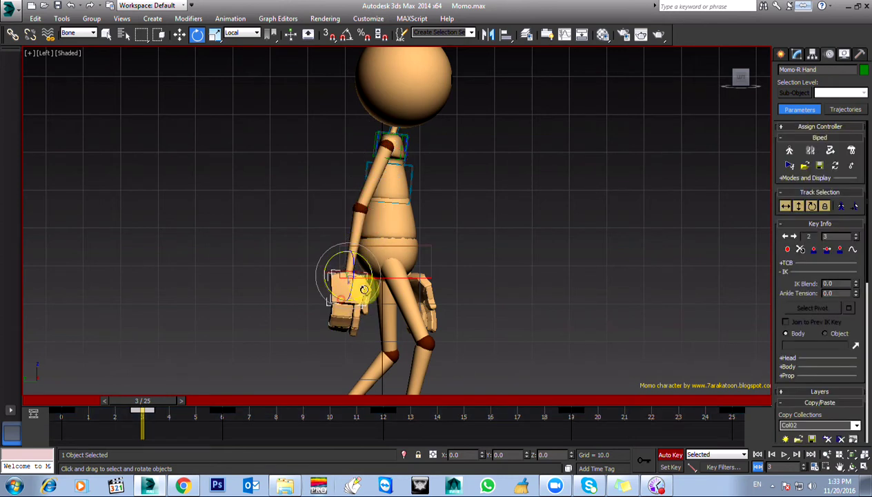
left_click_drag(363, 259, 360, 275)
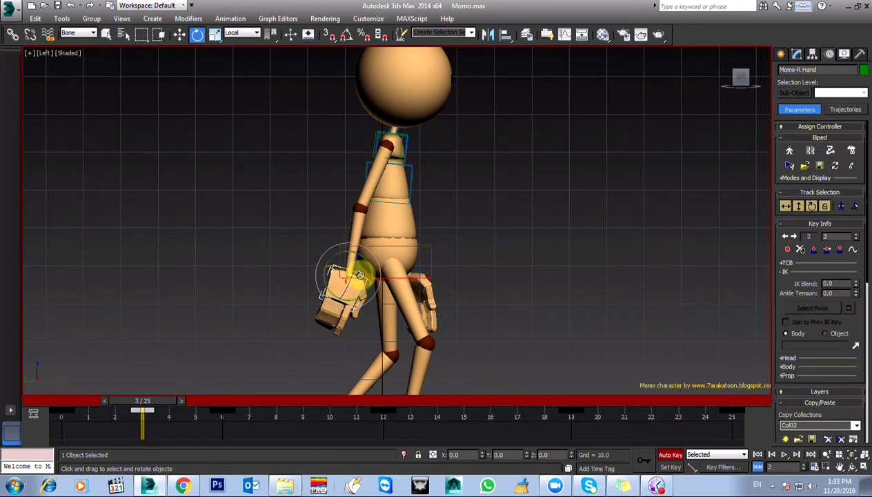
Rotate the right upper arm backward about 3.77 degrees in Z at frame 6.
left_click_drag(143, 410, 211, 432)
key("e")
left_click(396, 146)
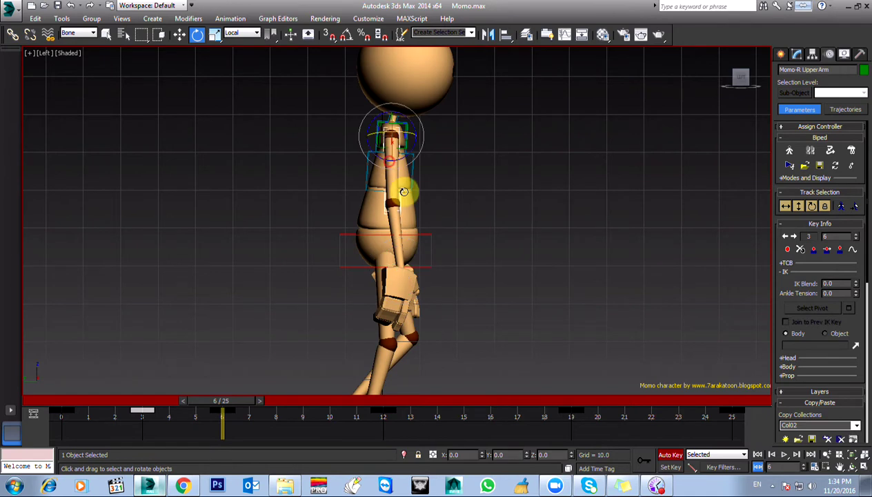
left_click_drag(405, 156, 401, 160)
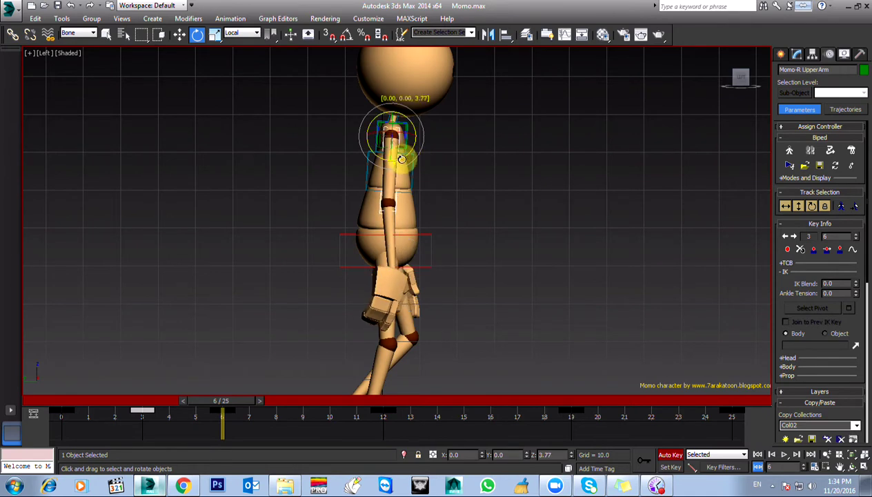
Refine the right arm at frame 3 by rotating the forearm forward, the upper arm about 1.61 degrees in Z, and the shoulder slightly.
left_click_drag(225, 399, 133, 421)
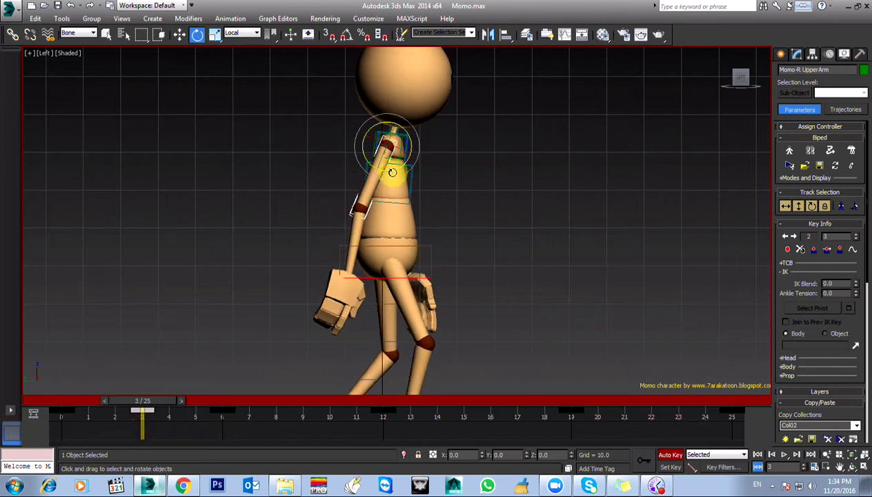
left_click(376, 239)
mouse_move(375, 238)
left_mouse_down()
mouse_move(374, 224)
mouse_move(380, 230)
left_mouse_up()
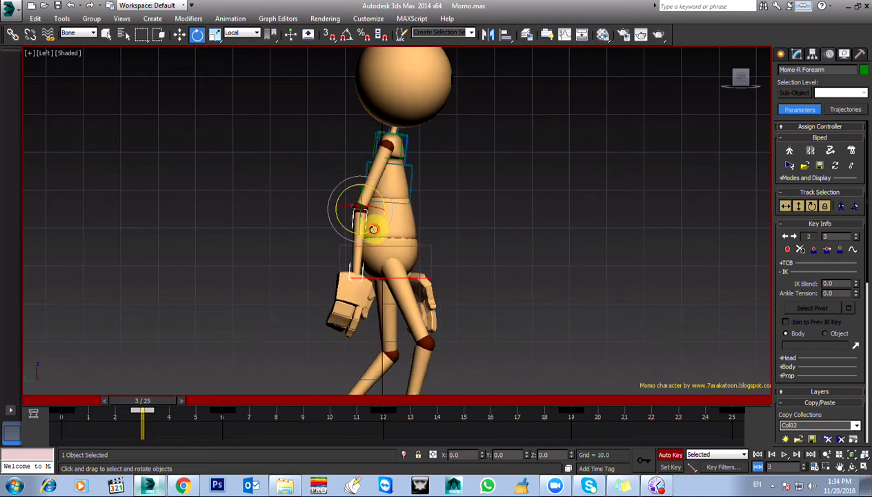
left_click(387, 199)
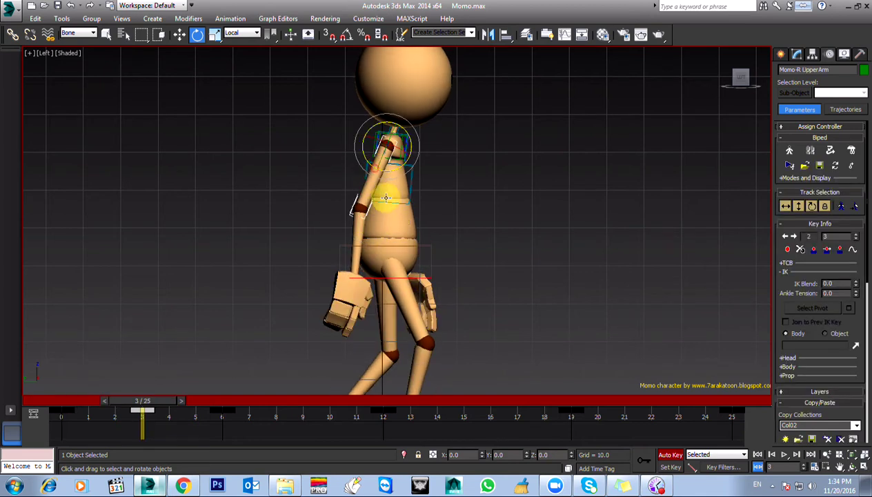
left_click_drag(391, 172, 388, 178)
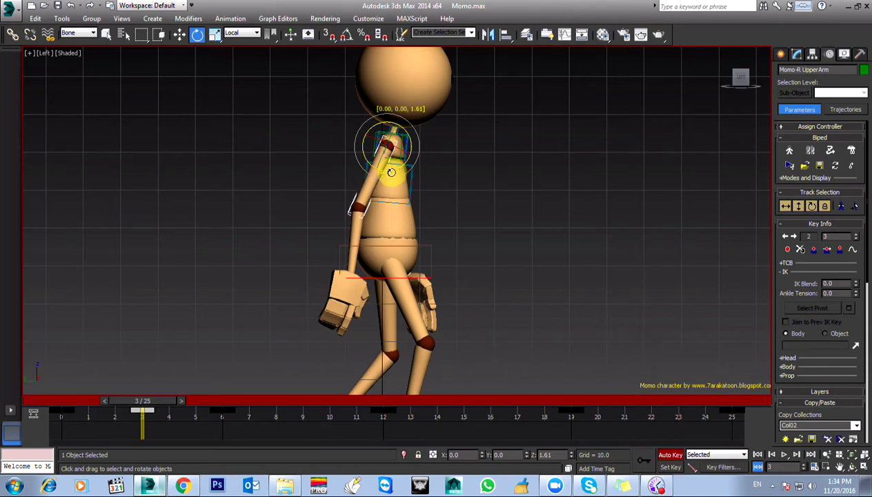
left_click(403, 145)
left_click_drag(400, 147, 399, 142)
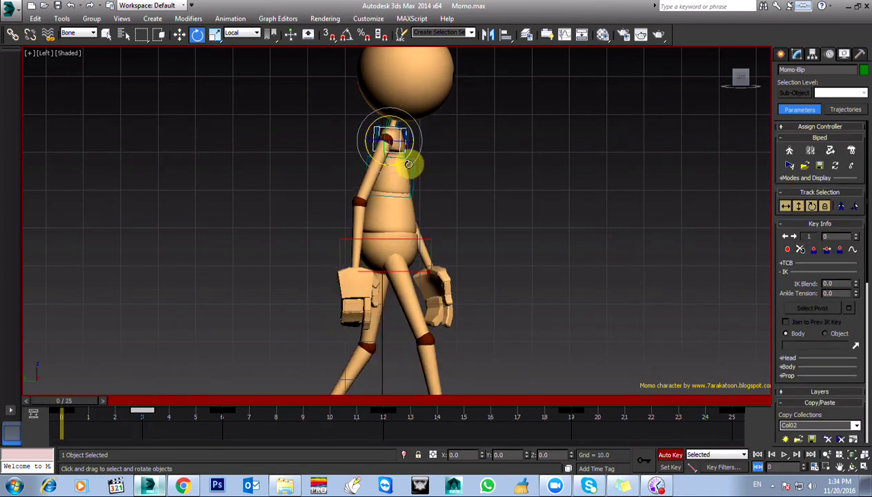
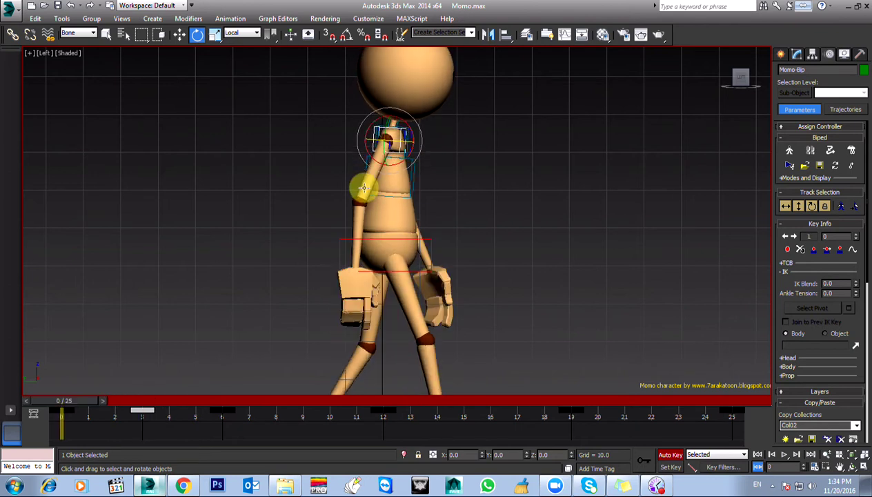
Copy the left upper arm's key from frame 0 to frame 3, working in the right view.
left_click(44, 53)
left_click(71, 179)
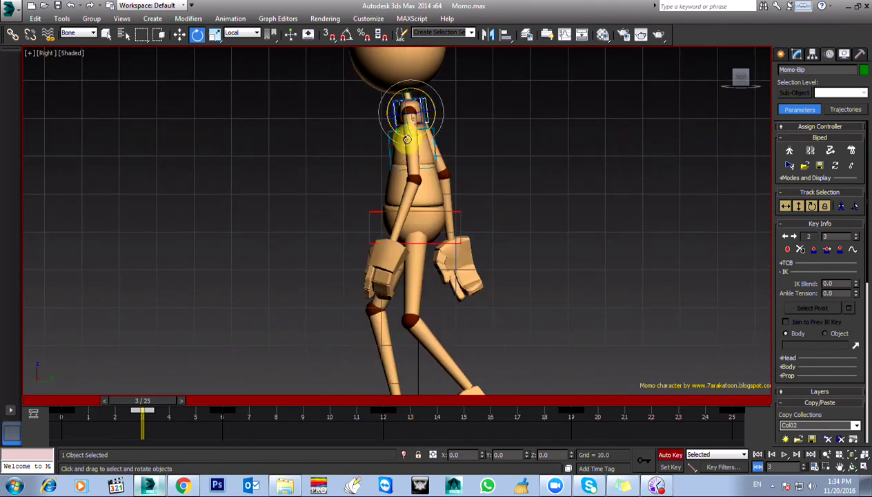
left_click_drag(60, 417, 129, 421, "shift")
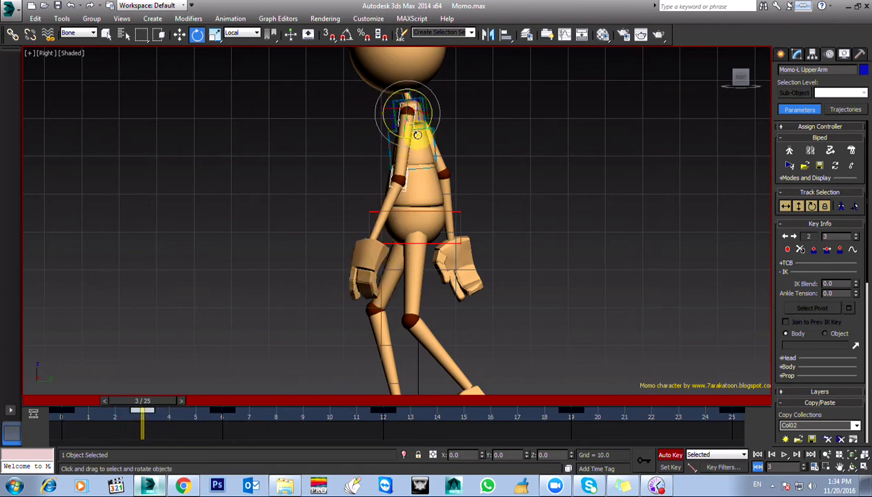
Rotate the left forearm slightly forward and adjust the left hand's rotation at frame 3, comparing with the frame 0 key.
left_click(384, 202)
left_click_drag(401, 204, 396, 201)
left_click(362, 250)
left_click_drag(397, 236, 363, 268)
key("comma")
key("period")
key("comma")
key("period")
Rotate the left upper arm slightly forward at frame 6 and compare the pose with the previous key.
key("period")
left_click(411, 124)
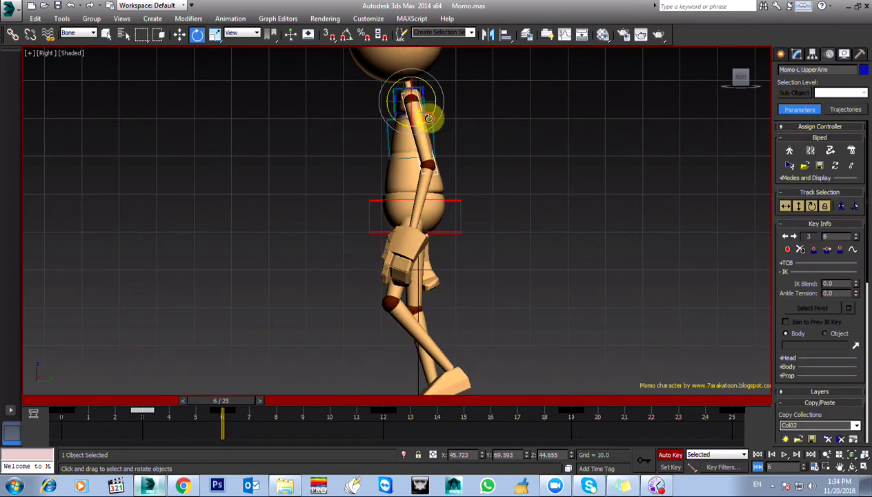
left_click_drag(428, 118, 424, 121)
key("comma")
key("period")
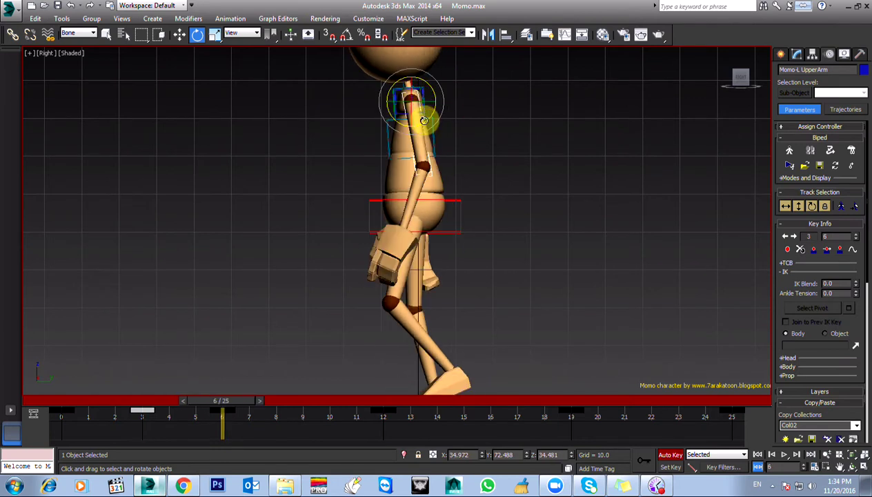
key("comma")
key("period")
key("comma")
key("period")
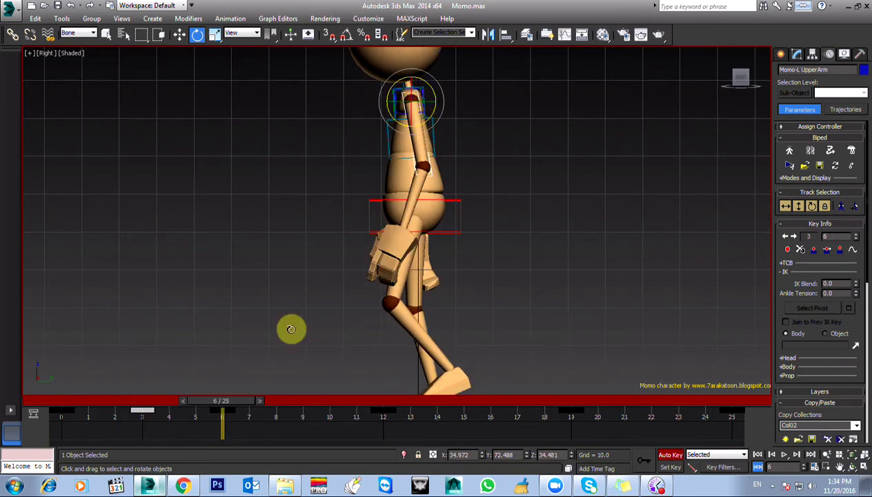
Rotate the left foot toe-down at frame 3 and move it up and back in the right view.
left_click_drag(210, 405, 136, 412)
key("e")
middle_click_drag(195, 387, 381, 253)
left_click(452, 312)
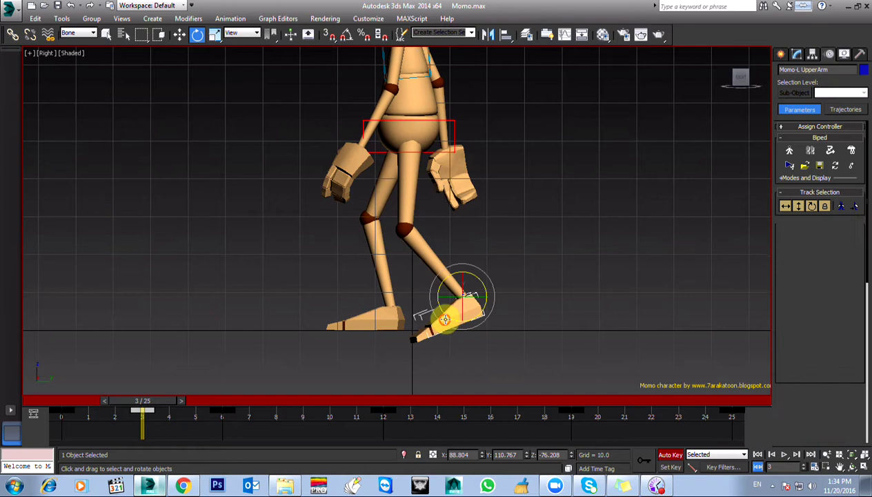
left_click_drag(456, 303, 431, 348)
key("w")
left_click_drag(472, 289, 482, 253)
Raise the left foot at frame 3 to a Z position of about 18.86 in the front view.
key("f")
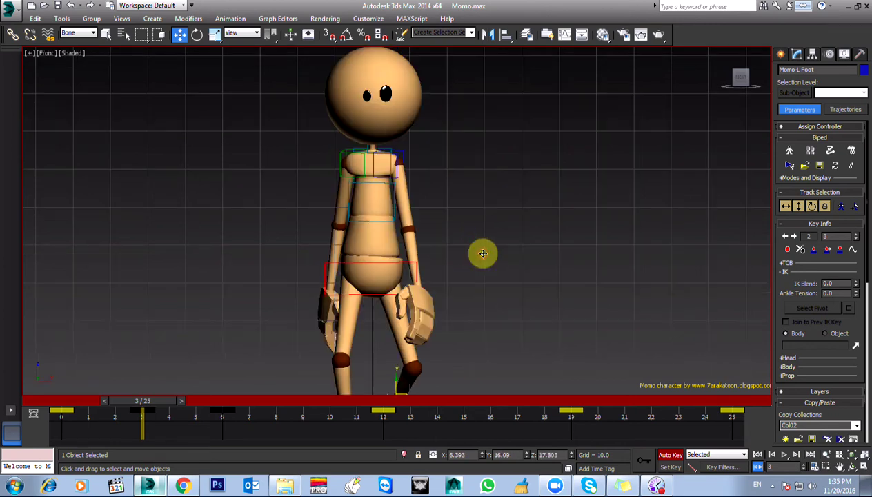
scroll(465, 190, "up", 3)
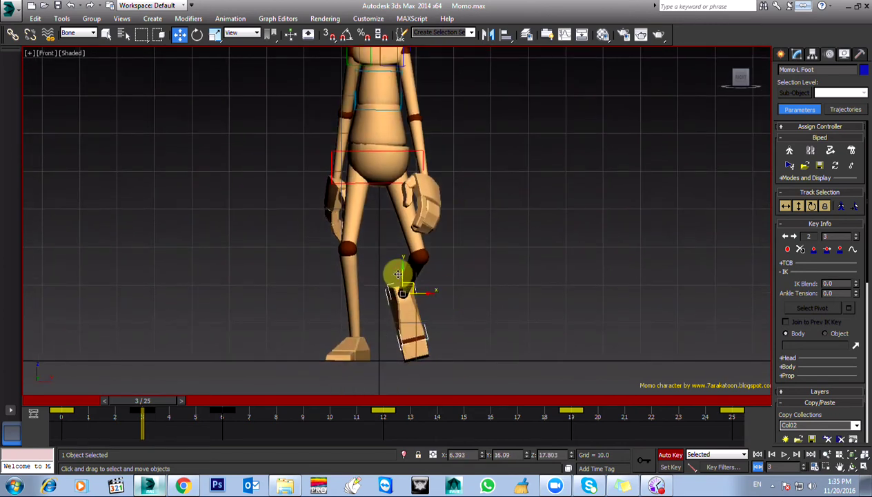
left_click_drag(401, 270, 401, 266)
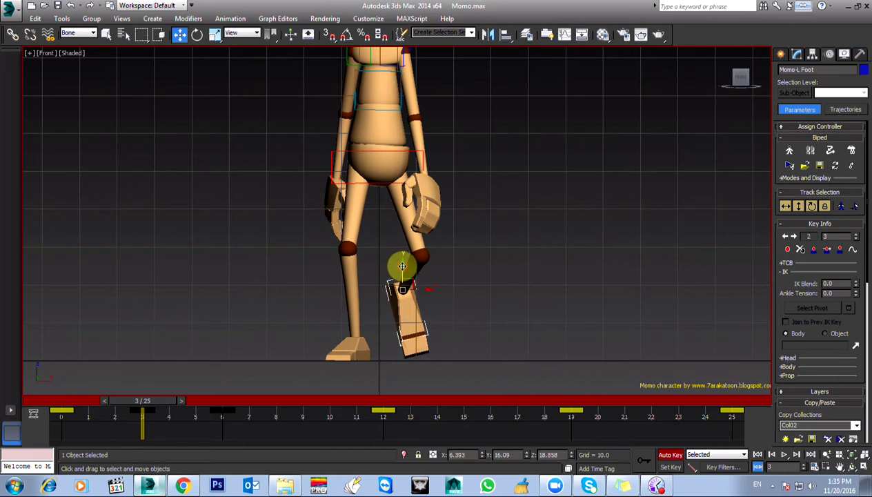
Step between the keys at frames 0, 3 and 6 in the left view to examine the left foot's motion.
key("l")
scroll(403, 283, "down", 2)
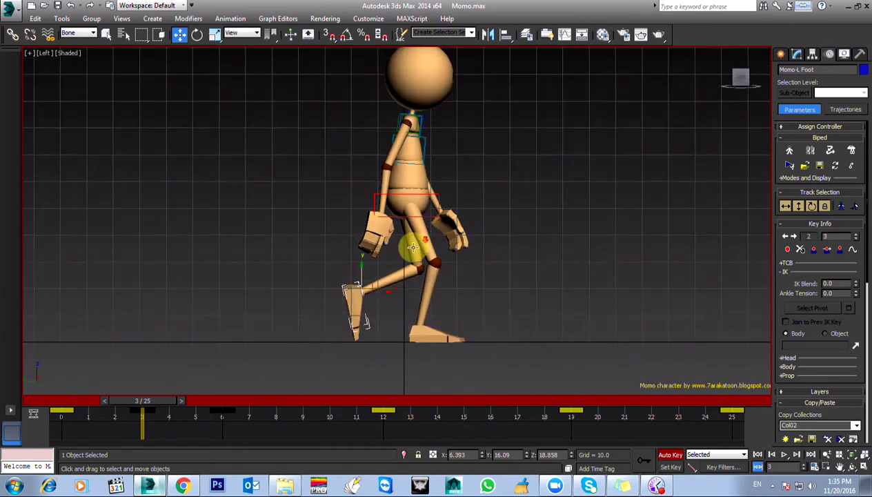
key("comma")
key("period")
key("comma")
key("period")
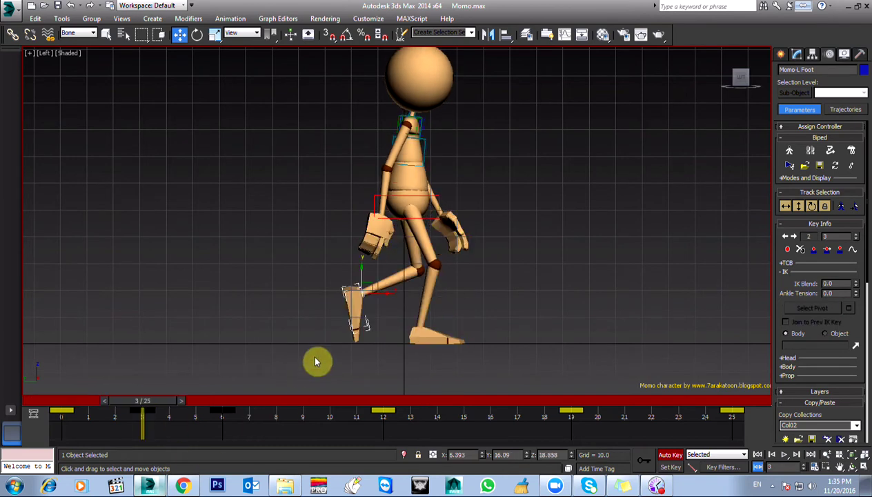
key("comma")
key("period")
key("comma")
key("period")
key("period")
key("comma")
key("period")
Reposition the left foot at frame 6 by moving it forward and back about 3.09 units.
left_click_drag(391, 297, 411, 299)
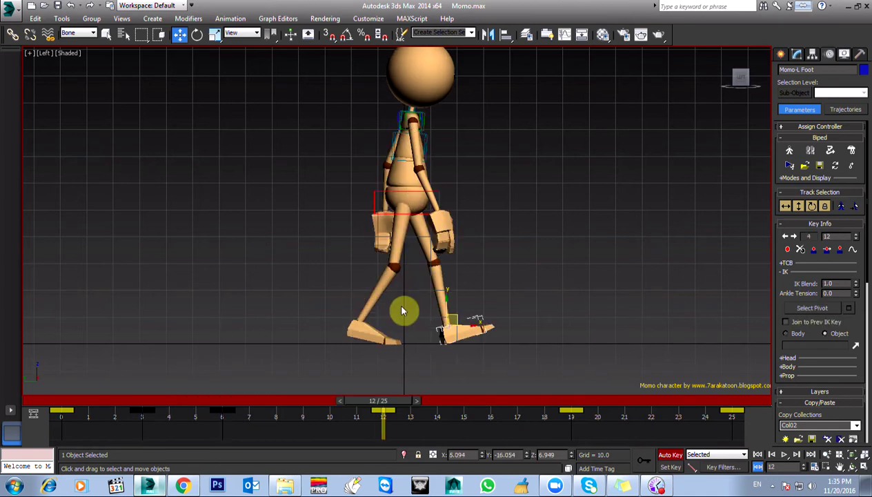
key("comma")
left_click_drag(410, 295, 402, 298)
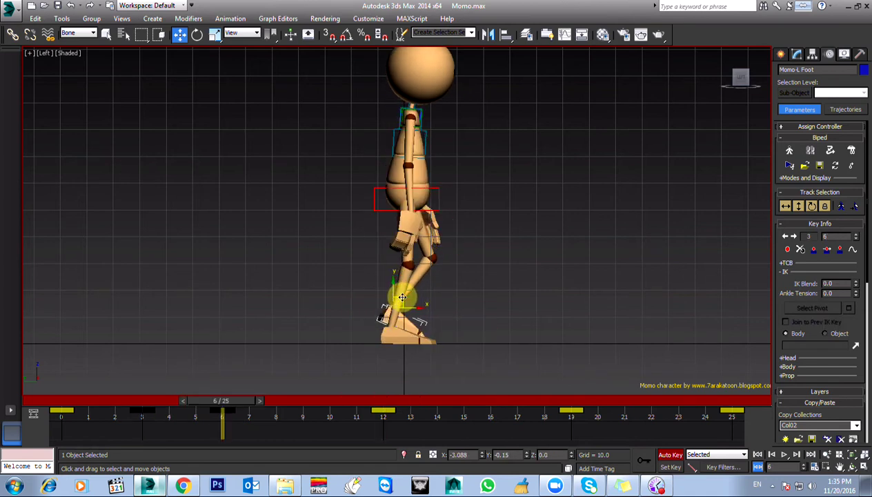
Step back and forth through the keys between frames 0 and 12 to examine the left foot's swing.
key("comma")
key("period")
key("period")
key("comma")
key("comma")
key("comma")
key("period")
key("period")
key("period")
key("comma")
key("comma")
key("comma")
key("period")
key("comma")
key("period")
key("comma")
key("period")
key("comma")
key("period")
key("comma")
key("period")
key("period")
key("period")
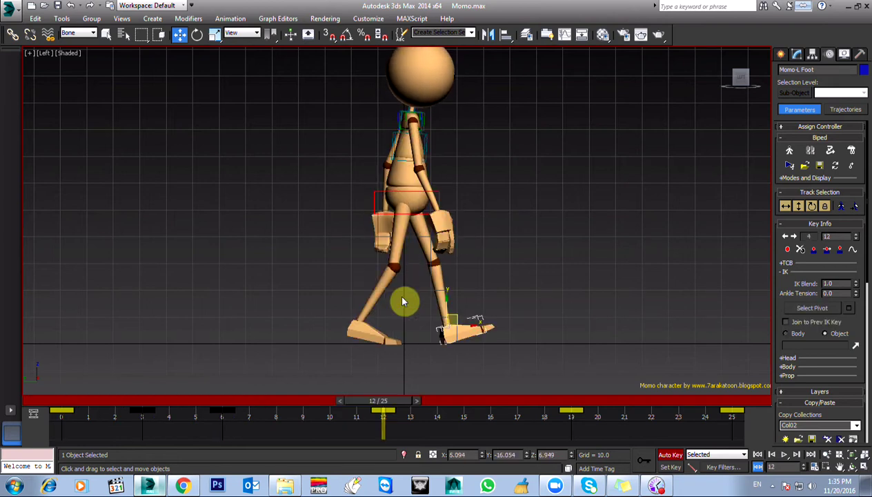
Set a key on all body parts of the biped at frame 9, and select its root.
left_click(307, 429)
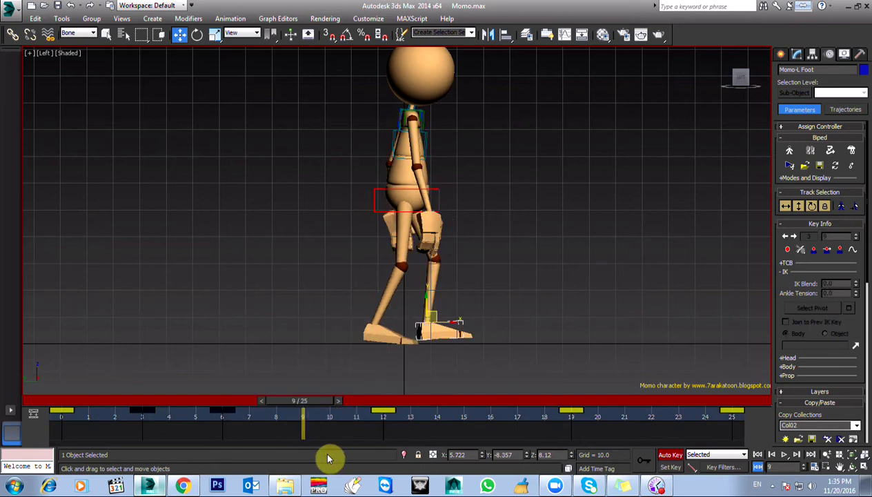
middle_click_drag(338, 166, 328, 194)
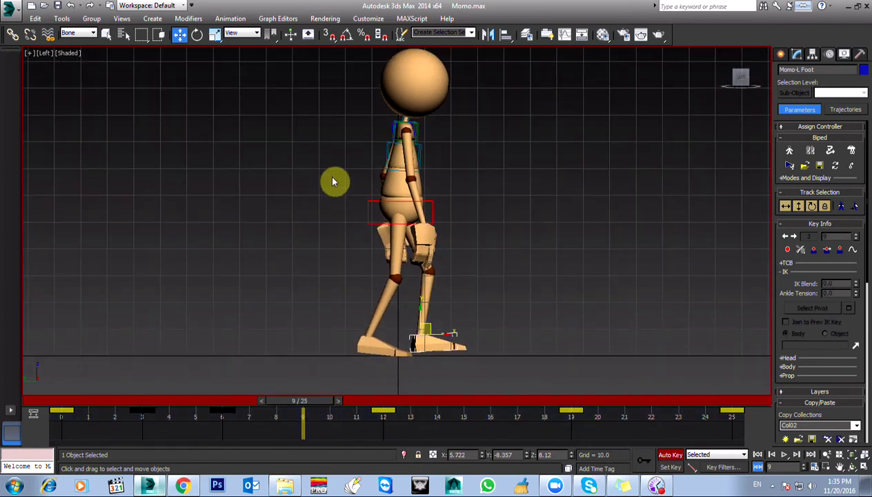
left_click(390, 214)
left_click_drag(344, 69, 461, 358)
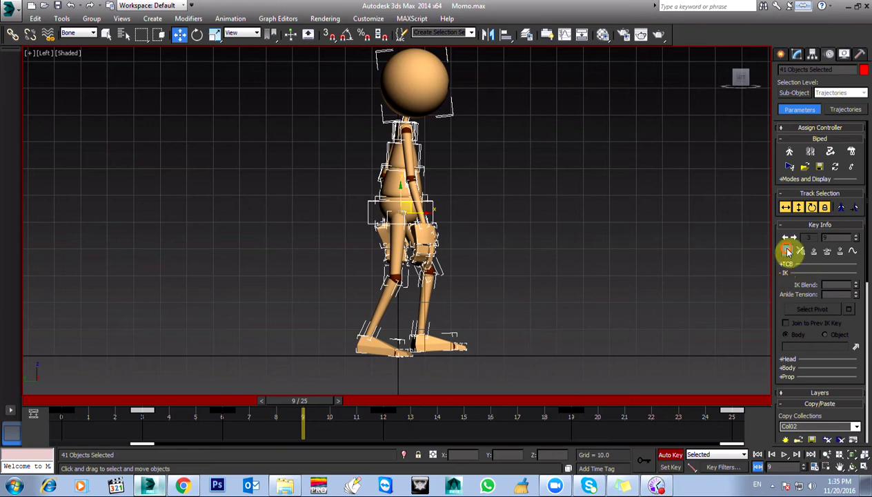
left_click(786, 208)
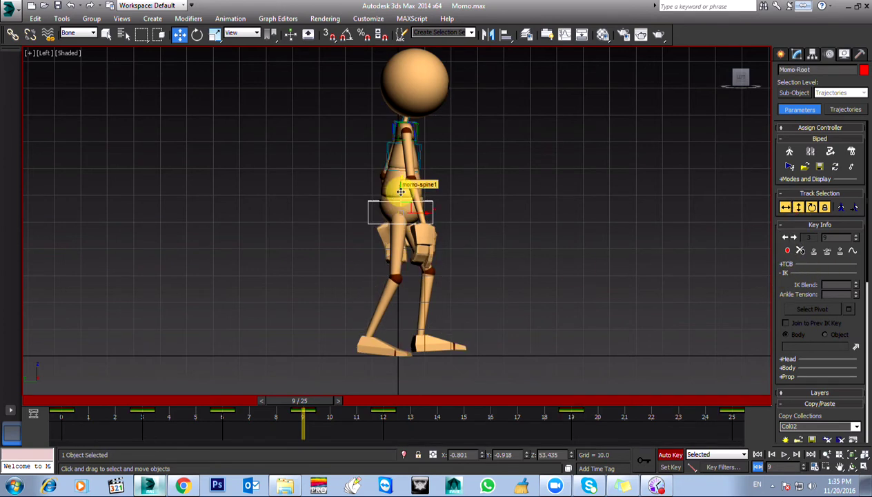
Try rotating the right foot at frame 9, and frame it in wireframe in the perspective view.
left_click(367, 342)
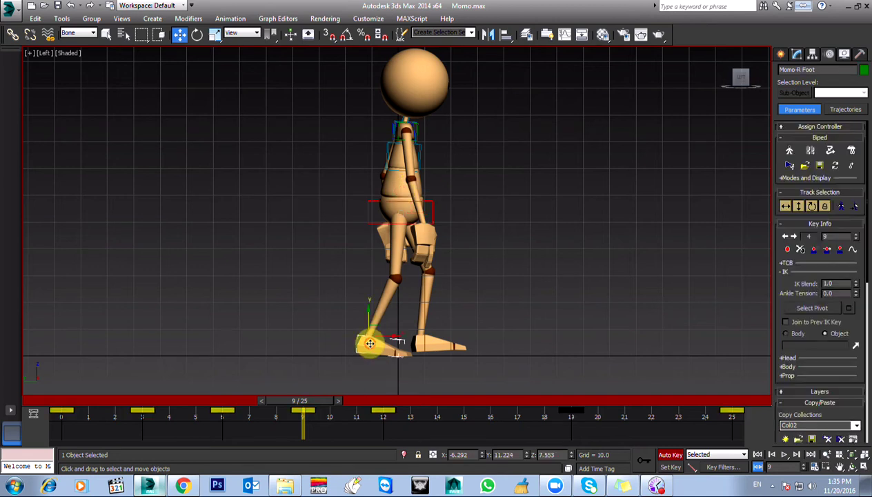
key("e")
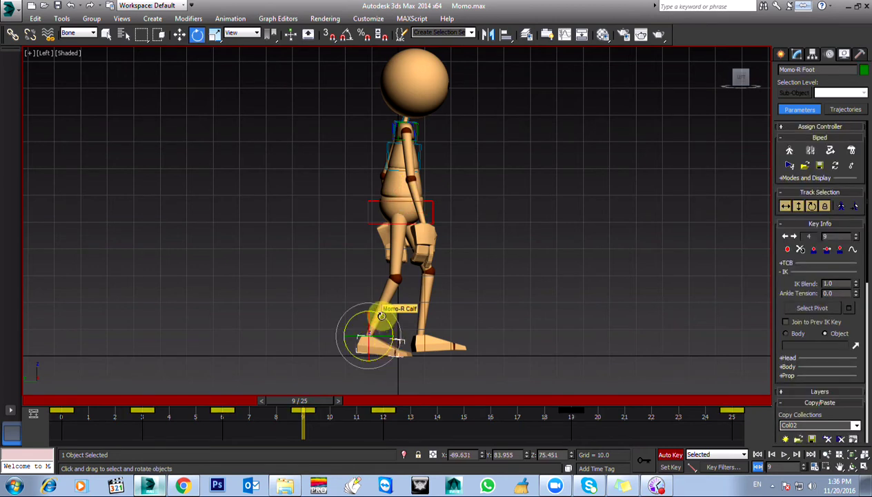
left_click_drag(384, 309, 384, 319)
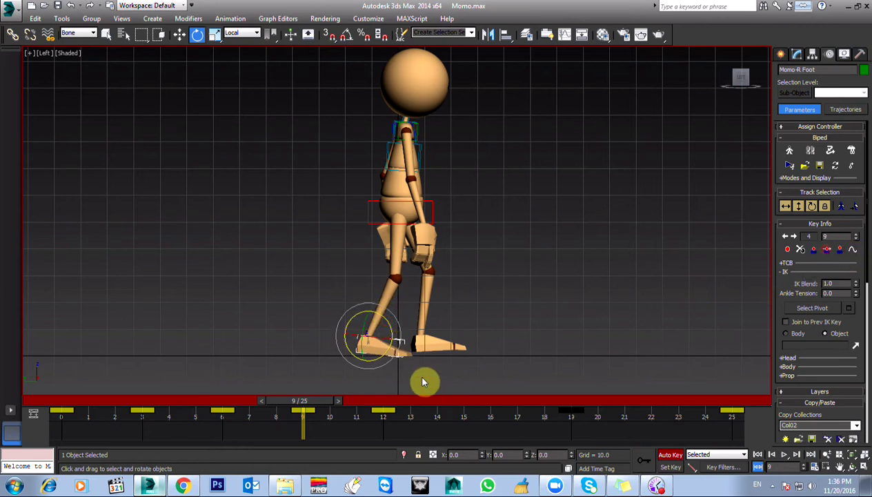
key("p")
key("z")
key("F3")
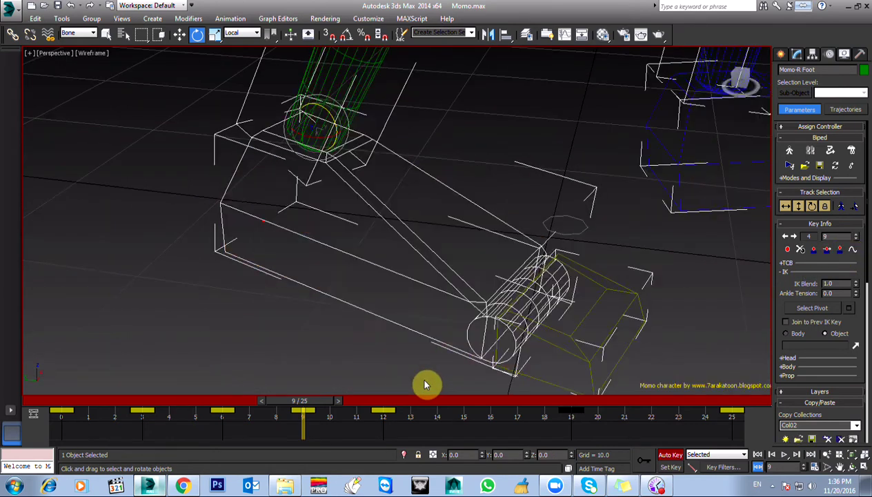
Check the right foot's pivot points and, in the left view, rotate the pelvis about 2 degrees at frame 9.
left_click(813, 308)
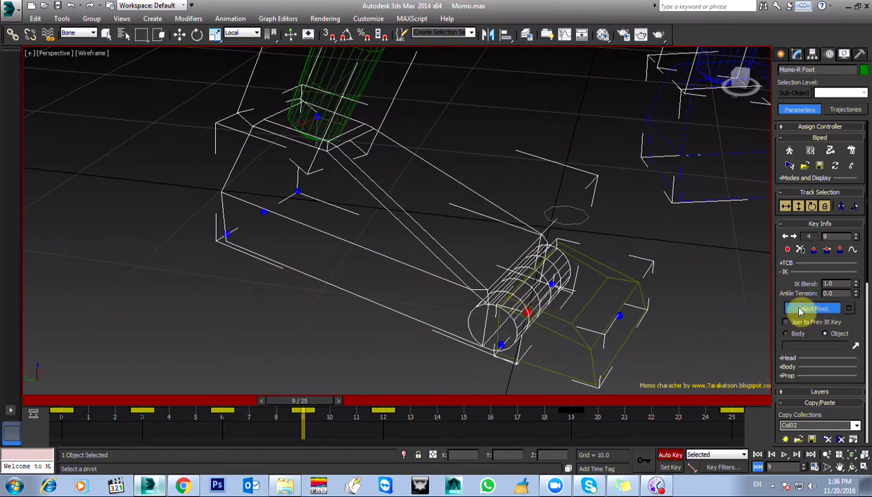
left_click(803, 308)
key("l")
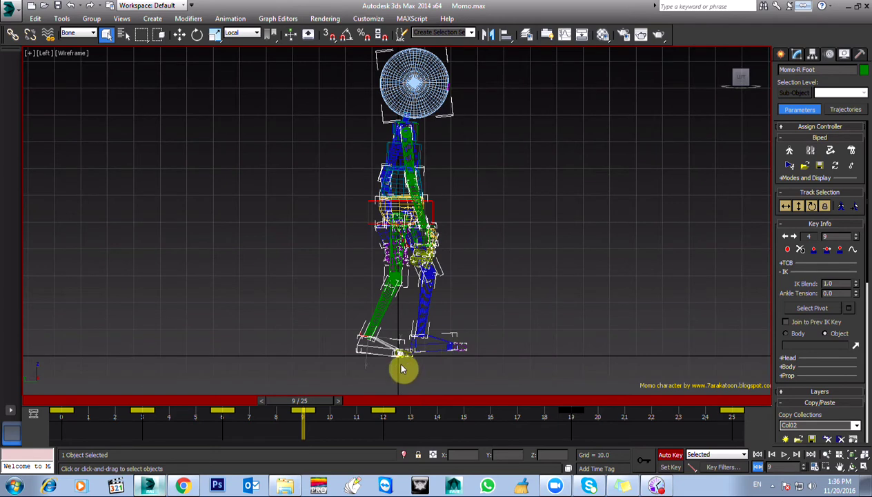
scroll(401, 364, "up", 3)
scroll(414, 290, "up", 2)
key("e")
left_click_drag(390, 278, 390, 277)
middle_click_drag(408, 237, 418, 273)
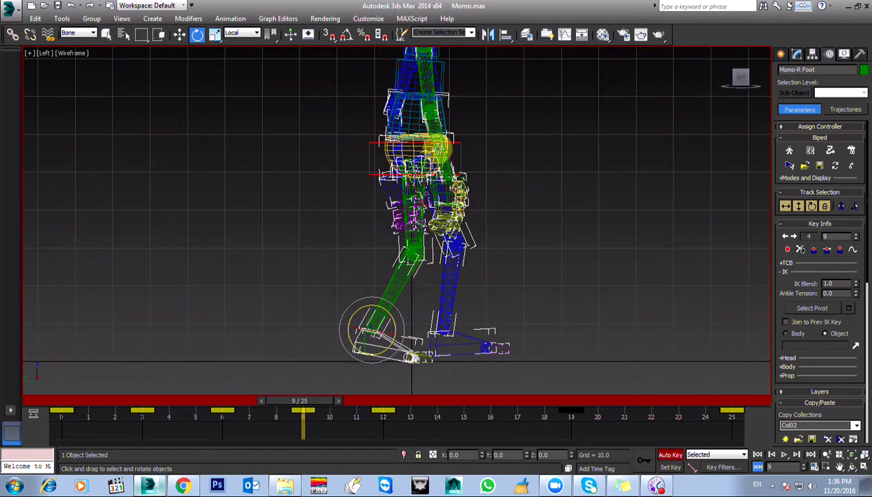
left_click(408, 149)
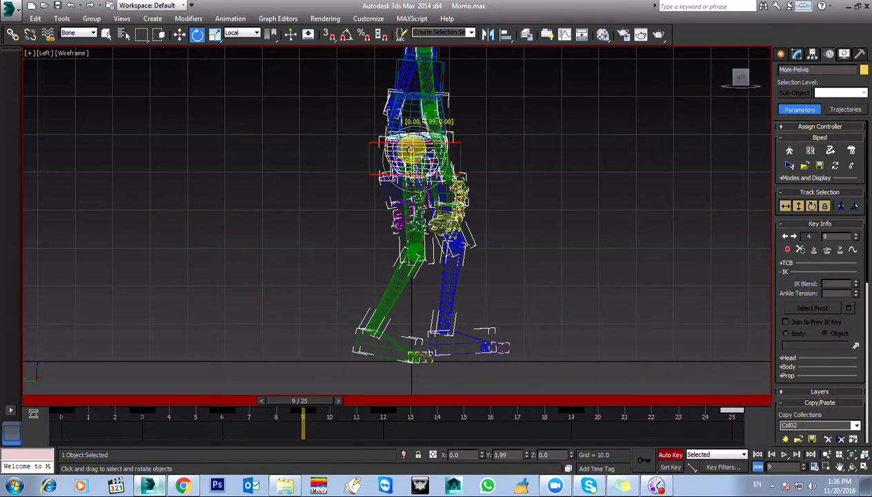
Move the left foot forward at frame 9, comparing its pose with the keys at frames 6 and 12.
left_click(469, 343)
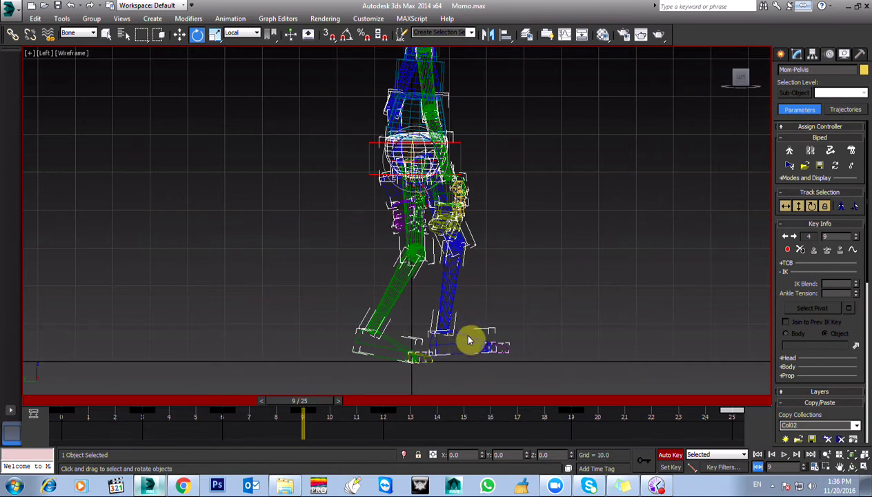
key("w")
left_click(452, 321)
left_click_drag(452, 322, 461, 307)
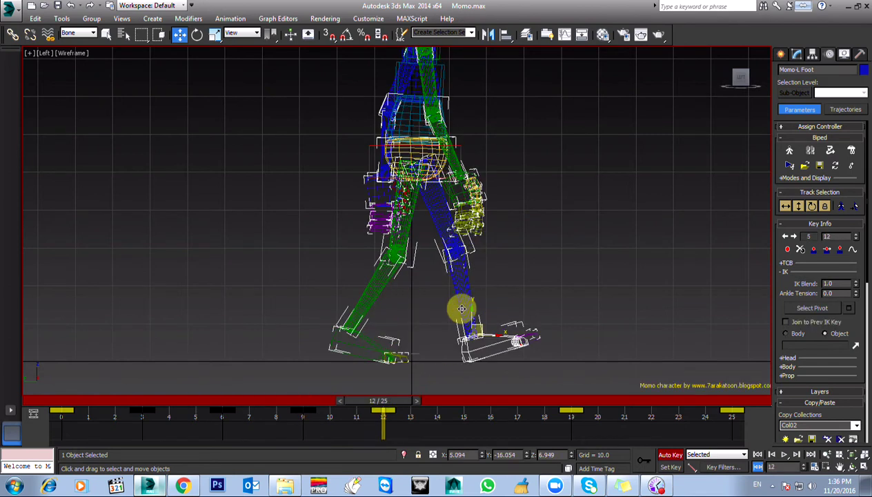
left_click_drag(461, 307, 474, 309)
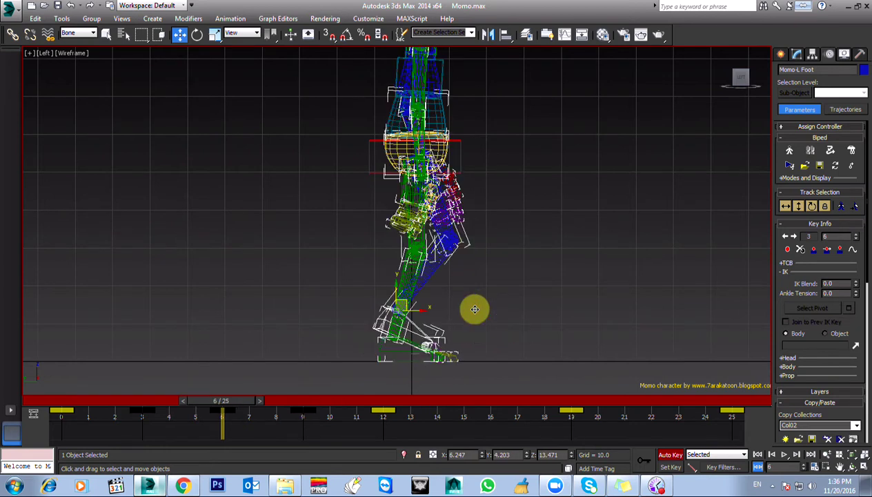
key(".")
Tilt the left foot so its toes point slightly upward at frame 9 and fine-tune its position.
left_click_drag(478, 317, 476, 316)
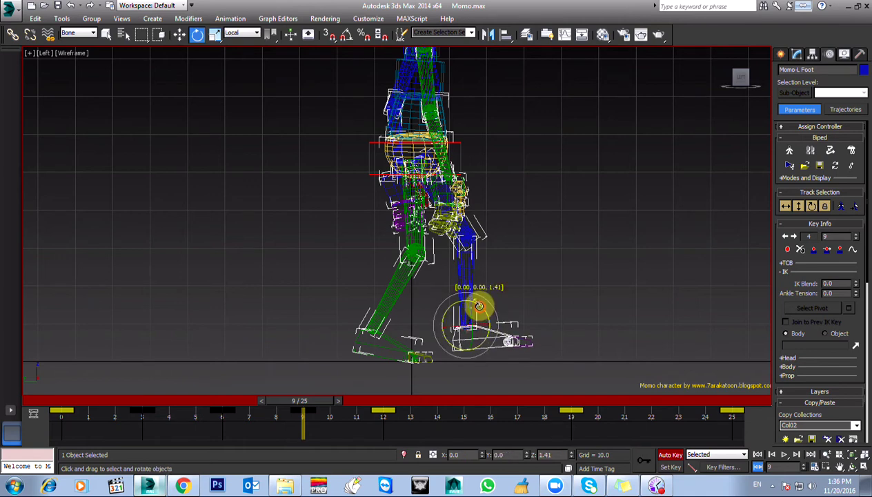
key("w")
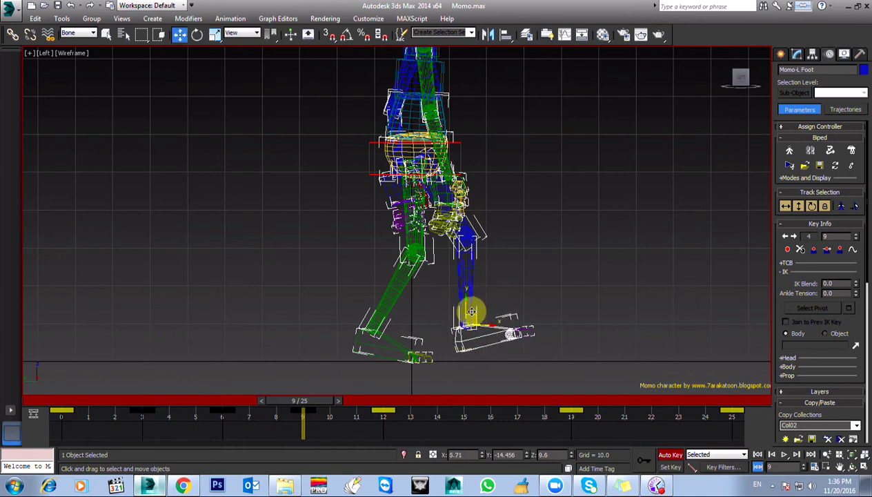
left_click_drag(467, 309, 465, 306)
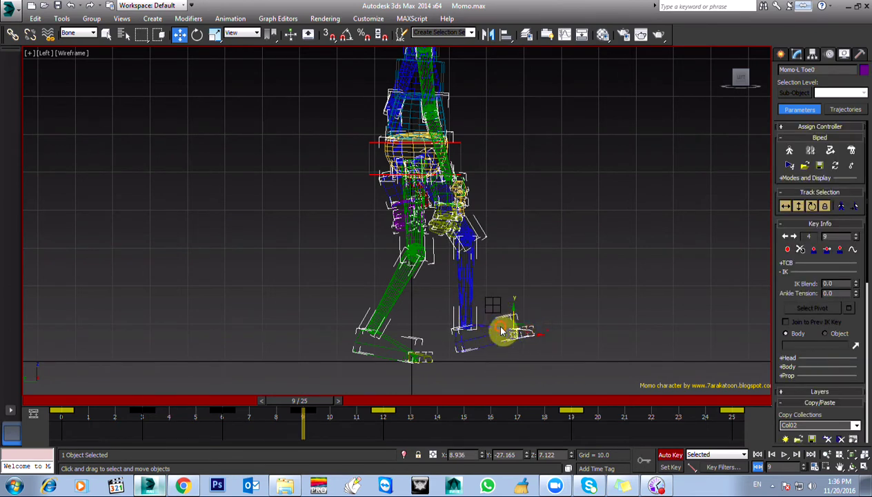
Examine the left foot and toe motion by stepping back and forth through the frames around frame 9.
key("e")
key("comma")
key("period")
key("comma")
key("period")
key("period")
key("comma")
key("period")
key("comma")
key("comma")
key("comma")
key("comma")
key("period")
key("period")
key("period")
key("period")
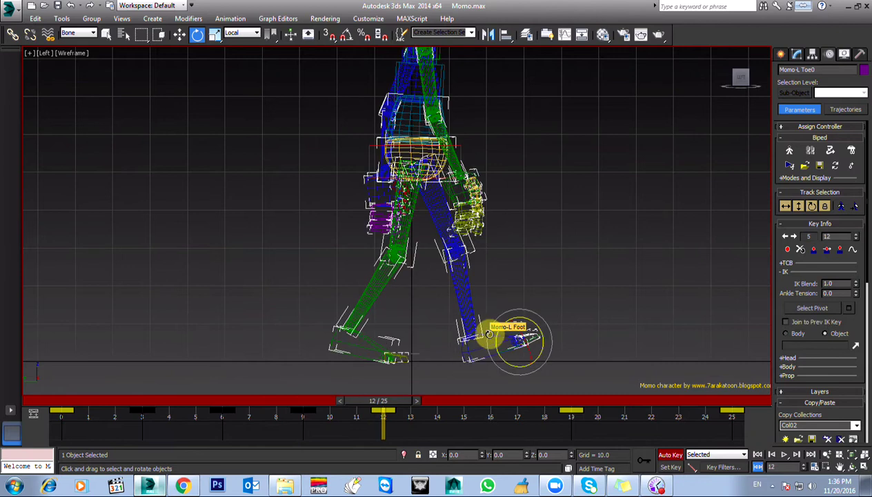
Select the biped's vertical body track and raise the root at frame 9 to a Z height of about 55.16.
left_click(799, 206)
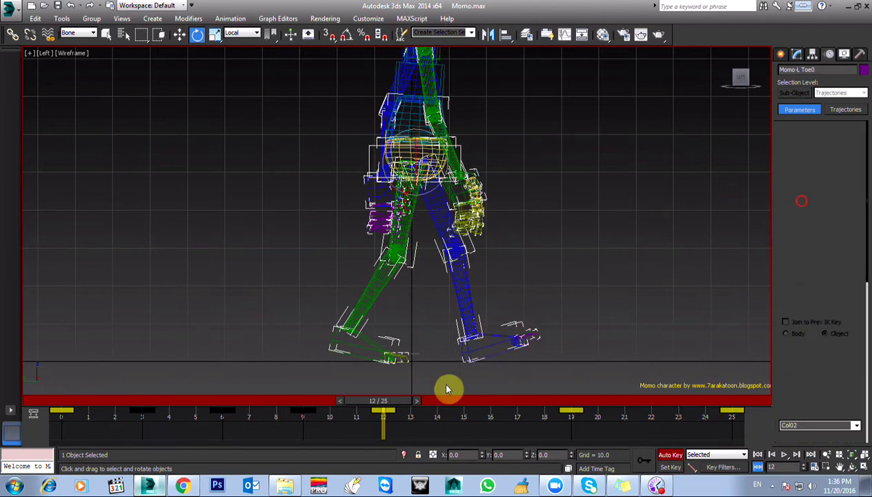
right_click(312, 425)
left_click(312, 415)
key("w")
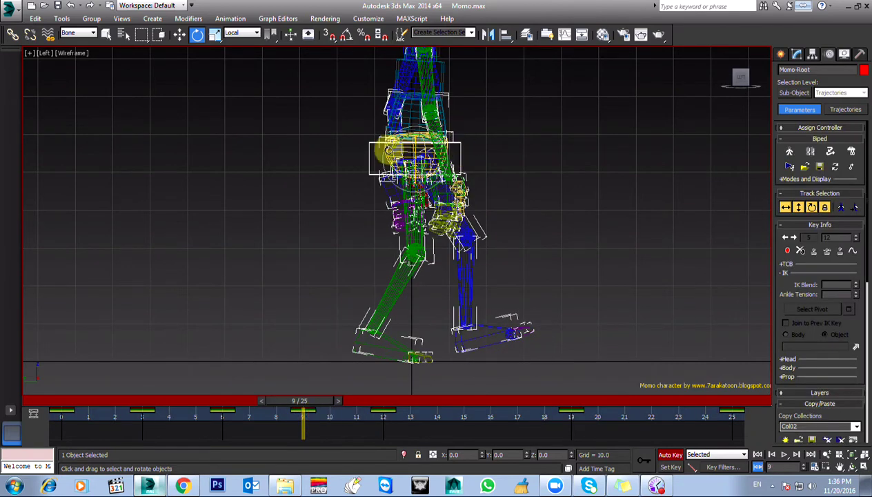
left_click_drag(414, 139, 417, 130)
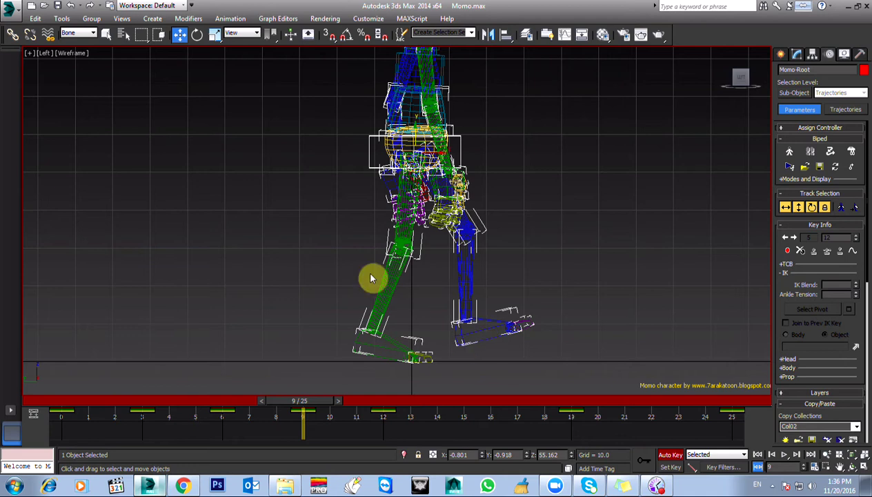
Move the left foot slightly back and down at frame 9, to about Y -12.98 and Z 10.06, and scrub the motion between frames 3 and 9.
left_click(487, 340)
left_click_drag(477, 311, 476, 315)
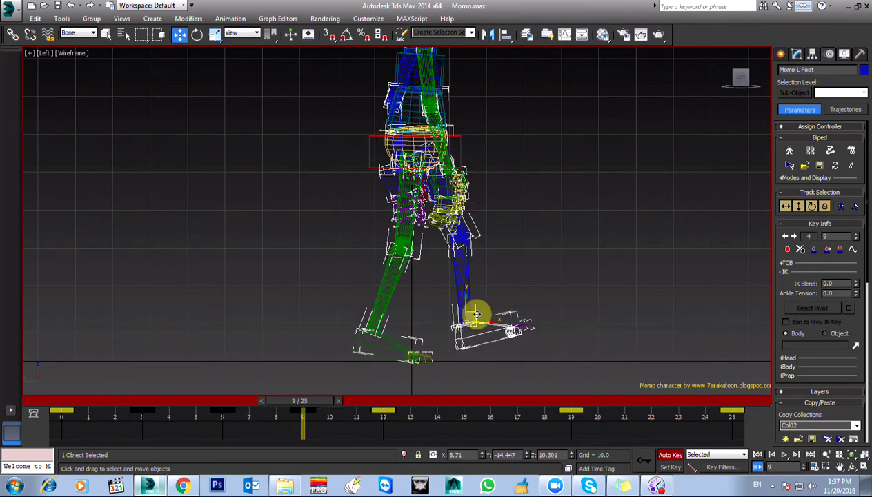
left_click_drag(475, 314, 470, 314)
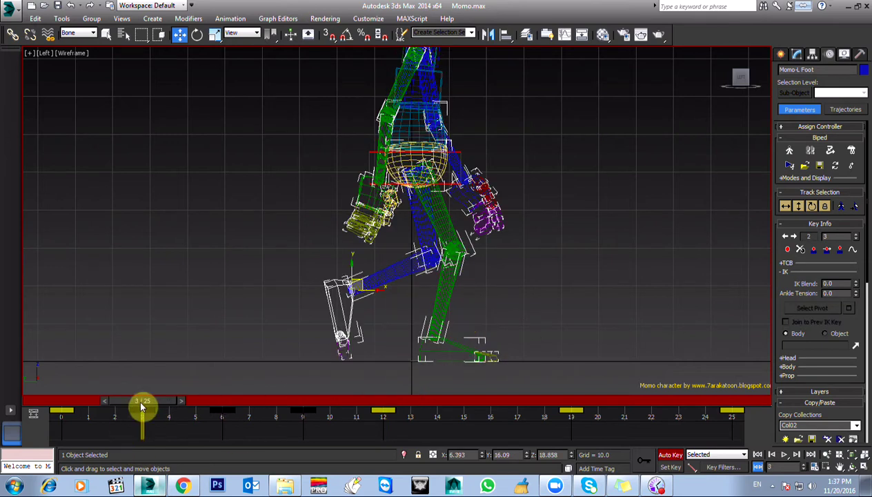
left_click_drag(141, 404, 302, 419)
key("w")
middle_click_drag(345, 311, 407, 198, "alt")
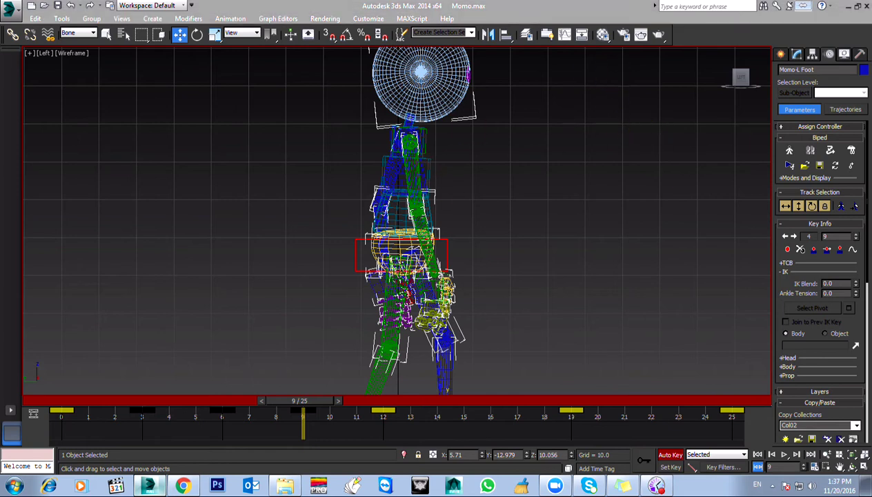
Show the character shaded and rotate the lowest spine bone about 1 degree at frame 9 in the left view.
key("F3")
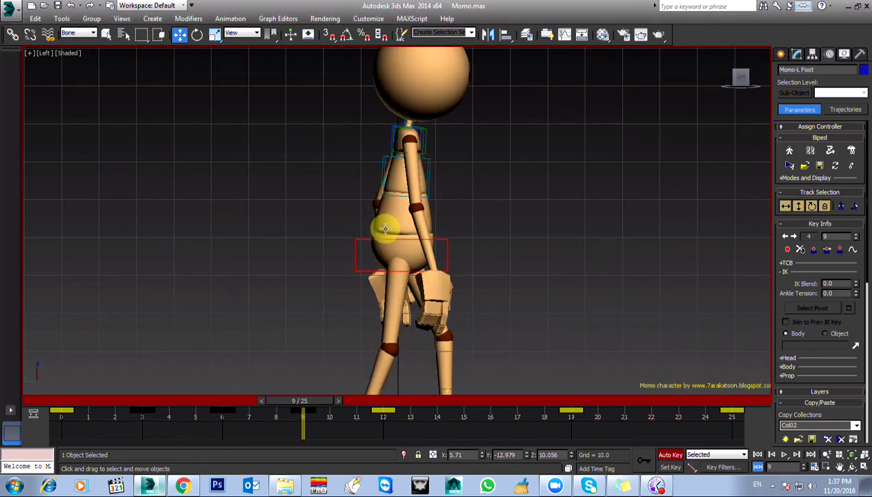
left_click(385, 223)
scroll(380, 239, "down", 2)
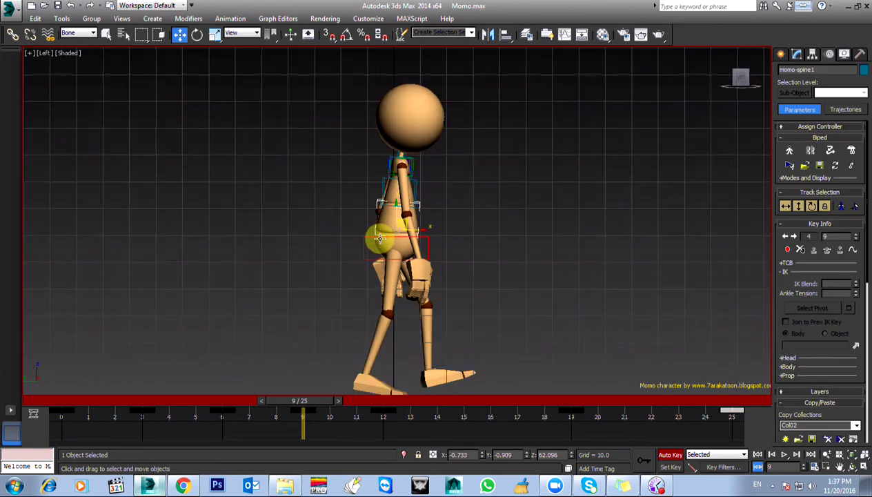
key("f")
scroll(381, 242, "down", 2)
key("e")
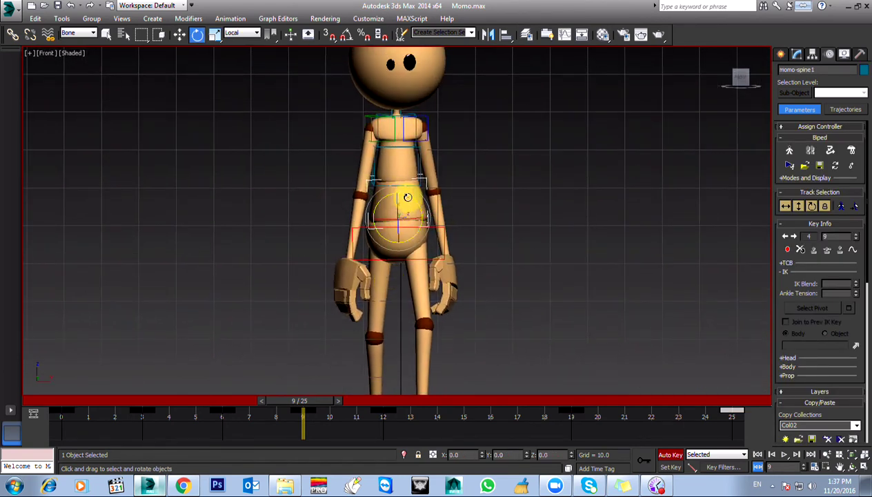
key("l")
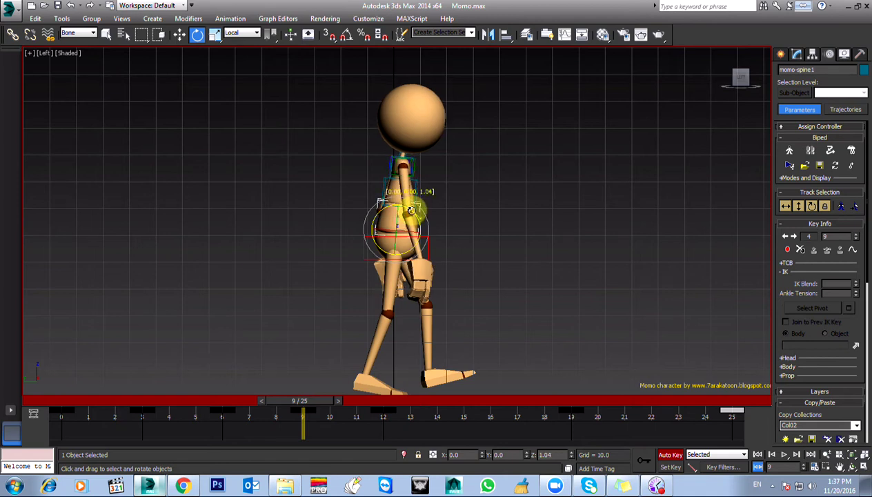
Rotate the middle and upper spine bones slightly at frame 9.
left_click(415, 188)
left_click_drag(417, 180, 414, 165)
key("p")
middle_click_drag(430, 218, 434, 160, "alt")
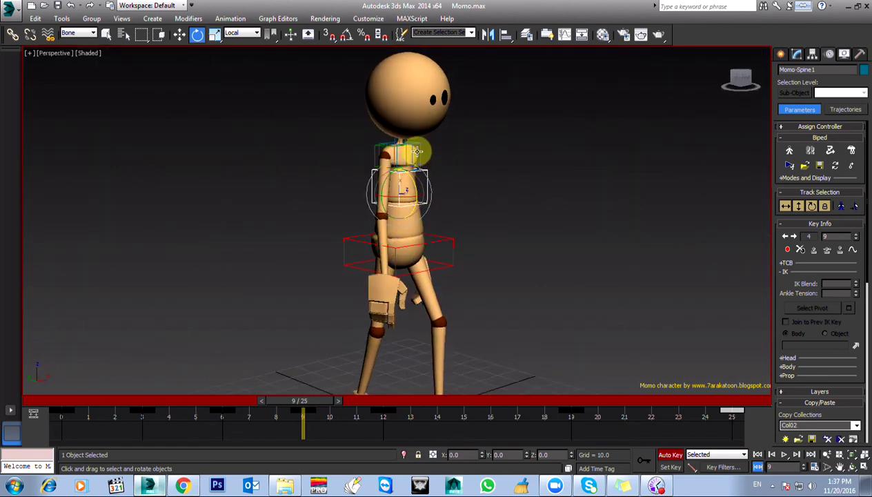
left_click(412, 152)
left_click_drag(412, 150, 414, 185)
key("l")
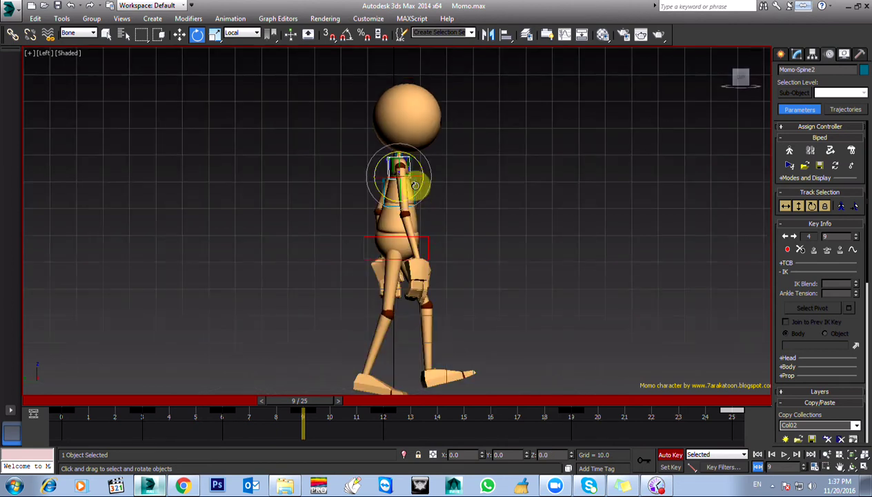
Adjust the rotation of the head and neck at frame 9, checking the motion with playback and scrubbing.
left_click(419, 131)
left_click_drag(412, 130, 413, 131)
key("slash")
key("Escape")
key("comma")
key("comma")
left_click_drag(137, 407, 297, 423)
key("e")
key("q")
key("e")
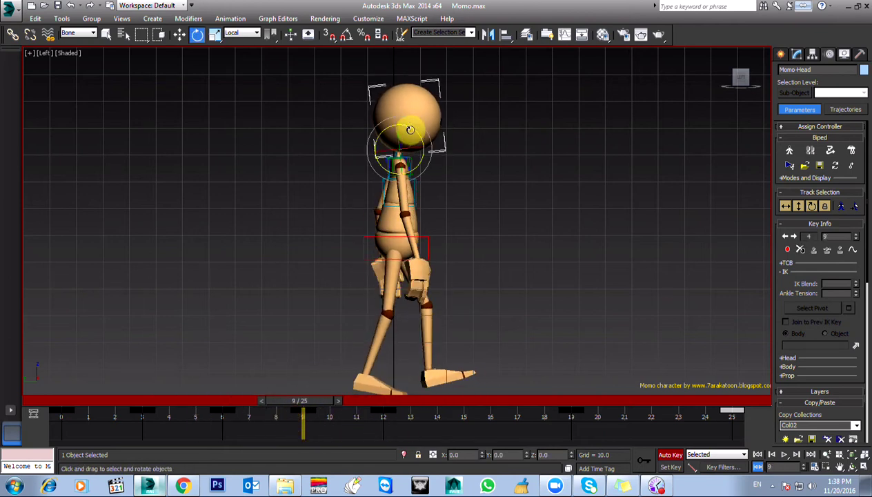
left_click(390, 159)
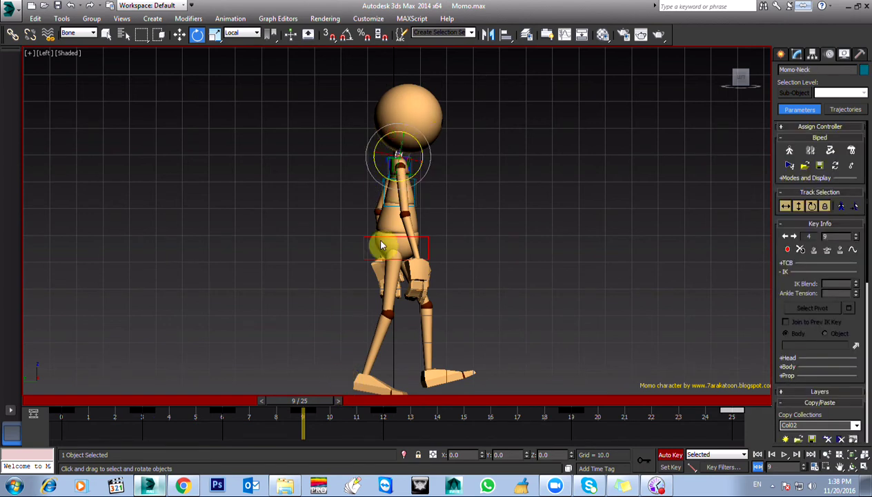
Adjust the rotation of the right hand and upper arm at frame 9, using frame 6 as a comparison.
left_click(405, 202)
left_click_drag(297, 408, 218, 431)
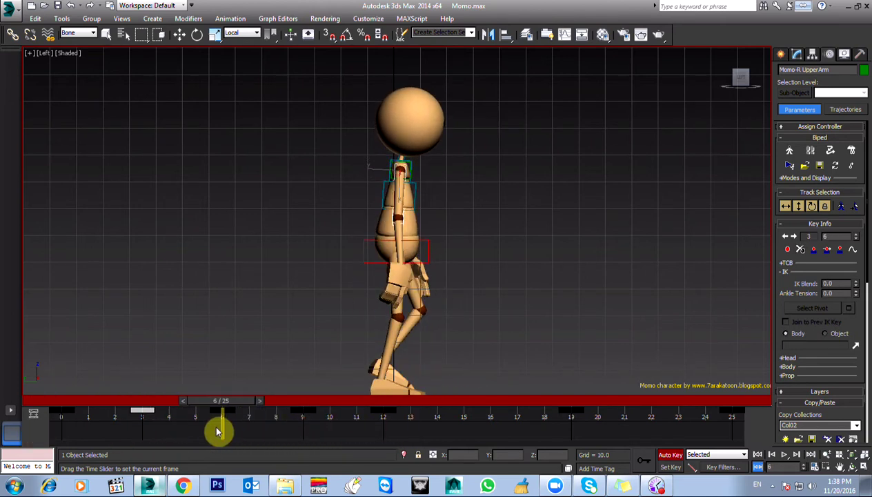
key("e")
left_click(308, 403)
left_click(419, 272)
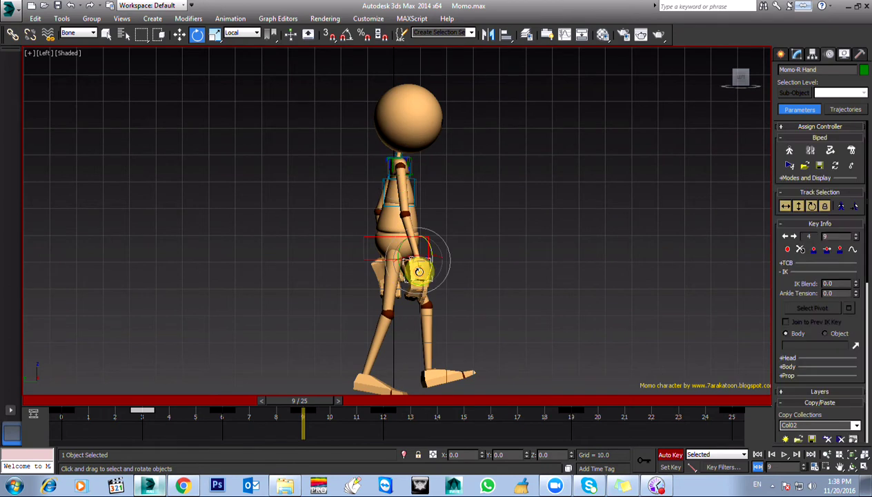
left_click(401, 245)
left_click_drag(398, 238, 397, 240)
left_click(391, 192)
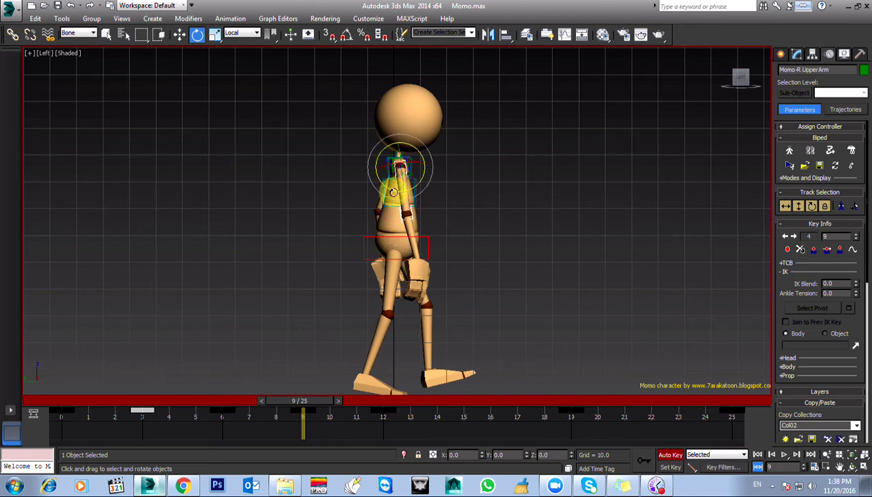
Swing the right upper arm slightly backward at frame 6 and review the walk by playing and scrubbing it.
left_click_drag(298, 401, 216, 426)
key("e")
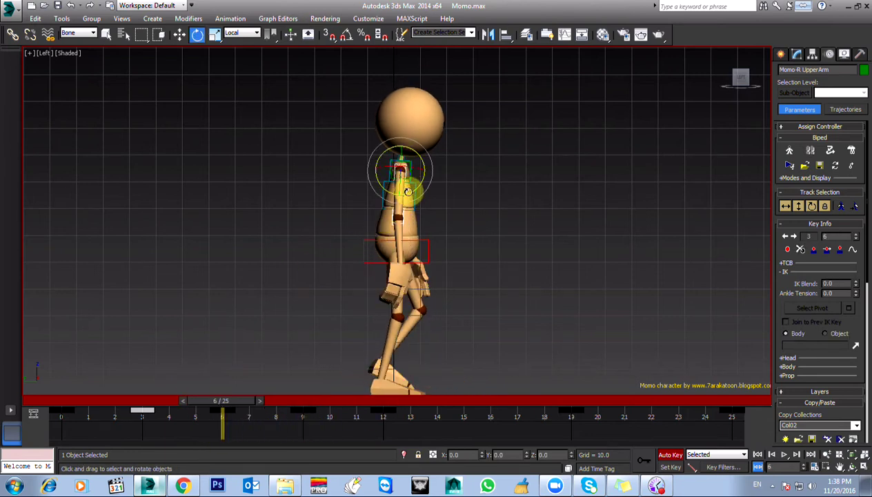
left_click_drag(412, 191, 410, 194)
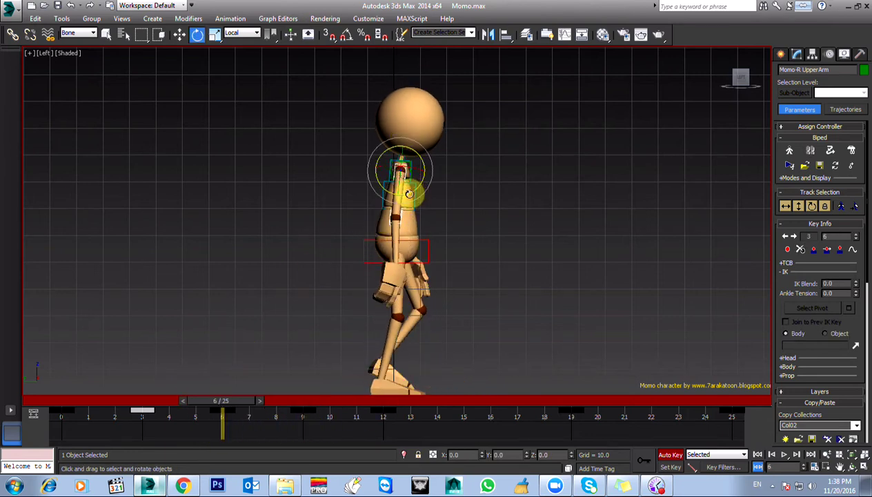
key("/")
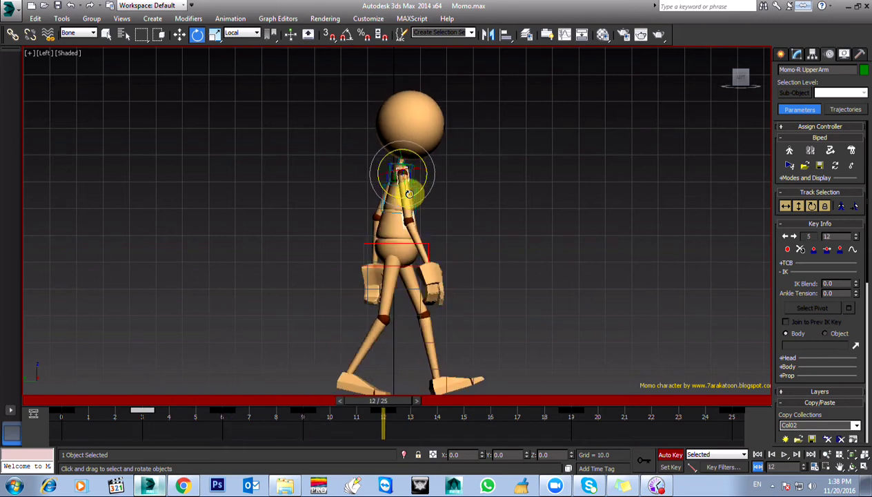
left_click_drag(132, 410, 435, 412)
mouse_move(144, 417)
left_mouse_down()
mouse_move(454, 419)
mouse_move(153, 431)
mouse_move(498, 412)
mouse_move(164, 431)
mouse_move(361, 427)
mouse_move(141, 431)
left_mouse_up()
key("/")
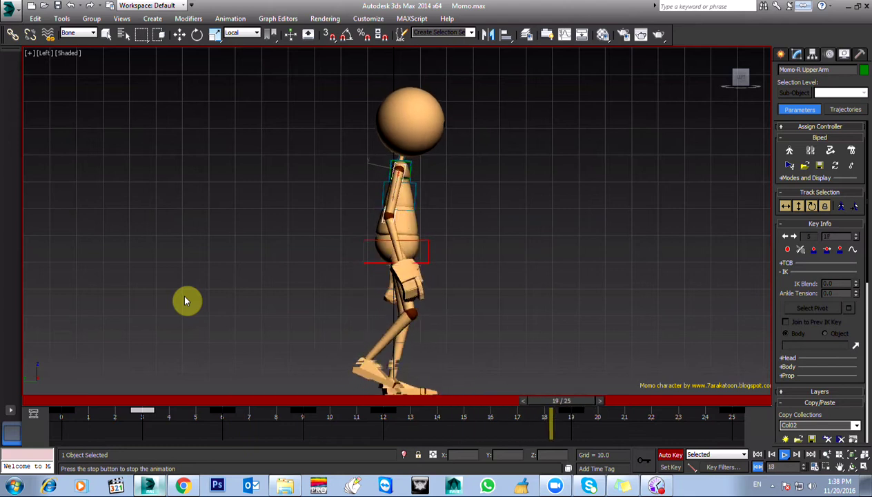
key("/")
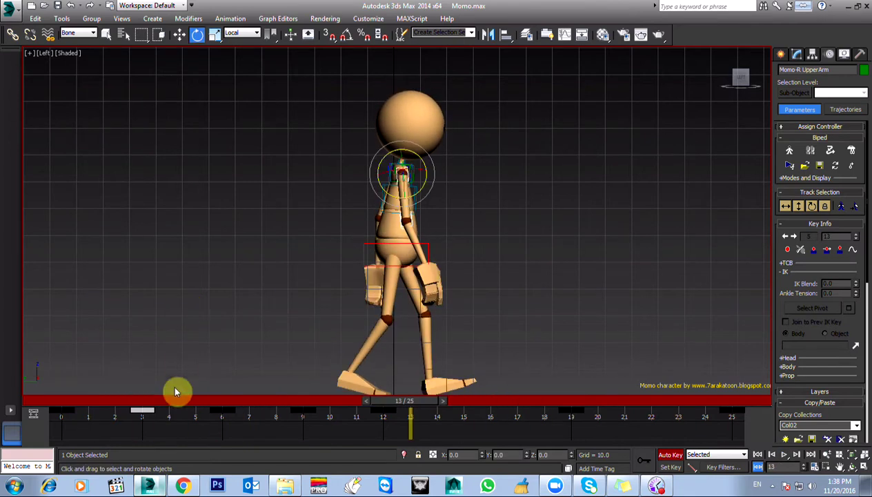
Scrub to frame 9 and adjust the left arm's rotation slightly.
left_click_drag(124, 405, 310, 398)
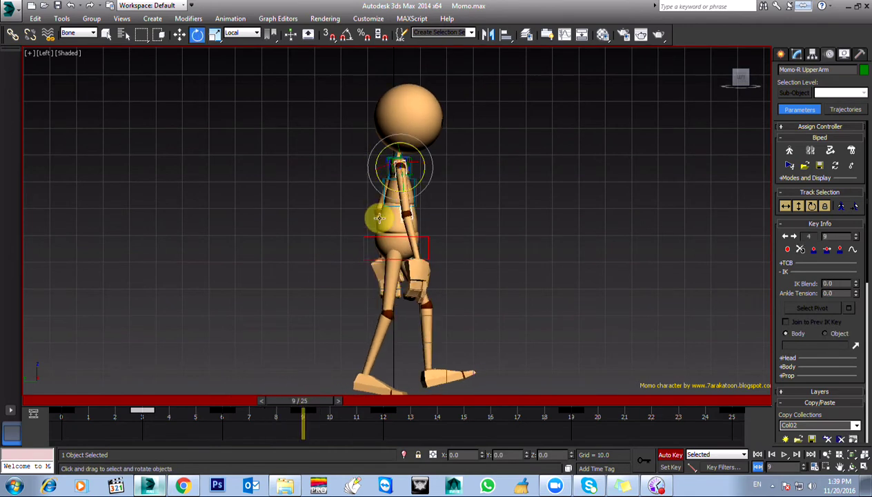
left_click_drag(378, 210, 377, 212)
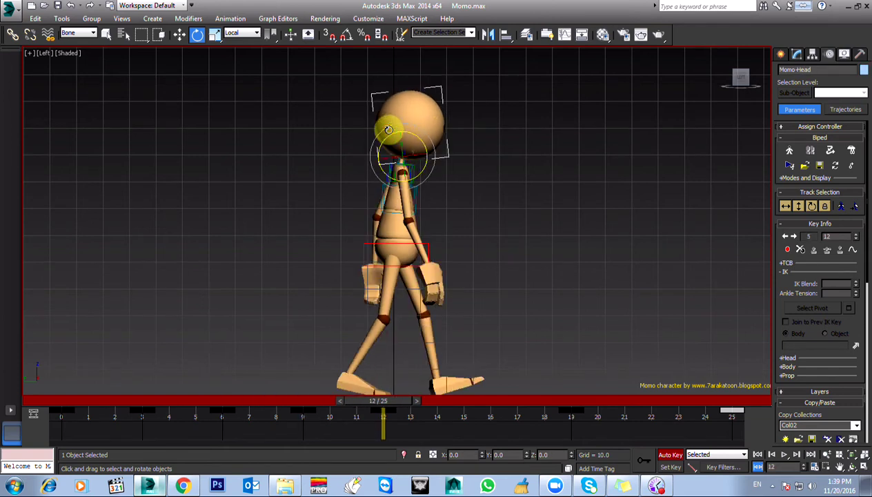
Fine-tune the rotation of the head and spine at frame 9, scrubbing to compare with the neighbouring poses.
left_click_drag(354, 404, 290, 412)
key("e")
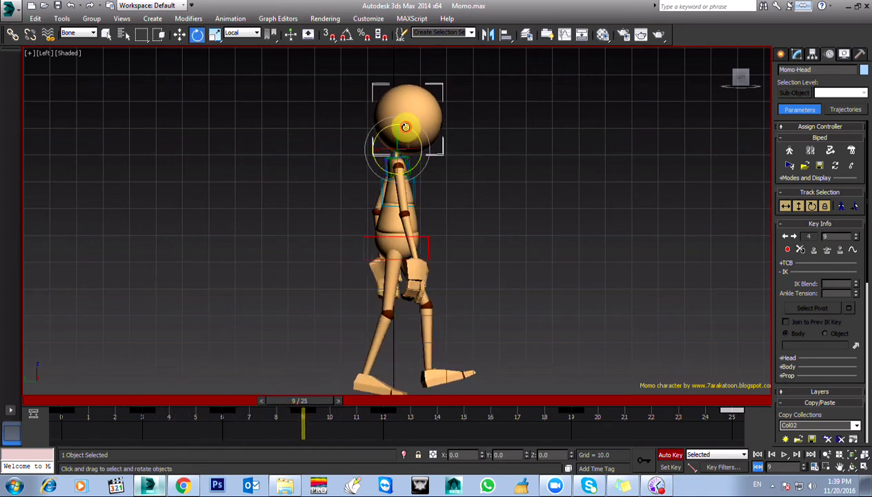
left_click_drag(263, 408, 303, 414)
key("e")
left_click(391, 219)
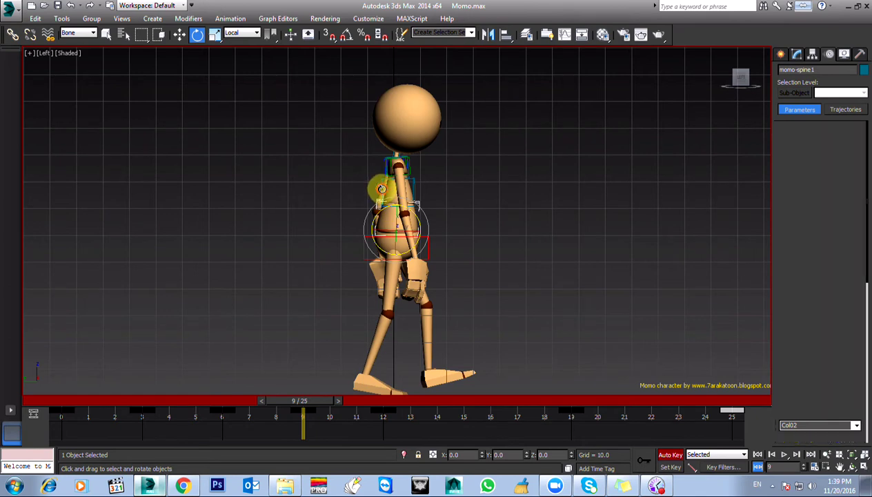
left_click(385, 177)
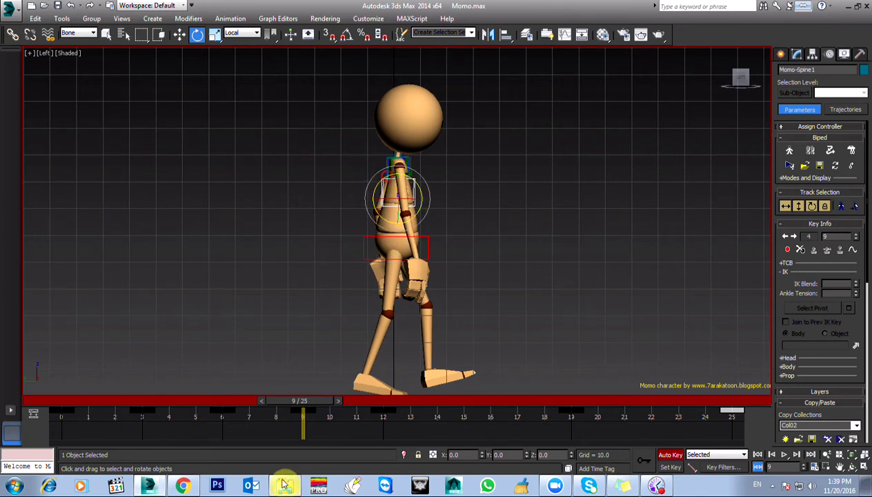
Compare frame 0 with frame 9 and rotate the lower spine forward about 1.76 degrees at frame 9.
left_click_drag(297, 403, 55, 421)
key("e")
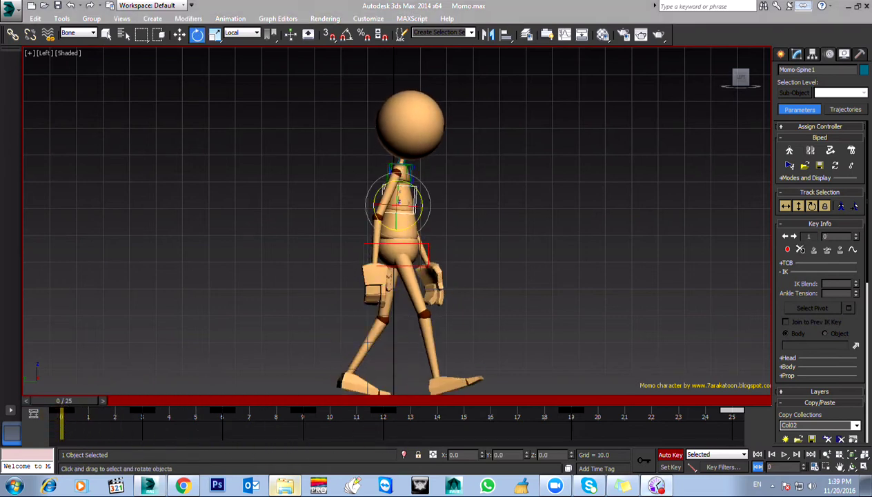
left_click_drag(59, 407, 314, 418)
key("e")
left_click(377, 222)
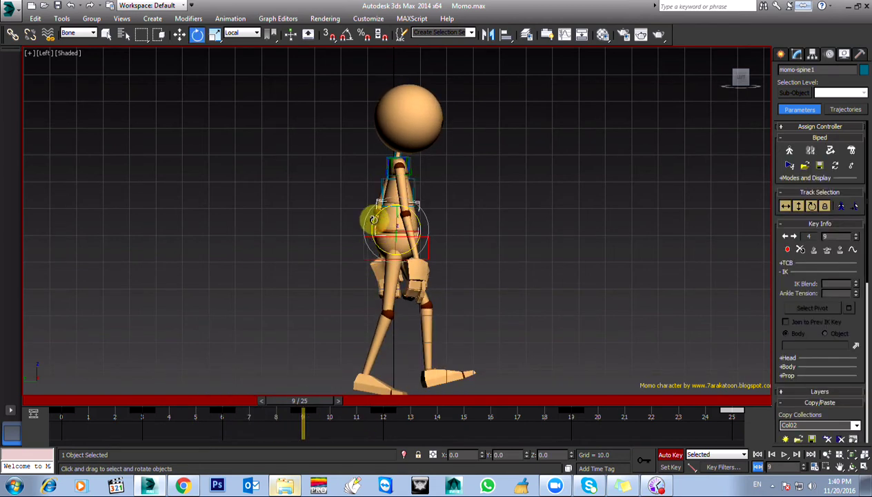
left_click_drag(378, 215, 379, 214)
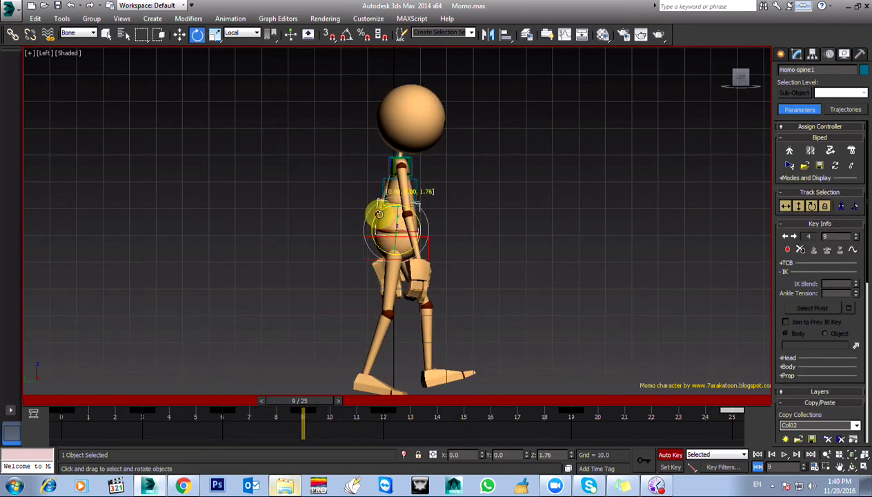
Tilt the biped's root slightly forward at frame 9 using the body rotation track.
left_click(826, 206)
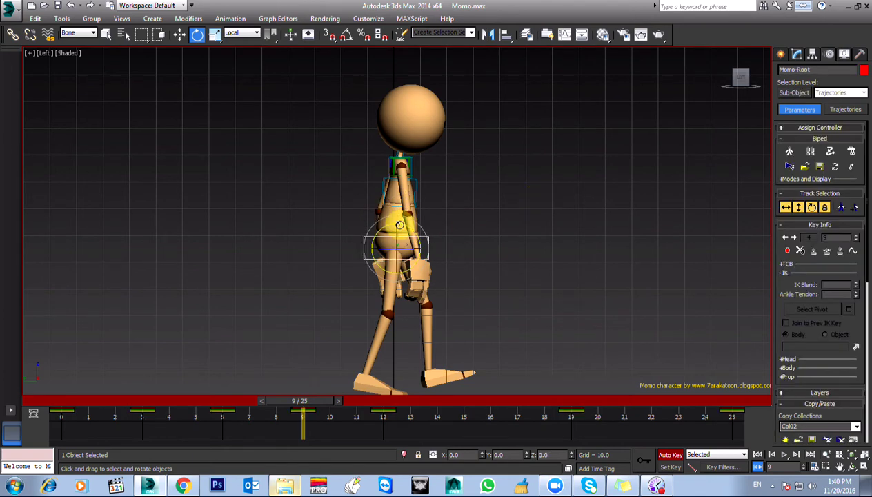
left_click_drag(404, 225, 406, 225)
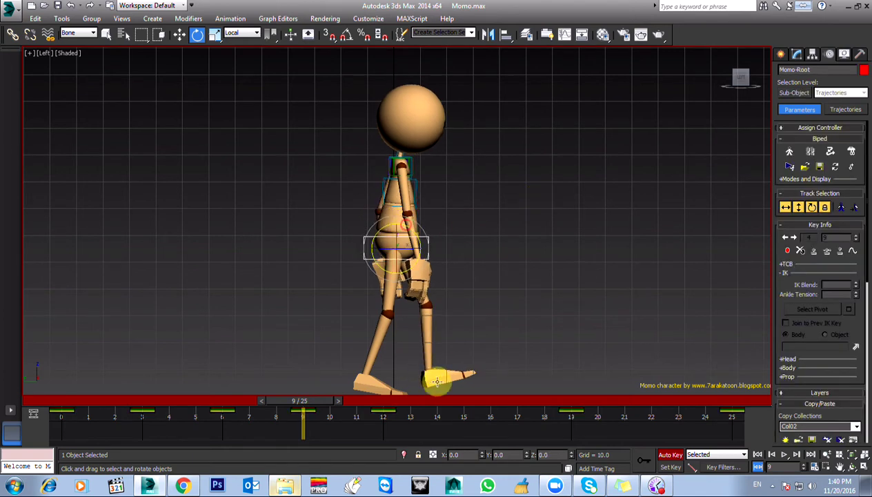
left_click(433, 376)
left_click(799, 208)
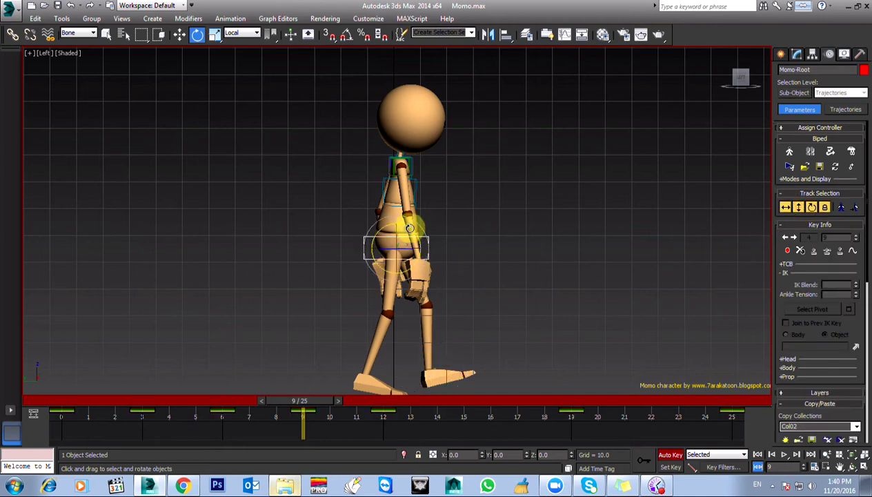
left_click_drag(410, 228, 411, 227)
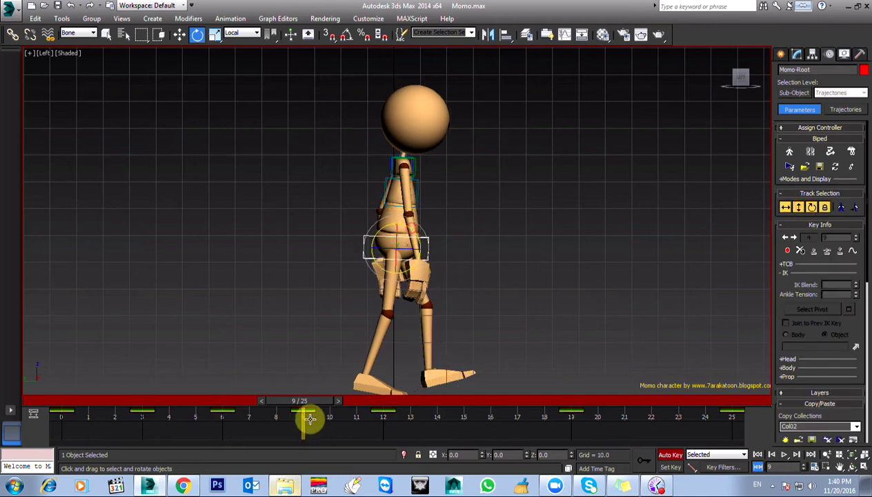
Check the motion around frame 9 and readjust the lower spine's rotation at that frame.
key("period")
key("period")
key("period")
left_click_drag(339, 401, 296, 405)
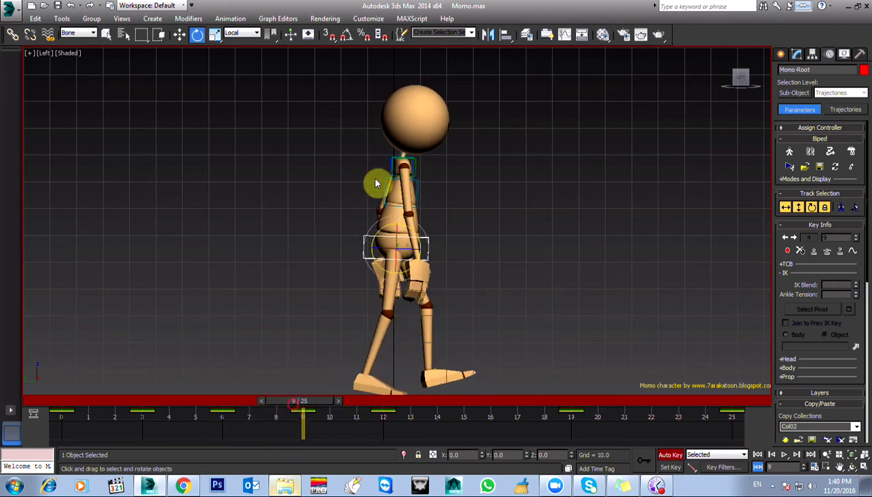
left_click(379, 207)
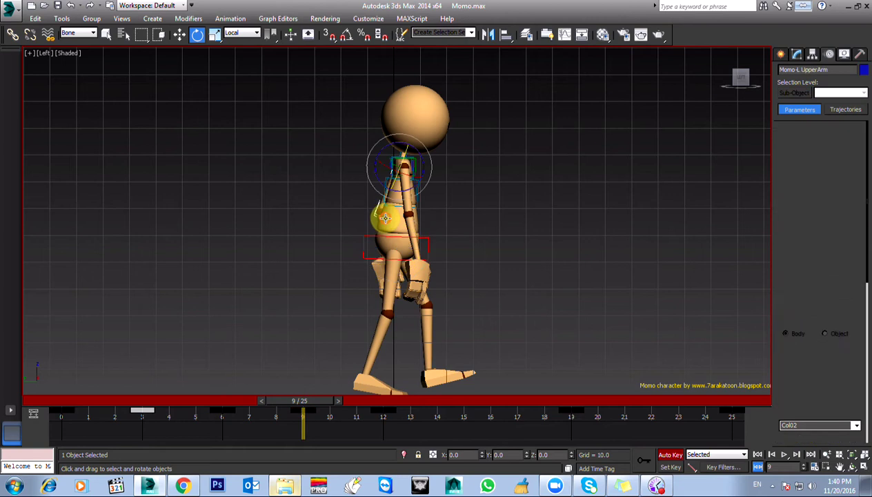
left_click_drag(384, 207, 385, 207)
At frame 3, select all parts of the character except the planted right foot.
left_click_drag(290, 408, 138, 415)
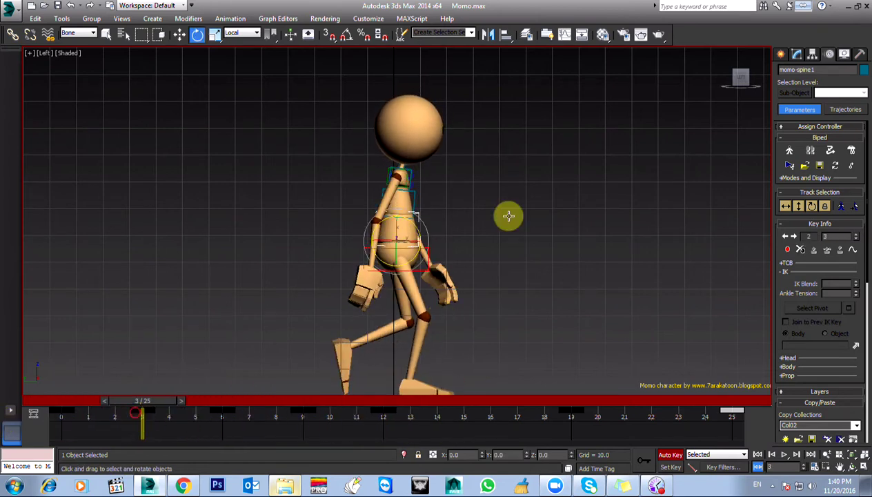
middle_click_drag(294, 263, 289, 227)
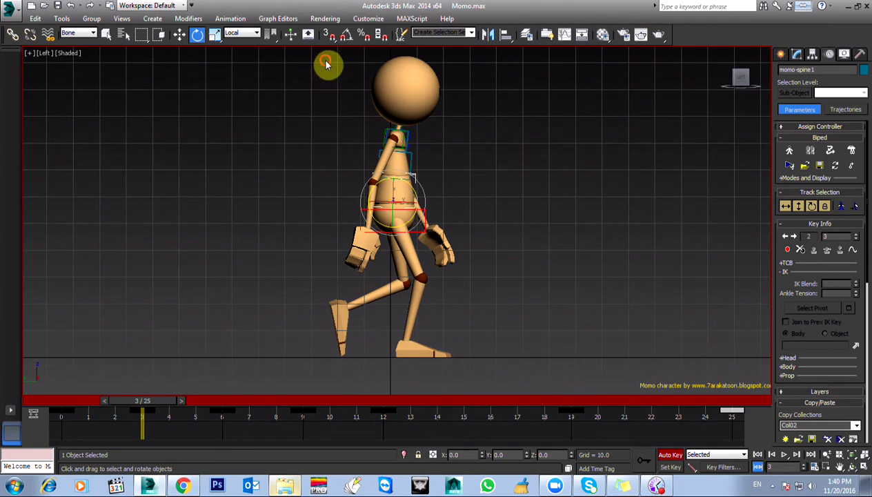
left_click_drag(478, 347, 368, 303)
left_click_drag(253, 266, 492, 358)
left_click(421, 354, "alt")
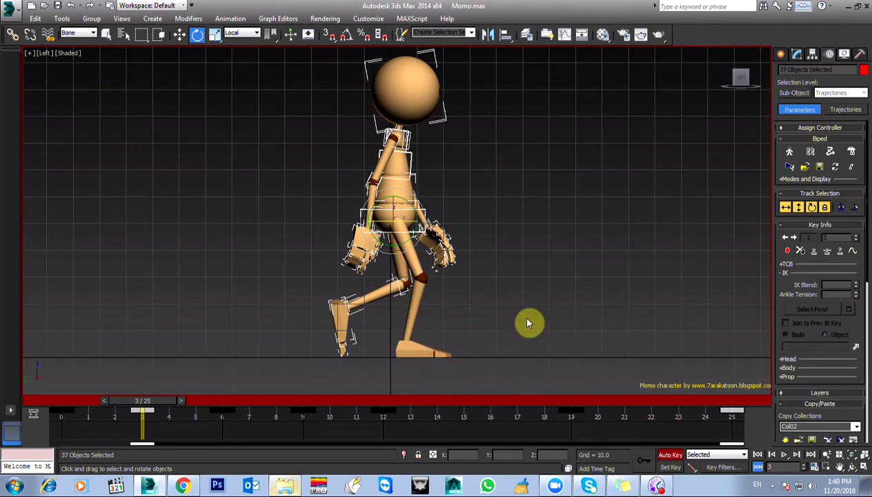
key("f")
scroll(286, 376, "down", 2)
middle_click_drag(266, 334, 251, 285)
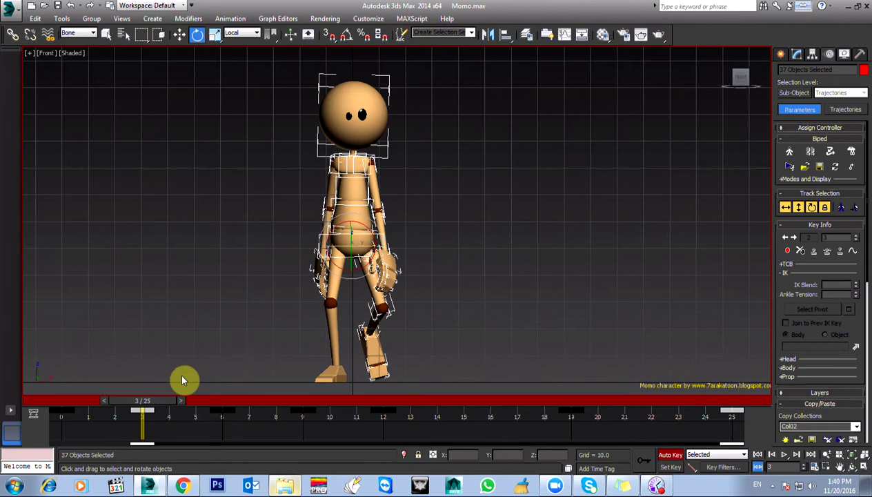
Shift the selected parts' keys from frame 19 to frame 18 and from frame 25 to frame 24.
left_click_drag(143, 406, 455, 418)
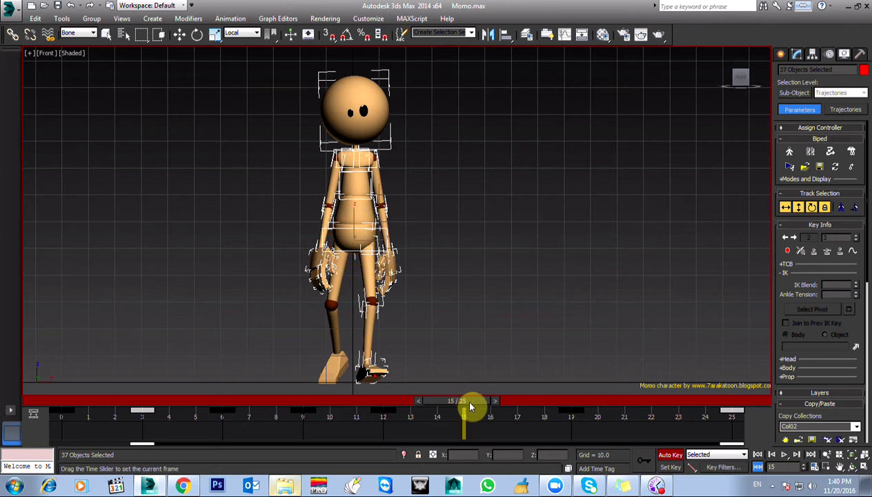
left_click_drag(575, 426, 546, 426)
left_click_drag(733, 422, 708, 424)
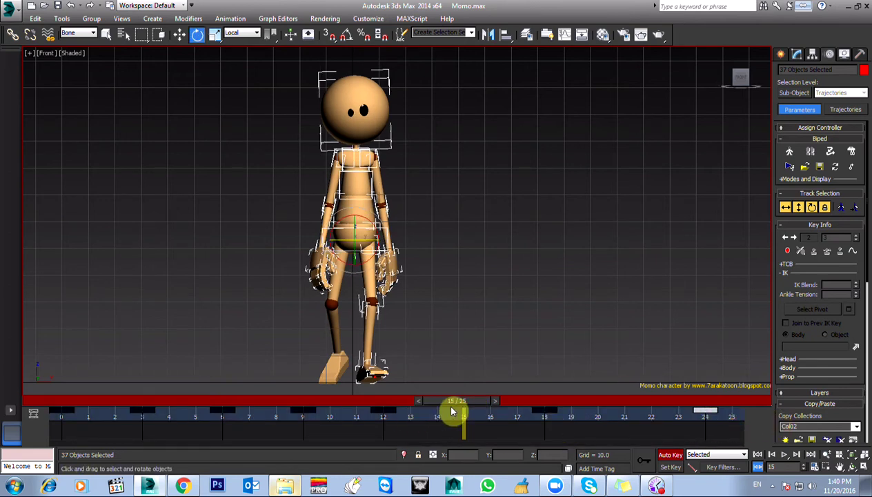
Copy the selected parts' posture at frame 3 and paste it opposite at frame 15.
middle_click_drag(307, 271, 324, 248)
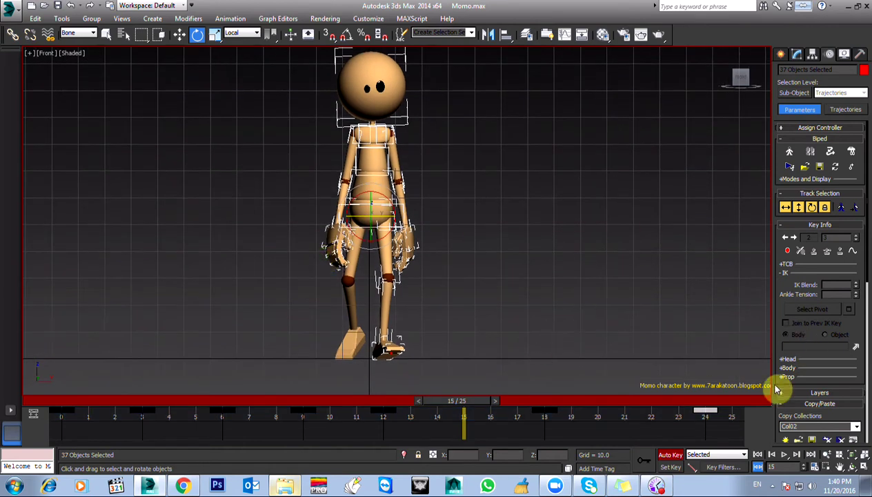
left_click_drag(436, 399, 138, 414)
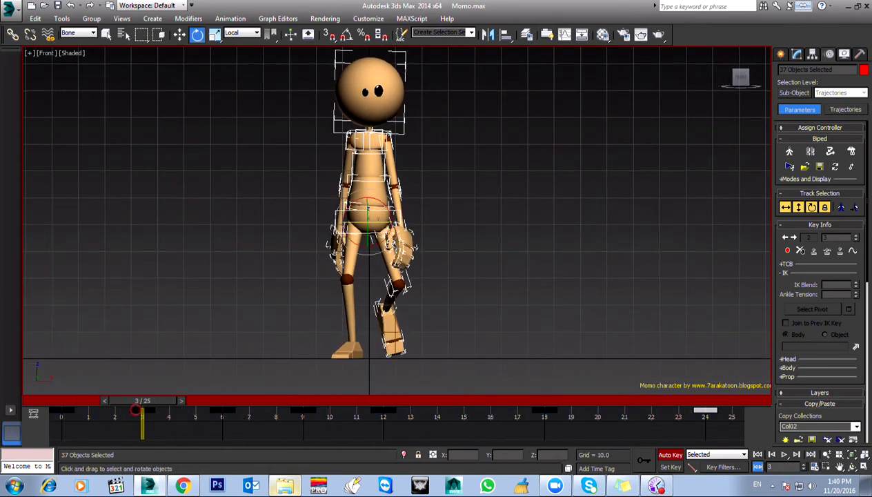
left_click(802, 404)
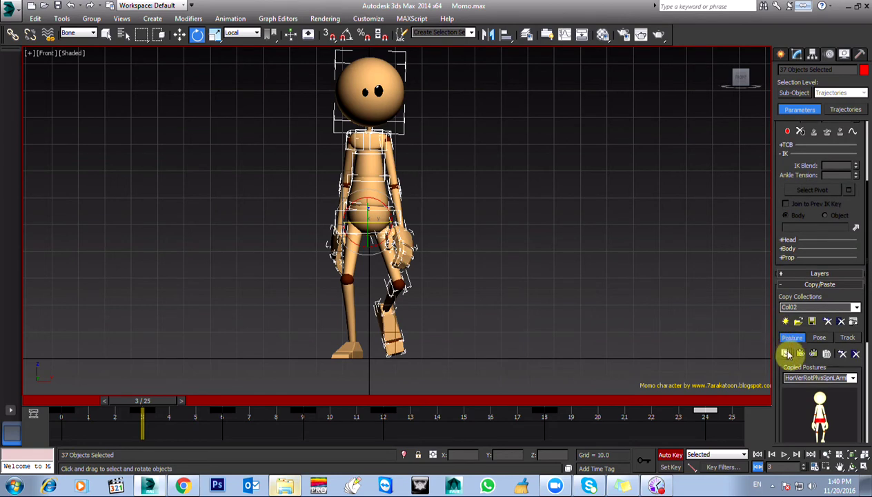
left_click_drag(171, 408, 457, 419)
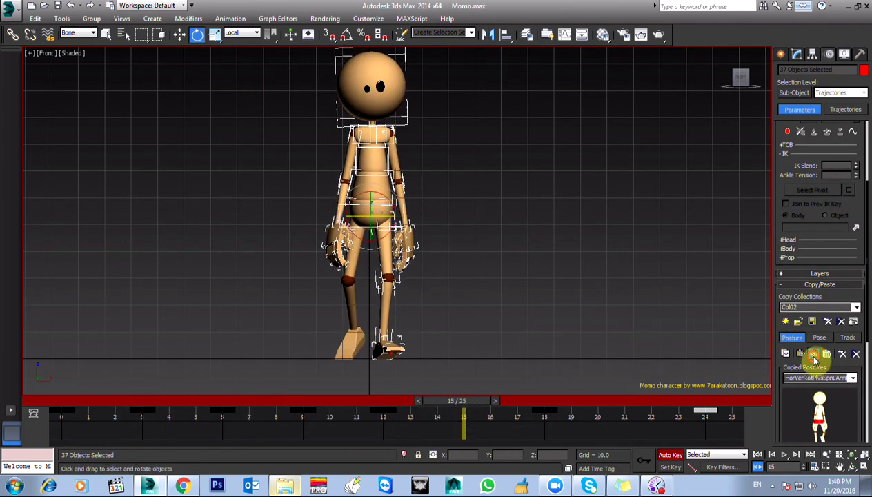
left_click(815, 354)
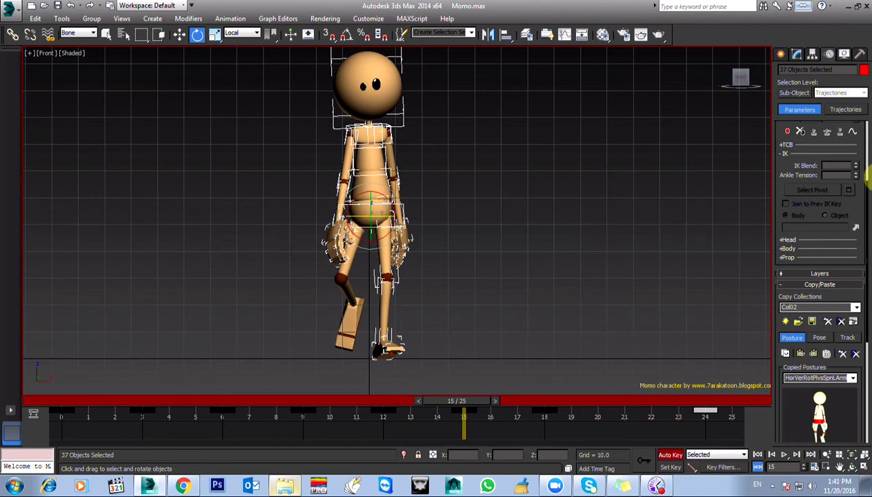
Copy the biped root's key from frame 3 to frame 15.
left_click_drag(775, 132, 753, 273)
left_click(786, 207)
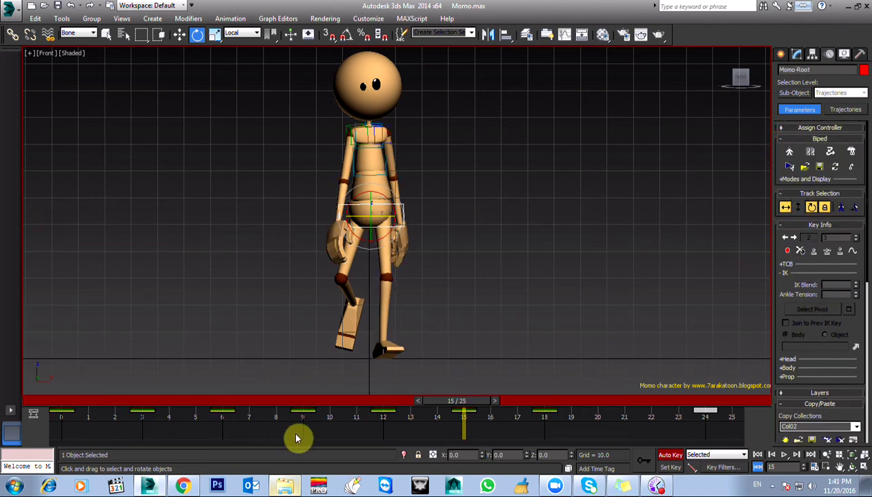
left_click_drag(143, 421, 458, 430)
key("w")
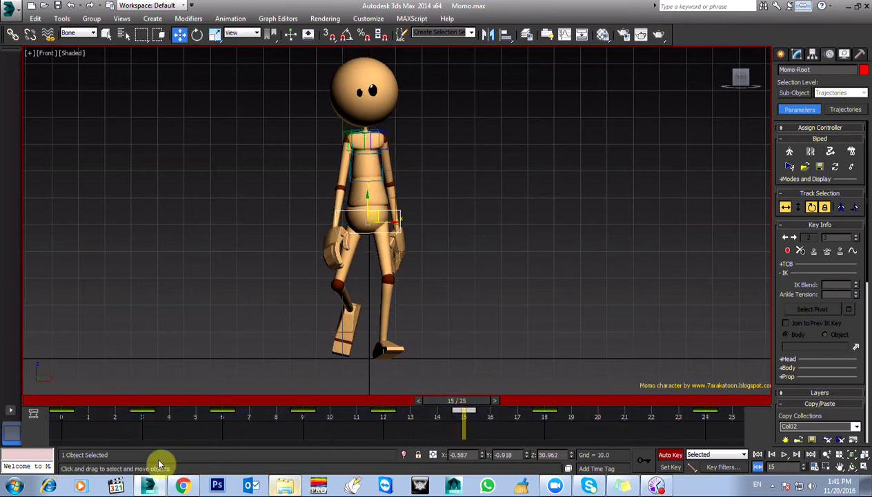
Check the root's X position at frame 3, then mirror it at frame 15 by setting X to 0.587.
right_click(144, 423)
left_click(165, 414)
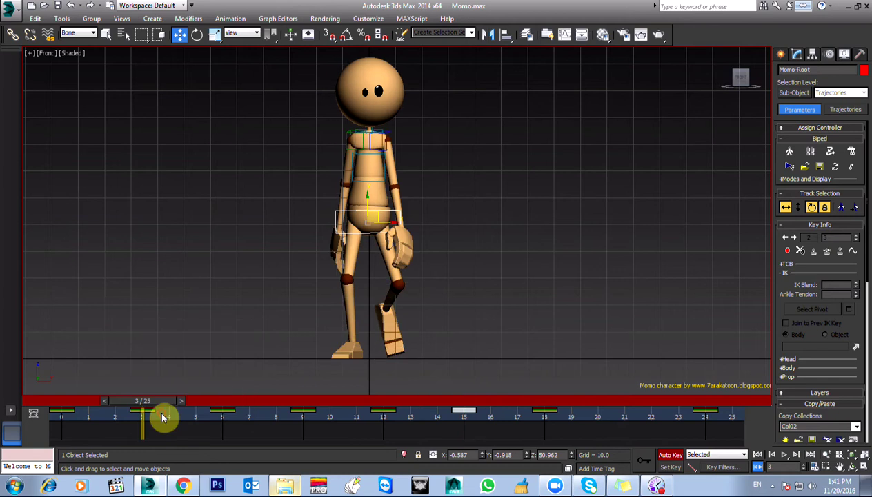
double_click(460, 455)
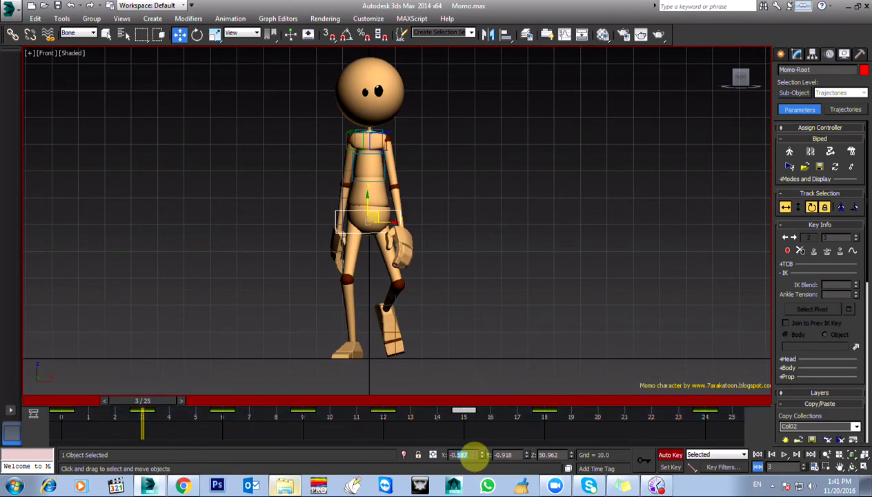
right_click(464, 421)
left_click(487, 414)
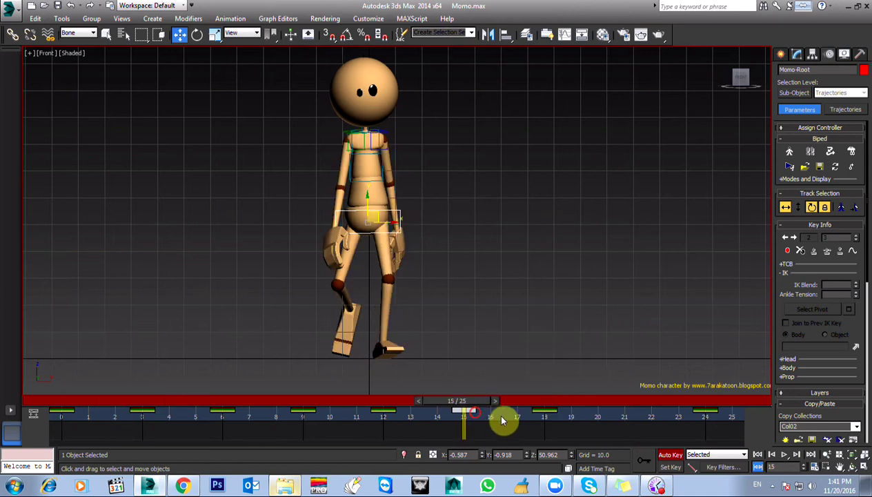
double_click(466, 456)
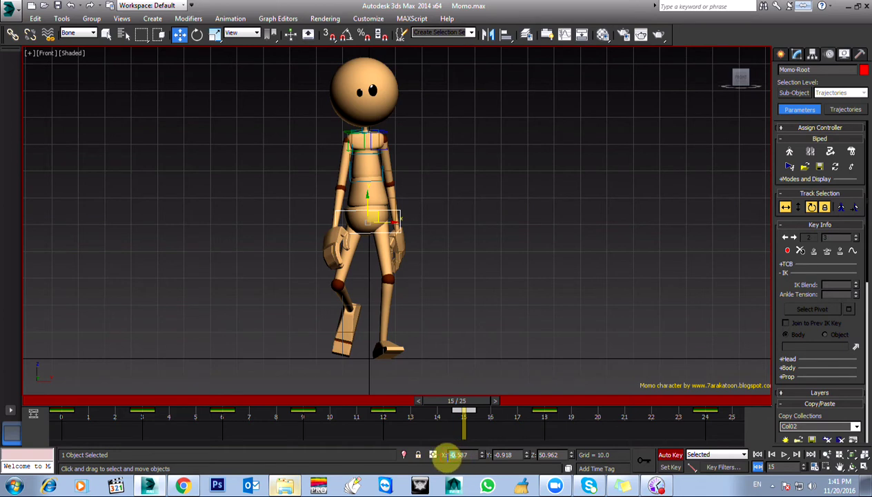
key("Return")
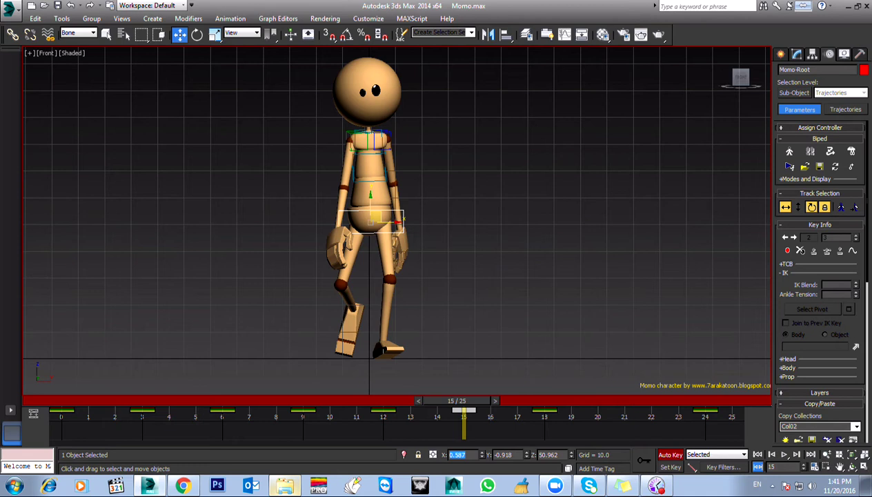
Set a key for the left foot at frame 15 and try rotating the foot in the side view.
left_click(381, 343)
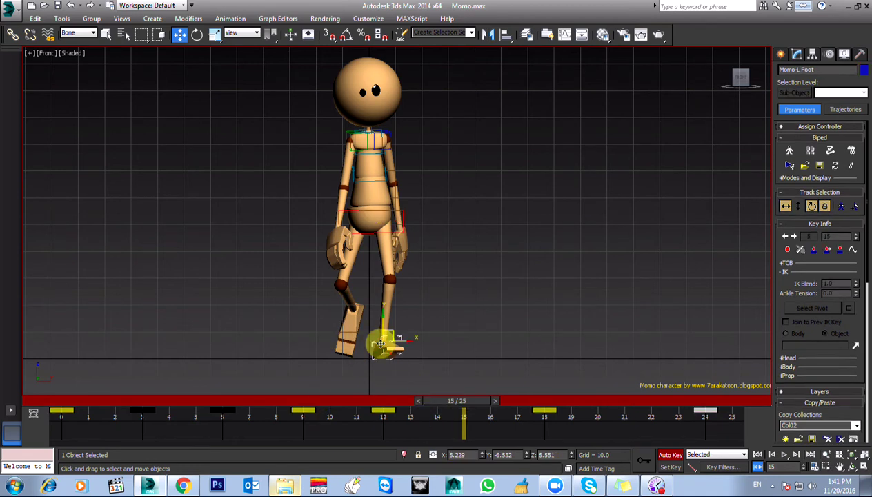
key("l")
scroll(400, 345, "up", 5)
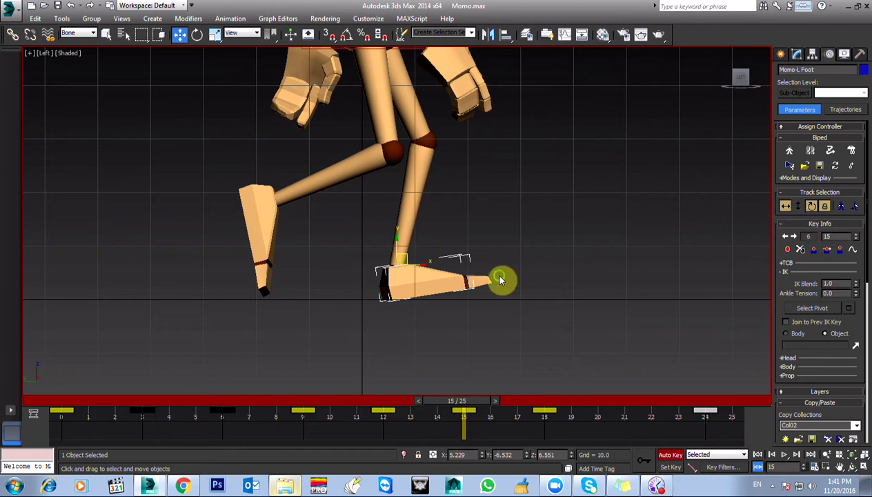
scroll(414, 276, "up", 3)
key("e")
left_click_drag(391, 241, 398, 243)
Display the left foot in wireframe perspective and choose the heel as its IK pivot at frame 15.
key("p")
middle_click_drag(398, 244, 436, 306, "alt")
key("F3")
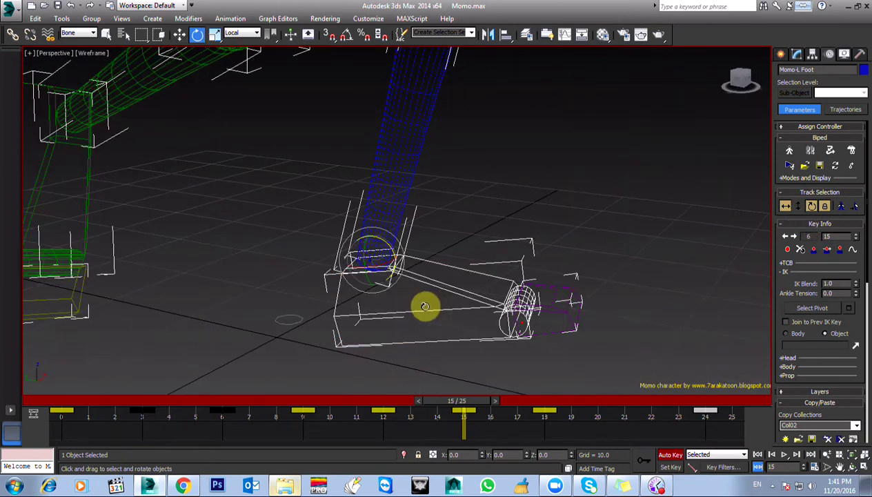
left_click(811, 308)
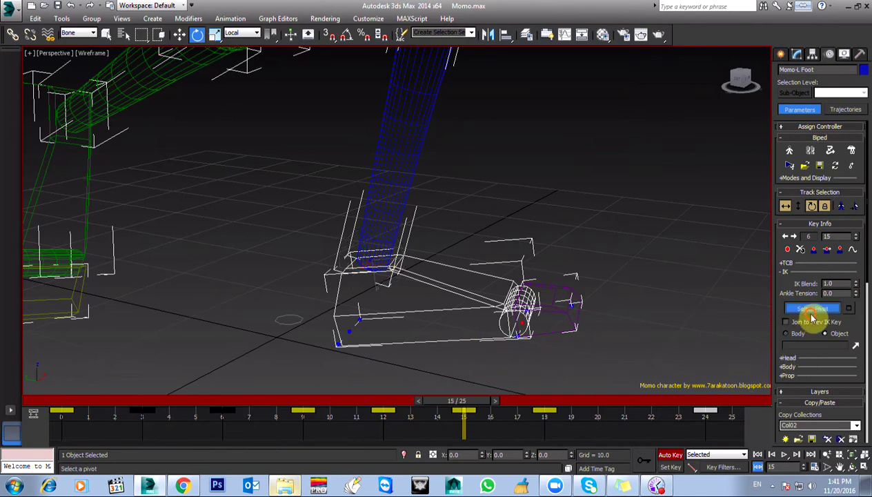
left_click(839, 308)
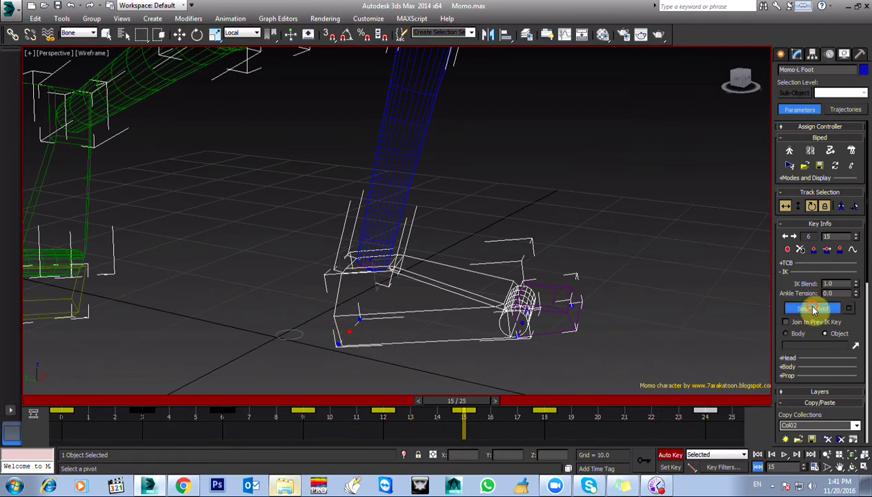
At frame 15, rotate the left foot about -8.18 degrees around its local Z axis until flat, and raise it about 0.214.
key("l")
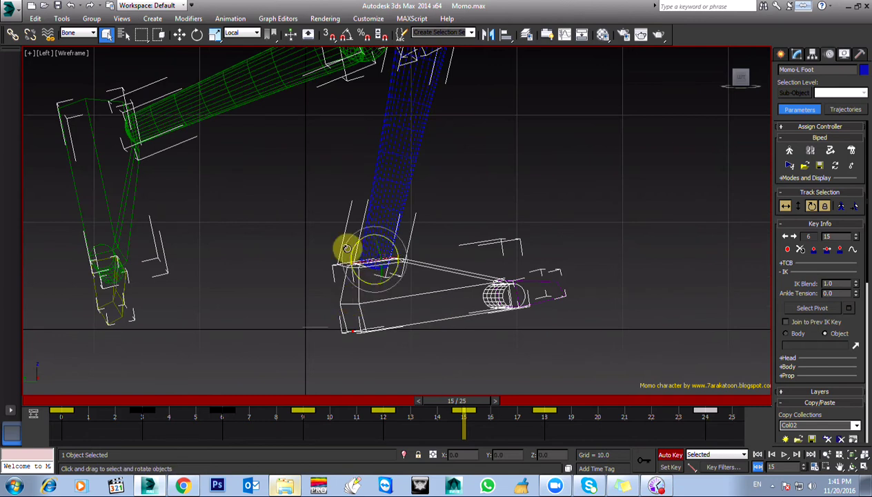
key("e")
left_click_drag(383, 234, 392, 243)
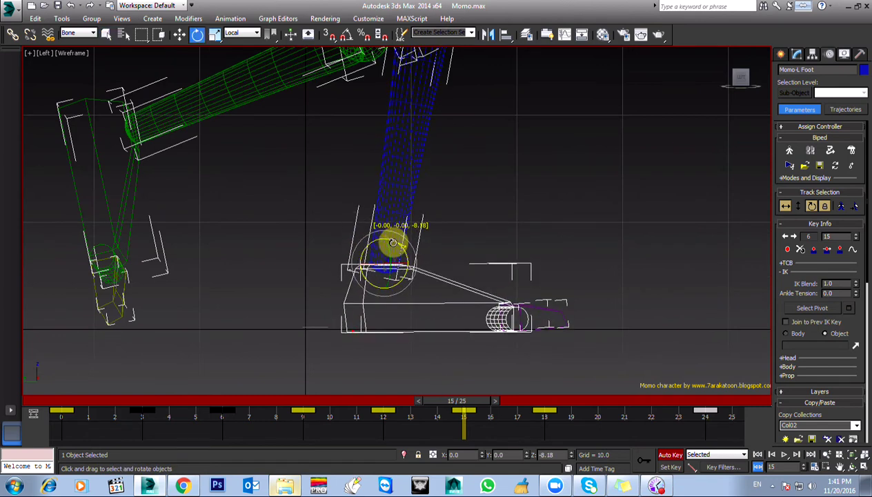
key("w")
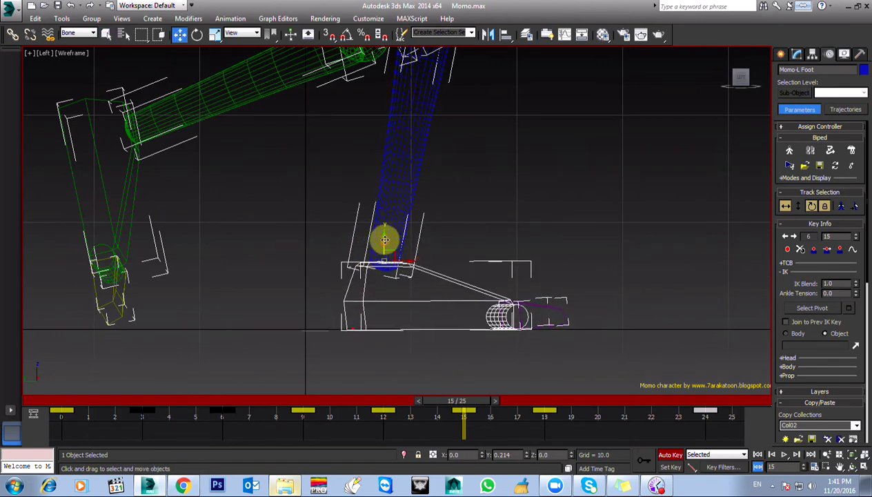
Rotate the left toe about -4.84 degrees around its local Z axis to lie flat on the ground at frame 15.
left_click(535, 304)
left_click(535, 305)
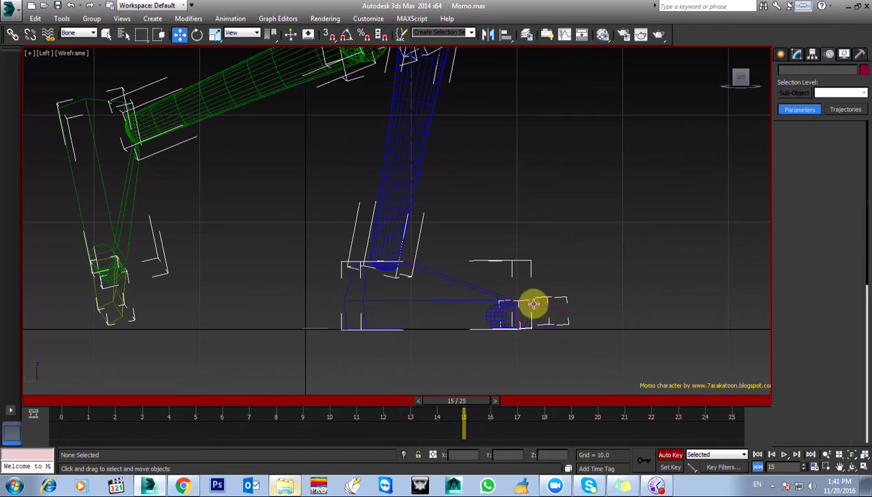
key("e")
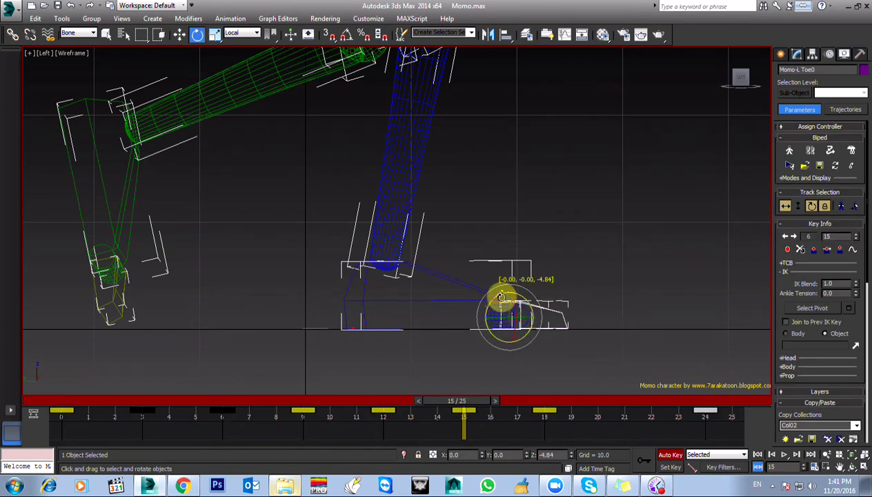
Select the right foot and compare the side-view poses at frames 3 and 15.
scroll(426, 296, "down", 5)
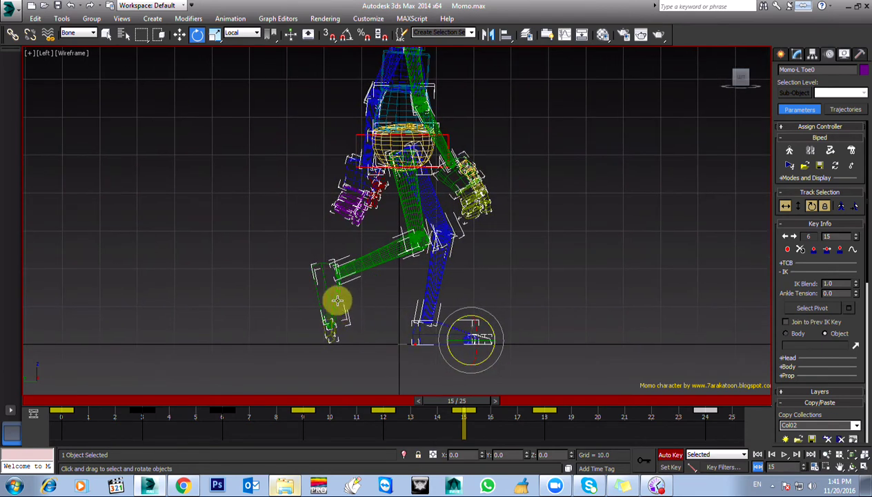
left_click(336, 301)
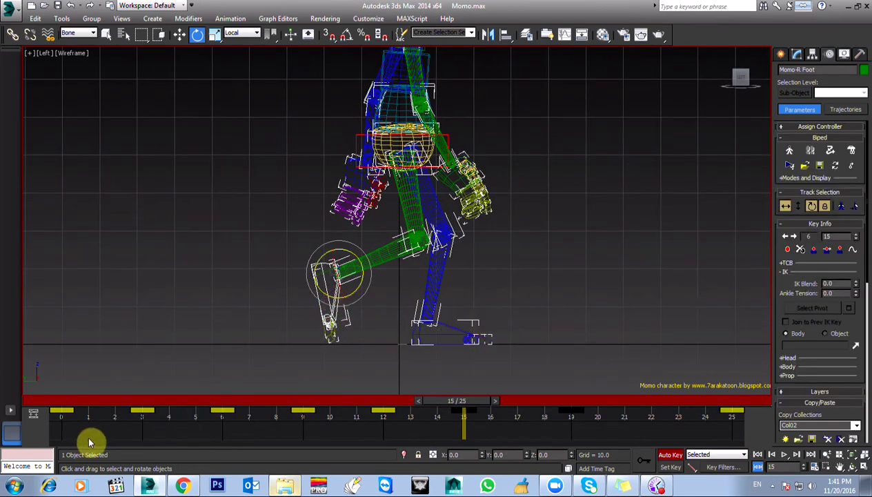
right_click(145, 426)
left_click(146, 424)
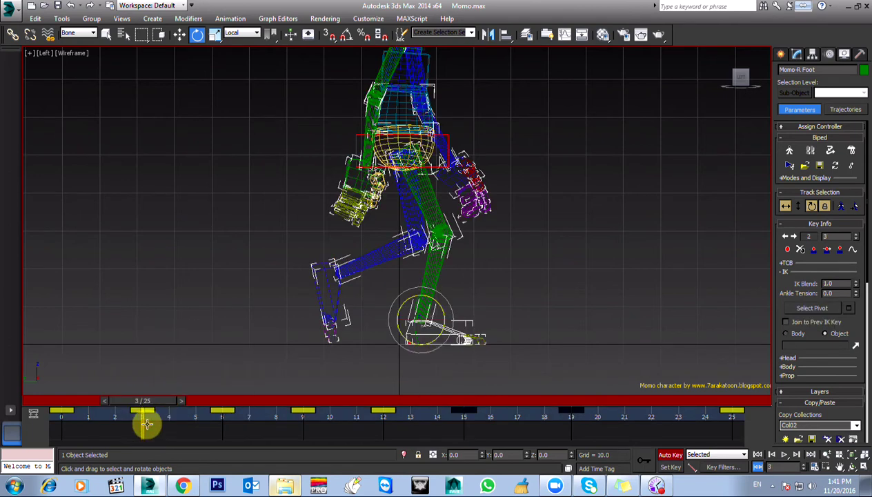
left_click_drag(424, 406, 391, 412)
left_click_drag(431, 412, 457, 409)
Display the full character shaded in the front view and advance the animation to frame 19.
key("e")
key("f")
scroll(418, 158, "down", 2)
middle_click_drag(418, 157, 418, 218)
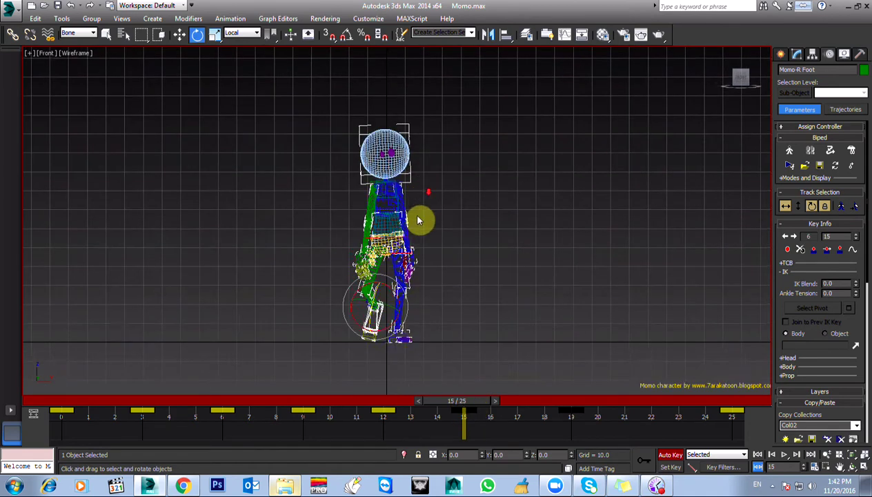
key("F3")
mouse_move(454, 406)
left_mouse_down()
mouse_move(395, 404)
mouse_move(672, 403)
mouse_move(330, 402)
mouse_move(580, 404)
mouse_move(571, 403)
left_mouse_up()
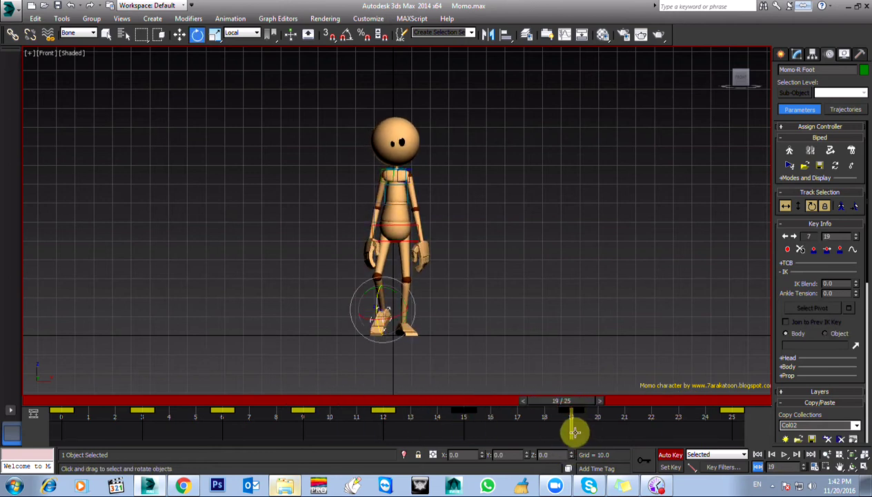
Select the whole biped and shift its keys from frame 19 to 18 and from frame 25 to 24.
left_click_drag(281, 112, 465, 352)
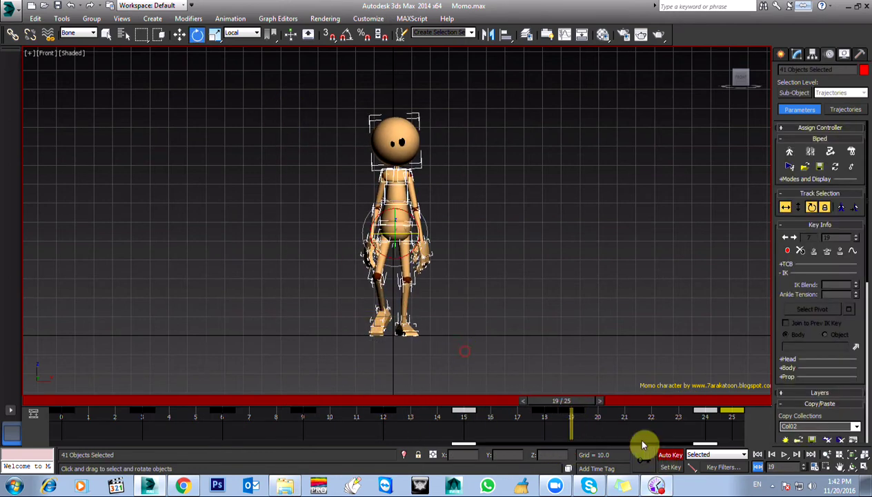
left_click_drag(585, 429, 596, 410)
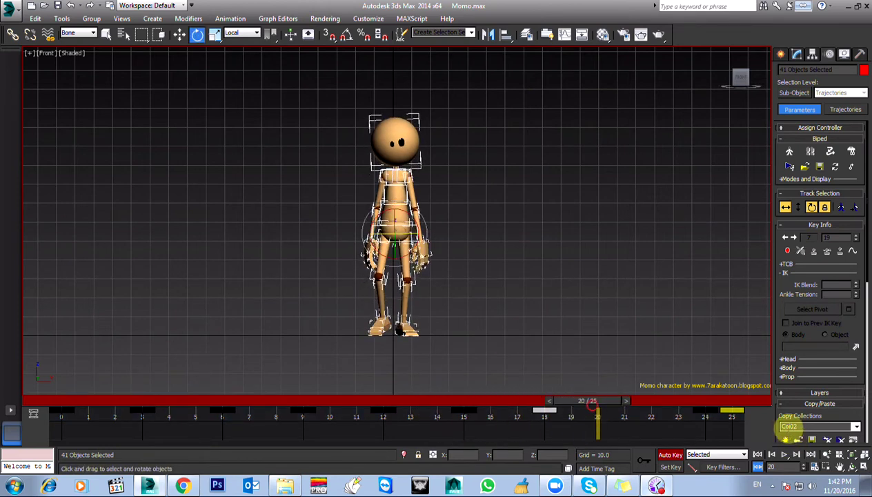
left_click_drag(730, 421, 714, 424)
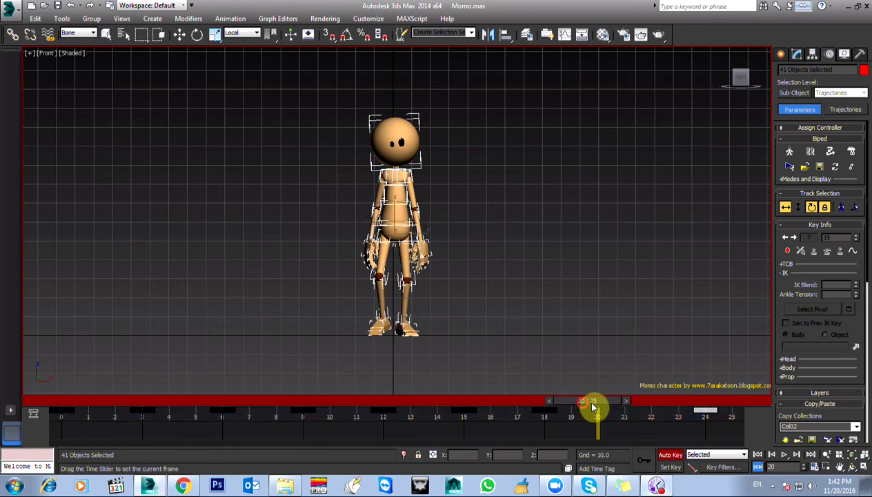
Copy the whole biped's posture at frame 9 and paste it mirrored to the opposite side at frame 21.
left_click_drag(593, 406, 624, 406)
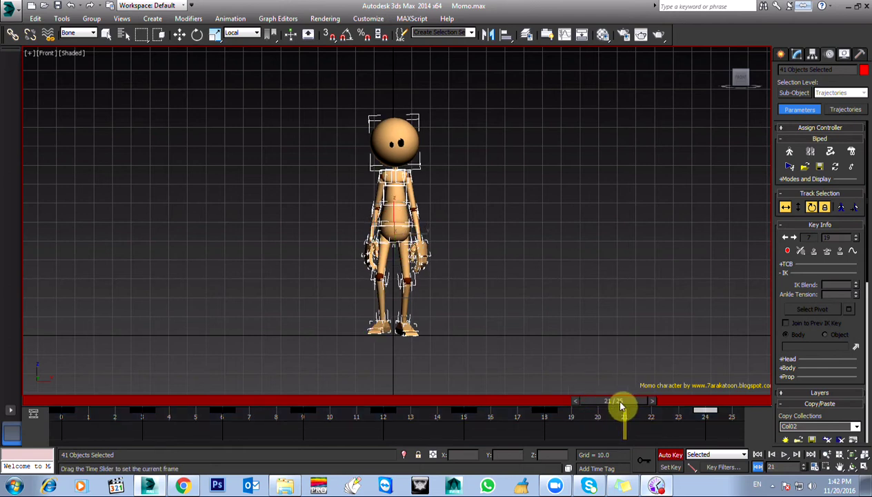
right_click(300, 430)
left_click(322, 414)
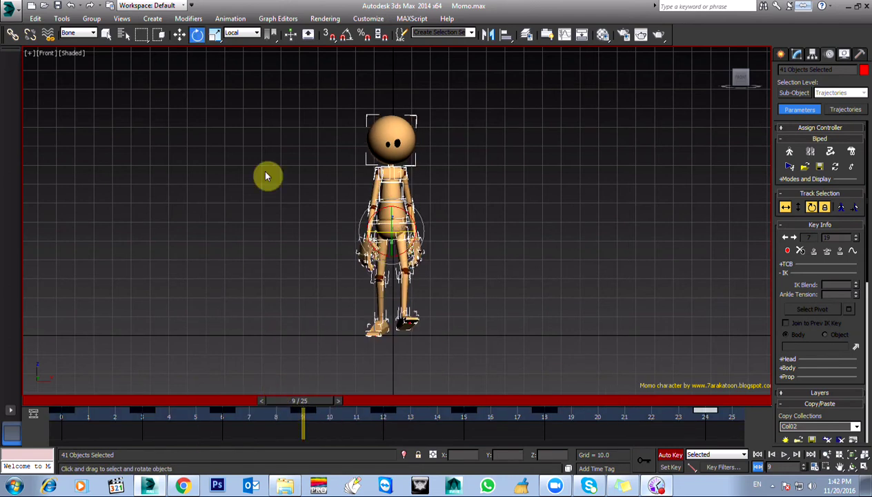
left_click_drag(785, 331, 775, 178)
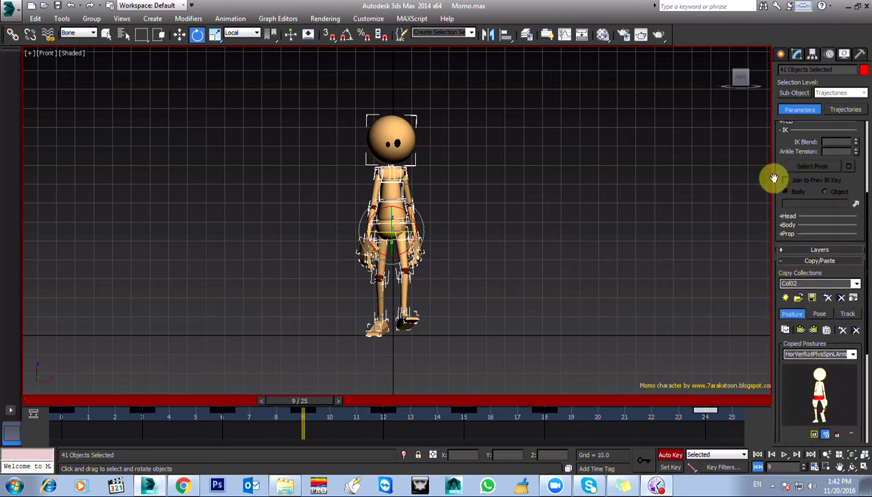
left_click(800, 331)
right_click(625, 425)
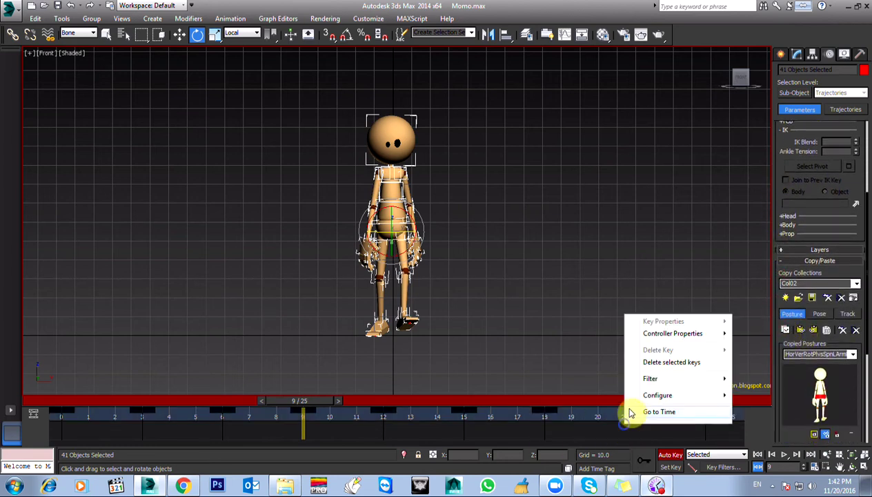
left_click(629, 411)
left_click(814, 331)
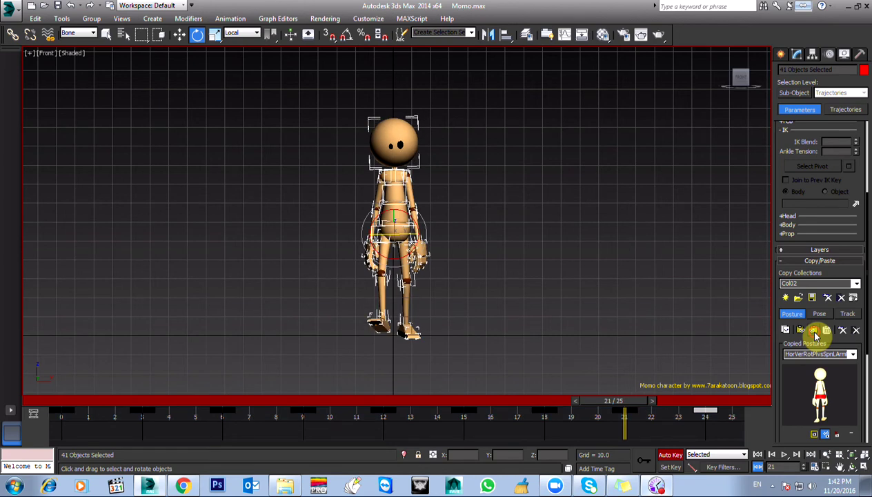
Delete the left foot's key at frame 21.
scroll(336, 344, "up", 3)
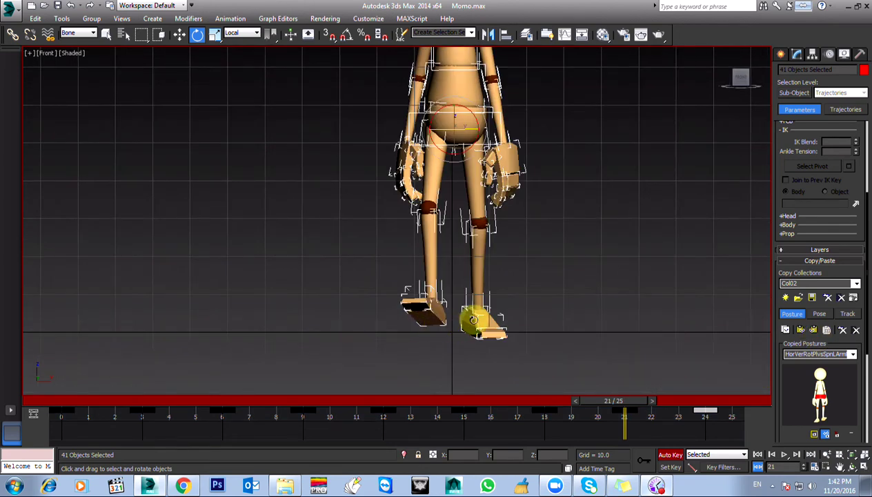
left_click(474, 319)
key("Delete")
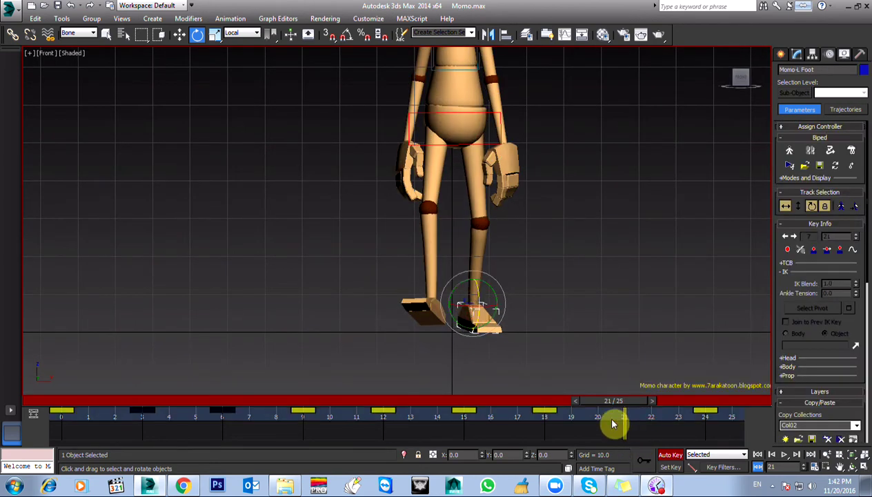
Select the biped root with its horizontal, vertical and rotation tracks, and copy its key from frame 9 to frame 21.
left_click(425, 235)
scroll(442, 242, "down", 2)
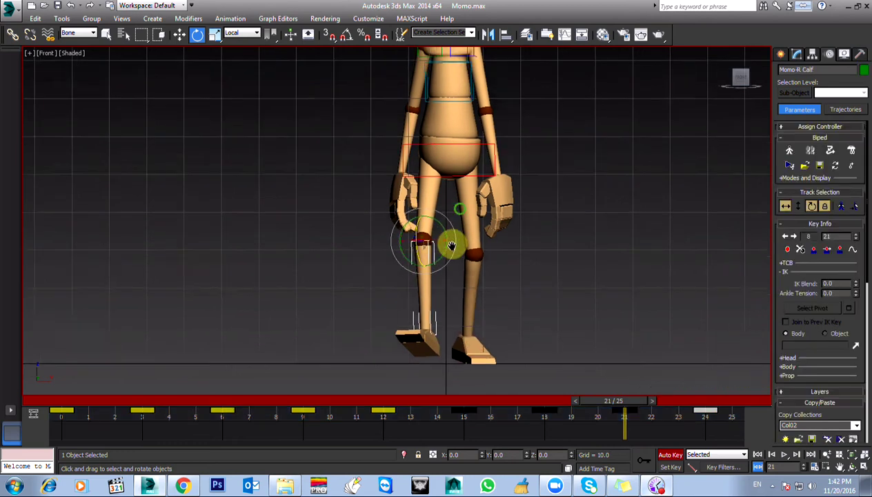
left_click(791, 206)
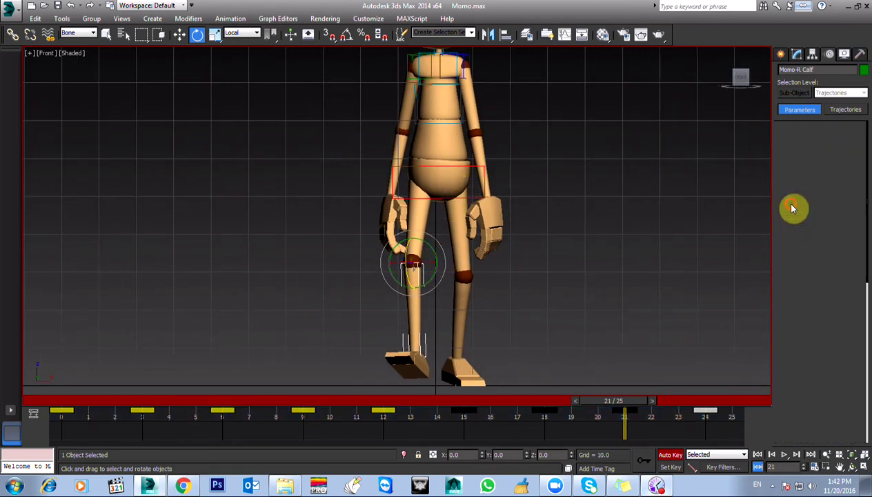
scroll(801, 211, "down", 3)
left_click_drag(777, 168, 767, 276)
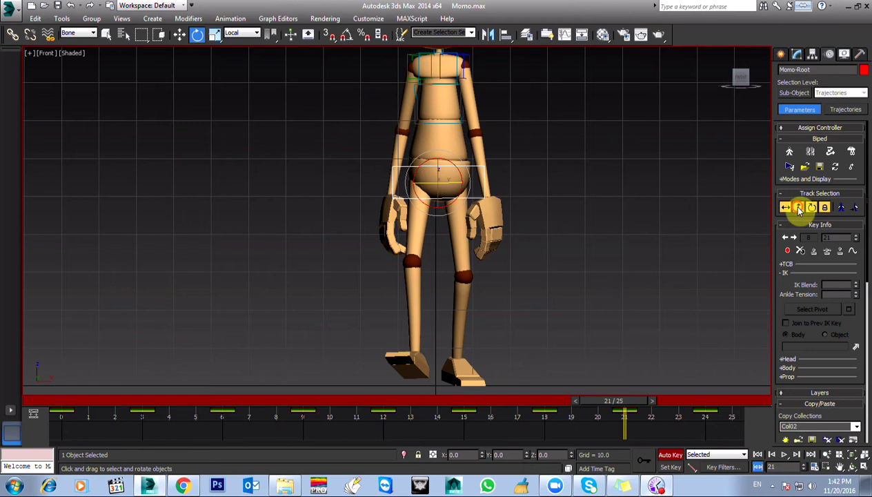
left_click_drag(306, 422, 621, 430)
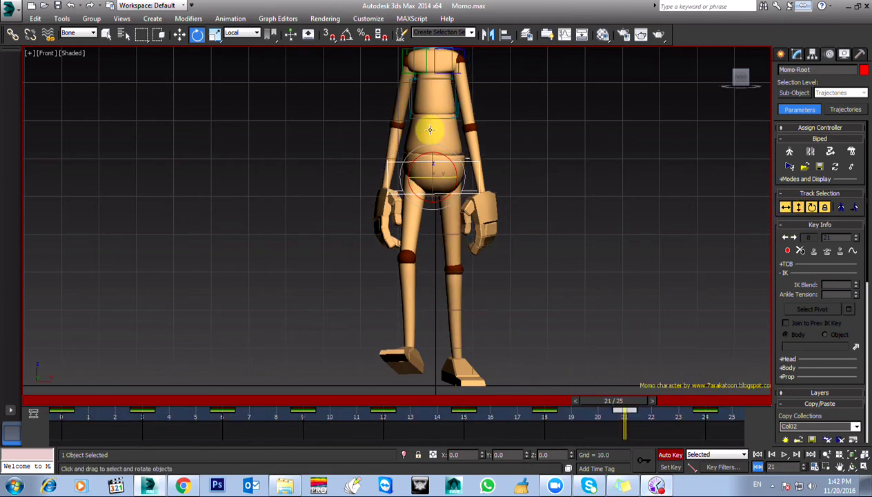
Mirror the root's sideways position at frame 21 by setting its X to 0.801.
key("w")
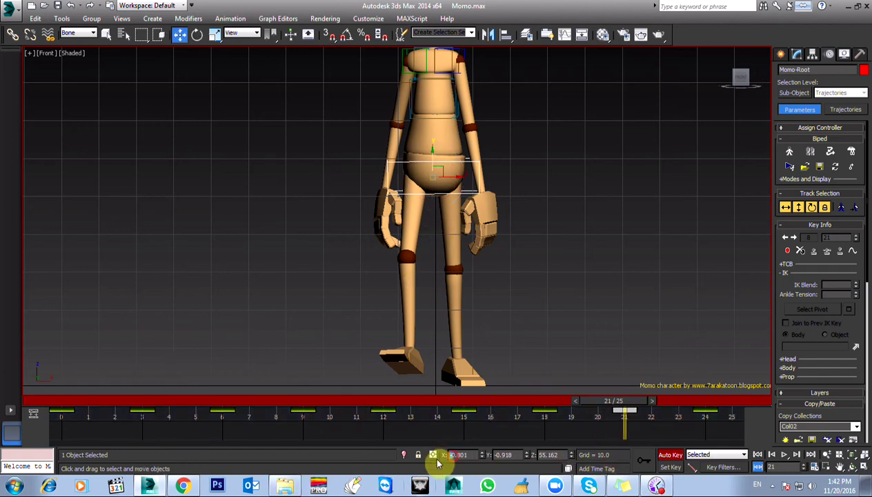
type("0.801")
key("Return")
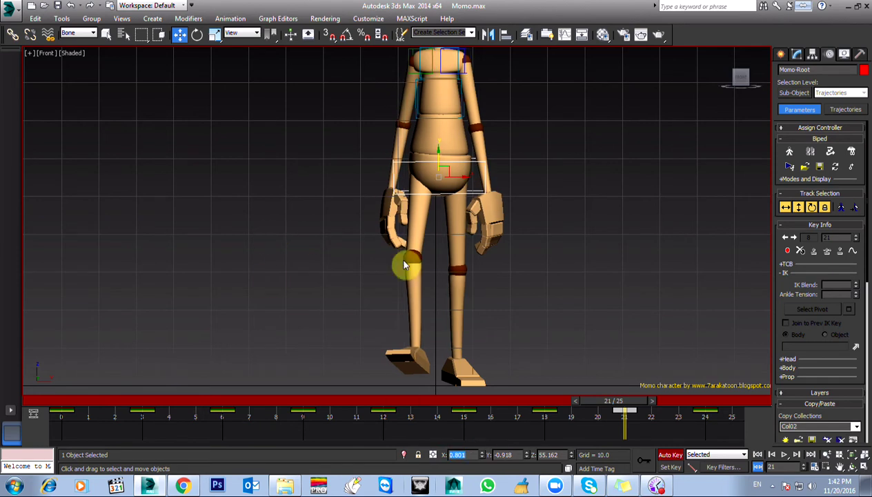
Check the root's tilt at frame 9, then rotate the root about -1.37 degrees around the view's Z axis at frame 21.
scroll(429, 254, "down", 4)
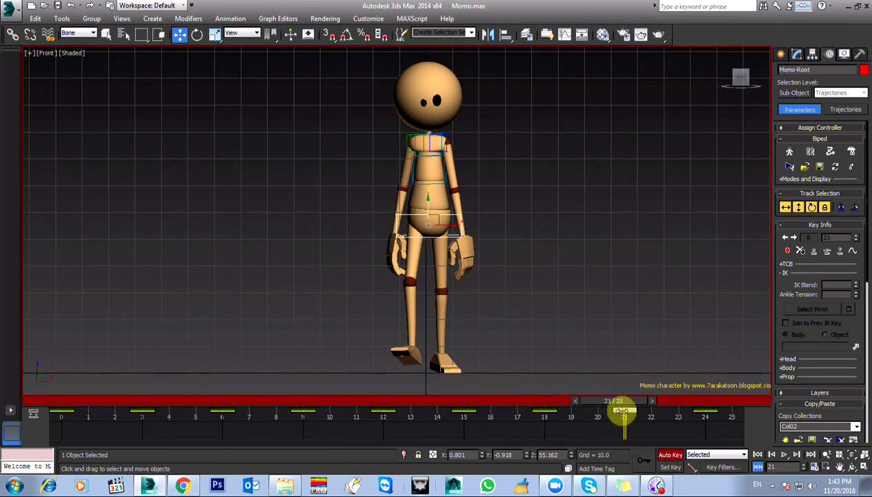
left_click_drag(618, 408, 303, 411)
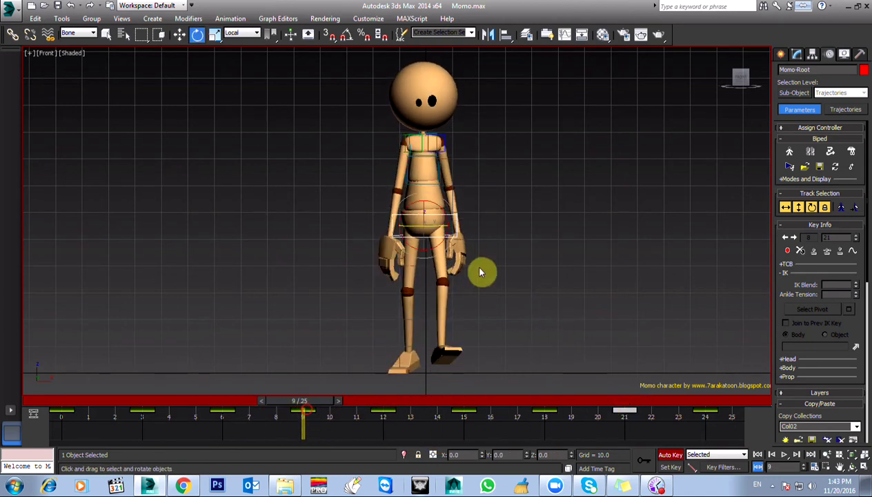
key("super")
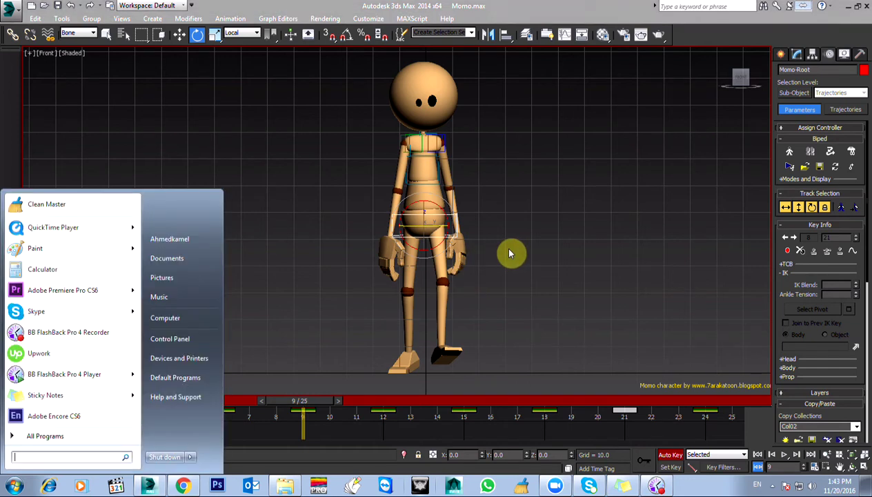
left_click(522, 212)
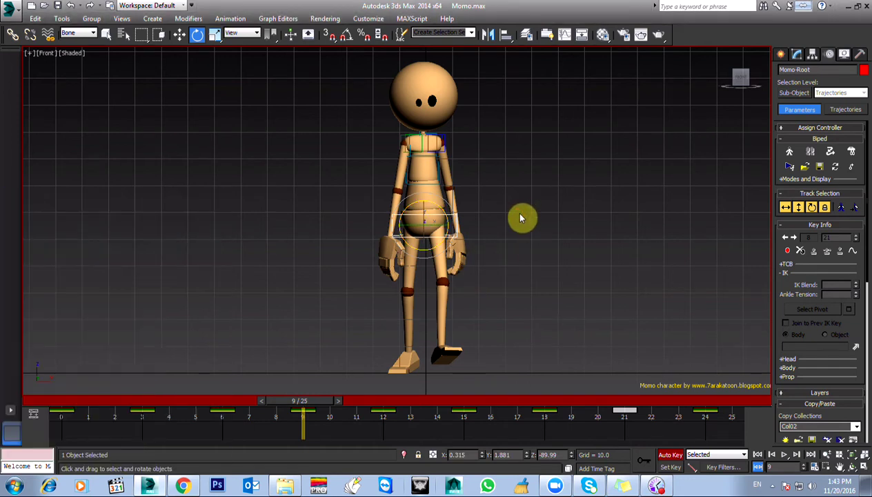
left_click(626, 407)
mouse_move(625, 408)
left_mouse_down()
mouse_move(230, 409)
mouse_move(337, 421)
mouse_move(625, 424)
left_mouse_up()
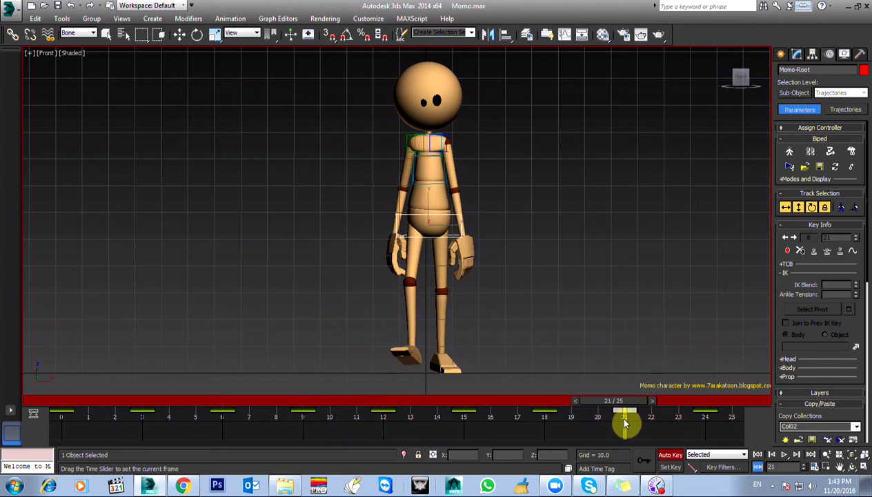
key("e")
left_click_drag(439, 203, 442, 205)
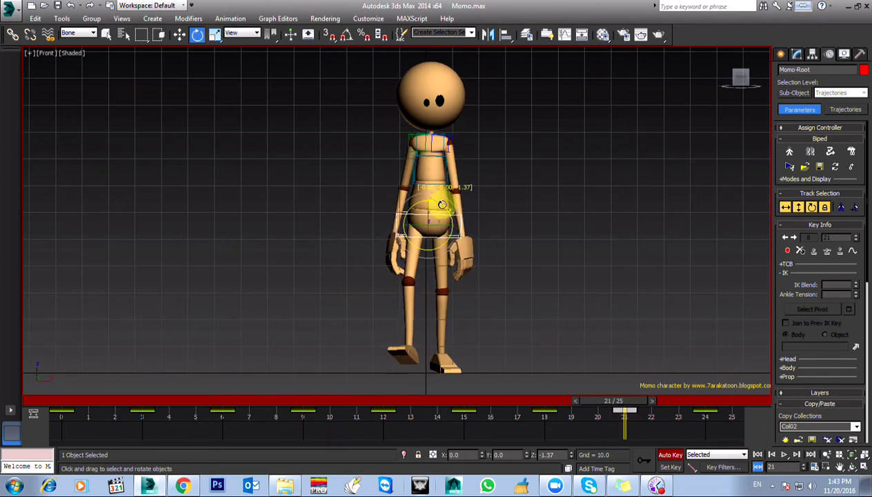
Review the walk cycle in playback from the front, stop it at frame 23 and select the Momo-Spine1 bone.
left_click_drag(623, 400, 751, 390)
key("e")
key("slash")
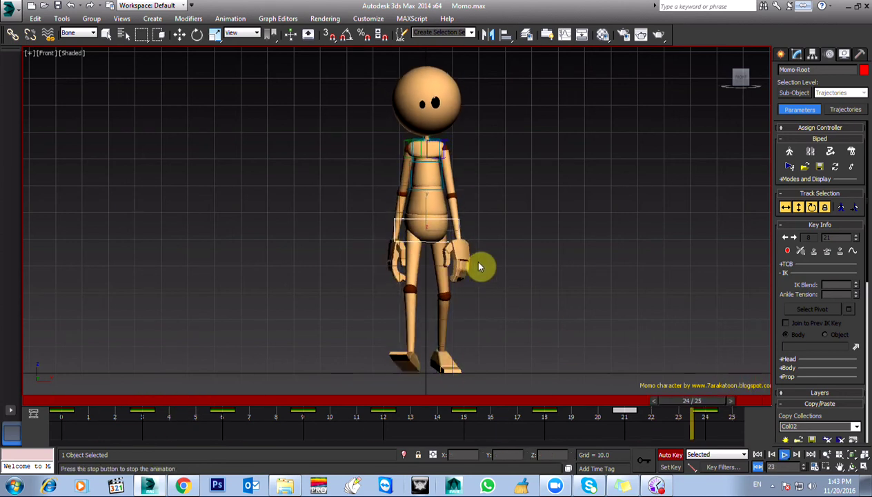
key("slash")
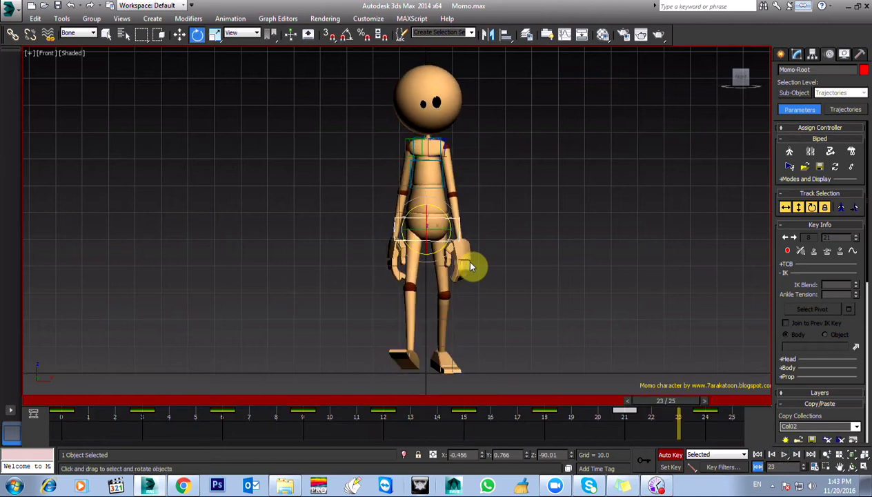
left_click(446, 173)
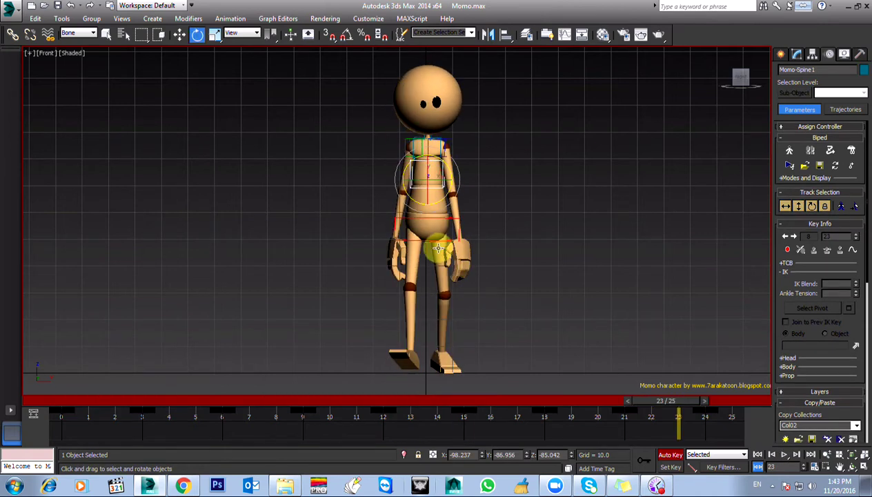
Set the animation's end time to frame 24 and review the walk cycle in playback from frame 0.
left_click(704, 401)
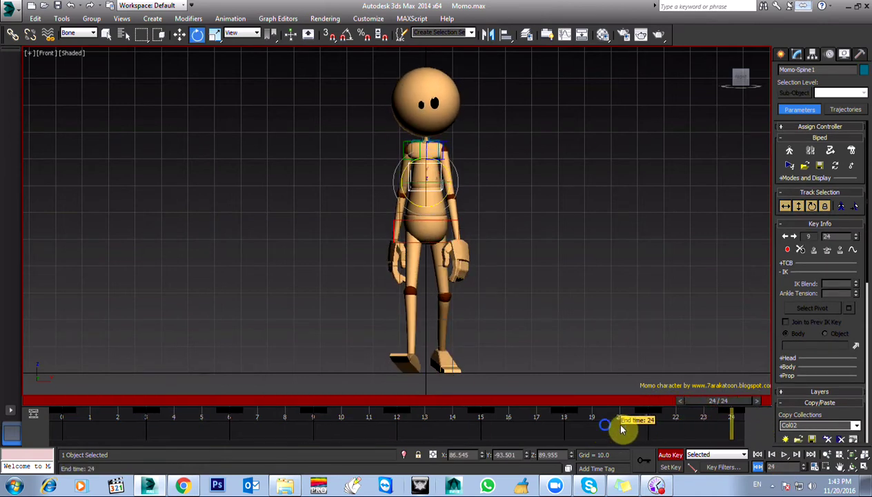
left_click_drag(718, 404, 6, 374)
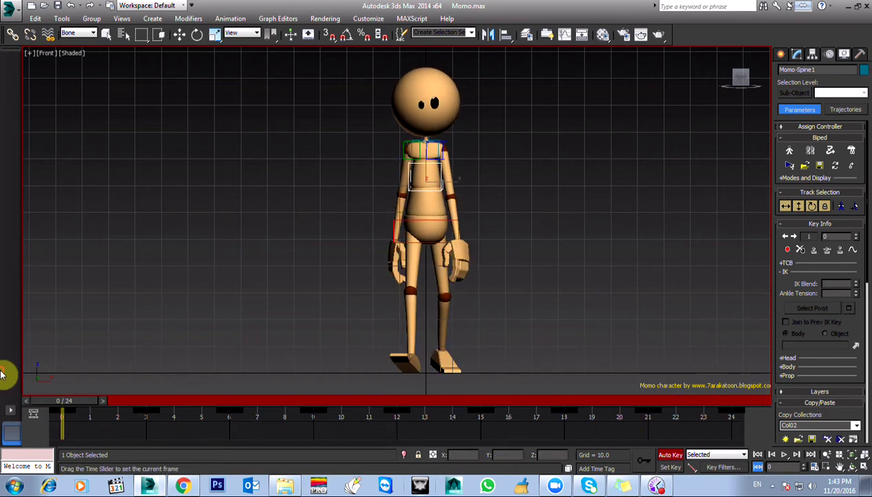
key("slash")
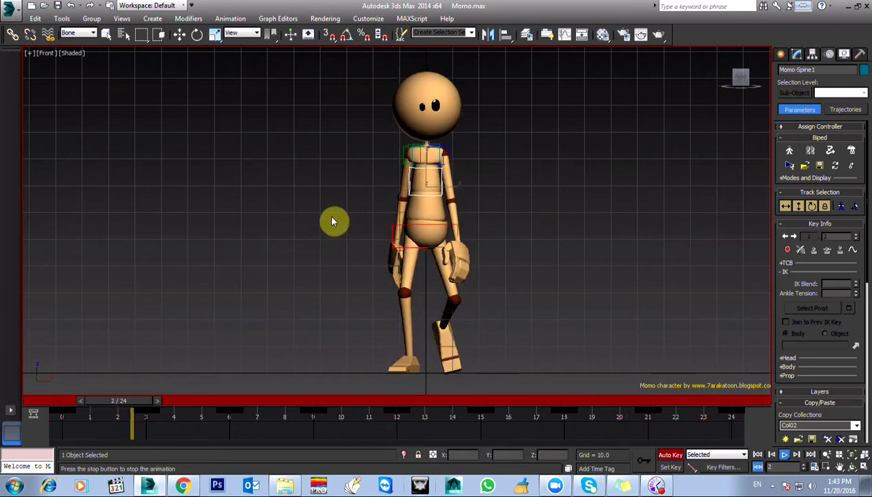
key("slash")
Rotate the Momo-Head bone slightly around the view's Z axis at frame 3.
left_click_drag(67, 402, 151, 418)
key("e")
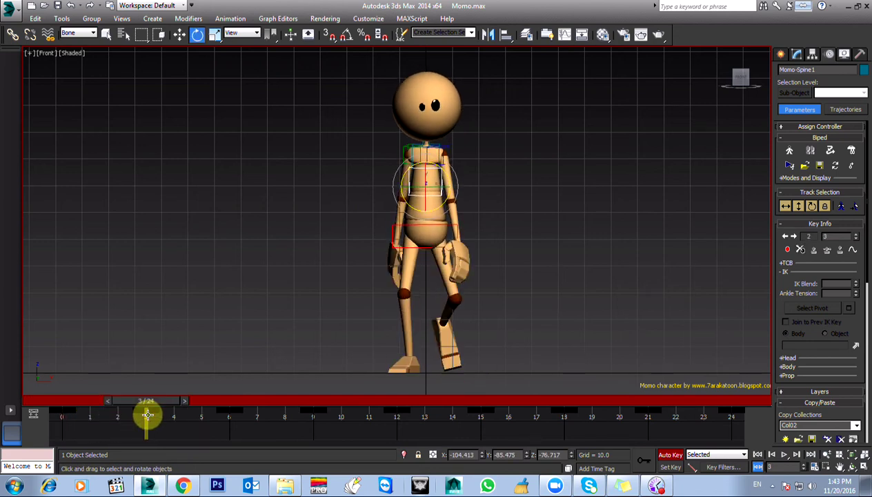
left_click(430, 121)
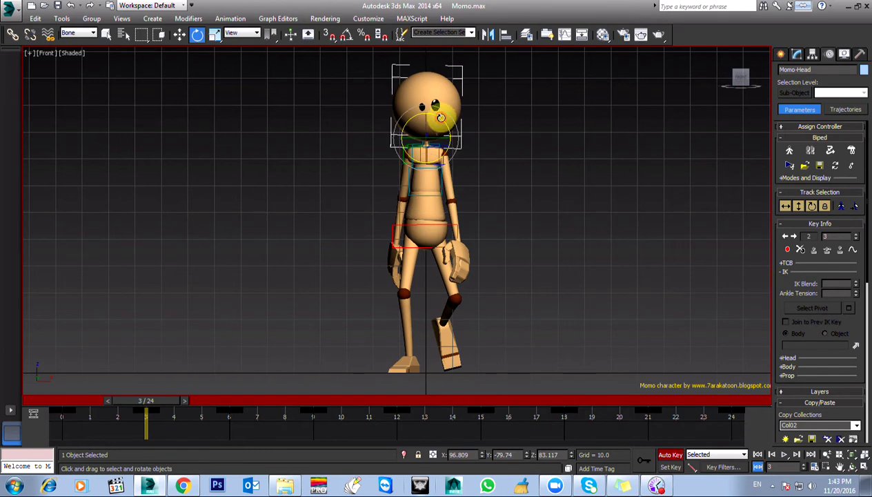
left_click_drag(443, 118, 442, 121)
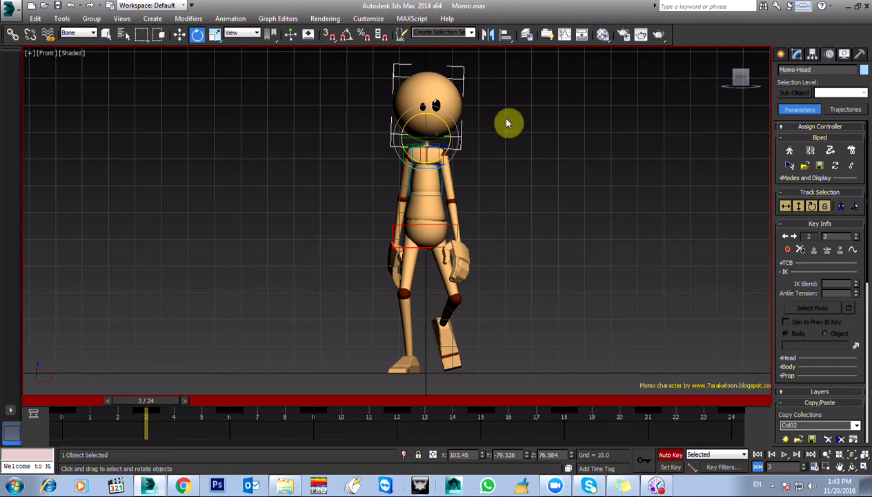
Rotate the head about -1.12 degrees around the view's Z axis at frame 6 and adjust its tilt at frame 9.
key("period")
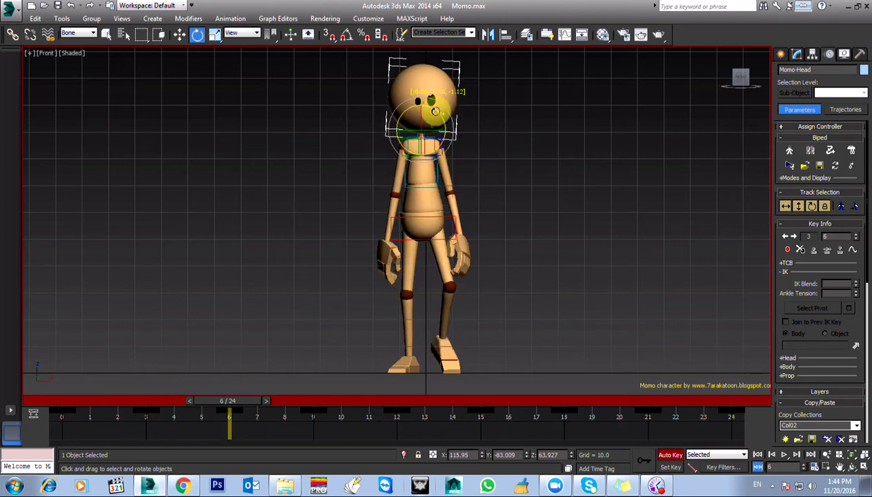
key("period")
key("period")
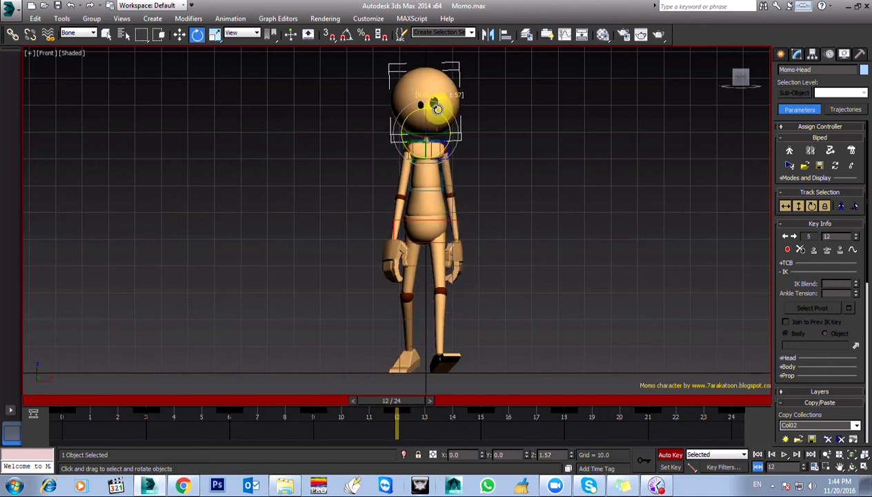
key("comma")
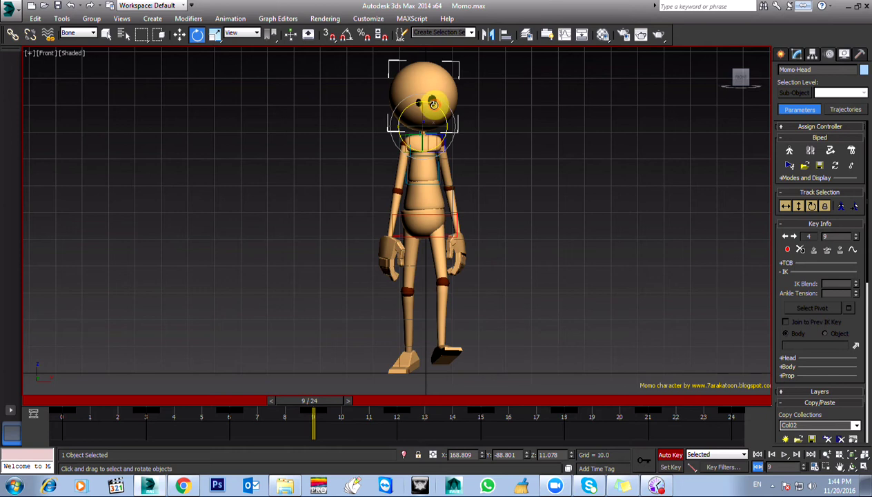
key("period")
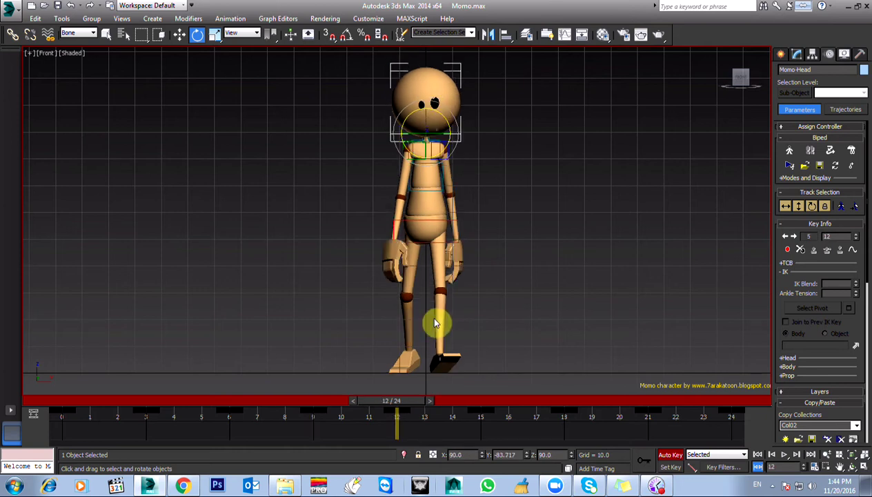
Rotate the head about -2.37 degrees around the view's Z axis at frame 15 and adjust its tilt at frames 18 and 21.
key("period")
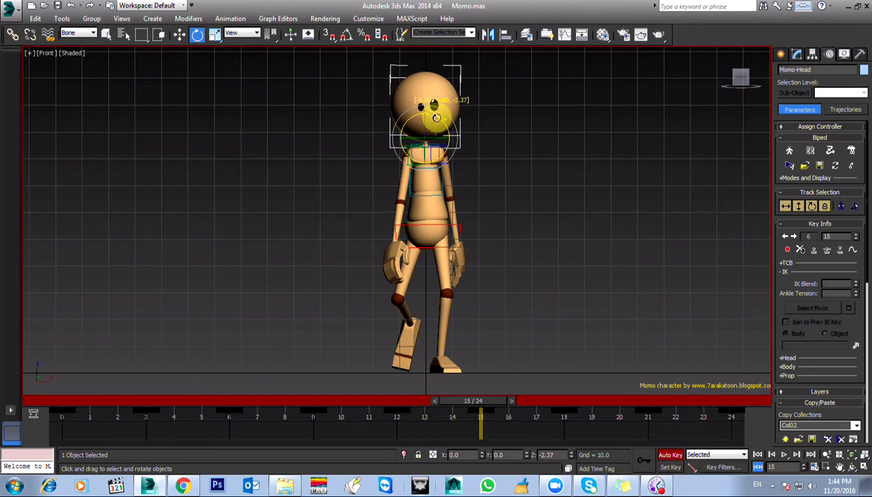
key("period")
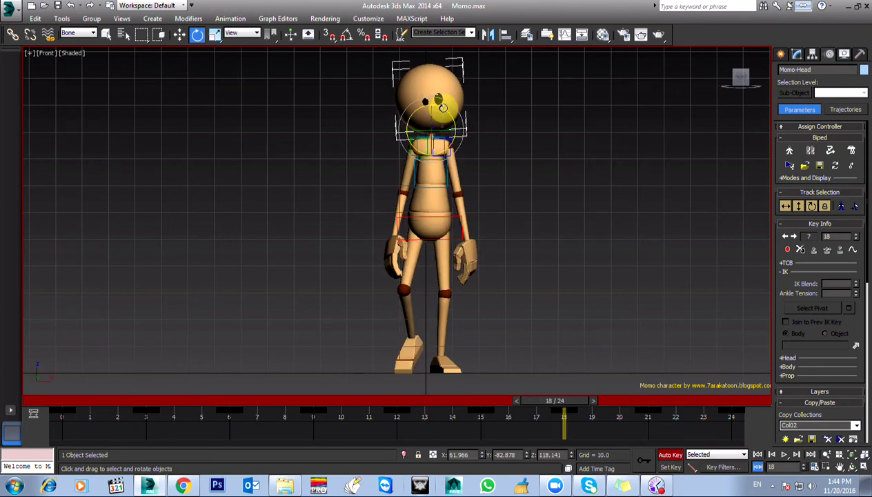
key("period")
key("period")
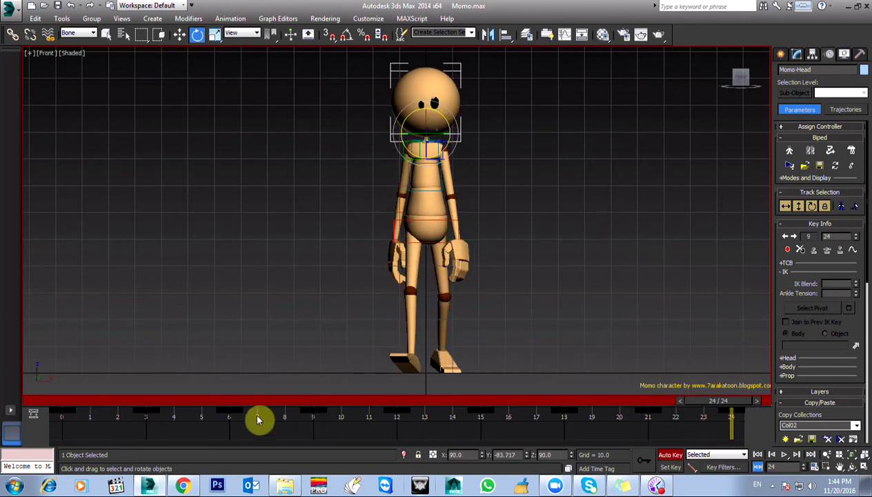
Review the head motion in front-view playback, restarting the cycle from frame 0.
left_click(231, 422)
key("slash")
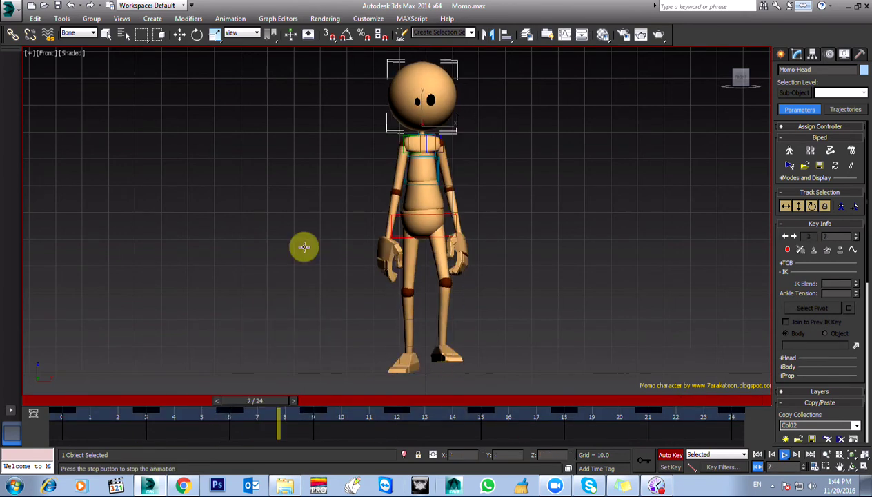
key("slash")
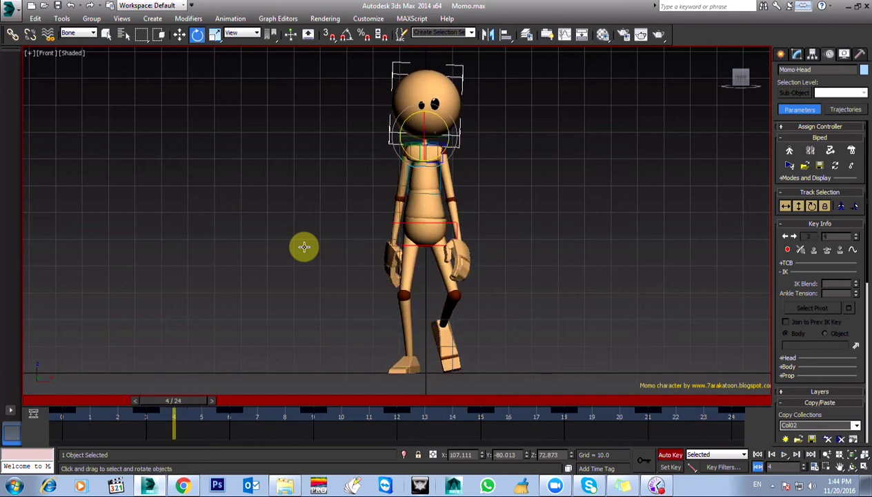
left_click_drag(187, 411, 39, 405)
left_click(40, 408)
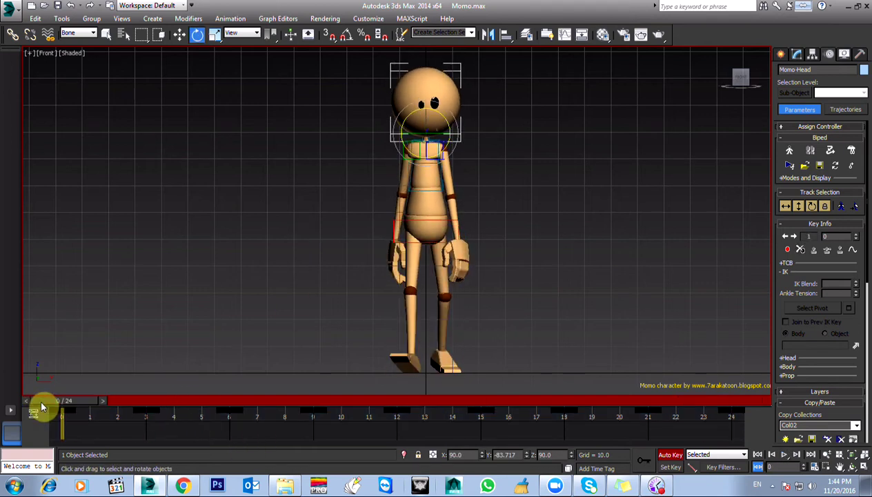
key("slash")
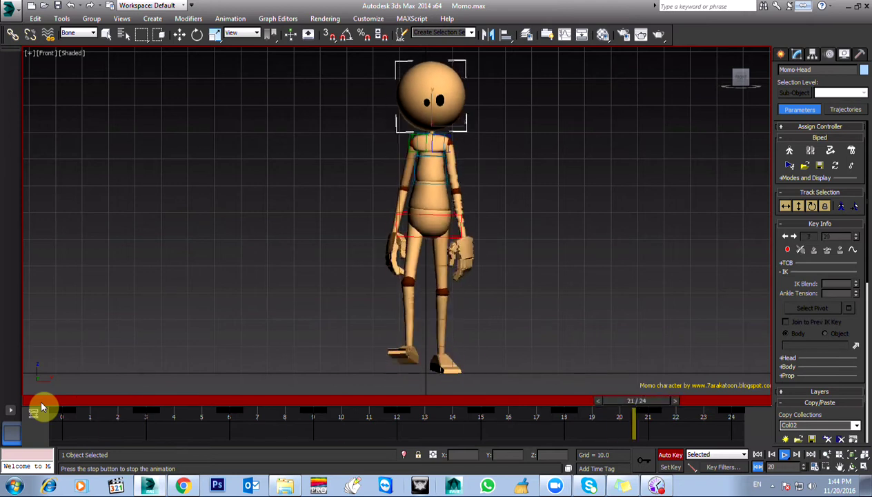
key("slash")
Play the walk cycle in perspective from the character's right side, then examine the pose at frame 15.
key("p")
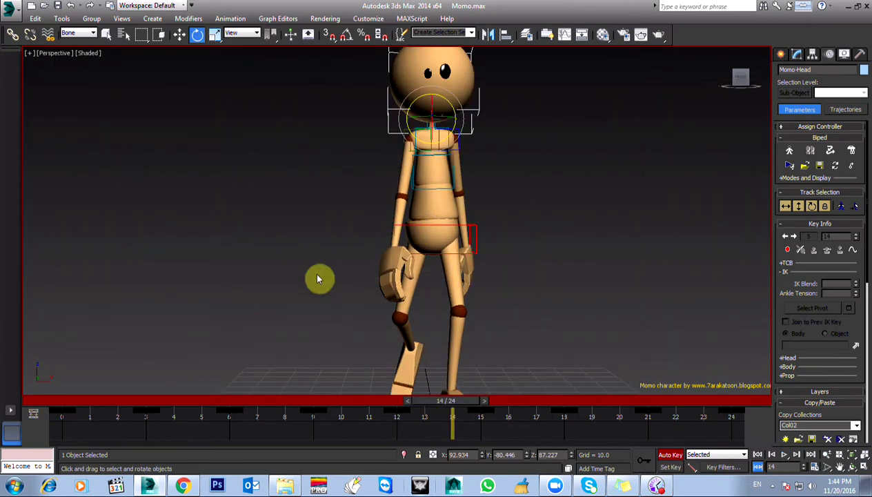
middle_click_drag(318, 279, 361, 282, "alt")
scroll(311, 306, "down", 2)
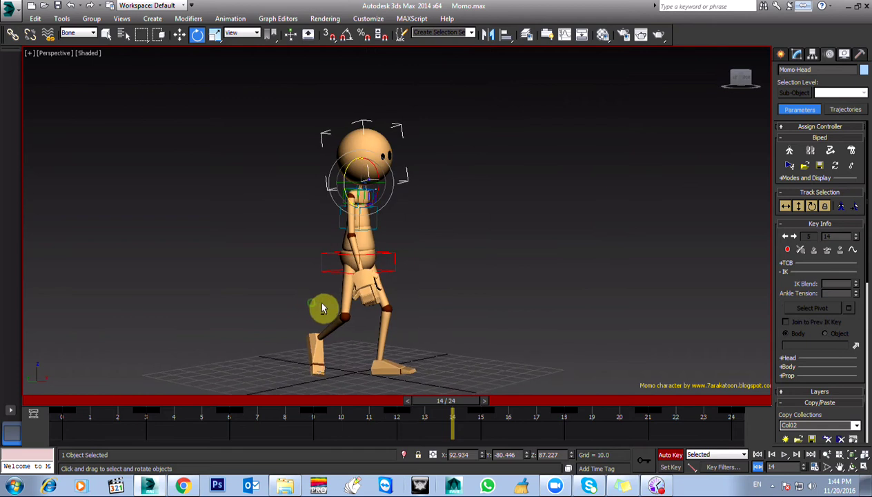
middle_click_drag(322, 308, 323, 290, "alt")
key("slash")
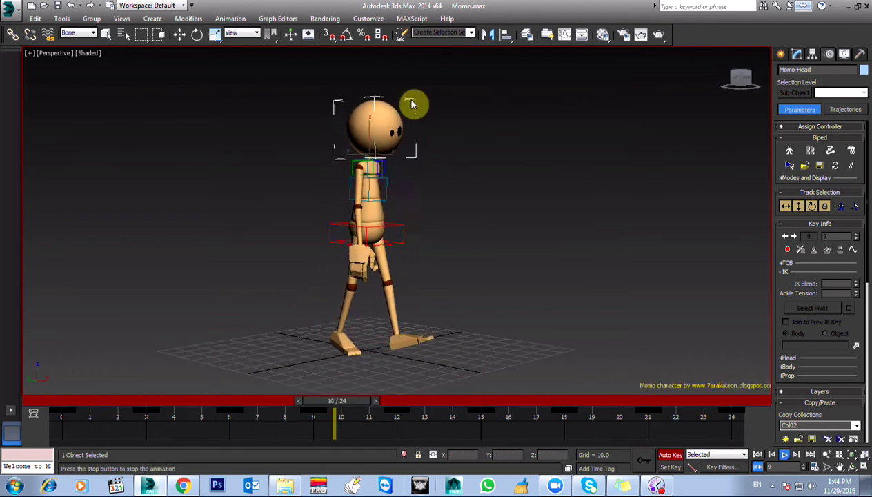
key("slash")
key("e")
left_click_drag(384, 406, 474, 406)
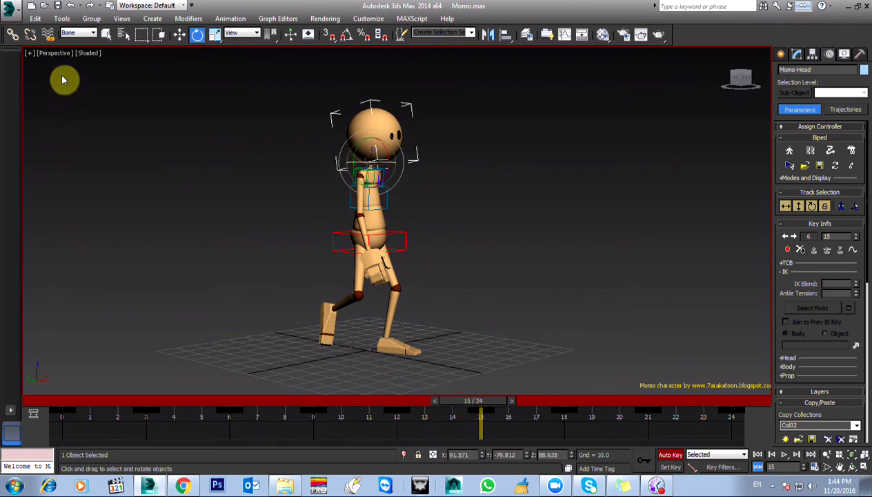
Examine the walk cycle from all sides during playback and stop it at frame 3 in a left-side view.
middle_click_drag(448, 257, 311, 276, "alt")
key("/")
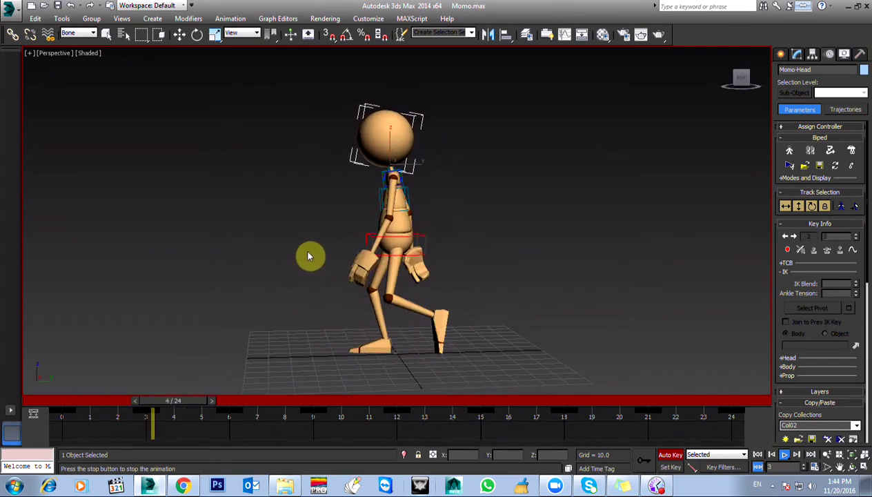
middle_click_drag(345, 263, 495, 261, "alt")
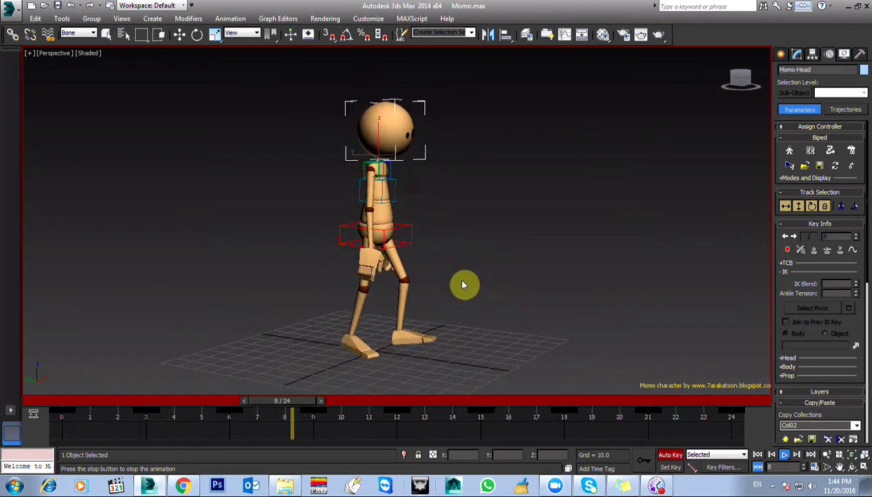
middle_click_drag(316, 380, 412, 328, "alt")
scroll(365, 351, "up", 5)
scroll(360, 356, "down", 5)
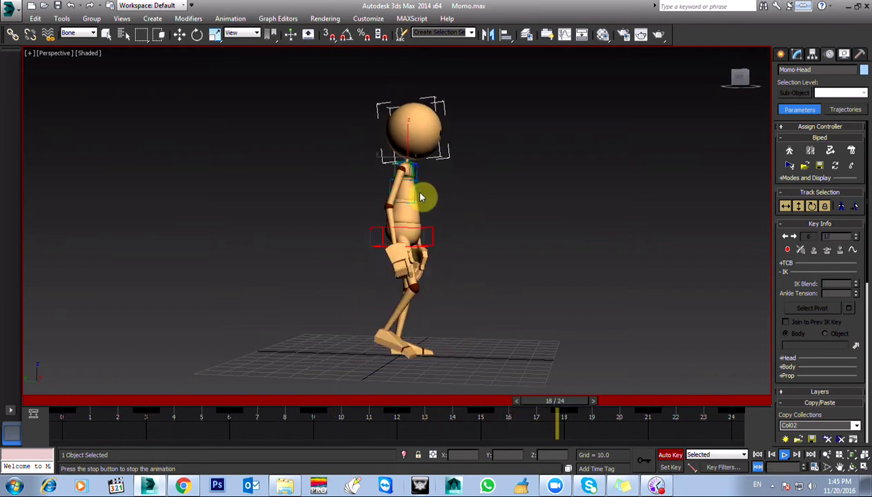
key("e")
middle_click_drag(491, 278, 421, 228, "alt")
middle_click_drag(426, 275, 437, 268, "alt")
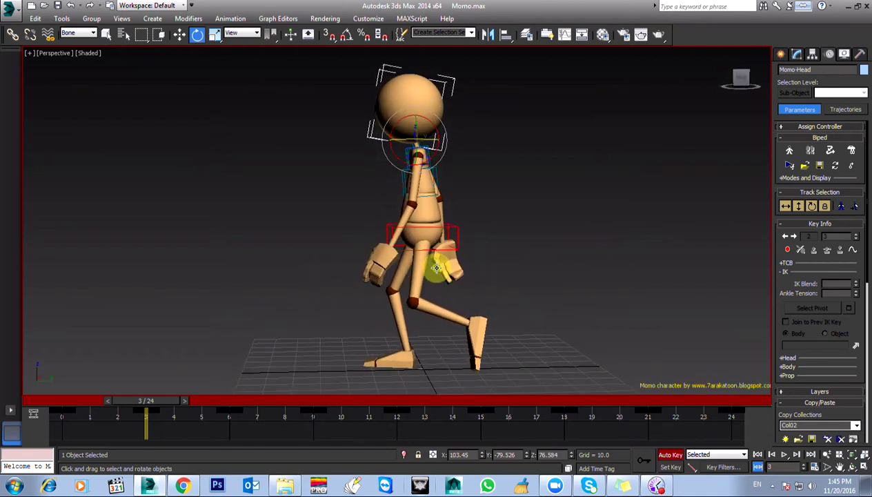
Select the Momo-L UpperArm bone at frame 6 and scrub to frame 12 to check the arm swing.
left_click_drag(147, 401, 223, 431)
left_click(418, 190)
left_click(371, 261)
key("e")
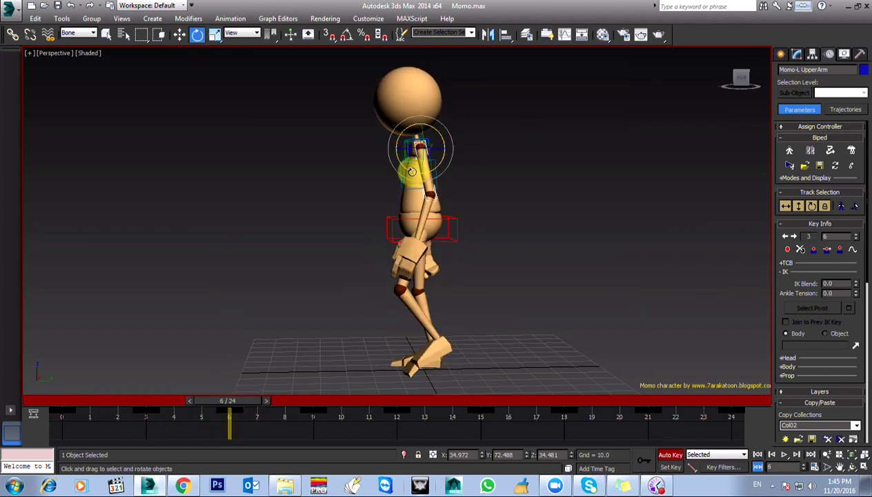
left_click_drag(227, 401, 280, 419)
left_click_drag(192, 421, 395, 438)
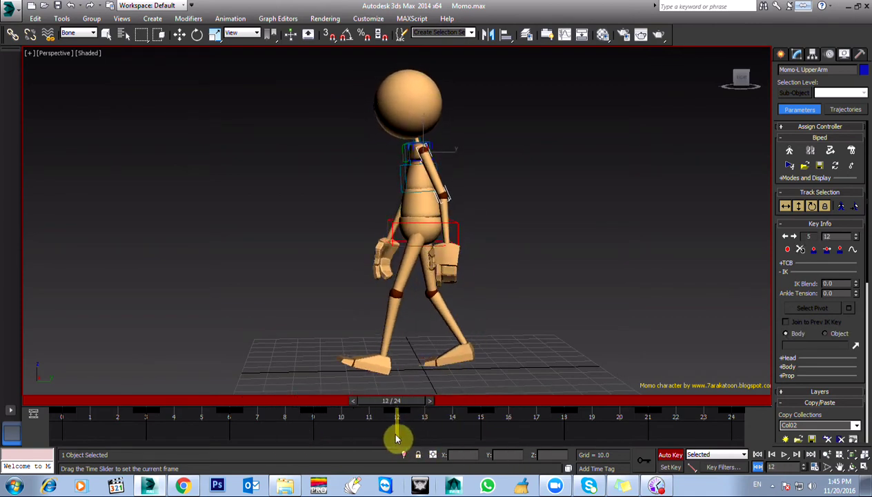
Compare the left arm poses at frames 6, 9 and 12, and rotate the left upper arm slightly at frame 9.
key("e")
key("comma")
key("period")
key("comma")
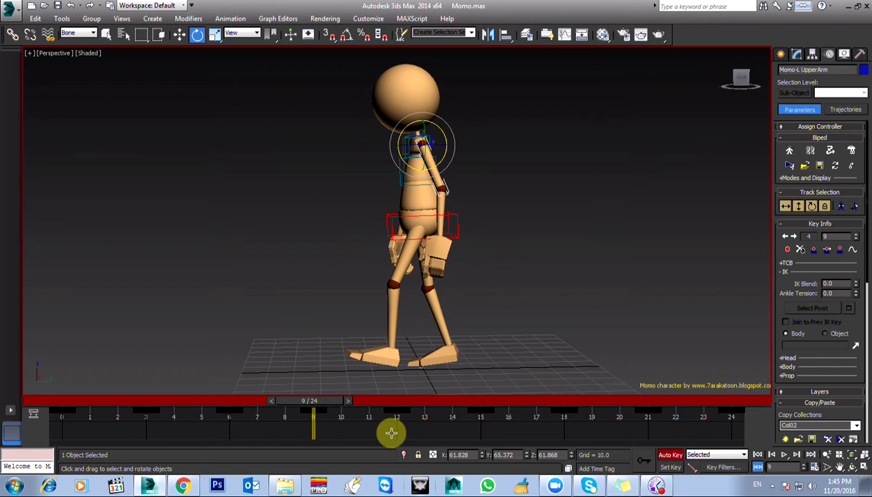
key("comma")
key("period")
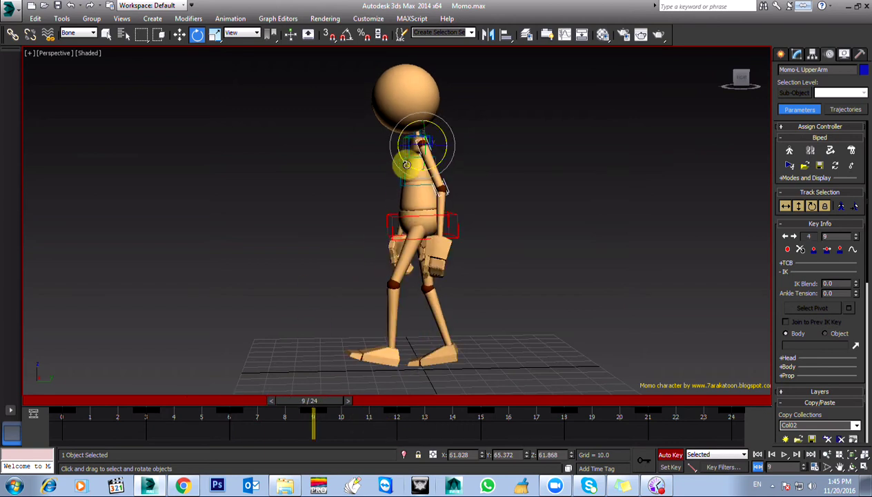
key("period")
key("comma")
key("period")
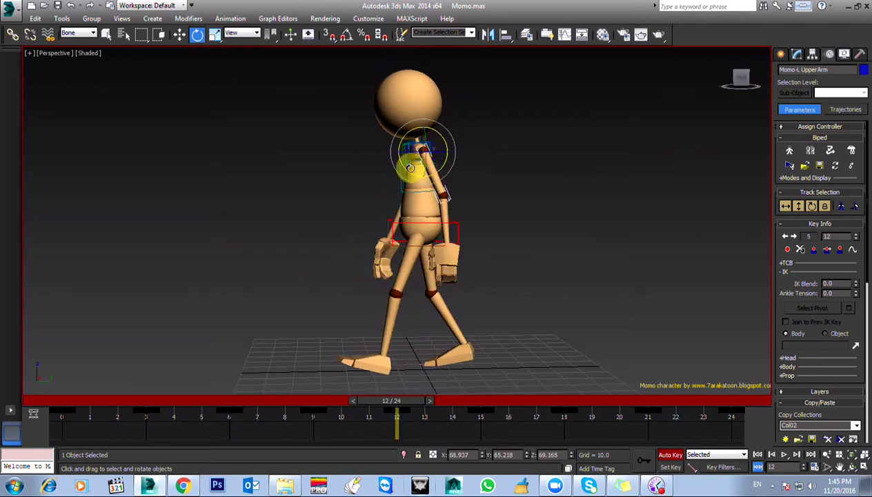
key("comma")
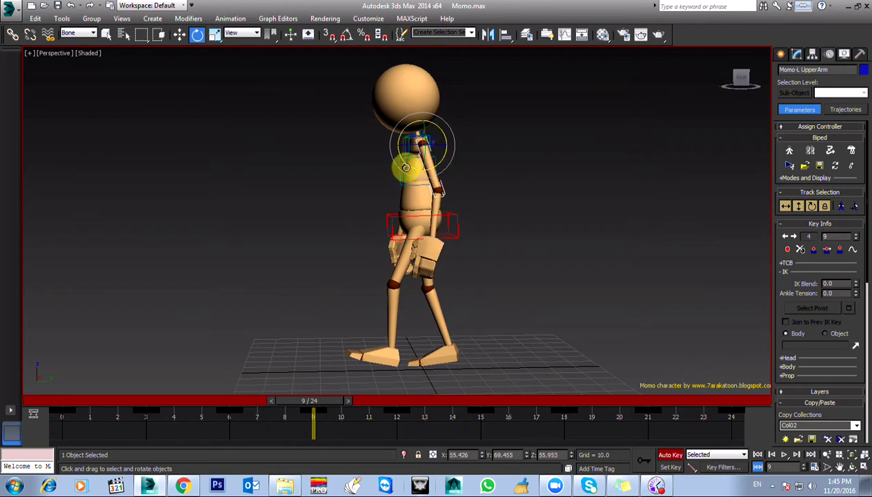
Rotate the Momo-L Hand bone about -4.48 degrees around the view's X axis at frame 9.
left_click(431, 209)
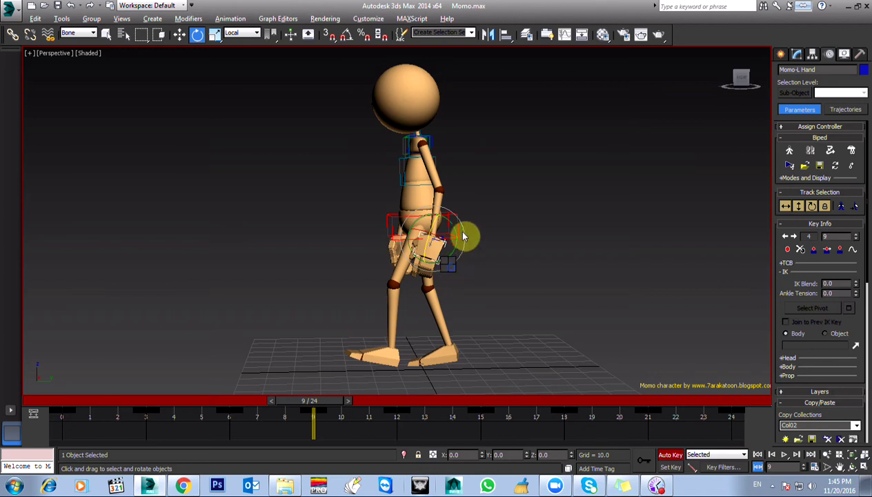
middle_click_drag(459, 277, 444, 235, "alt")
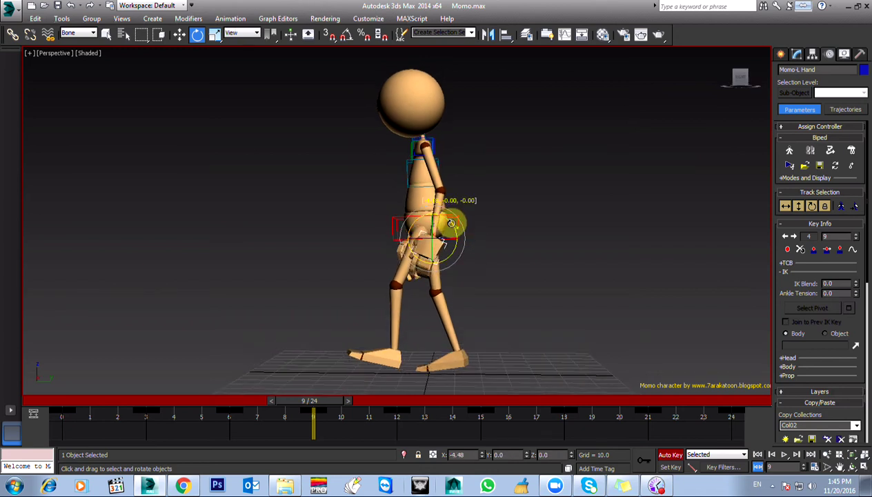
Step back and forth through the cycle's key frames to check the left hand's motion, ending at frame 15.
key("comma")
key("comma")
key("comma")
key("period")
key("period")
key("period")
key("comma")
key("comma")
key("comma")
key("period")
key("period")
key("period")
key("period")
key("period")
key("period")
key("comma")
key("comma")
key("comma")
key("comma")
key("comma")
key("comma")
key("comma")
key("comma")
key("comma")
key("period")
key("period")
key("period")
key("period")
key("period")
key("period")
key("period")
key("period")
key("period")
key("period")
key("period")
key("period")
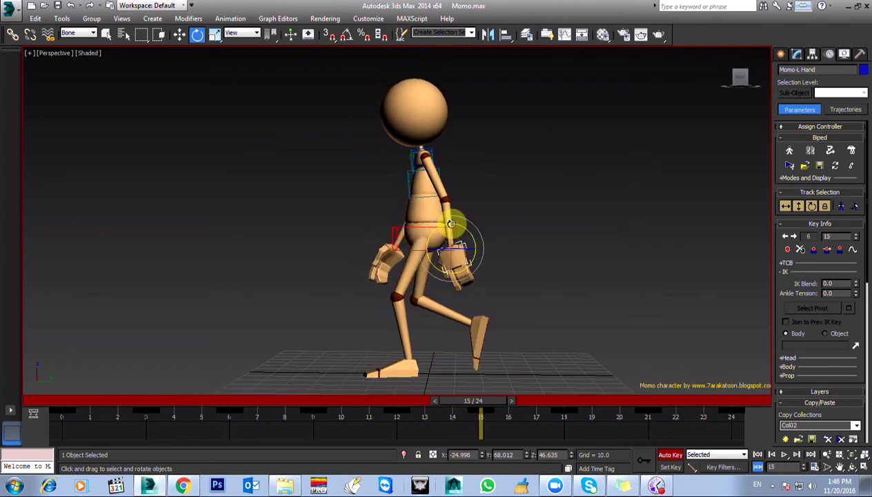
Rotate the Momo-L Forearm bone slightly at frame 15 and compare its pose with the preceding frames.
left_click_drag(463, 404, 482, 418)
key("e")
left_click(449, 227)
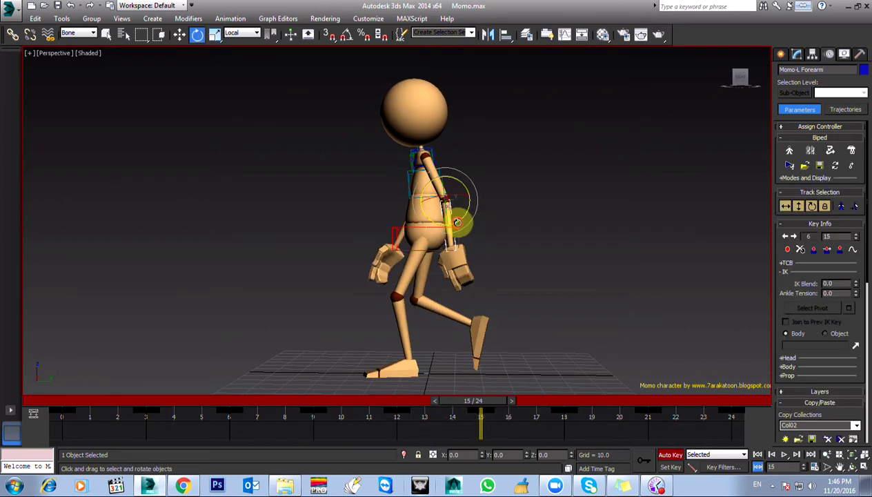
key("comma")
key("comma")
key("comma")
key("period")
key("period")
key("period")
Rotate the Momo-L UpperArm bone backward at frame 18 so the arm hangs further behind the torso.
left_click(433, 181)
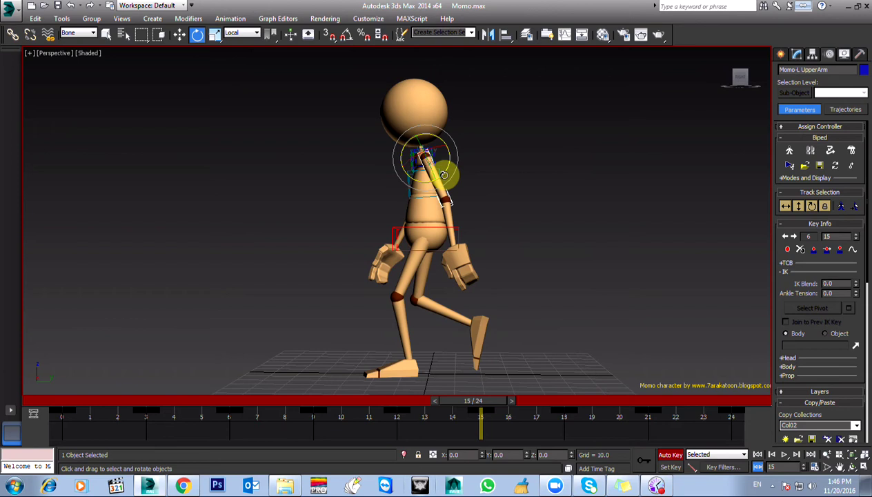
key("period")
key("period")
key("period")
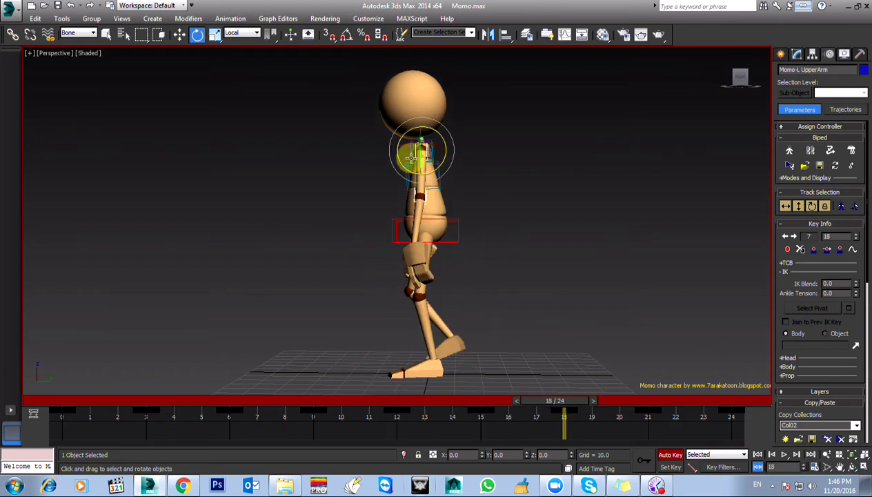
left_click_drag(434, 172, 445, 171)
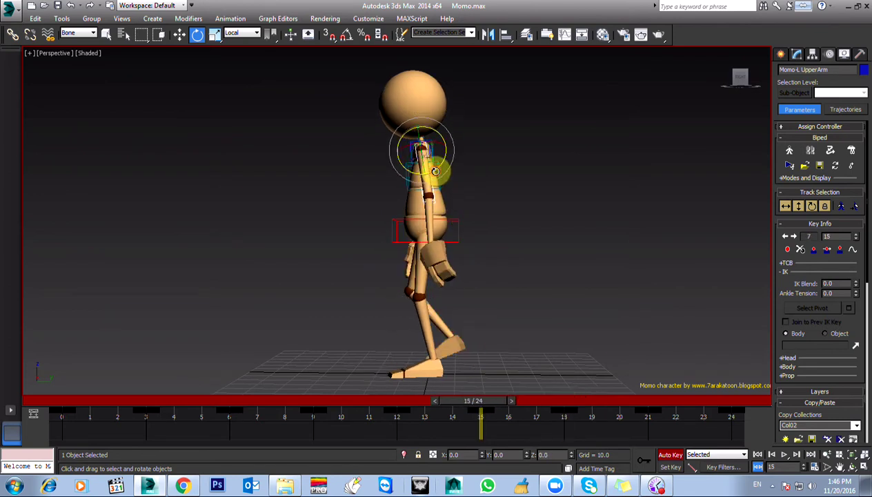
Compare the left arm at frame 24, and rotate Momo-L UpperArm slightly backward at frame 21.
key("period")
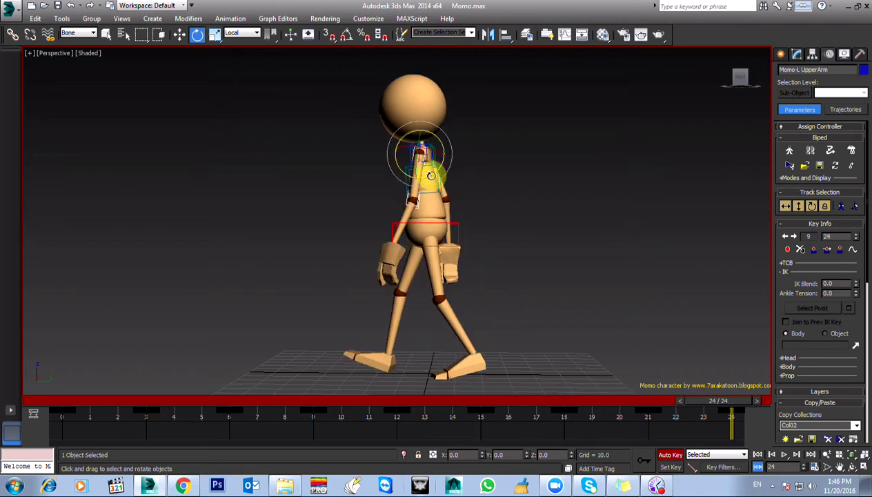
key("comma")
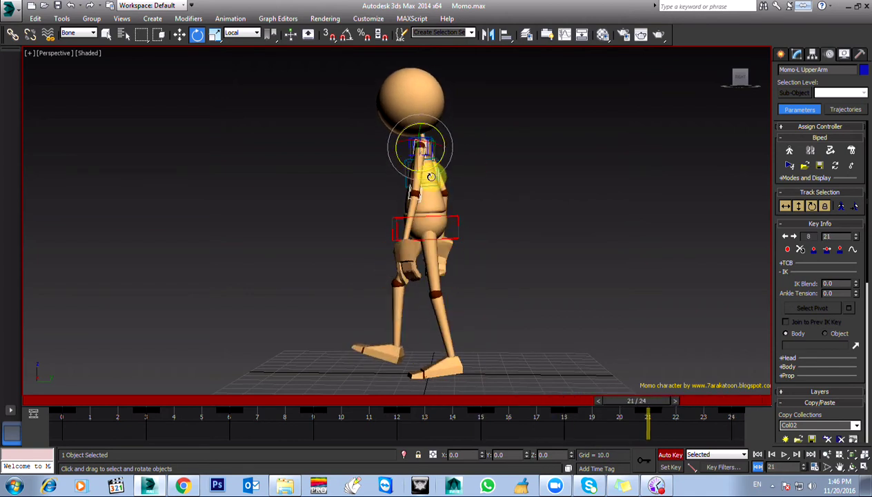
left_click_drag(429, 168, 432, 169)
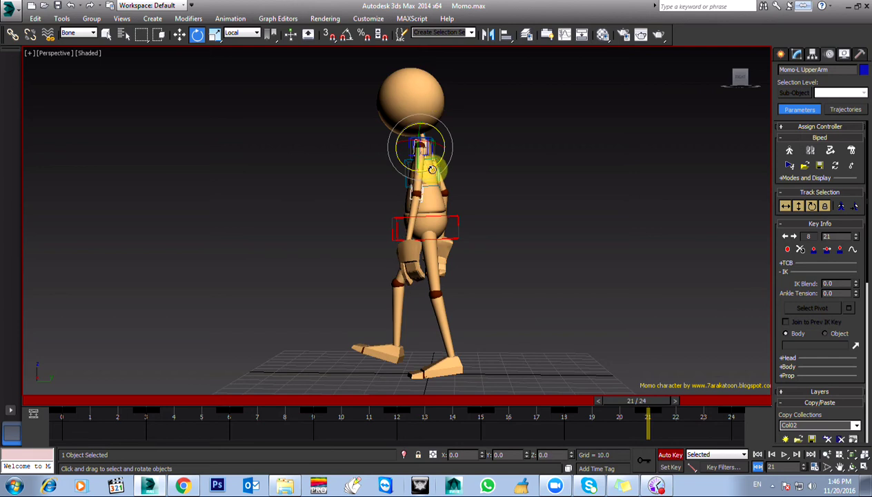
Play the walk cycle and review the arm swing from the side, an angle and the front.
key("period")
key("slash")
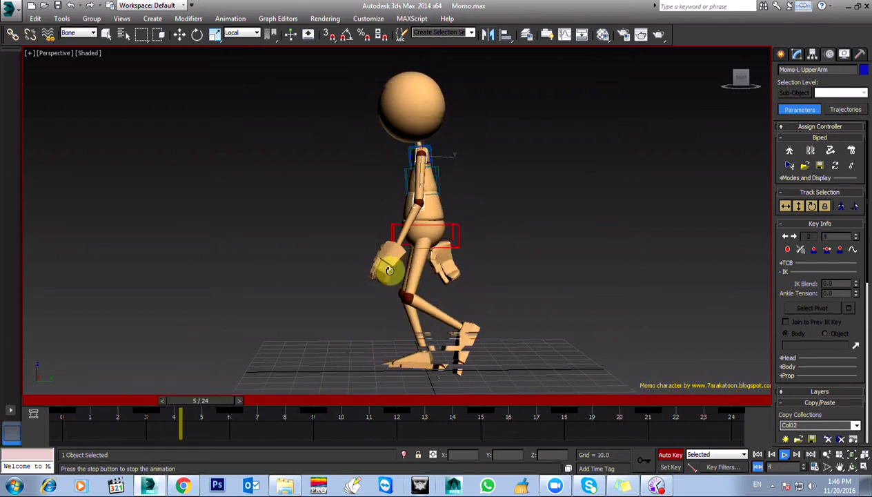
left_click_drag(554, 263, 467, 273)
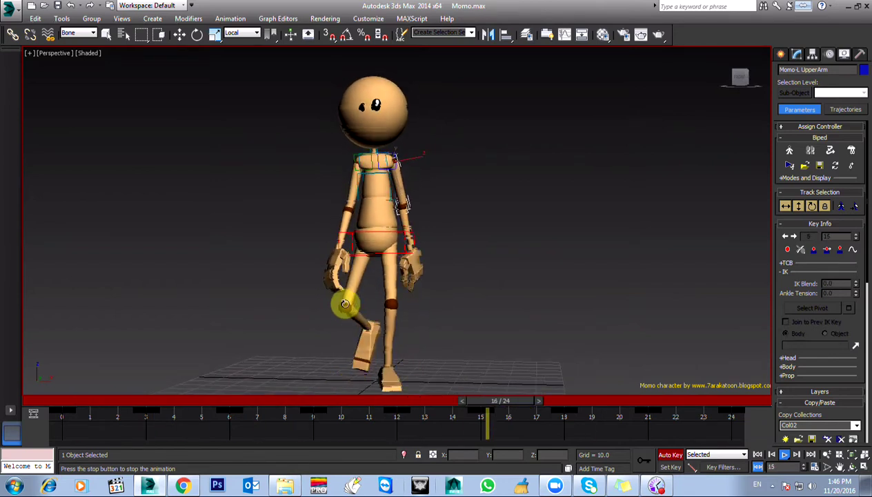
key("f")
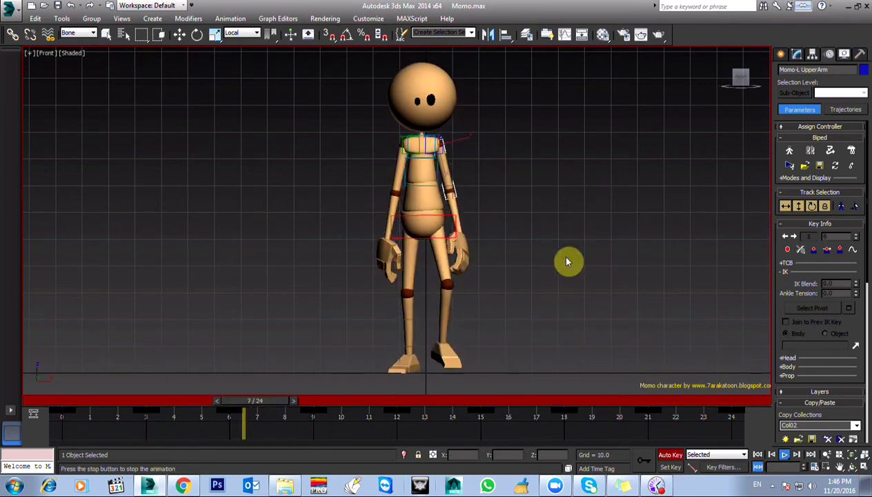
key("/")
In the Left view at frame 2, rotate Momo-R Foot about -4.7 degrees around local Z and level its toe on the ground.
key("e")
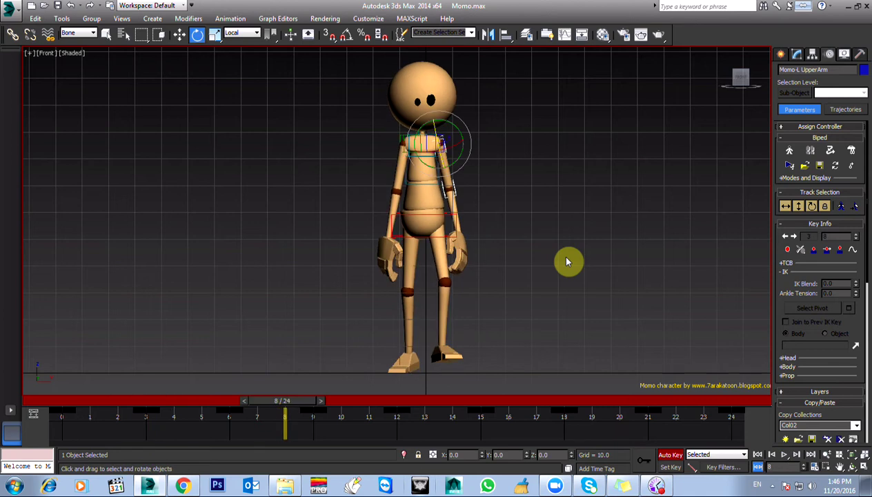
key("l")
left_click(436, 314)
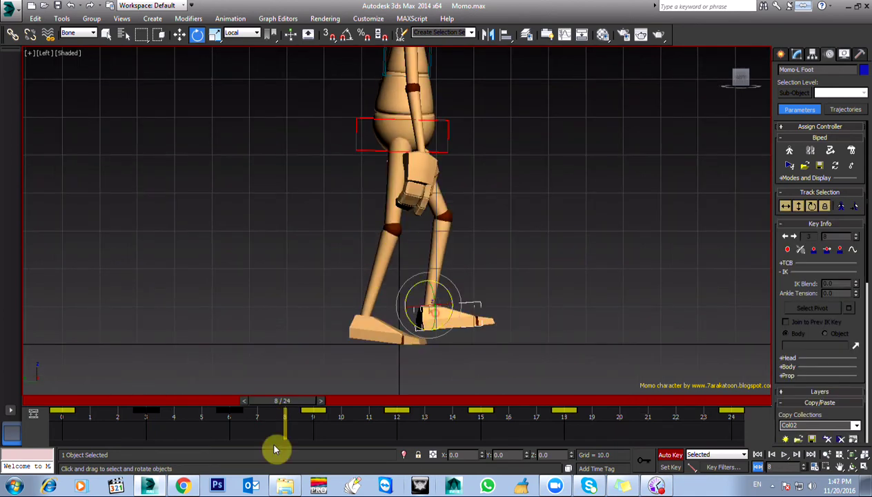
key("q")
left_click_drag(68, 401, 113, 408)
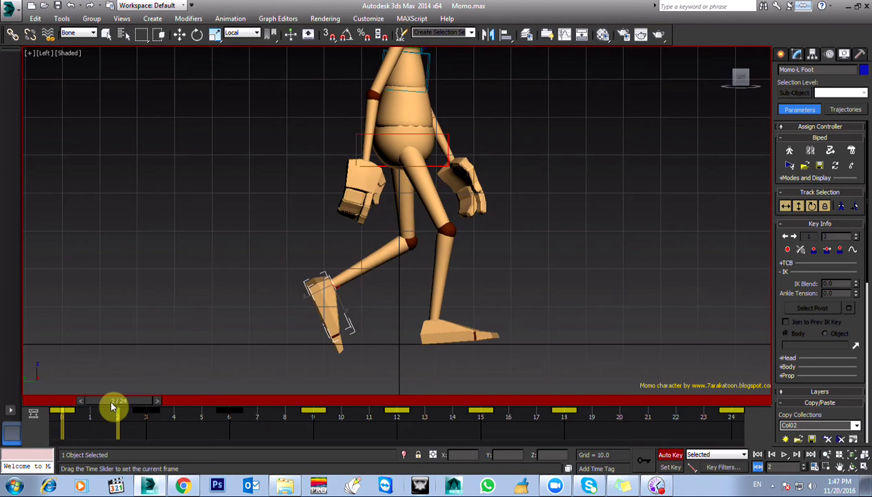
key("e")
left_click(442, 327)
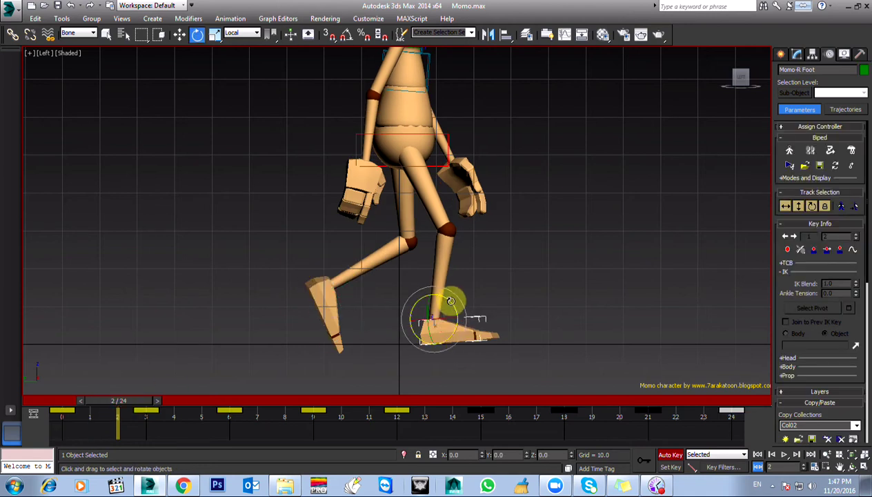
left_click_drag(449, 300, 455, 302)
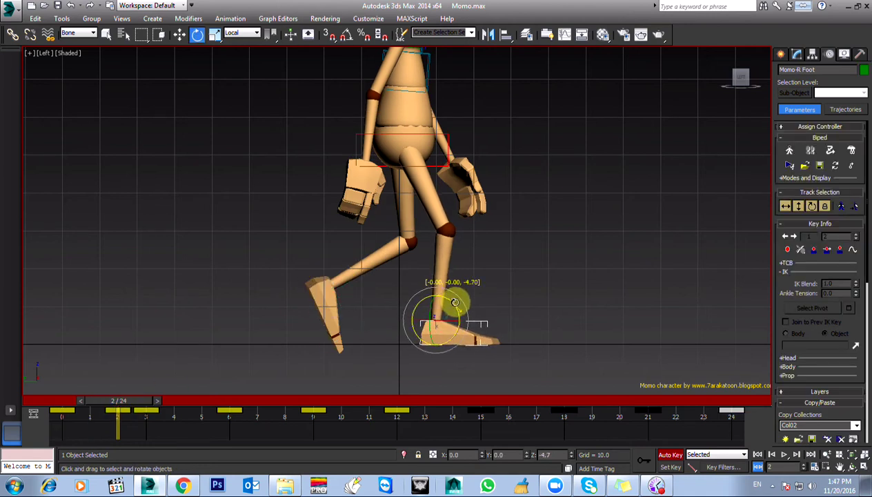
left_click(481, 336)
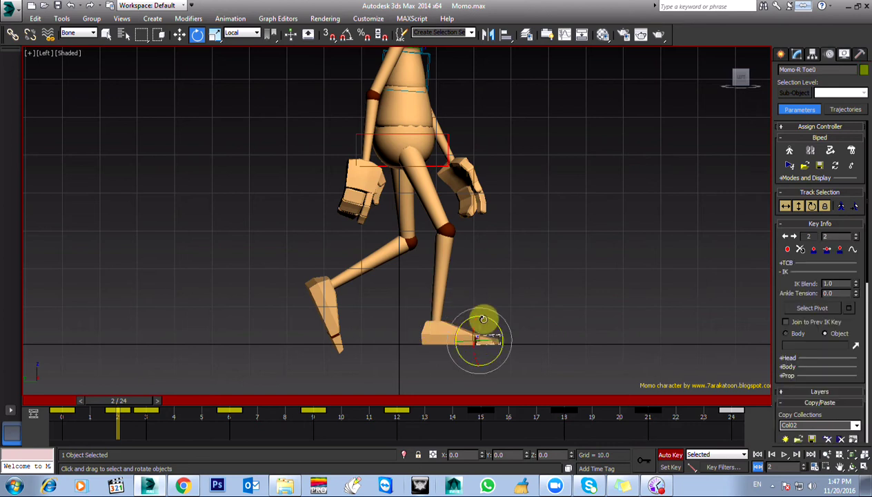
Rotate Momo-R Foot slightly toward the ground at frame 1 and adjust Momo-R Toe0 to match.
left_click_drag(121, 401, 90, 403)
key("e")
left_click(477, 319)
left_click_drag(464, 302, 468, 303)
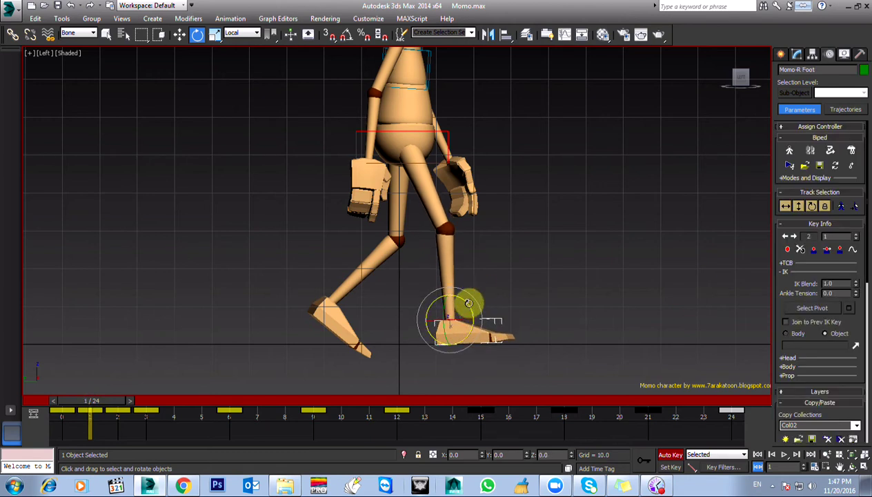
left_click(502, 334)
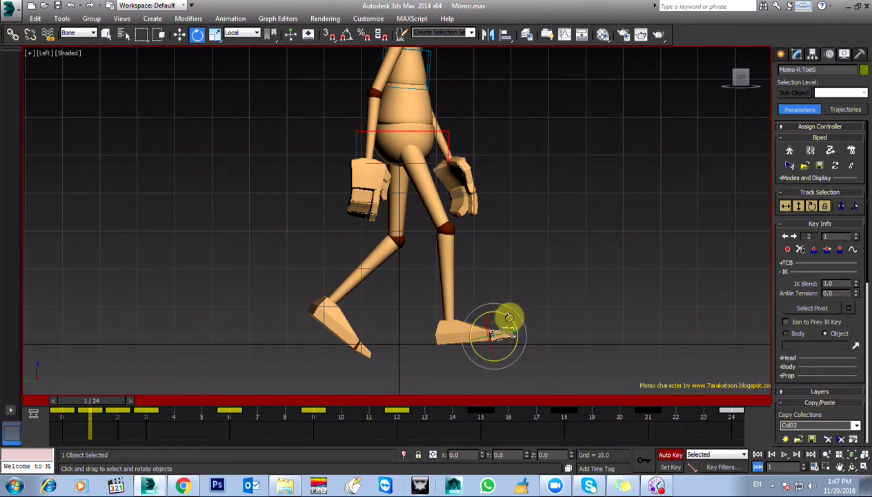
Move Momo-R Toe0 up slightly at frame 12 so the toe rests on the ground line.
left_click_drag(95, 402, 401, 415)
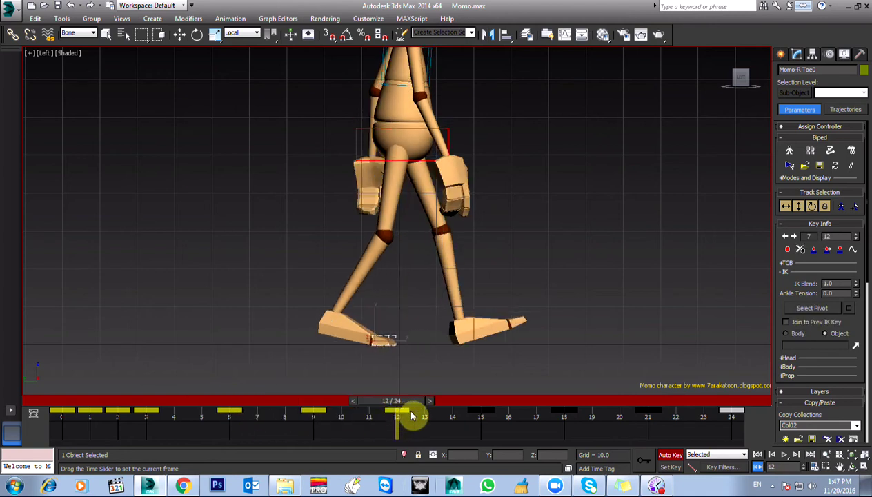
key("e")
scroll(399, 356, "up", 5)
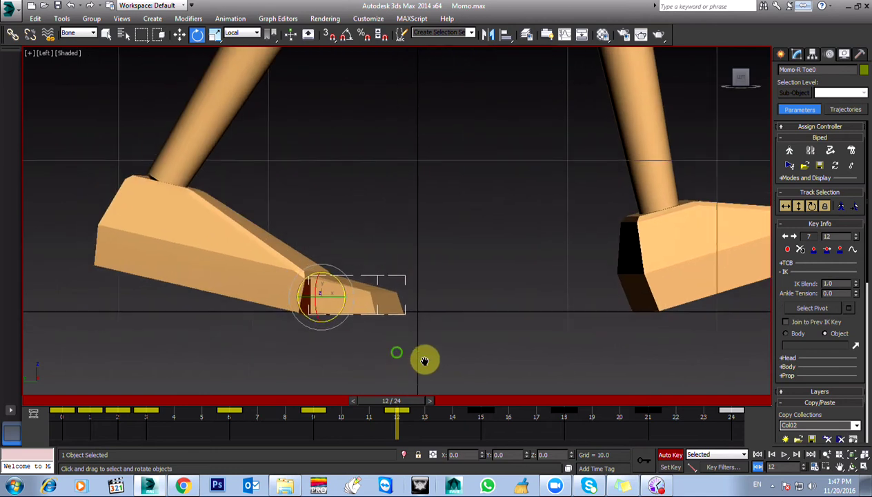
middle_click_drag(425, 360, 494, 370)
key("w")
left_click_drag(389, 290, 390, 285)
scroll(388, 316, "down", 5)
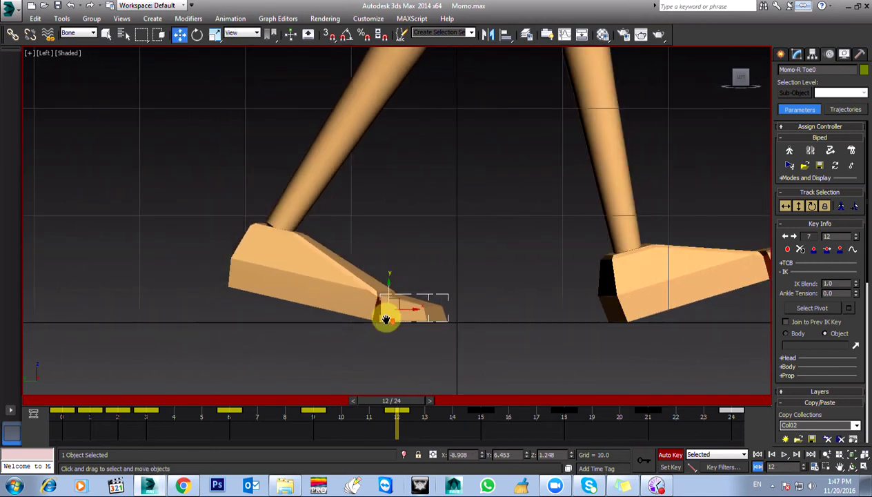
Raise Momo-R Toe0 at frame 13 and rotate it about 22 degrees, then rotate it about 25.5 degrees at frame 14.
key("q")
left_click_drag(386, 405, 422, 417)
key("w")
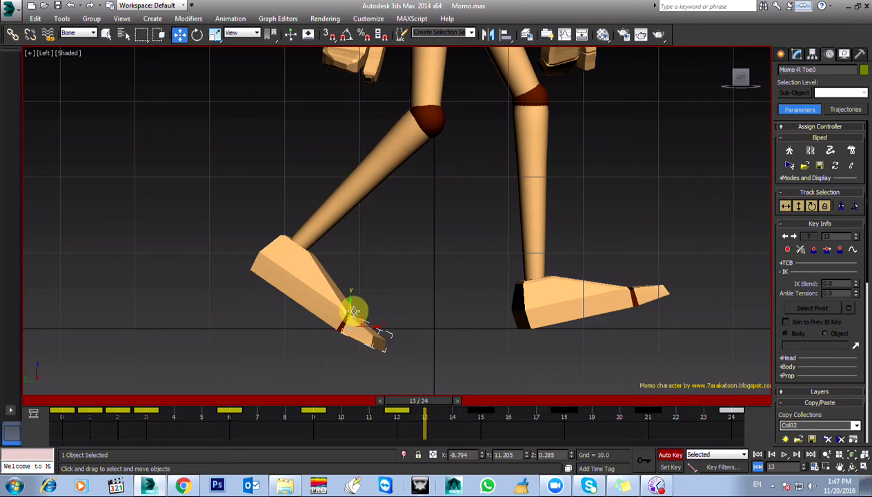
left_click_drag(350, 305, 358, 283)
key("e")
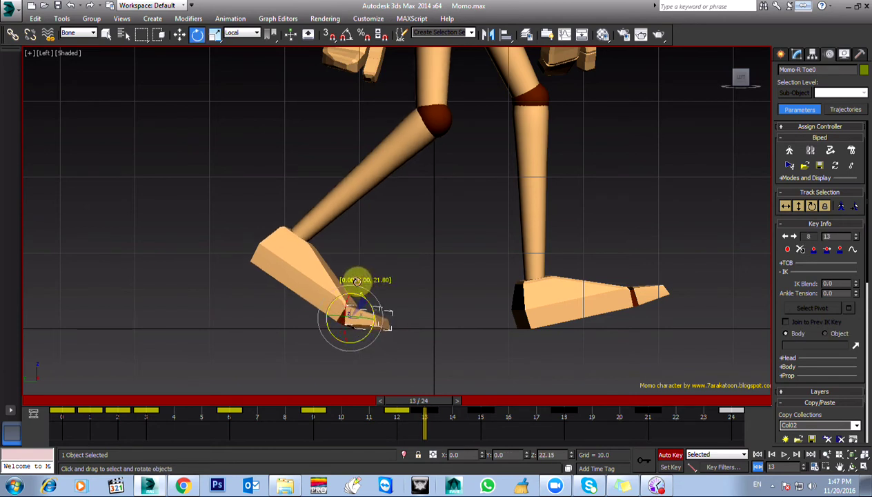
left_click_drag(427, 395, 458, 396)
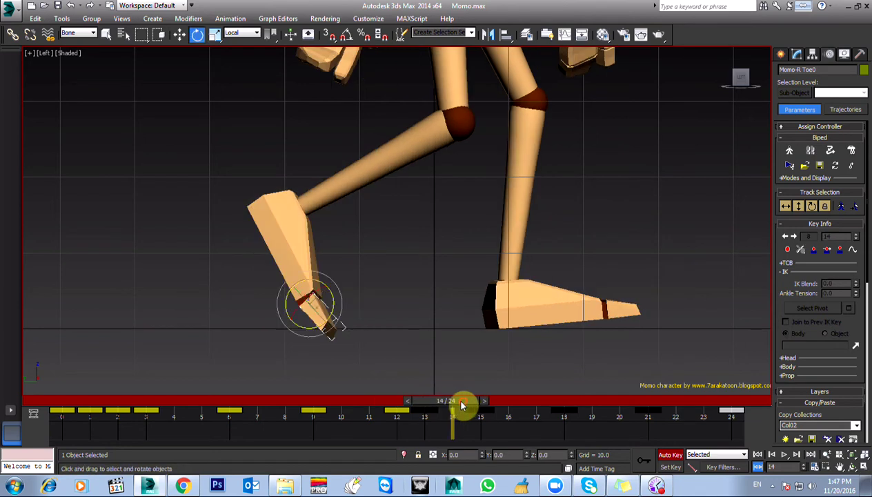
left_click_drag(335, 299, 340, 283)
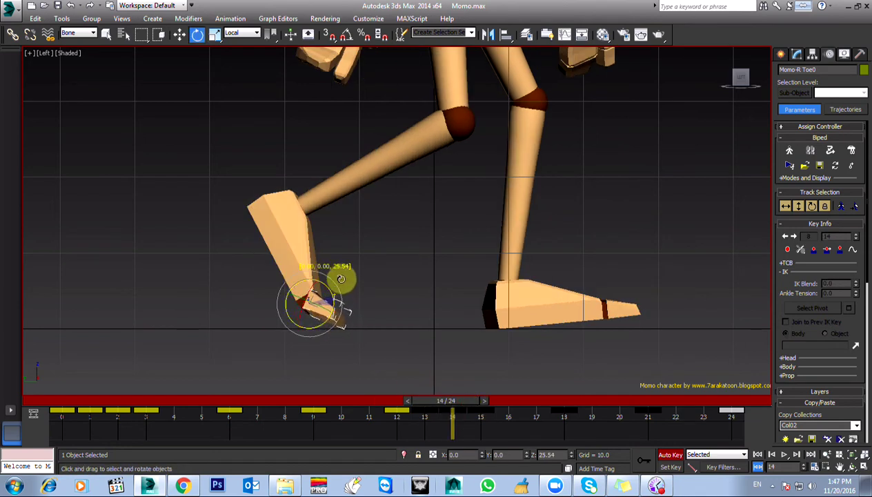
Raise Momo-L Foot at frame 1, and bend Momo-L Toe0 upward at frames 1 and 2 to clear the ground.
left_click_drag(452, 410, 92, 408)
key("e")
left_click(356, 315)
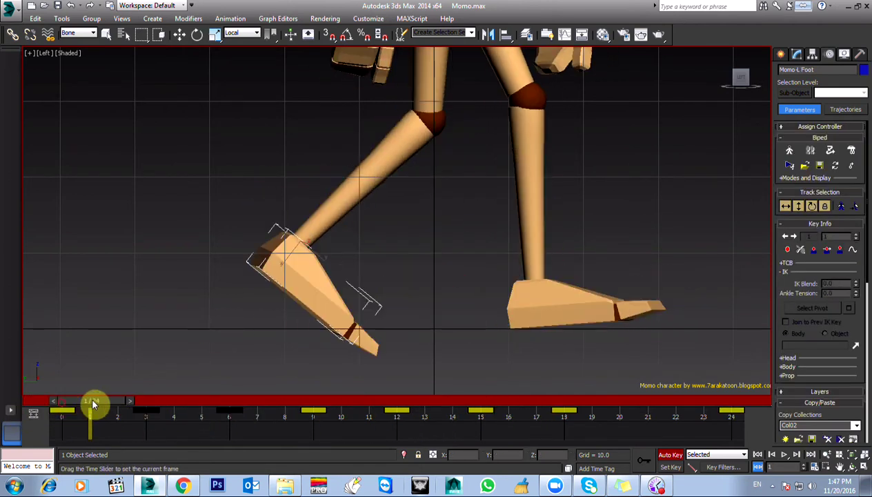
key("w")
left_click_drag(301, 220, 301, 206)
left_click(359, 318)
key("e")
left_click_drag(359, 315, 313, 304)
left_click_drag(91, 406, 141, 403)
left_click_drag(316, 272, 292, 278)
Set sliding keys for the left foot at frames 3 and 6 and for the right foot at frames 15 and 18.
left_click_drag(121, 407, 229, 402)
key("e")
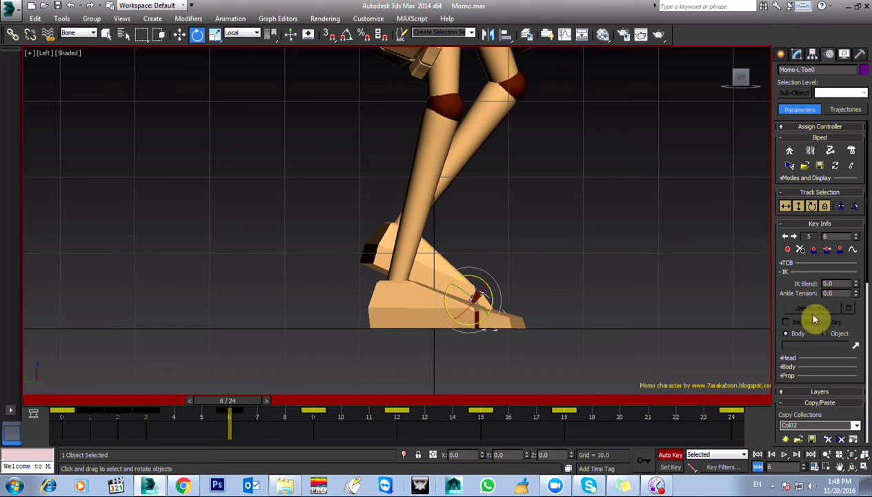
left_click_drag(197, 405, 521, 406)
left_click(827, 250)
left_click(201, 399)
left_click(555, 308)
left_click(110, 411)
key("e")
left_click(827, 249)
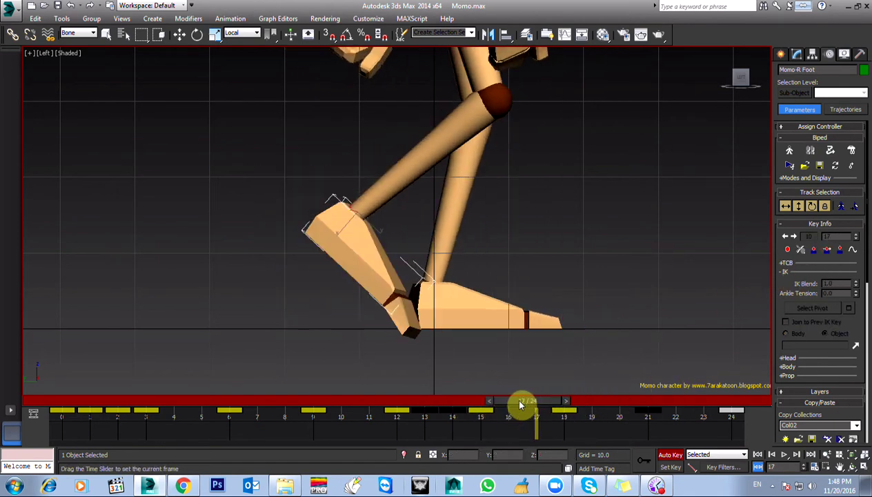
Move Momo-R Foot up about 1.24 units at frame 17 so its toe clears the ground.
key("e")
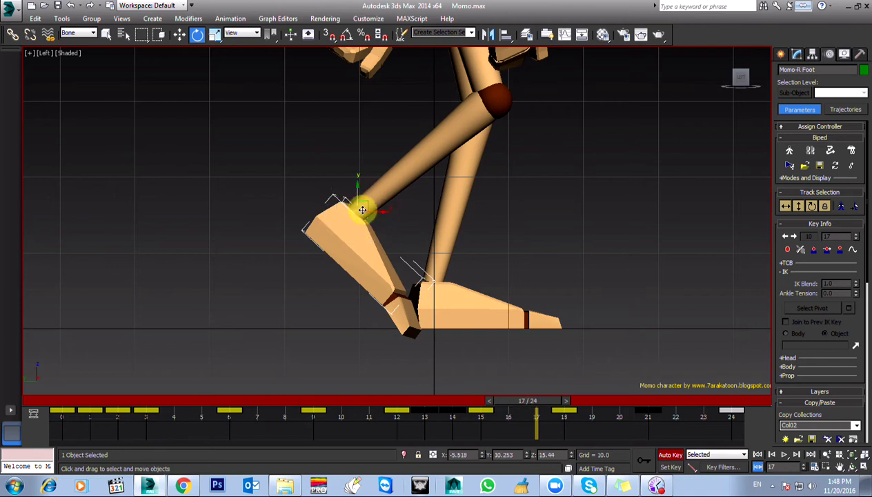
left_click_drag(357, 193, 359, 182)
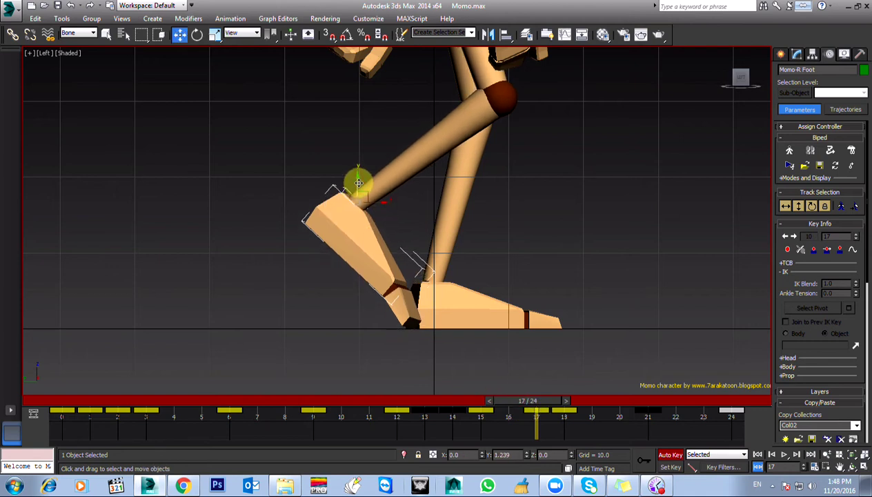
Nudge Momo-L Toe0 up to the ground line at frame 24 and copy that key to frame 0.
left_click_drag(522, 407, 695, 401)
left_click_drag(759, 398, 733, 399)
key("w")
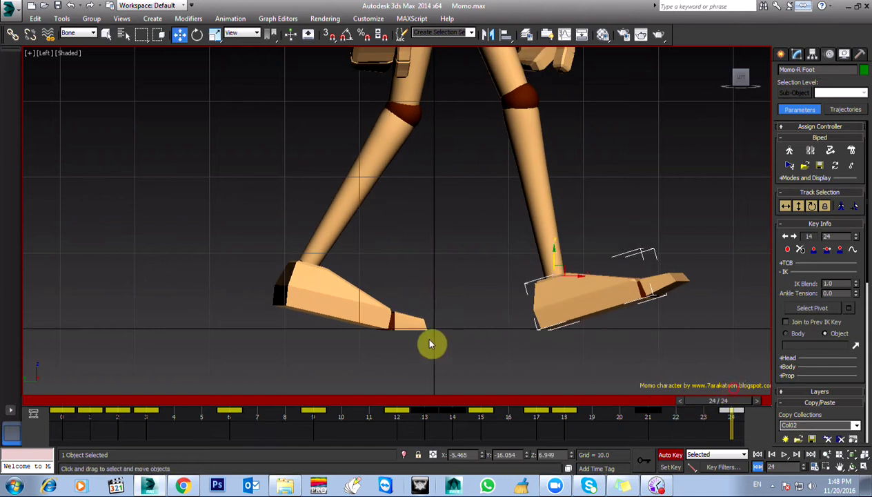
left_click(405, 319)
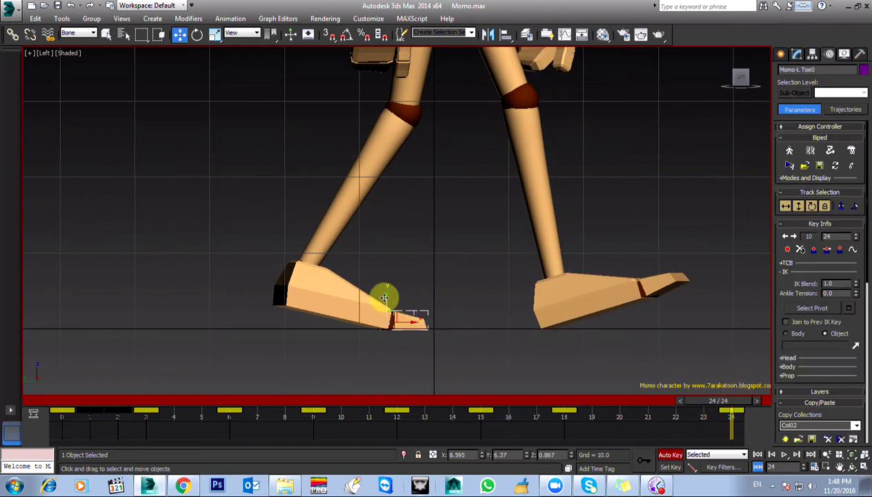
left_click_drag(387, 297, 387, 296)
left_click_drag(739, 423, 673, 393, "shift")
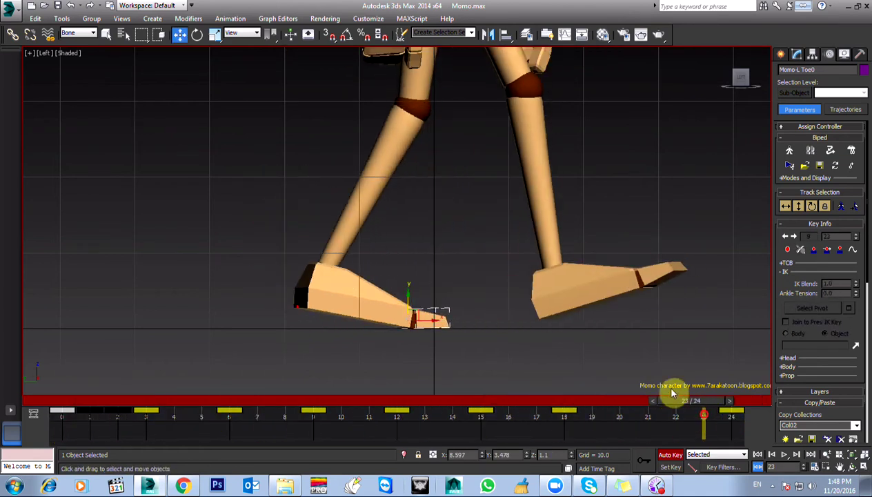
Examine the leg and foot motion in the Front view from frame 0 to frame 11.
scroll(399, 286, "down", 3)
middle_click_drag(399, 287, 392, 301)
key("f")
scroll(387, 257, "up", 2)
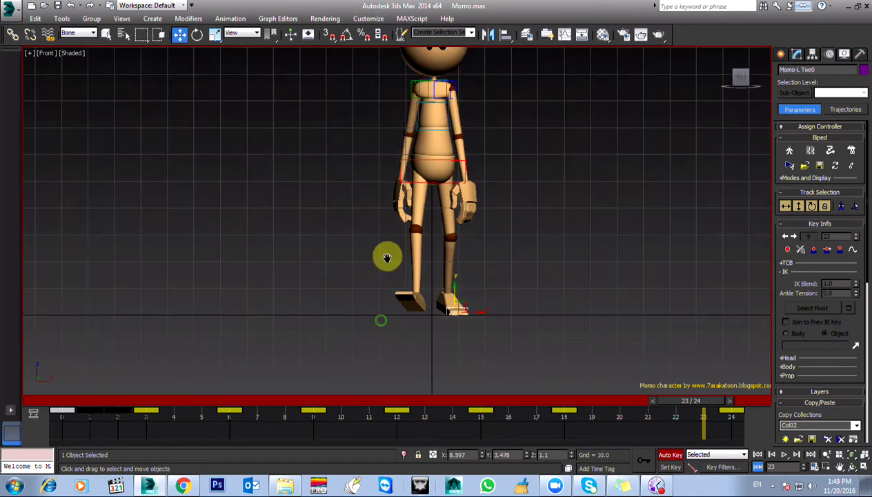
scroll(386, 269, "up", 2)
left_click_drag(59, 403, 355, 420)
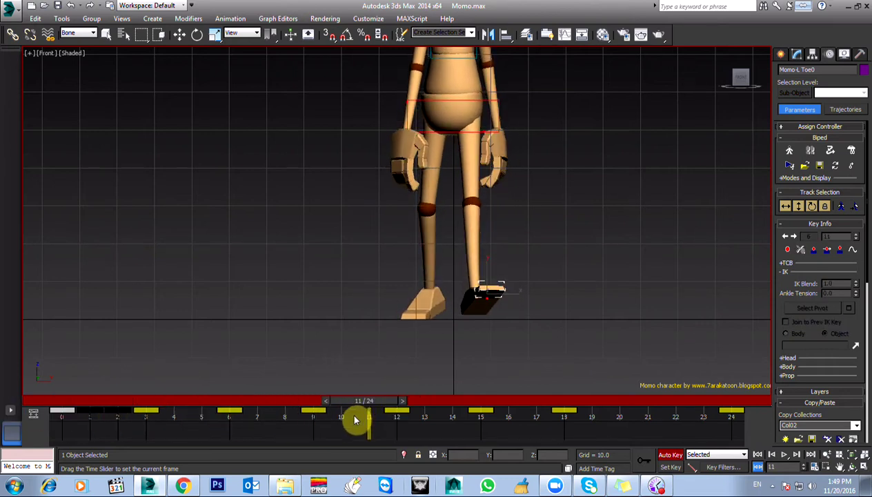
Raise Momo-L Foot to about Z 8.38 at frame 11 in the Left view and play the walk.
key("w")
key("l")
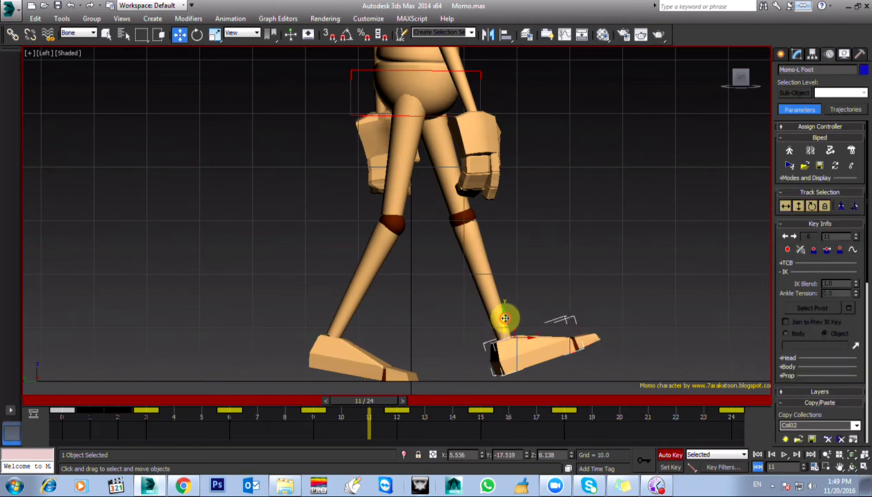
left_click_drag(505, 317, 506, 316)
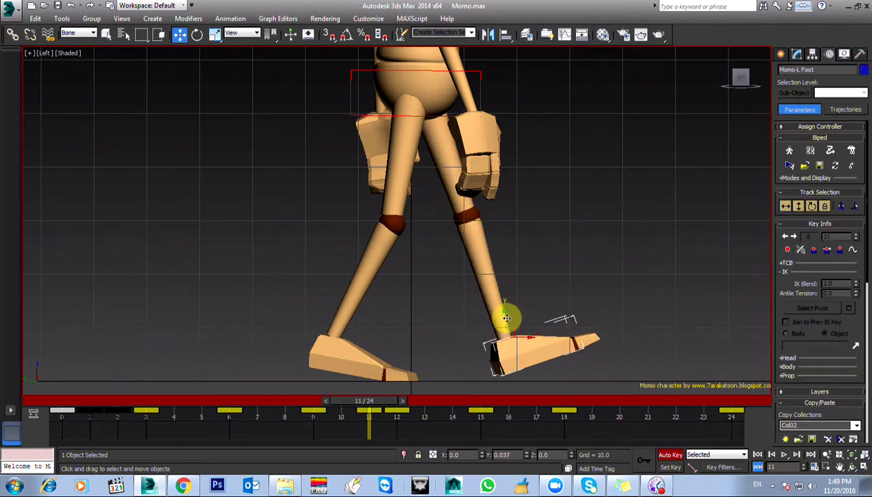
left_click_drag(367, 401, 3, 433)
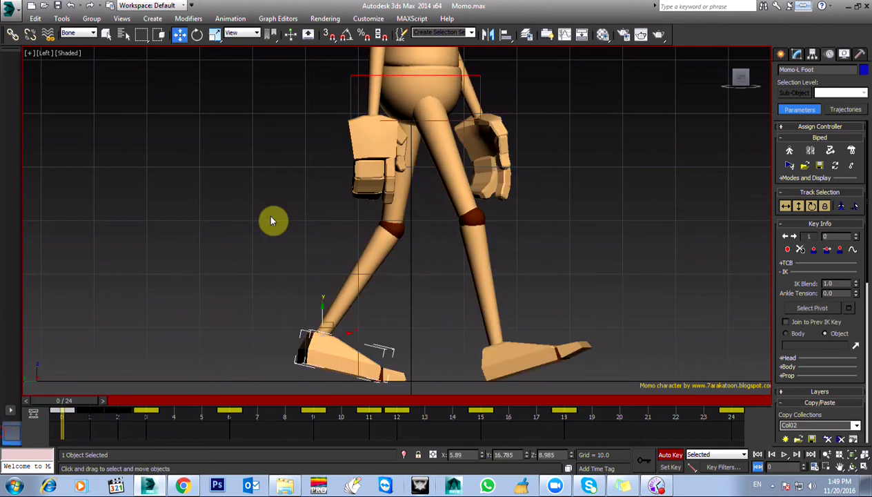
key("/")
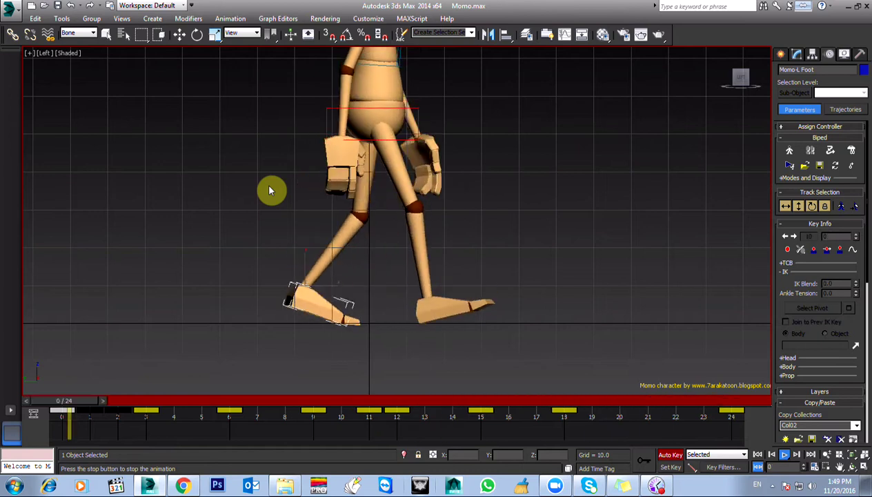
key("/")
Raise Momo-L Foot slightly more at frame 11 and by about 0.47 at frame 10, and play the walk.
left_click_drag(176, 402, 373, 410)
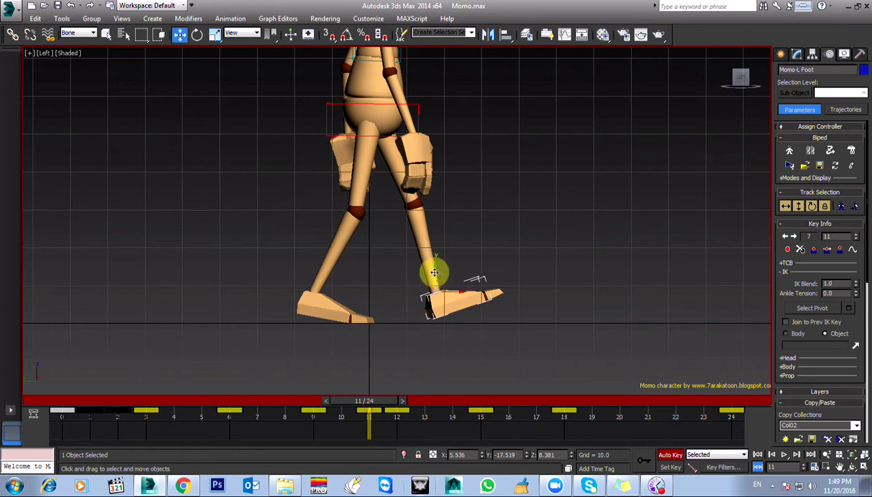
left_click_drag(435, 272, 435, 270)
left_click_drag(360, 408, 334, 412)
left_click_drag(430, 266, 429, 264)
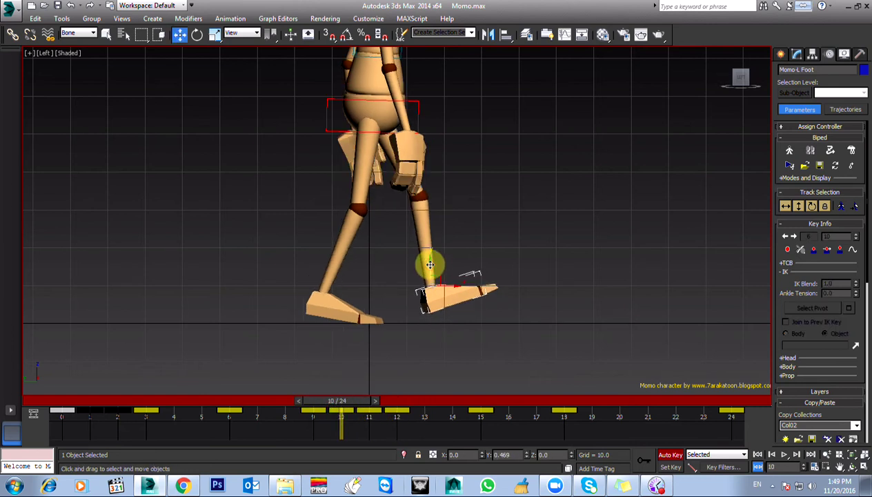
left_click_drag(343, 401, 764, 403)
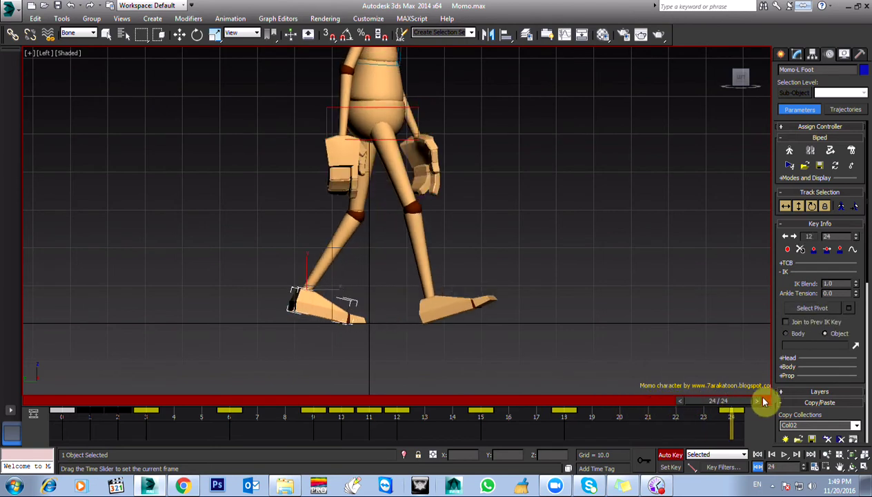
key("/")
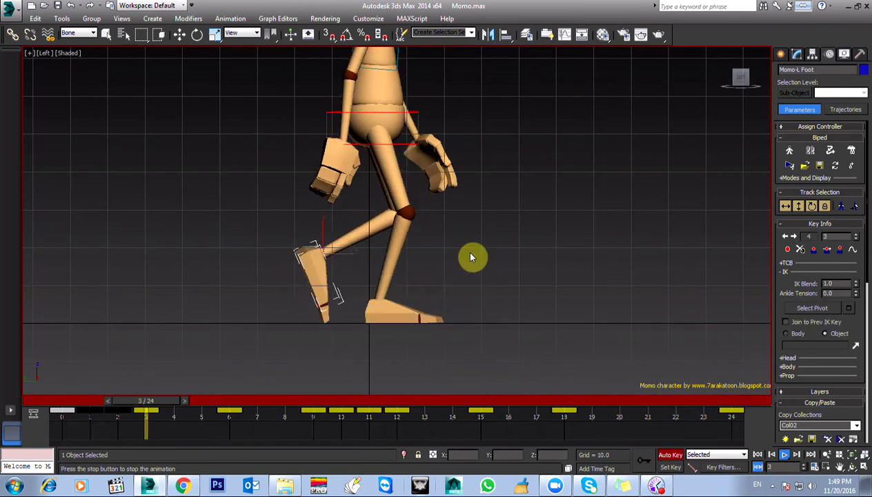
Change the preview's rendering level and create an AVI preview of frames 0 to 23 from the Left viewport.
left_click(61, 20)
mouse_move(126, 332)
left_click(206, 332)
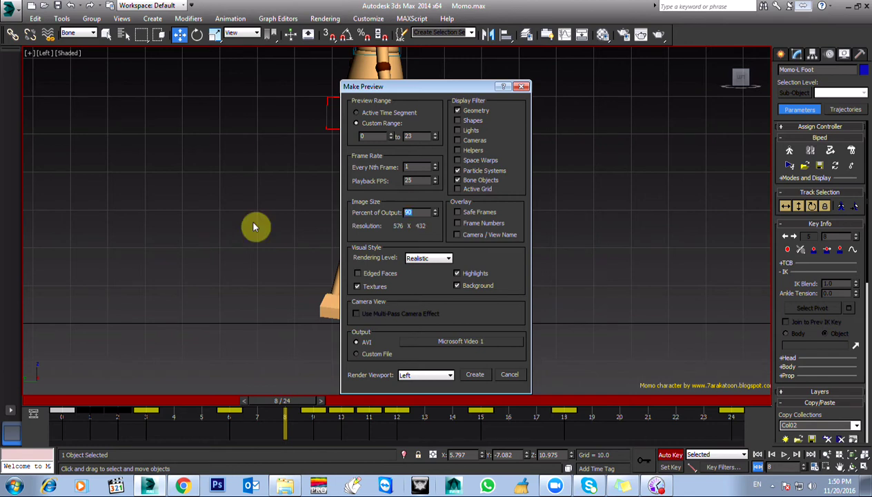
left_click(428, 259)
left_click(427, 274)
left_click(478, 374)
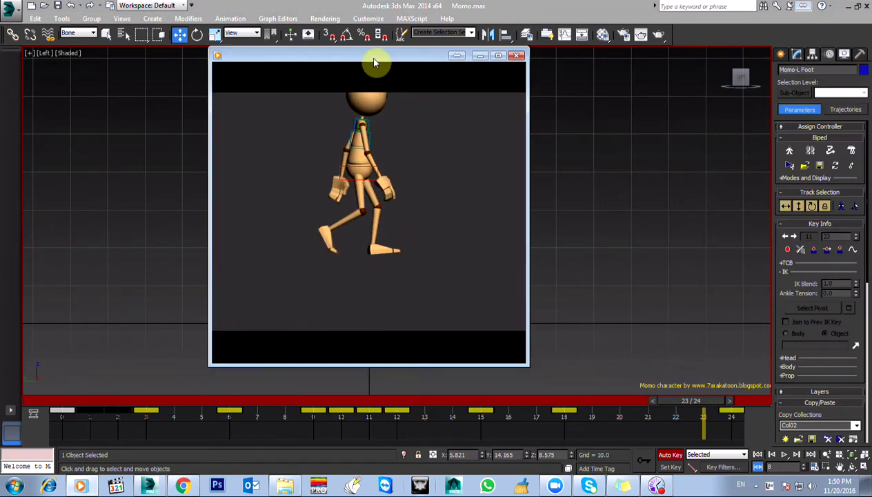
Watch the walk preview full screen and close the player.
double_click(367, 205)
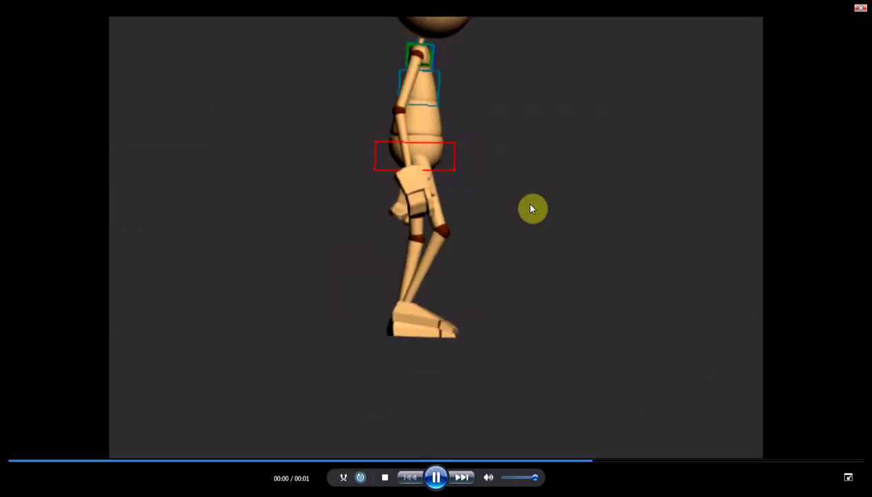
double_click(551, 122)
left_click(517, 55)
At frame 3 in the Front view, rotate the lower spine momo-spine1 and the upper spine Momo-Spine1 slightly sideways.
scroll(347, 336, "down", 4)
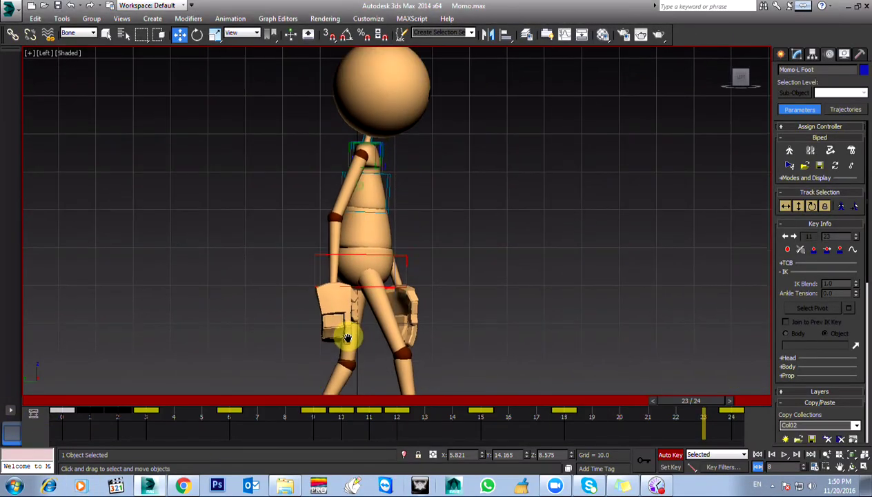
scroll(361, 308, "up", 6)
scroll(342, 332, "down", 3)
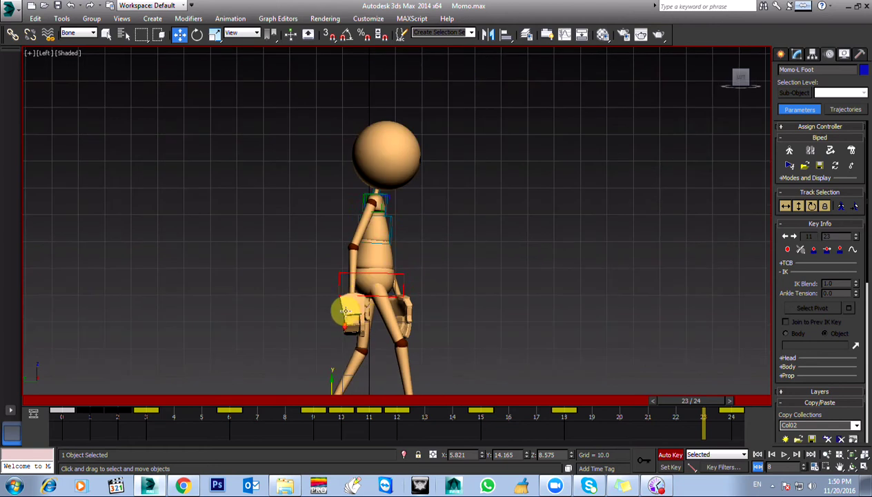
left_click(384, 257)
left_click_drag(72, 399, 148, 413)
key("w")
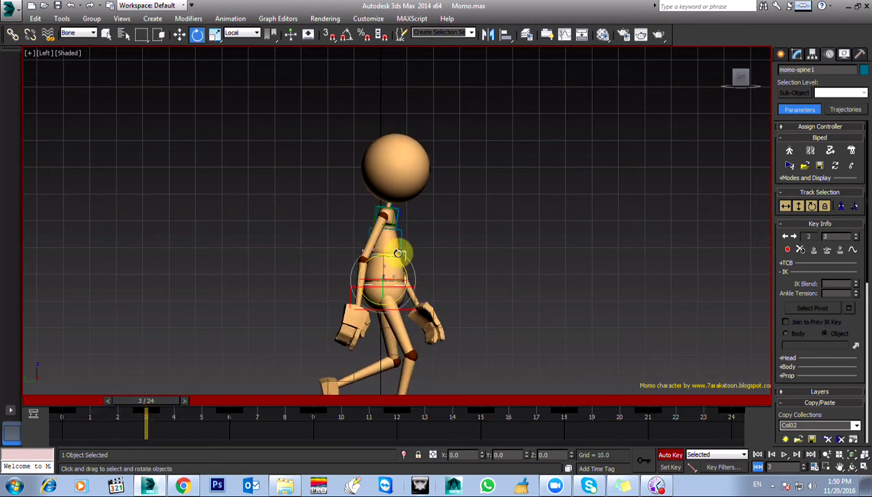
key("f")
scroll(389, 267, "up", 3)
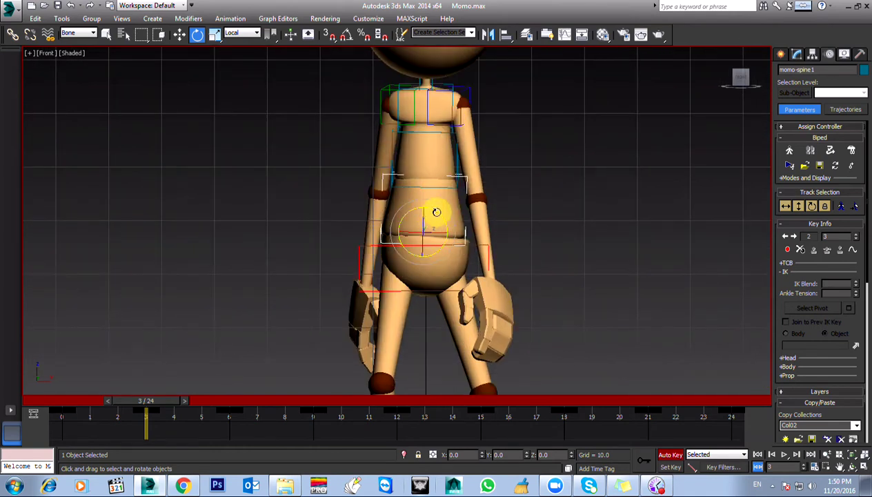
left_click_drag(436, 212, 437, 212)
left_click(443, 150)
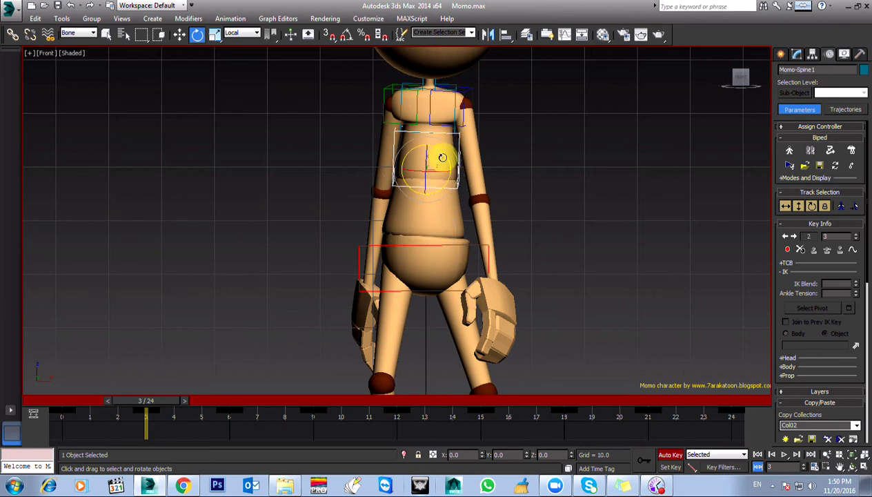
left_click_drag(438, 149, 440, 150)
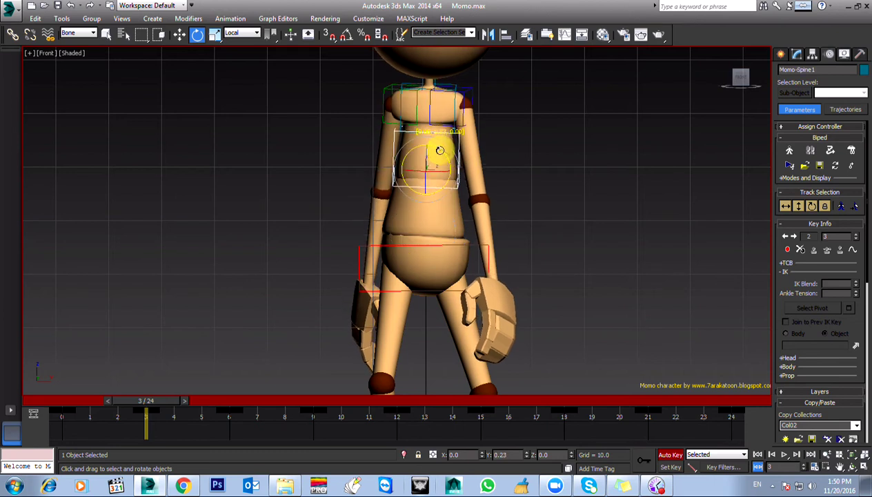
Rotate the lower spine momo-spine1 and the upper spine Momo-Spine1 slightly sideways at frame 15.
scroll(428, 228, "down", 3)
left_click_drag(129, 408, 461, 418)
key("e")
left_click(443, 230)
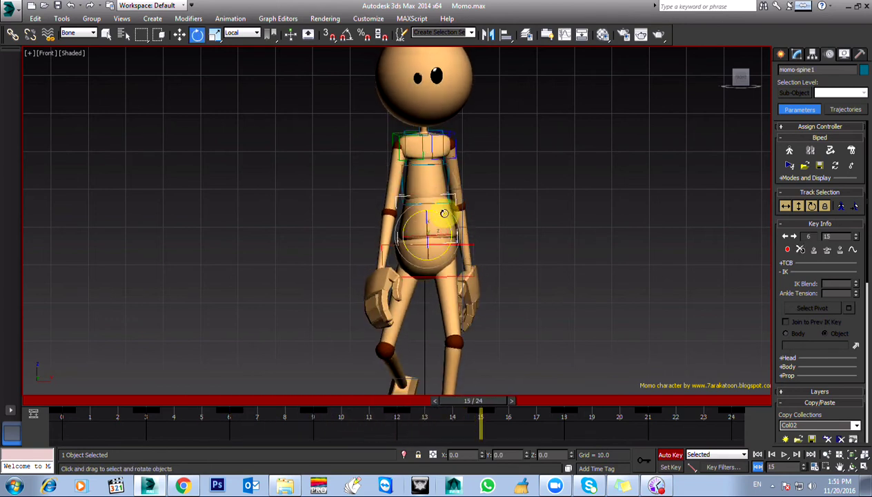
left_click_drag(443, 215, 443, 215)
left_click(449, 181)
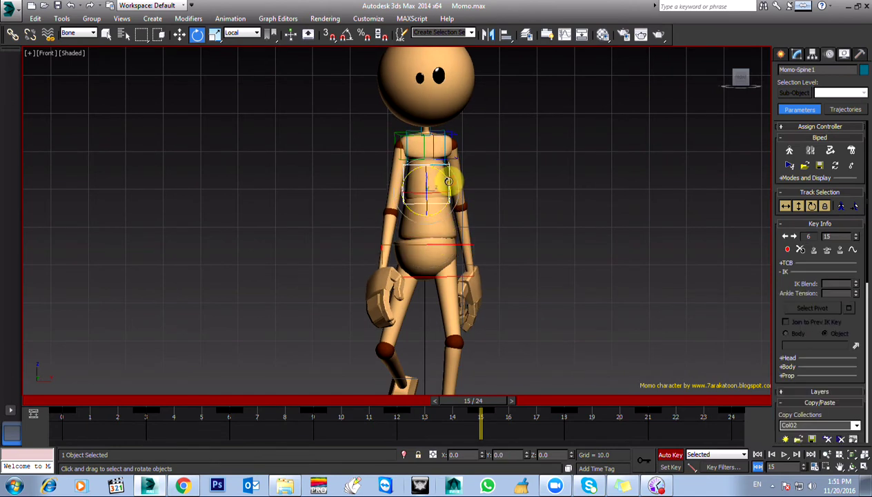
left_click_drag(439, 172, 439, 173)
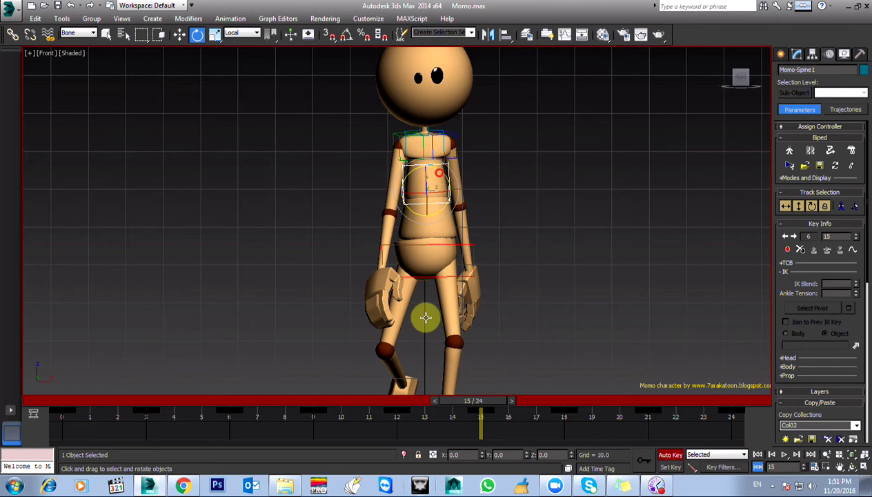
Play the walk in the Front view to review the spine sway.
left_click_drag(481, 409, 4, 379)
key("e")
key("slash")
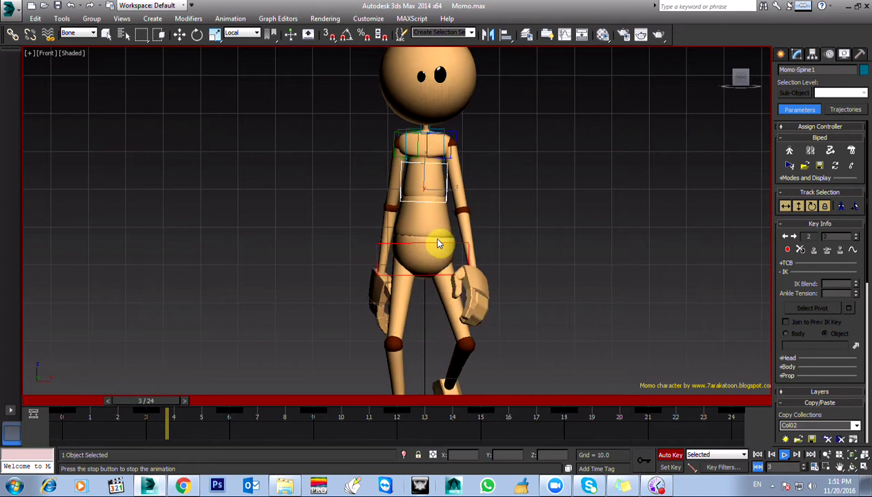
key("slash")
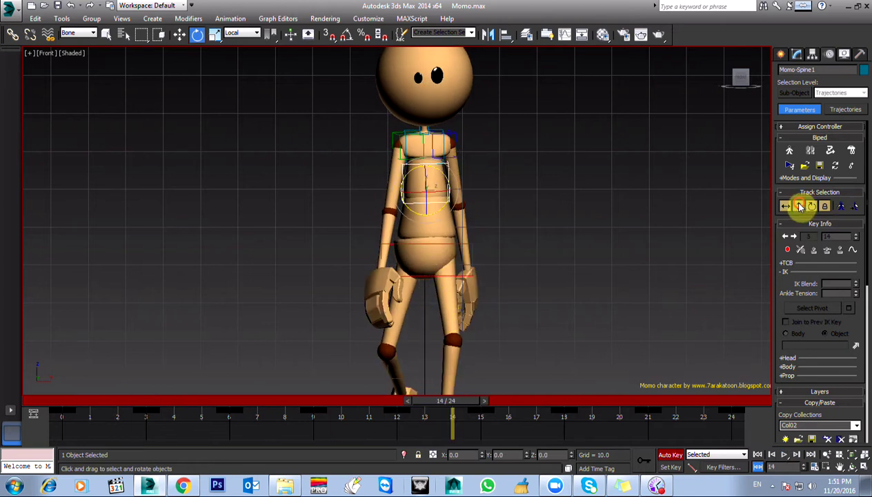
Shift Momo-Root slightly along positive X at frame 18 and to about X -1.94 at frame 6.
left_click(799, 206)
left_click_drag(143, 399, 563, 416)
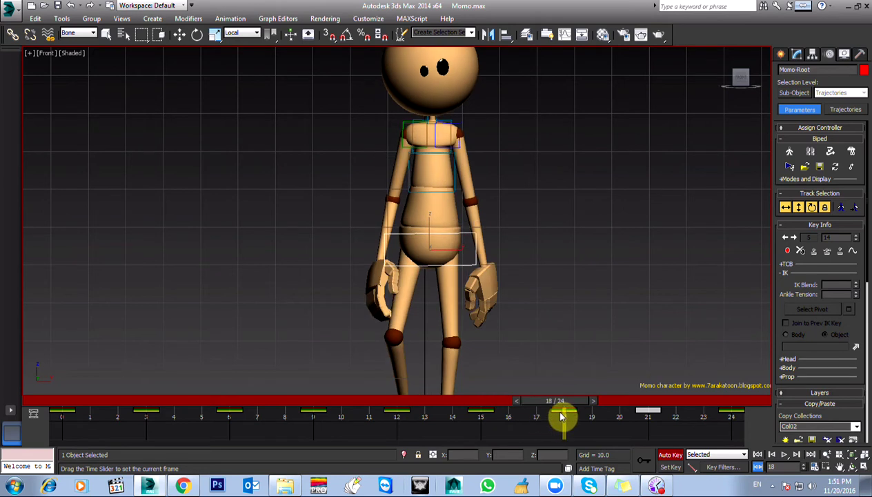
key("e")
key("w")
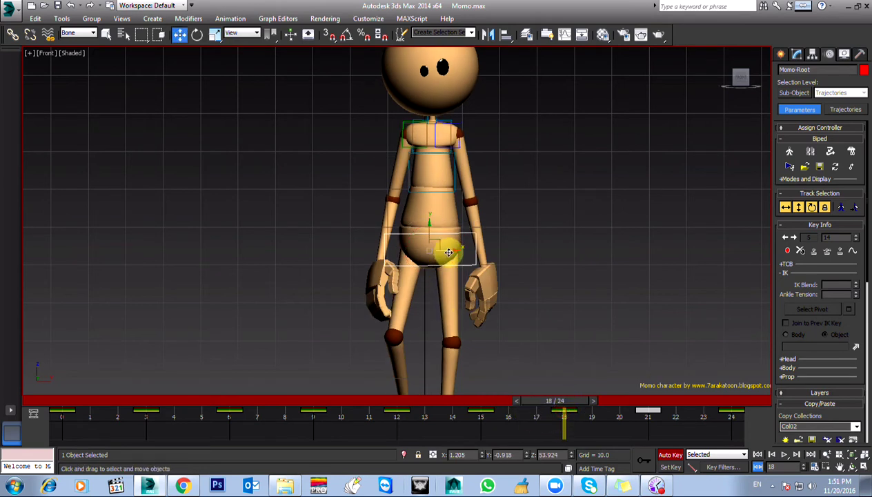
left_click_drag(451, 252, 455, 253)
left_click_drag(551, 407, 227, 408)
left_click_drag(435, 252, 434, 247)
Play the walk in the Front view and compare the body's sideways shift around frames 6 and 9.
scroll(390, 314, "down", 2)
middle_click_drag(390, 314, 390, 290)
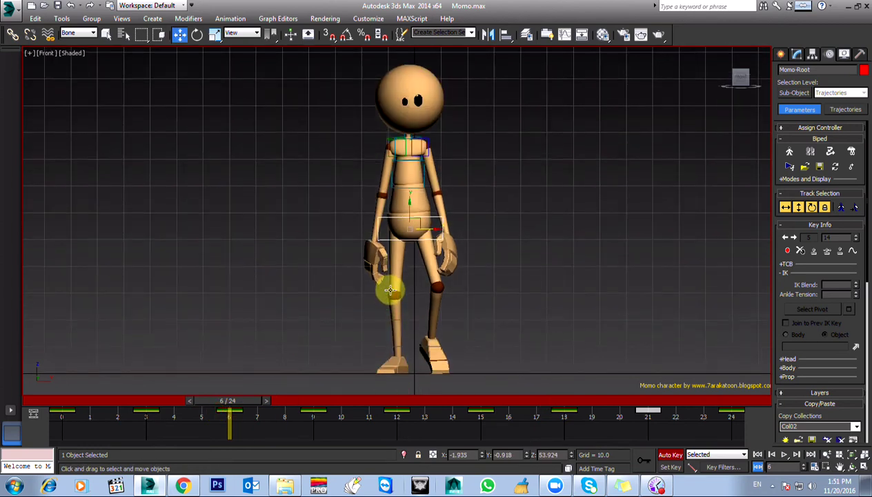
key("/")
scroll(425, 221, "up", 4)
scroll(424, 266, "down", 2)
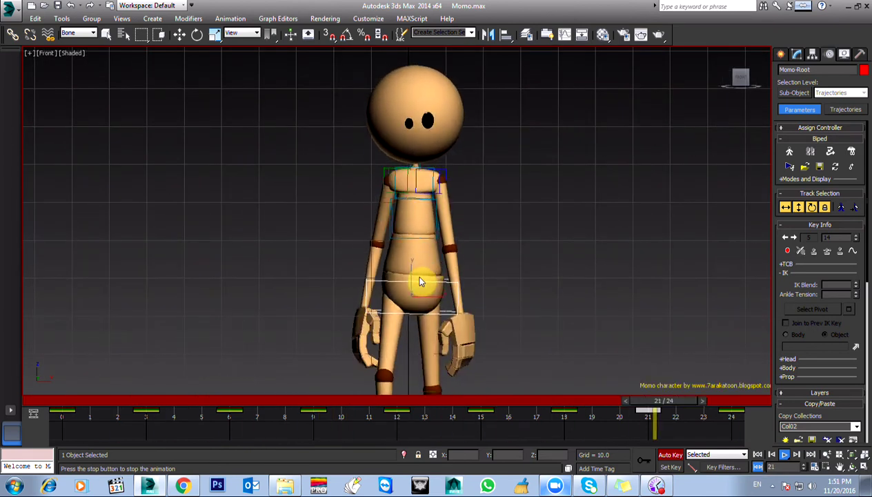
key("/")
key("w")
left_click_drag(65, 404, 230, 419)
key("period")
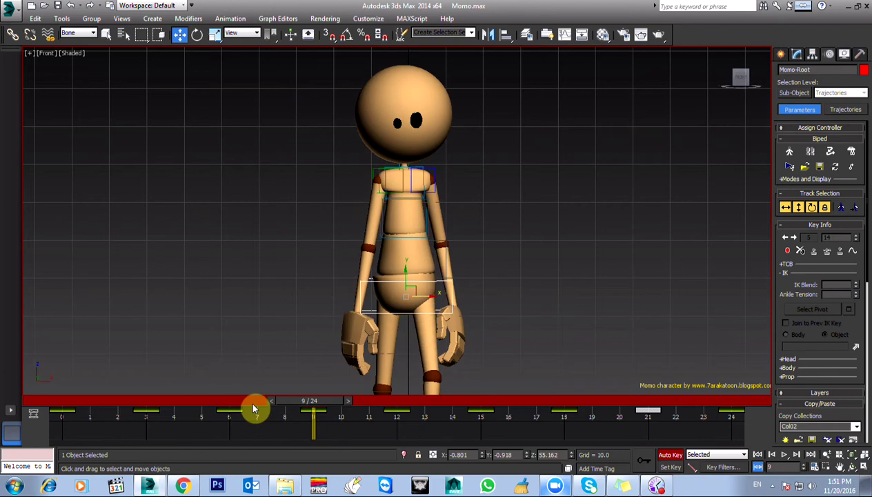
key("comma")
key("comma")
key("period")
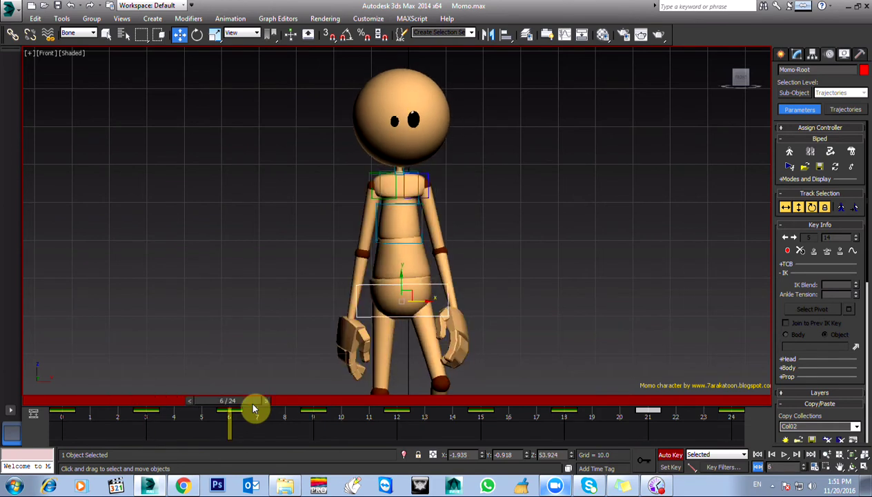
Rotate the lower spine momo-spine1 slightly sideways at frames 6 and 9.
left_click(414, 259)
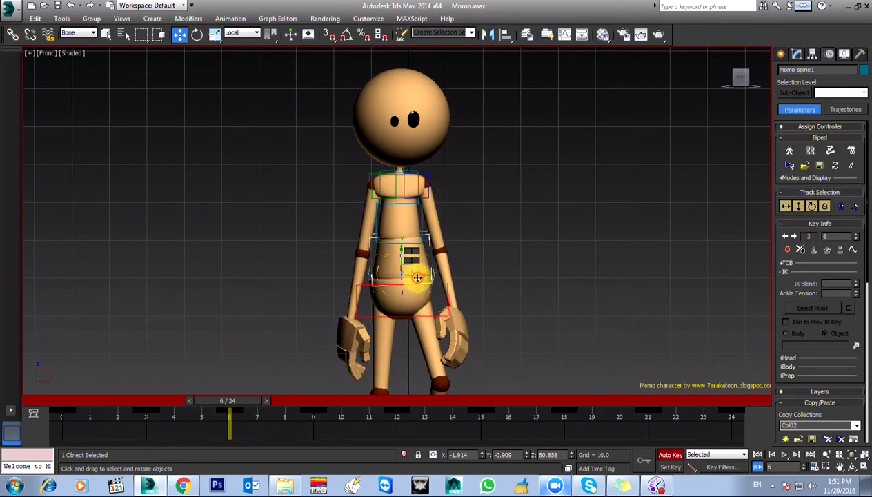
key("e")
left_click_drag(412, 255, 416, 254)
left_click_drag(245, 402, 314, 405)
key("e")
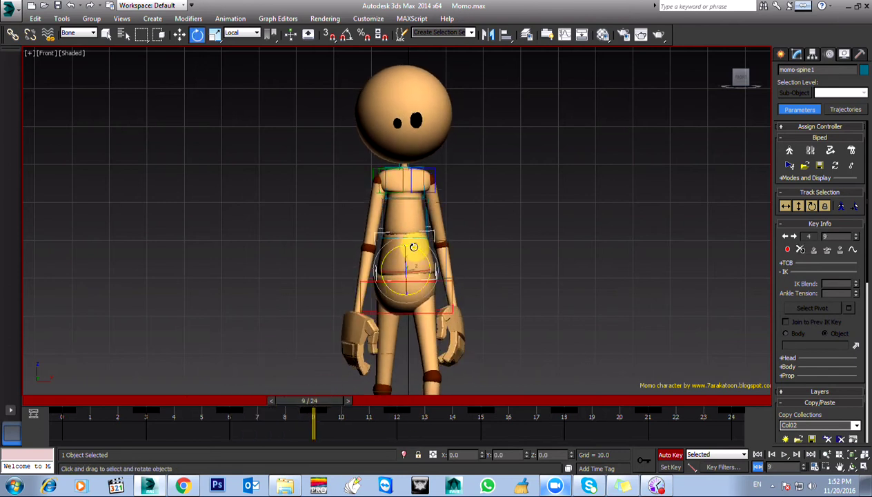
left_click_drag(414, 247, 412, 247)
Rotate the lower spine momo-spine1 slightly sideways at frame 18 and check its pose at frame 21.
left_click_drag(331, 409, 566, 404)
key("e")
left_click_drag(432, 253, 431, 257)
left_click_drag(559, 409, 637, 415)
key("e")
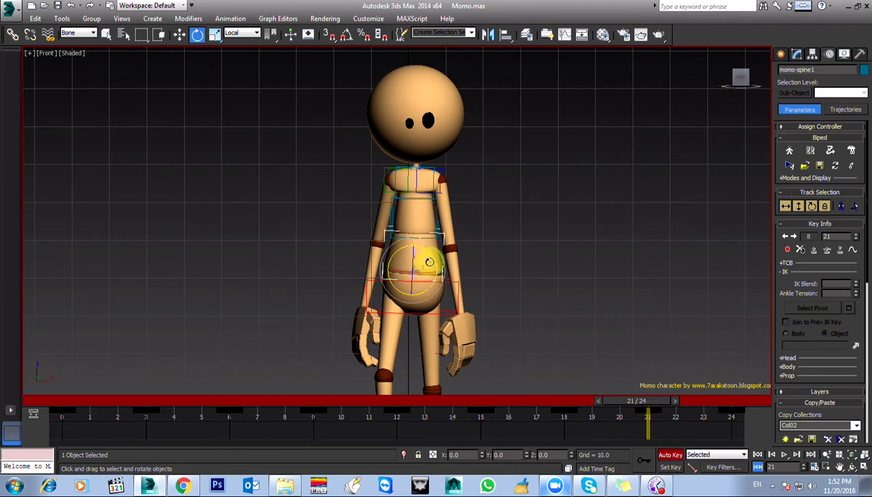
Play the walk in the Front and Left views to review the body motion, checking frame 21.
left_click_drag(599, 404, 705, 395)
key("/")
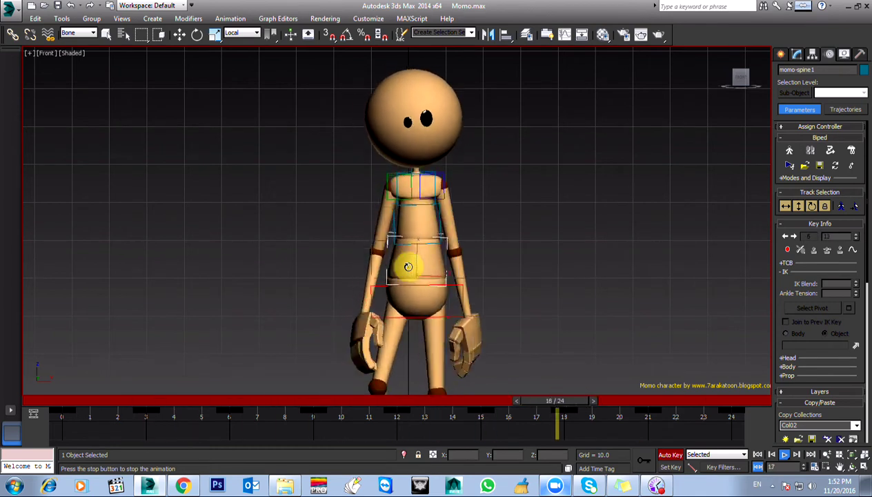
left_click(640, 410)
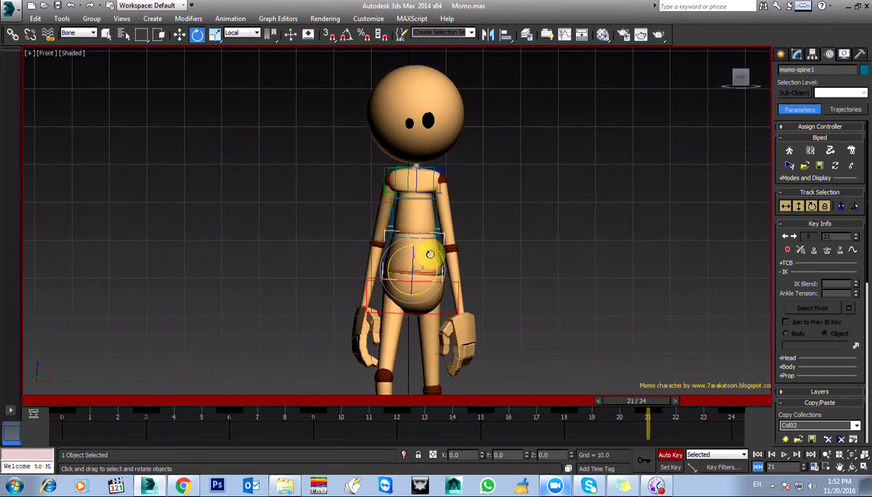
key("/")
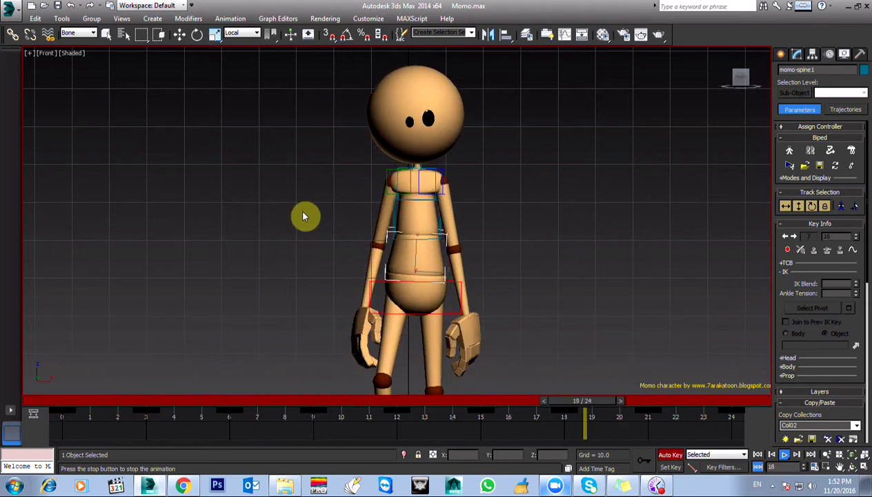
key("l")
middle_click_drag(325, 226, 304, 221)
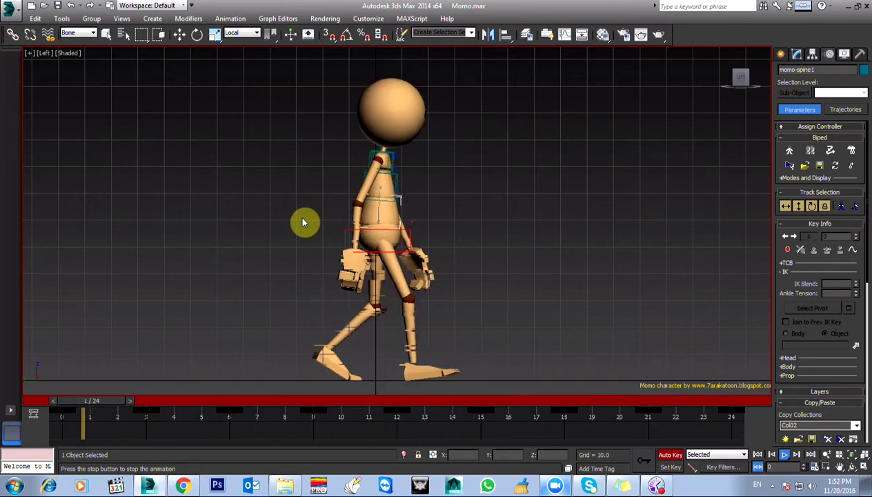
Rotate the right shoulder control slightly in the Front view at frames 3 and 9.
key("/")
key("e")
key("f")
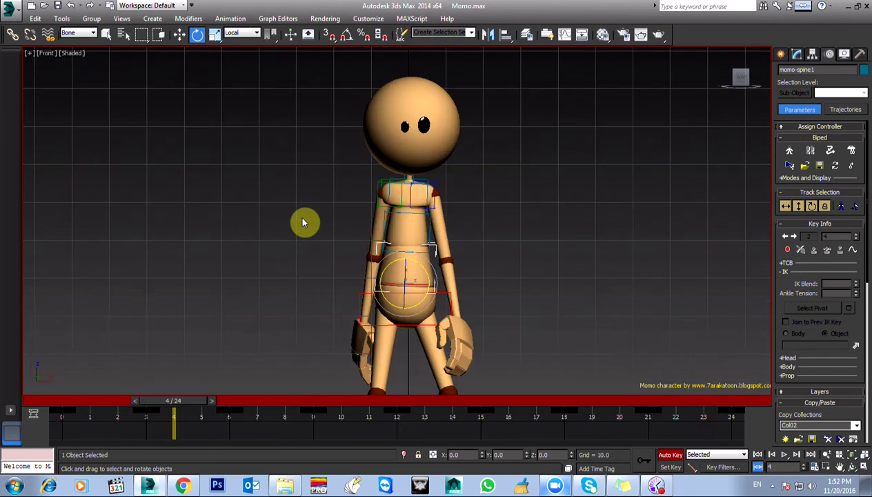
left_click_drag(75, 405, 151, 414)
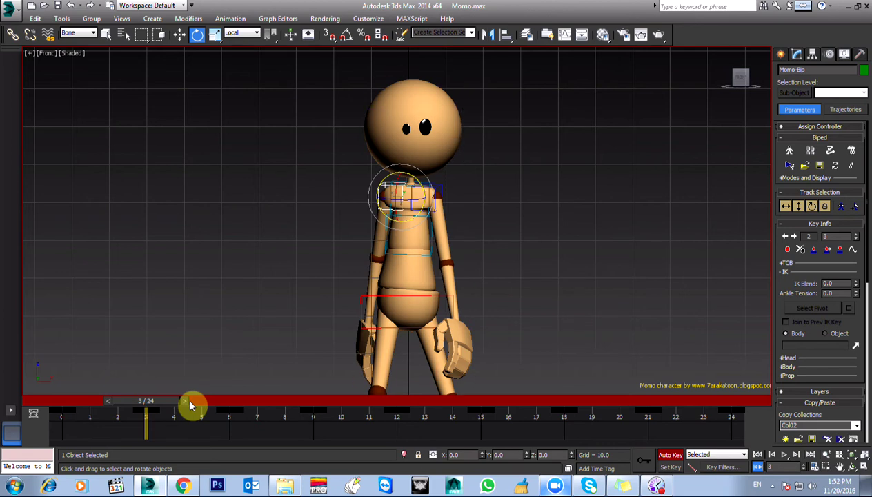
mouse_move(133, 406)
left_mouse_down()
mouse_move(76, 411)
mouse_move(135, 407)
left_mouse_up()
key("e")
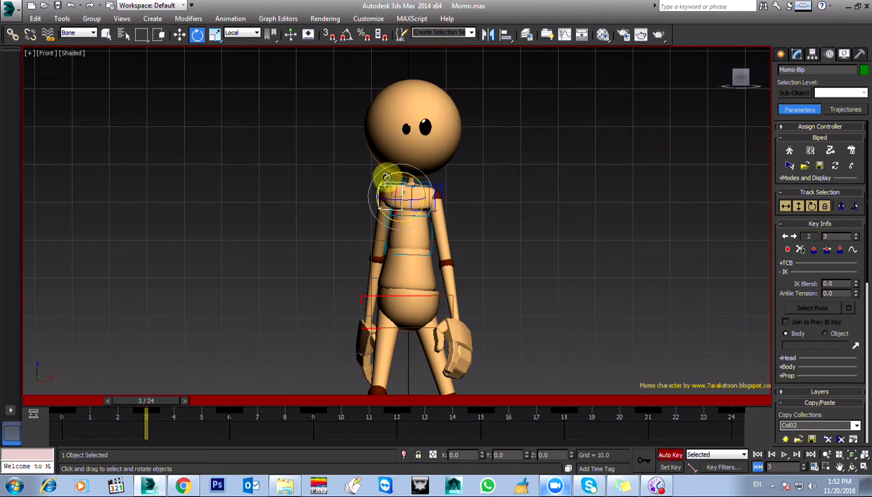
left_click_drag(145, 402, 296, 395)
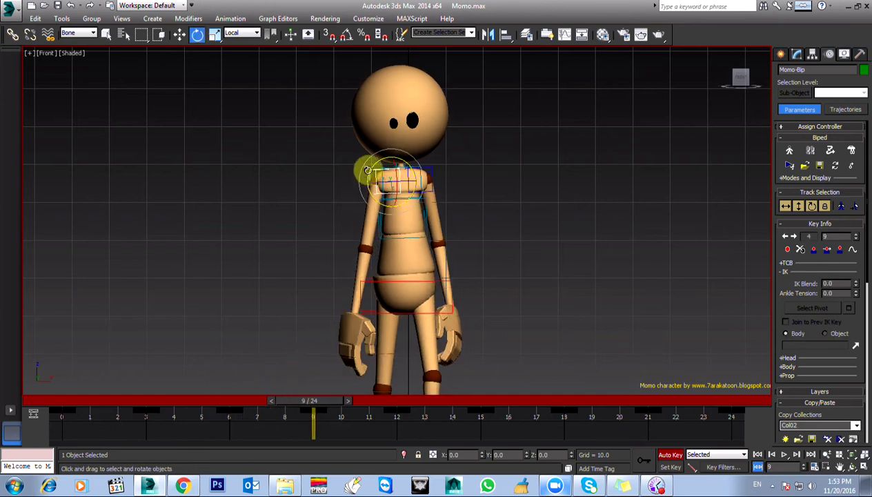
Adjust the right shoulder control's rotation through frames 12, 15 and 18, and check its pose at frame 21.
left_click_drag(333, 403, 392, 402)
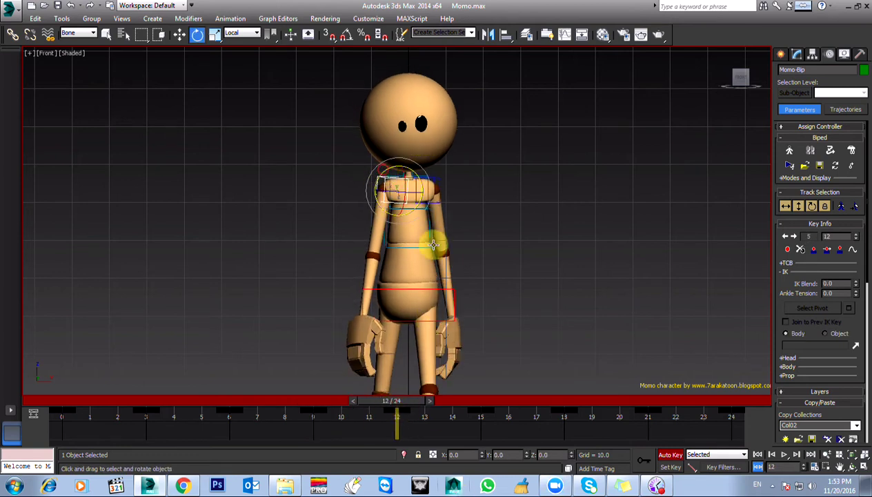
left_click_drag(416, 407, 477, 407)
key("e")
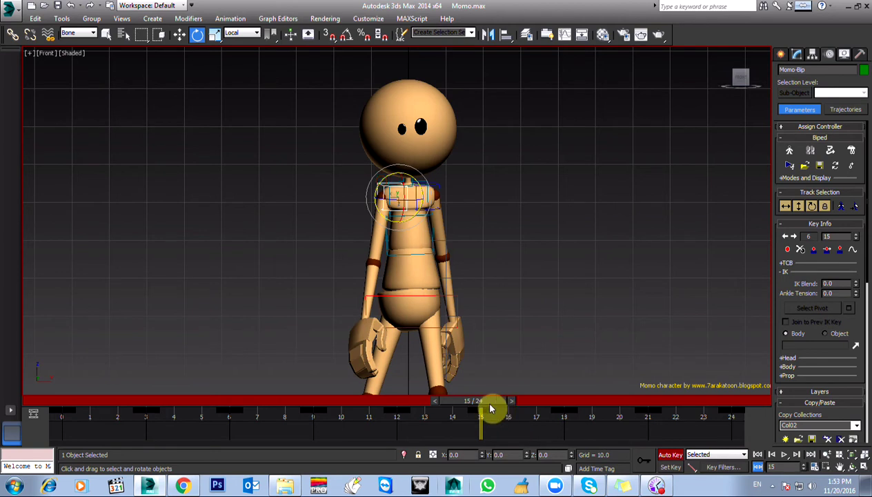
left_click_drag(470, 404, 571, 404)
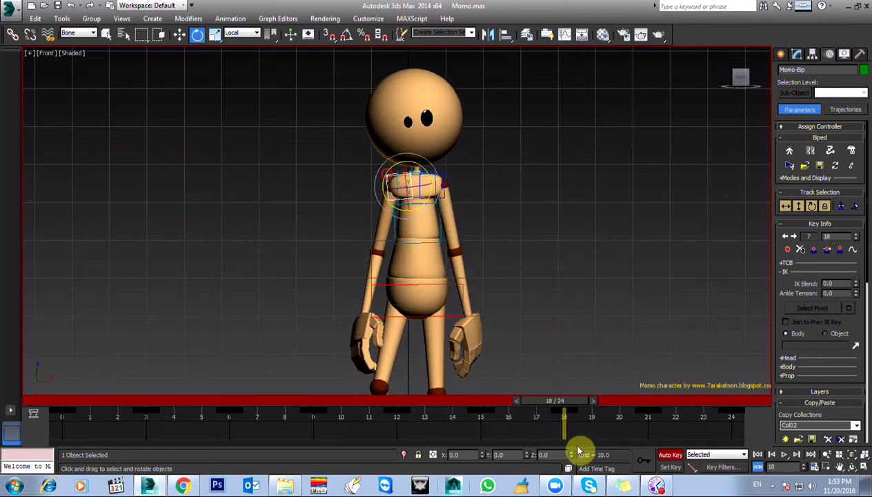
left_click_drag(542, 406, 617, 396)
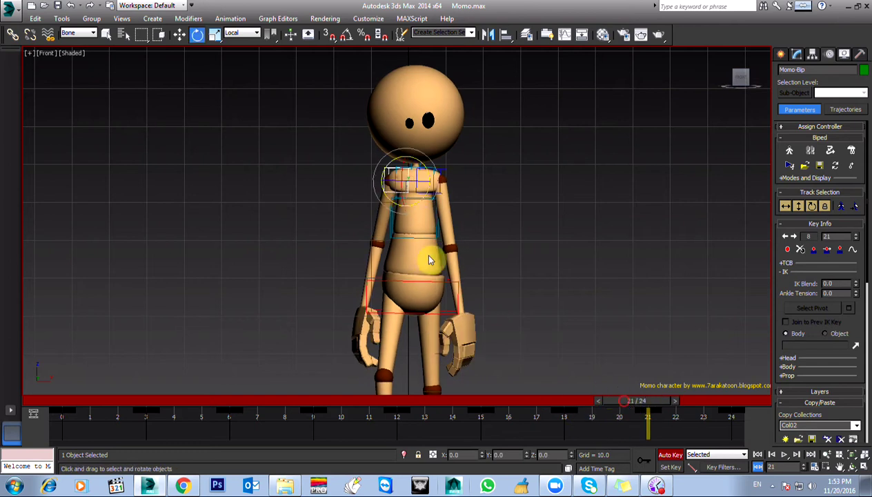
Play the walk from frame 0 in the Front view to review the shoulder motion.
key("/")
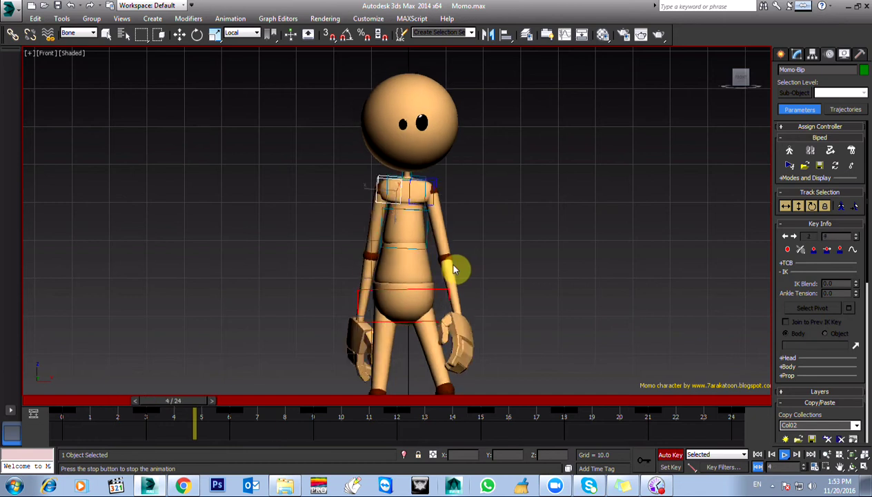
key("/")
left_click_drag(68, 405, 3, 414)
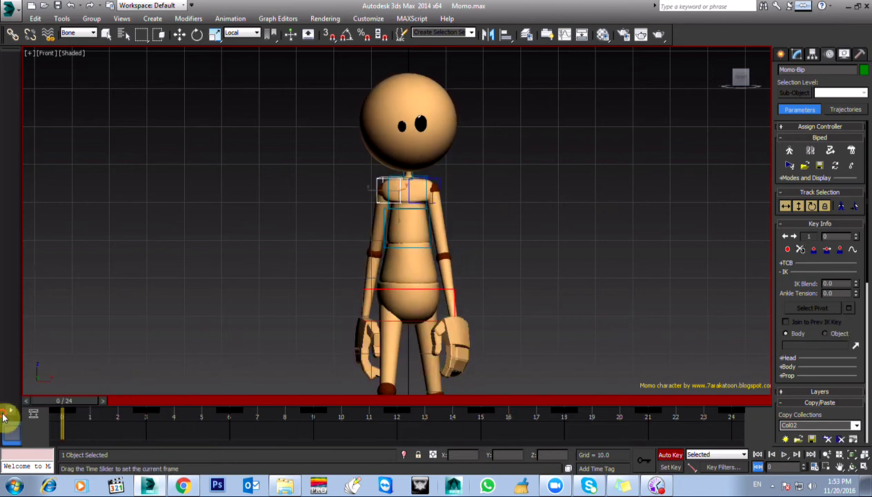
key("/")
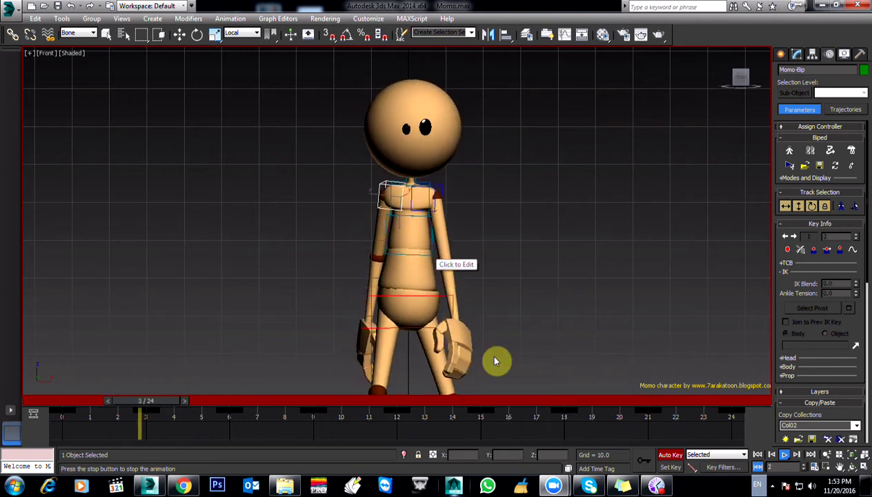
left_click(785, 455)
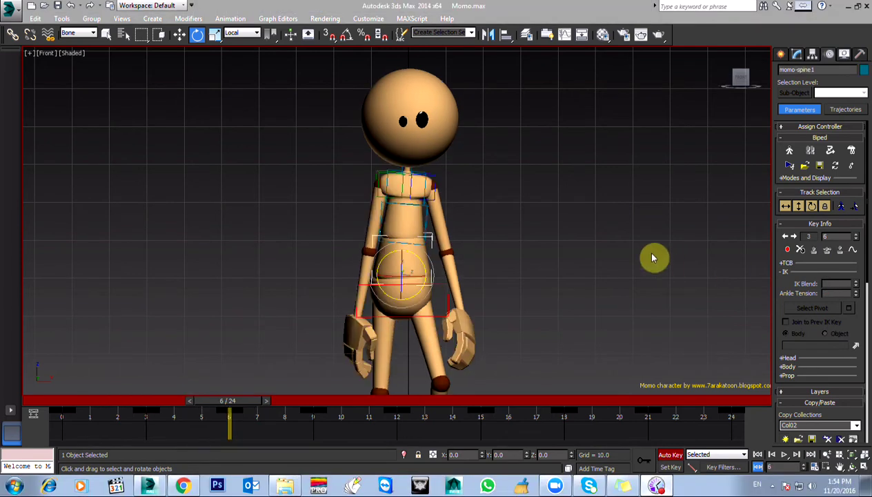
Rotate the lower spine momo-spine1 slightly sideways at frames 9 and 21.
left_click_drag(224, 403, 306, 400)
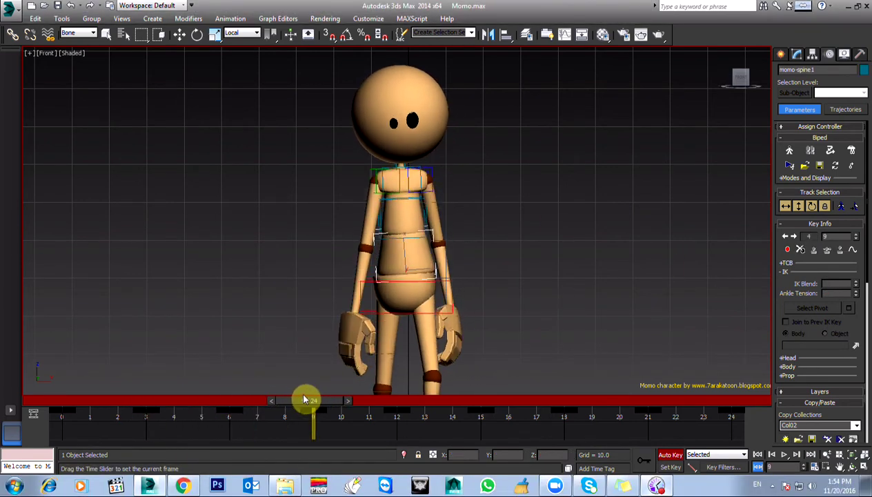
key("e")
left_click_drag(417, 247, 420, 247)
left_click_drag(344, 396, 633, 406)
key("e")
left_click_drag(429, 252, 430, 252)
mouse_move(638, 409)
left_mouse_down()
mouse_move(615, 408)
mouse_move(753, 411)
mouse_move(647, 408)
left_mouse_up()
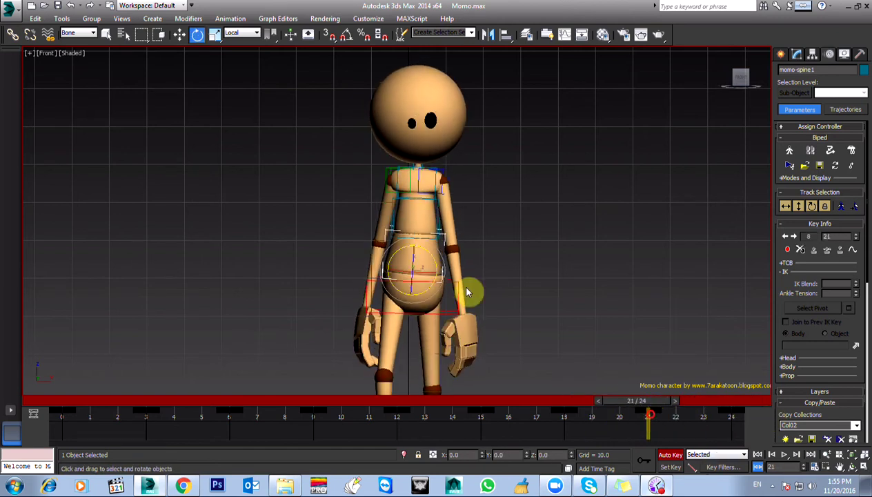
left_click_drag(423, 249, 421, 248)
Rotate the upper spine Momo-Spine1 sideways by about 2 degrees at frame 24.
left_click_drag(628, 404, 769, 406)
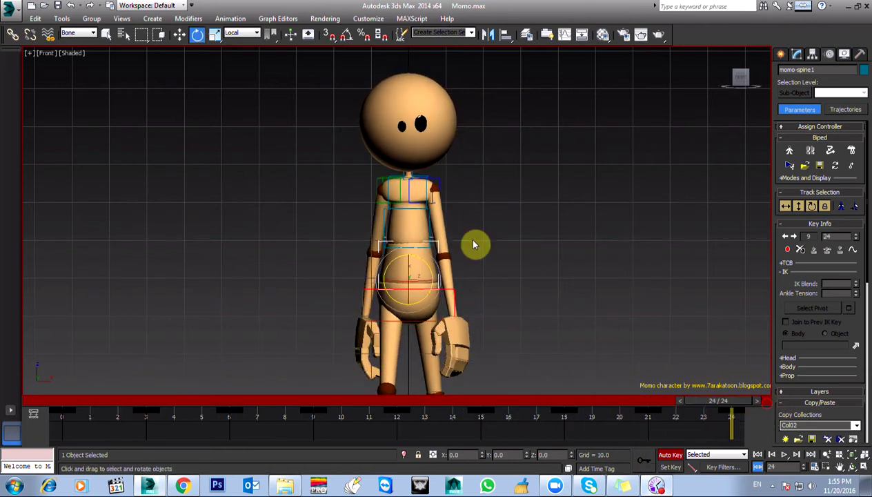
left_click(430, 220)
left_click_drag(422, 216, 425, 217)
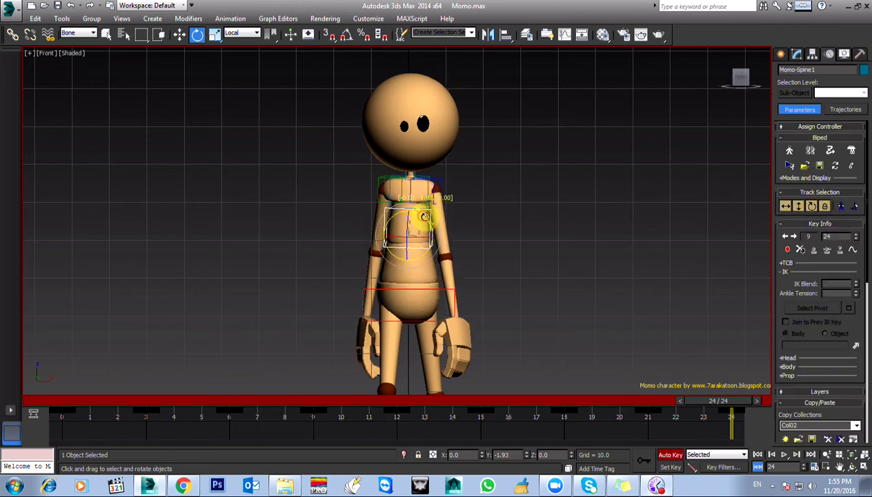
Rotate the lower spine momo-spine1 slightly sideways at frame 24 and copy that key to frame 0.
left_click(424, 265)
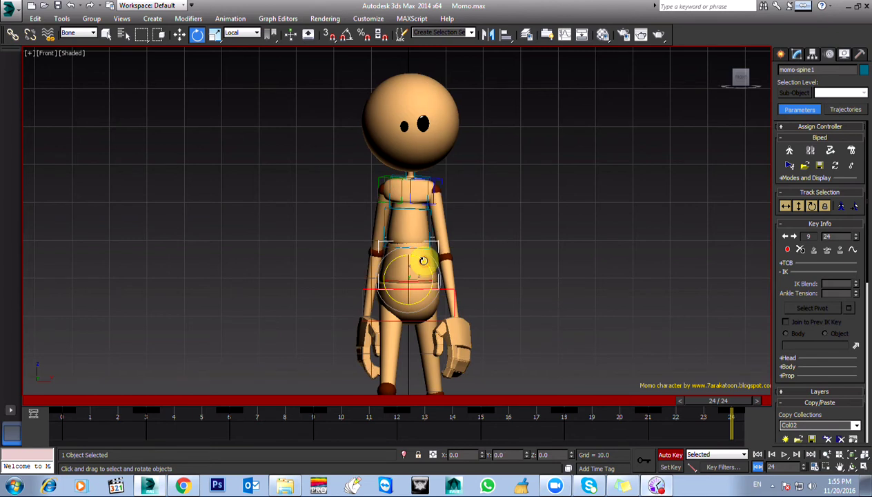
left_click_drag(421, 259, 423, 260)
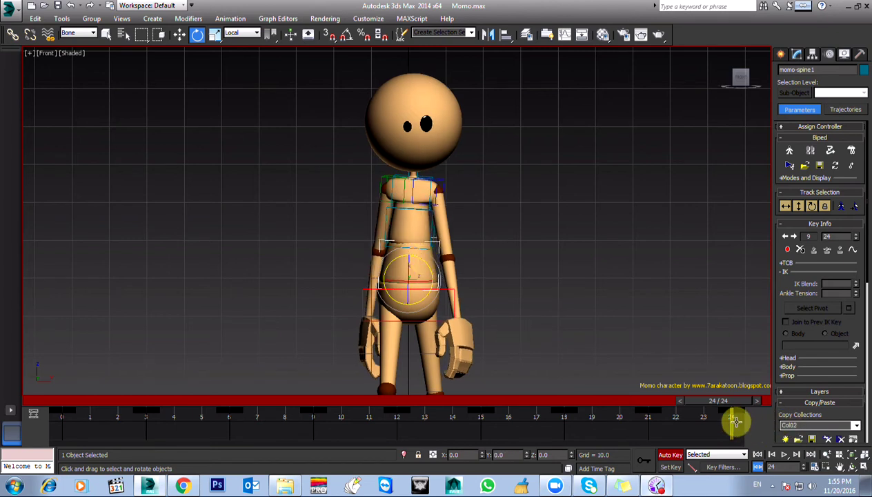
left_click_drag(736, 422, 685, 426, "shift")
Rotate the upper spine Momo-Spine1 sideways by about 2.4 degrees at frame 12.
left_click_drag(67, 407, 402, 410)
key("e")
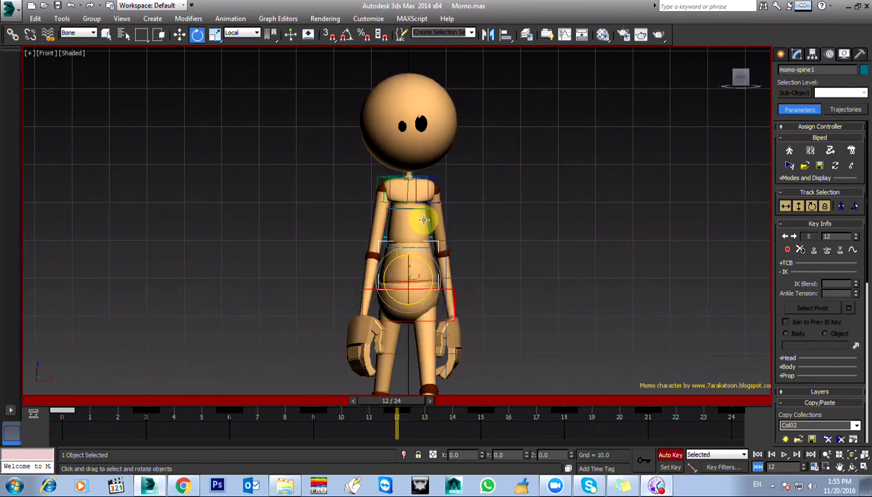
left_click(423, 220)
left_click_drag(423, 217, 421, 216)
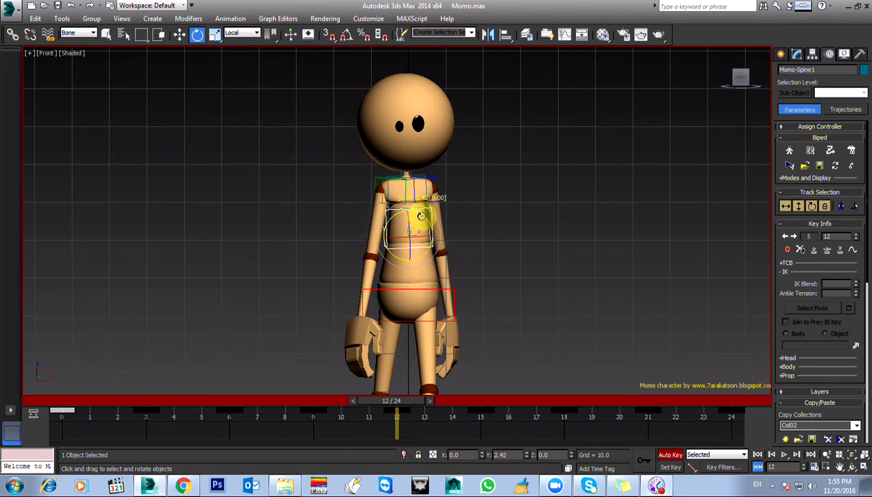
left_click_drag(394, 405, 474, 412)
Play the walk in the Front and Perspective views and examine the whole body's motion from several angles.
key("/")
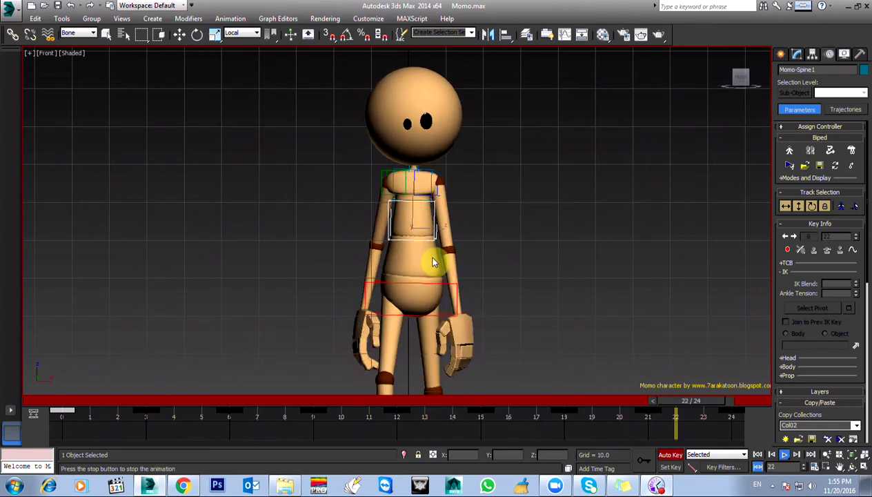
key("p")
middle_click_drag(432, 262, 410, 181)
scroll(370, 257, "down", 5)
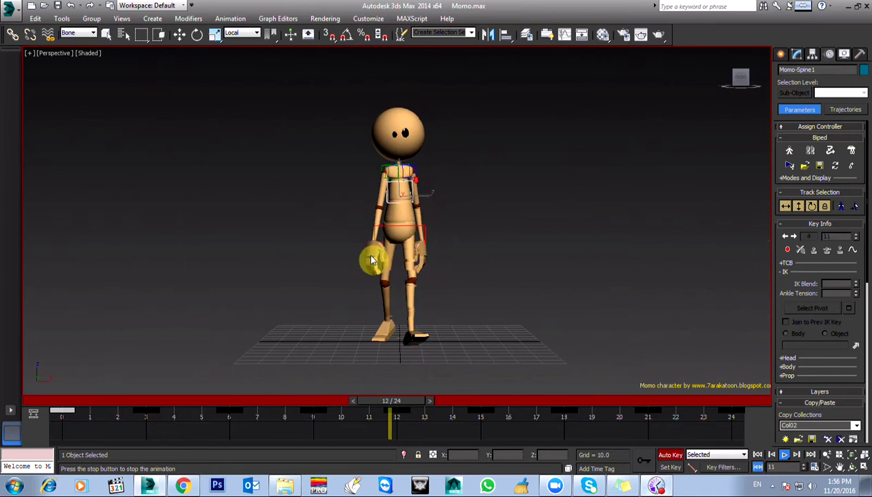
middle_click_drag(373, 275, 455, 281, "alt")
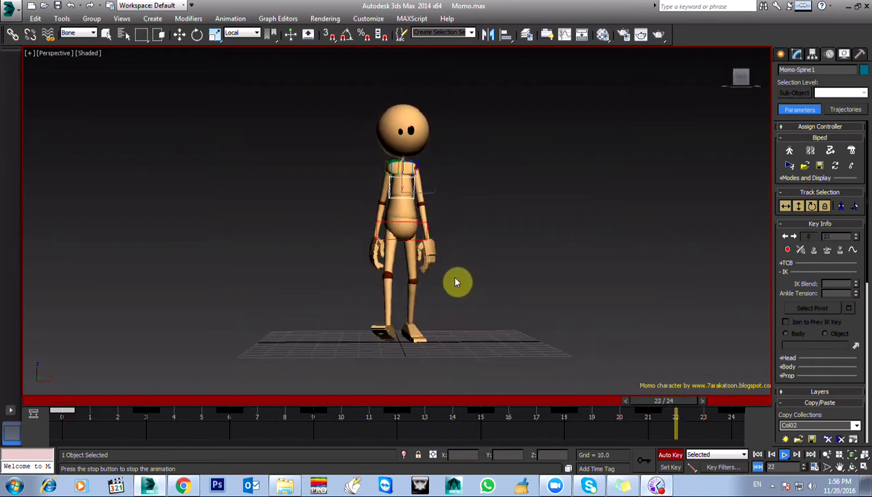
middle_click_drag(455, 283, 366, 289, "alt")
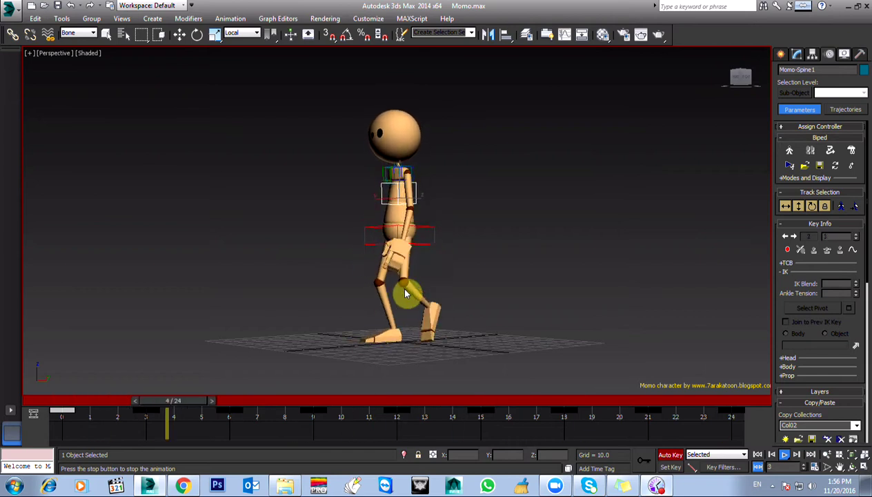
middle_click_drag(399, 285, 352, 267, "alt")
scroll(352, 269, "up", 3)
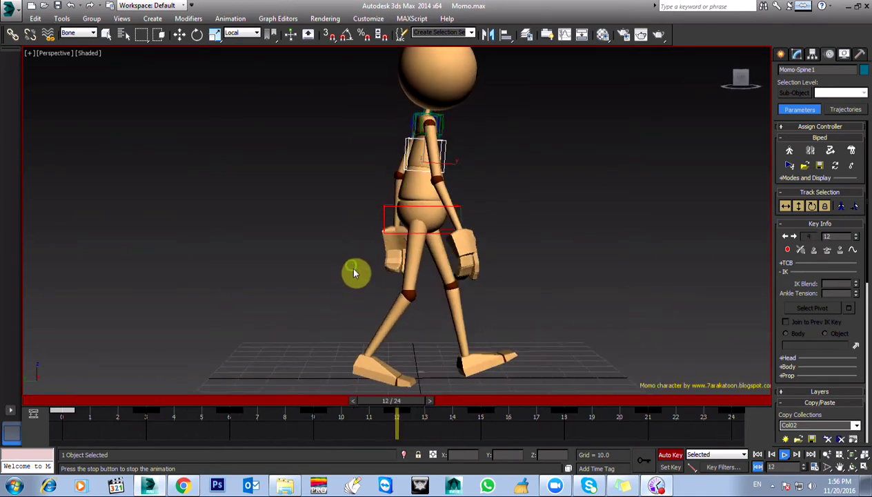
key("slash")
key("e")
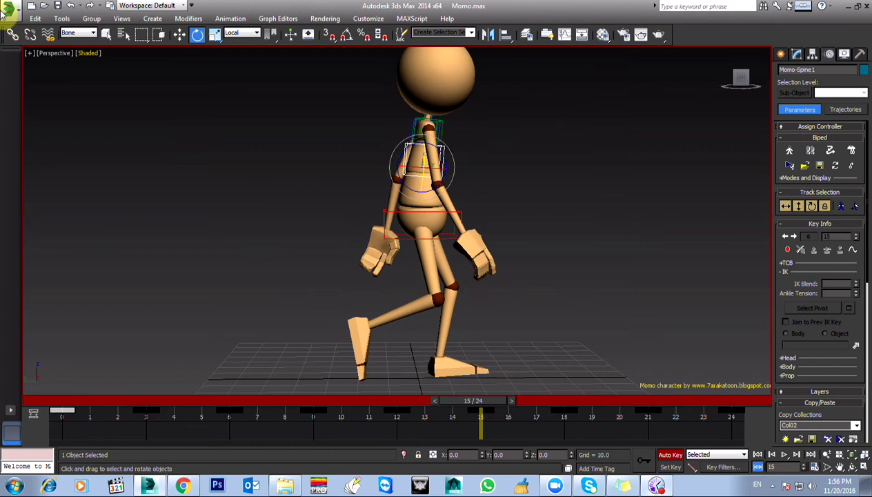
Create an AVI preview of frames 0 to 23 from an angled Perspective view of the walking character.
left_click(62, 18)
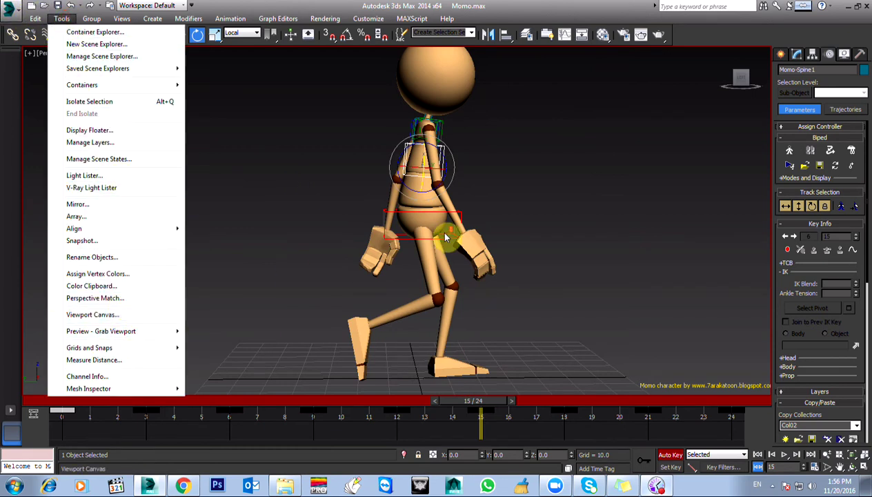
middle_click_drag(450, 249, 400, 244, "alt")
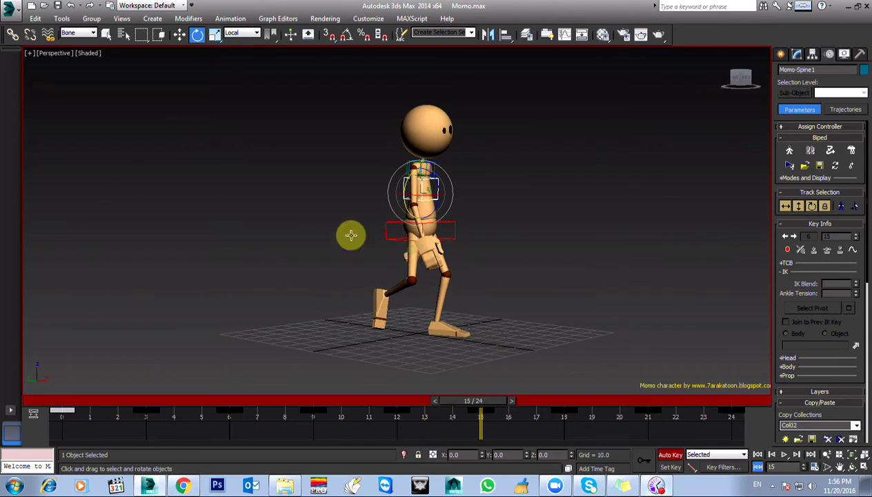
left_click(61, 19)
mouse_move(157, 339)
left_click(228, 329)
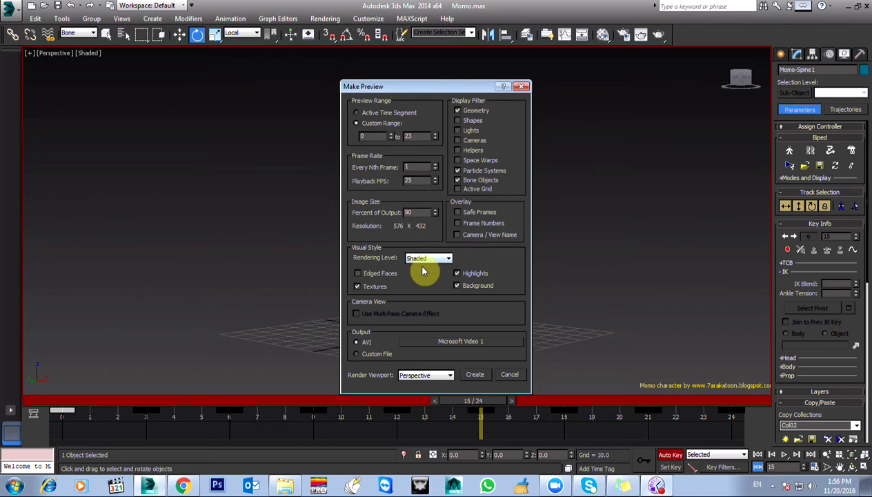
left_click(476, 377)
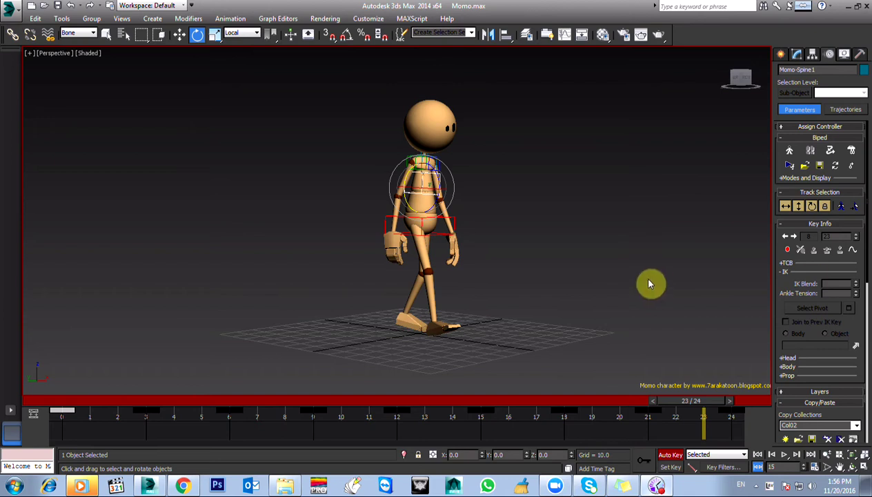
Watch the rendered walk preview in full screen, and close the media player.
left_click(80, 485)
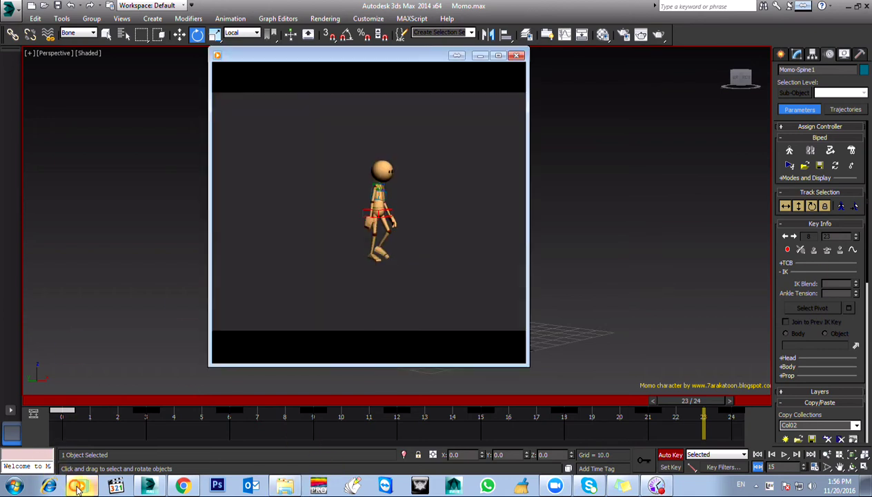
double_click(434, 179)
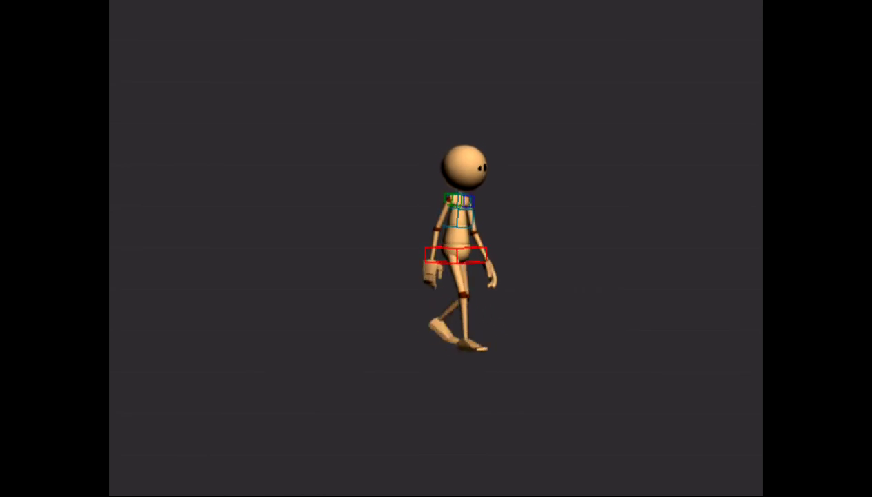
double_click(489, 219)
left_click(516, 55)
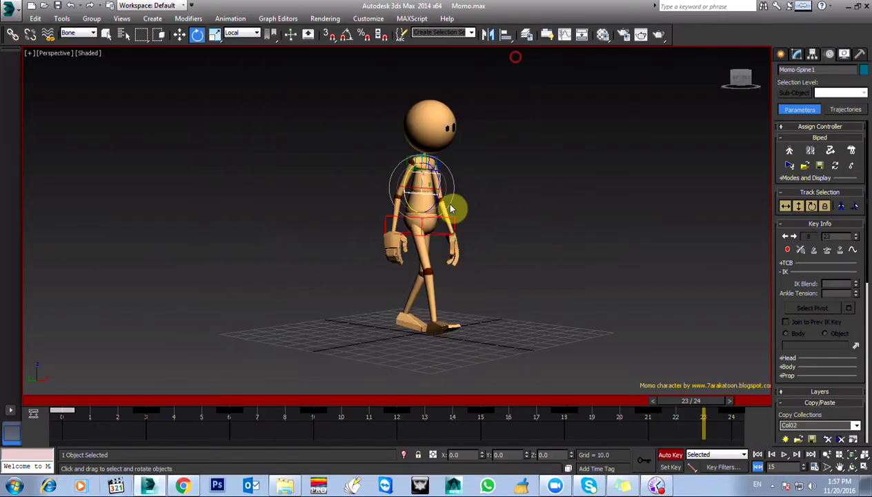
Show the character in the Left view and examine the right forearm's pose at frames 3 and 0.
left_click(395, 204)
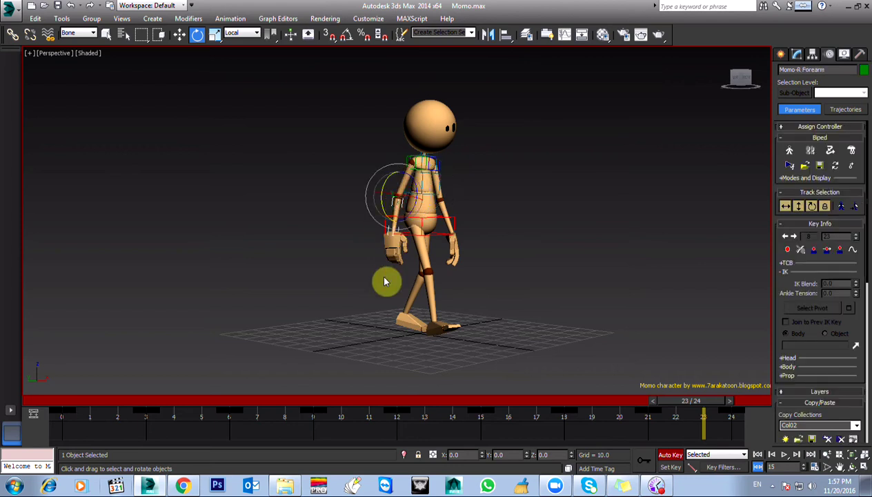
key("l")
left_click_drag(74, 408, 168, 418)
key("e")
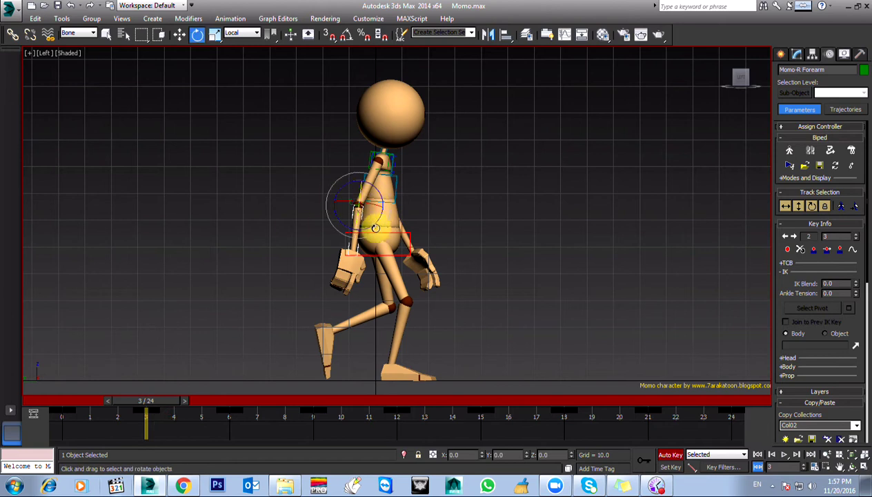
left_click_drag(138, 404, 1, 406)
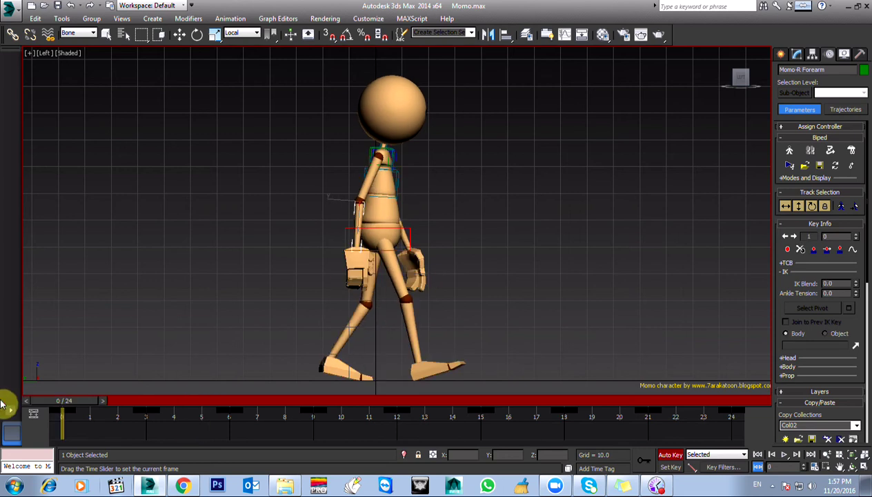
key("e")
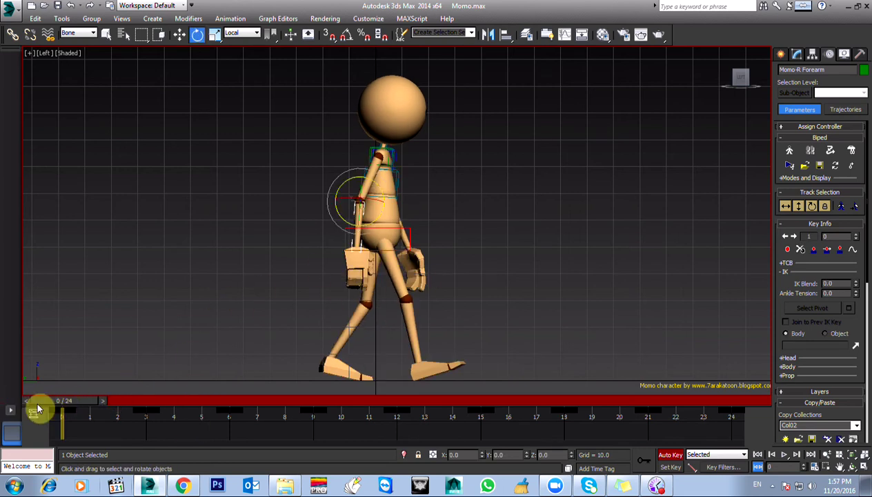
Rotate the right hand at frame 3 by about 3.5 degrees in the Left view.
left_click_drag(70, 404, 145, 405)
key("q")
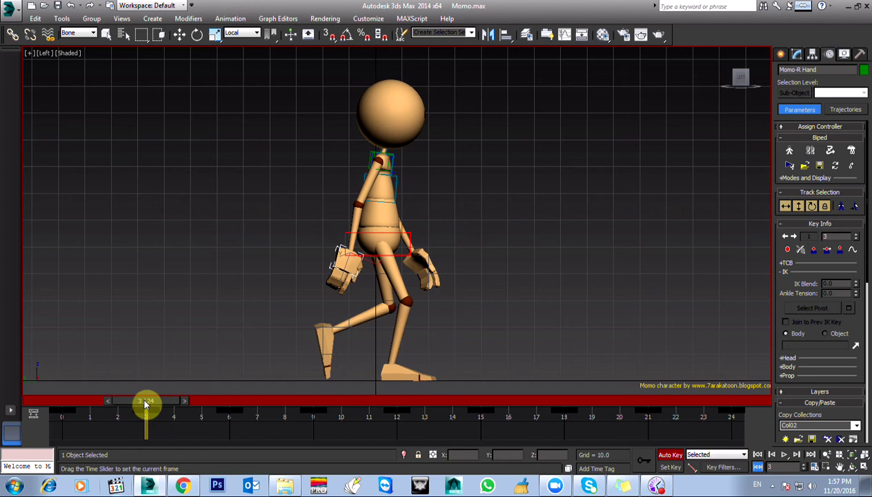
key("e")
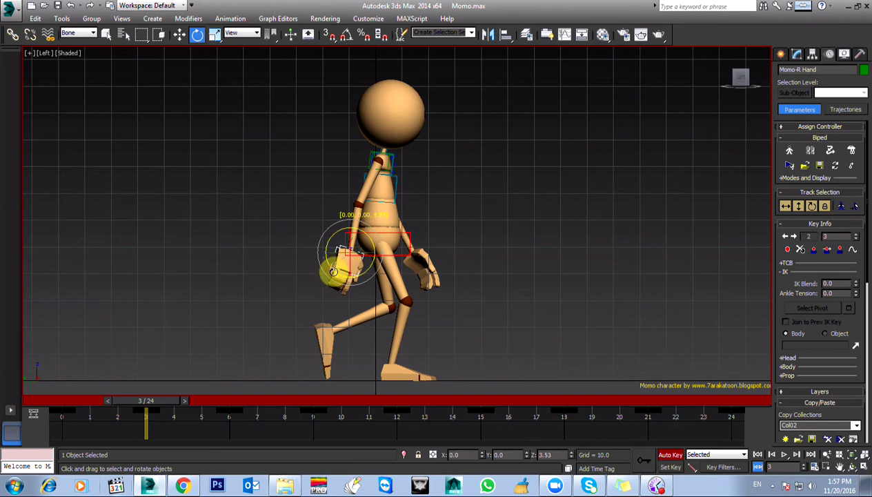
Step back and forth through the keys around frame 6 and examine the right hand's swing.
left_click_drag(151, 407, 223, 421)
key("e")
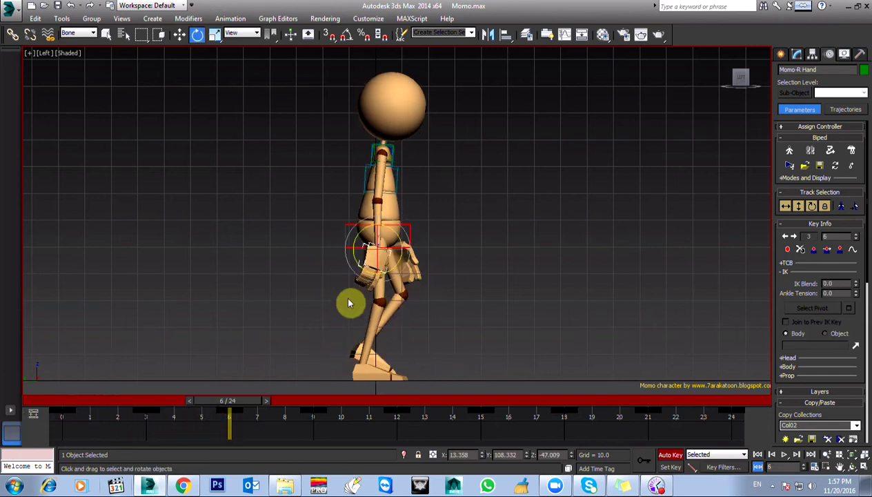
key("comma")
key("period")
key("period")
key("comma")
key("comma")
key("comma")
key("period")
key("period")
left_click_drag(235, 401, 253, 408)
key("e")
Rotate the right upper arm slightly at frame 12 and by about 4.8 degrees at frame 18.
left_click(388, 189)
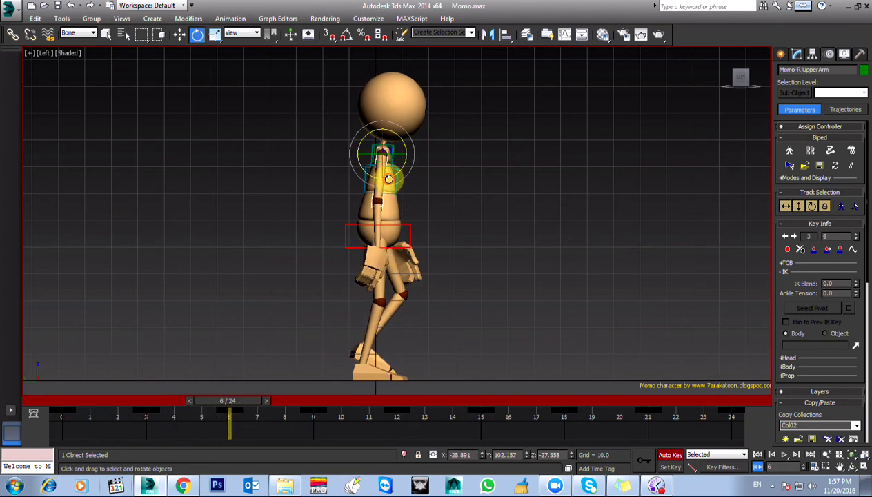
key("period")
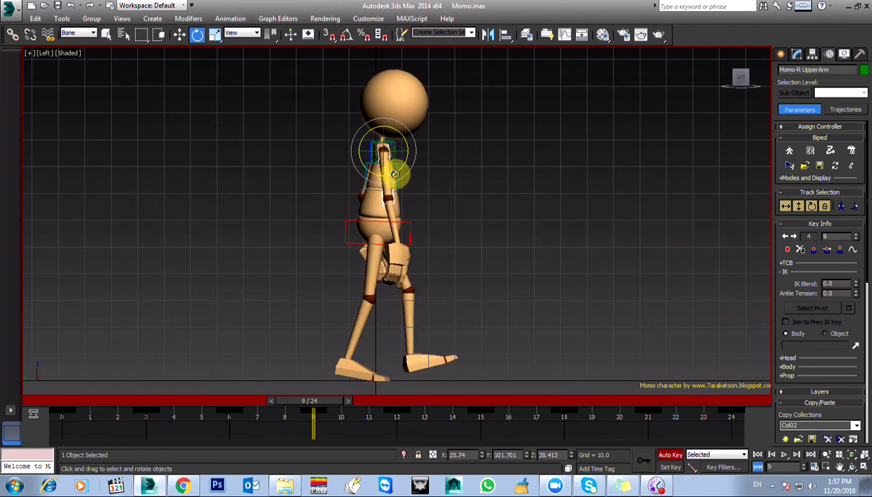
key("period")
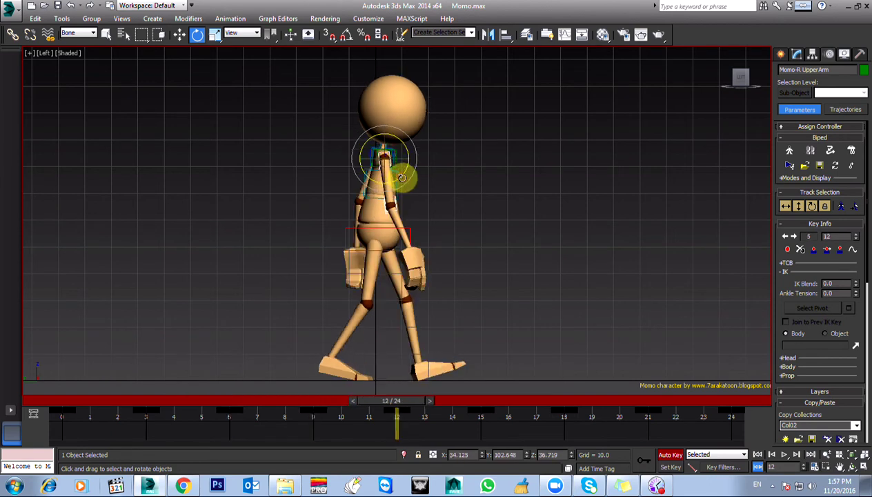
left_click_drag(401, 177, 404, 176)
key("period")
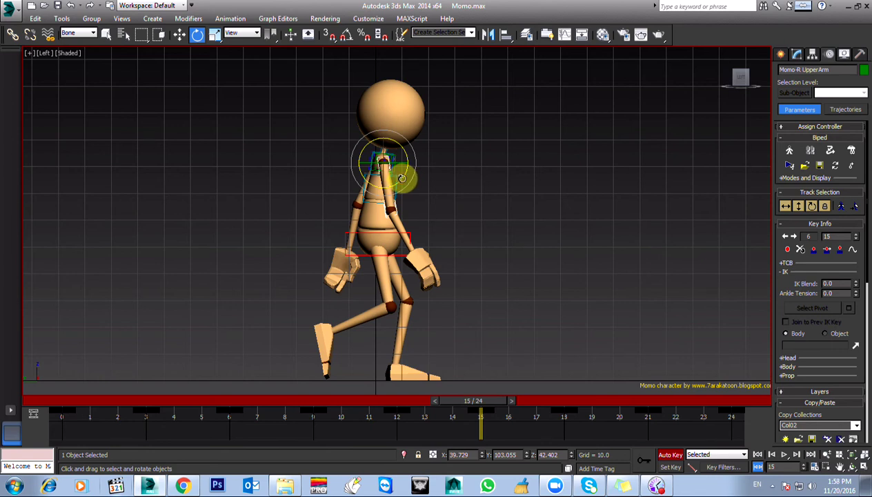
key("period")
left_click_drag(397, 178, 397, 177)
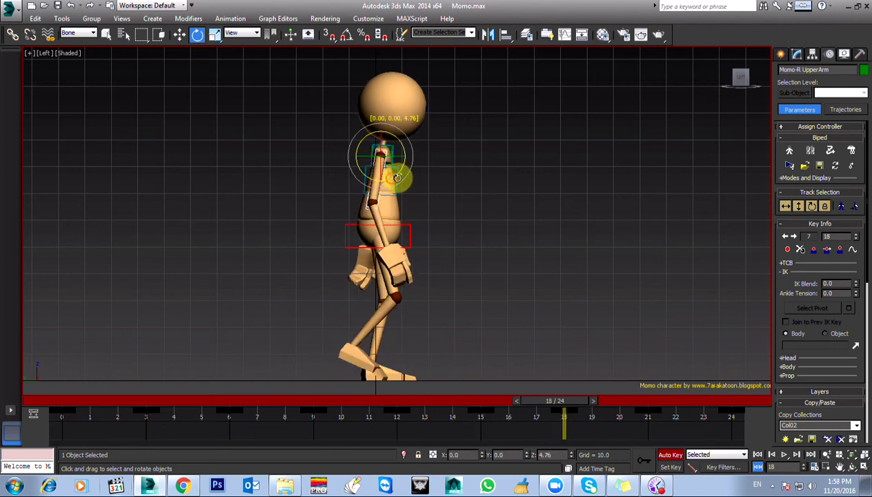
Step through the remaining right upper arm keys to frame 24 and play the walk to examine the arm swing.
key("comma")
key("period")
key("period")
key("period")
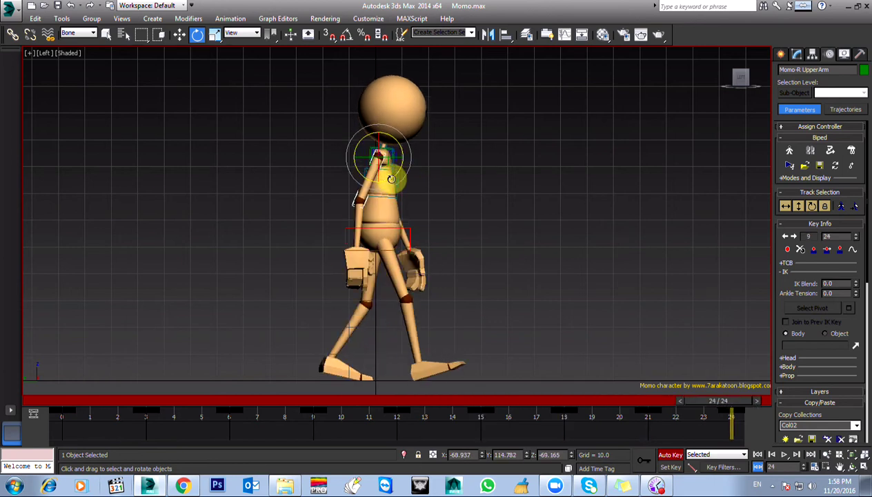
key("slash")
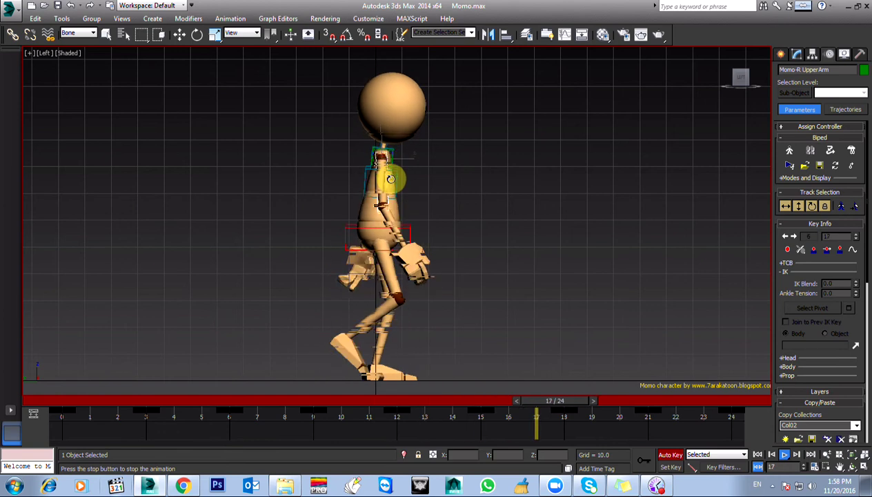
key("slash")
key("e")
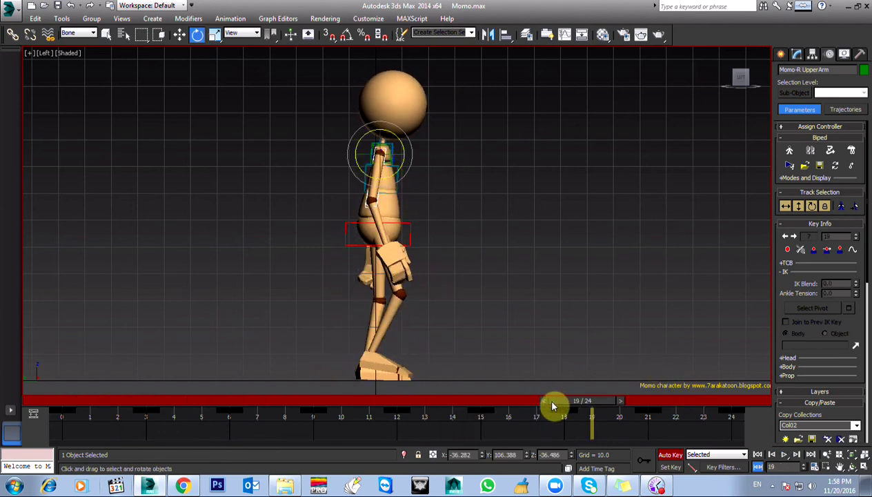
key("period")
key("period")
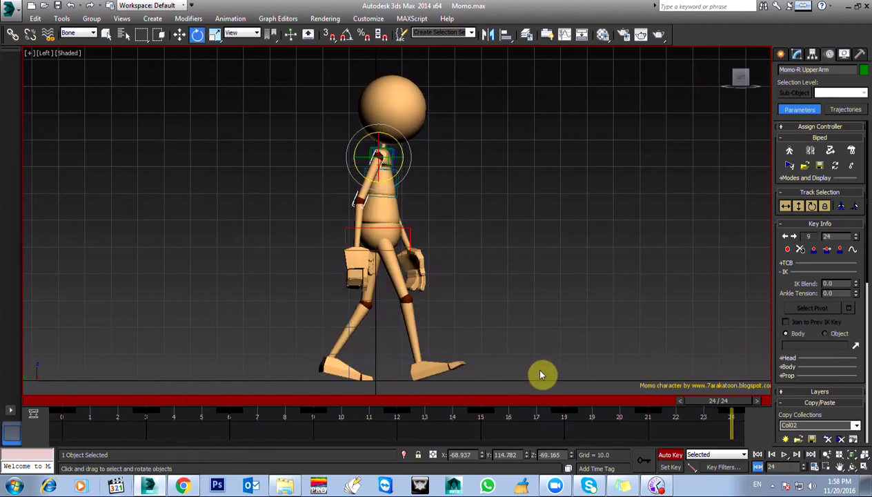
key("period")
key("comma")
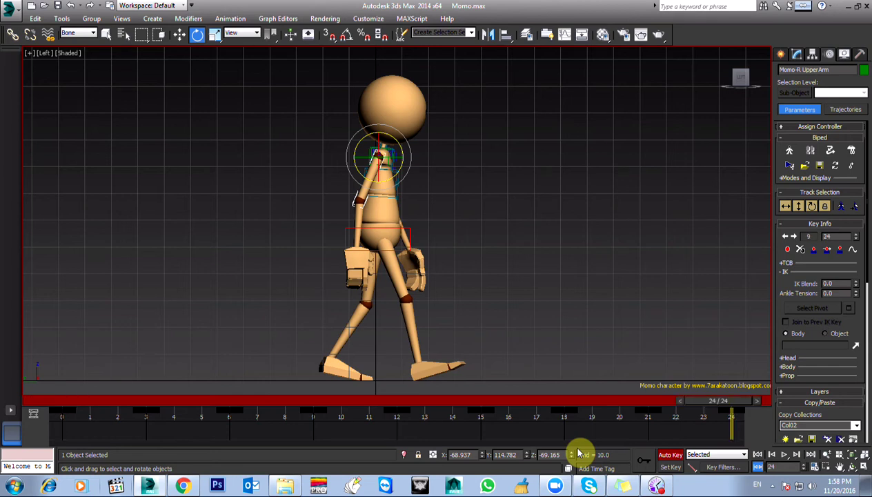
key("slash")
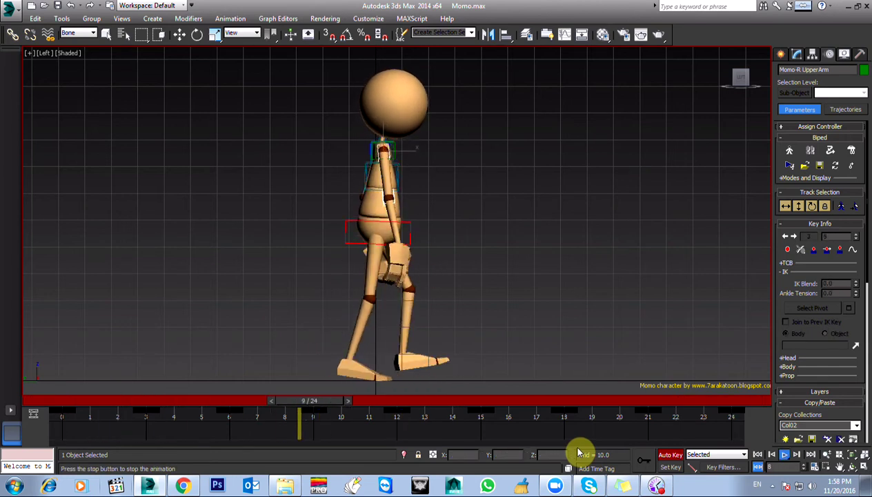
key("Home")
key("e")
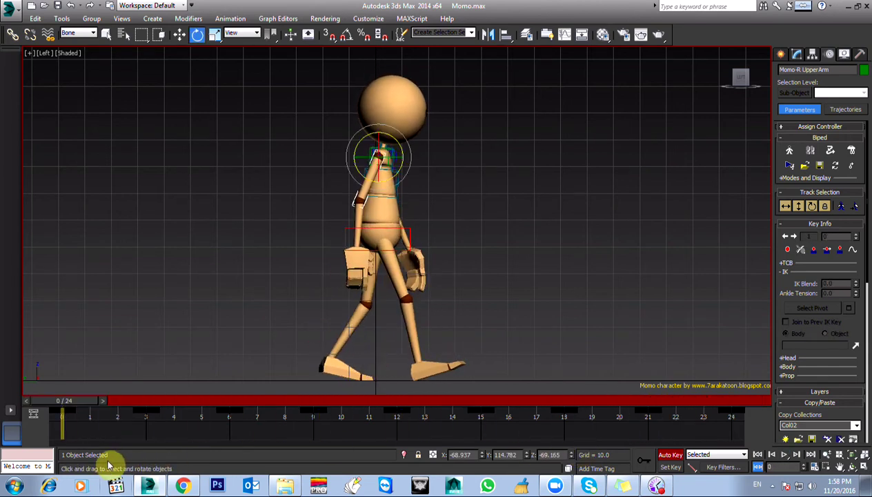
Create an AVI preview of frames 0 to 23 from the Left view and watch it in full screen.
left_click_drag(67, 401, 119, 400)
left_click(62, 18)
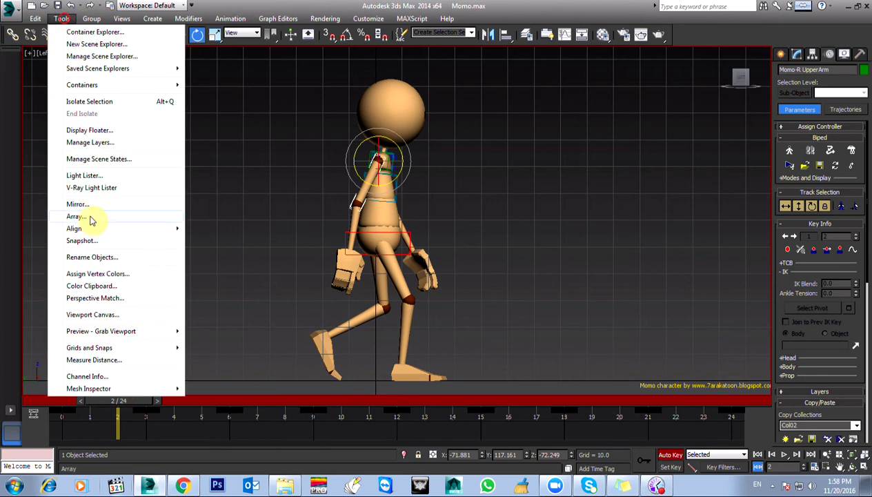
mouse_move(157, 335)
left_click(234, 333)
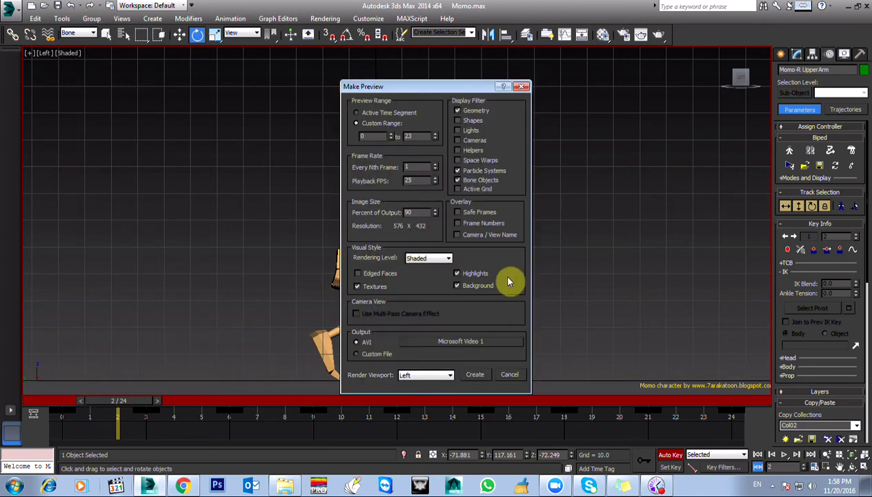
left_click(473, 375)
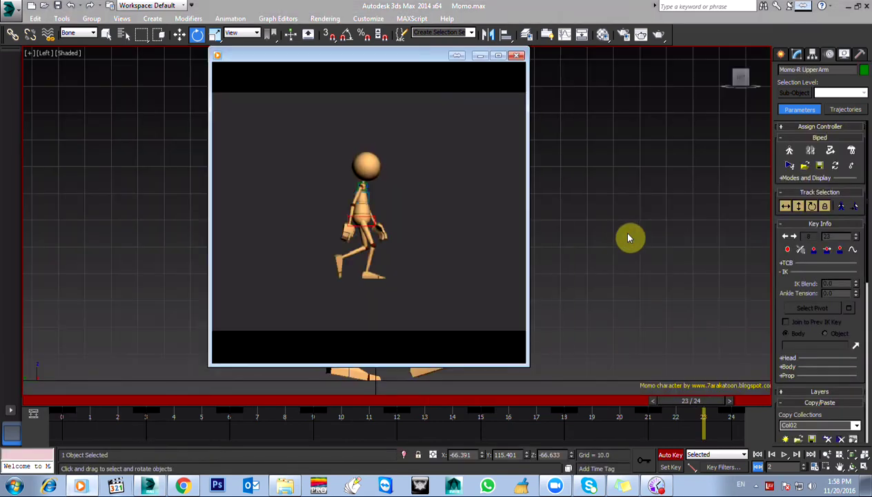
double_click(346, 197)
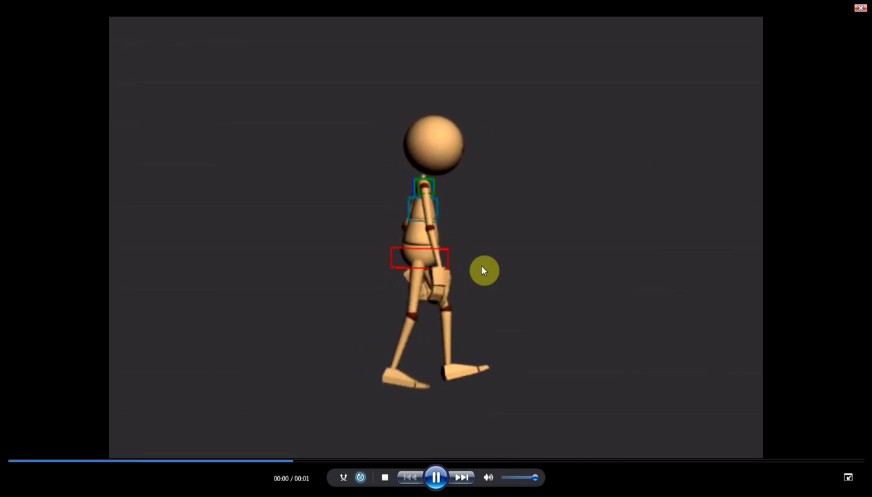
left_click(860, 7)
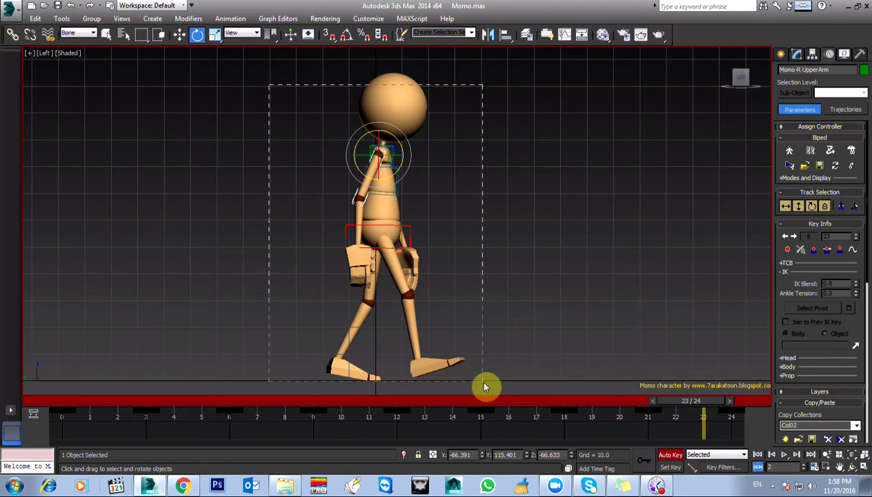
Extend the time range to 100 frames and copy the walk keys of the whole biped along it.
key("ctrl+a")
right_click_drag(678, 415, 243, 435, "ctrl+alt")
left_click_drag(274, 423, 115, 444)
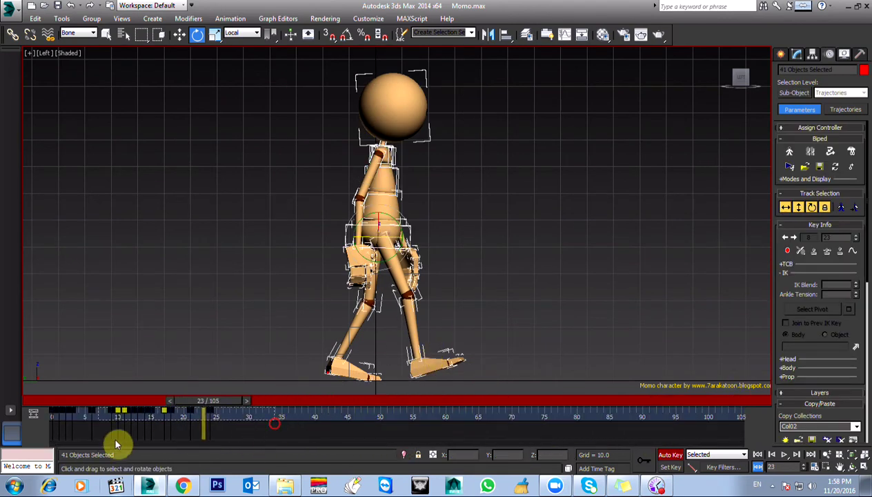
left_click_drag(52, 416, 528, 432, "shift")
right_click_drag(571, 435, 607, 433, "ctrl+alt")
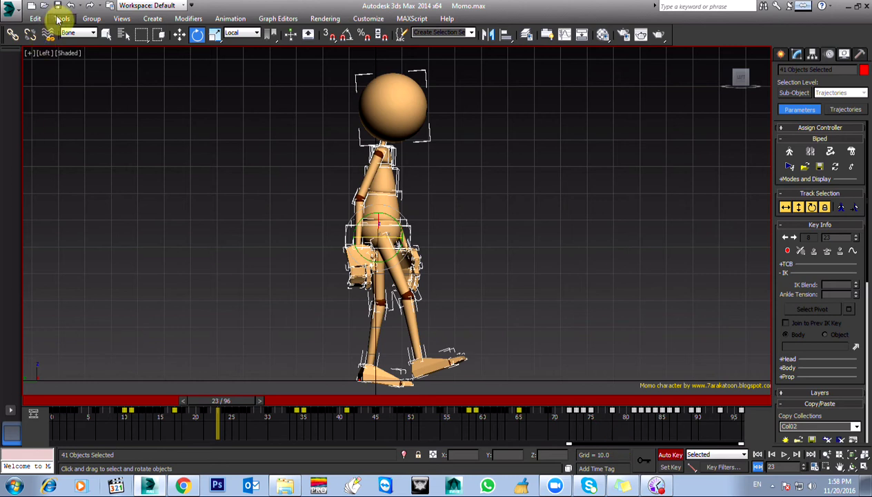
right_click_drag(613, 432, 661, 438, "ctrl+alt")
Select the lower legs and feet, and scrub through the extended timeline to check their copied keys.
left_click(561, 239)
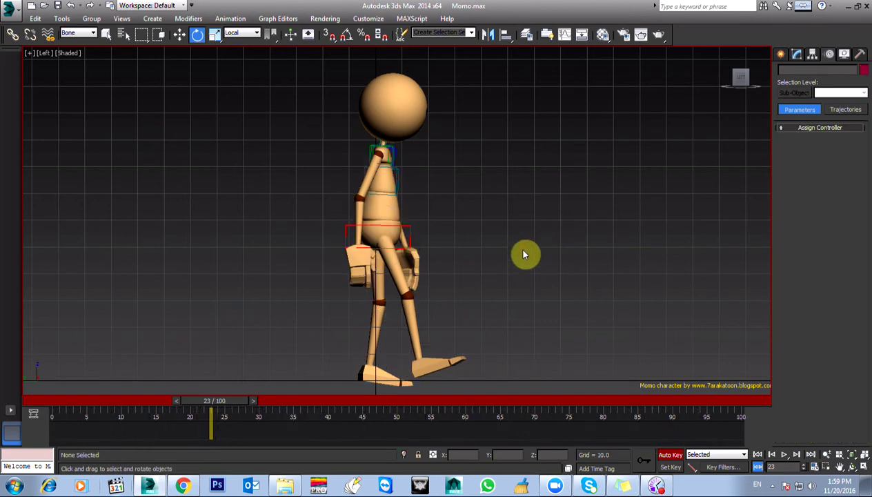
left_click_drag(475, 132, 305, 390)
left_click_drag(502, 305, 283, 367)
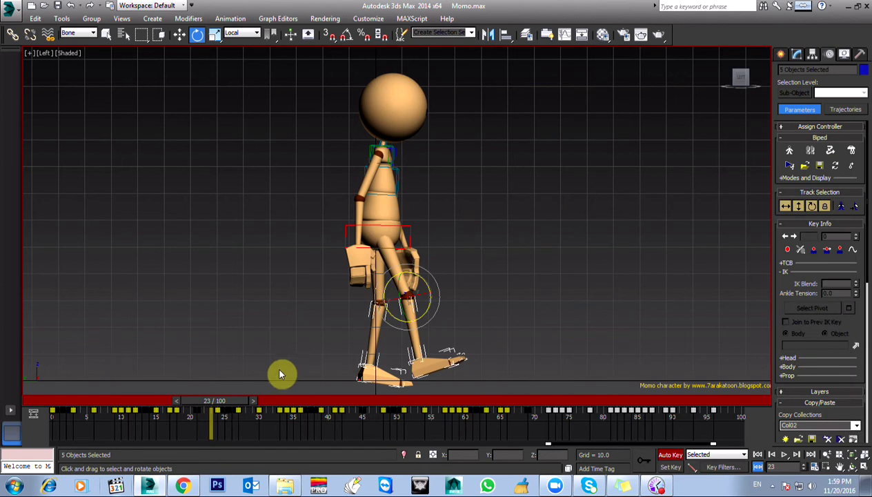
left_click_drag(209, 403, 720, 407)
key("Home")
key("e")
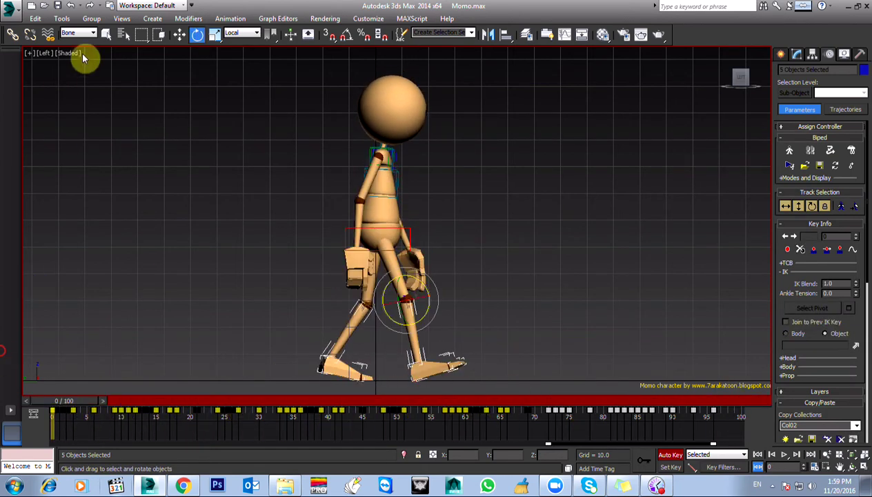
Create a Left-view AVI preview of the extended walk with the custom range 0 to 23, and close the player.
left_click(62, 19)
mouse_move(161, 334)
left_click(225, 331)
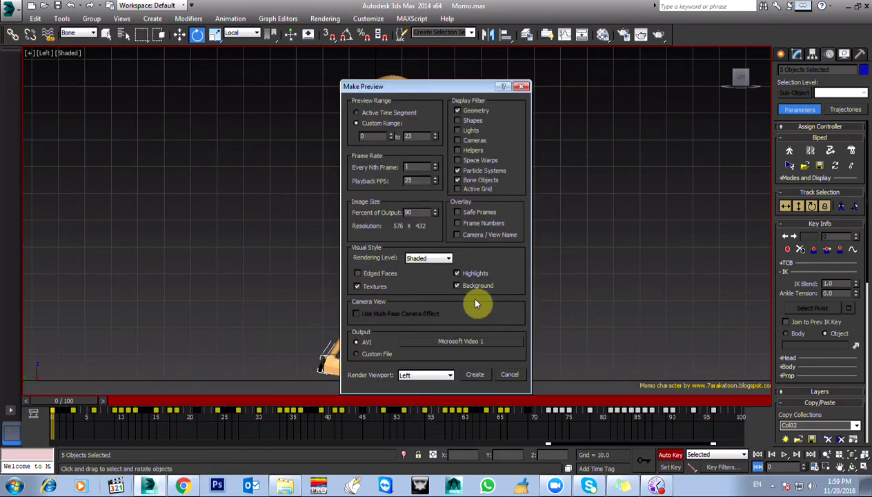
left_click(476, 374)
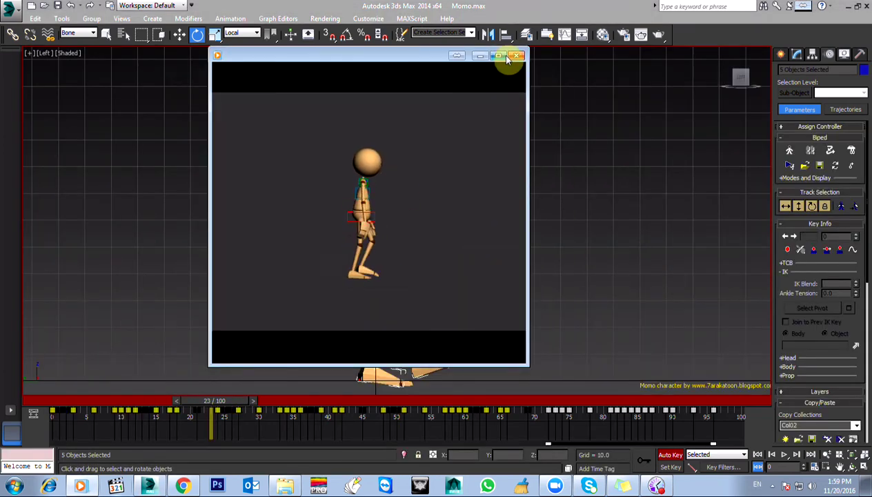
left_click(509, 56)
Create an AVI preview of the active time segment, frames 0 to 100, from the Left view.
left_click(62, 19)
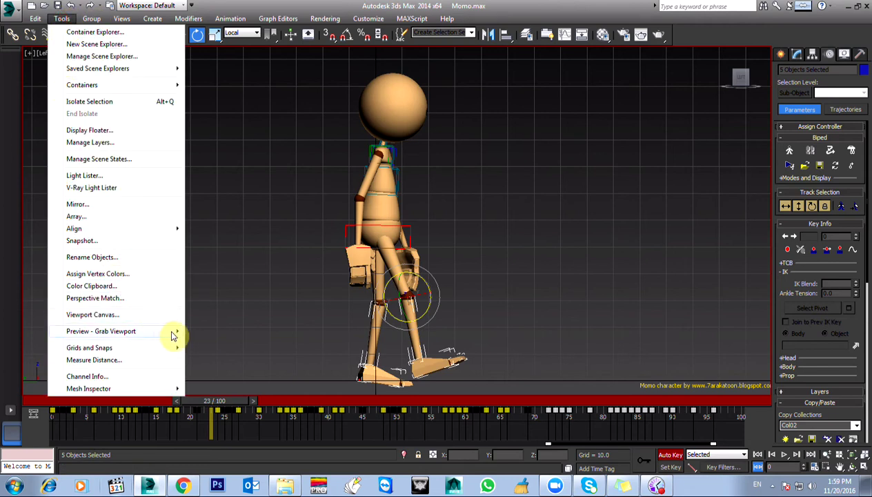
left_click(259, 344)
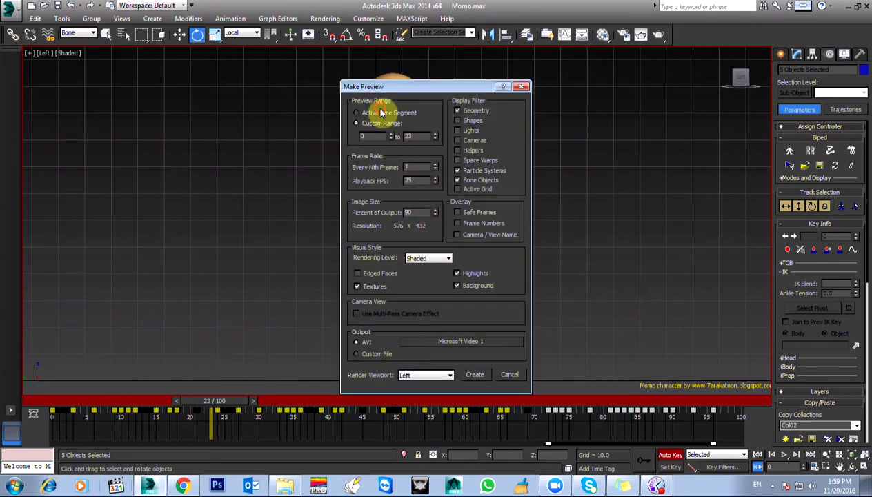
left_click(479, 375)
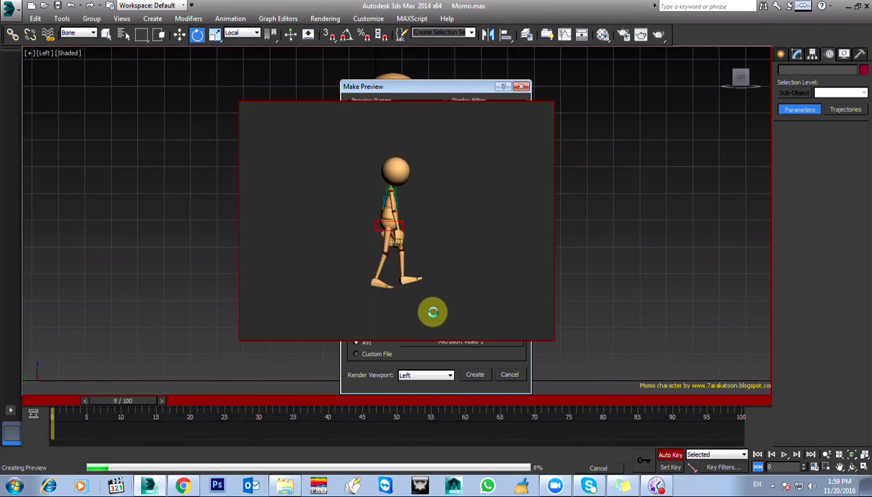
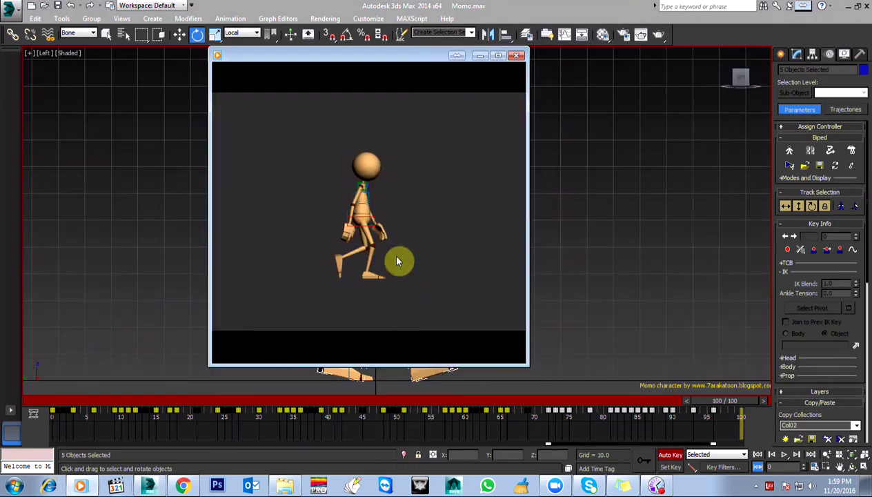
Watch the walk preview in full screen and close the player.
double_click(370, 167)
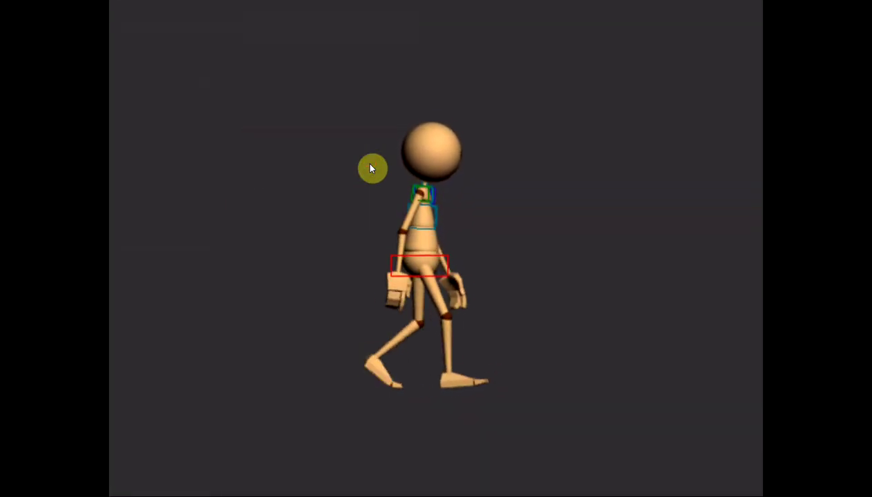
left_click(860, 8)
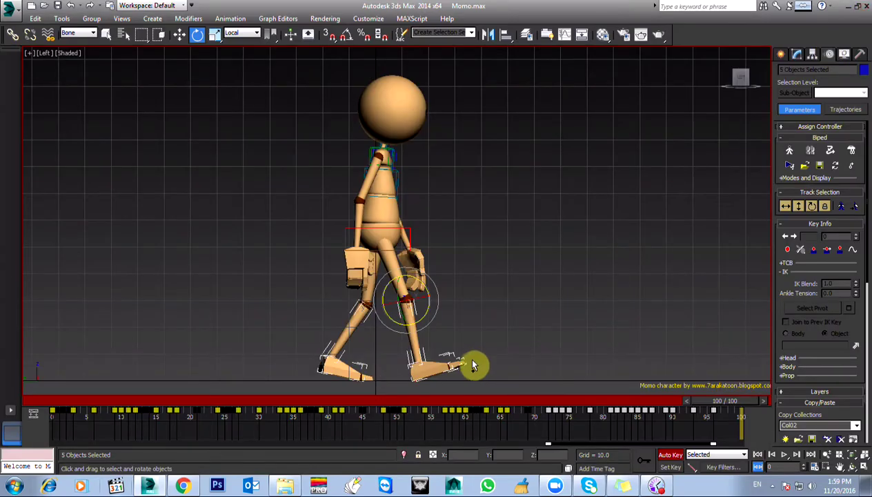
Undo the repeated keys of the whole biped so only the original 24-frame cycle remains, and clear the selection.
key("ctrl+a")
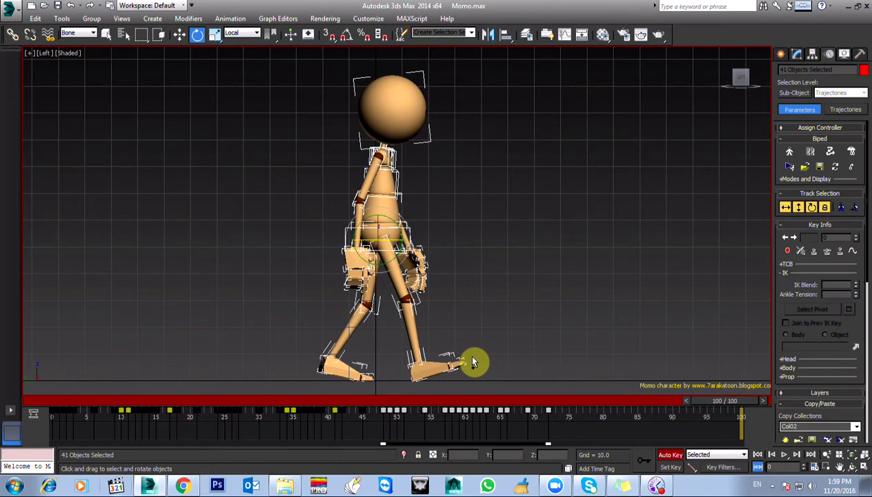
left_click(272, 194)
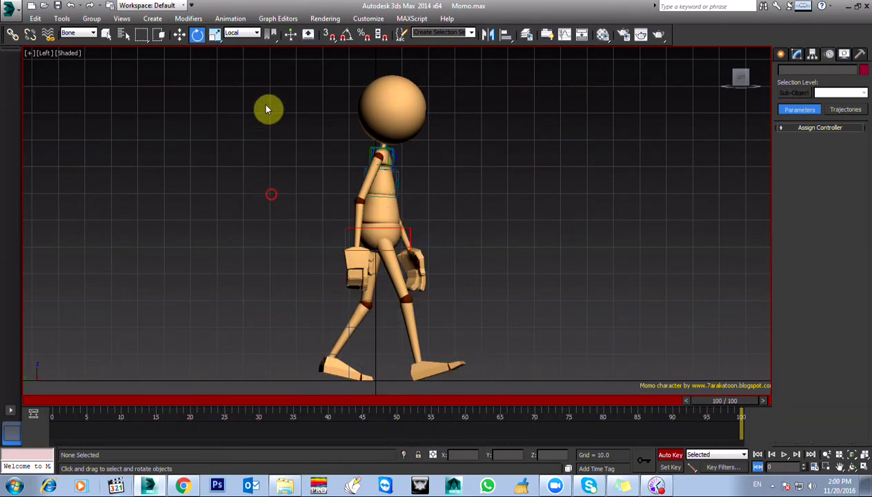
left_click_drag(494, 398, 497, 392)
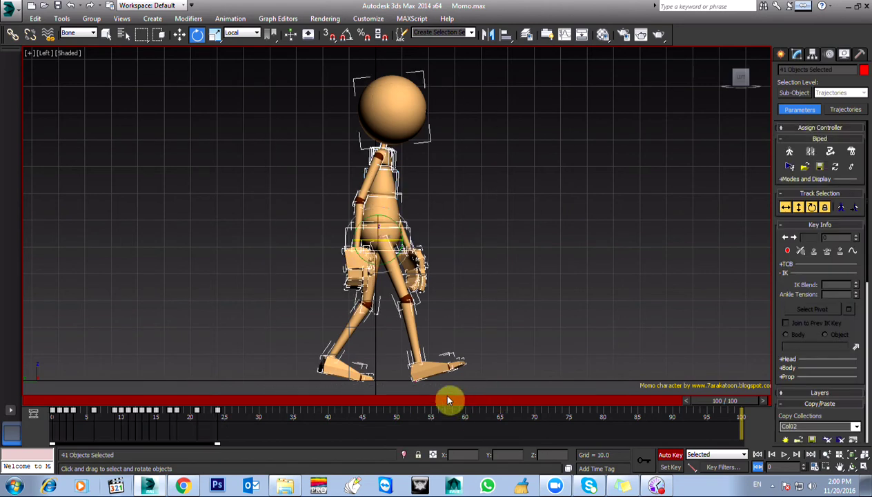
left_click_drag(247, 424, 5, 413)
key("e")
left_click(436, 389)
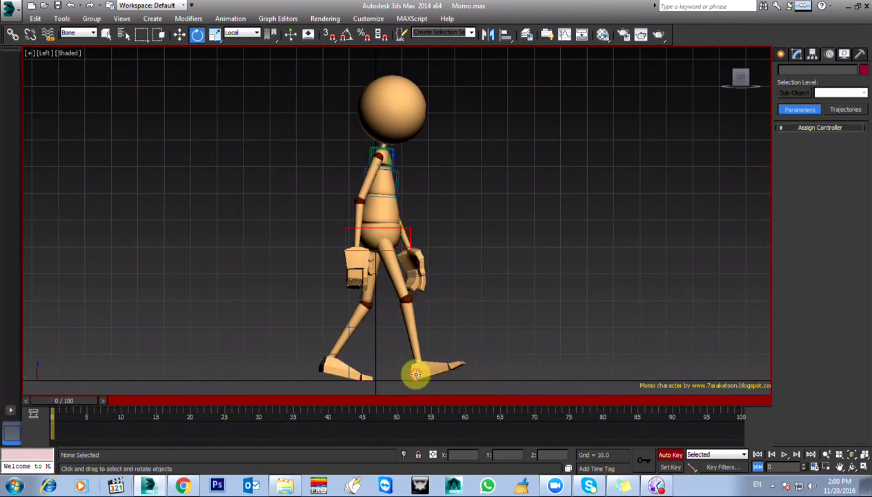
Scrub through the cycle with the right foot selected, and set a sliding key on the left foot at frame 21.
left_click(424, 371)
key("q")
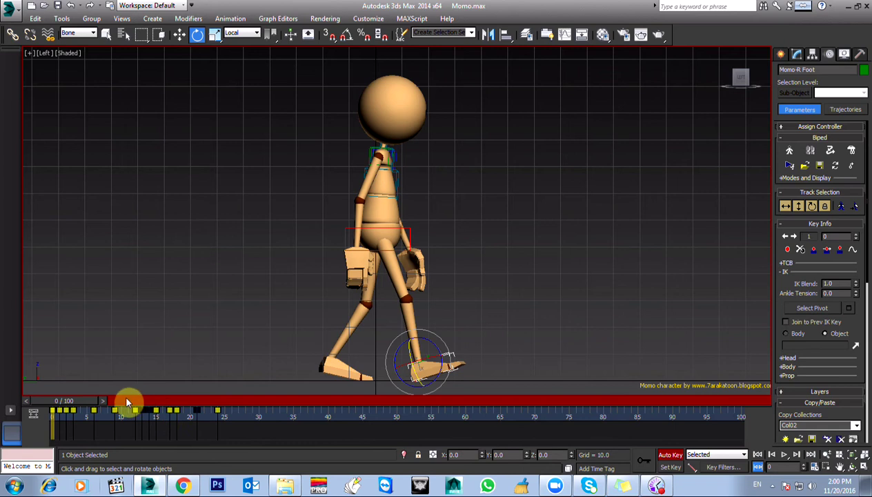
left_click_drag(78, 407, 218, 406)
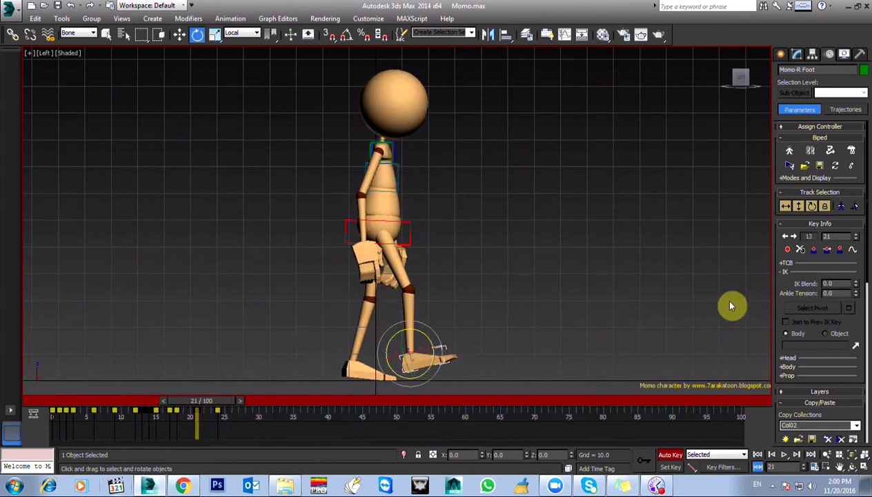
left_click(350, 370)
left_click(226, 435)
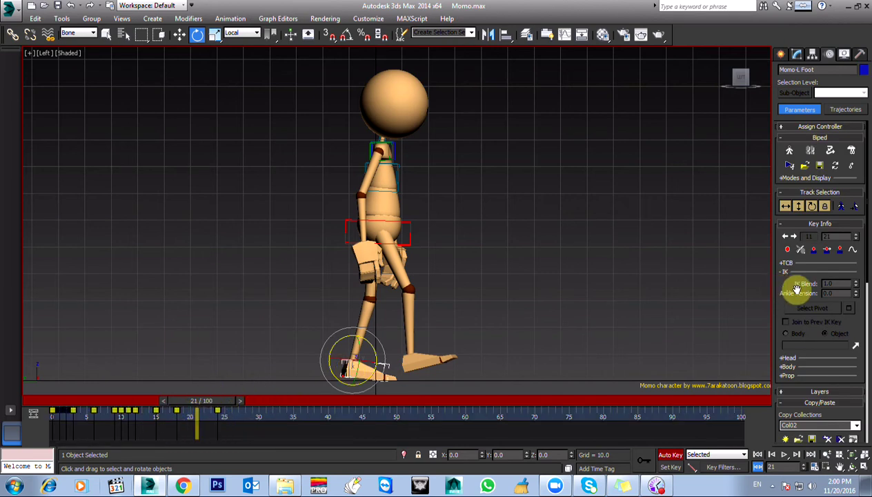
left_click(829, 250)
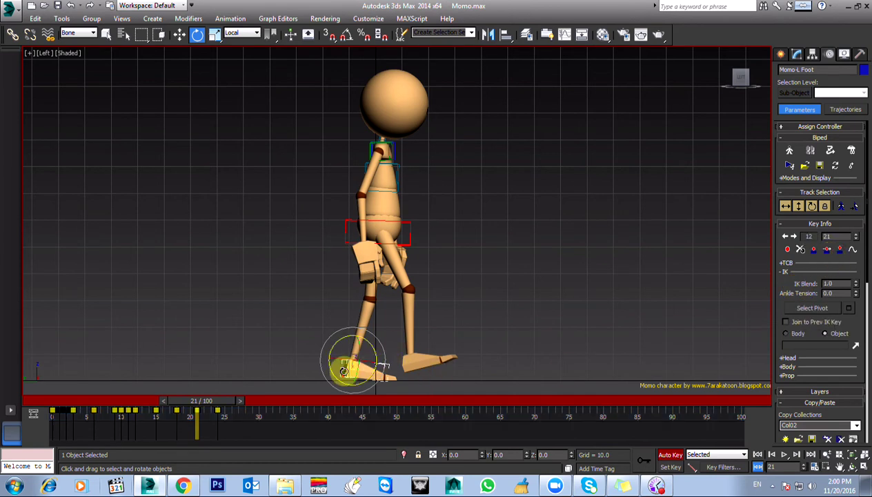
Set the left foot's IK pivot to the middle of the ball at frame 21, and rotate the foot slightly to lift its heel.
left_click_drag(338, 343, 339, 340)
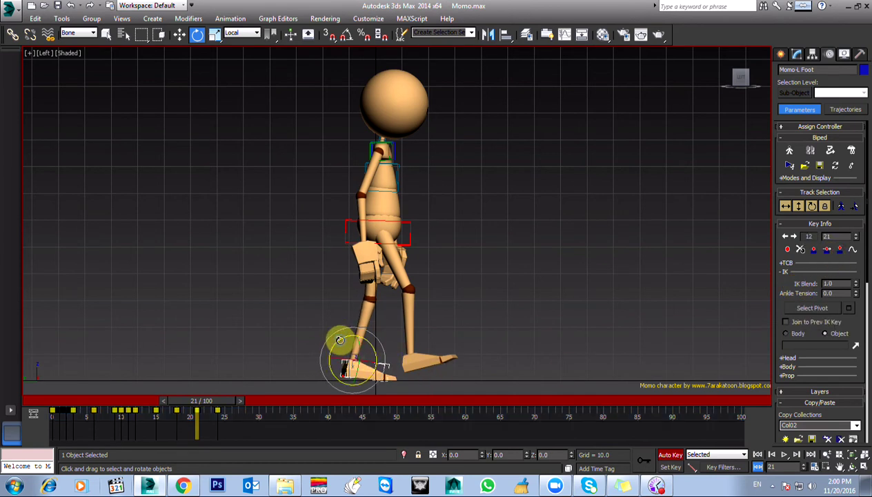
key("p")
key("z")
mouse_move(456, 296)
middle_mouse_down("alt")
mouse_move(412, 321)
mouse_move(609, 346)
middle_mouse_up("alt")
key("F3")
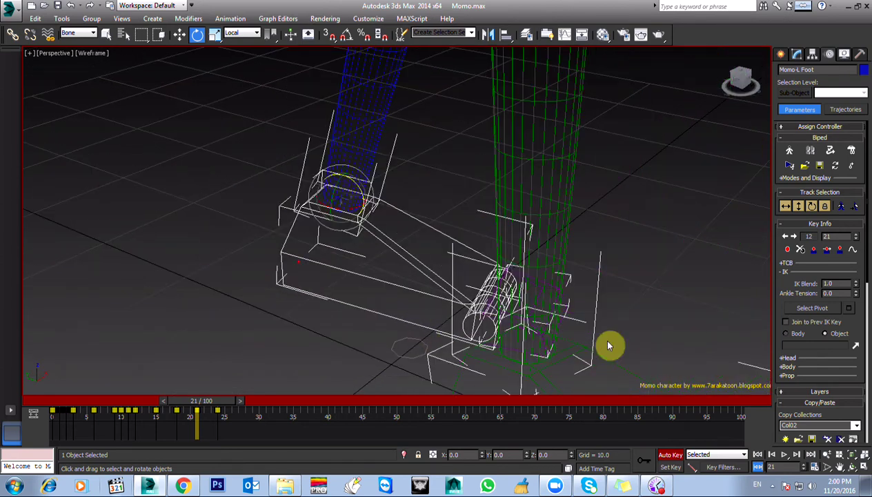
left_click(814, 309)
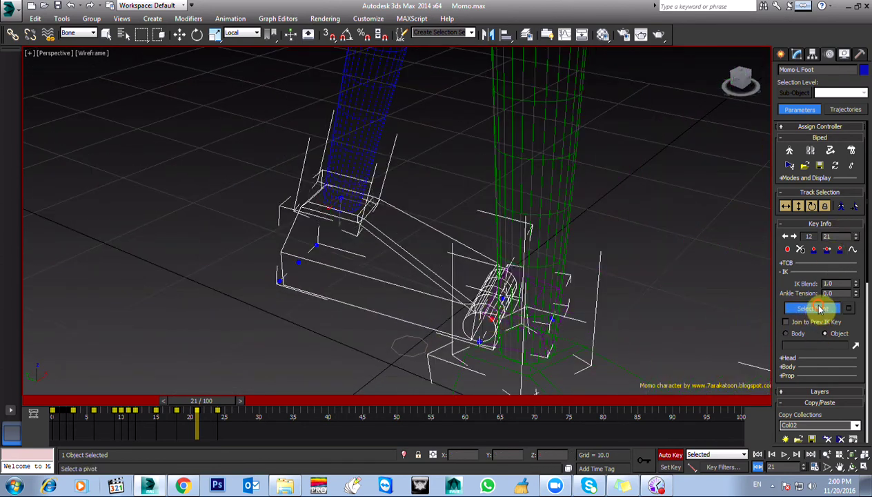
left_click(820, 309)
middle_click_drag(379, 296, 402, 273, "alt")
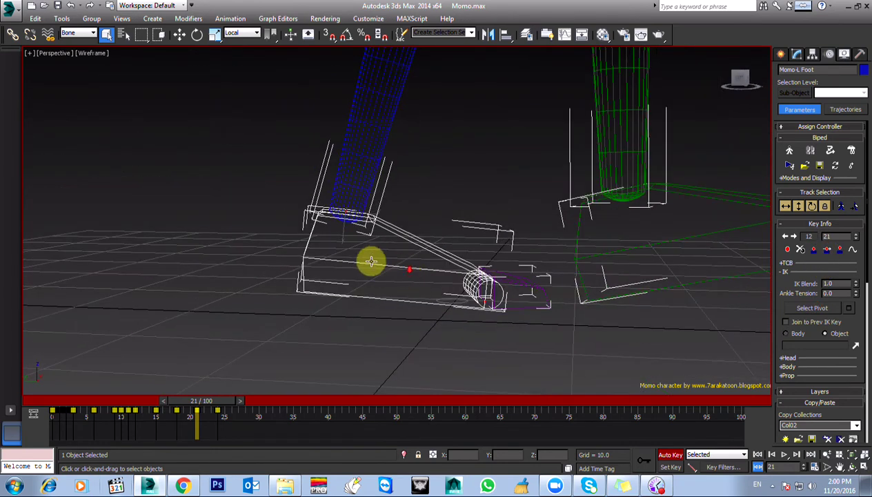
key("e")
left_click_drag(364, 197, 368, 199)
key("l")
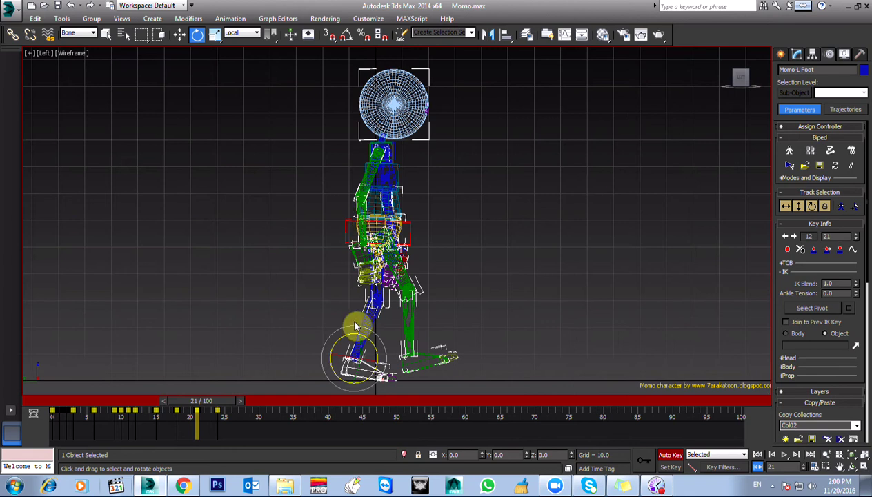
Rotate the left foot about 2 degrees about its local Z axis at frame 21.
left_click_drag(295, 87, 363, 290)
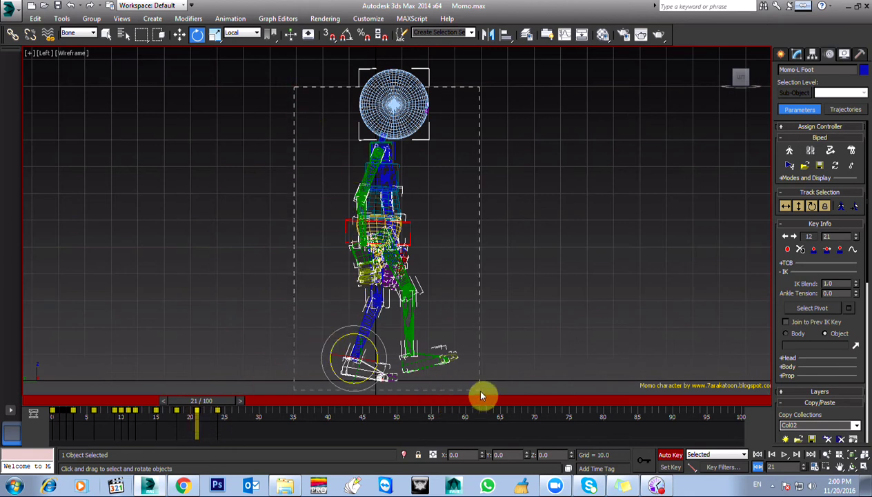
left_click_drag(480, 391, 479, 391)
mouse_move(209, 405)
left_mouse_down()
mouse_move(156, 405)
mouse_move(237, 410)
mouse_move(185, 415)
mouse_move(212, 415)
mouse_move(204, 415)
left_mouse_up()
key("e")
left_click(353, 374)
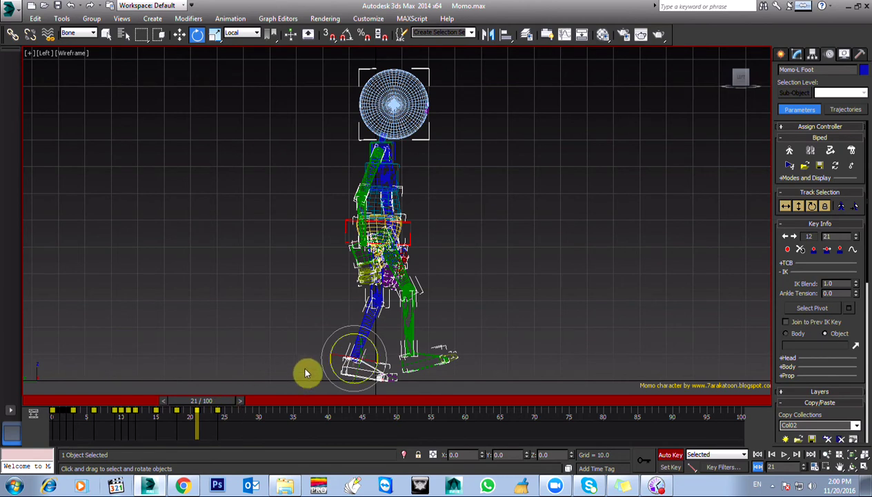
left_click_drag(336, 341, 334, 342)
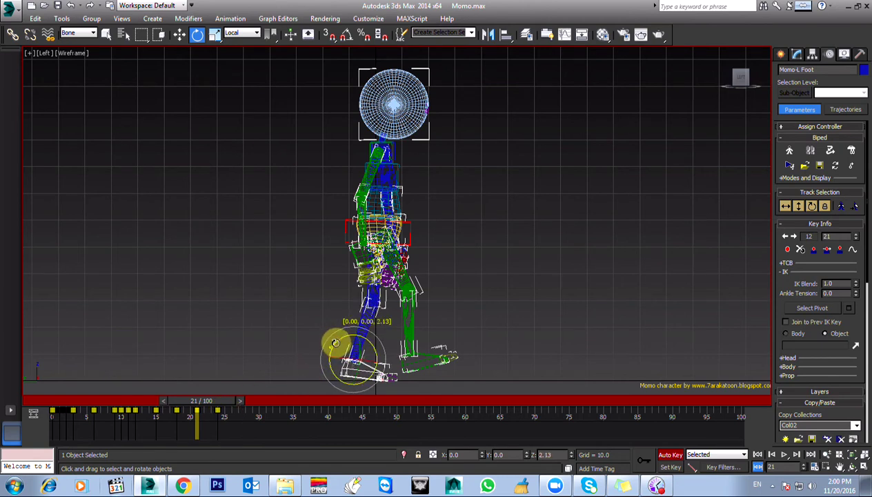
Select all of the character's objects and copy the walk-cycle keys twice along the timeline, repeating the cycle from frames 24 and 48.
left_click(799, 206)
left_click_drag(204, 403, 160, 415)
key("e")
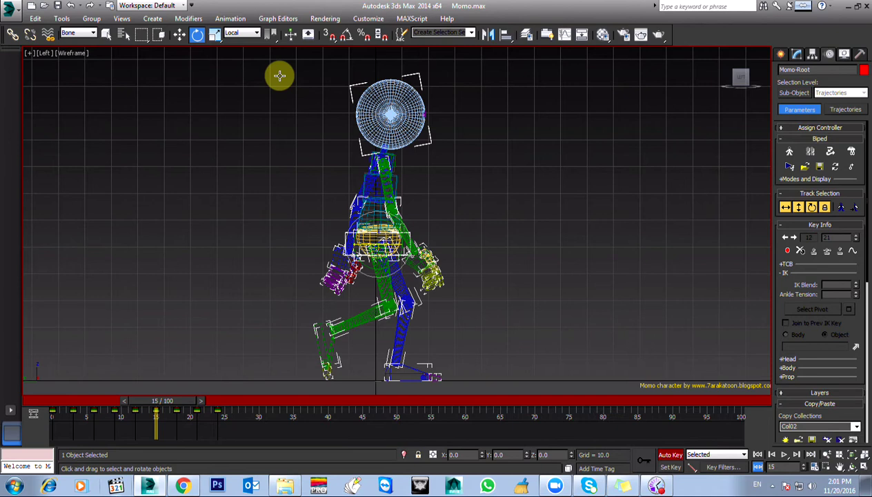
key("ctrl+a")
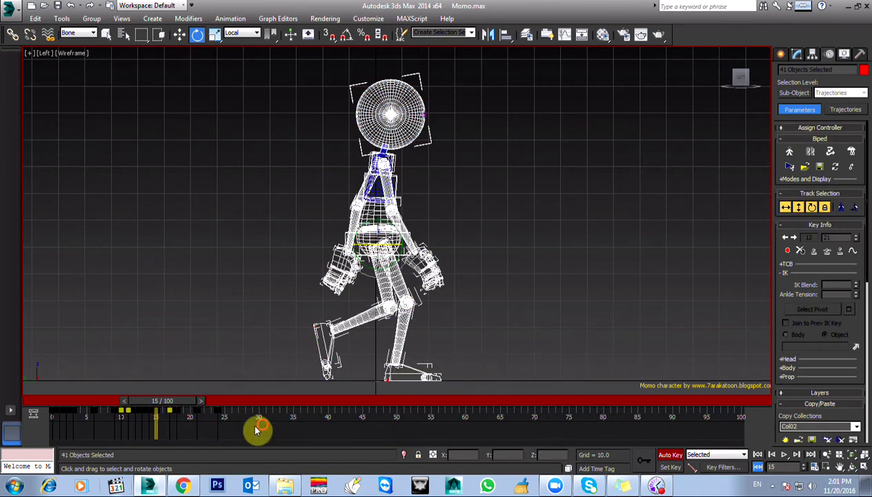
left_click_drag(51, 417, 224, 431, "shift")
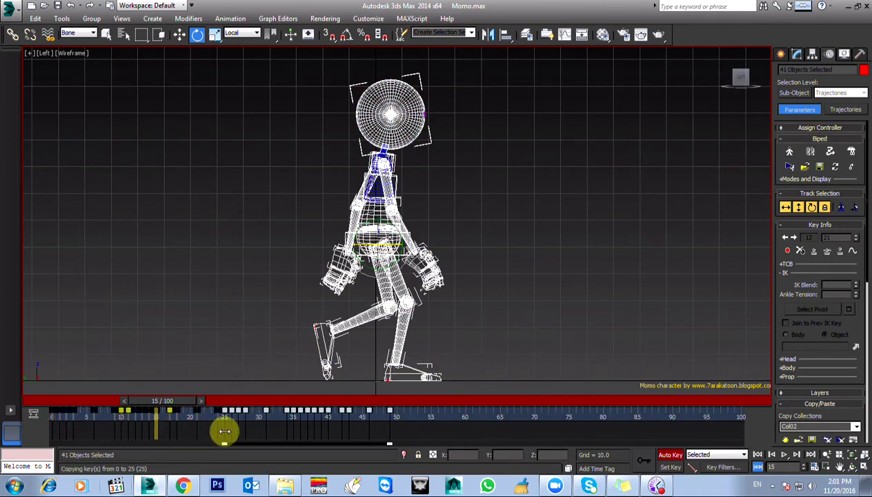
left_click_drag(165, 402, 388, 420)
left_click_drag(220, 417, 528, 423, "shift")
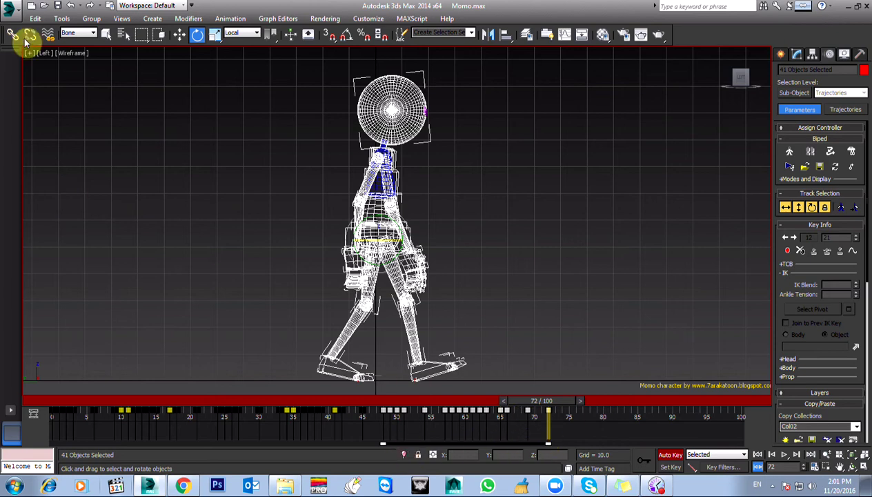
Deselect the character, switch the Left view to shaded display and create an animation preview of the walk.
left_click(168, 195)
key("F3")
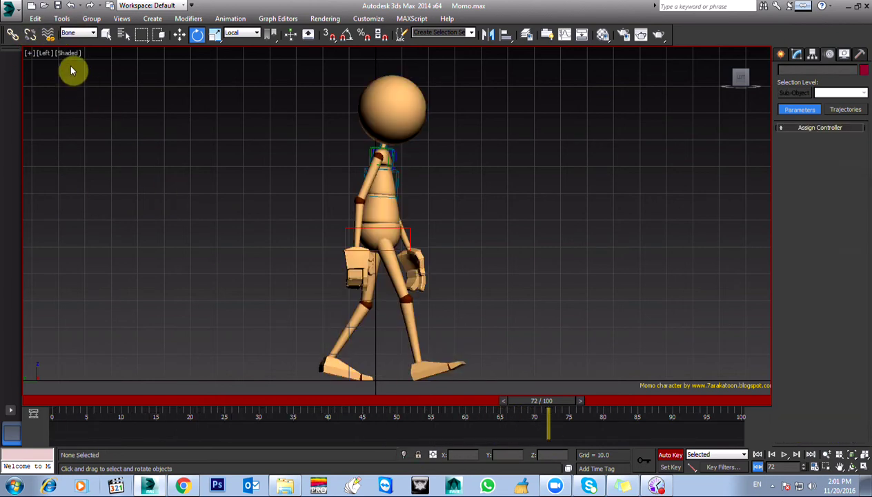
left_click(63, 21)
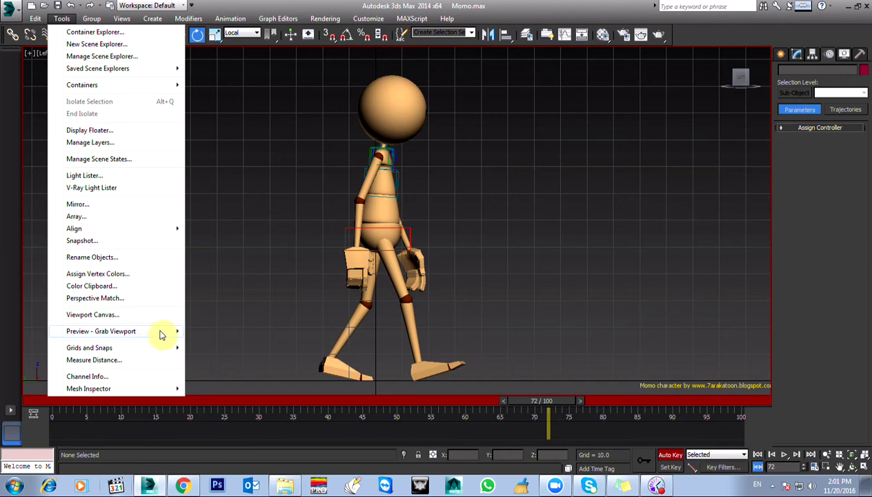
mouse_move(161, 332)
left_click(214, 332)
left_click(474, 374)
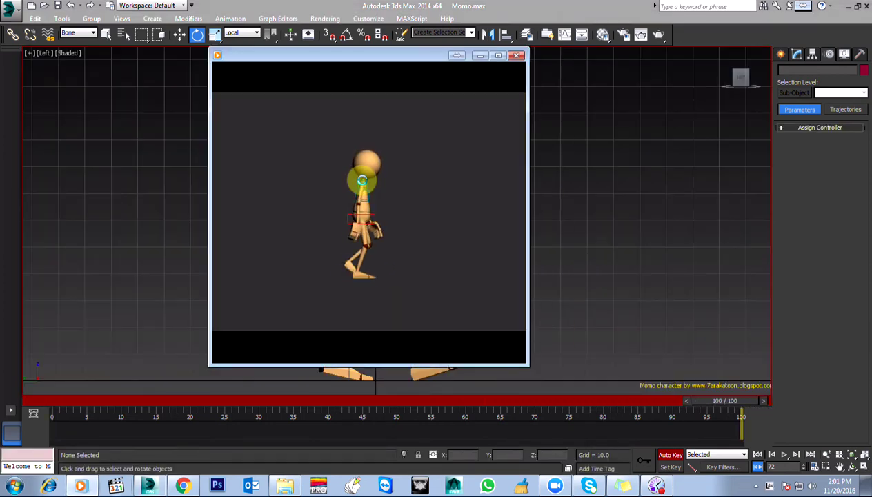
Watch the walk preview at full screen, then close the player.
double_click(361, 181)
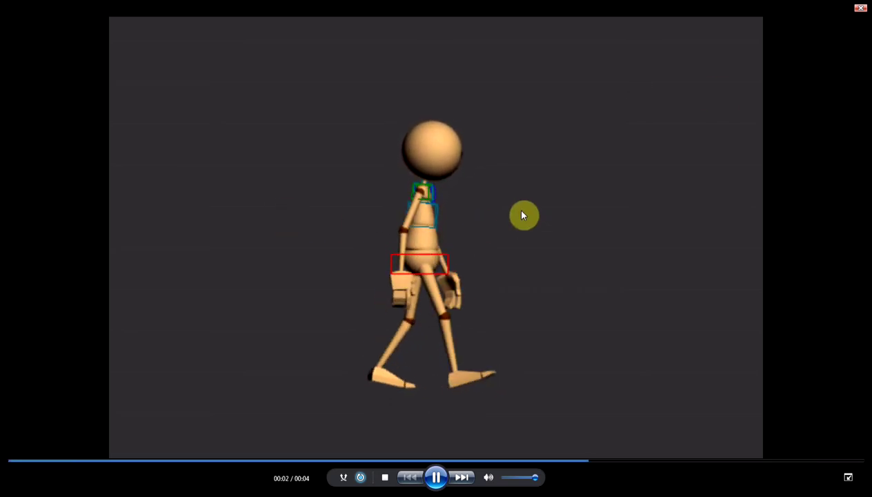
left_click(860, 8)
left_click(365, 188)
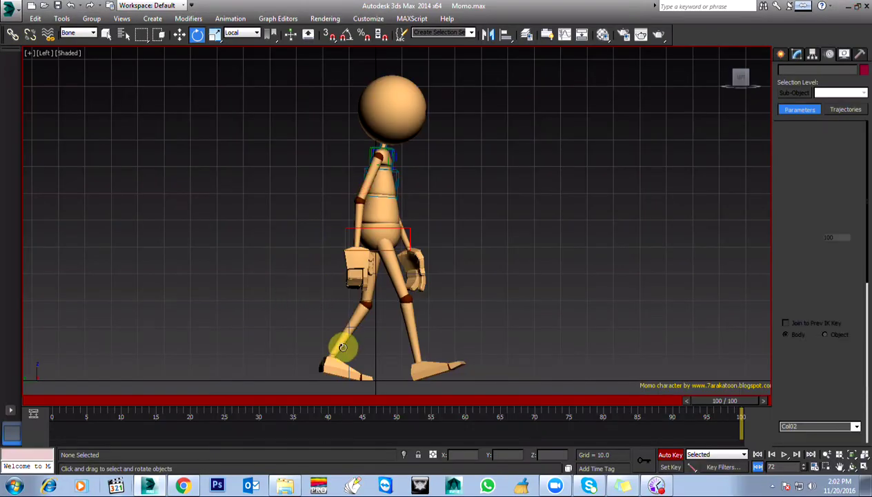
Examine the left foot's trajectory close up in the wireframe Left view between frames 1 and 7.
left_click_drag(165, 409, 76, 412)
key("e")
left_click(324, 350)
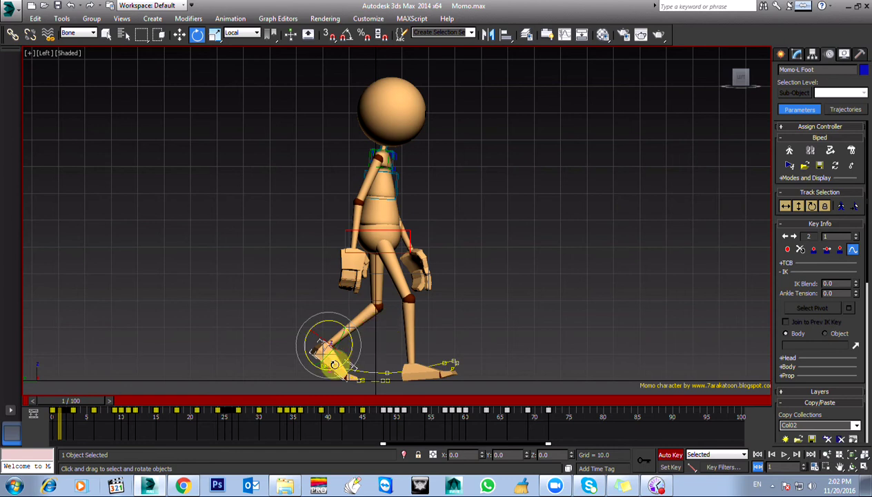
key("F3")
middle_click_drag(334, 363, 351, 303)
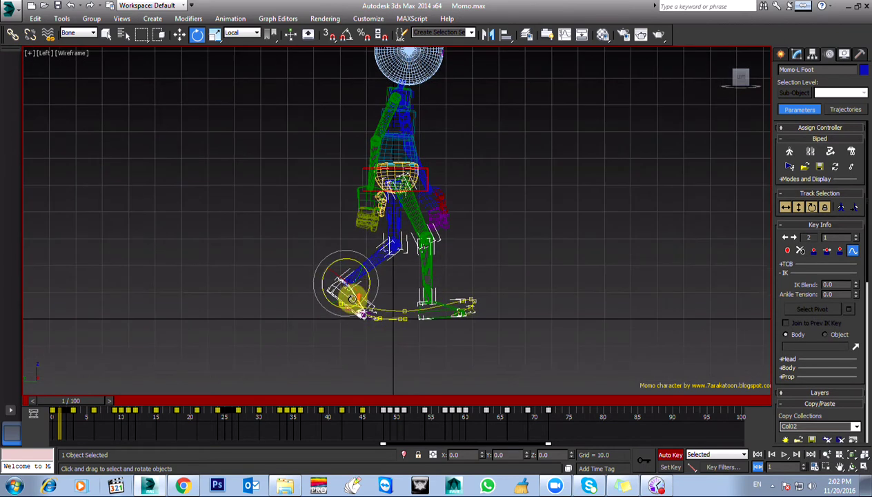
scroll(346, 296, "up", 10)
left_click_drag(62, 402, 107, 408)
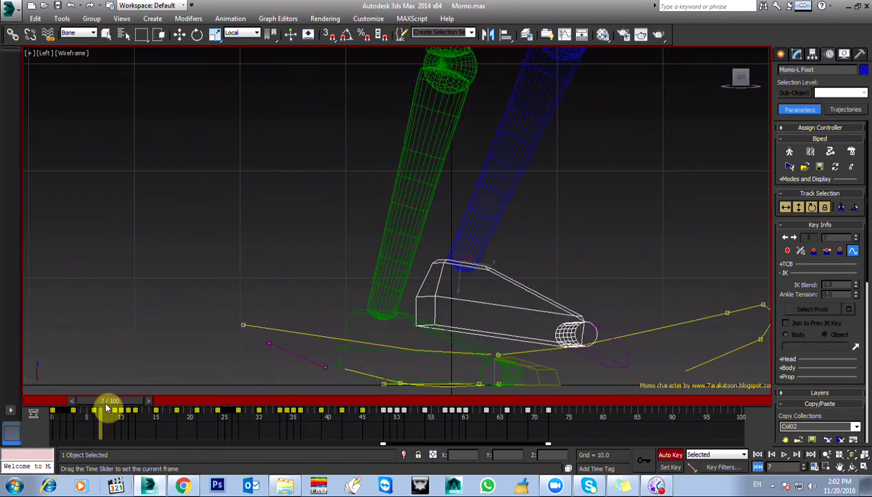
key("e")
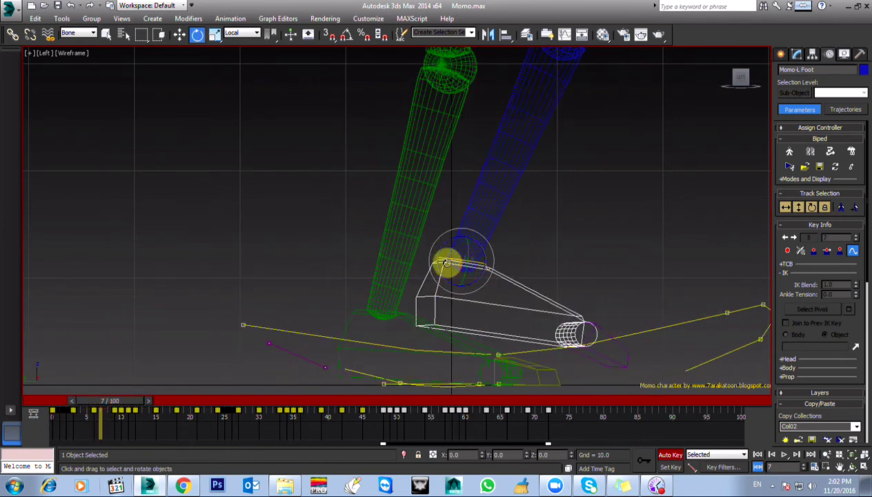
Inspect the trajectories of the left toe and left calf around frames 7 and 8.
left_click(557, 356, "ctrl")
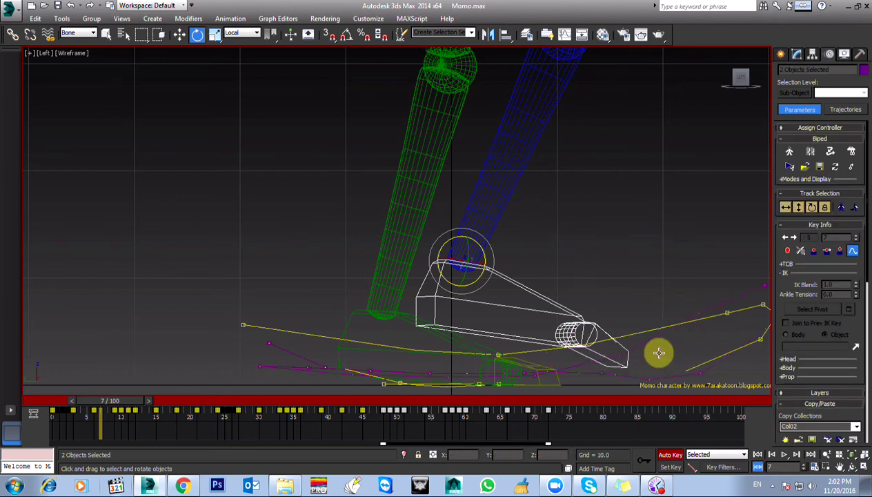
left_click(492, 206)
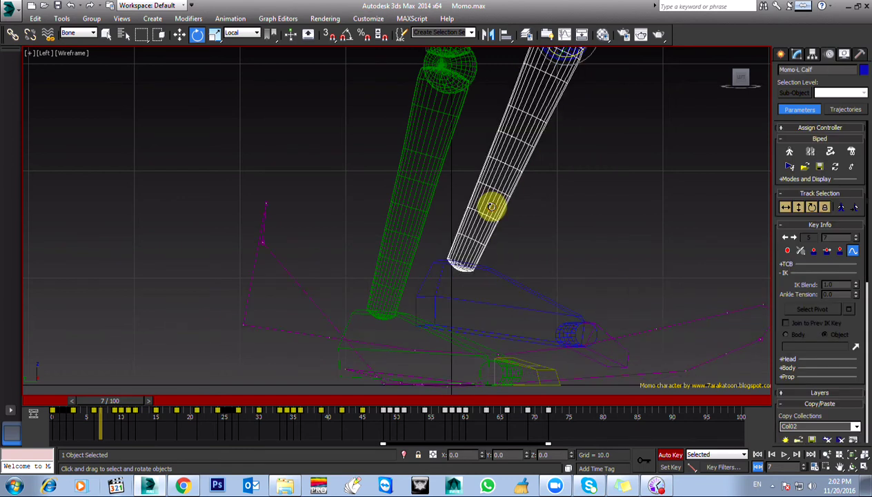
mouse_move(108, 409)
left_mouse_down()
mouse_move(34, 408)
mouse_move(113, 408)
left_mouse_up()
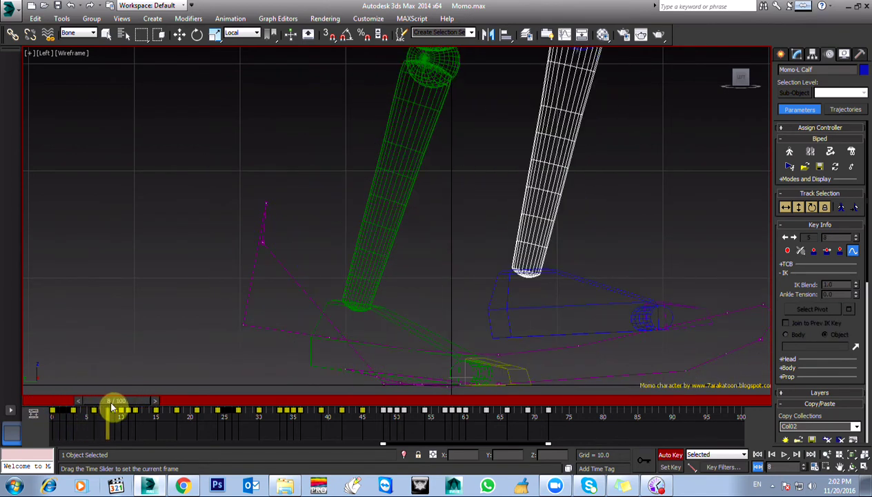
key("e")
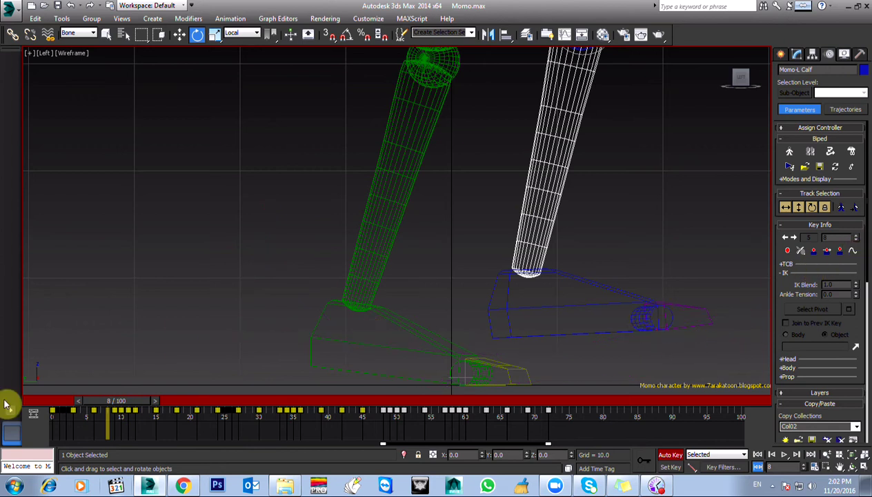
Create a Point helper between the legs in the Left view at frame 0.
left_click_drag(121, 407, 43, 409)
left_click(209, 278)
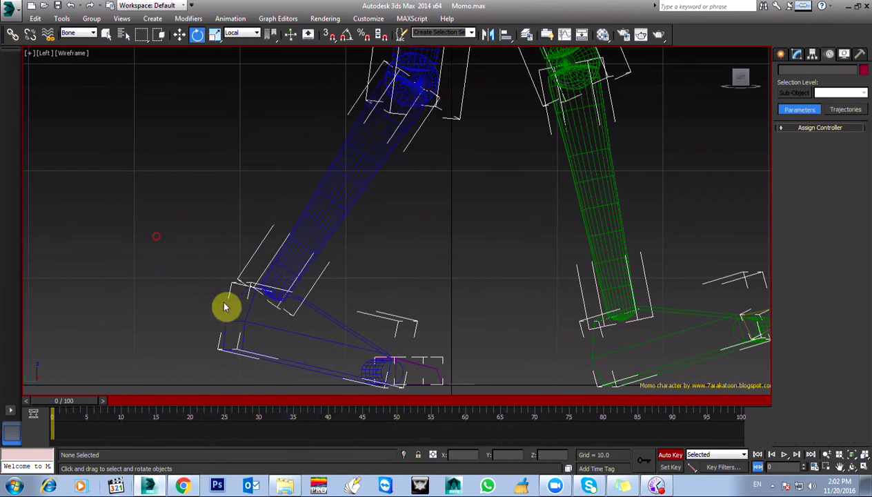
left_click(780, 54)
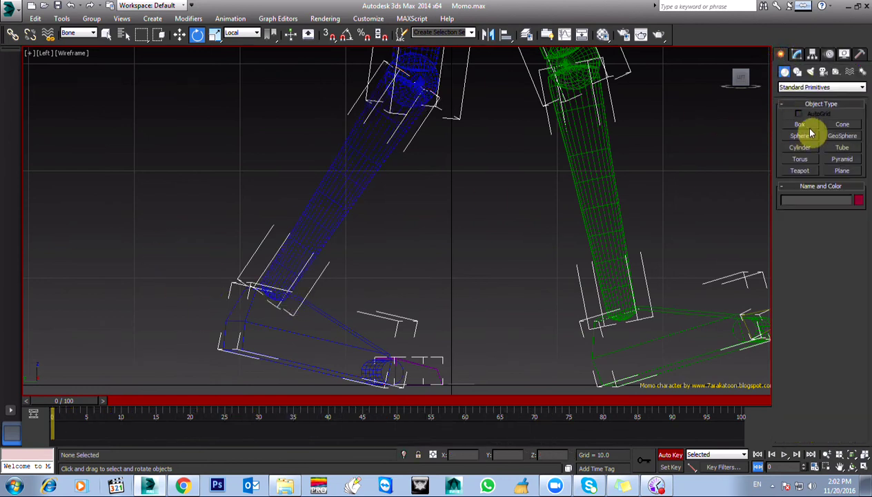
left_click(837, 73)
left_click(800, 159)
left_click(420, 233)
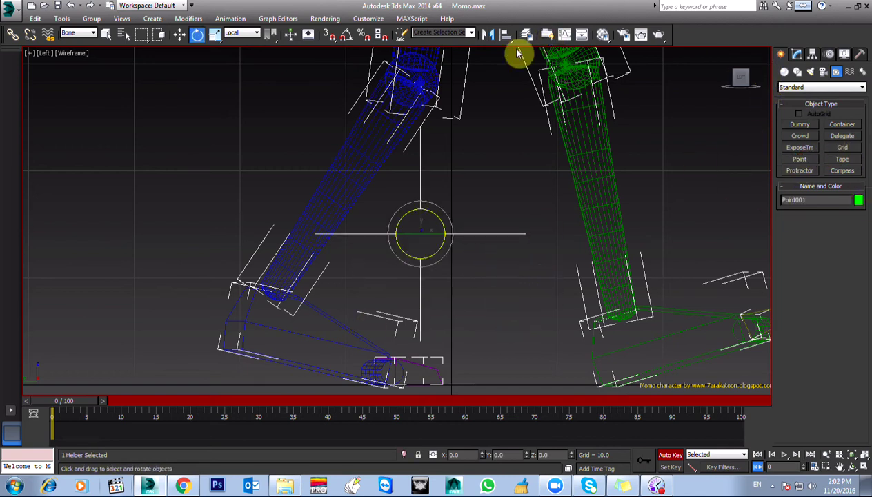
Align the Point helper to the left calf in X, Y and Z position, using Minimum for both current and target object.
left_click(506, 36)
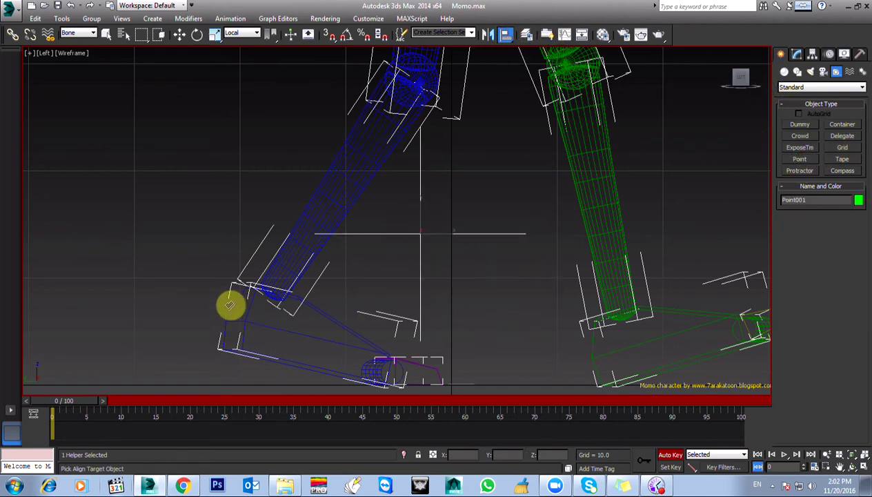
left_click(299, 253)
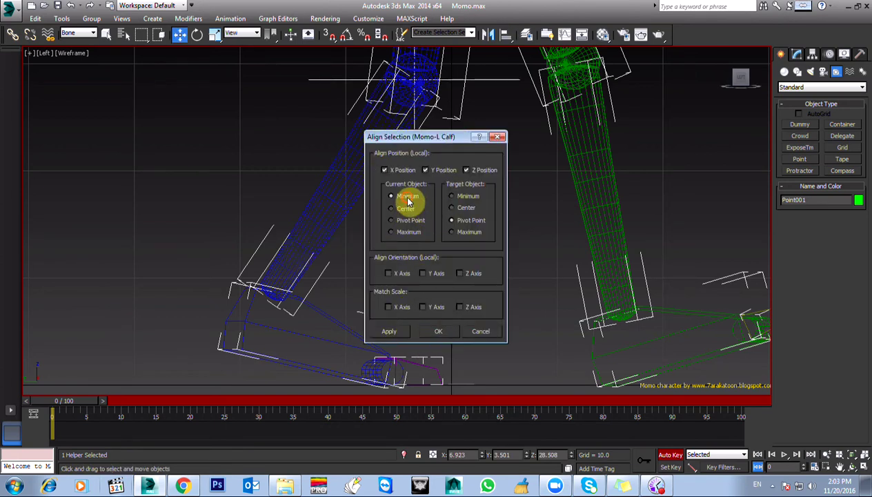
left_click(452, 198)
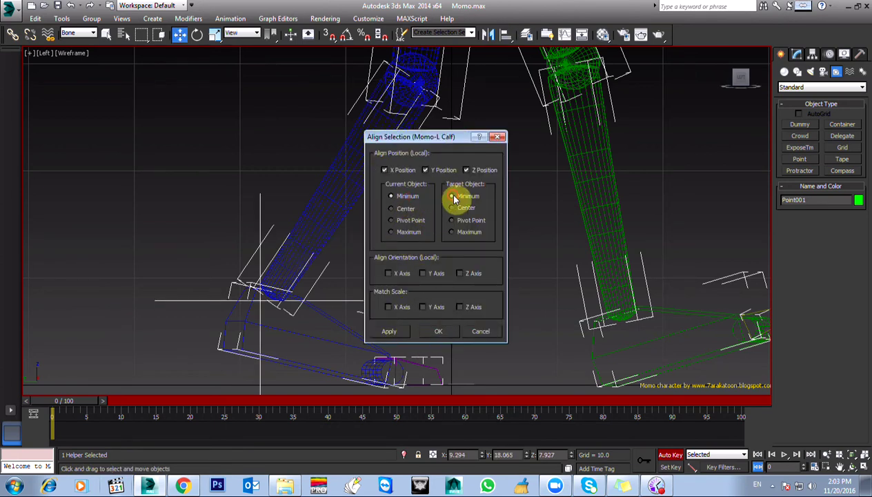
left_click(437, 333)
Move the Point helper to the centre of the left ankle in the Perspective view.
key("p")
middle_click_drag(428, 327, 417, 255, "alt")
middle_click_drag(393, 226, 361, 195, "alt")
left_click_drag(430, 222, 436, 211)
middle_click_drag(419, 301, 522, 356, "alt")
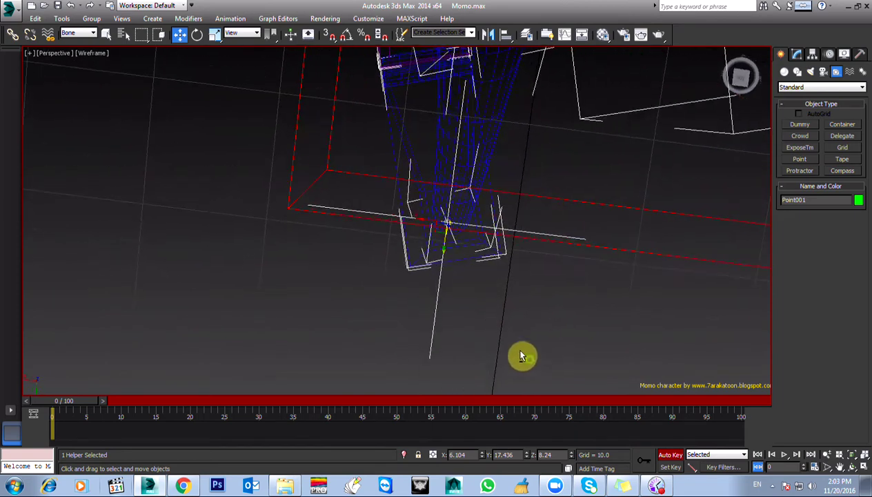
middle_click_drag(435, 233, 338, 171, "alt")
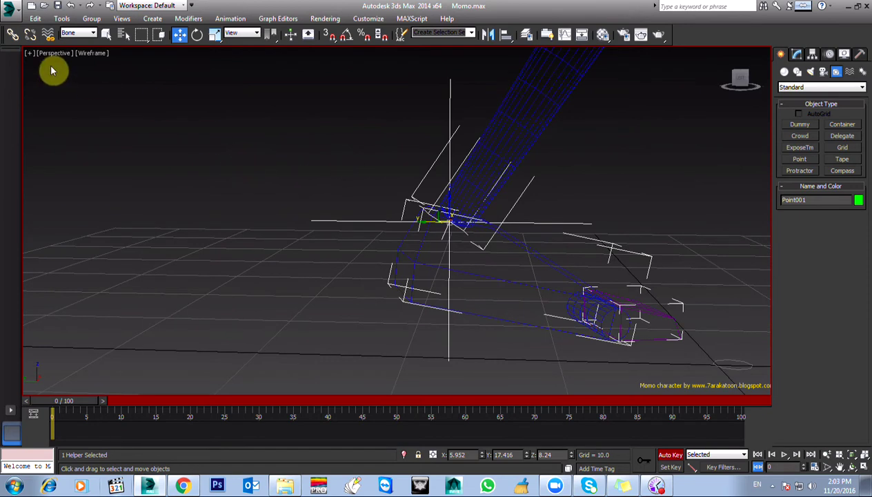
Set the selection filter to All and link the Point helper to the left calf.
left_click(12, 34)
left_click_drag(390, 220, 353, 223)
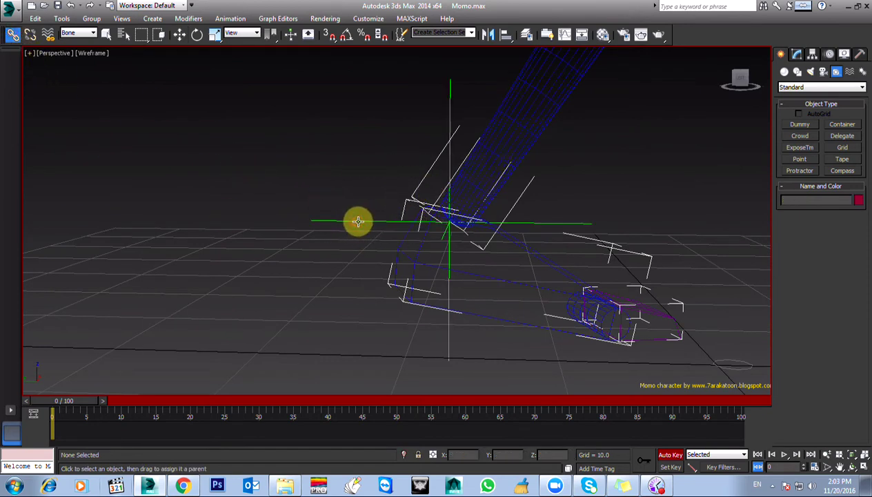
left_click(273, 169)
left_click_drag(293, 198, 346, 255)
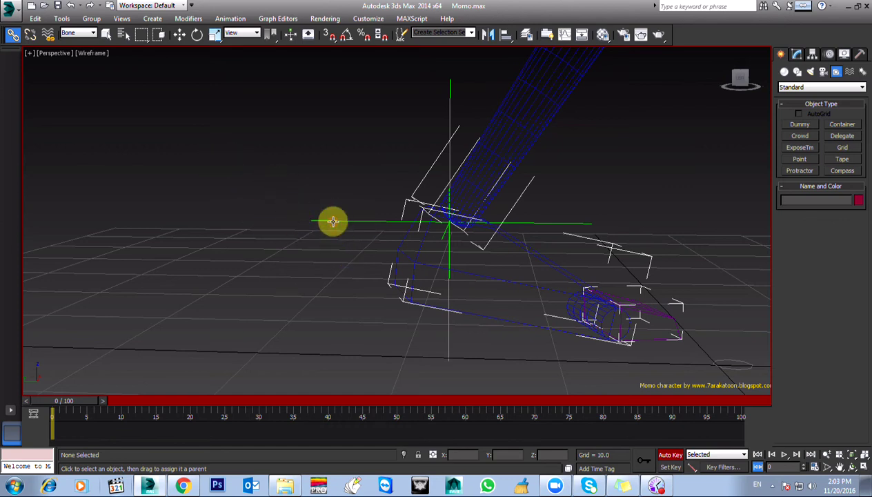
left_click_drag(314, 192, 352, 263)
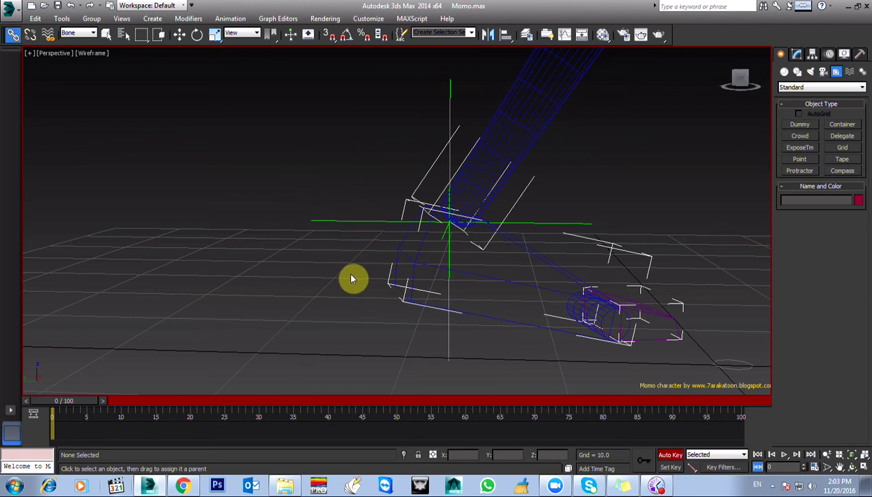
left_click(84, 33)
left_click(76, 40)
left_click_drag(340, 241, 495, 148)
Examine the linked Point helper's ankle trajectory in the Left view.
left_click_drag(56, 407, 13, 409)
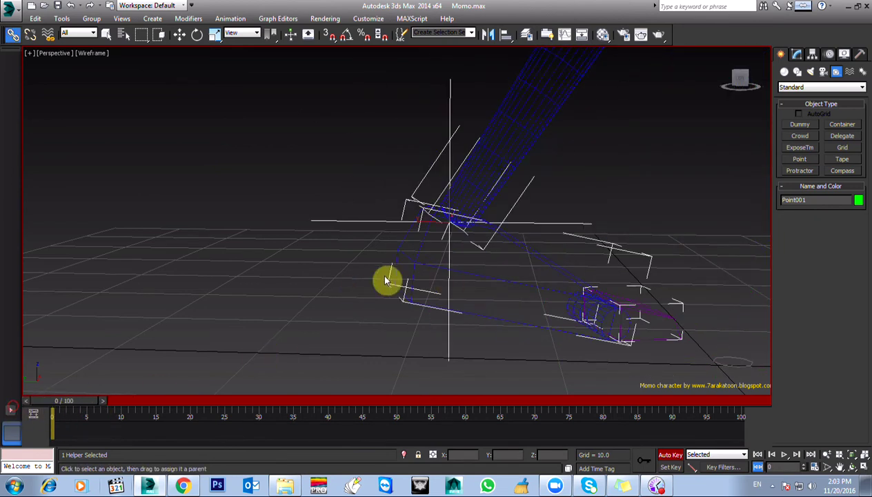
key("l")
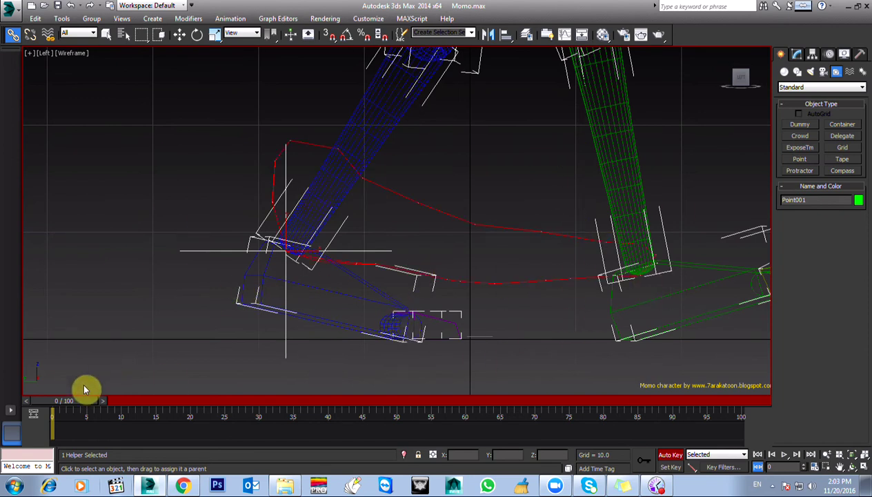
At frame 3, move the left foot forward and slightly down to about Y 13.09, Z 18.33.
left_click_drag(62, 405, 81, 411)
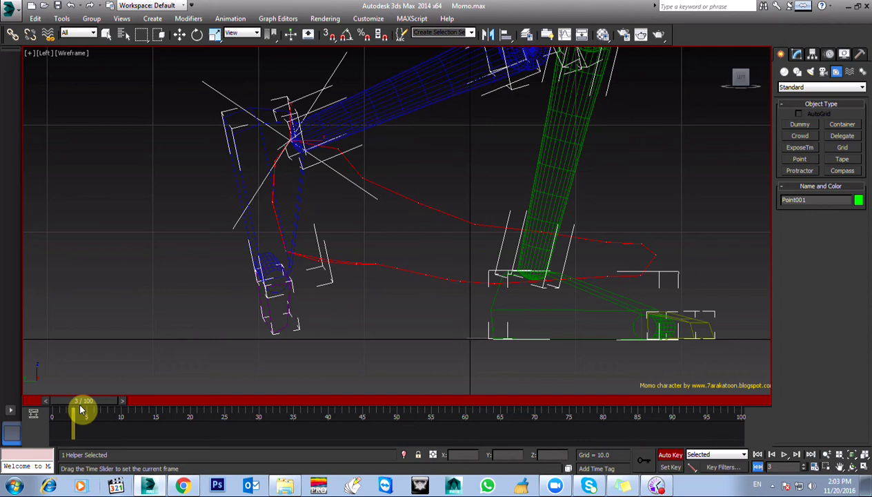
left_click(288, 146)
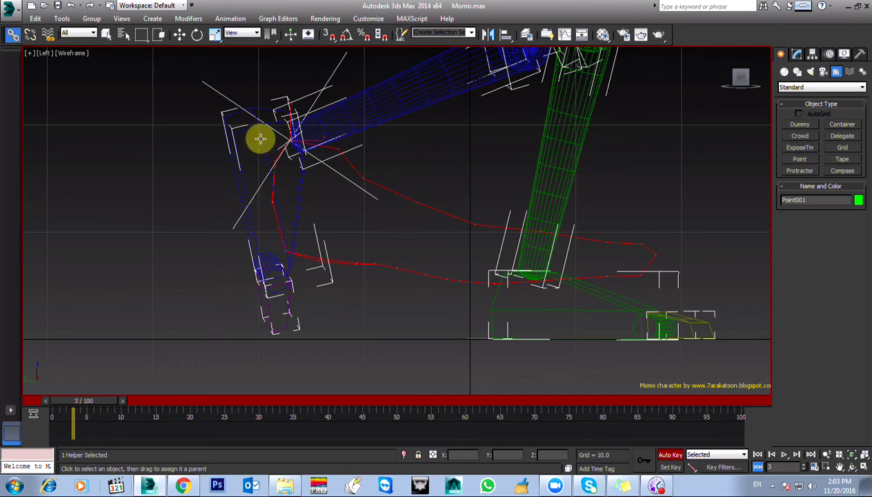
left_click(261, 139)
key("w")
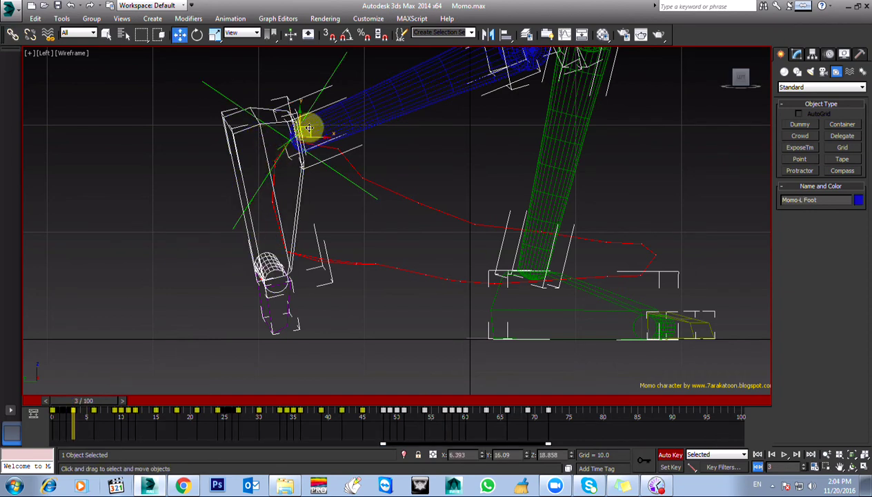
left_click_drag(310, 127, 341, 133)
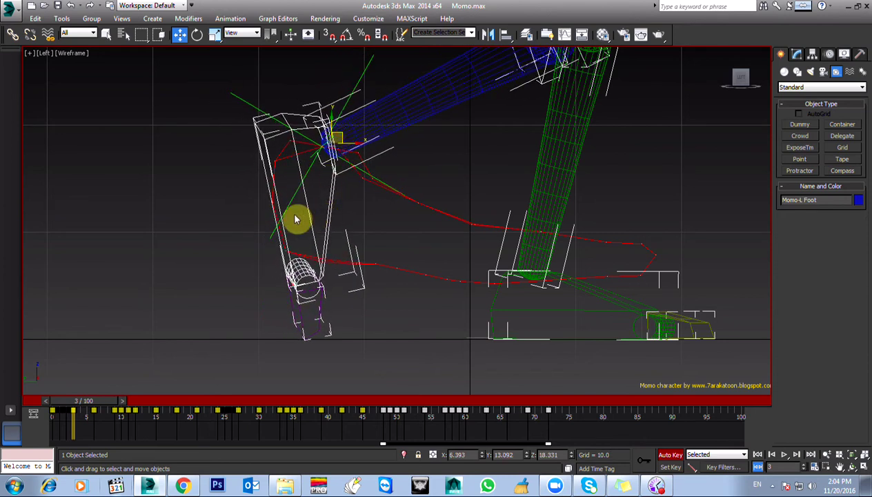
left_click(332, 159)
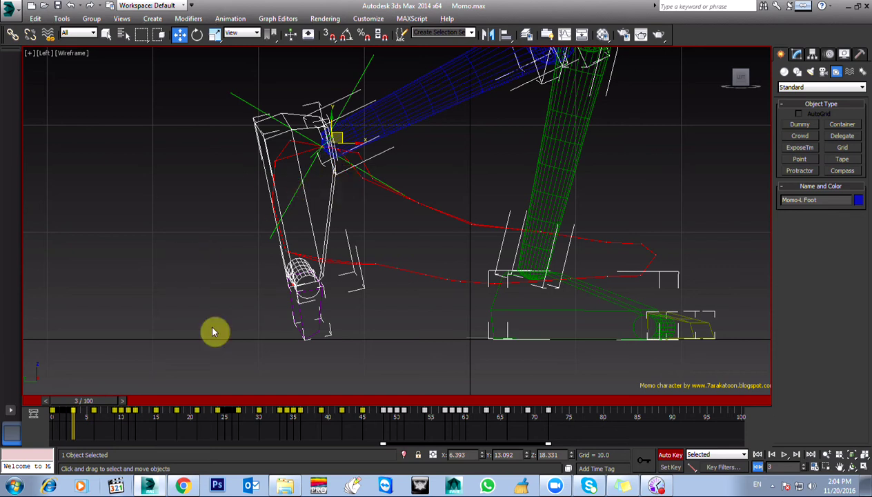
At frame 6, move the left foot forward and up to about Y 2.4, Z 15.17, and show its motion parameters.
mouse_move(94, 410)
left_mouse_down()
mouse_move(52, 405)
mouse_move(101, 406)
left_mouse_up()
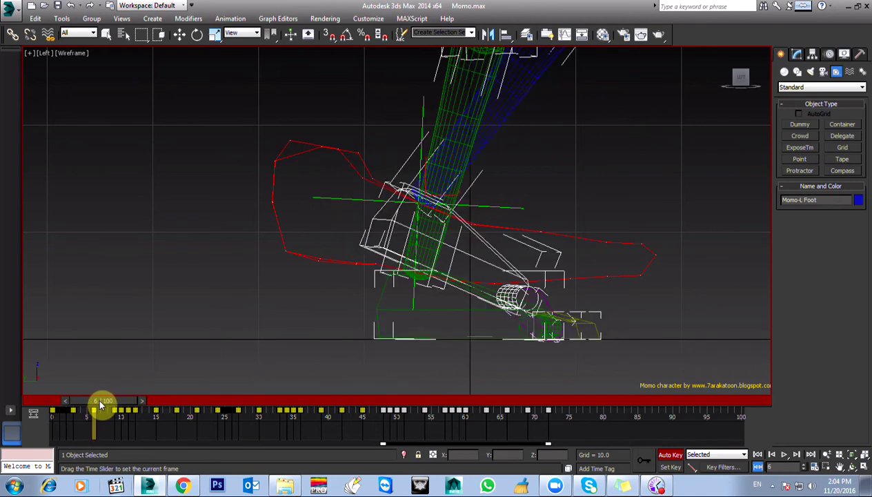
key("w")
left_click_drag(435, 183, 454, 165)
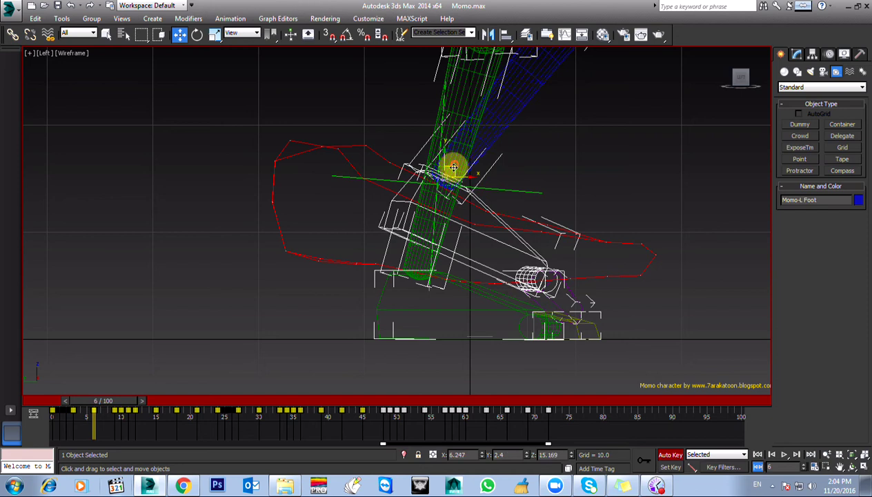
left_click(818, 55)
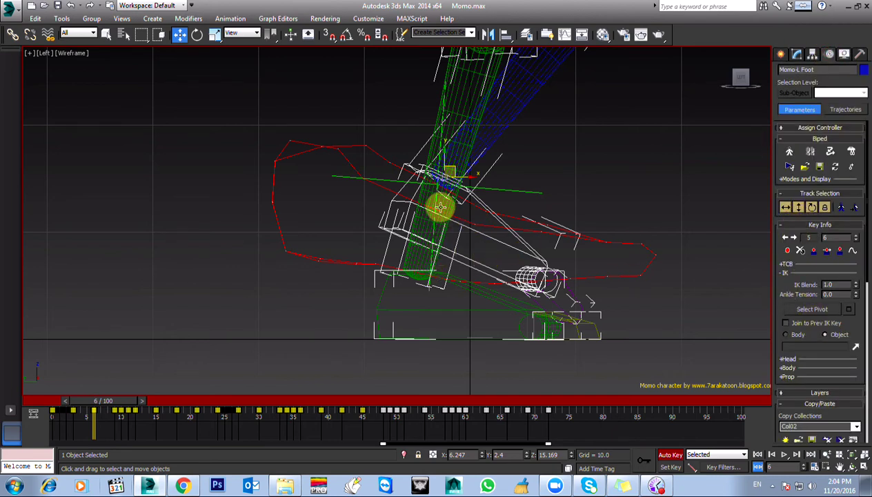
left_click(332, 201)
left_click(395, 180)
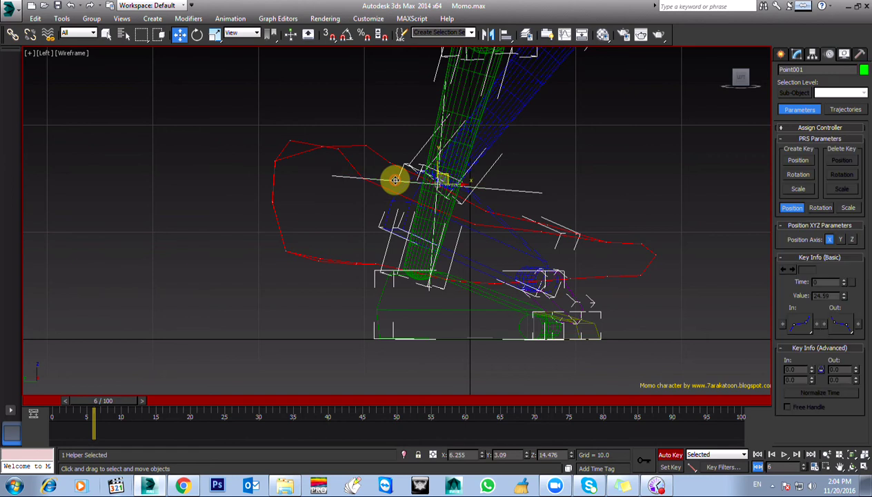
key("p")
middle_click_drag(396, 237, 442, 271, "alt")
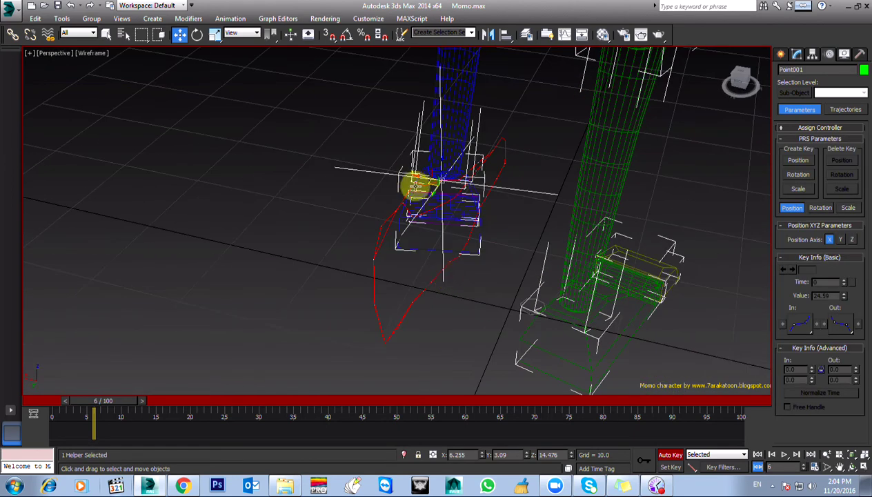
left_click_drag(421, 176, 484, 214)
key("l")
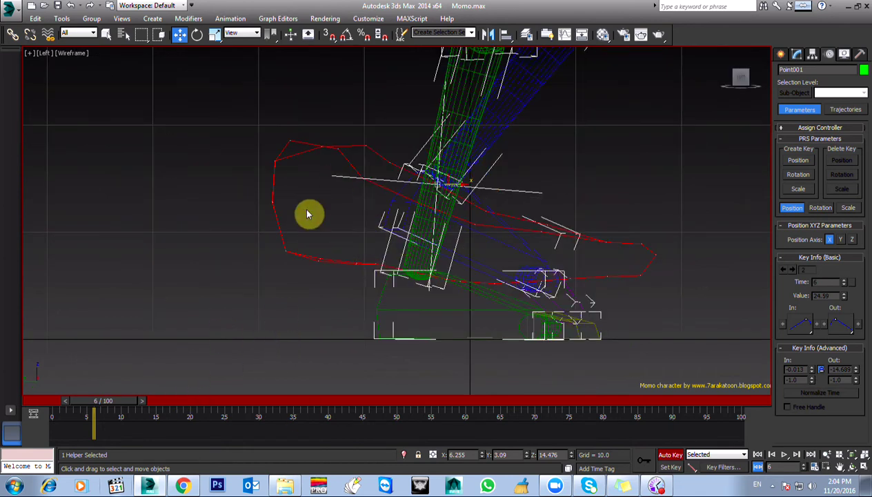
Select the left foot and move it slightly back at frame 11 to smooth the front of the ankle trajectory.
left_click(390, 204)
left_click(390, 204)
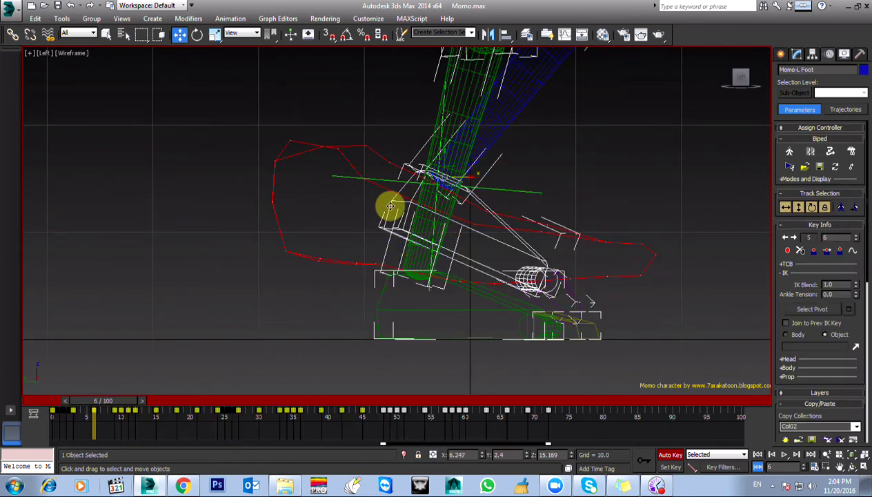
left_click_drag(98, 404, 134, 408)
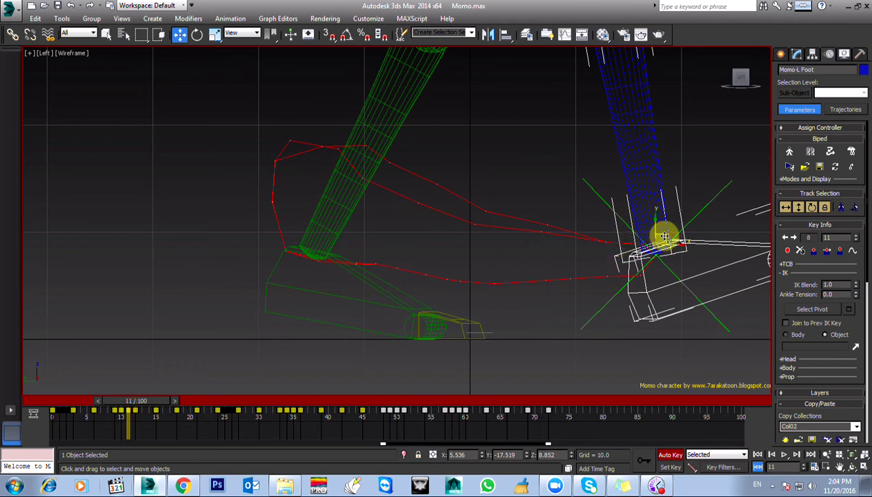
left_click_drag(667, 237, 659, 236)
scroll(510, 276, "down", 2)
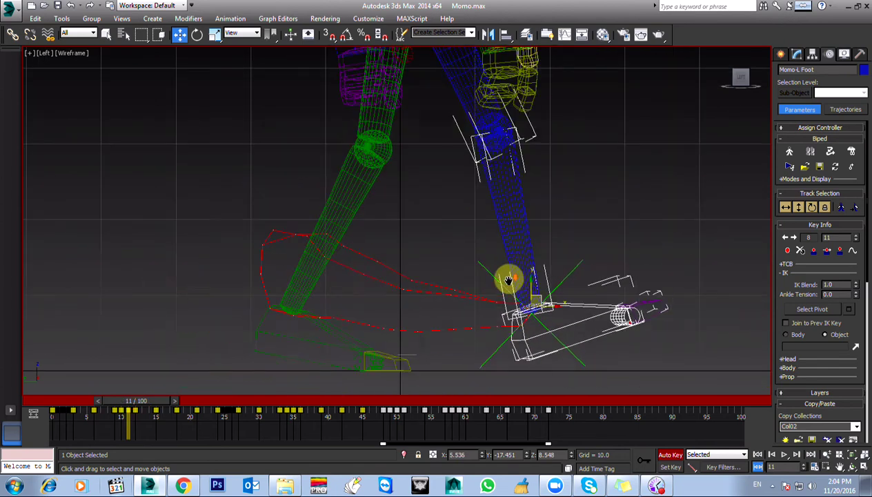
scroll(509, 289, "up", 2)
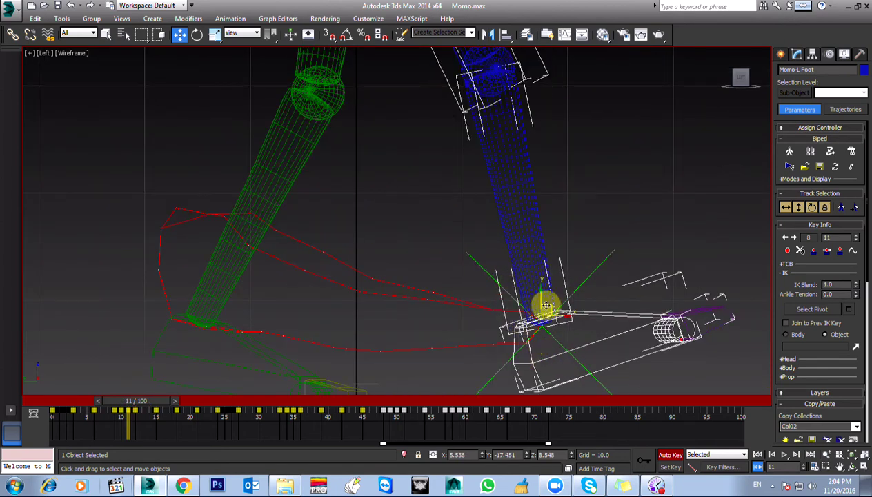
left_click_drag(550, 305, 542, 306)
At frame 10, move the left foot back about 0.83 and down about 0.25 in the Left view.
mouse_move(140, 404)
left_mouse_down()
mouse_move(156, 408)
mouse_move(136, 404)
left_mouse_up()
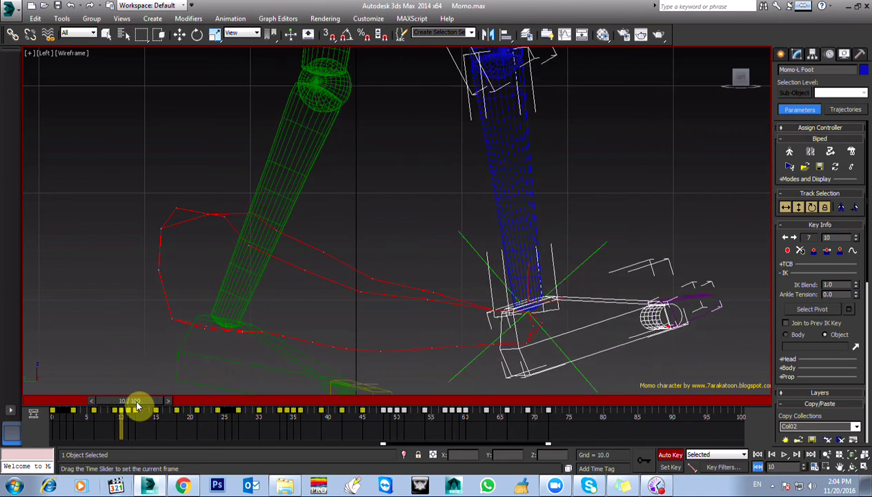
key("w")
left_click_drag(536, 291, 529, 294)
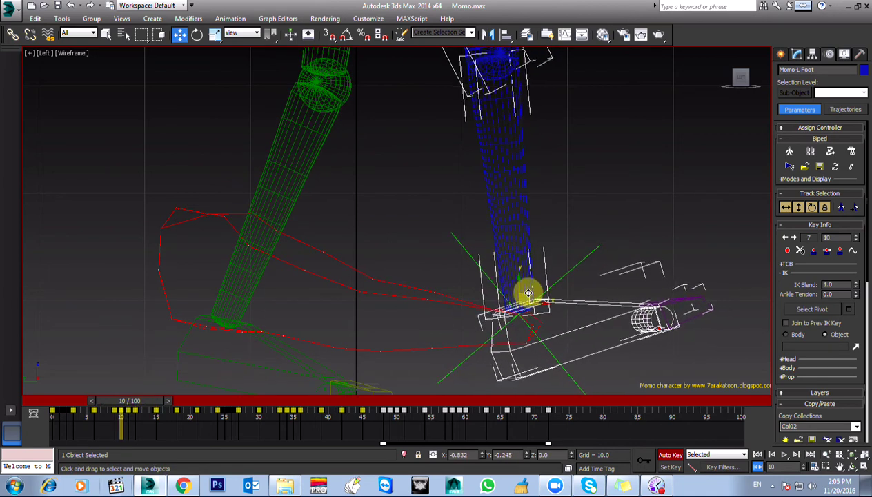
scroll(353, 227, "down", 2)
middle_click_drag(350, 227, 365, 242)
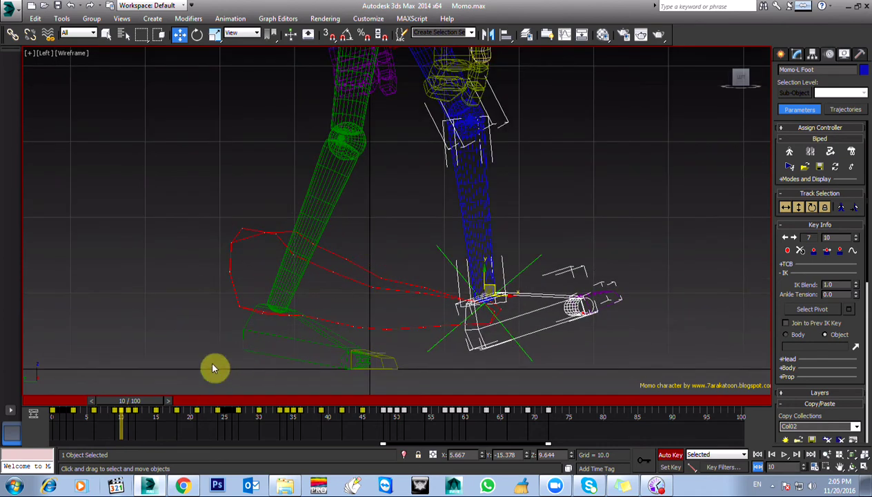
Nudge the left foot at frame 7, and at frame 4 move it slightly back and down to about Y 9.26, Z 17.99.
left_click_drag(147, 396, 110, 407)
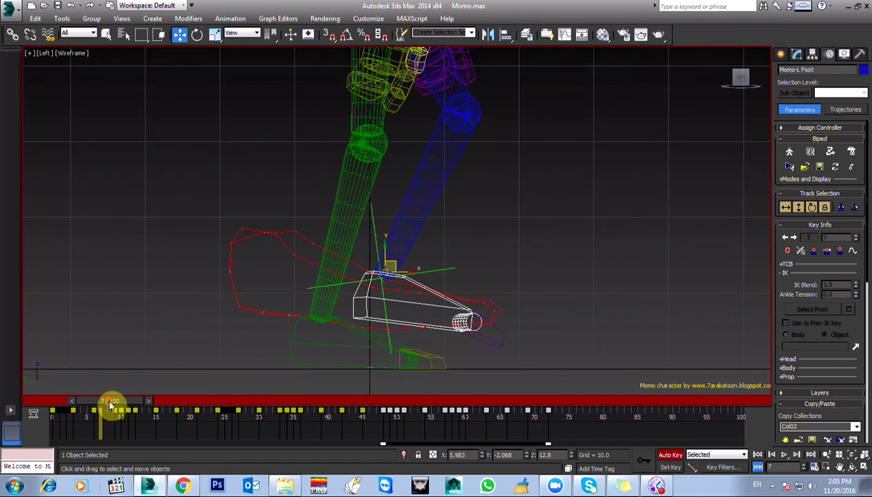
left_click_drag(393, 260, 391, 260)
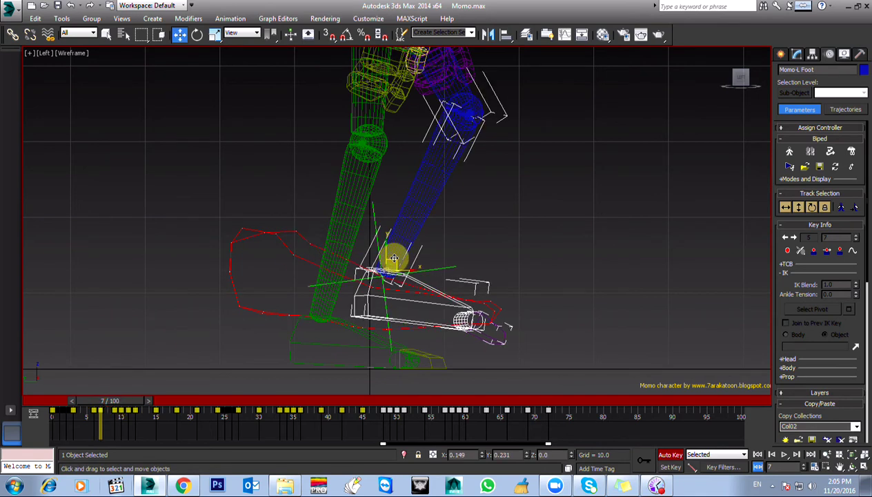
left_click_drag(128, 406, 107, 408)
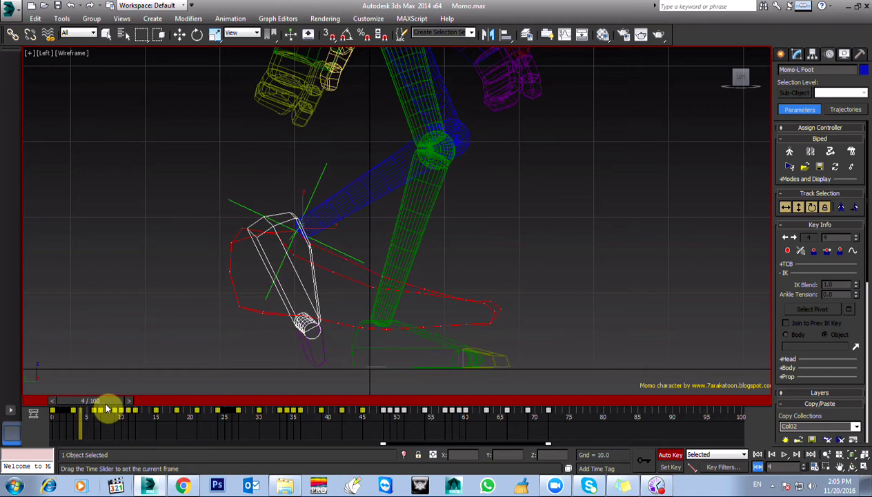
key("w")
left_click_drag(313, 218, 311, 222)
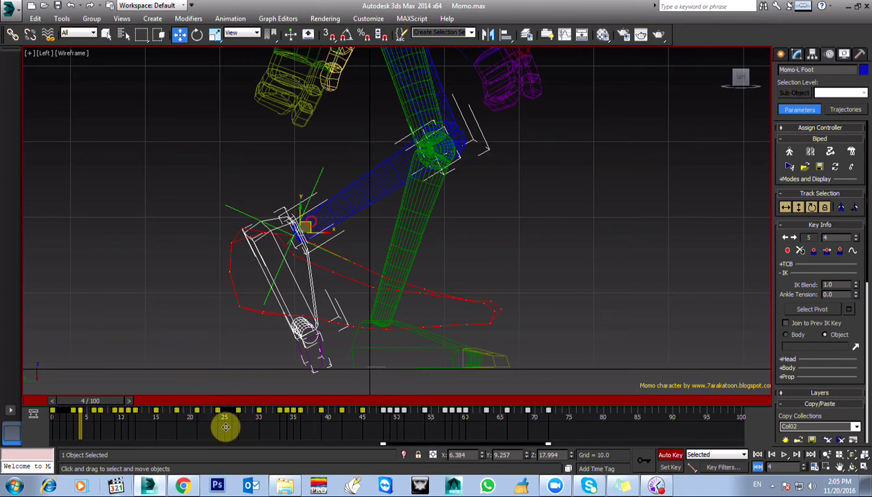
Raise the left foot by about 0.22 at frame 3.
mouse_move(87, 403)
left_mouse_down()
mouse_move(72, 403)
mouse_move(93, 405)
mouse_move(78, 407)
left_mouse_up()
key("w")
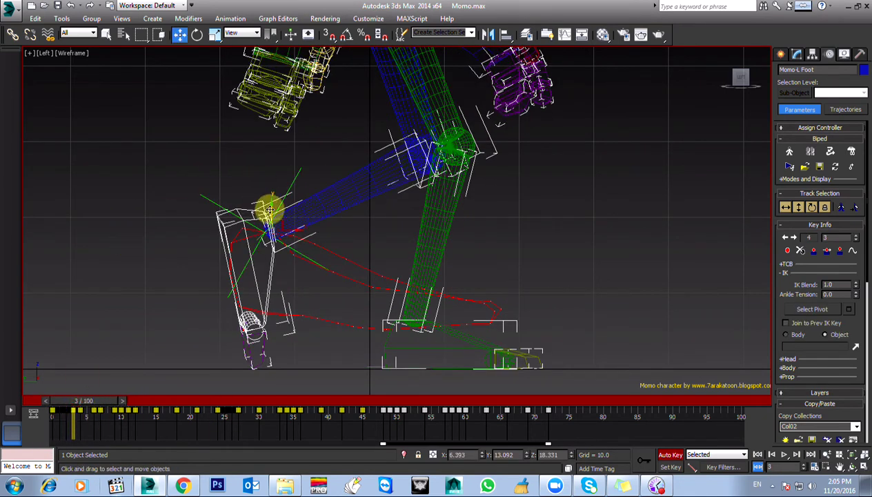
left_click_drag(269, 210, 272, 207)
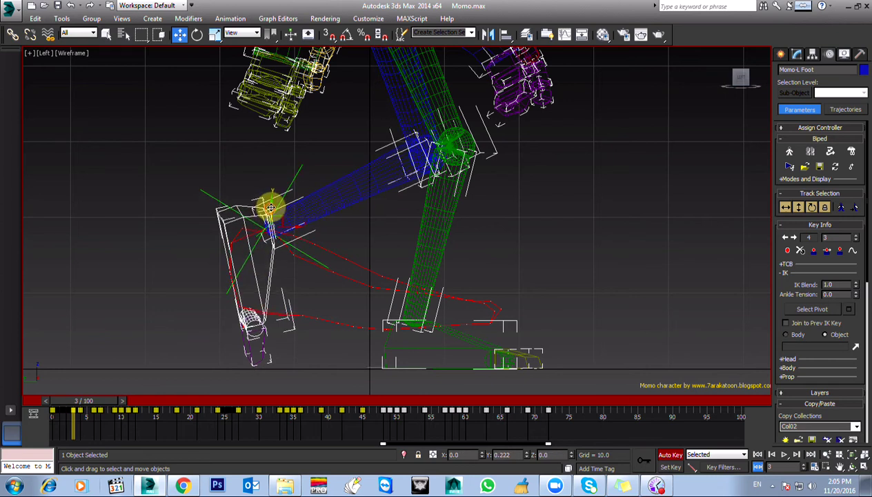
Rotate the left foot slightly at frame 24 to lift its heel, and adjust its rotation at frame 23.
left_click_drag(95, 396, 221, 412)
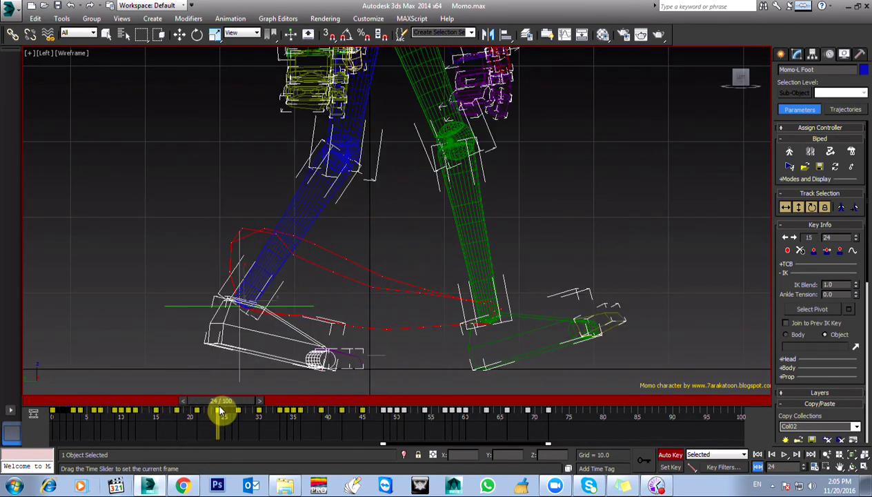
key("e")
left_click_drag(228, 279, 236, 279)
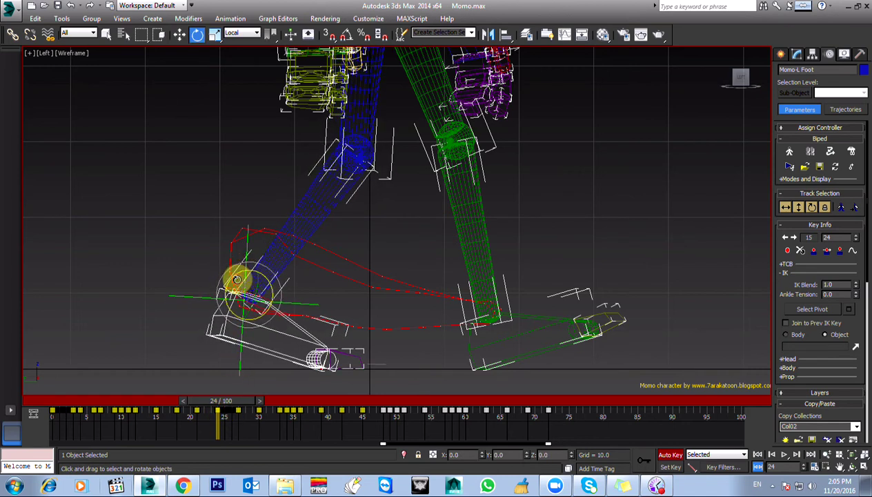
left_click_drag(224, 408, 222, 407)
key("e")
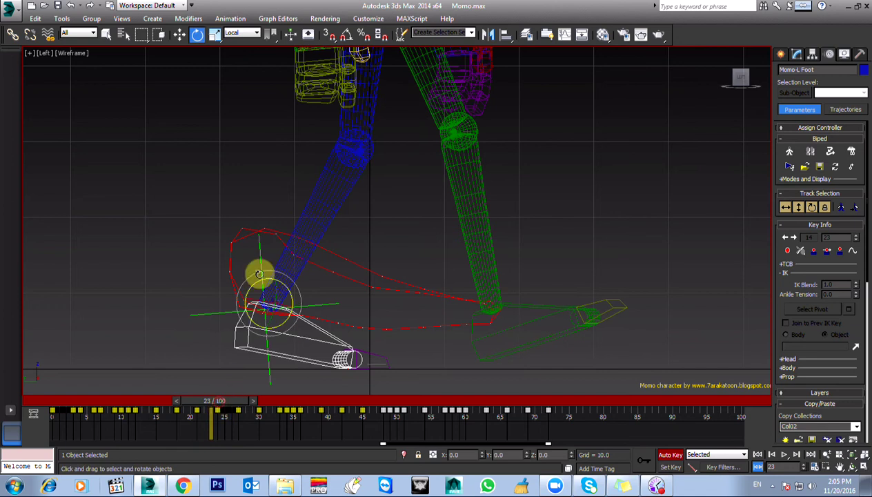
left_click(256, 283)
At frame 8, clone the left ankle's Point helper in the Perspective view.
left_click_drag(216, 405, 116, 414)
key("e")
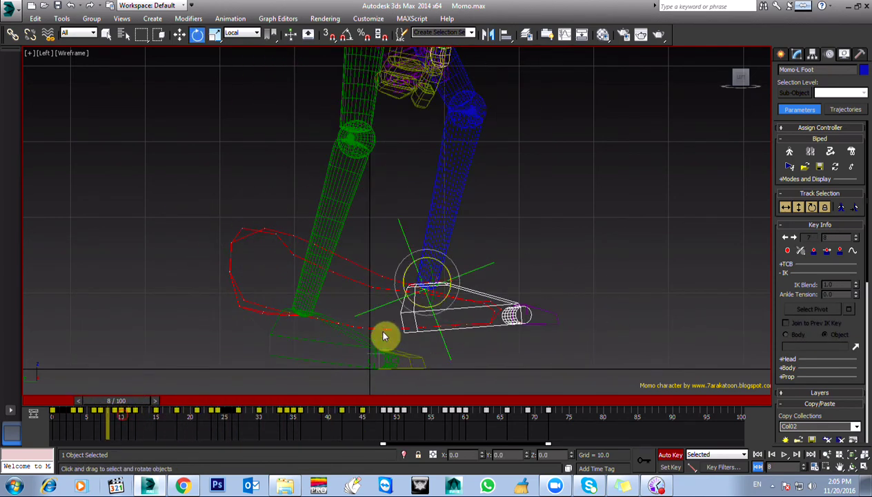
left_click(279, 338)
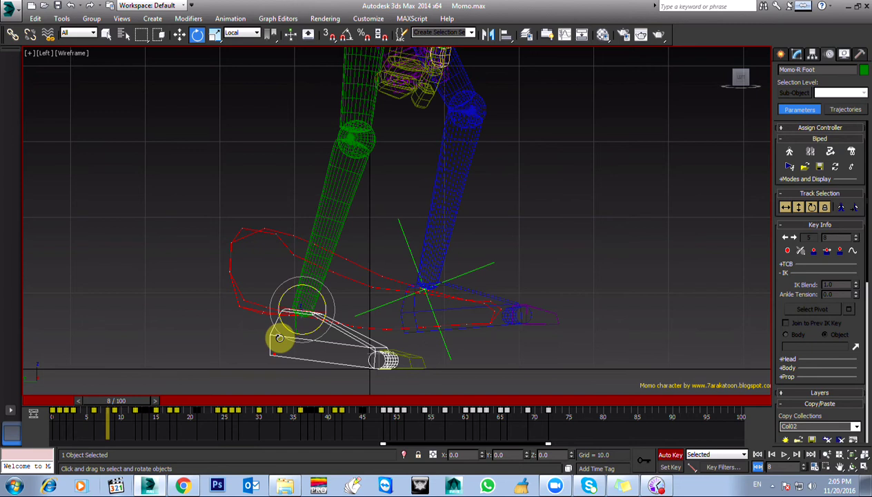
left_click(479, 270)
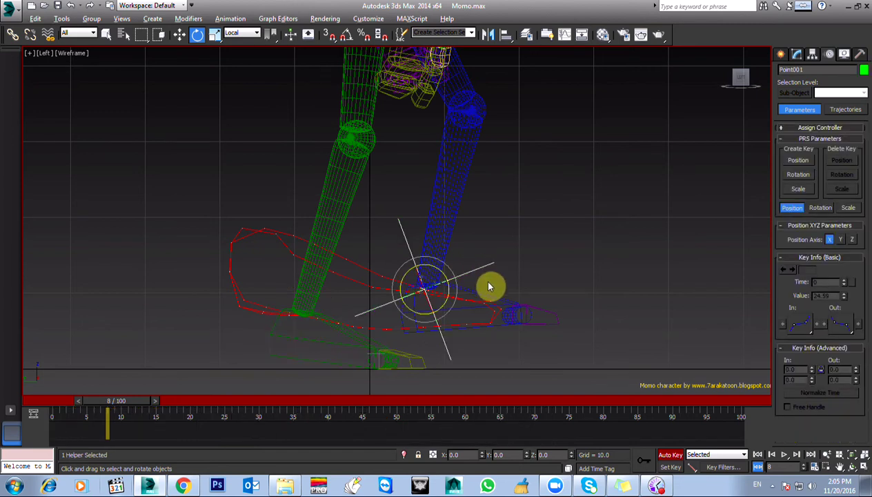
key("p")
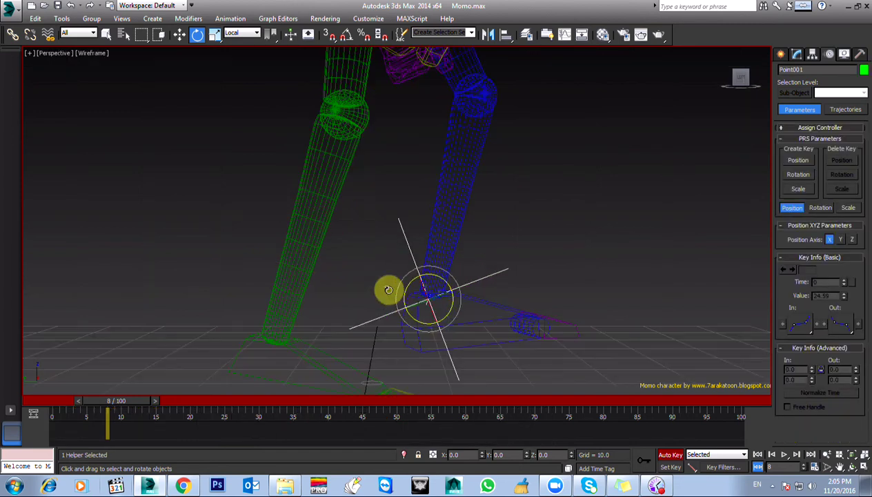
middle_click_drag(389, 292, 467, 311, "alt")
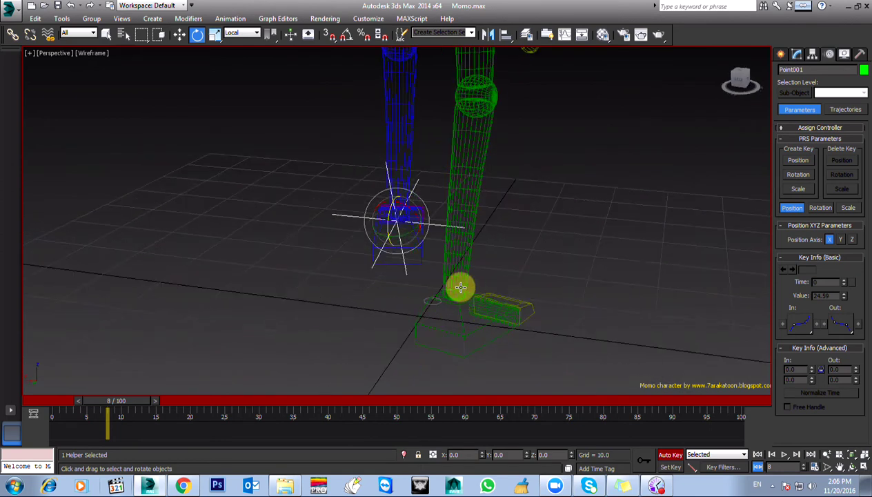
key("w")
mouse_move(387, 221)
left_mouse_down()
mouse_move(432, 224)
mouse_move(432, 244)
mouse_move(372, 219)
mouse_move(491, 258)
left_mouse_up()
left_click(439, 290)
Align the cloned Point helper to Momo's right calf in X, Y and Z position and in X, Y and Z orientation.
mouse_move(442, 292)
middle_mouse_down("alt")
mouse_move(461, 311)
mouse_move(413, 294)
mouse_move(427, 289)
middle_mouse_up("alt")
left_click(507, 35)
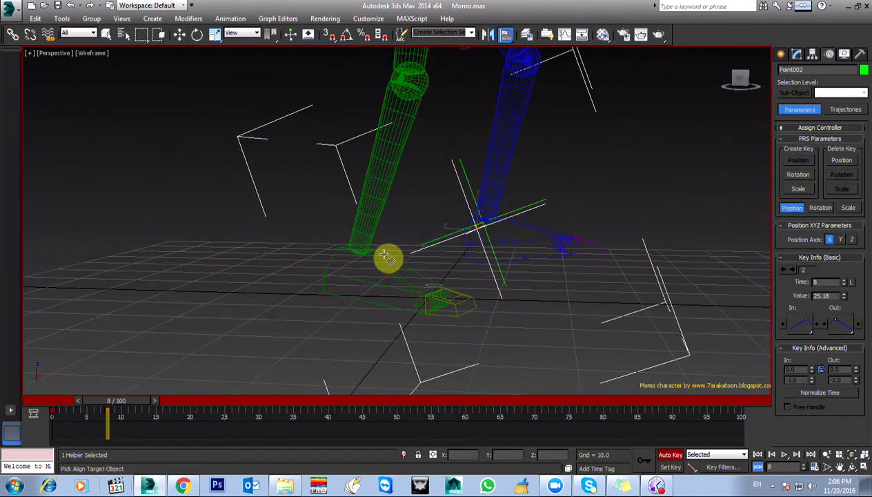
left_click(366, 247)
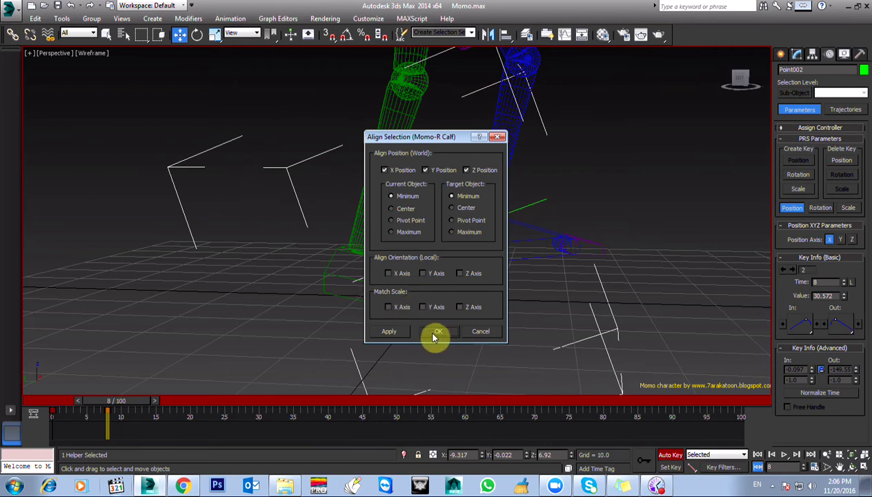
left_click(400, 273)
left_click(468, 274)
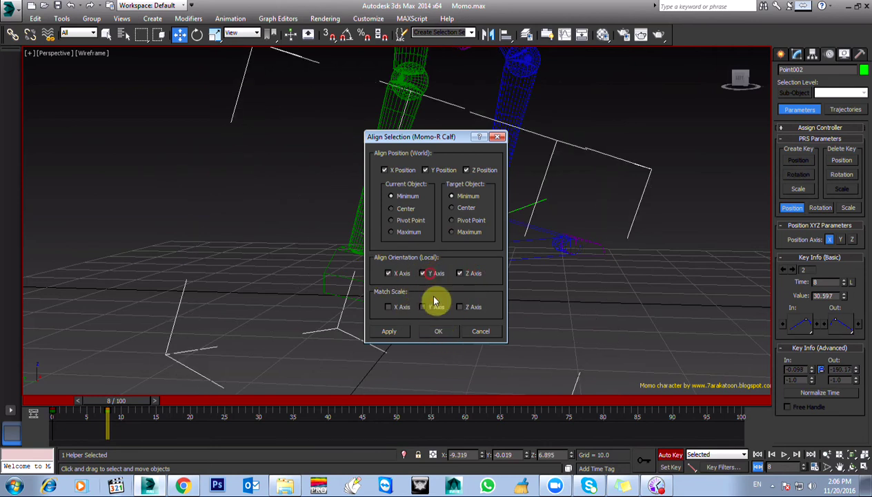
left_click(438, 331)
Move the cloned helper onto the right ankle joint, to about X -6.60, Y 9.41, Z 6.96.
middle_click_drag(432, 341, 404, 377, "alt")
left_click_drag(400, 260, 347, 246)
middle_click_drag(351, 301, 365, 312, "alt")
left_click_drag(359, 275, 354, 268)
middle_click_drag(354, 269, 397, 281, "alt")
left_click_drag(413, 285, 414, 285)
middle_click_drag(414, 285, 409, 258, "alt")
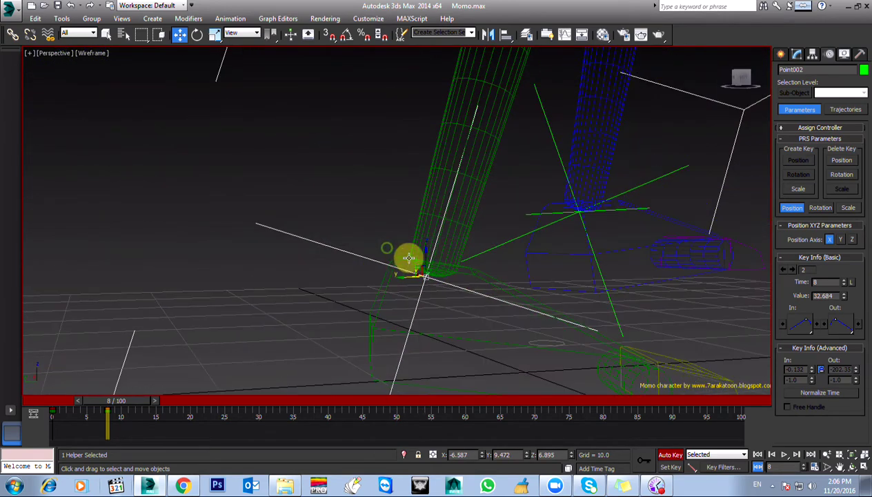
left_click_drag(422, 259, 423, 257)
middle_click_drag(423, 256, 412, 272, "alt")
left_click_drag(412, 273, 411, 271)
middle_click_drag(411, 271, 164, 404, "alt")
Turn off Auto Key, link the new helper to the right calf, and view frame 0 from the left.
left_click(54, 416)
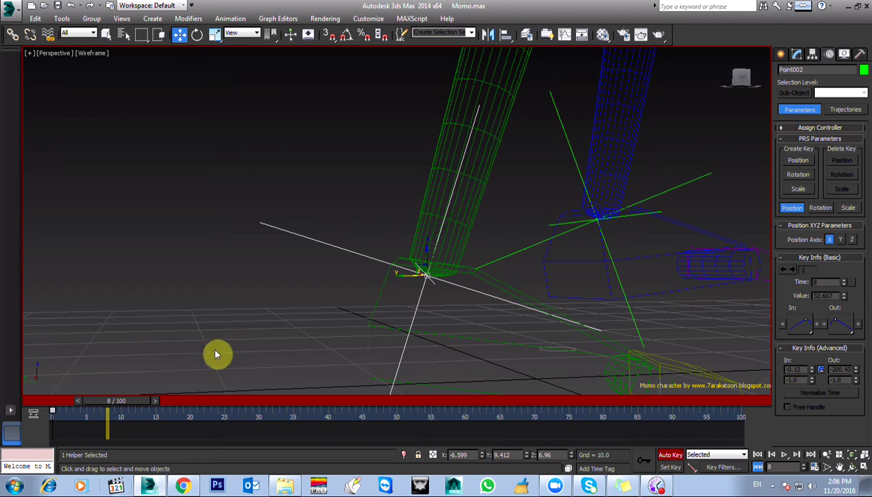
left_click(13, 33)
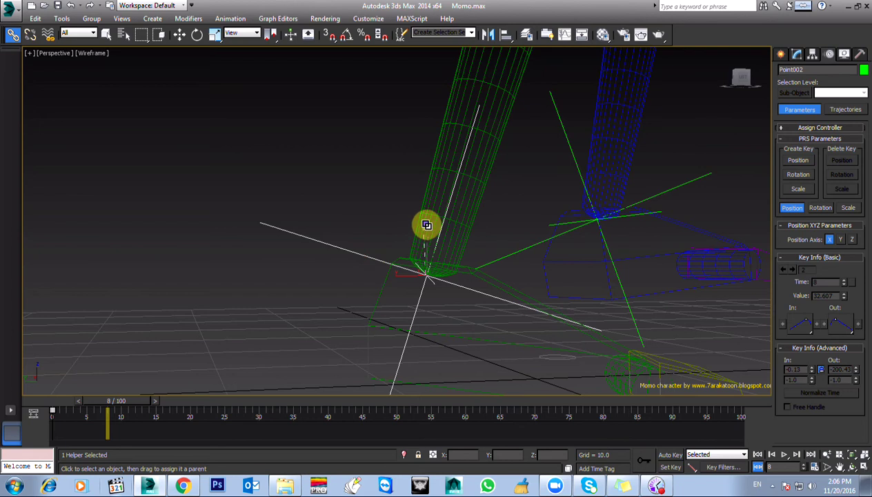
left_click_drag(111, 401, 43, 408)
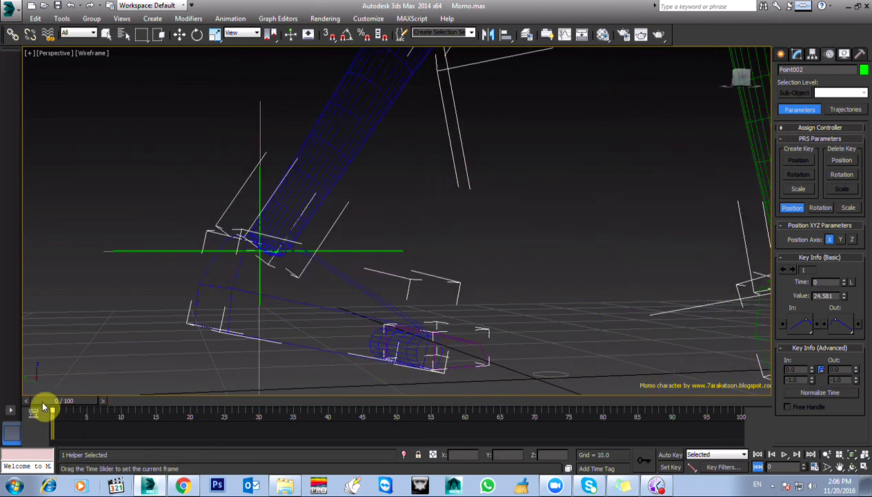
key("l")
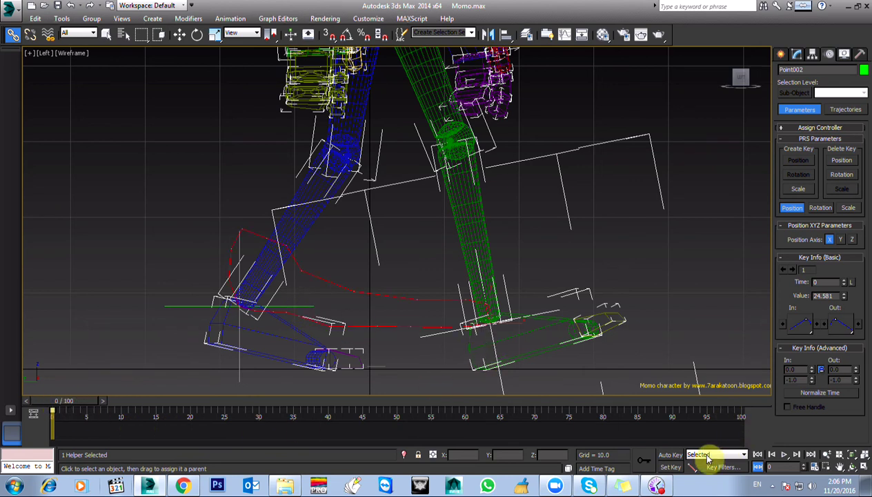
Turn on Auto Key and, at frame 12, set the right foot's IK pivot to the ball of the foot.
left_click(670, 455)
left_click_drag(78, 411, 142, 411)
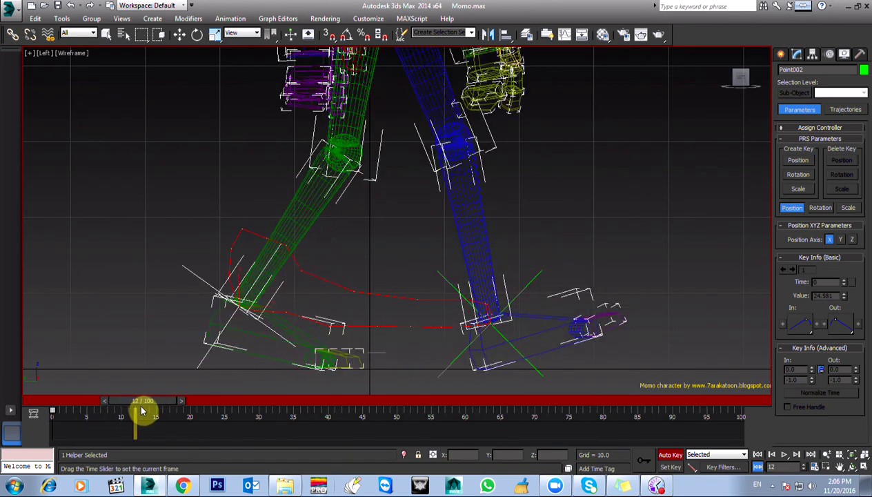
left_click(215, 314)
key("e")
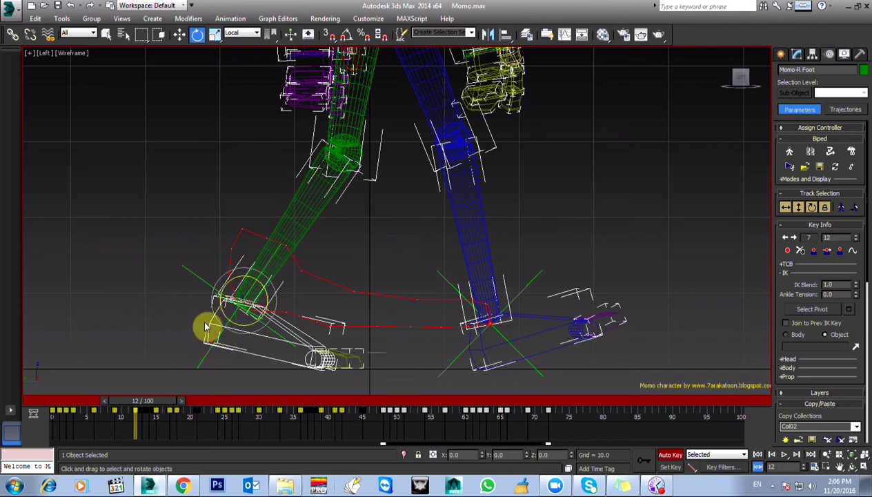
left_click_drag(226, 283, 267, 276)
key("p")
middle_click_drag(311, 327, 512, 261, "alt")
left_click(815, 310)
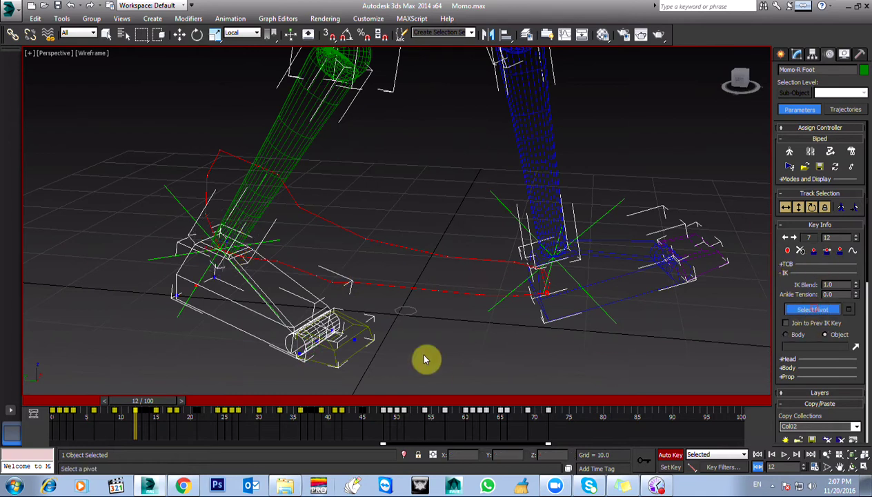
right_click(535, 335)
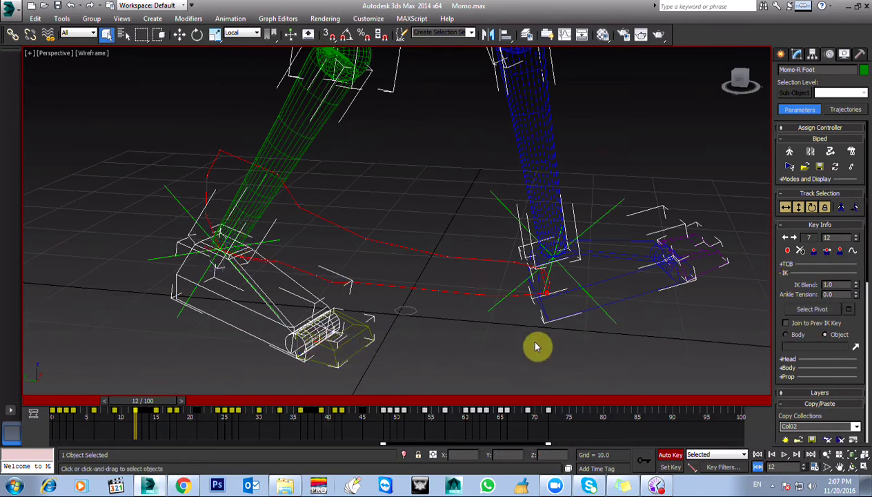
In the Left view, rotate the right foot slightly at frame 12.
key("l")
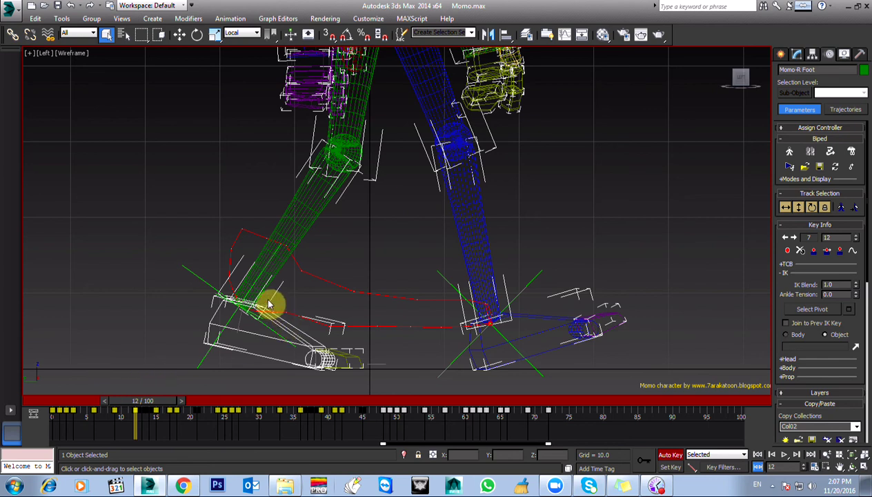
key("e")
left_click_drag(259, 283, 258, 284)
scroll(258, 268, "up", 5)
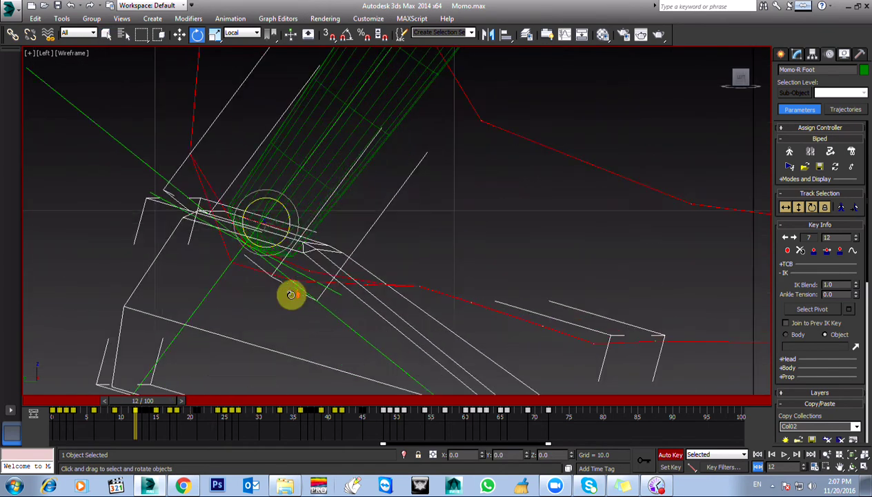
left_click_drag(158, 401, 123, 410)
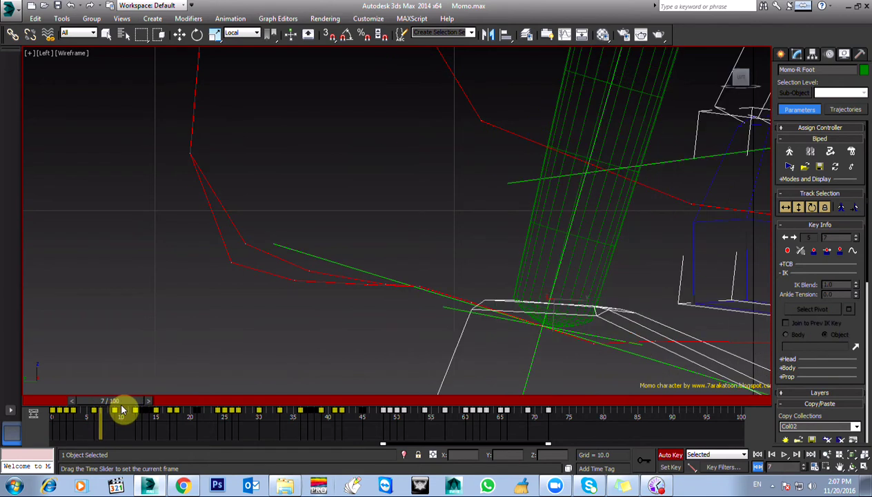
key("e")
left_click_drag(537, 283, 534, 283)
At frame 6, set the right foot's IK pivot to the ball of the foot.
middle_click_drag(500, 351, 417, 245)
key("p")
middle_click_drag(473, 287, 503, 278, "alt")
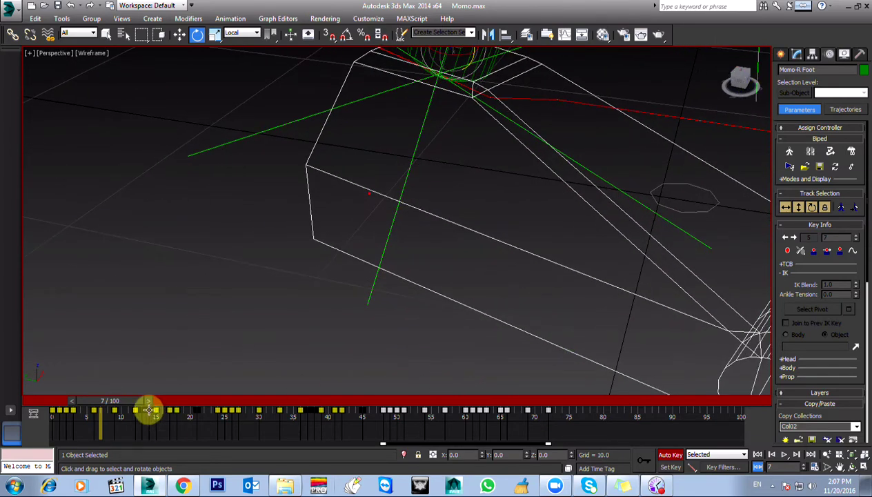
left_click_drag(111, 405, 104, 406)
scroll(180, 387, "down", 5)
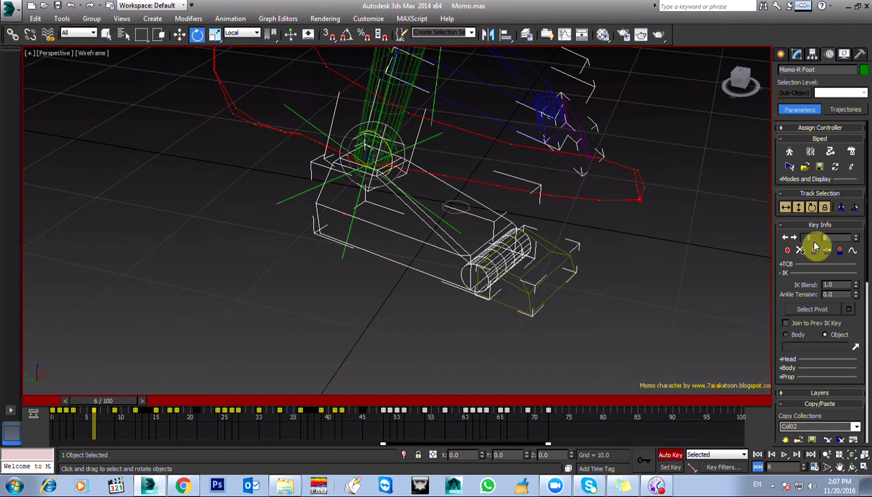
left_click(813, 310)
middle_click_drag(413, 301, 458, 288, "alt")
key("q")
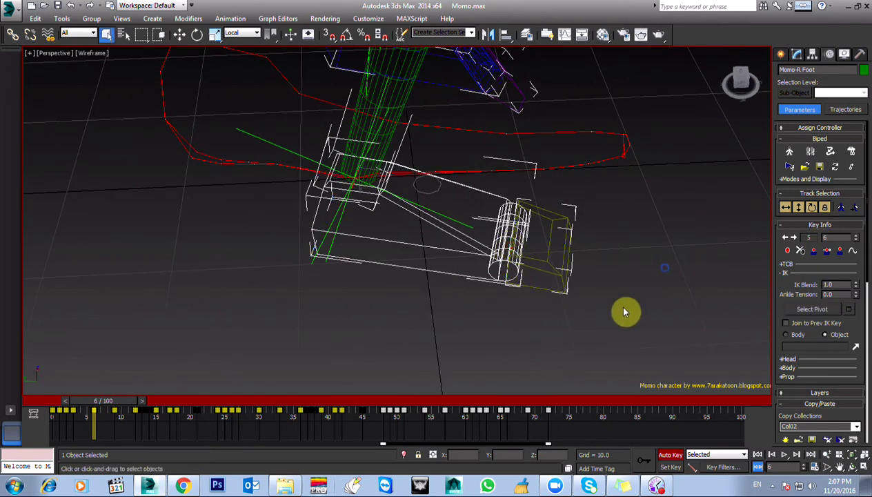
In the Left view, rotate the right foot at frame 7 to lower its heel slightly, and try a similar rotation at frame 8.
key("l")
left_click_drag(110, 405, 124, 405)
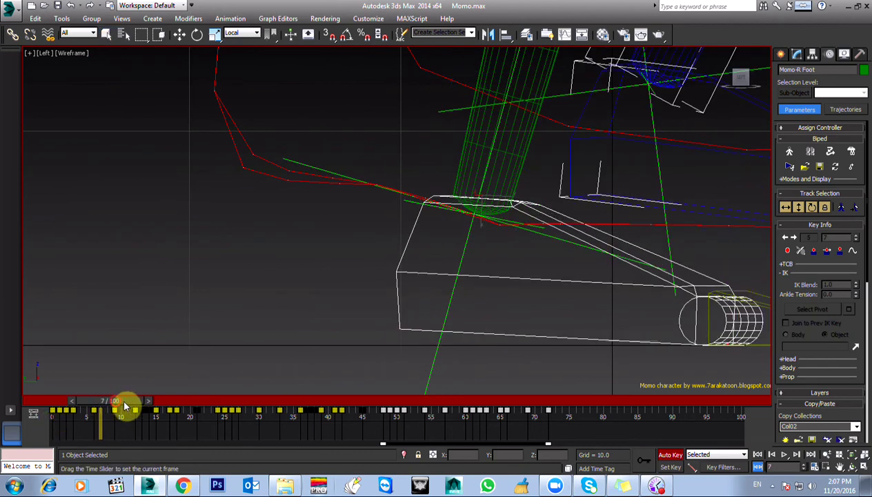
key("e")
left_click_drag(501, 181, 500, 180)
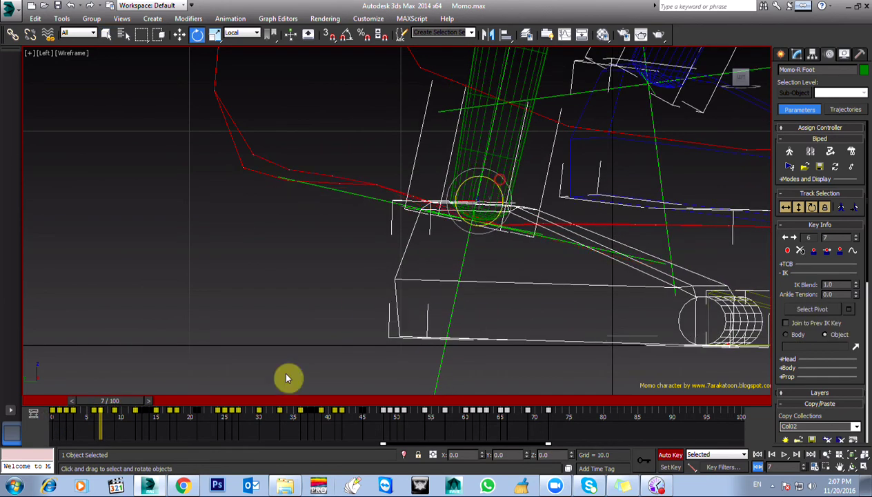
left_click_drag(132, 402, 138, 402)
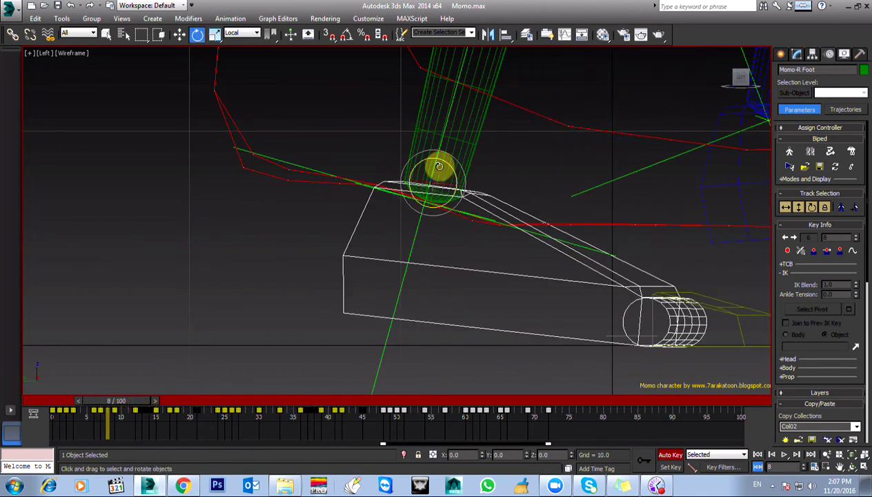
left_click_drag(447, 162, 445, 160)
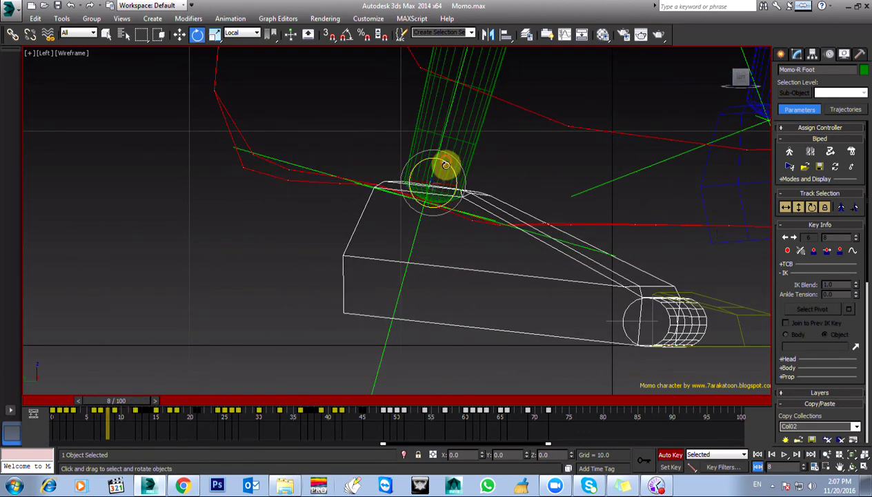
At frame 9, check the right foot's IK pivot in the Perspective view and keep it at the ball of the foot.
left_click_drag(126, 401, 129, 403)
middle_click_drag(365, 304, 409, 329, "alt")
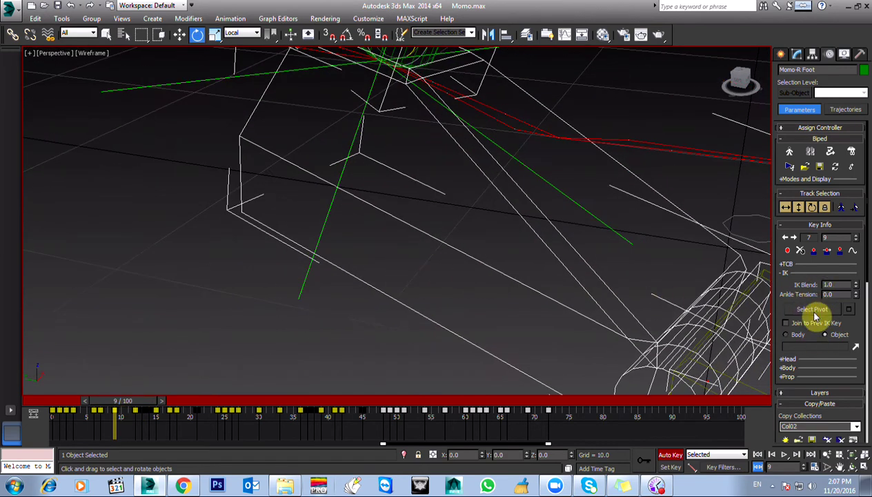
left_click(814, 310)
middle_click_drag(487, 347, 542, 330, "alt")
left_click(776, 311)
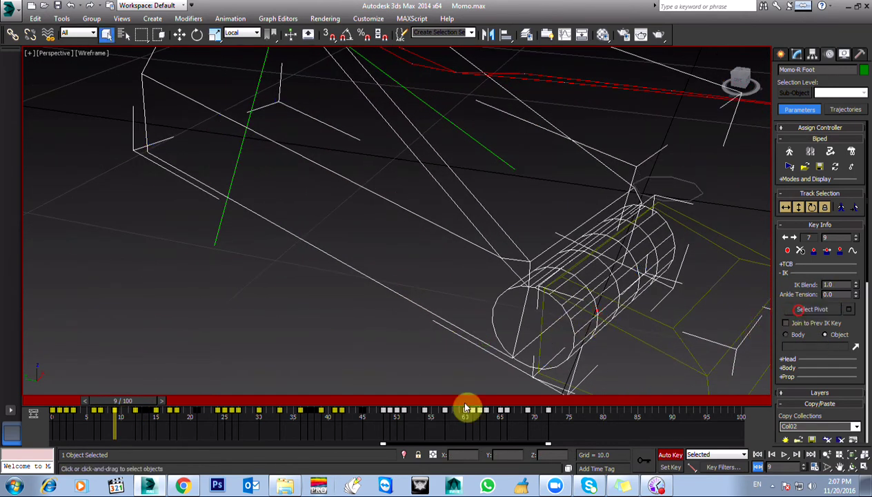
Rotate the right foot slightly at frame 8 to lower its heel, and return to the Left view.
left_click_drag(126, 405, 121, 405)
middle_click_drag(459, 335, 433, 311, "alt")
key("e")
left_click_drag(393, 155, 387, 159)
key("l")
Rotate the right foot to raise its heel slightly at frame 12 and lower it slightly at frame 10.
left_click_drag(118, 402, 152, 412)
key("e")
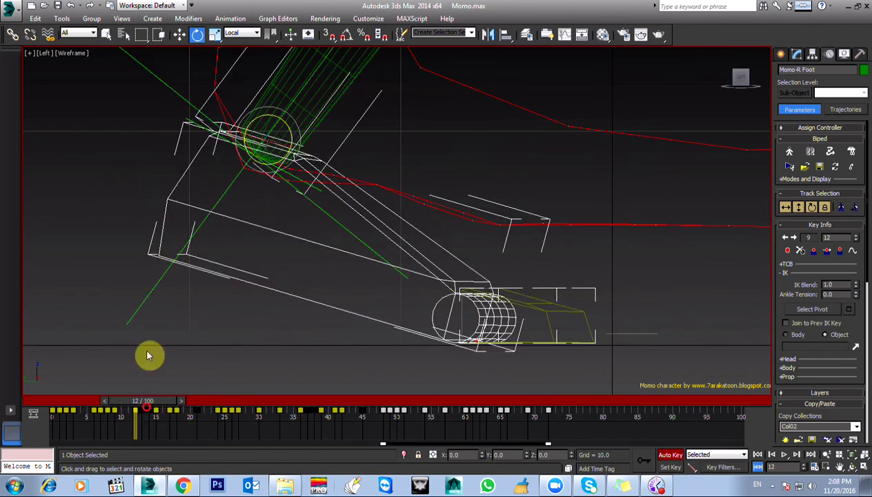
left_click_drag(286, 123, 286, 124)
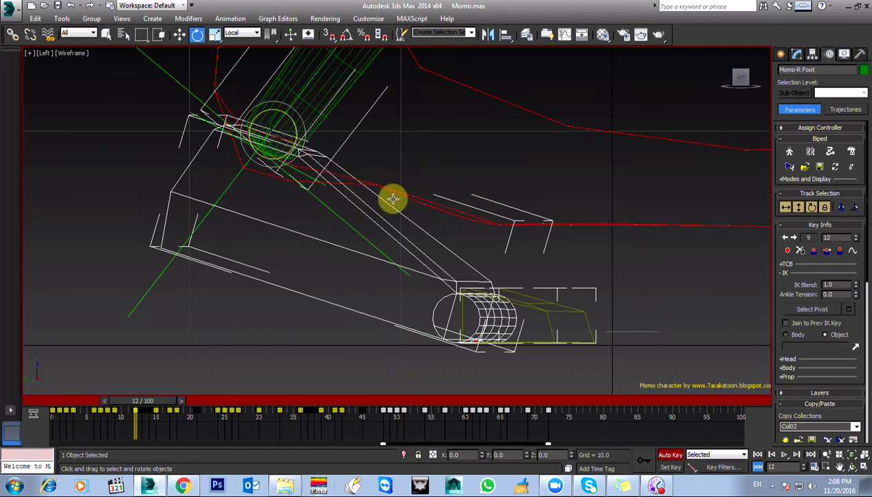
left_click_drag(136, 409, 124, 407)
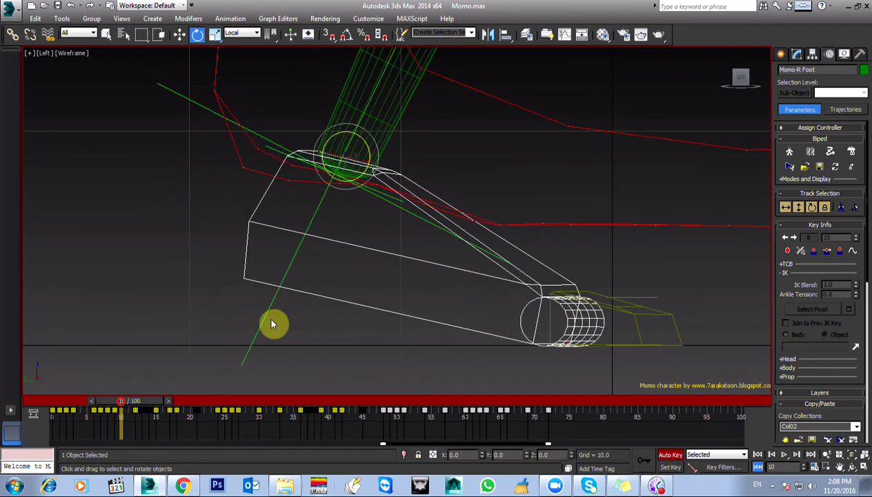
mouse_move(367, 145)
left_mouse_down()
mouse_move(364, 132)
mouse_move(365, 143)
left_mouse_up()
Rotate the right foot slightly at frame 9 and refine its rotation at frame 10 to follow the left ankle's trajectory.
mouse_move(136, 403)
left_mouse_down()
mouse_move(111, 405)
mouse_move(124, 410)
left_mouse_up()
key("e")
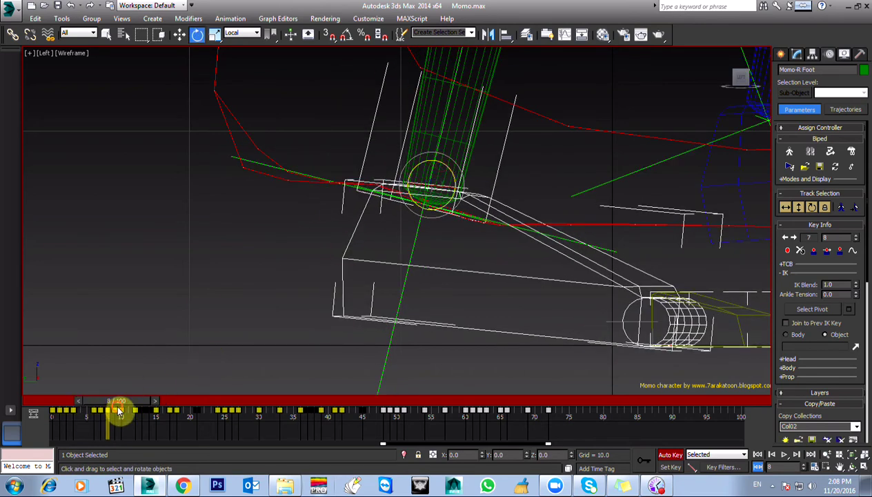
left_click_drag(116, 409, 124, 405)
left_click_drag(405, 149, 401, 151)
mouse_move(127, 404)
left_mouse_down()
mouse_move(107, 405)
mouse_move(153, 407)
mouse_move(101, 405)
mouse_move(135, 412)
left_mouse_up()
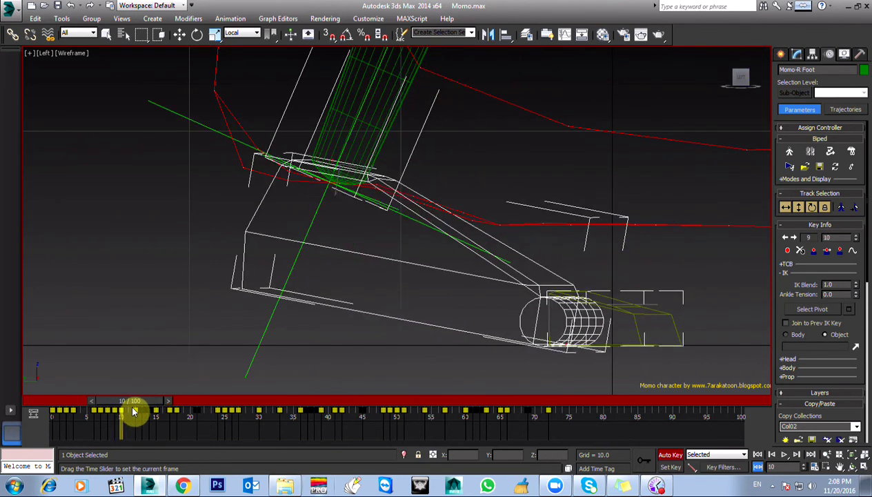
key("e")
left_click_drag(353, 143, 349, 142)
Refine the right foot's rotation at frame 12 to lift its heel a little more.
left_click_drag(140, 404, 173, 402)
left_click_drag(143, 428, 145, 407)
left_click_drag(293, 119, 294, 123)
scroll(255, 274, "down", 3)
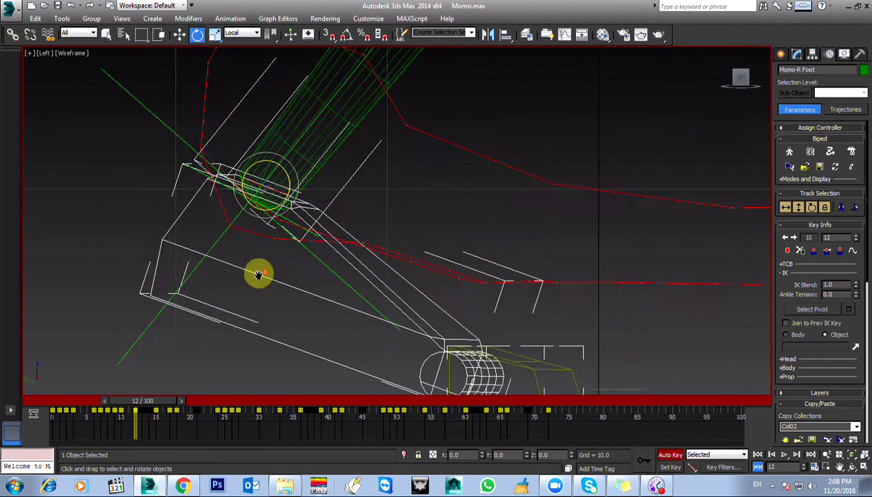
Nudge the right foot forward and down at frame 15, and move it forward and up at frame 18 to about Y 7.41, Z 15.04.
left_click_drag(152, 406, 169, 406)
key("w")
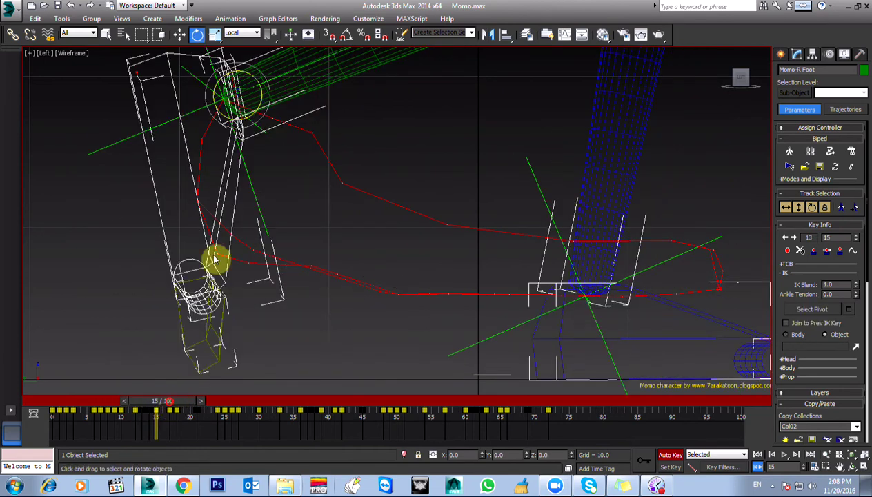
scroll(249, 191, "down", 2)
left_click_drag(262, 109, 266, 114)
left_click_drag(161, 401, 183, 402)
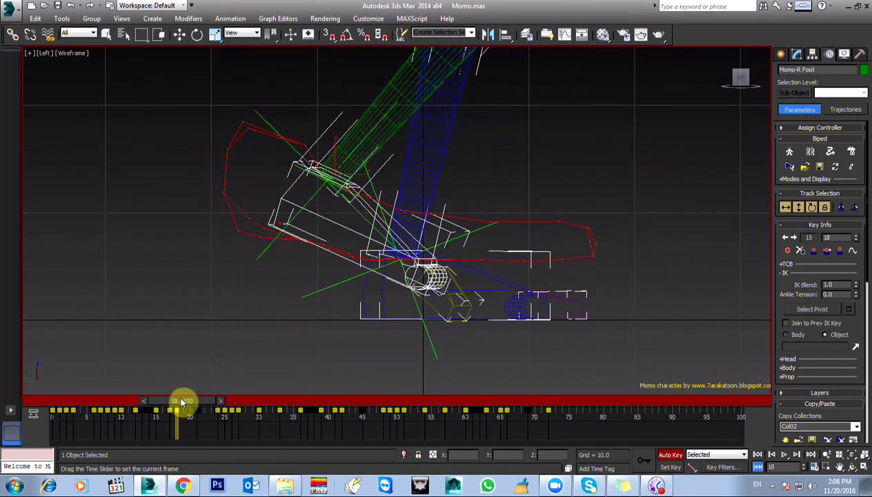
left_click_drag(347, 164, 355, 144)
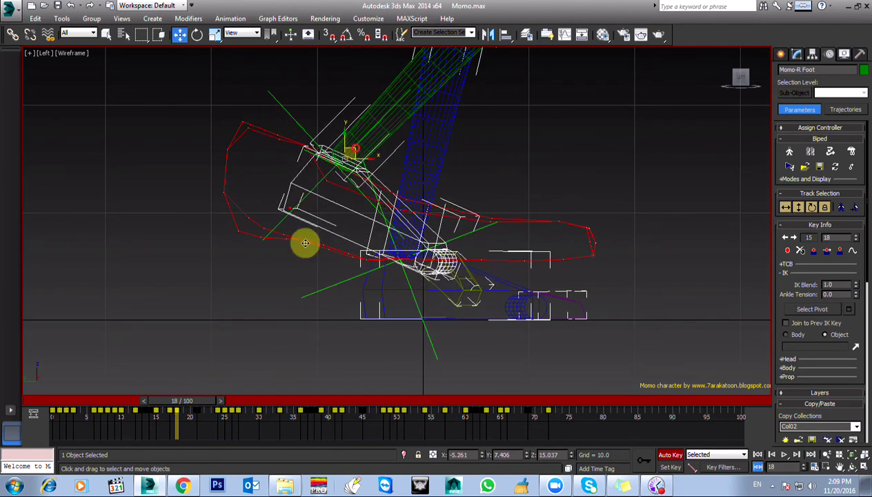
Go to frame 25, select the right ankle's helper and display the character shaded.
left_click_drag(169, 400, 225, 411)
key("w")
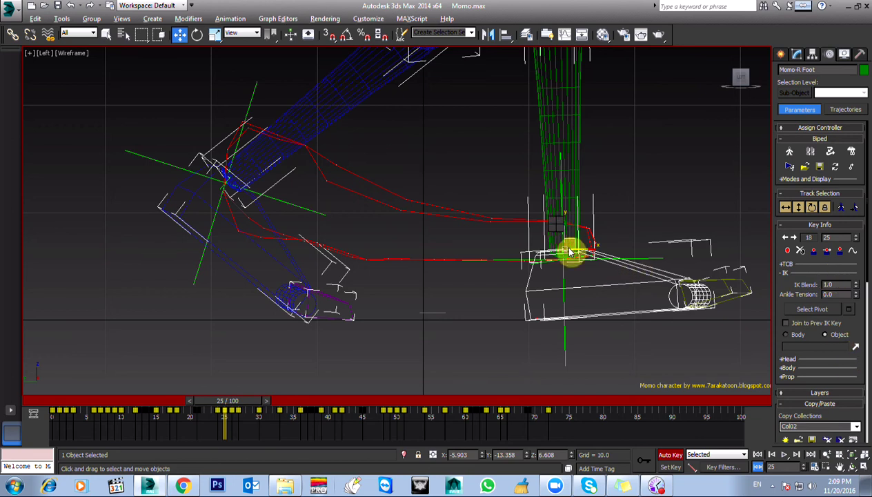
left_click(566, 338)
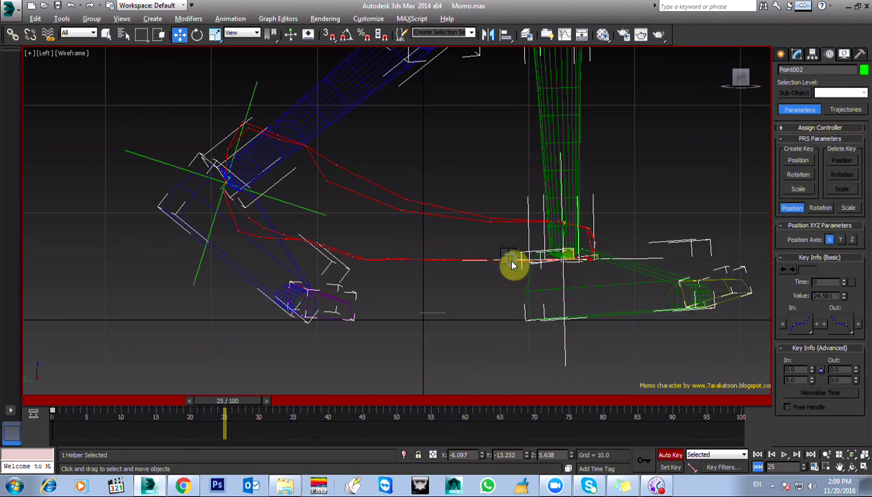
key("F3")
scroll(483, 276, "down", 5)
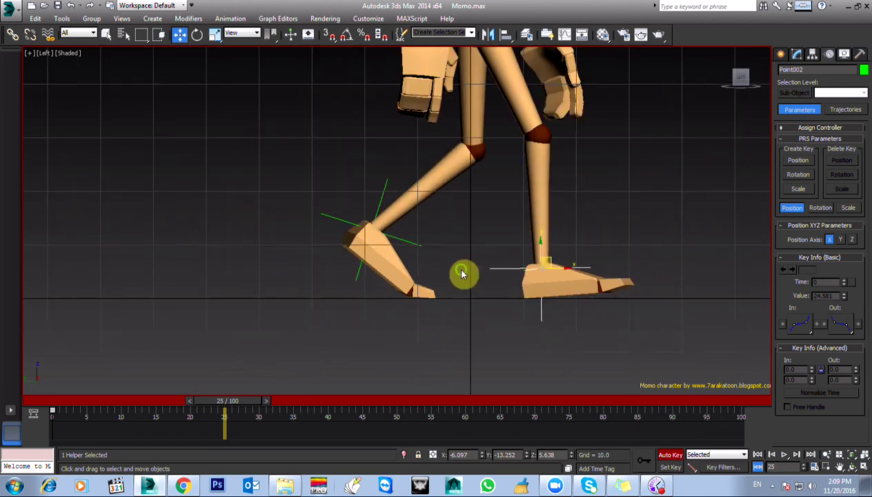
Play the walk cycle in the shaded side view to review the foot motion.
left_click_drag(205, 407, 54, 350)
key("w")
key("/")
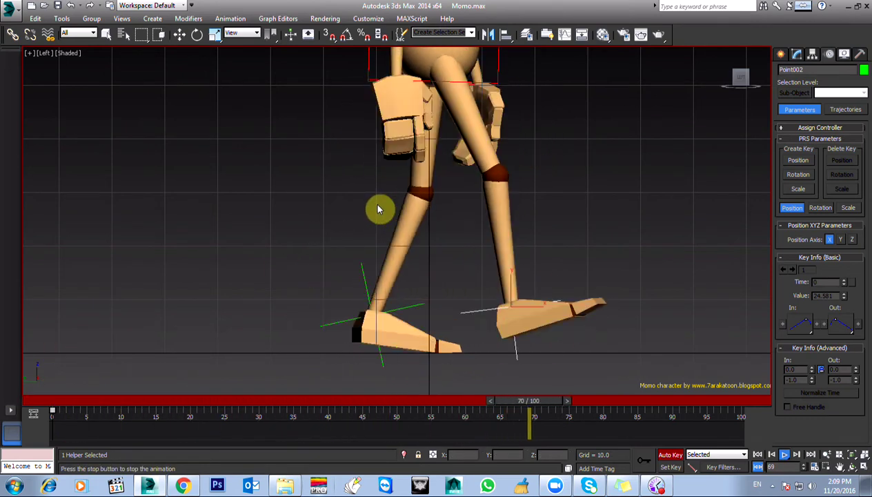
key("/")
middle_click_drag(373, 202, 367, 233)
scroll(339, 288, "down", 5)
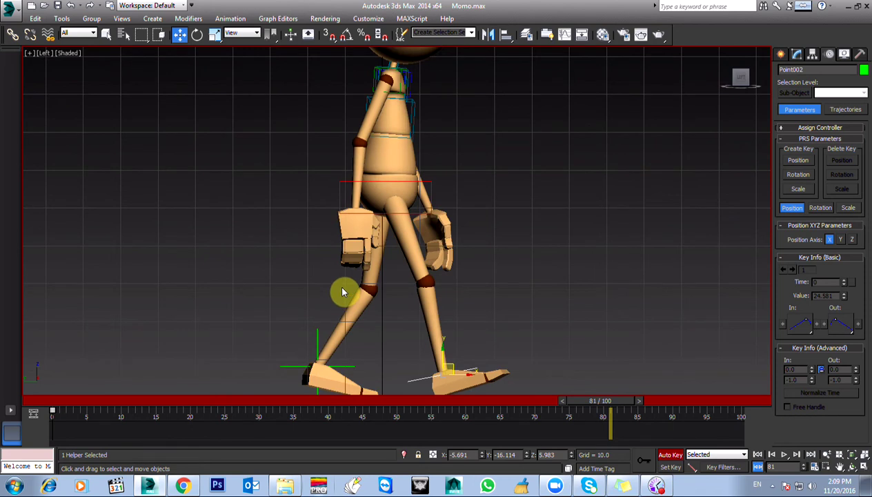
Swing the right upper arm about 3 degrees farther back at frame 3.
scroll(338, 283, "up", 5)
middle_click_drag(335, 293, 345, 170)
left_click(345, 170)
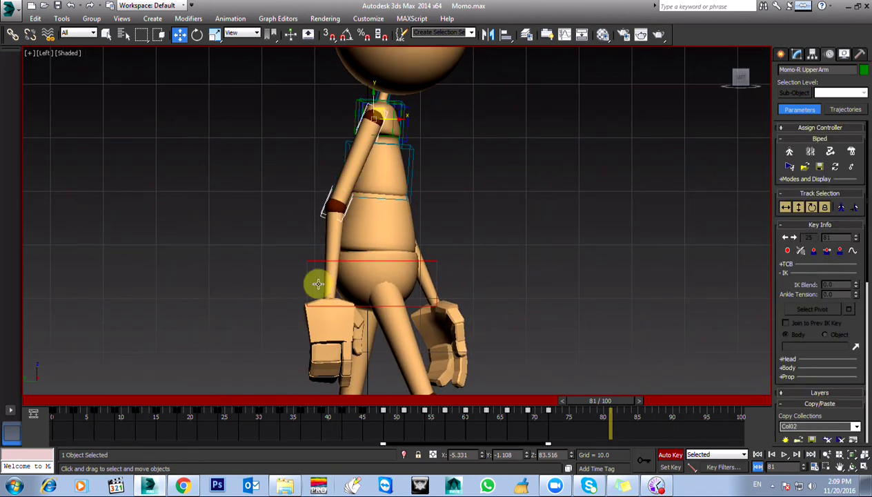
mouse_move(81, 404)
left_mouse_down()
mouse_move(63, 405)
mouse_move(92, 406)
mouse_move(41, 408)
mouse_move(81, 408)
mouse_move(86, 399)
left_mouse_up()
key("w")
key("e")
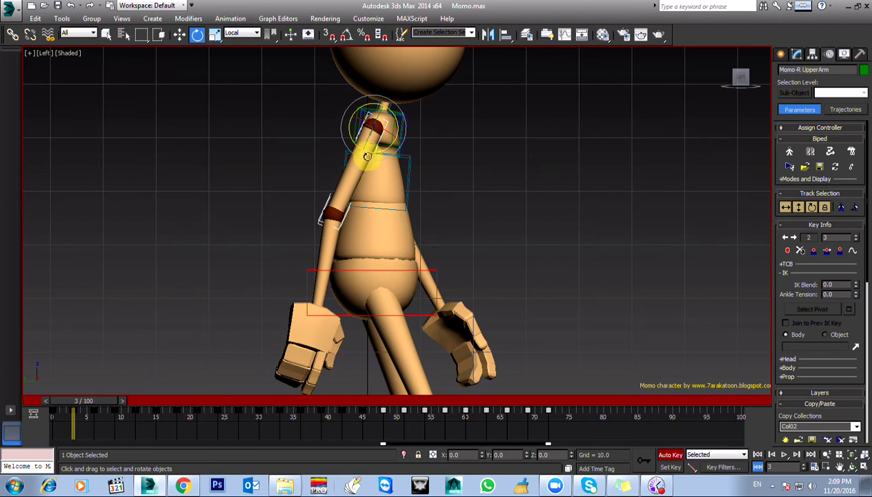
left_click_drag(377, 151, 373, 153)
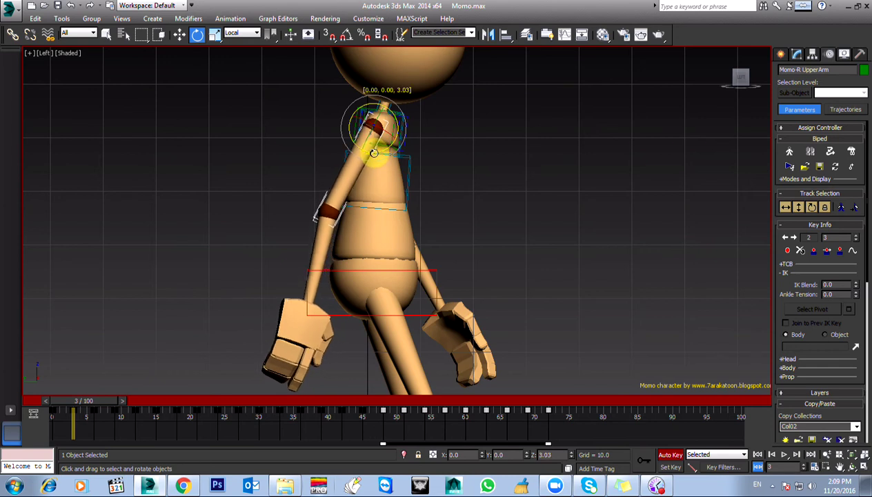
Check the right forearm and refine the right upper arm's rotation at frame 3.
left_click(323, 239)
mouse_move(74, 403)
left_mouse_down()
mouse_move(43, 413)
mouse_move(99, 400)
mouse_move(107, 410)
mouse_move(83, 402)
left_mouse_up()
key("e")
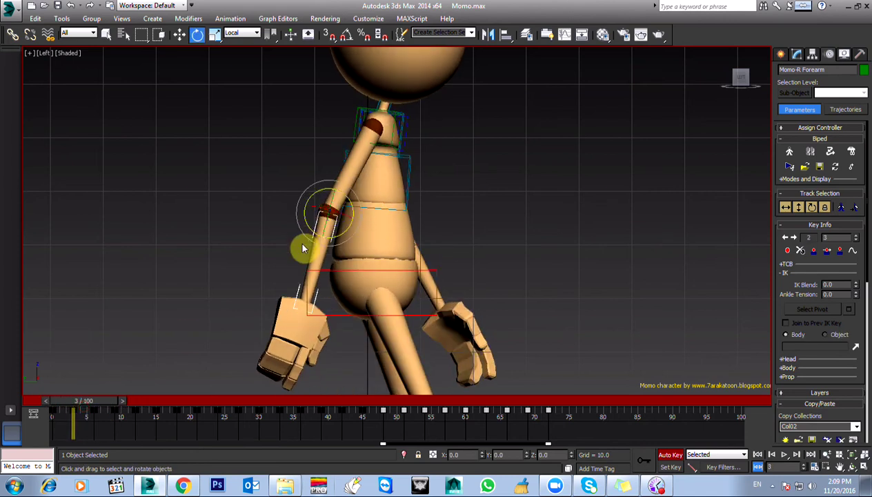
left_click(352, 171)
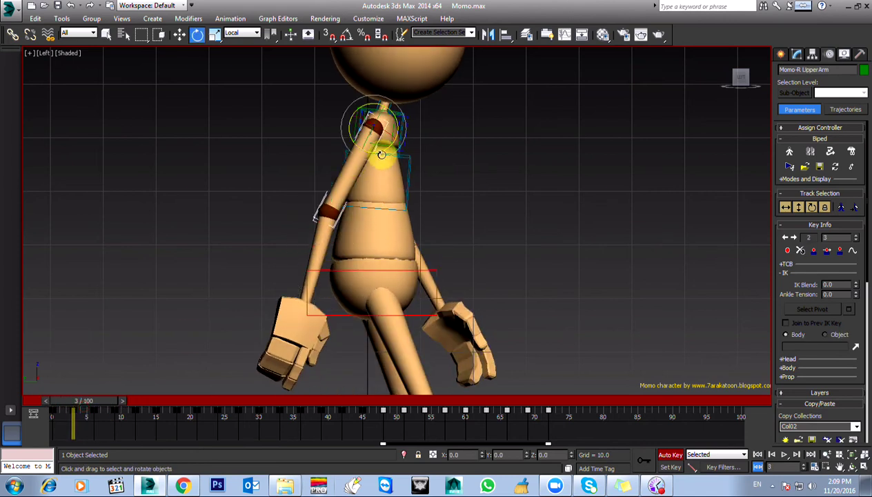
left_click_drag(381, 150, 390, 129)
left_click(401, 130)
Select the whole character and delete all its keys from frame 25 onward, extending the timeline range to reach them.
left_click_drag(59, 412, 205, 425)
left_click_drag(214, 426, 224, 423)
key("e")
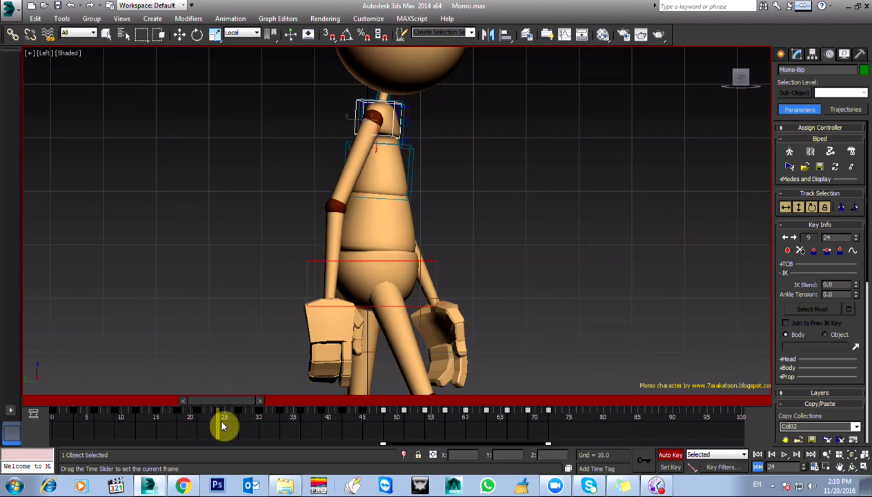
right_click_drag(185, 435, 332, 444, "ctrl+alt")
scroll(360, 193, "down", 2)
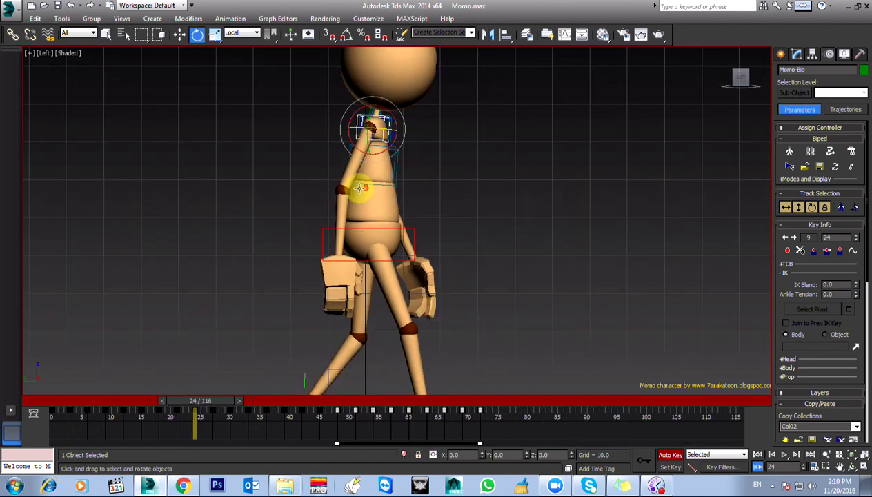
scroll(307, 208, "down", 5)
left_click_drag(283, 142, 390, 337)
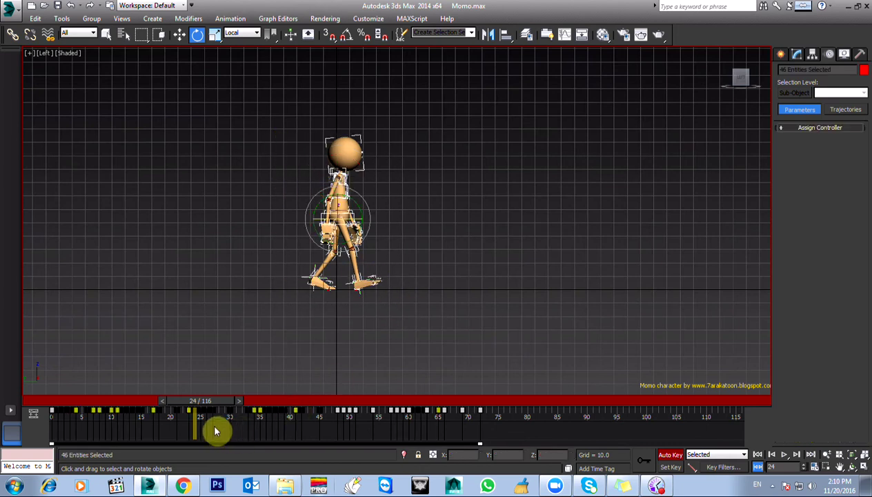
left_click_drag(203, 431, 201, 430)
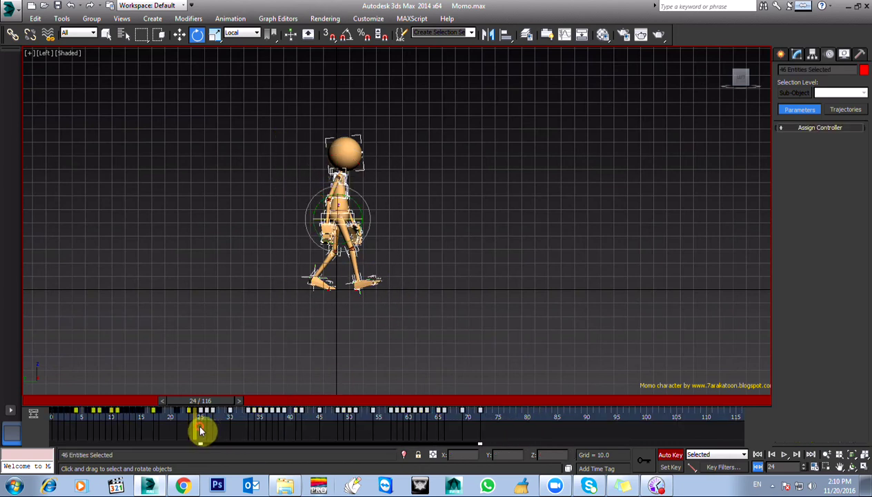
key("Delete")
Shorten the active timeline range to end at frame 45.
right_click_drag(135, 439, 374, 404, "ctrl+alt")
middle_click_drag(297, 253, 304, 252)
scroll(304, 253, "up", 4)
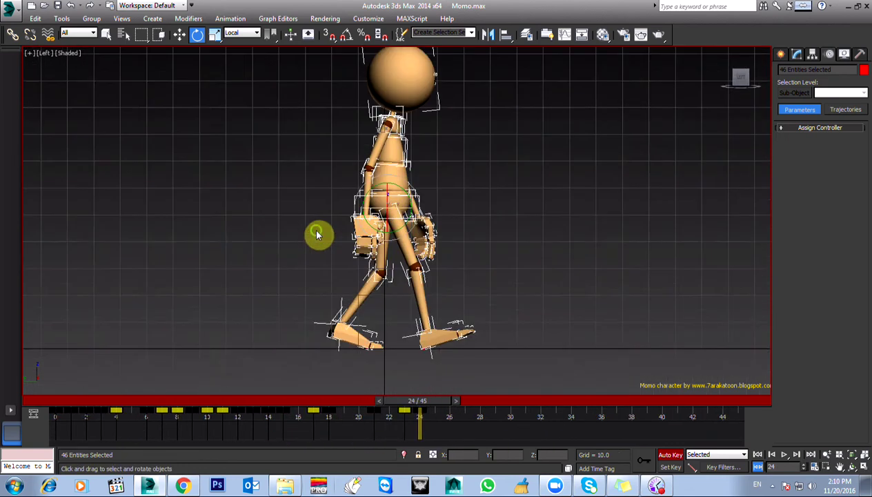
Compare the right arm and body poses at frames 21, 22 and 24 with the pose at frame 0.
left_click_drag(417, 402, 388, 402)
key("e")
left_click(458, 223)
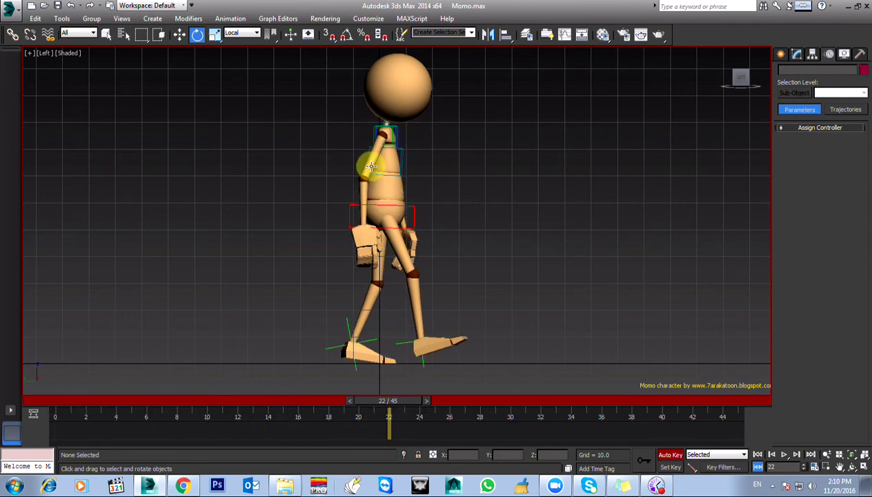
left_click(371, 163)
key("period")
key("period")
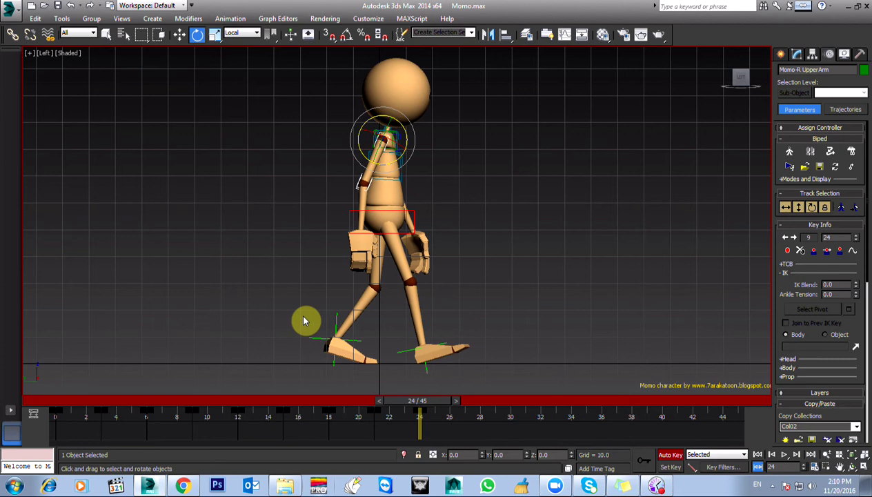
key("comma")
key("comma")
key("comma")
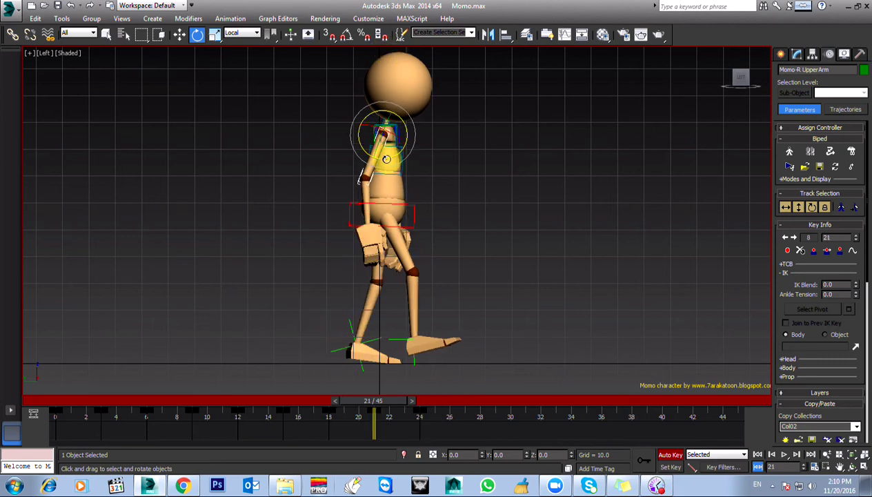
key("slash")
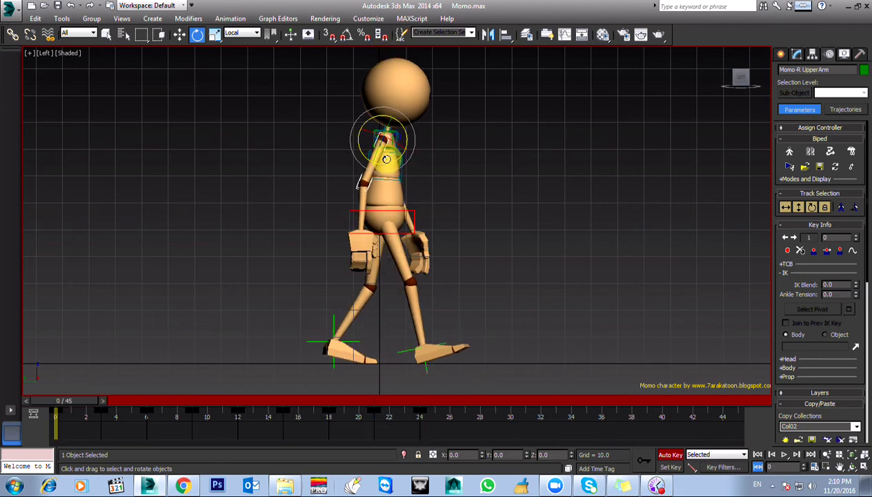
Copy the left foot's key from frame 0 to frame 24 so the cycle's end matches its start.
left_click(340, 350)
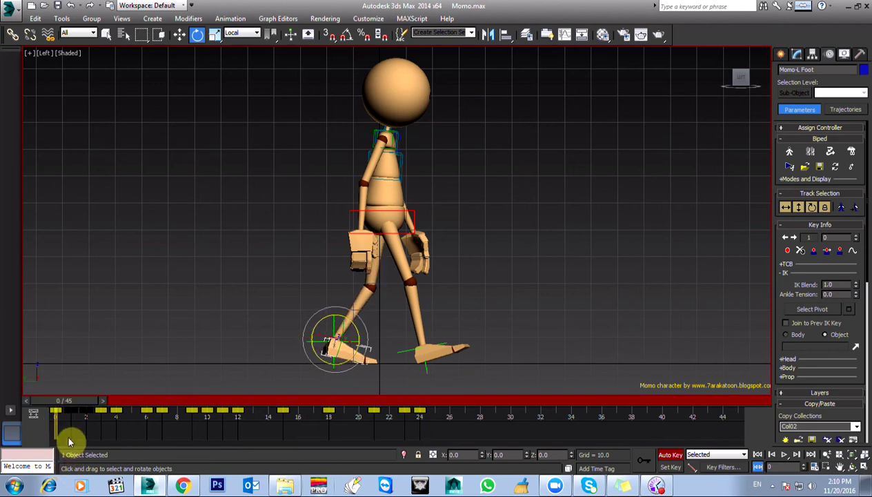
left_click_drag(413, 424, 429, 408)
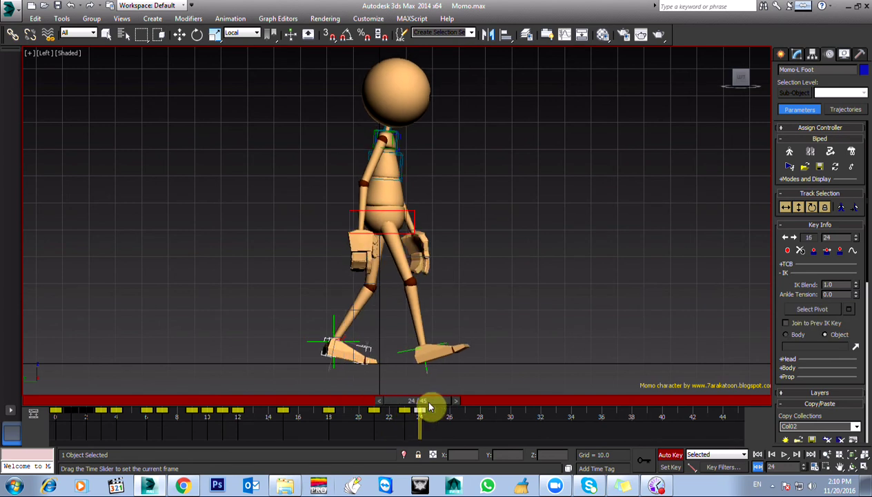
key("e")
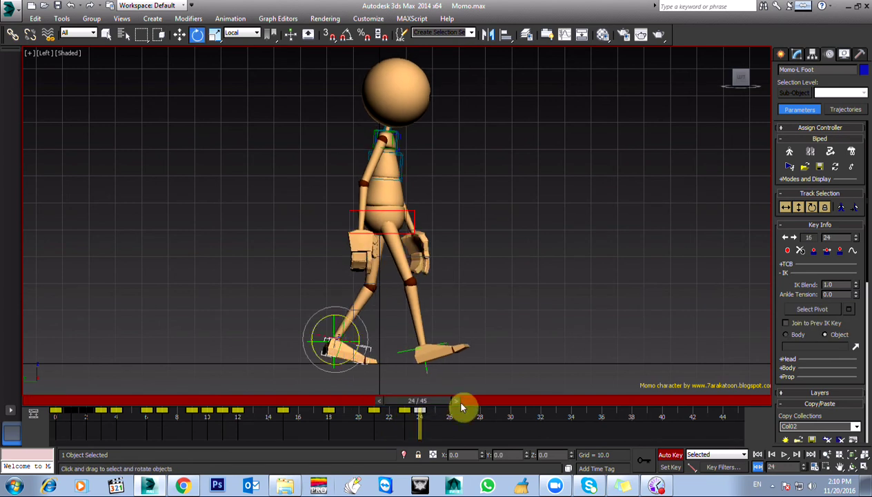
key("Home")
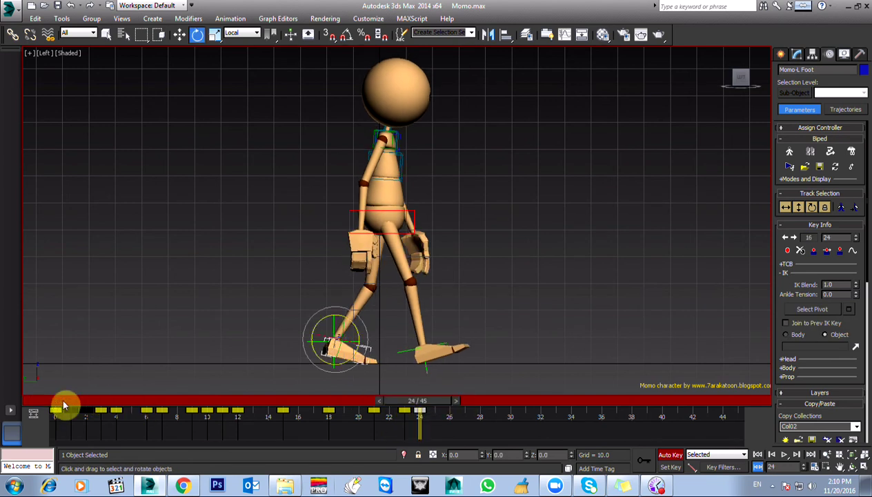
Adjust the rotations of the right hand and right forearm slightly at frame 6.
left_click_drag(65, 405, 105, 413)
key("e")
left_click(362, 247)
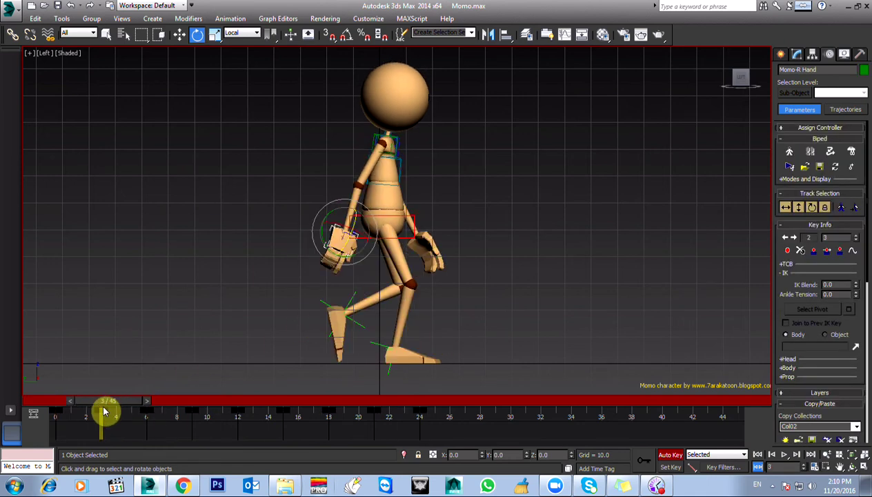
key("period")
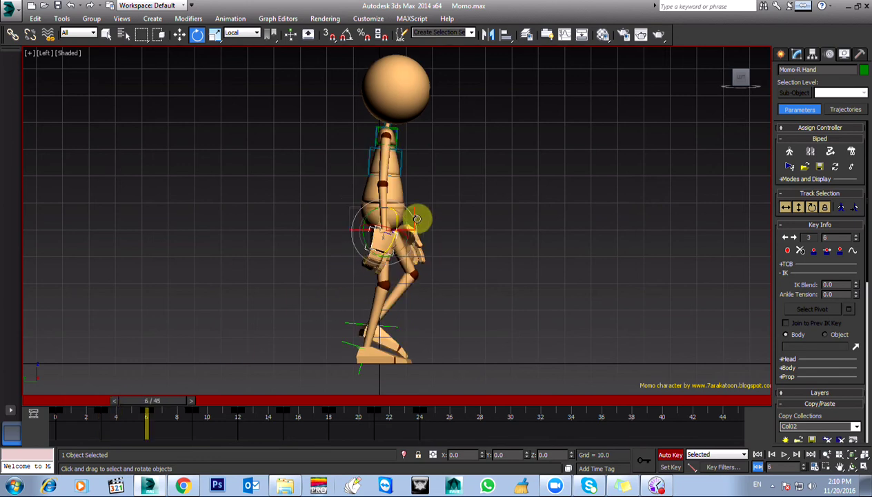
left_click_drag(418, 207, 406, 228)
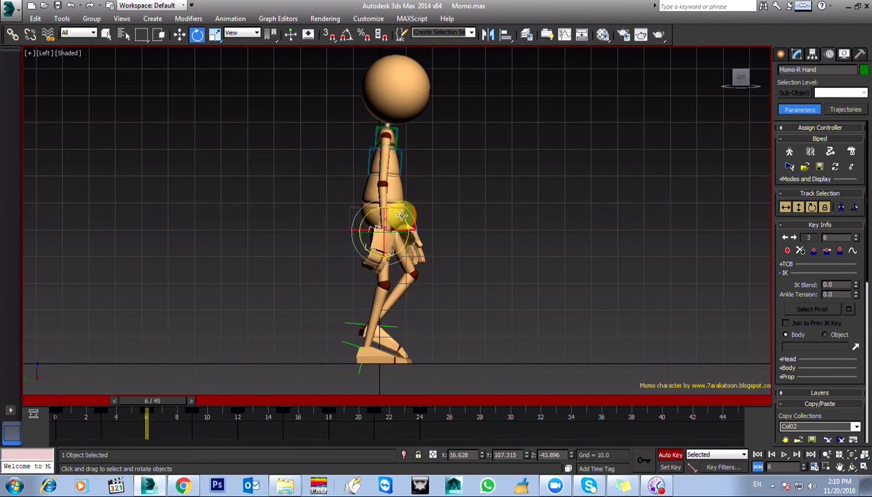
left_click(384, 196)
left_click_drag(398, 205, 394, 207)
Swing the right upper arm farther forward at frame 12 and rotate the upper spine about 2.5 degrees.
left_click_drag(146, 416, 192, 406)
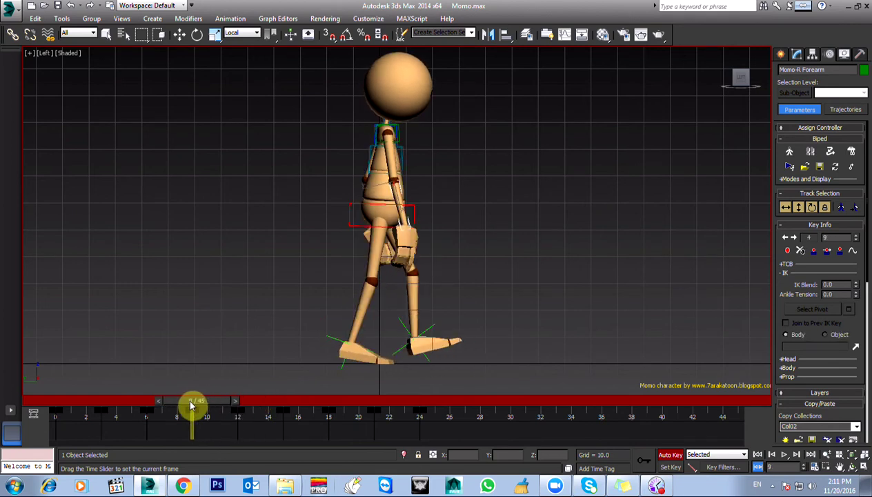
key("e")
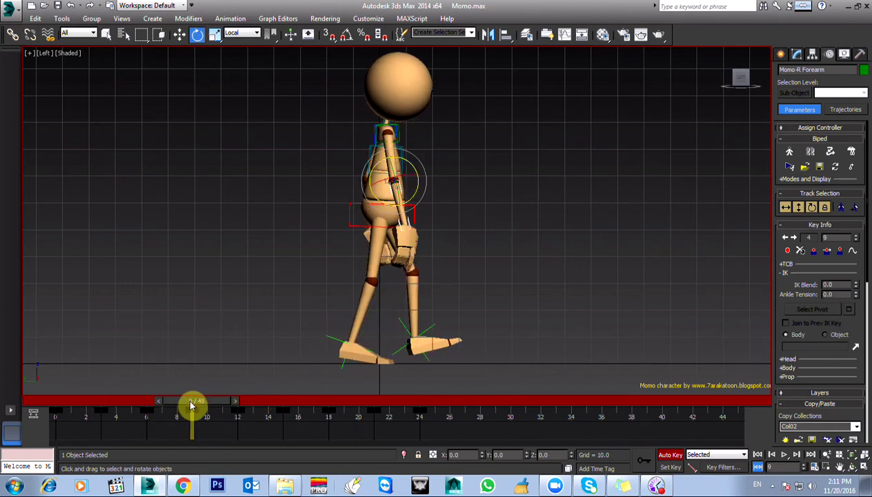
key("period")
key("period")
key("comma")
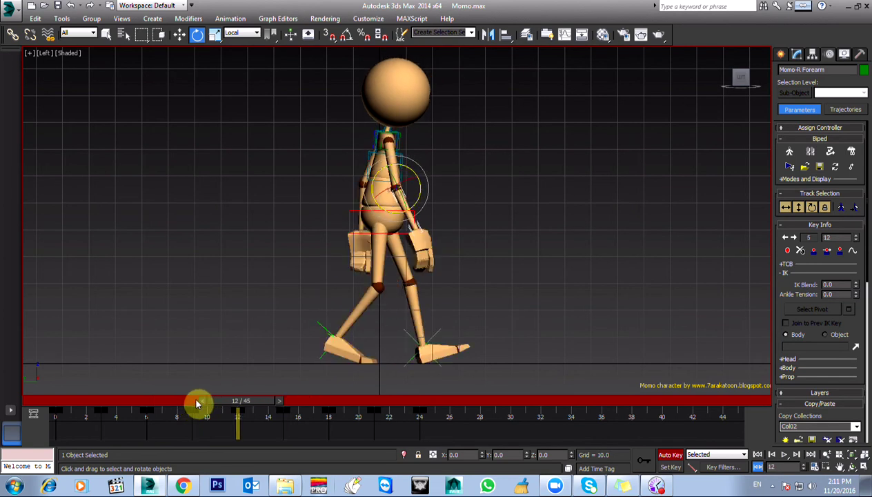
left_click(390, 151)
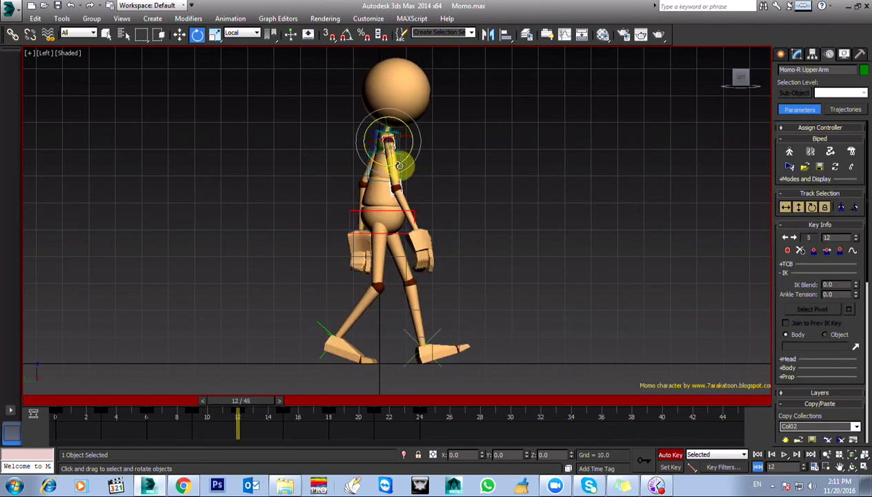
left_click_drag(405, 159, 396, 145)
left_click(399, 140)
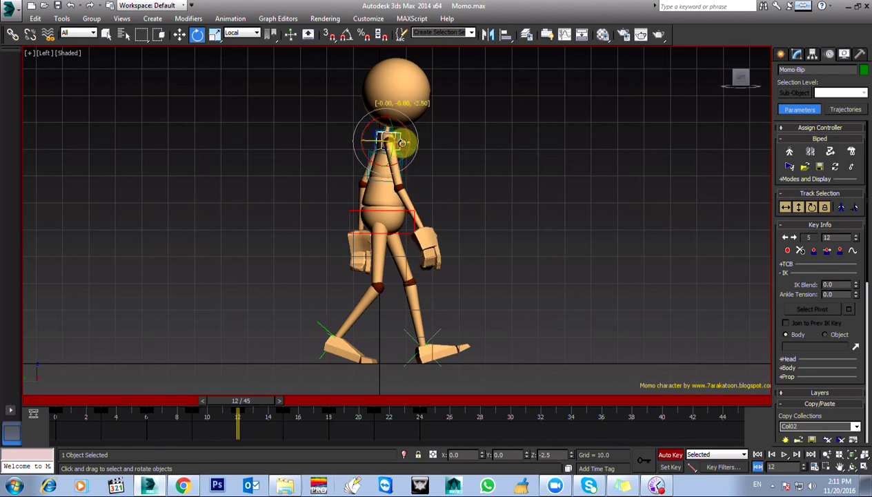
Rotate the right upper arm farther forward at frame 15.
key("period")
key("comma")
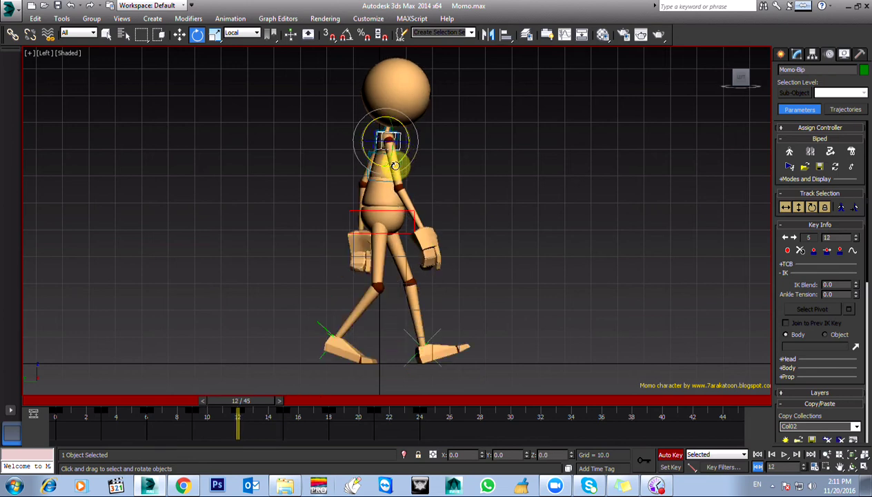
key("comma")
left_click(393, 165)
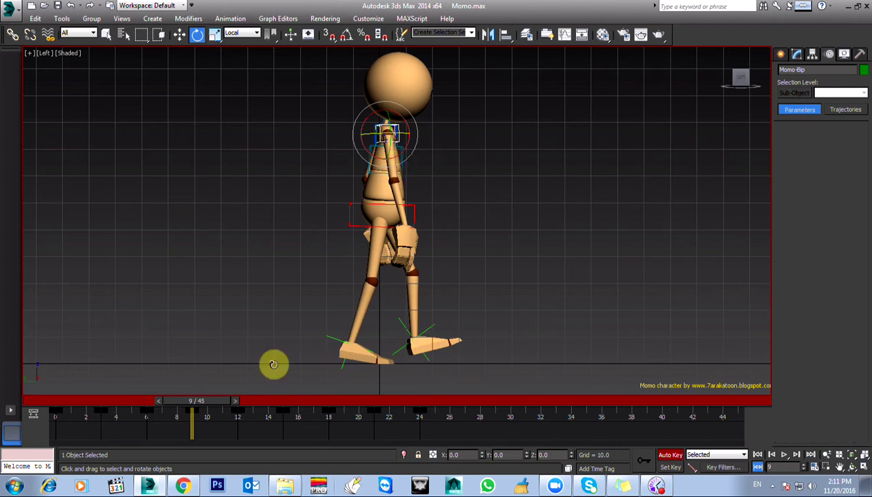
left_click_drag(194, 405, 284, 406)
key("e")
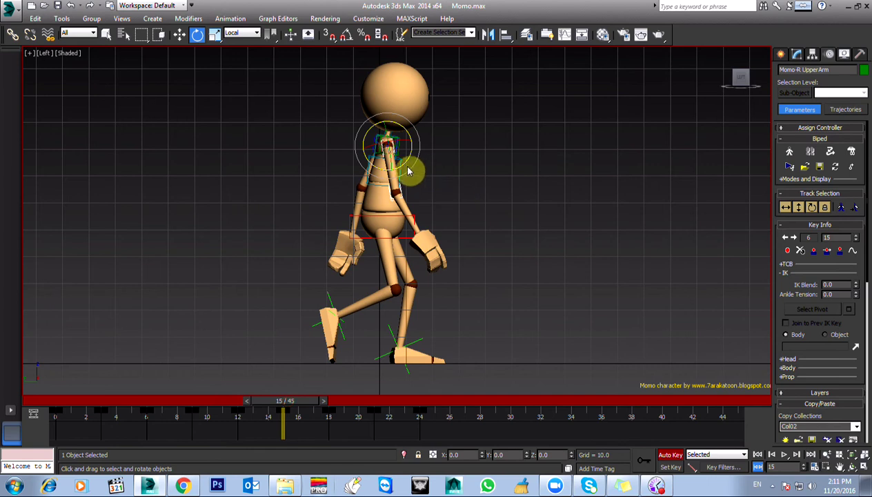
left_click_drag(404, 163, 409, 162)
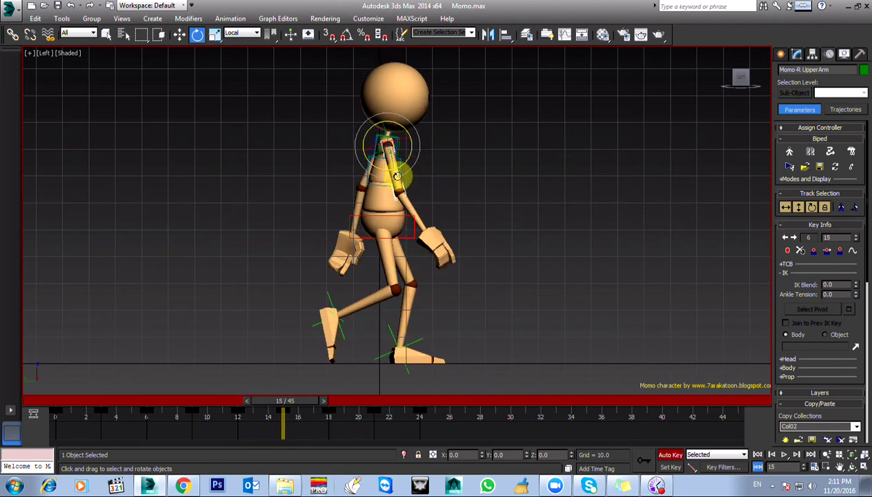
Rotate the right forearm slightly farther forward at frame 15.
left_click(409, 201)
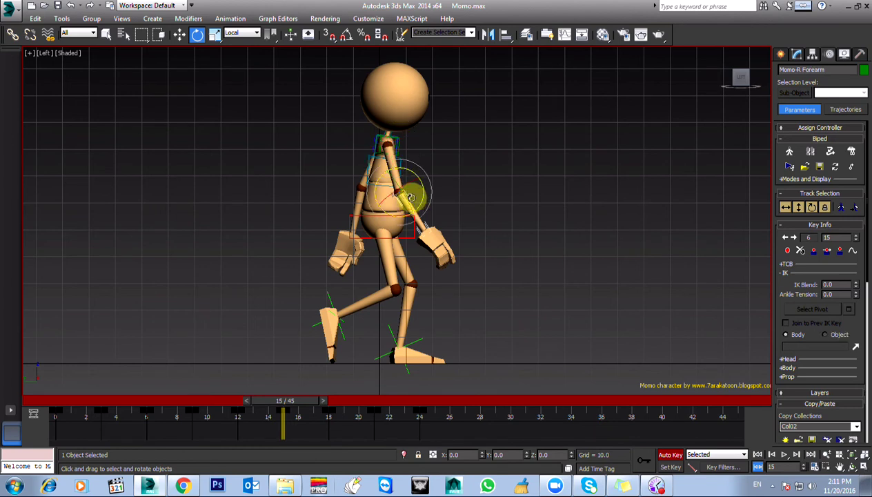
left_click_drag(421, 198, 423, 195)
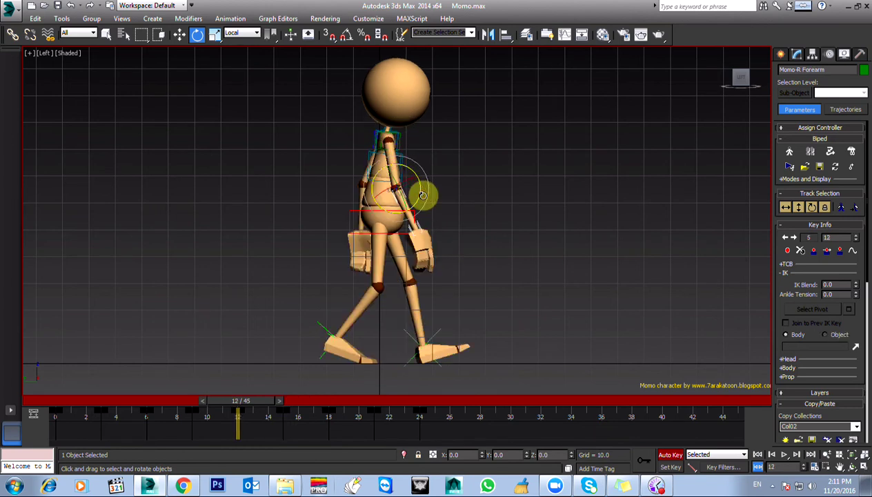
left_click_drag(298, 413, 352, 413)
key("e")
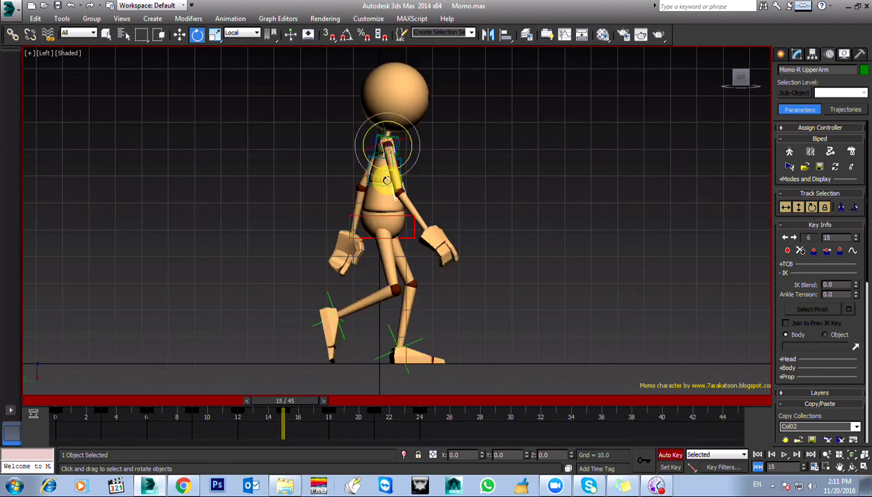
Rotate the right upper arm about -3.6 degrees at frame 18 and about -3 degrees at frame 21.
key(".")
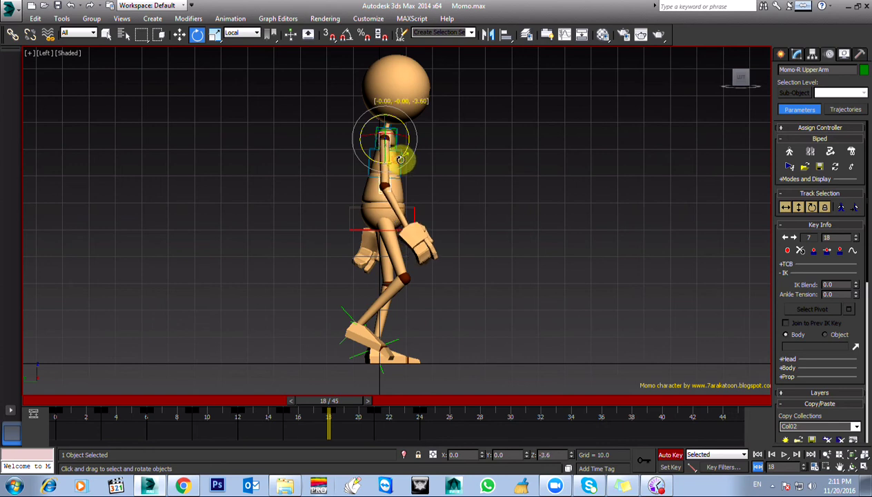
key(".")
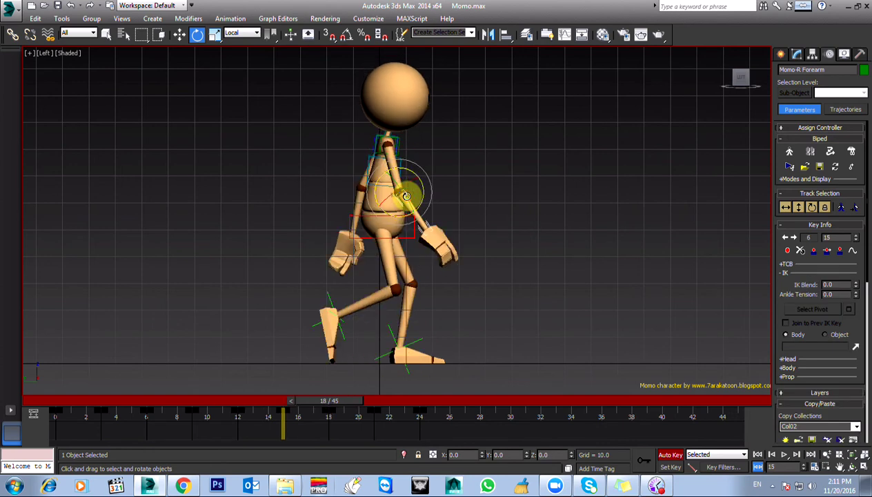
key(".")
key(".")
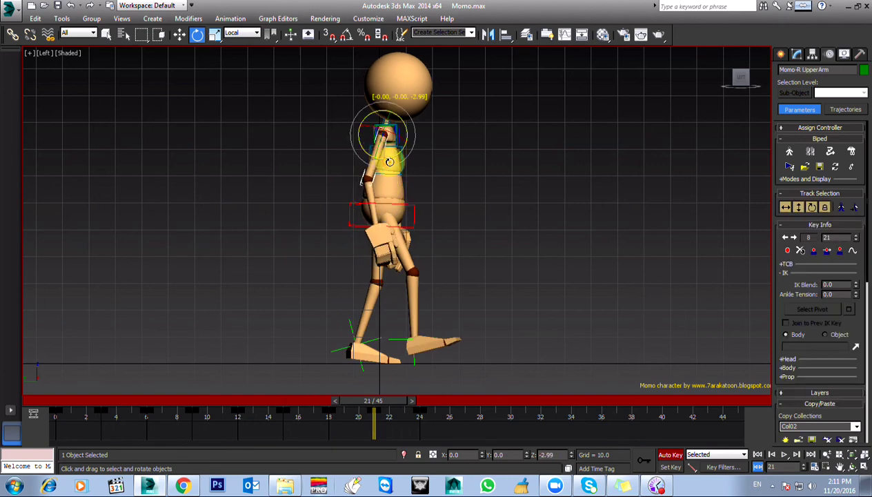
key(".")
Play the walk cycle from its first frame to check the right arm's swing.
key("Home")
key("slash")
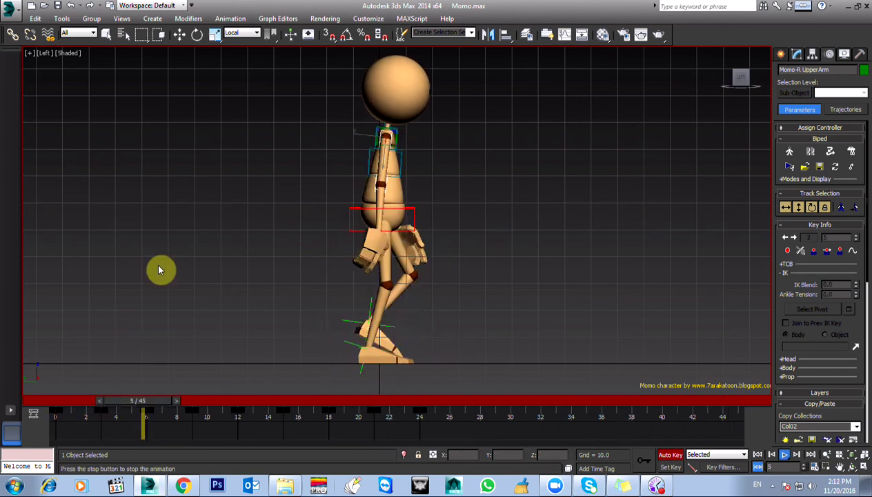
key("slash")
left_click_drag(85, 409, 154, 407)
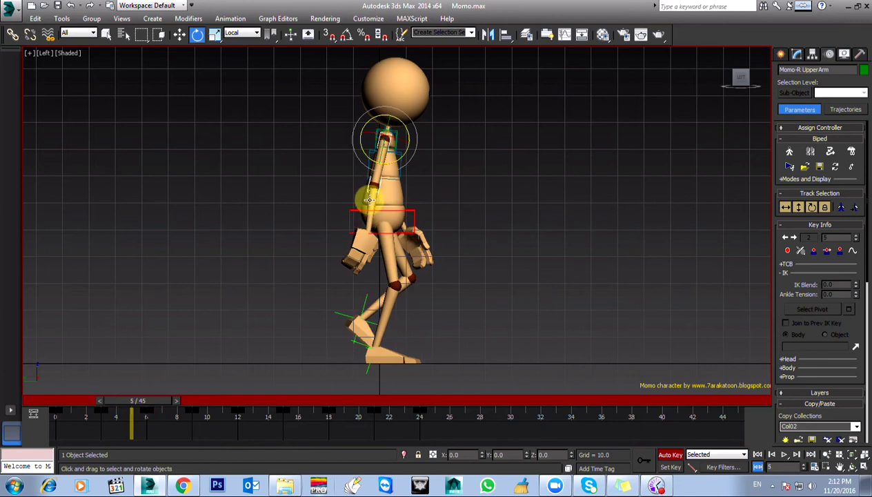
Delete the right arm's in-between keys at frames 3, 9, 15 and 21.
left_click_drag(131, 406, 149, 411)
key("e")
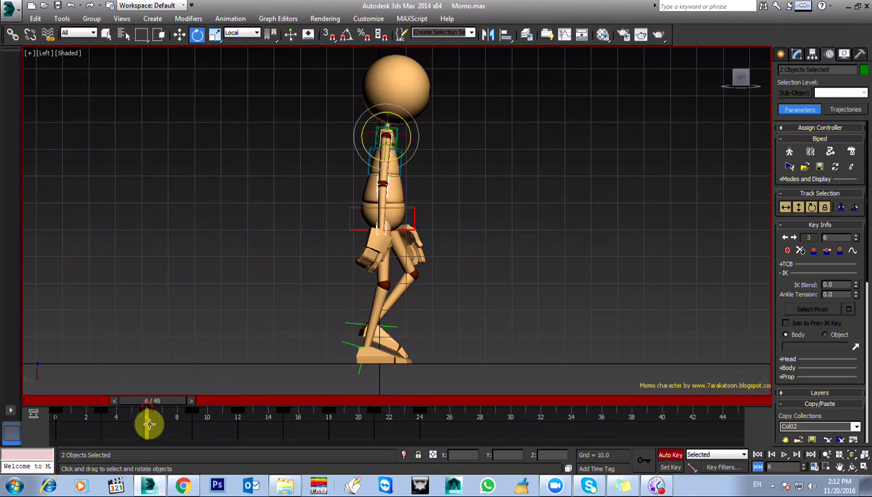
left_click(147, 423)
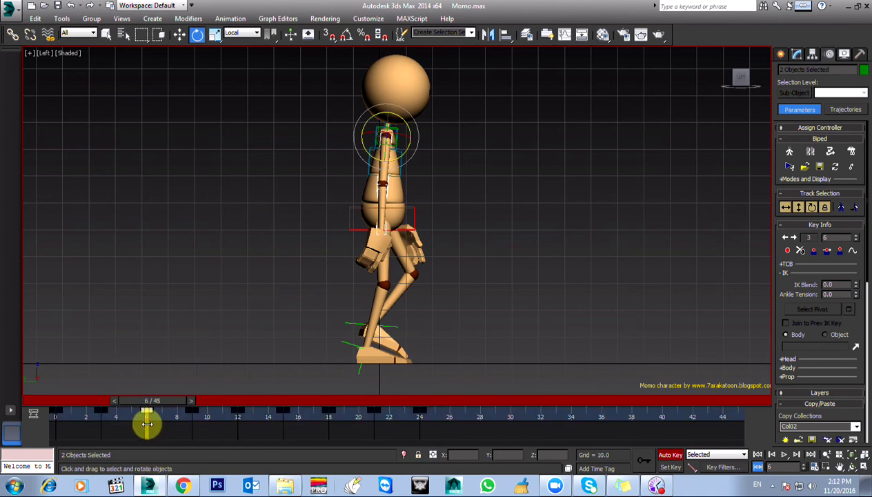
At frame 3, rotate the right upper arm about 5.4 degrees, the right clavicle about 10.4 degrees and the right hand about 5.4 degrees.
left_click_drag(141, 411, 86, 410)
key("e")
key("e")
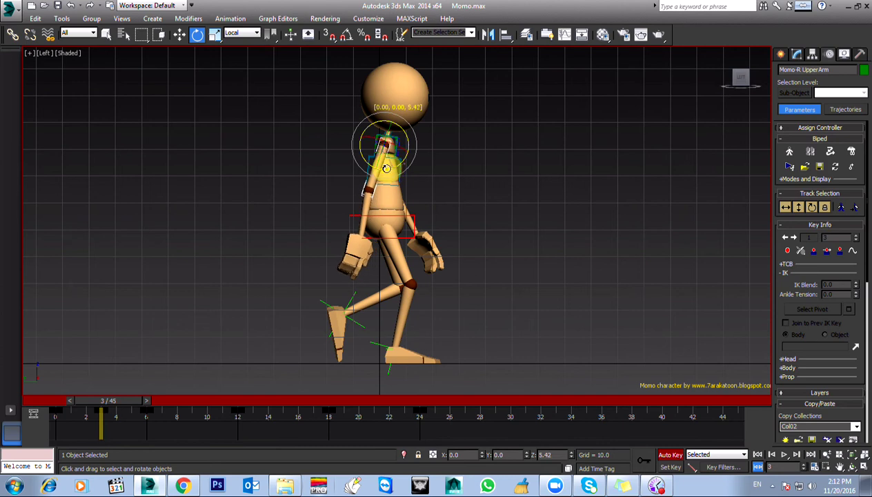
scroll(390, 152, "up", 5)
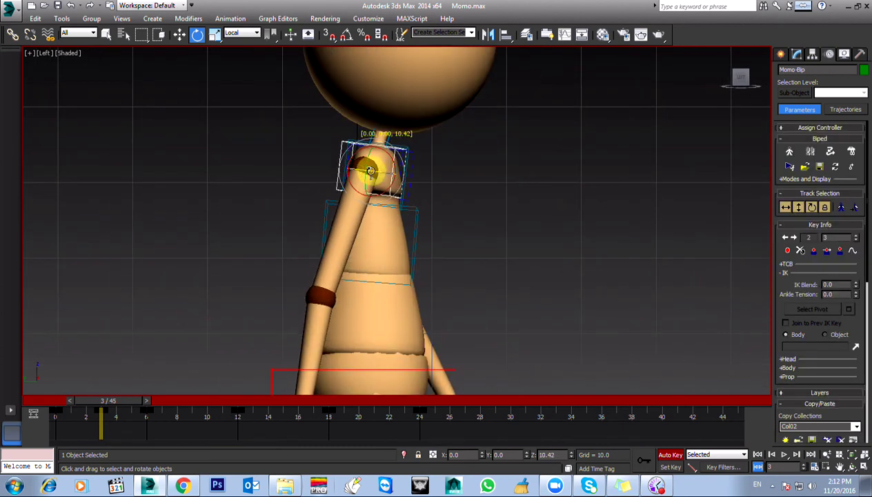
scroll(370, 207, "down", 4)
scroll(365, 267, "down", 2)
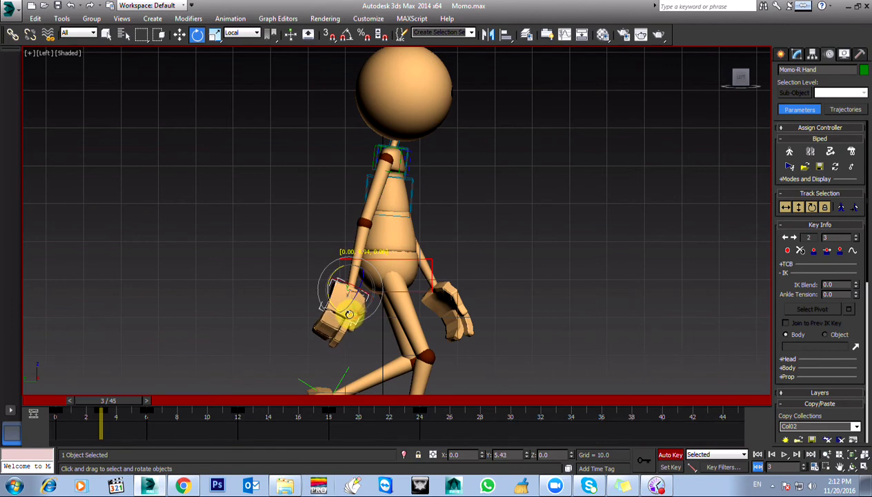
Rotate the right upper arm slightly forward at frame 6 and play the cycle to check the swing.
left_click_drag(110, 405, 150, 426)
key("e")
left_click(390, 198)
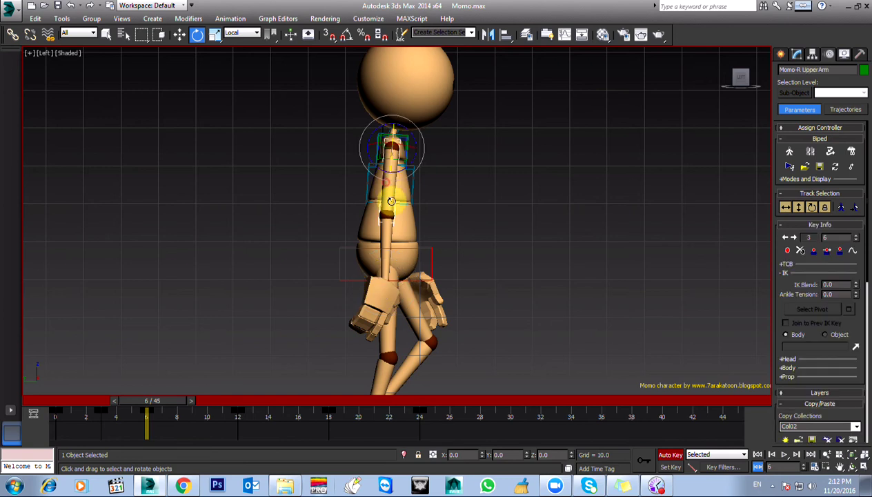
left_click_drag(150, 409, 94, 423)
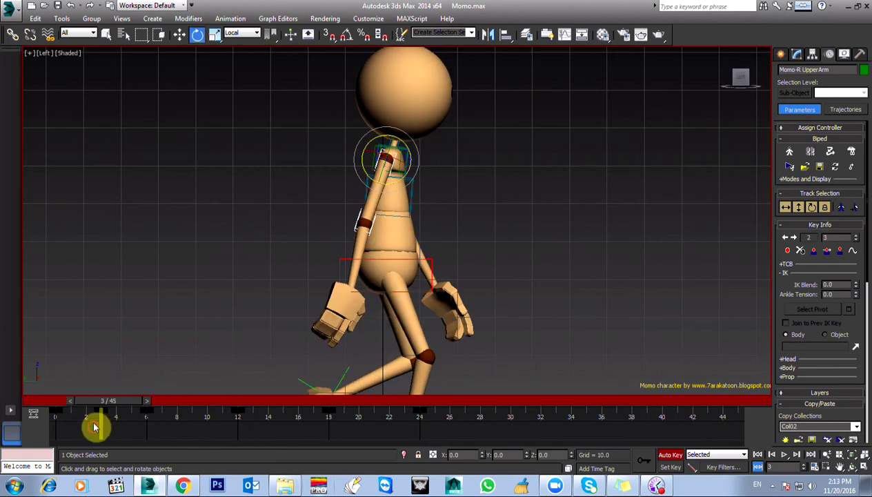
key("slash")
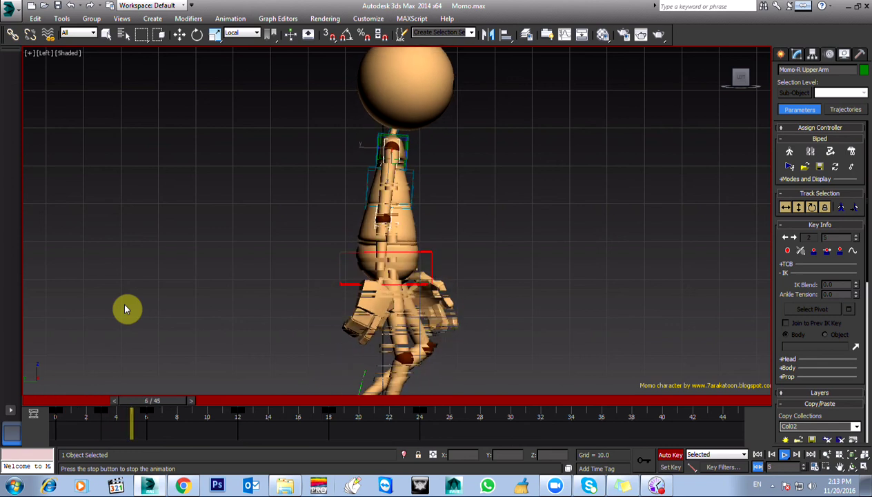
At frame 15, swing the right upper arm and clavicle farther forward, and bend the right forearm and hand to follow.
left_click_drag(228, 405, 296, 406)
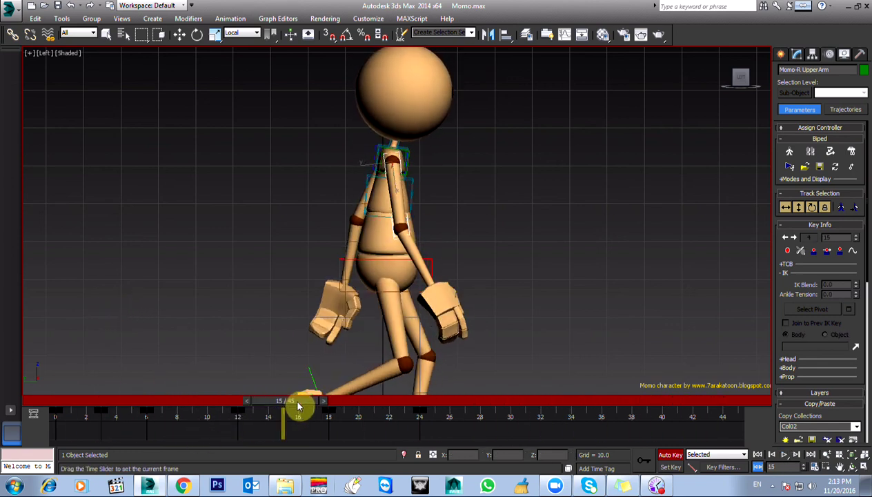
key("e")
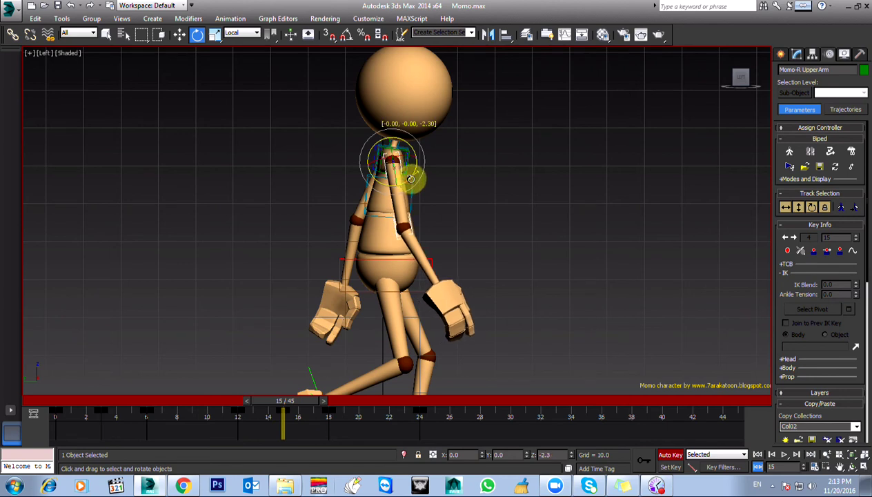
left_click(406, 177)
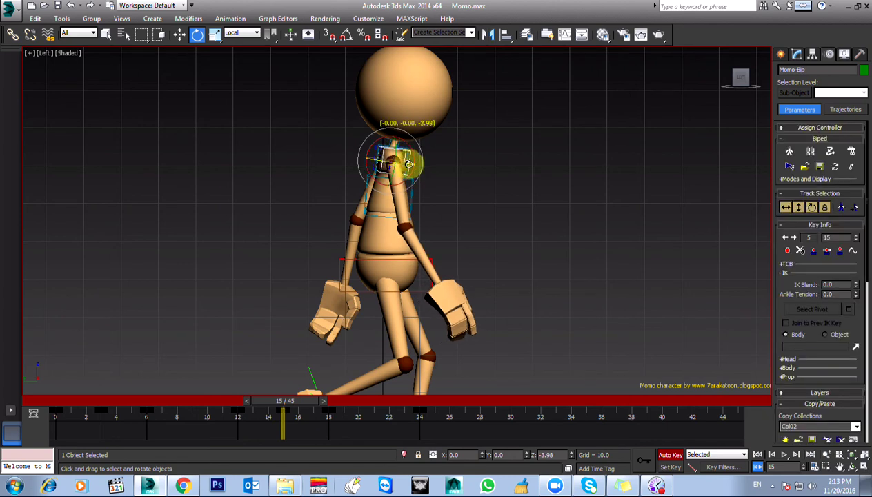
left_click(403, 254)
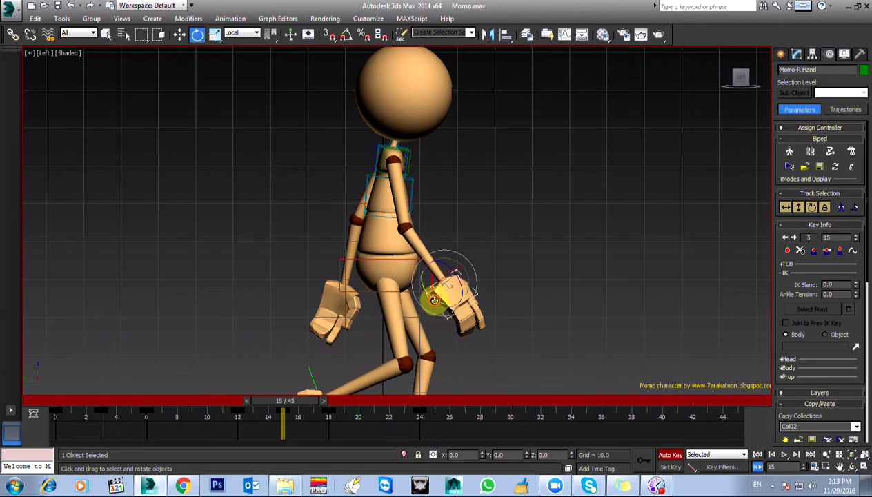
Scrub and play through the walk cycle to examine the right arm's revised swing.
left_click_drag(288, 404, 220, 403)
key("slash")
left_click_drag(221, 405, 414, 406)
key("e")
key("q")
key("/")
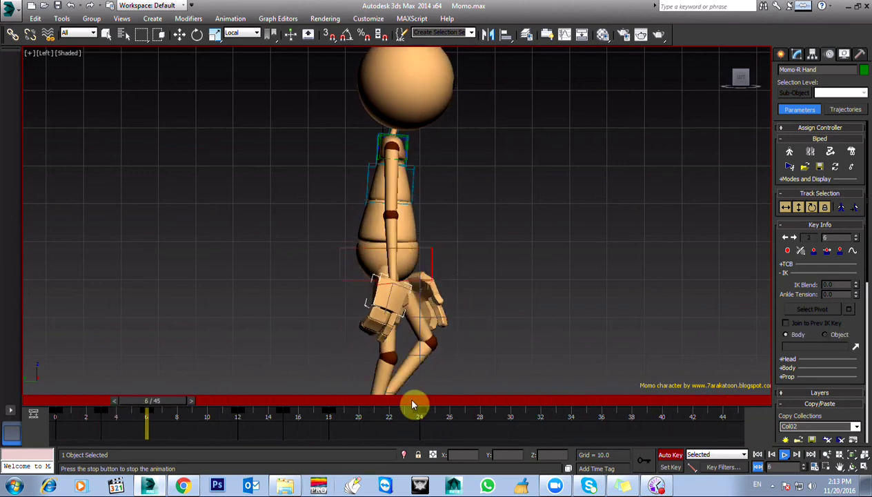
key("/")
key("e")
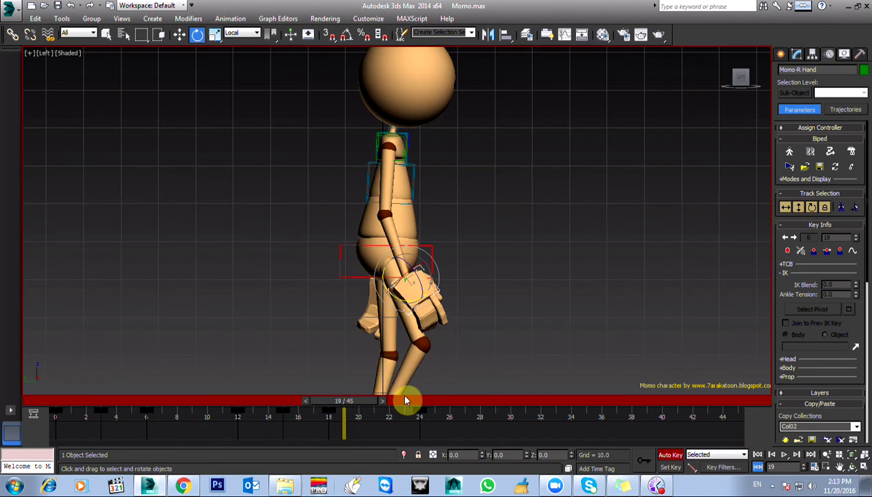
Switch to the Right view and delete the left arm's in-between keys at frames 3, 9, 15 and 21.
left_click(44, 53)
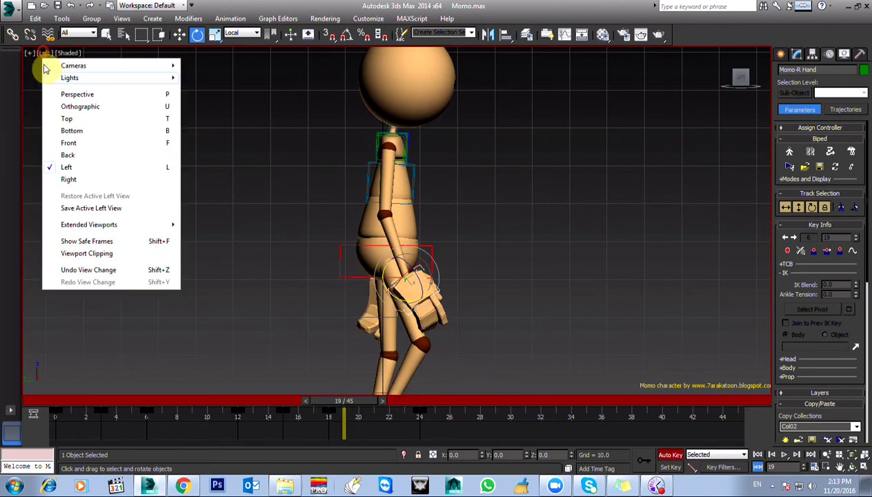
left_click(112, 180)
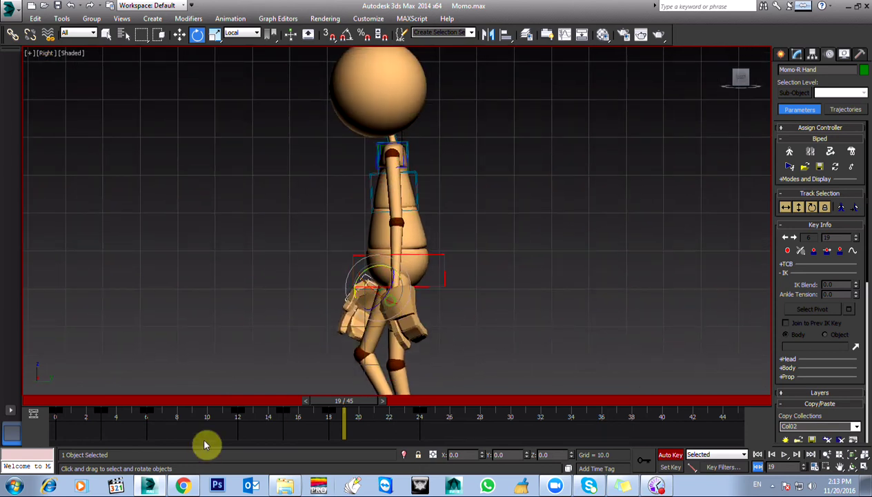
left_click_drag(62, 404, 101, 427)
key("e")
left_click(388, 190)
left_click_drag(195, 425, 378, 419)
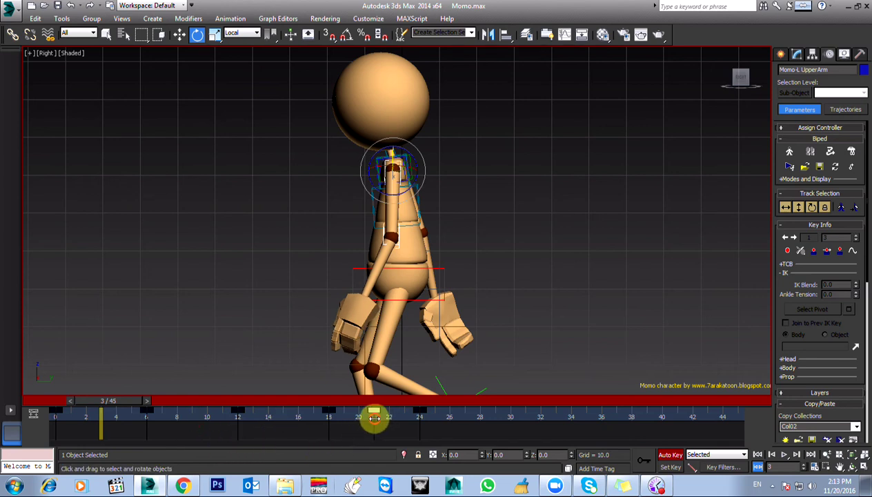
Swing the left upper arm farther forward and rotate the left hand at frame 3.
left_click_drag(130, 413, 110, 404)
left_click_drag(405, 192, 399, 194)
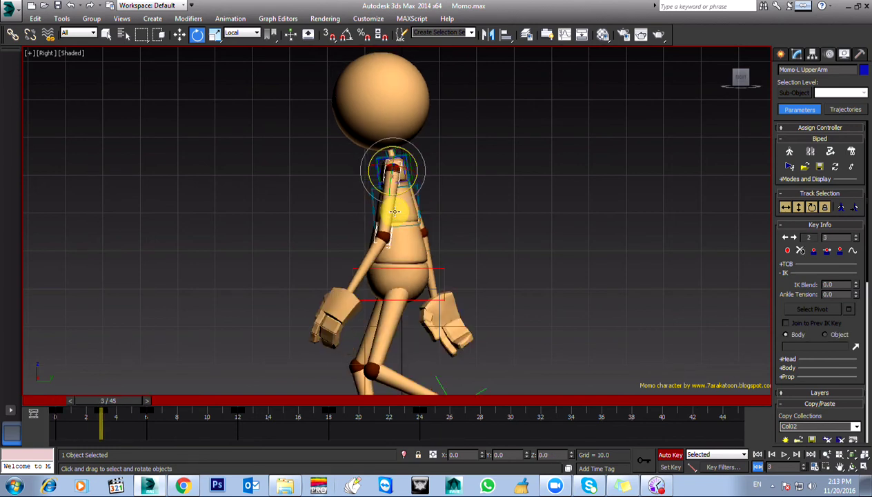
left_click(351, 301)
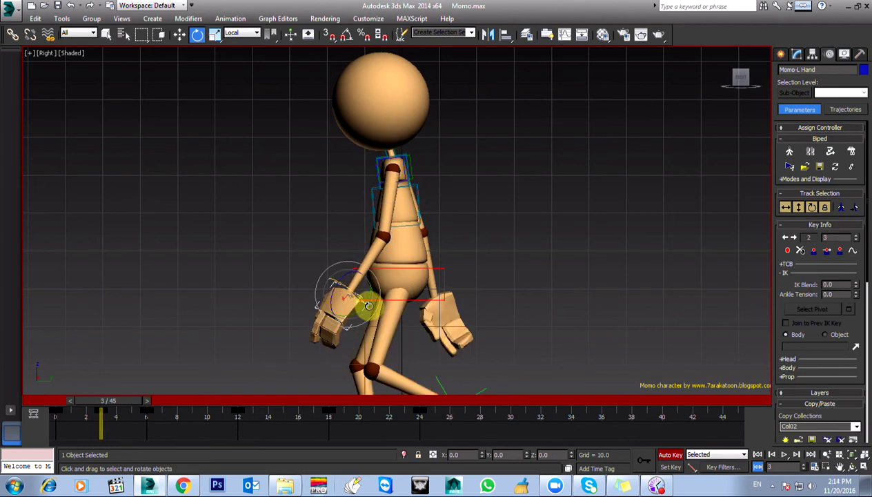
left_click_drag(370, 315, 381, 309)
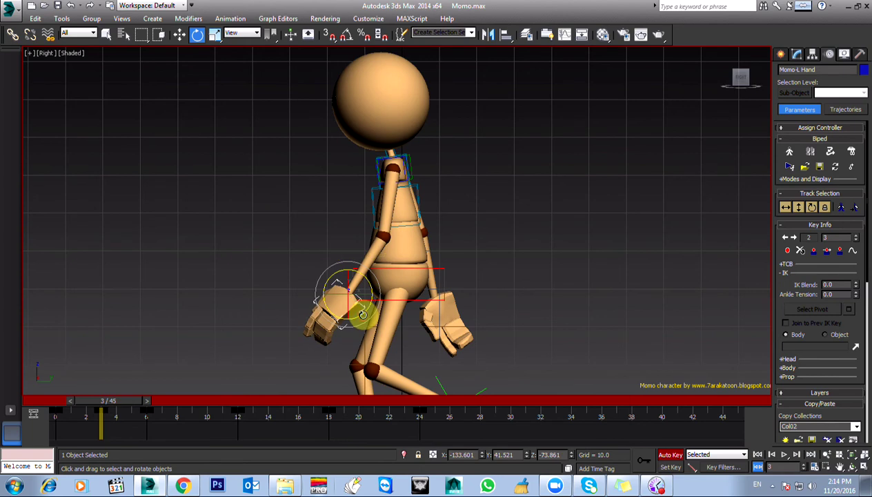
Swing the left upper arm farther back at frame 15.
left_click_drag(105, 406, 282, 428)
key("e")
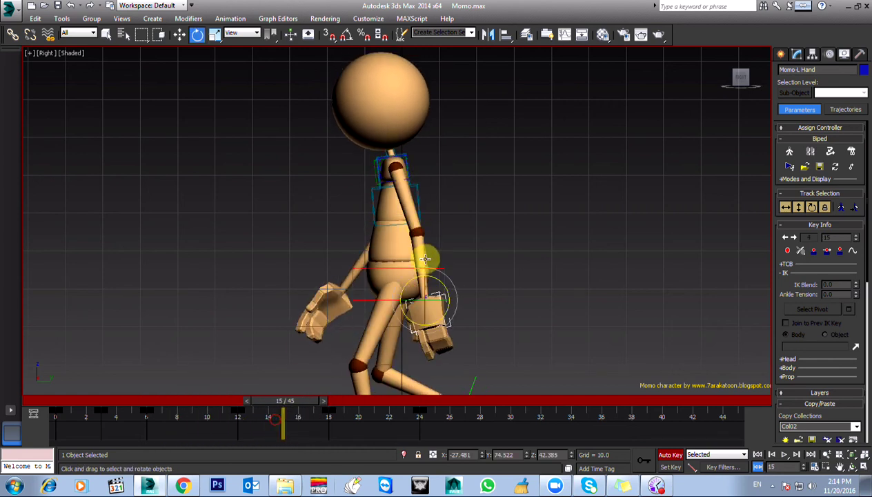
left_click(410, 211)
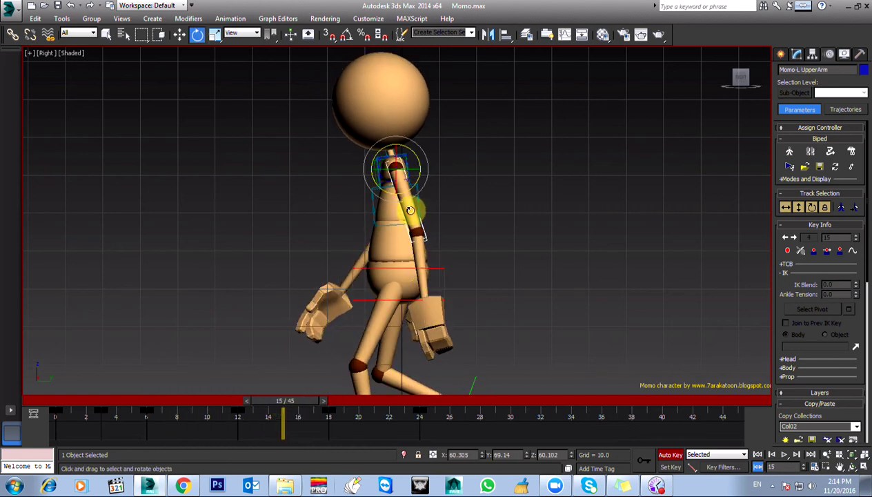
left_click(398, 166)
mouse_move(408, 167)
left_mouse_down()
mouse_move(410, 199)
mouse_move(413, 181)
left_mouse_up()
Rotate the left forearm and left hand farther back at frame 15 and compare the pose with its neighbouring frames.
left_click(429, 219)
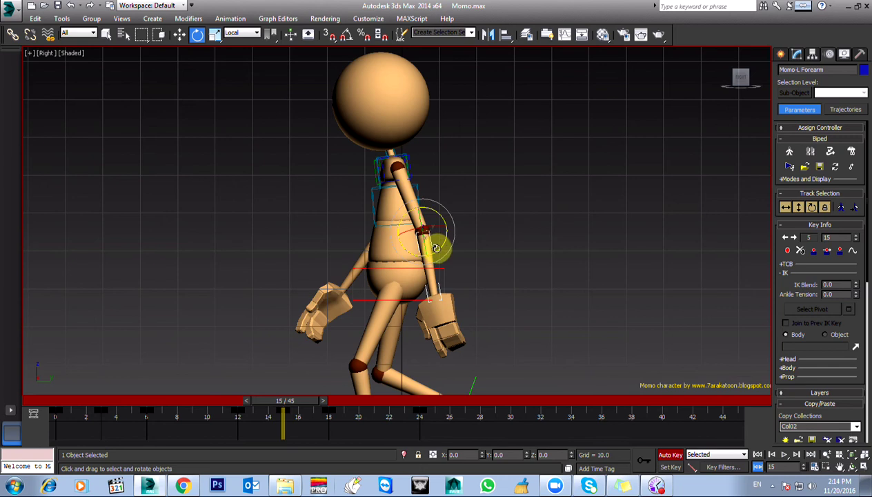
left_click_drag(433, 242, 443, 247)
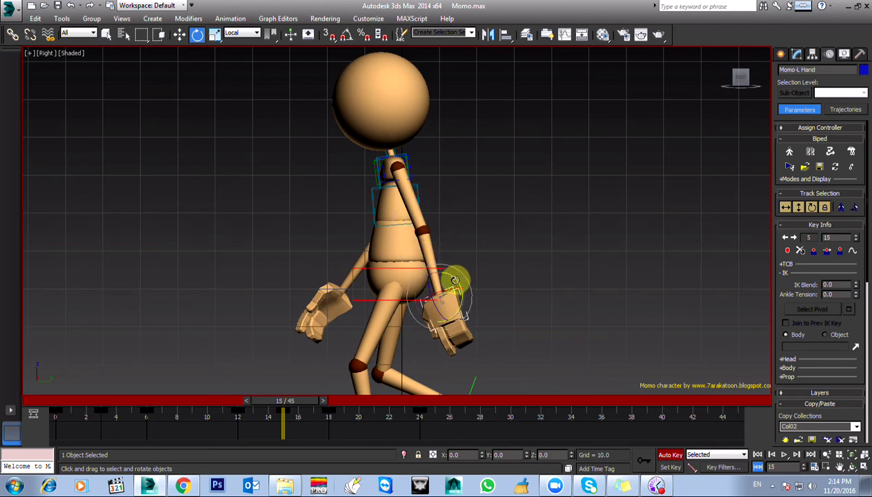
left_click_drag(450, 283, 445, 275)
key("comma")
key("comma")
key("comma")
key("period")
key("period")
key("period")
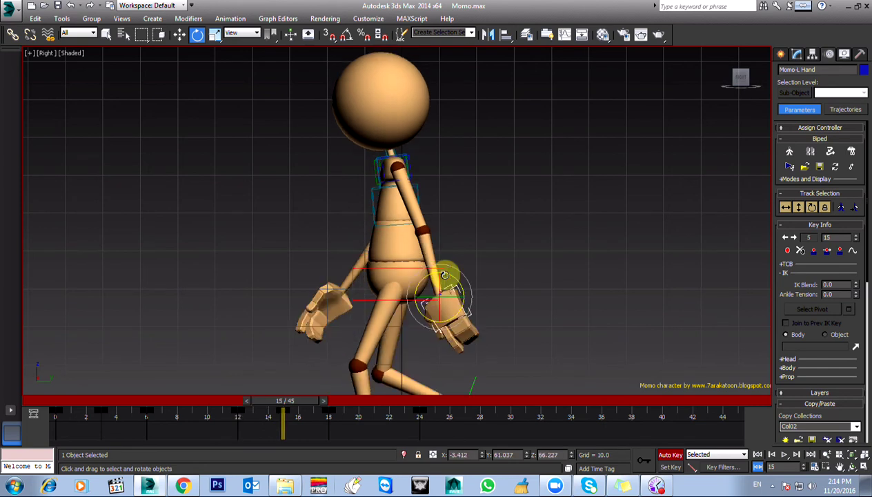
Swing the left upper arm and forearm slightly farther back at frame 18.
left_click_drag(283, 406, 328, 406)
key("e")
left_click(398, 200)
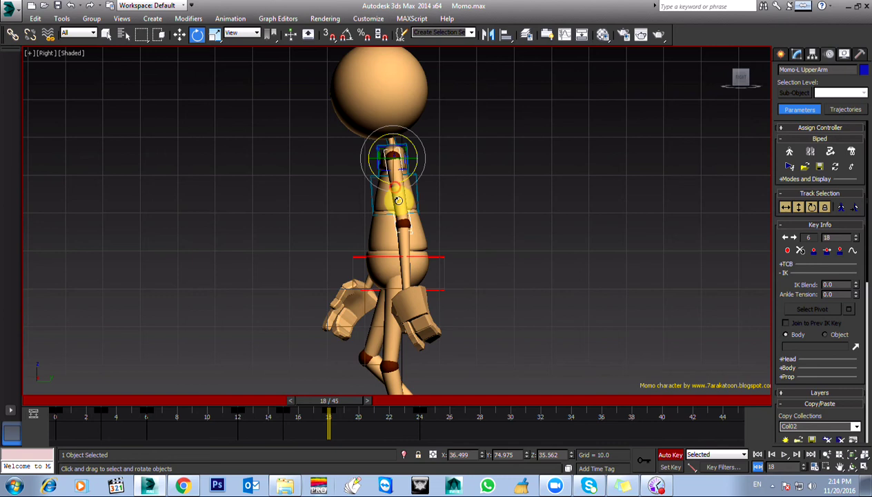
left_click_drag(404, 180, 400, 173)
left_click(418, 253)
left_click_drag(418, 253, 419, 244)
left_click(419, 295)
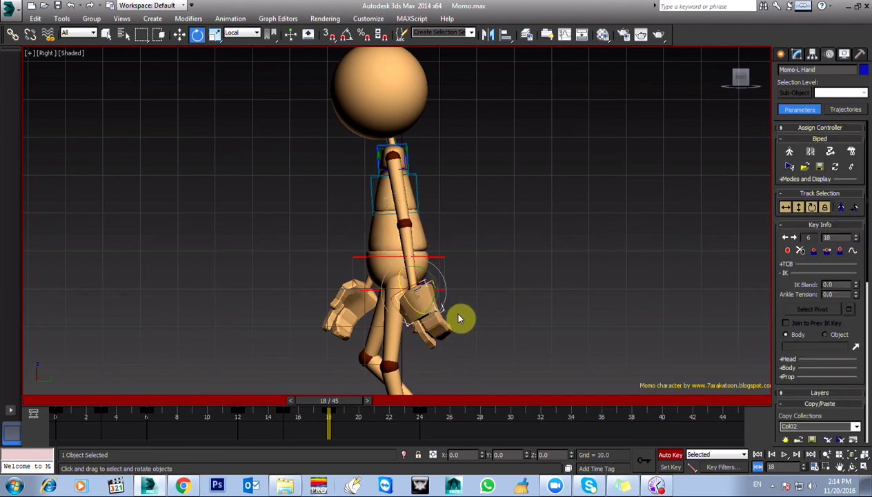
Rotate the left hand about 4 degrees at frame 18 and play back the walk.
left_click_drag(457, 280, 428, 272)
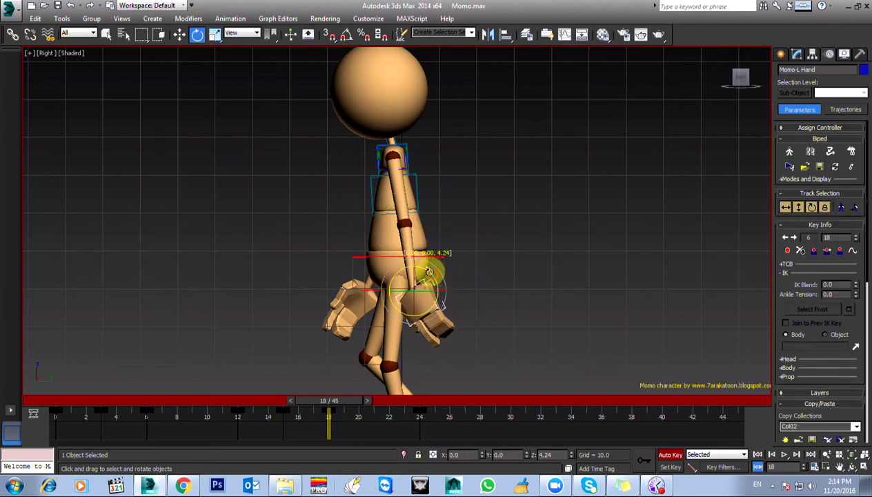
key("/")
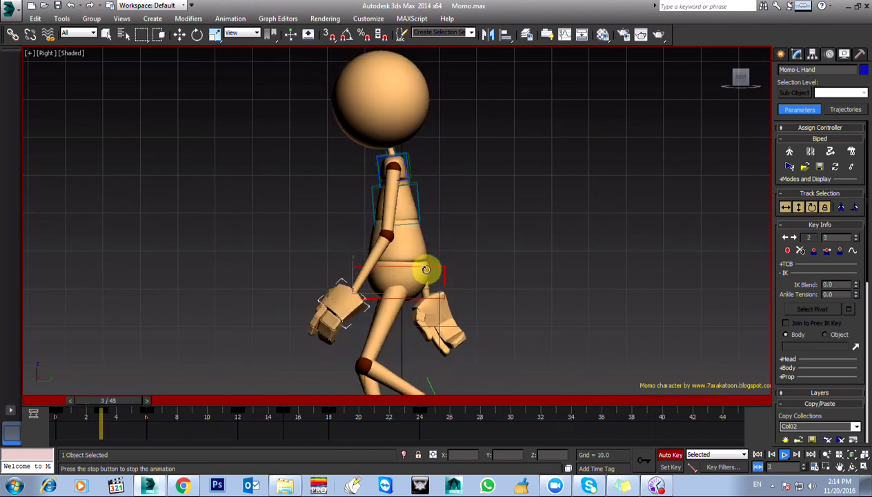
key("/")
Rotate the left hand slightly at frame 15 and play the walk to check the arm swing.
left_click_drag(330, 413, 300, 406)
key("e")
left_click_drag(456, 278, 459, 284)
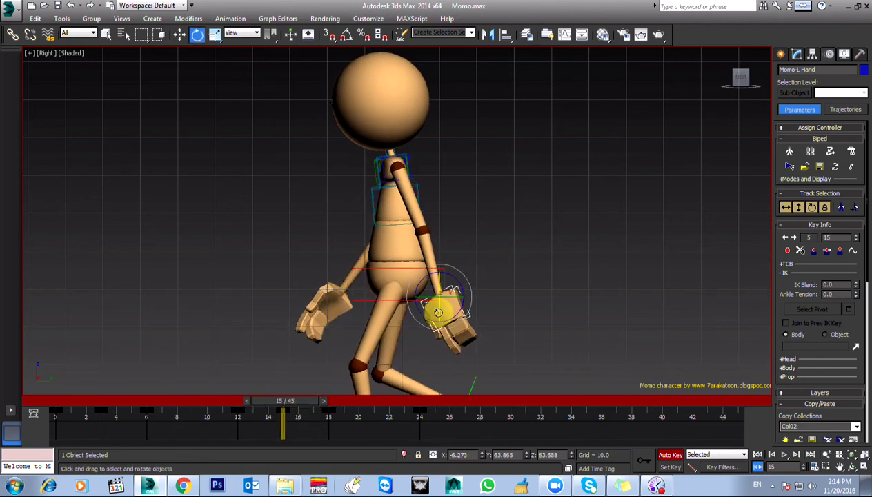
key("/")
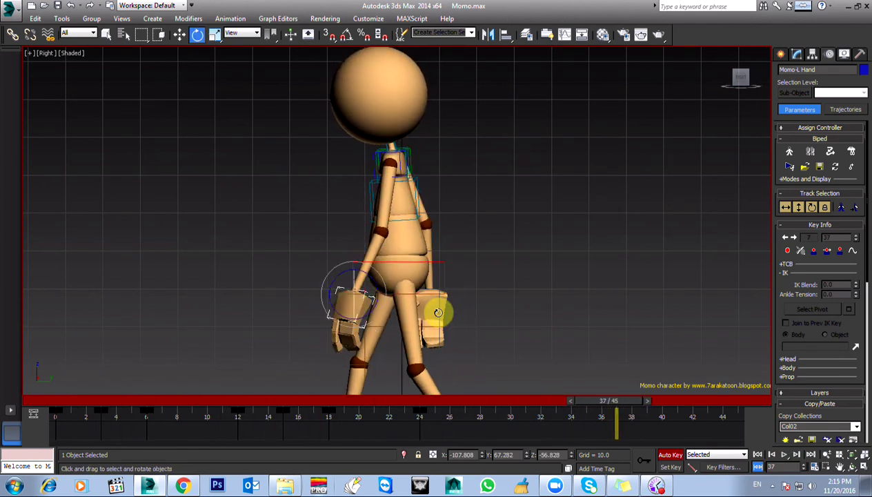
Extend the timeline and copy the whole character's 24-frame key set onward so the walk repeats through frame 72.
scroll(383, 243, "down", 3)
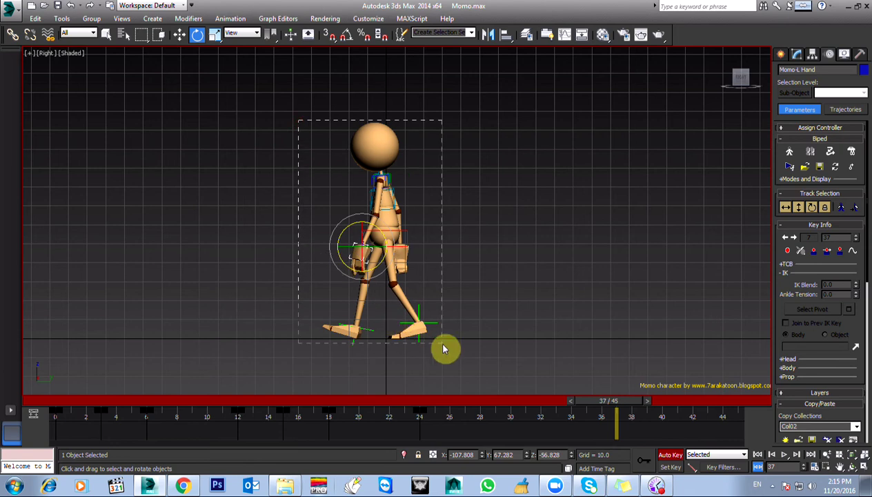
key("ctrl+a")
left_click_drag(469, 430, 420, 420)
right_click_drag(555, 439, 448, 442, "ctrl+alt")
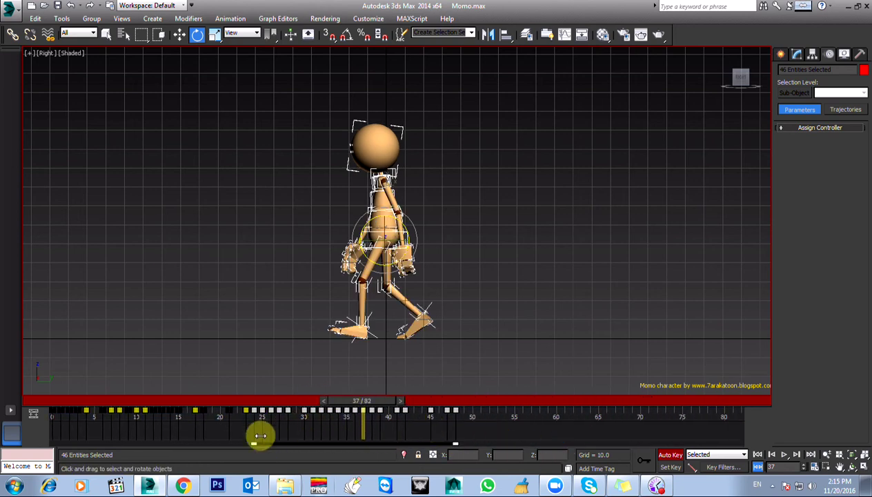
left_click_drag(253, 425, 461, 432, "shift")
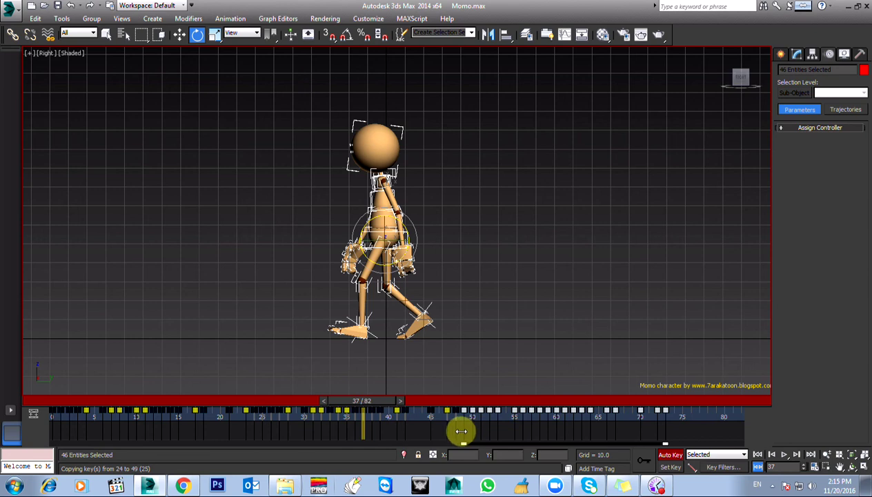
Play the repeated walk, set the timeline's end to frame 72 and deselect the character.
key("/")
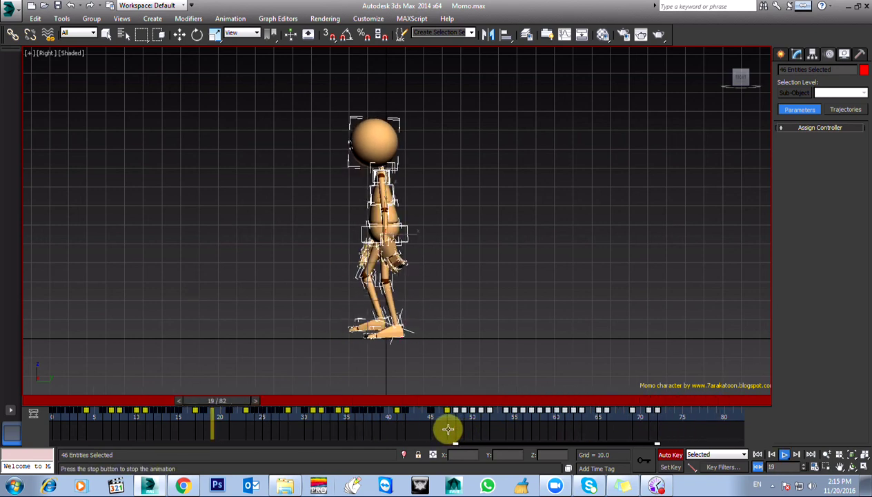
key("/")
key("e")
right_click_drag(571, 415, 649, 428, "ctrl+alt")
left_click(279, 190)
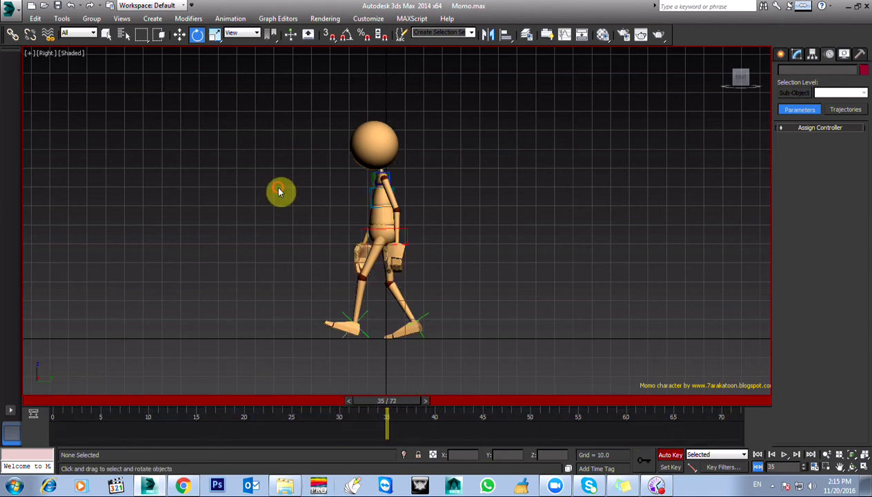
Create a preview animation of the walk from the right side view and watch it full screen.
key("F3")
key("F3")
scroll(288, 273, "up", 4)
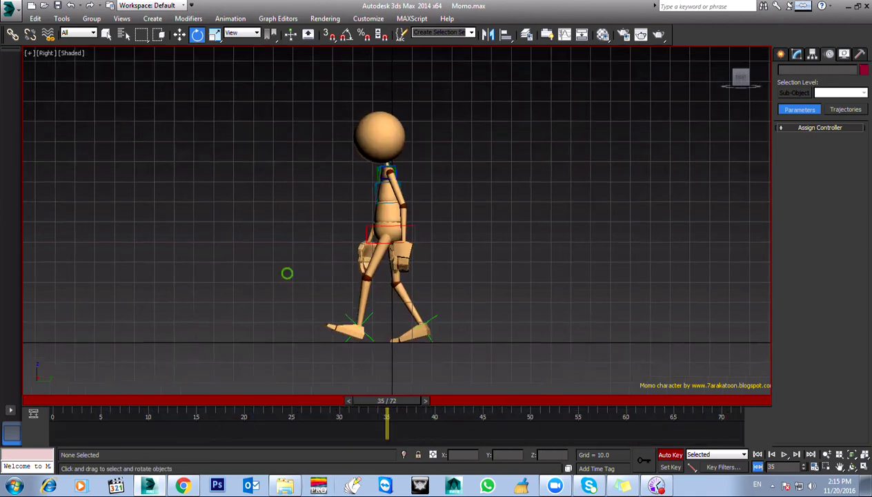
left_click(62, 19)
mouse_move(160, 332)
left_click(206, 331)
left_click(473, 376)
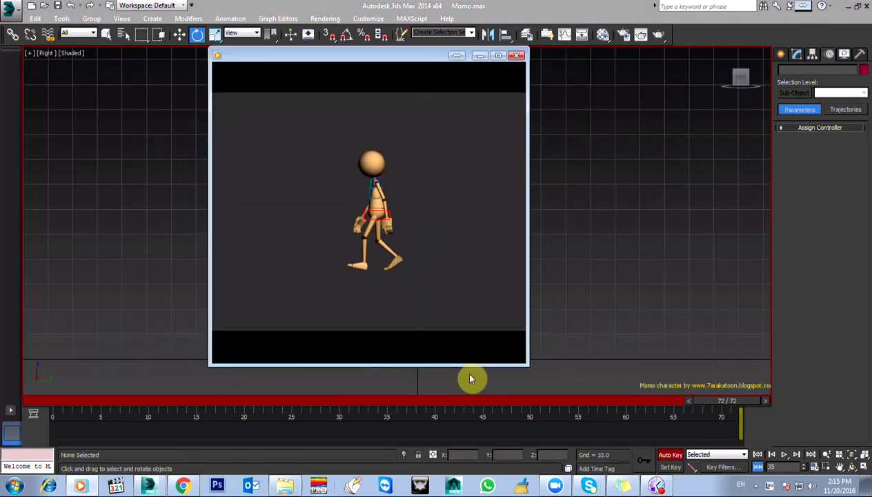
key("alt+Return")
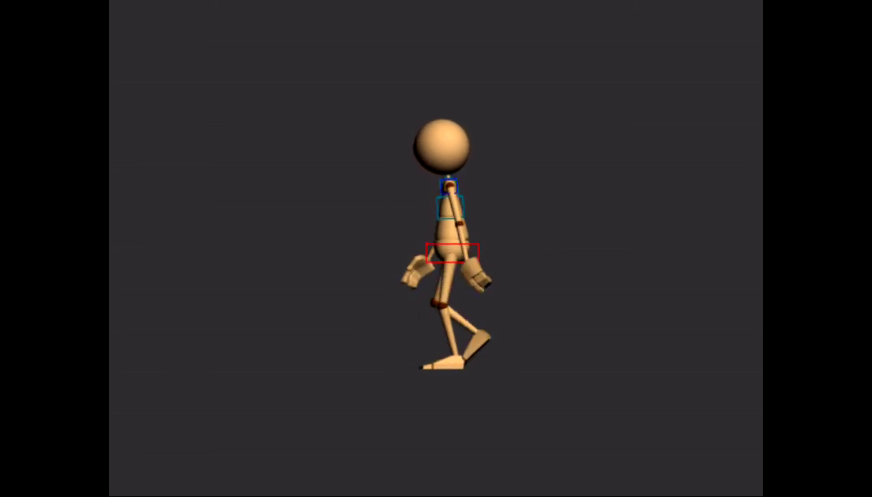
double_click(370, 222)
left_click(517, 55)
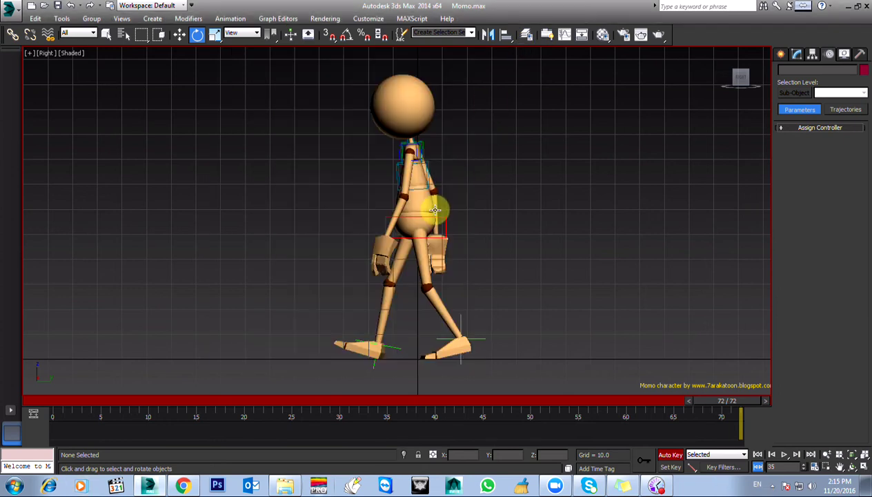
Create a preview animation of the walk from a three-quarter perspective view and watch it full screen.
key("l")
scroll(425, 218, "down", 4)
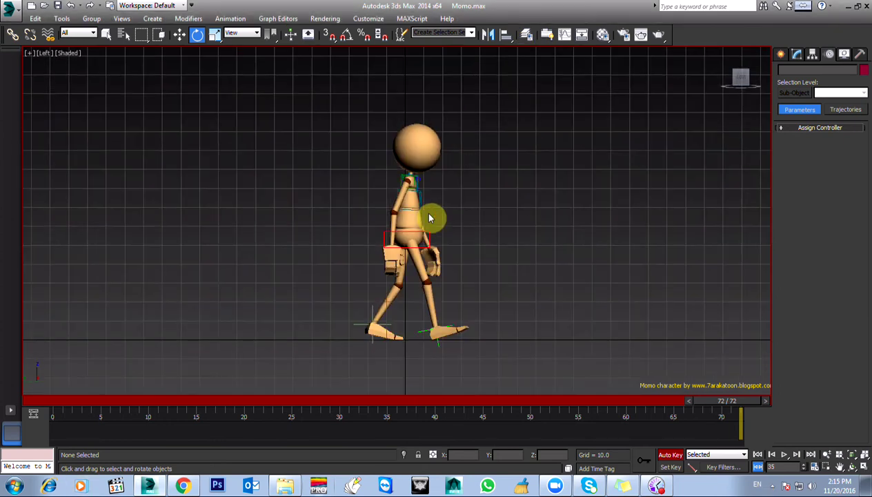
key("p")
middle_click_drag(487, 273, 403, 267, "alt")
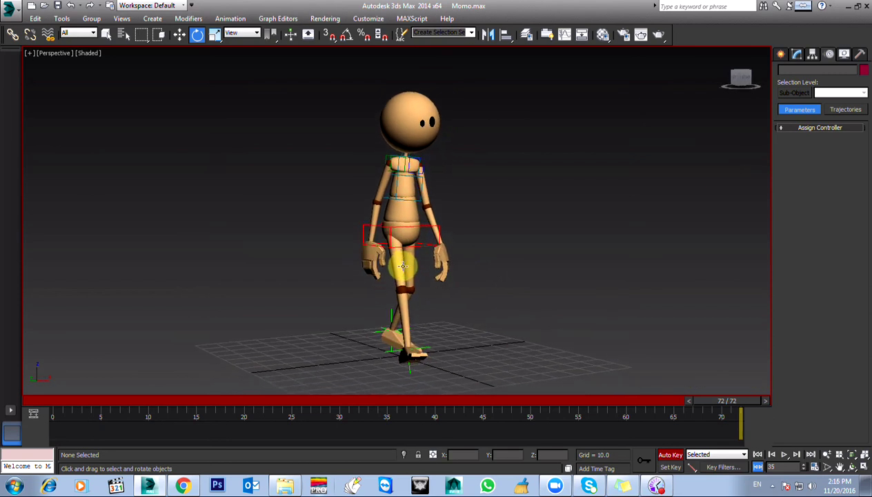
left_click(63, 18)
mouse_move(155, 332)
left_click(210, 332)
left_click(475, 376)
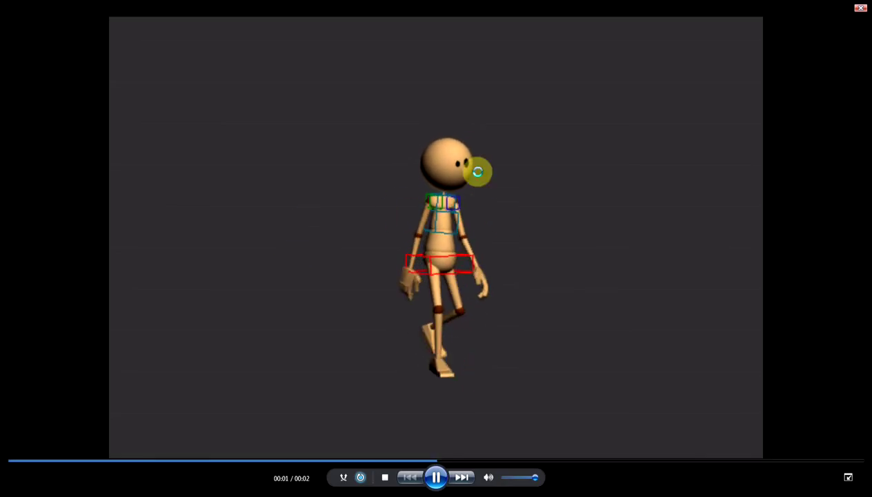
double_click(504, 210)
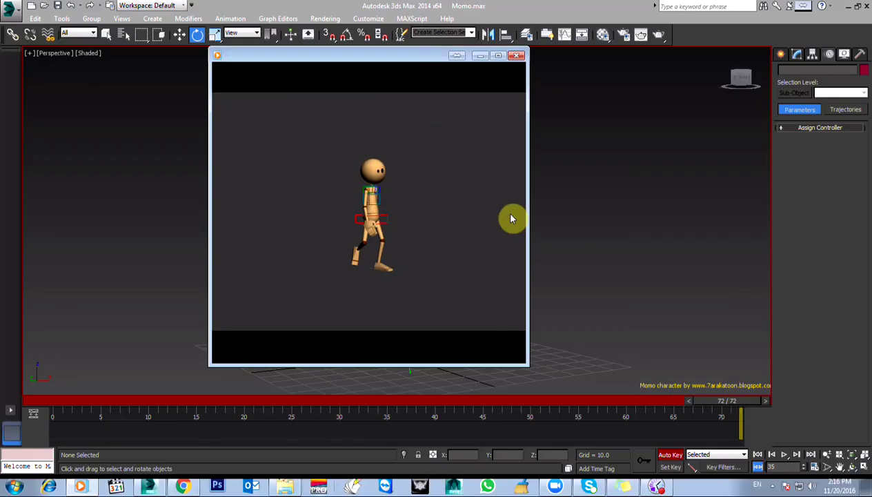
left_click(516, 56)
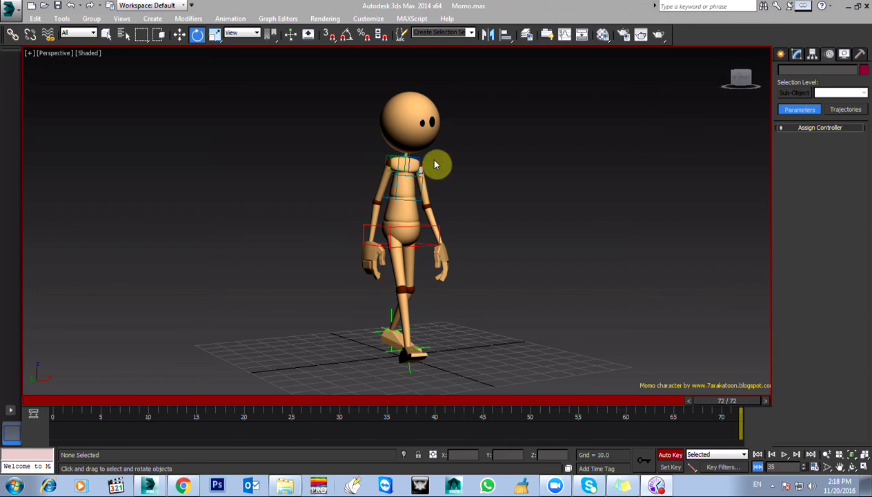
Select the right thigh in the perspective view and look through its biped motion parameters.
key("l")
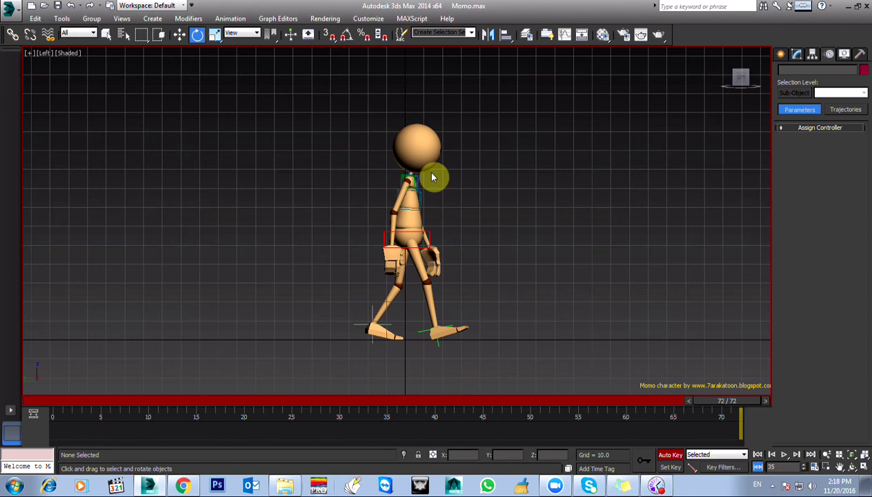
key("p")
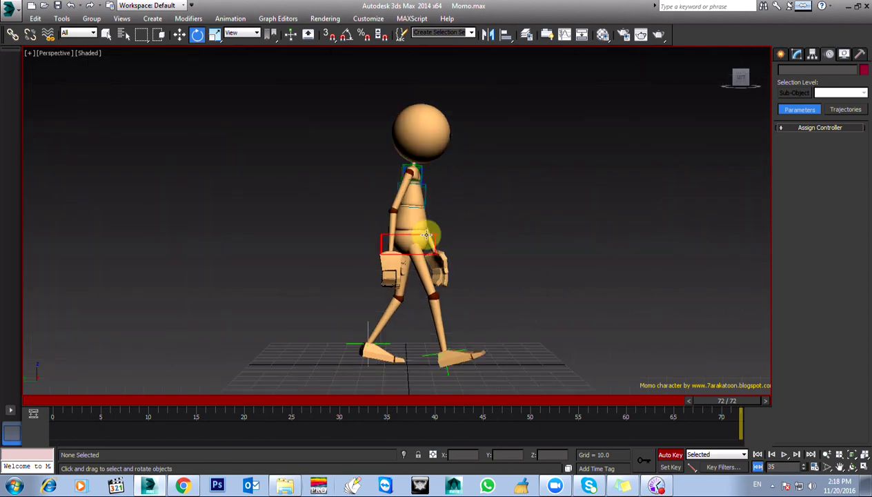
middle_click_drag(448, 298, 399, 289, "alt")
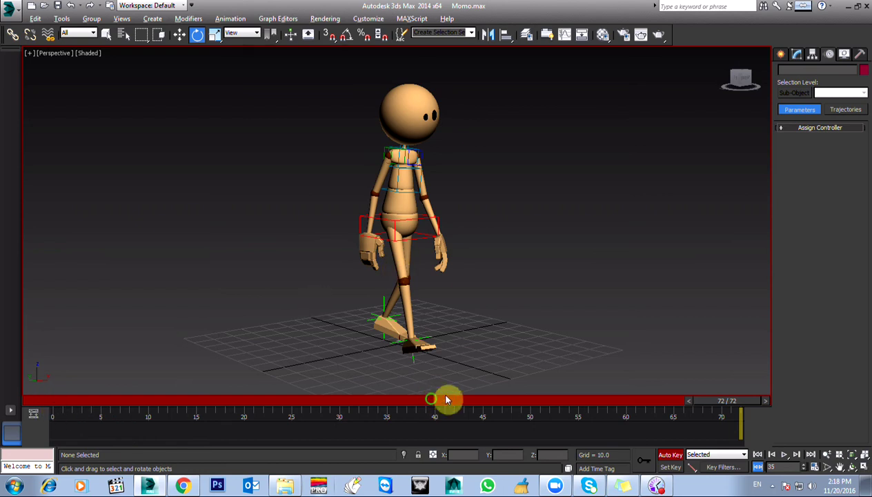
middle_click_drag(444, 399, 495, 390, "alt")
middle_click_drag(483, 319, 362, 318, "alt")
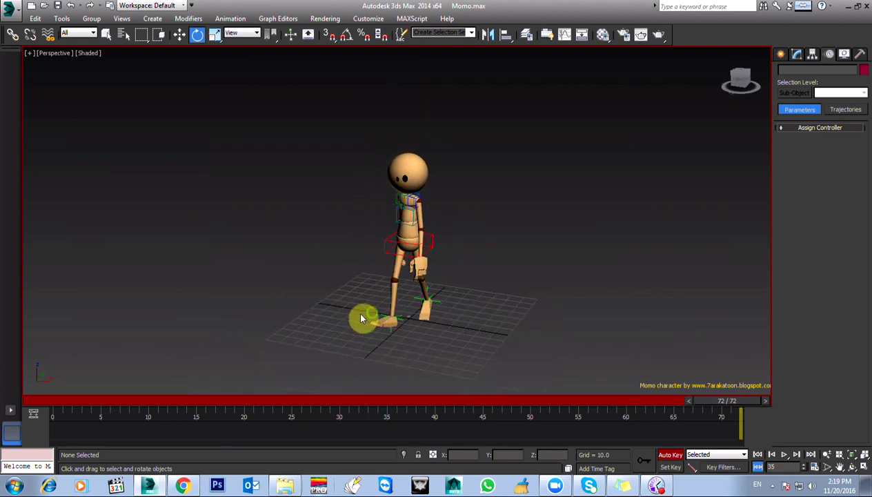
left_click(392, 281)
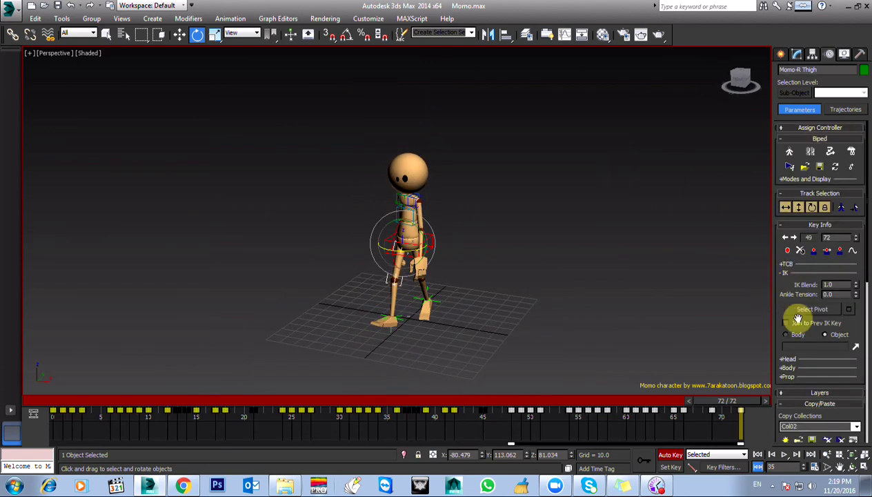
scroll(778, 308, "down", 2)
scroll(765, 380, "up", 2)
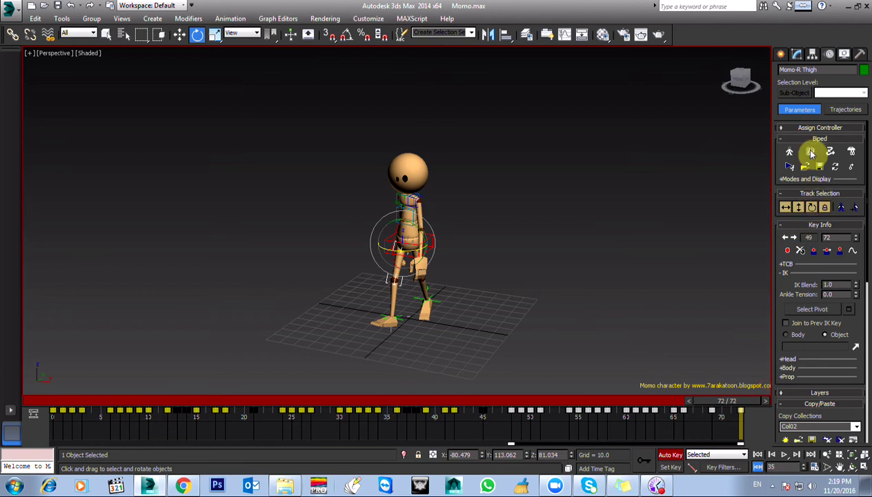
Select the Bip01 Footsteps object on the ground between the feet in wireframe display and examine its footstep settings.
key("F3")
scroll(408, 321, "up", 5)
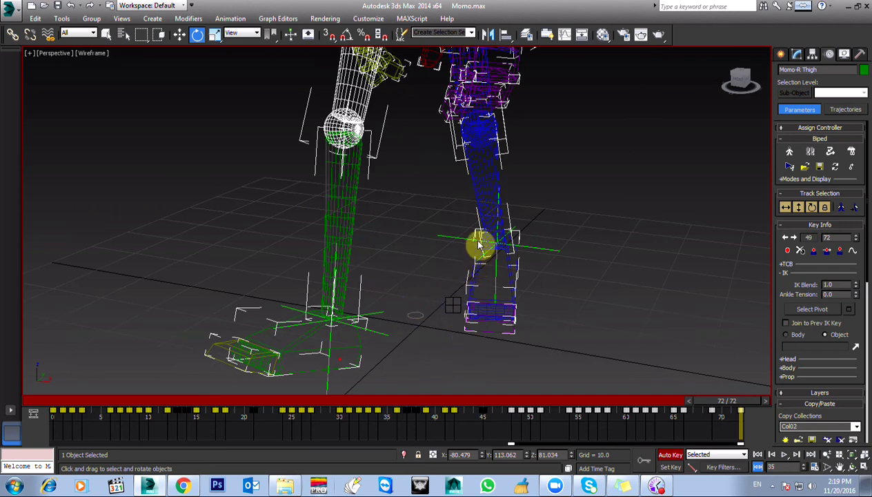
left_click(416, 319)
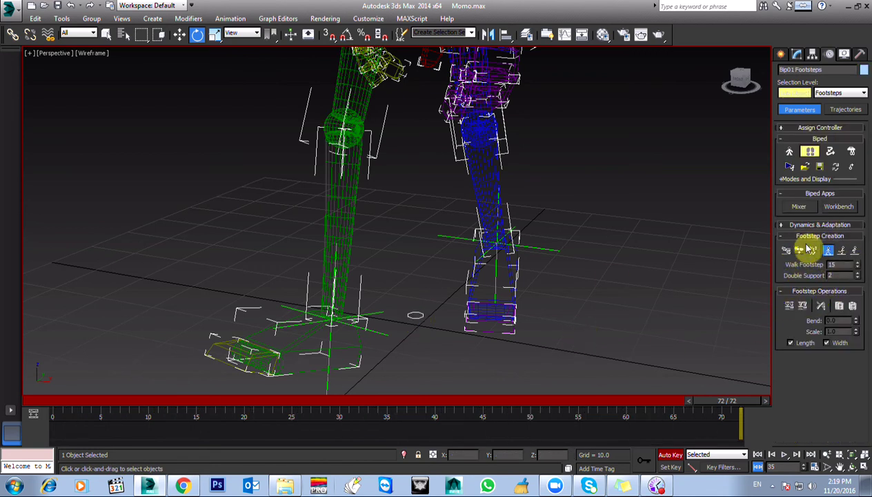
scroll(414, 350, "down", 8)
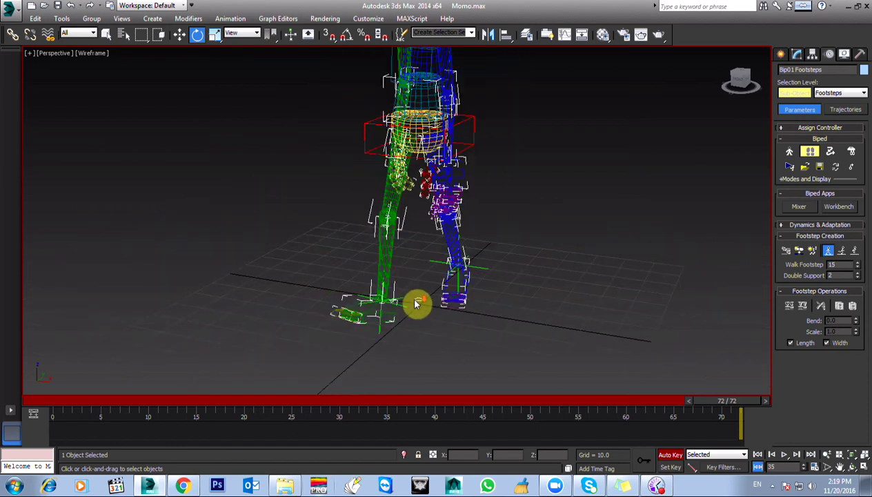
mouse_move(438, 324)
middle_mouse_down("alt")
mouse_move(414, 326)
mouse_move(442, 345)
middle_mouse_up("alt")
key("F3")
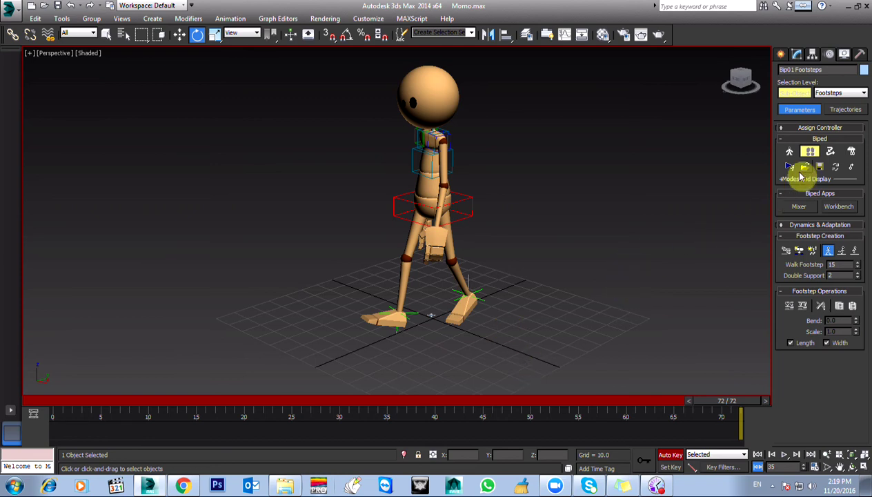
Switch the biped into Figure mode to view its rest pose and return to the animated pose.
left_click(791, 154)
left_click(791, 152)
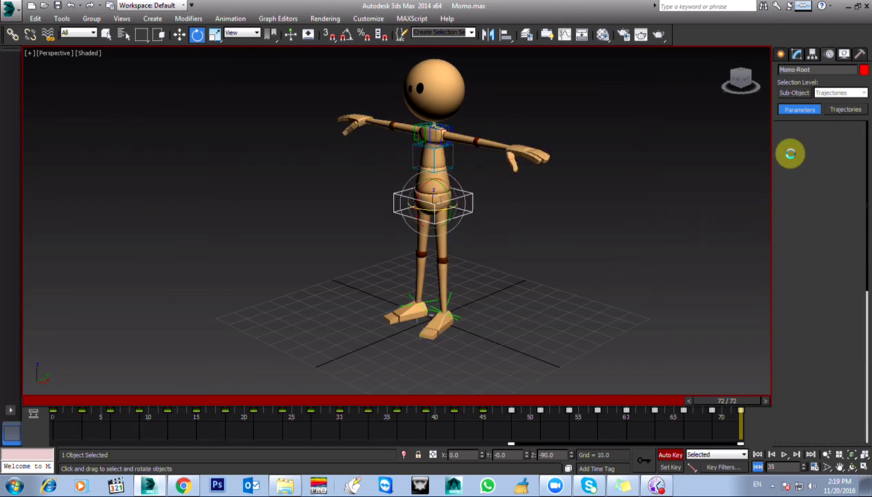
middle_click_drag(455, 275, 479, 307, "alt")
scroll(470, 303, "down", 3)
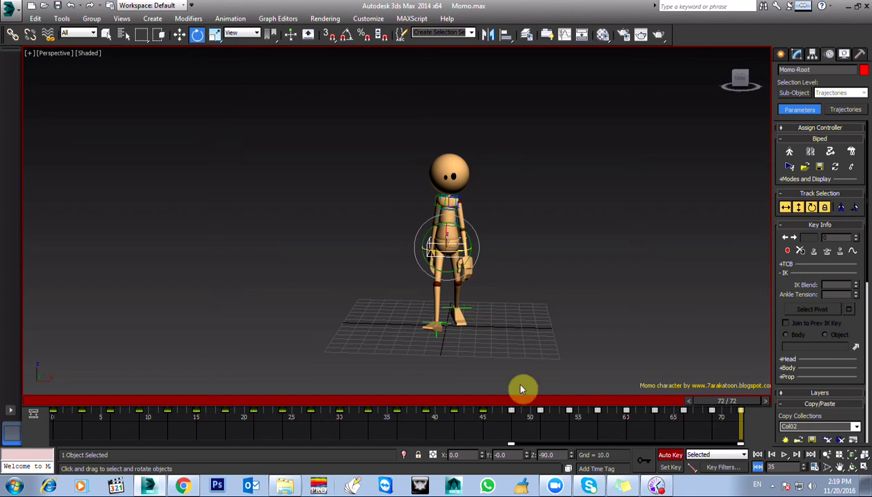
Go to frame 0 and examine the character's opening walk pose from several angles.
left_click_drag(60, 407, 32, 406)
key("e")
middle_click_drag(305, 346, 339, 347)
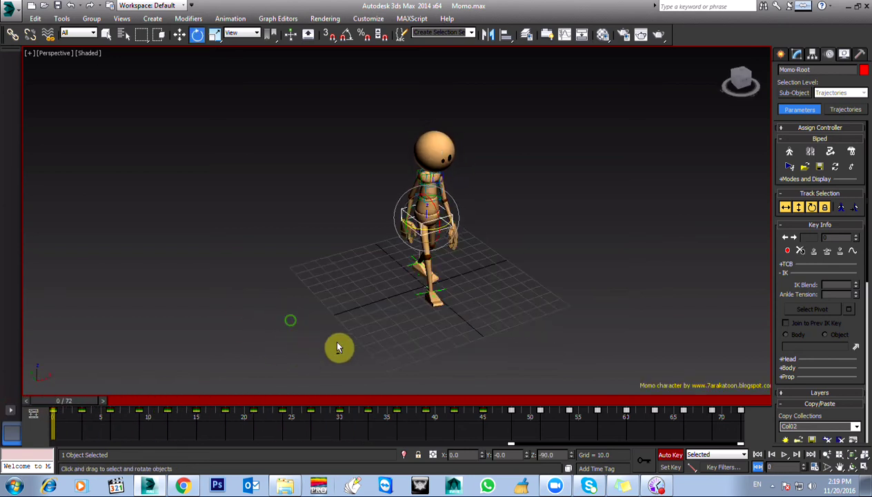
middle_click_drag(539, 314, 307, 332, "alt")
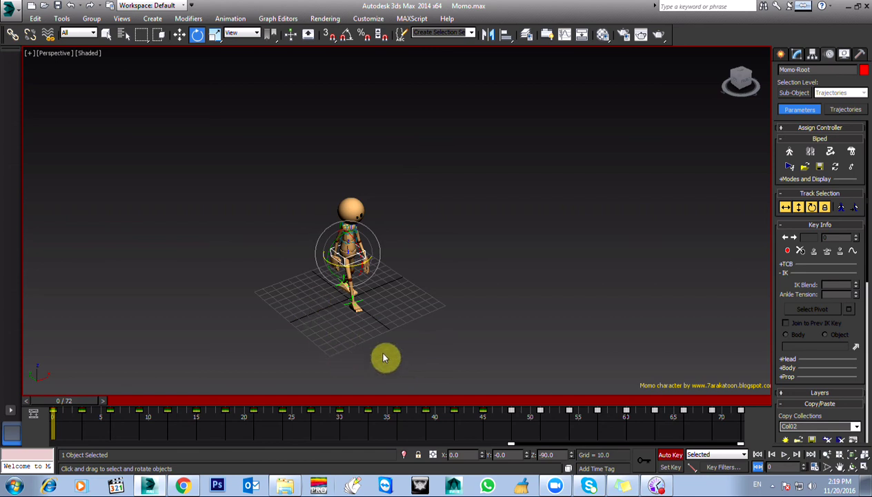
middle_click_drag(386, 368, 414, 353, "alt")
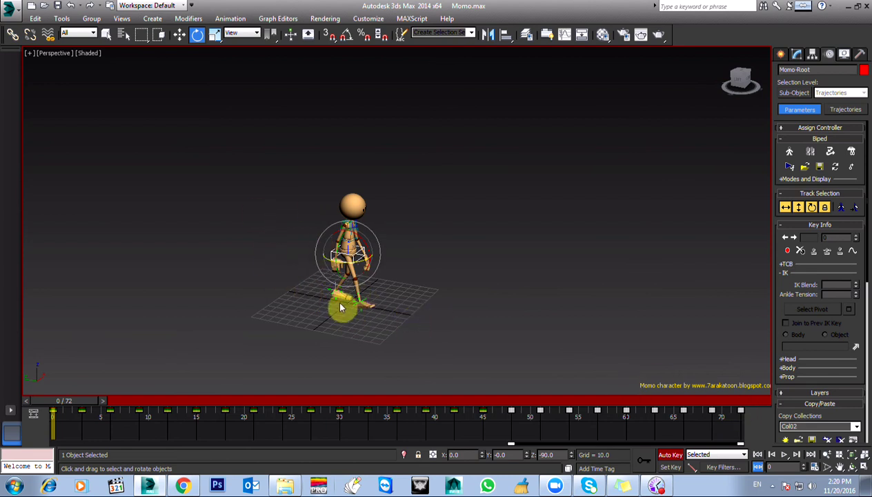
middle_click_drag(331, 281, 284, 283, "alt")
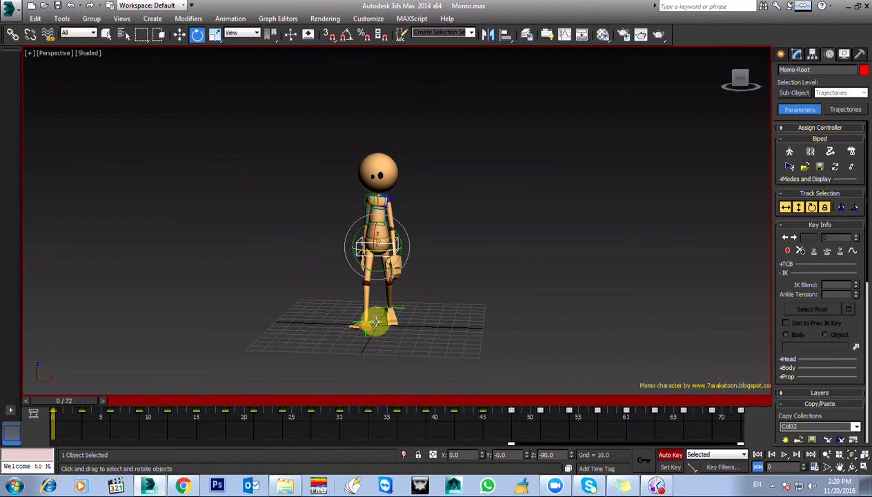
left_click(384, 251)
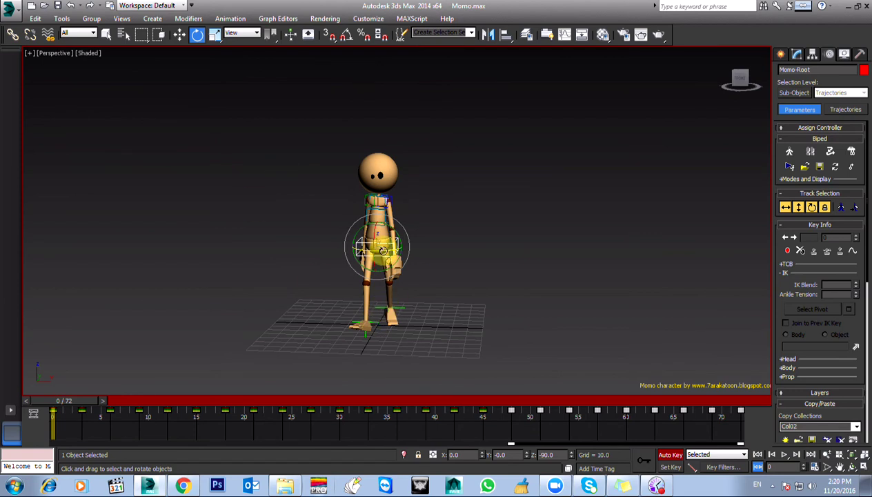
Create a new biped animation layer on top of the Original layer for Momo's rig.
left_click_drag(775, 315, 766, 126)
left_click(786, 272)
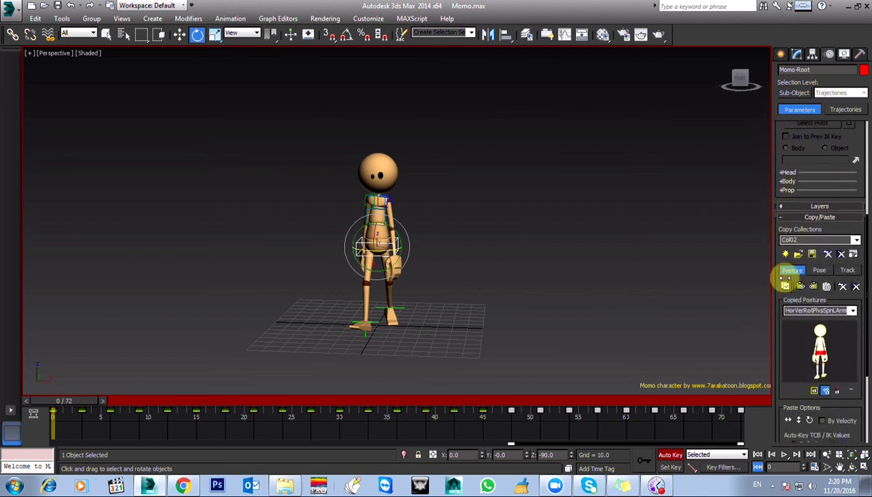
left_click_drag(776, 370, 768, 238)
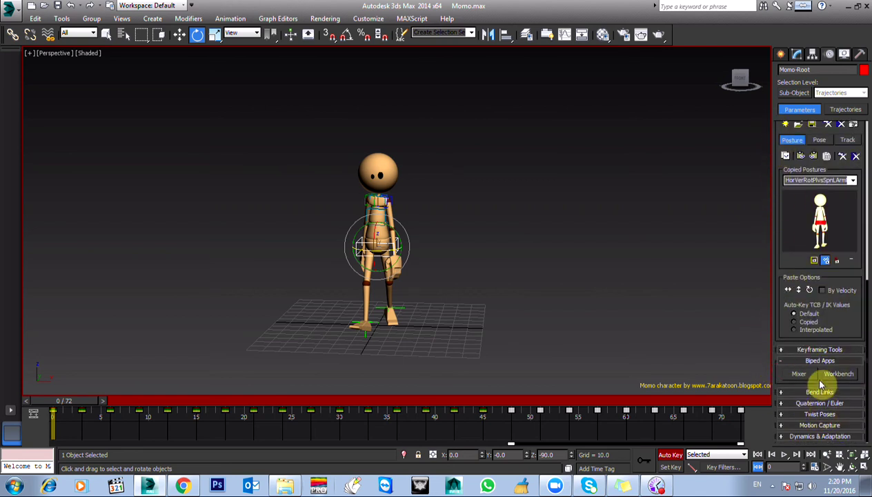
left_click_drag(784, 275, 780, 463)
left_click_drag(779, 234, 781, 290)
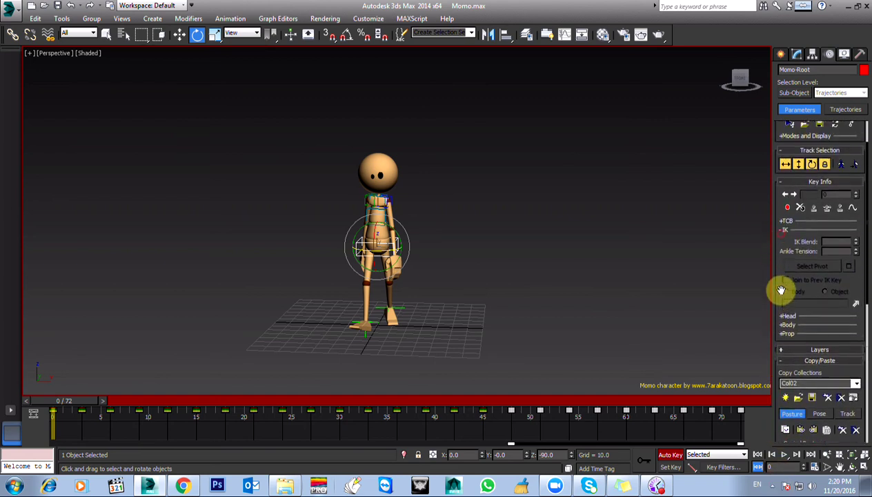
left_click(800, 351)
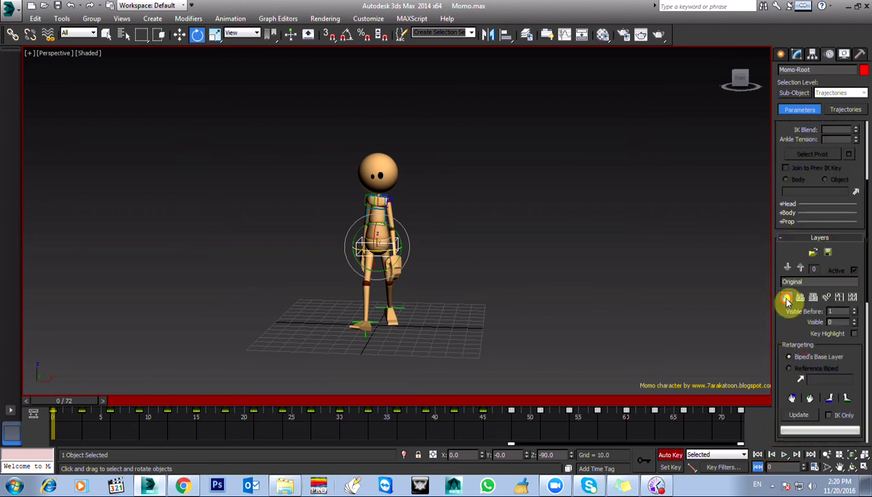
left_click(787, 300)
Move the Momo root backward along the walking direction at frame 0 on Layer 1, well behind the original pose.
middle_click_drag(327, 298, 403, 257, "alt")
key("w")
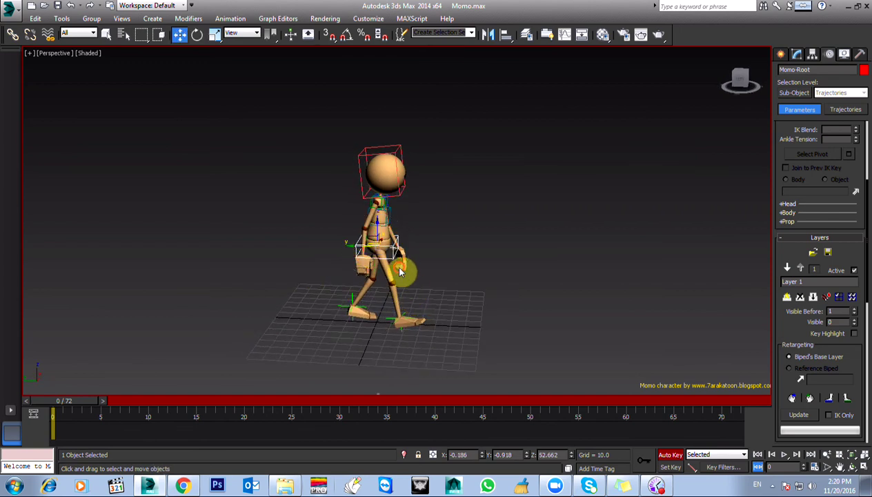
left_click_drag(358, 258, 157, 243)
Check the Original layer at frame 72, return to Layer 1 and move the root forward to about Y -133.4 at frame 72.
left_click(718, 404)
left_click(789, 271)
mouse_move(718, 424)
right_mouse_down("ctrl+alt")
mouse_move(478, 427)
mouse_move(676, 439)
mouse_move(724, 432)
mouse_move(724, 412)
right_mouse_up("ctrl+alt")
left_click_drag(732, 408, 776, 405)
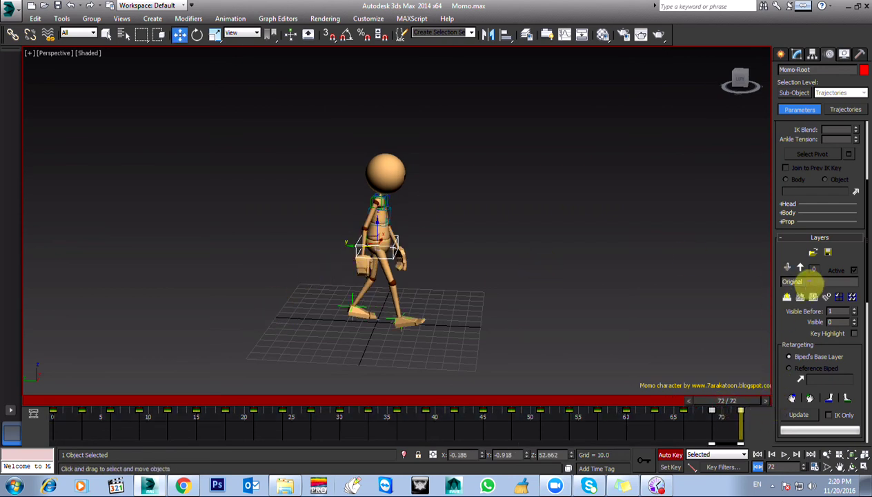
left_click(800, 268)
left_click_drag(157, 237, 561, 284)
left_click_drag(53, 405, 714, 425)
key("w")
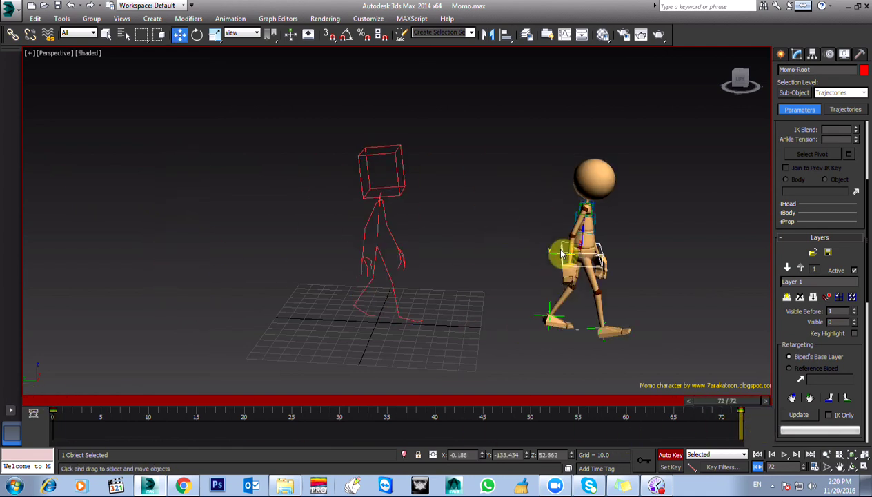
Shorten the forward travel by moving the root back to about Y -55.7 at frame 72.
left_click_drag(559, 256, 488, 256)
left_click_drag(724, 412, 743, 412)
key("w")
left_click(511, 259)
left_click_drag(486, 252, 454, 253)
left_click_drag(721, 408, 753, 415)
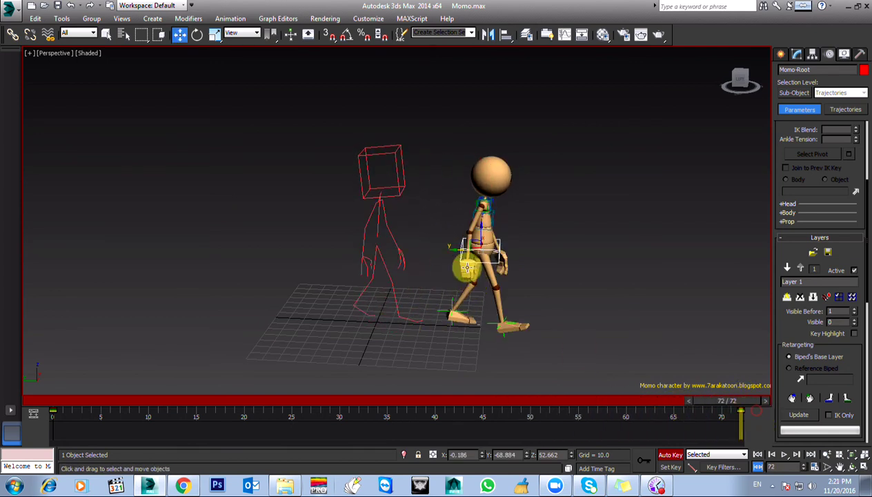
left_click_drag(459, 251, 518, 328)
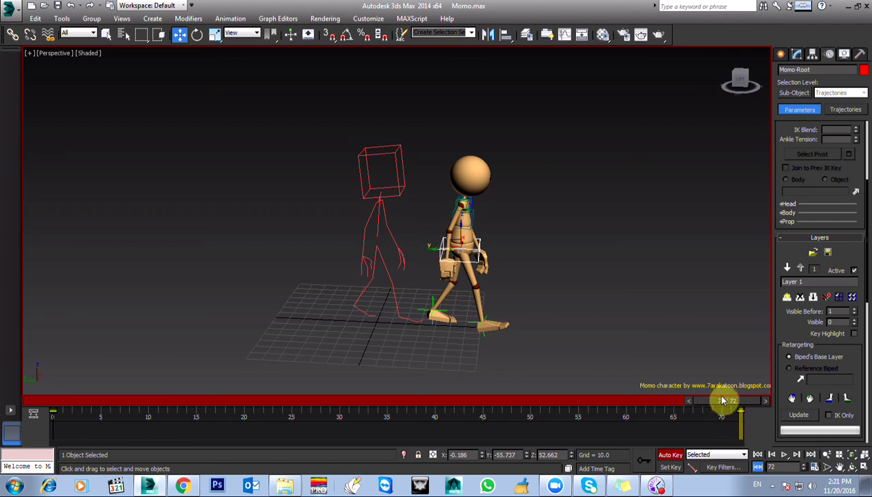
Scrub through the forward walk and adjust the root's starting position at frame 0 to about Y 134.2.
left_click_drag(711, 401, 35, 364)
key("w")
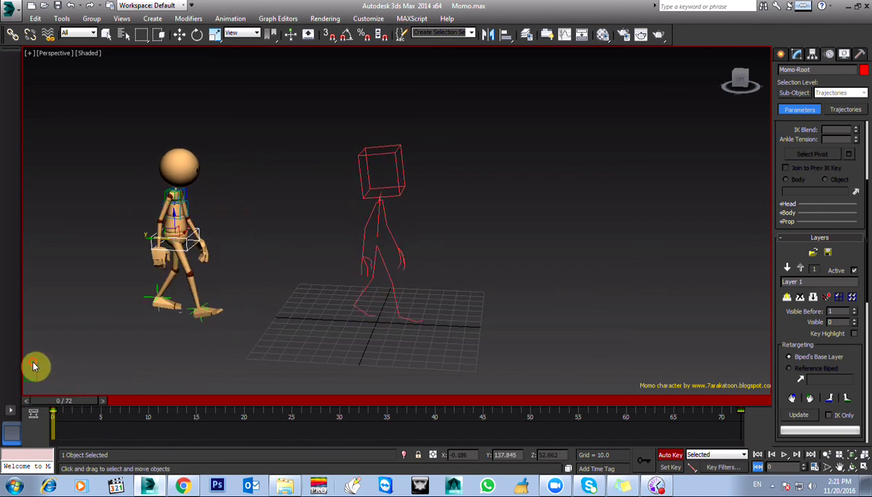
left_click_drag(72, 413, 598, 421)
key("Home")
key("w")
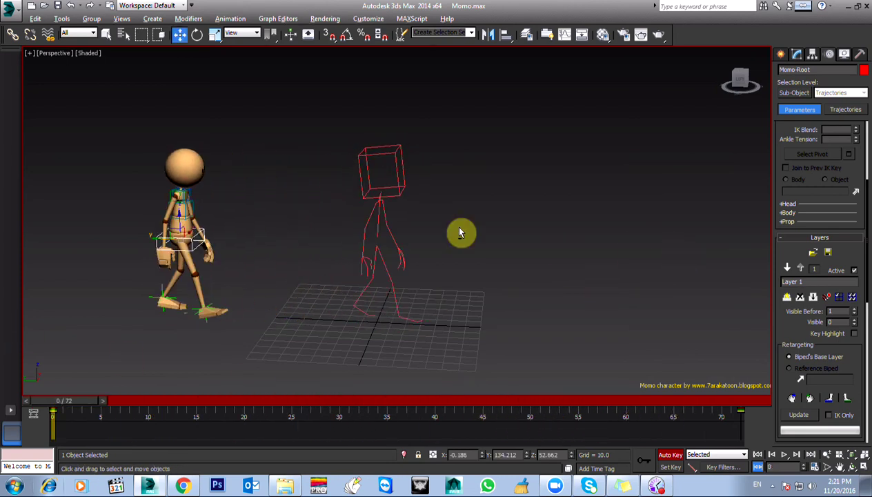
Play the travelling walk to judge its speed and foot sliding, and stop playback.
key("slash")
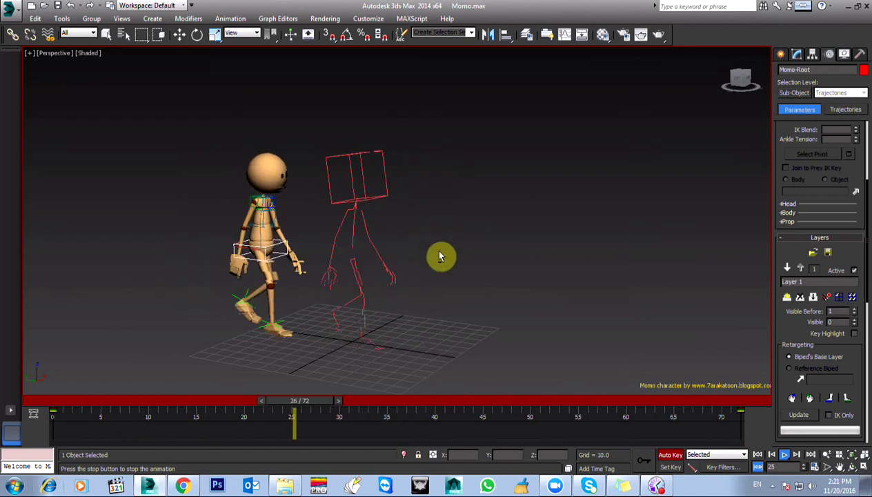
key("slash")
key("w")
Key the root's position at frame 24 and shift the root slightly sideways at frame 35.
left_click_drag(343, 407, 273, 414)
middle_click_drag(312, 292, 240, 303, "alt")
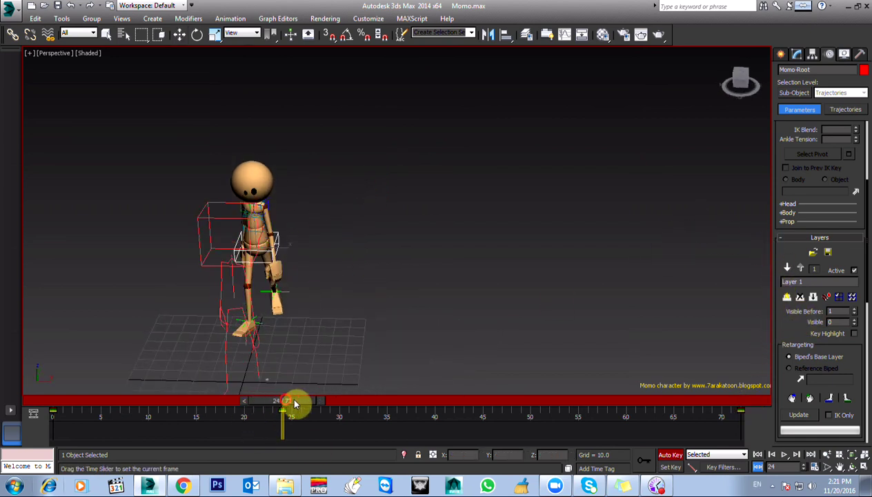
left_click_drag(293, 403, 386, 409)
key("w")
middle_click_drag(359, 359, 325, 315, "alt")
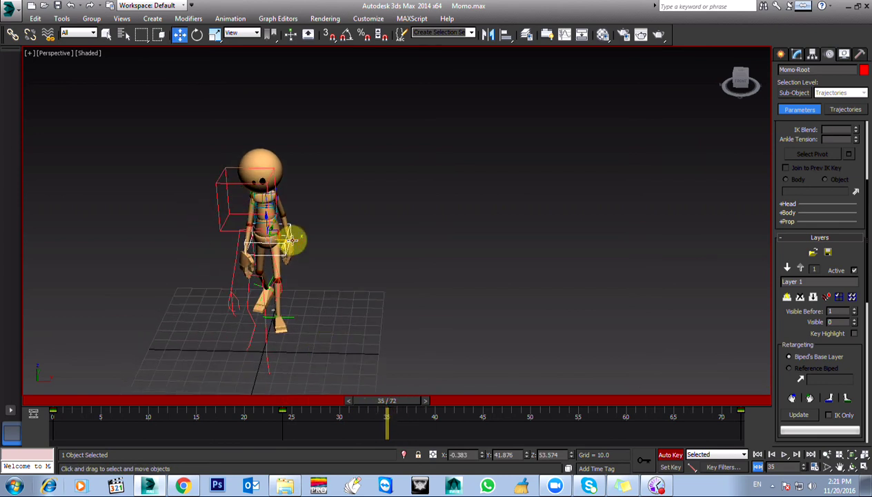
left_click_drag(289, 240, 297, 245)
Shift the root further sideways from the original walking line at frames 45 and 55.
left_click_drag(378, 412, 483, 409)
key("w")
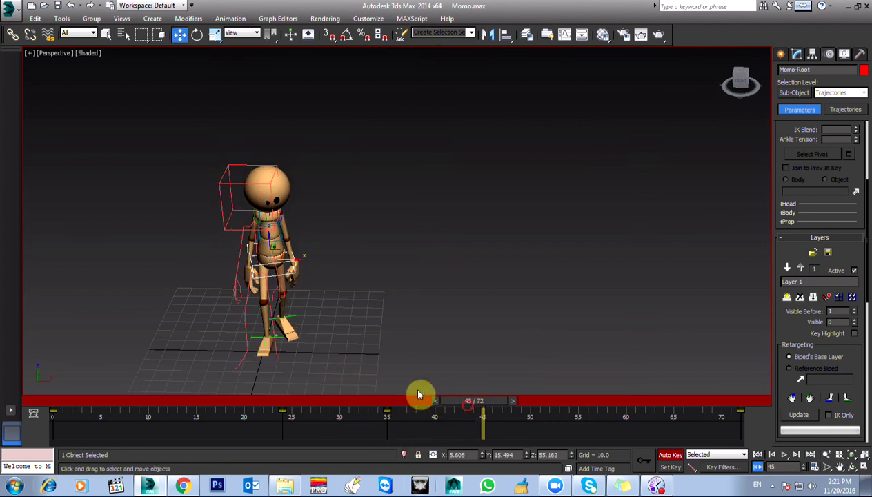
left_click_drag(291, 266, 322, 270)
key("e")
left_click_drag(464, 406, 568, 408)
left_click_drag(292, 299, 269, 306)
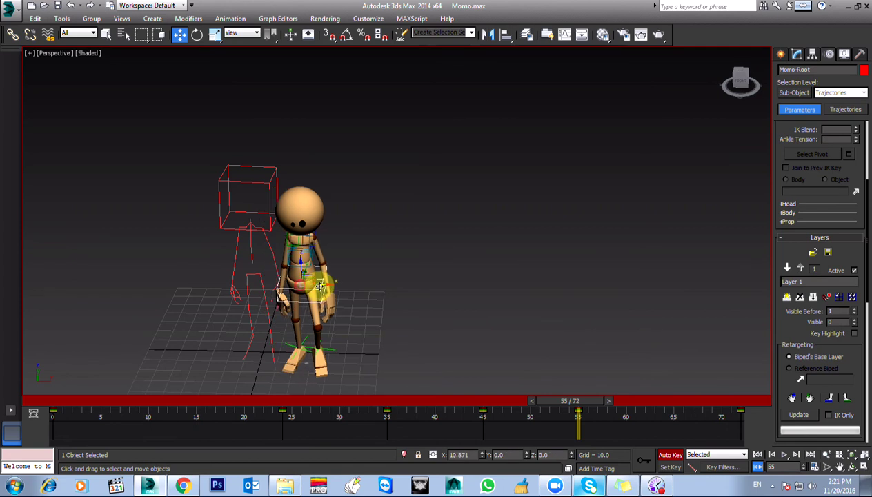
Adjust the root's sideways position at frame 62 to shape the end of the walking path.
left_click_drag(551, 409, 627, 410)
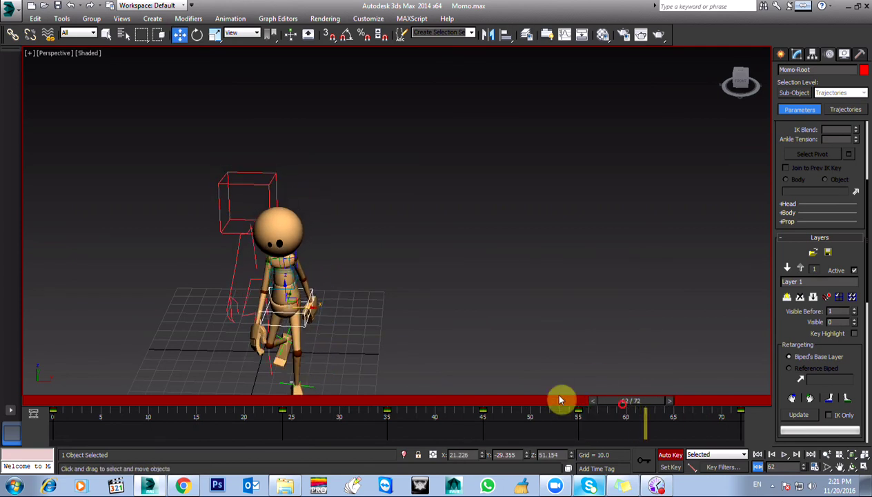
middle_click_drag(561, 399, 361, 376)
key("e")
left_click_drag(364, 312, 350, 298)
Scrub to frame 72, play the adjusted walk from several angles and return to frame 0.
left_click_drag(607, 395, 739, 412)
key("e")
middle_click_drag(360, 286, 414, 326, "alt")
key("/")
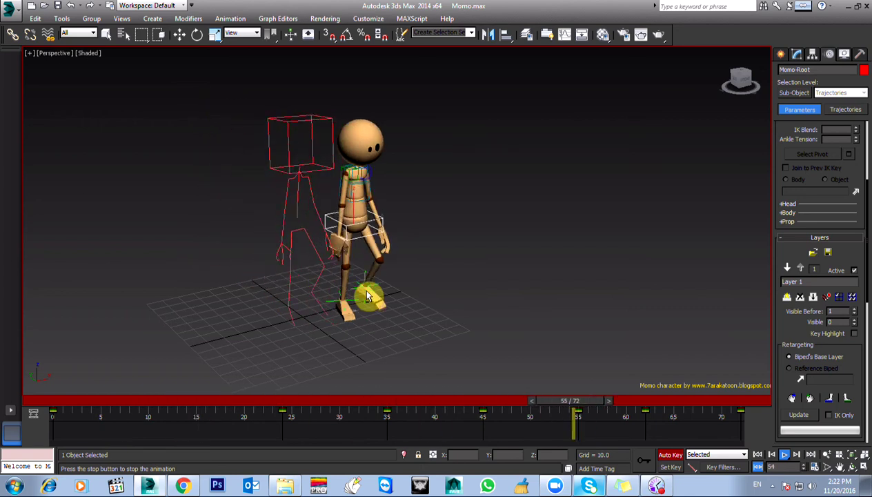
key("Home")
key("e")
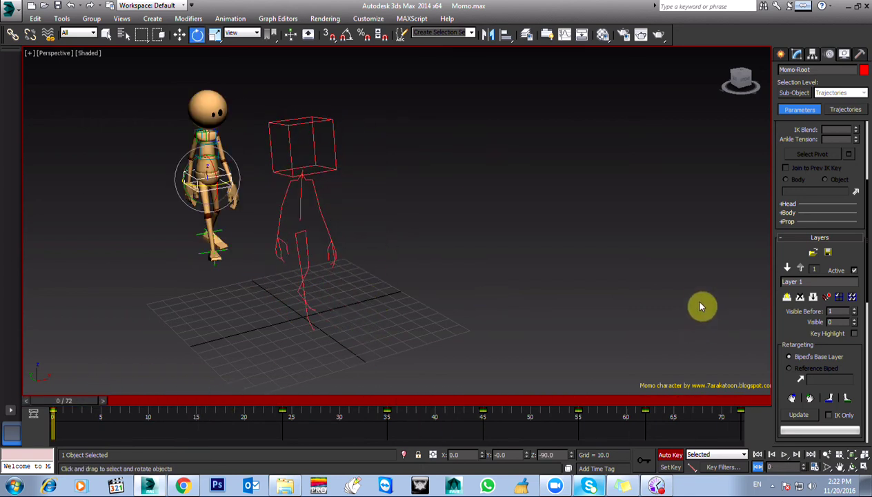
middle_click_drag(417, 301, 416, 318, "alt")
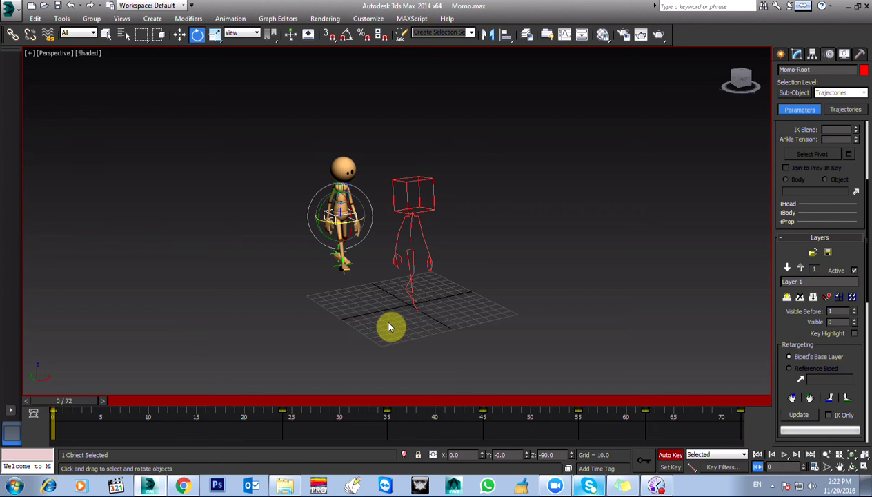
middle_click_drag(369, 300, 397, 303, "alt")
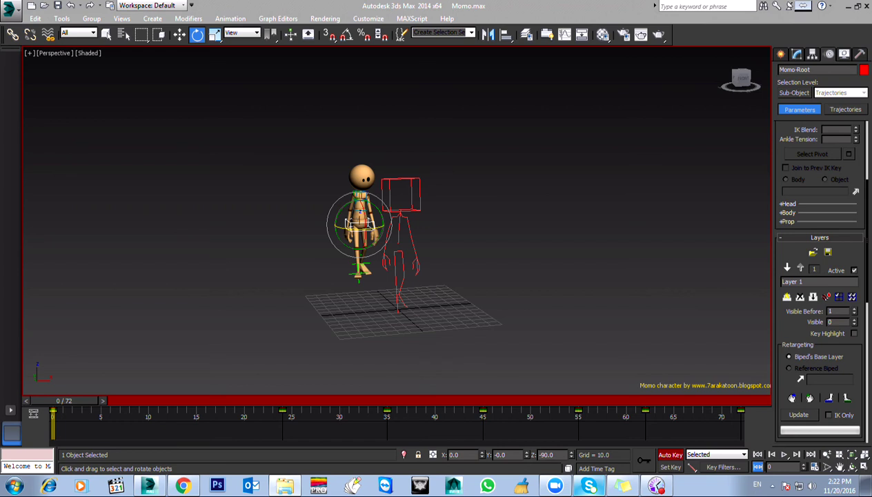
Open the scene file jump-3.max in place of the Momo scene.
left_click_drag(350, 160, 355, 164)
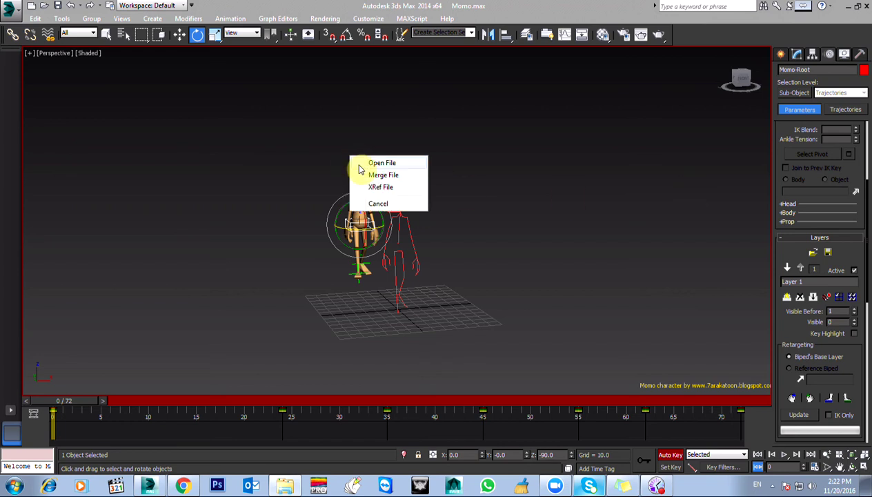
left_click(359, 166)
left_click(423, 257)
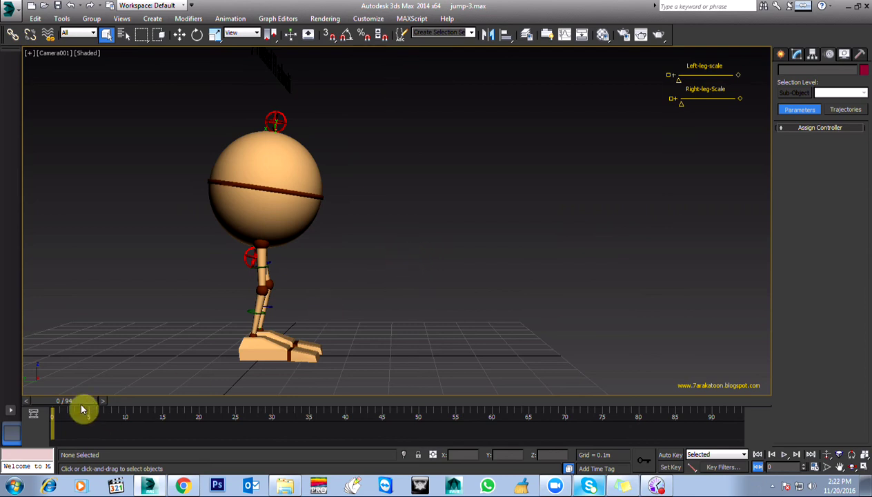
Play the ball character's jump twice from frame 0 through the camera view.
left_click_drag(69, 407, 55, 421)
key("slash")
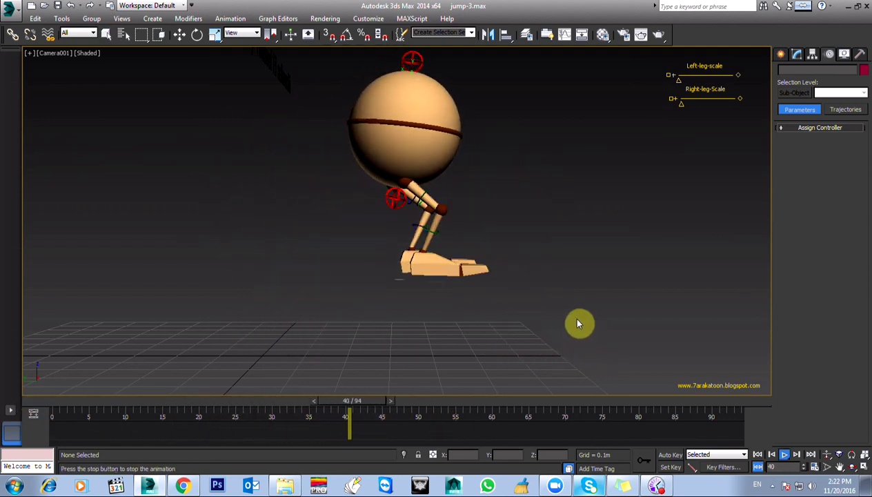
key("slash")
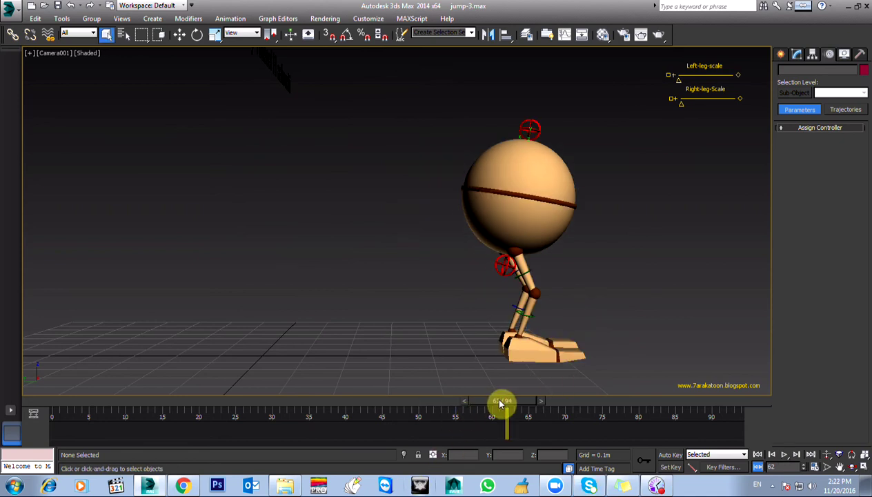
left_click_drag(503, 405, 16, 418)
key("slash")
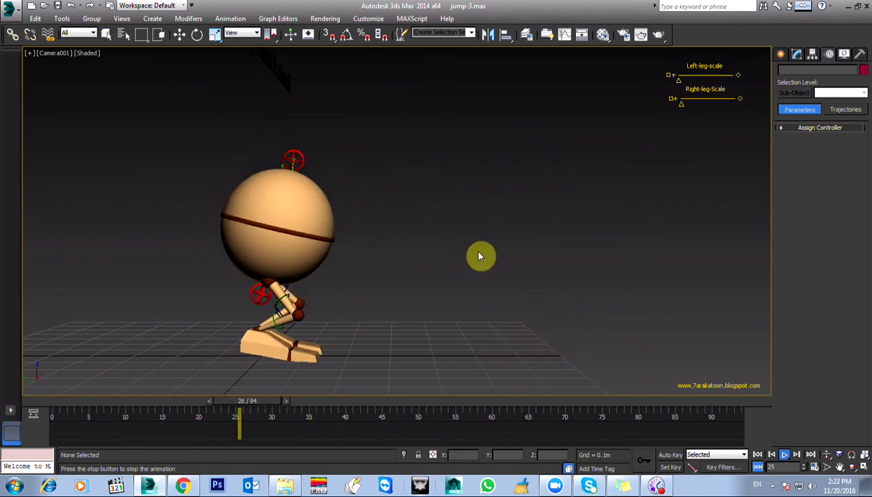
key("slash")
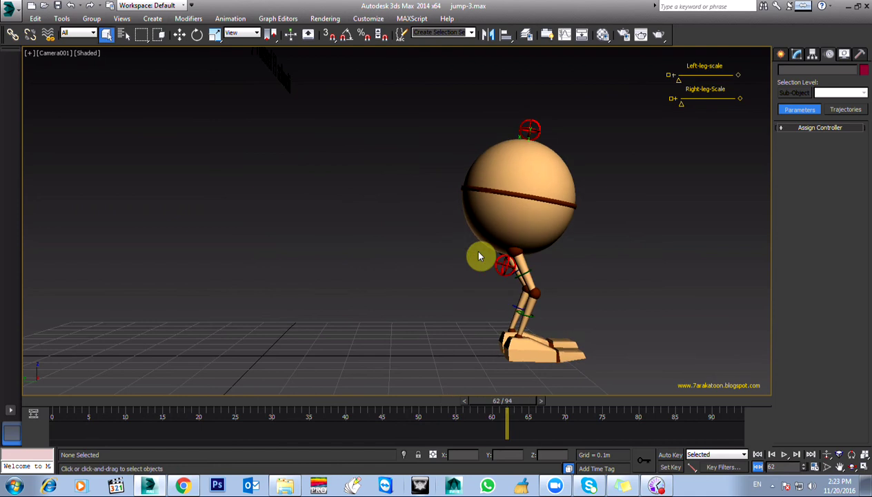
Turn on Auto Key and replay the jump from frame 0.
left_click(671, 456)
left_click_drag(507, 407, 24, 414)
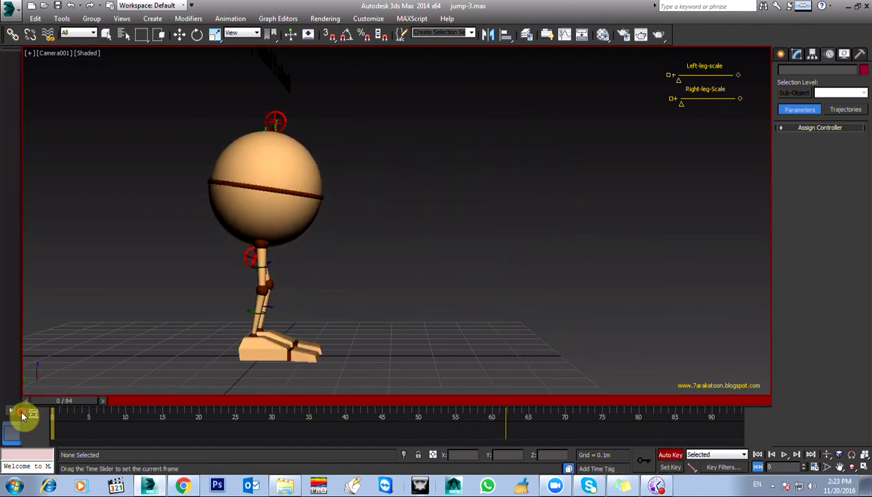
key("slash")
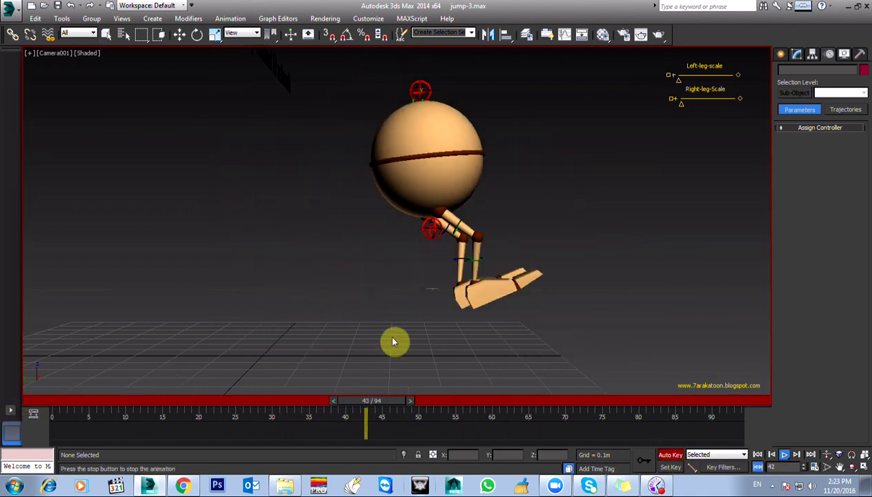
key("slash")
Select both feet at frame 26 and rotate them 24 degrees about X at frame 32.
left_click_drag(504, 407, 254, 402)
left_click(261, 340)
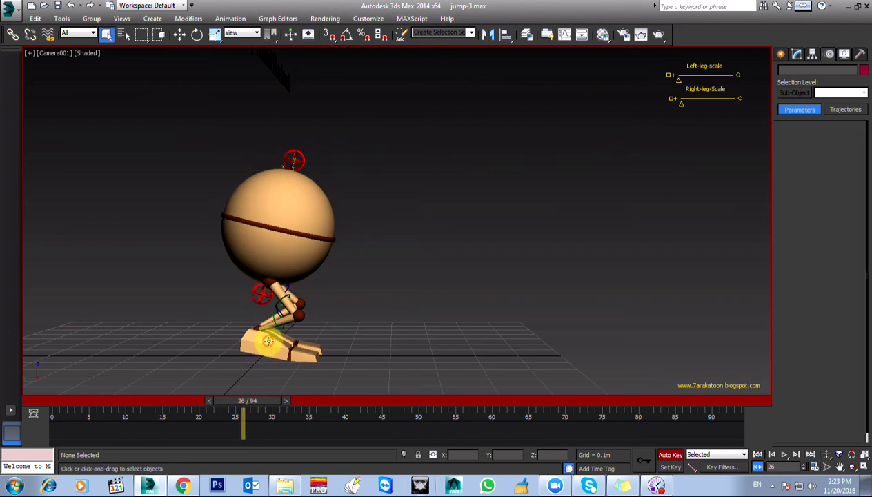
left_click(286, 337, "ctrl")
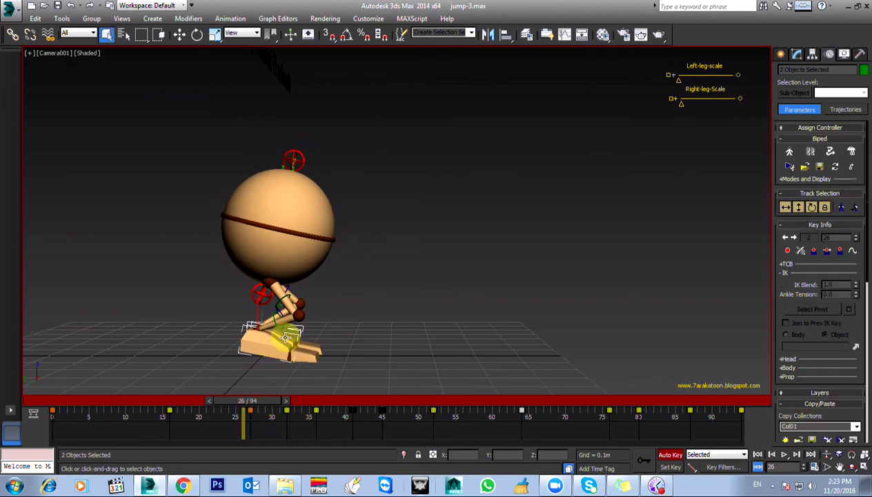
left_click(336, 332)
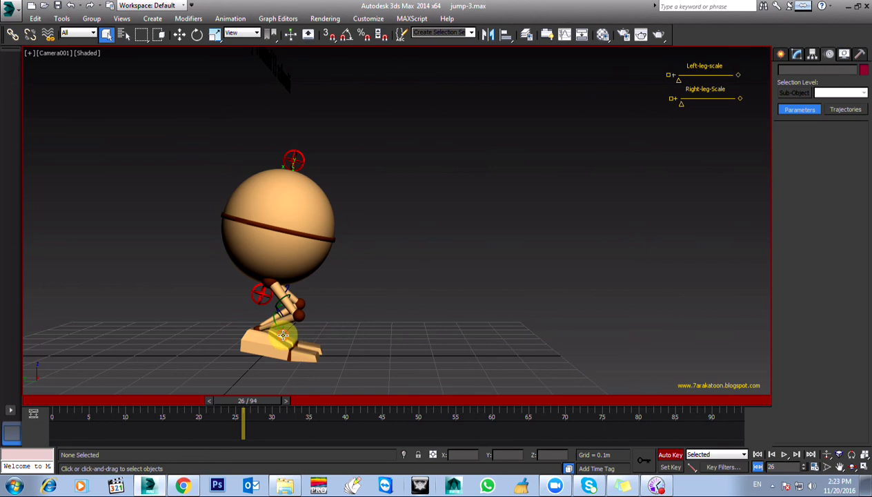
left_click_drag(282, 336, 323, 358)
left_click_drag(254, 414, 274, 413)
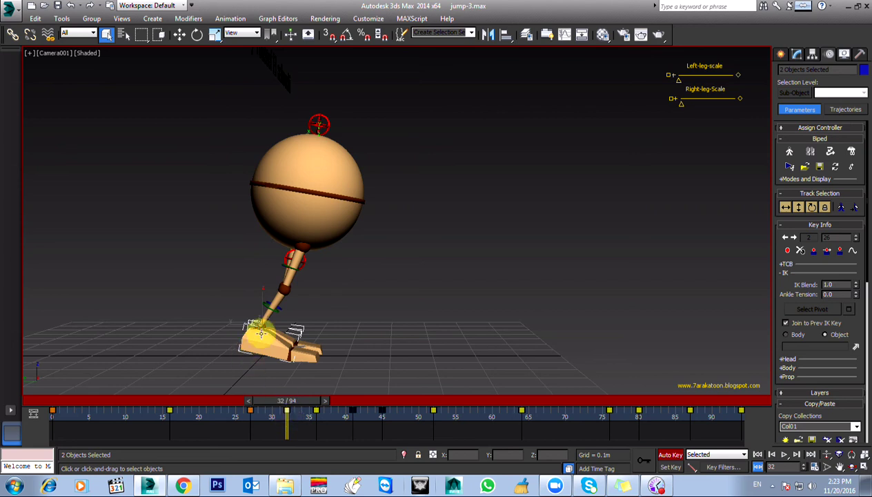
key("e")
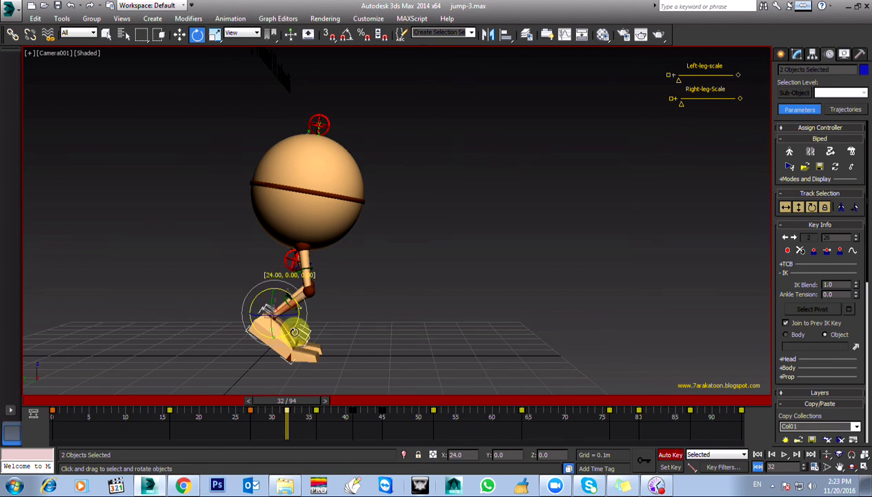
Select the biped's centre of mass at frame 10 and move the body slightly upward.
left_click_drag(287, 401, 152, 421)
key("e")
left_click(255, 229)
key("w")
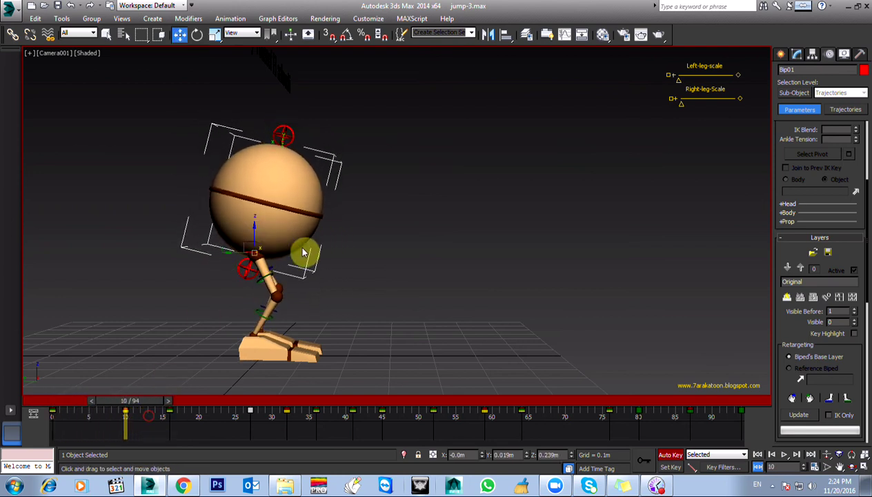
left_click_drag(246, 241, 249, 236)
Rotate the pelvis about -6.39 degrees around its local Z axis at frame 0.
left_click_drag(124, 415, 46, 422)
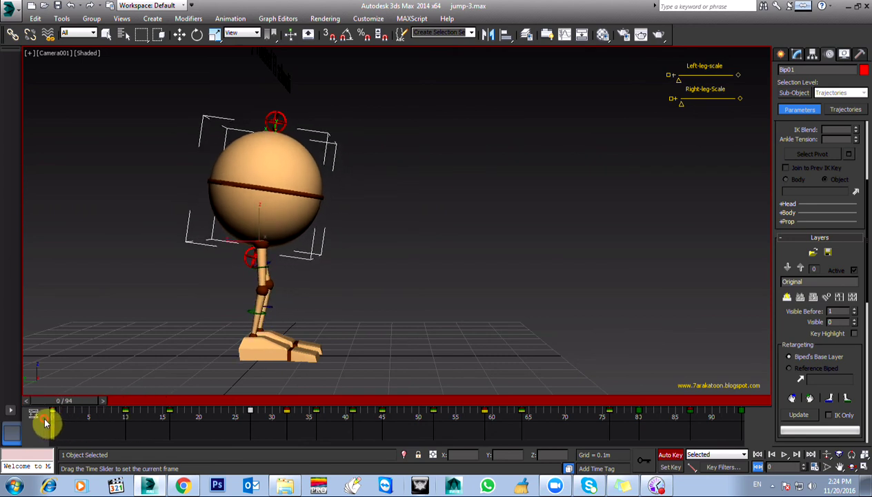
key("e")
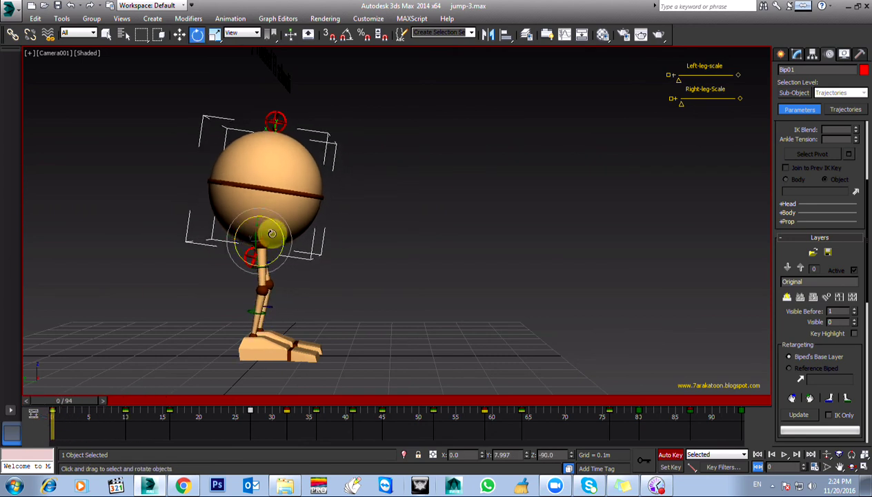
left_click(246, 269)
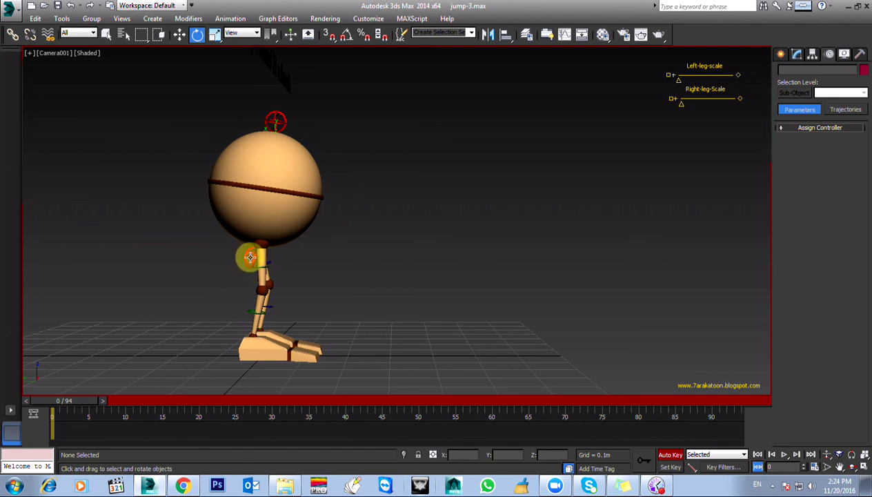
left_click(250, 257)
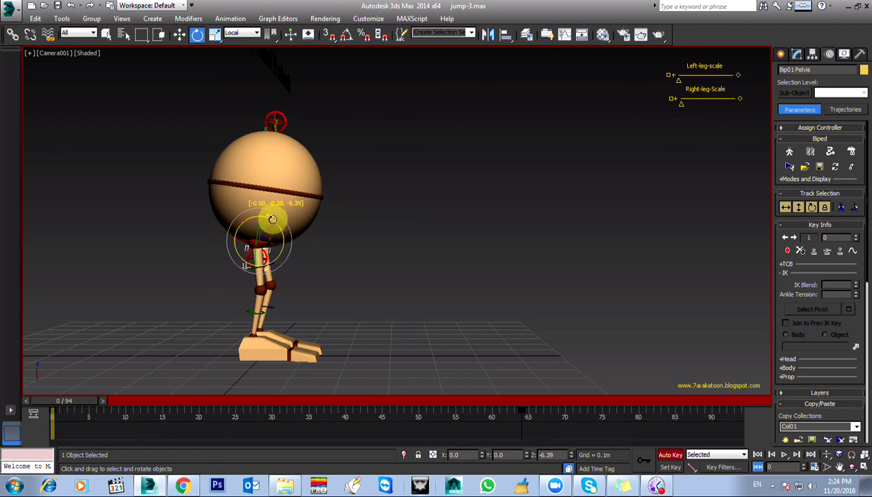
Select the whole character around frame 36 and scrub through the take-off, ending back at frame 26.
left_click_drag(56, 407, 316, 414)
key("e")
left_click_drag(252, 111, 391, 335)
left_click_drag(311, 415, 330, 405)
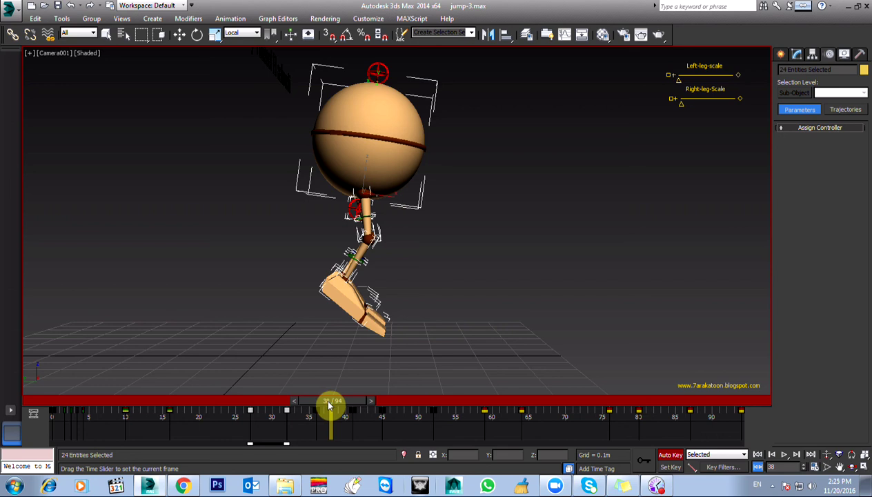
mouse_move(333, 406)
left_mouse_down()
mouse_move(377, 408)
mouse_move(305, 408)
mouse_move(403, 413)
mouse_move(313, 415)
mouse_move(344, 416)
left_mouse_up()
left_click_drag(269, 417, 244, 415)
key("e")
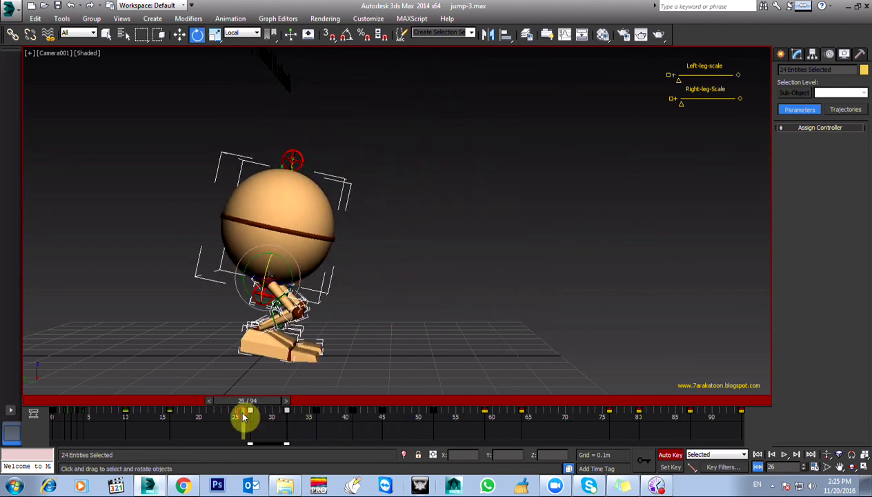
Play the take-off from frame 26 and examine the pose at frame 32.
key("/")
key("/")
left_click(273, 409)
key("/")
left_click_drag(273, 409, 304, 409)
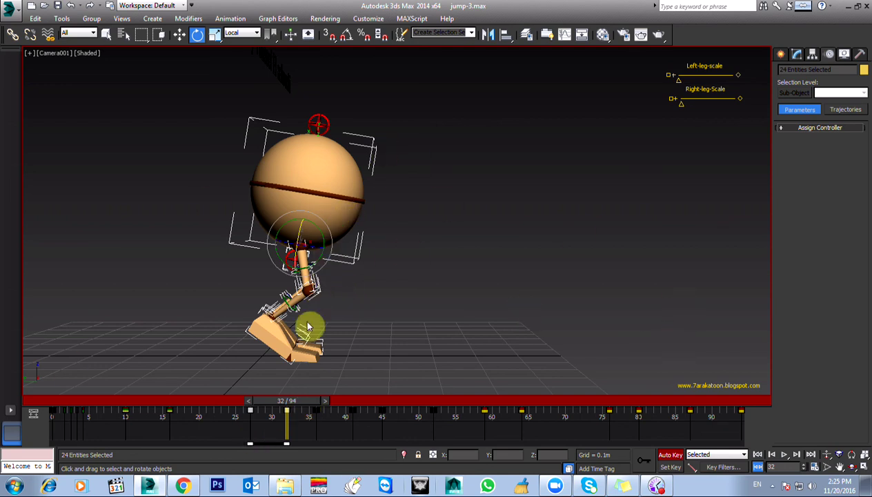
Move the body at frame 59 forward about 0.068 m and down about 0.015 m.
left_click_drag(283, 406, 485, 426)
key("e")
key("e")
key("q")
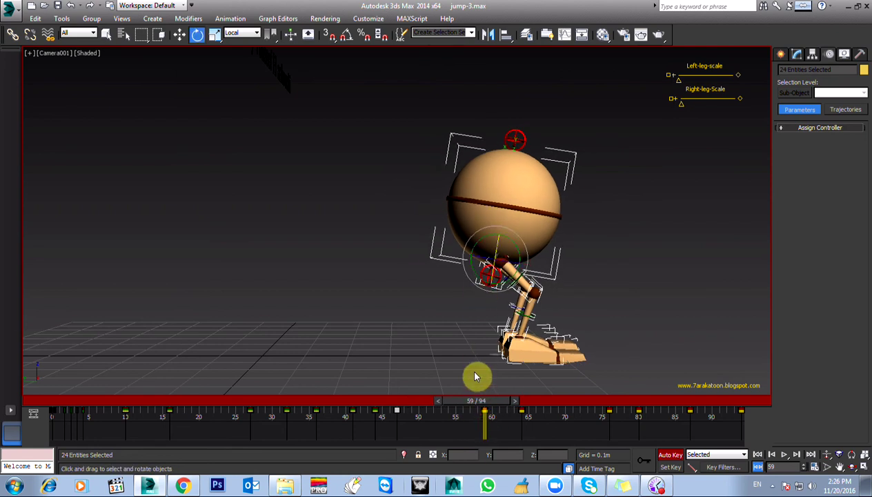
left_click_drag(486, 247, 517, 255)
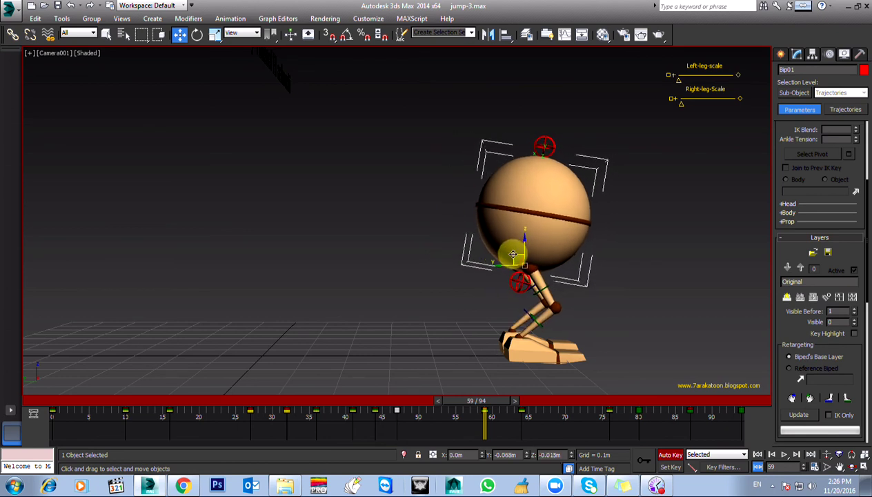
Scrub back and forth through the landing around frames 47 to 59 to examine the body motion.
left_click_drag(471, 409, 508, 409)
left_click_drag(593, 404, 401, 401)
left_click_drag(530, 400, 488, 393)
mouse_move(393, 393)
left_mouse_down()
mouse_move(429, 395)
mouse_move(332, 405)
mouse_move(389, 403)
left_mouse_up()
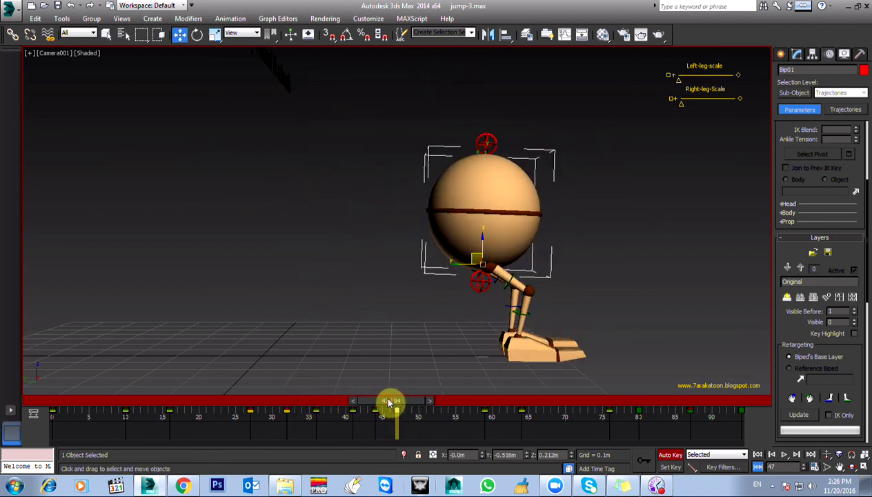
mouse_move(390, 403)
left_mouse_down()
mouse_move(327, 399)
mouse_move(396, 400)
left_mouse_up()
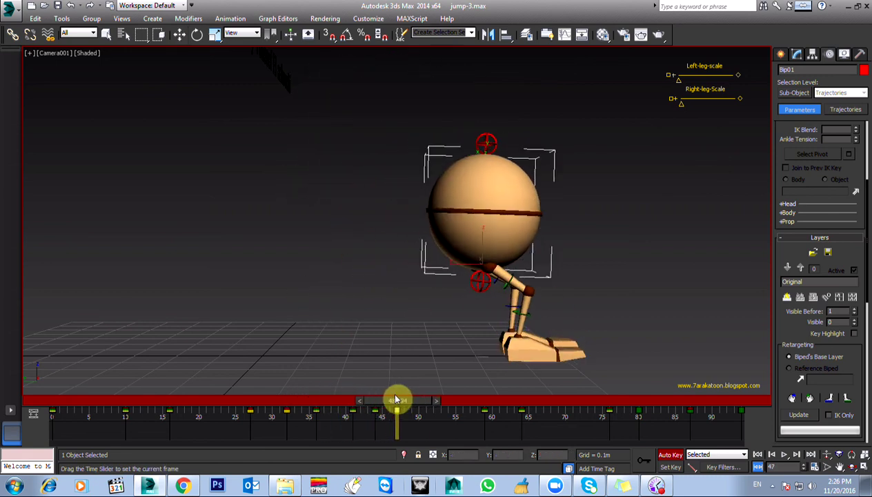
left_click_drag(502, 401, 442, 396)
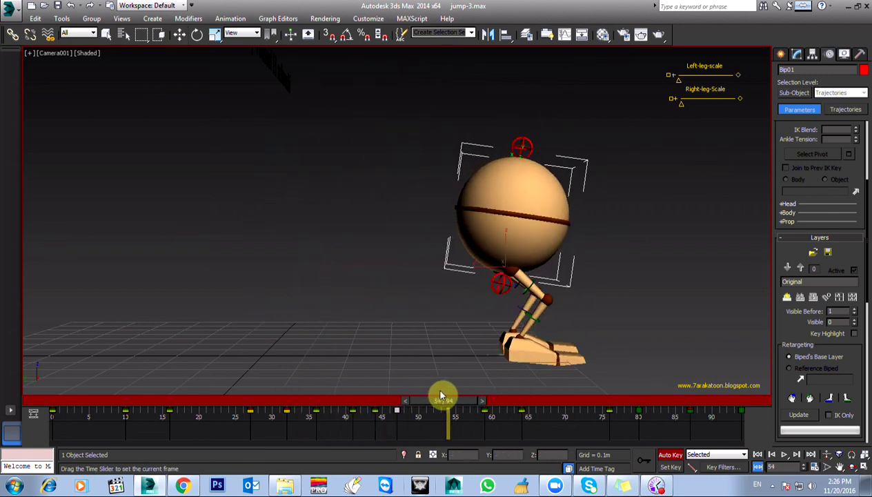
left_click_drag(385, 397, 411, 414)
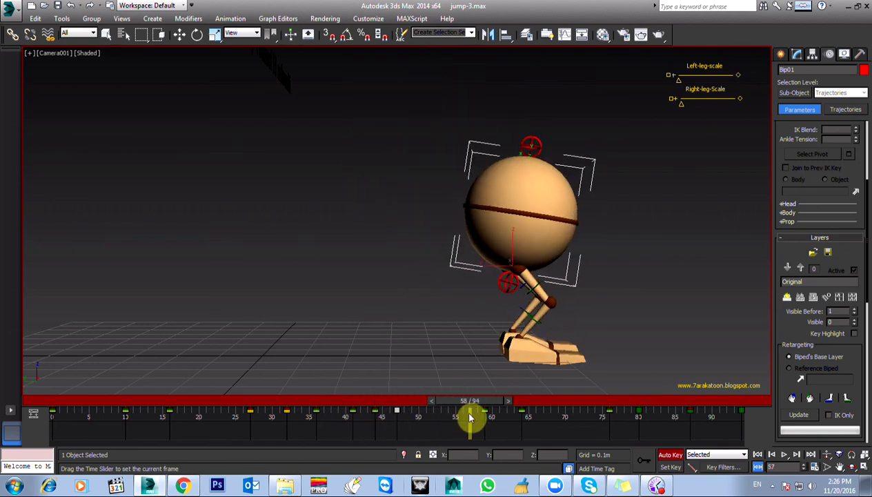
left_click_drag(522, 419, 276, 425)
Play the jump and check the body's motion through the landing.
key("/")
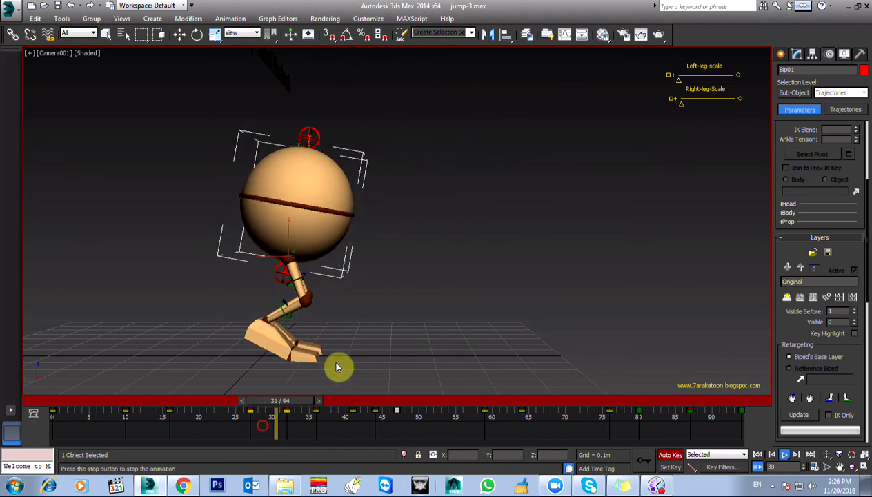
key("/")
key("w")
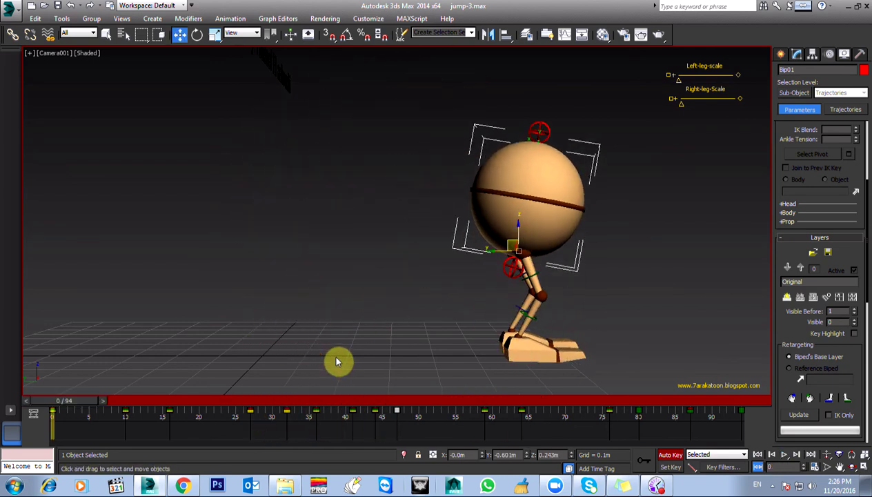
key("/")
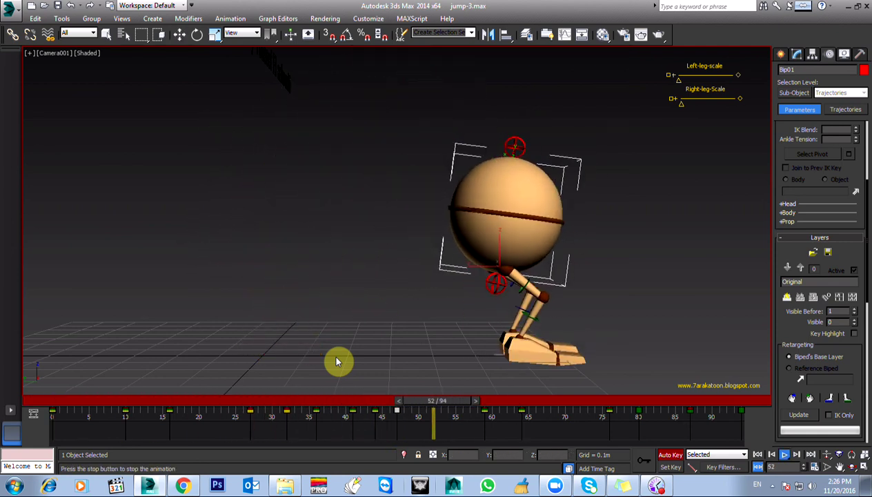
key("Home")
Tilt the body backward at frame 47 and move it to about Y -0.571 m, Z 0.196 m.
key("w")
left_click_drag(369, 402, 412, 407)
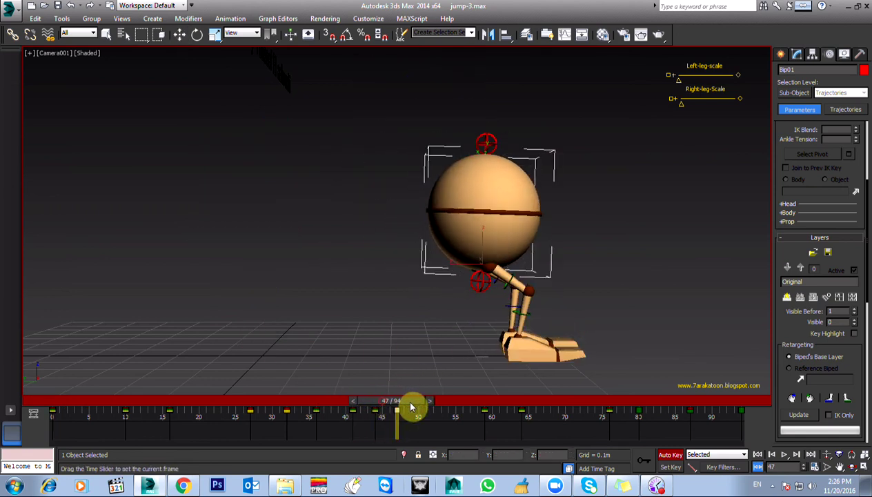
left_click_drag(469, 244, 492, 254)
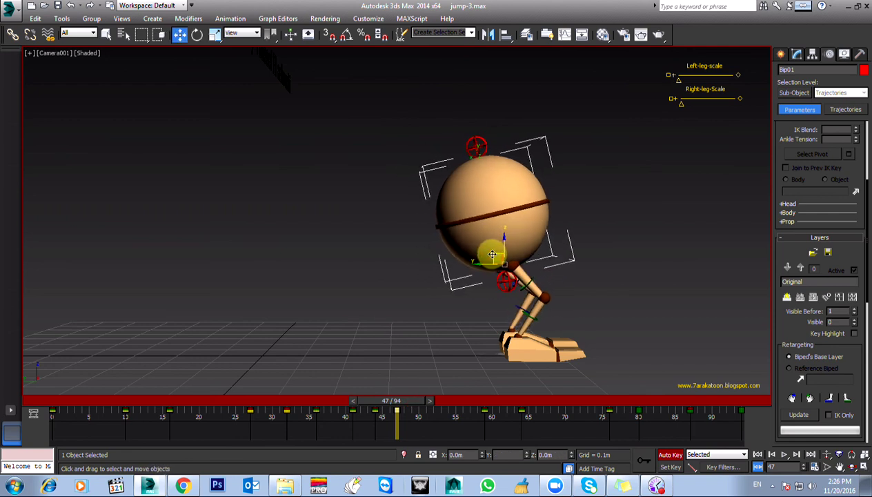
key("ctrl+z")
key("ctrl+y")
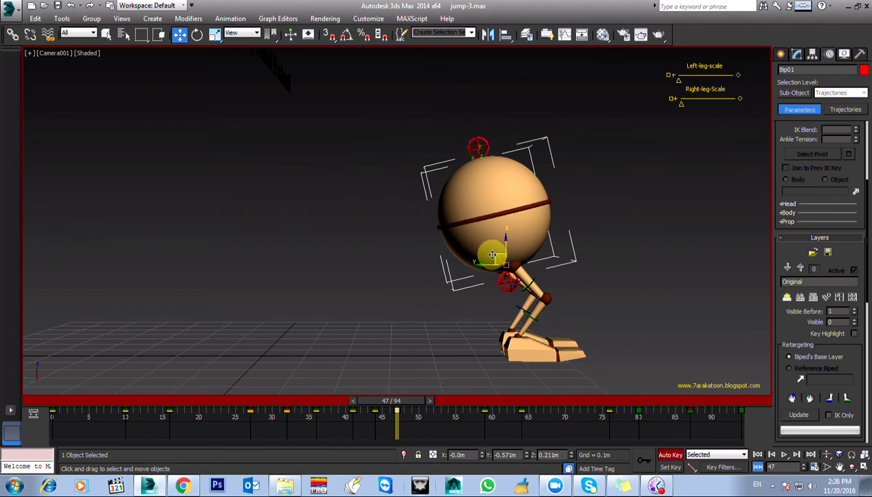
left_click_drag(492, 256, 492, 261)
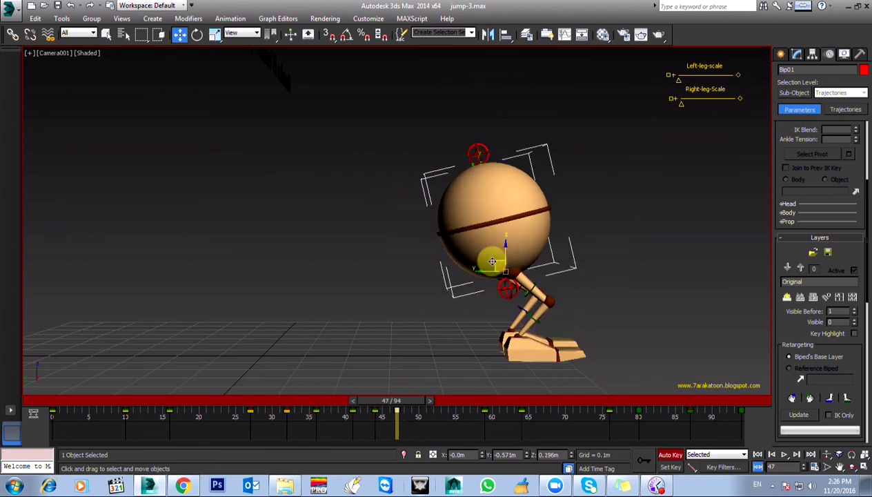
Replay the adjusted landing and the remaining animation up to the final frames.
left_click_drag(399, 402, 292, 400)
key("/")
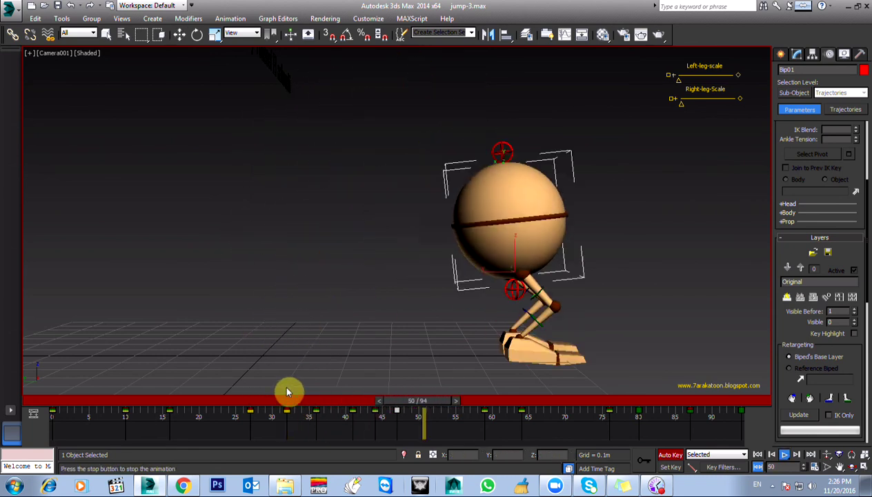
key("/")
left_click_drag(343, 413, 720, 400)
key("/")
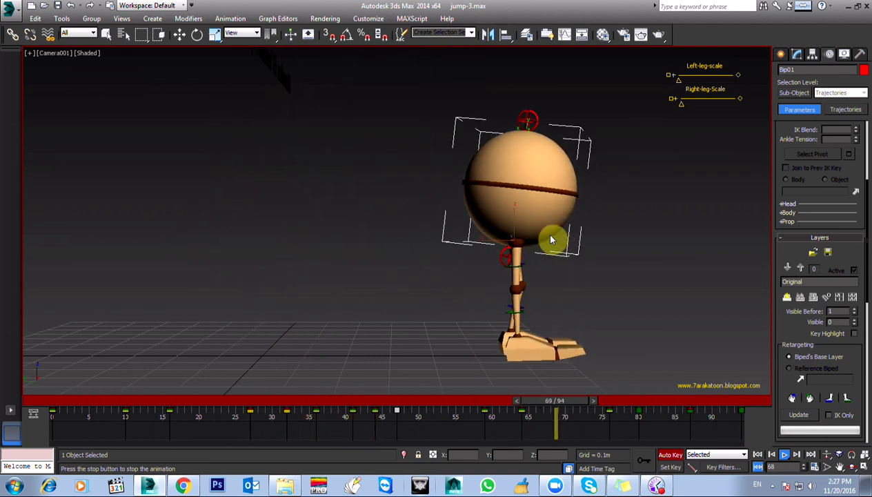
key("slash")
key("w")
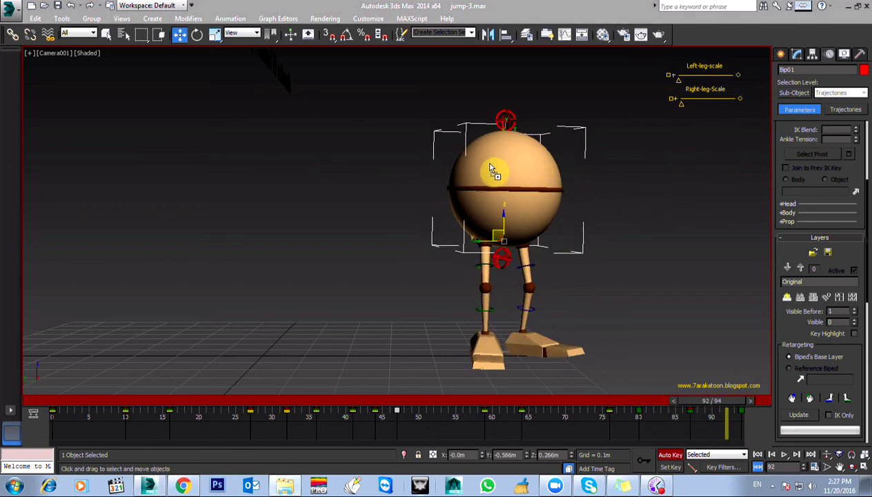
Open the scene file jump02.max without saving the current scene, continuing past the missing external files.
left_click_drag(491, 169, 406, 164)
left_click(425, 167)
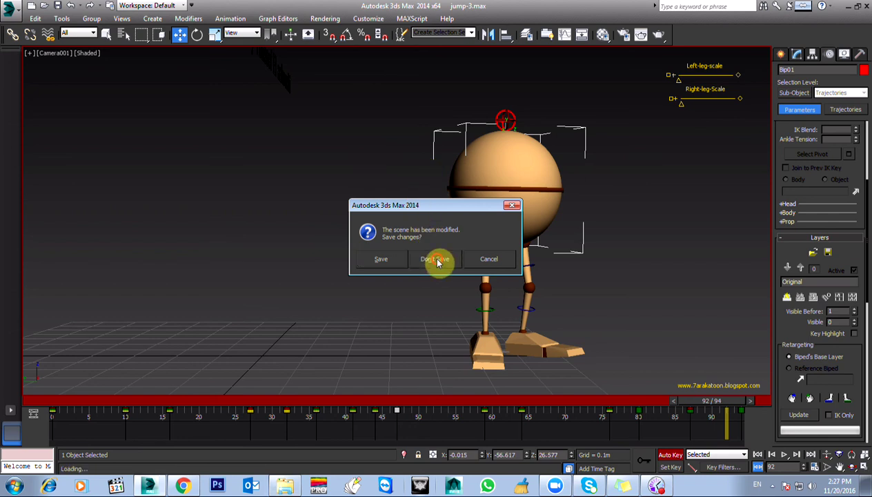
left_click(436, 260)
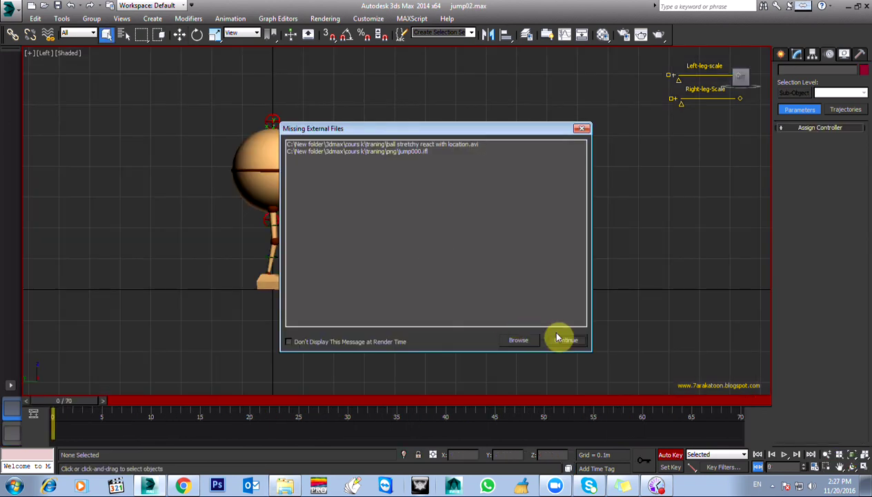
left_click(563, 339)
Play the jump in the Left view and review its take-off frames.
key("slash")
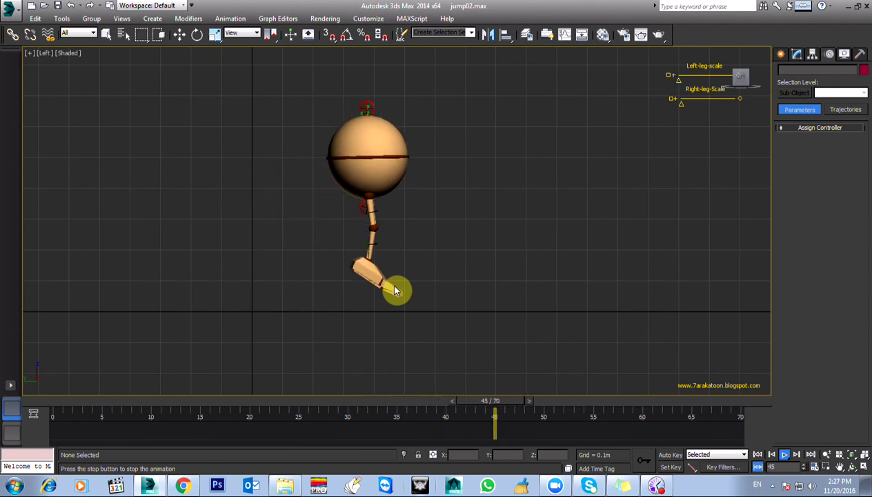
key("q")
mouse_move(454, 404)
left_mouse_down()
mouse_move(289, 405)
mouse_move(330, 395)
mouse_move(485, 400)
mouse_move(409, 399)
mouse_move(462, 399)
mouse_move(438, 405)
left_mouse_up()
key("/")
key("q")
Turn on Auto Key, then raise the heels of both feet and lower the feet about 0.034 m at frame 41.
left_click_drag(240, 291, 374, 387)
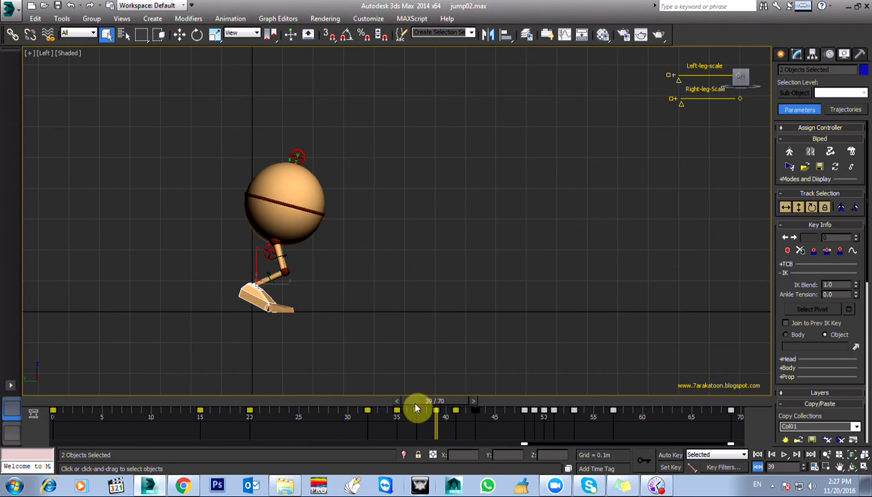
key("n")
mouse_move(444, 408)
left_mouse_down()
mouse_move(483, 407)
mouse_move(456, 417)
left_mouse_up()
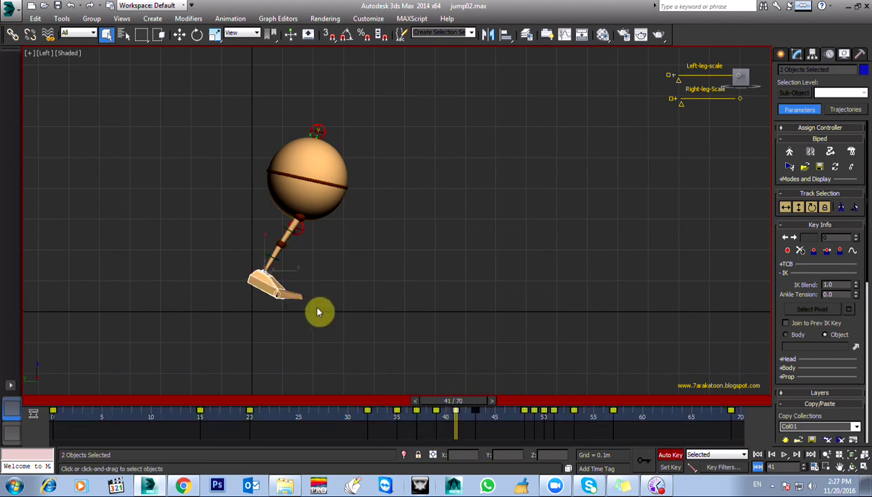
key("e")
left_click_drag(284, 259, 298, 287)
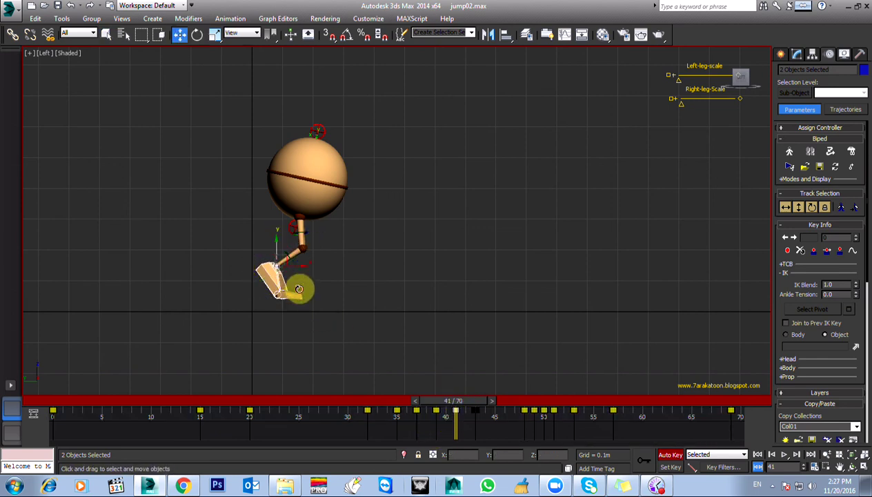
left_click_drag(284, 245, 297, 248)
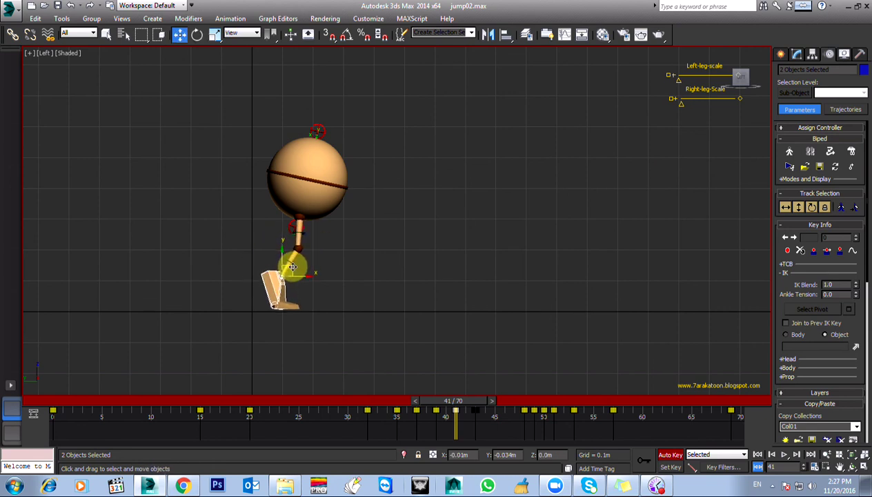
Rotate both feet at frame 43 until the toes point almost straight down.
left_click_drag(447, 411, 467, 413)
key("e")
left_click(316, 256)
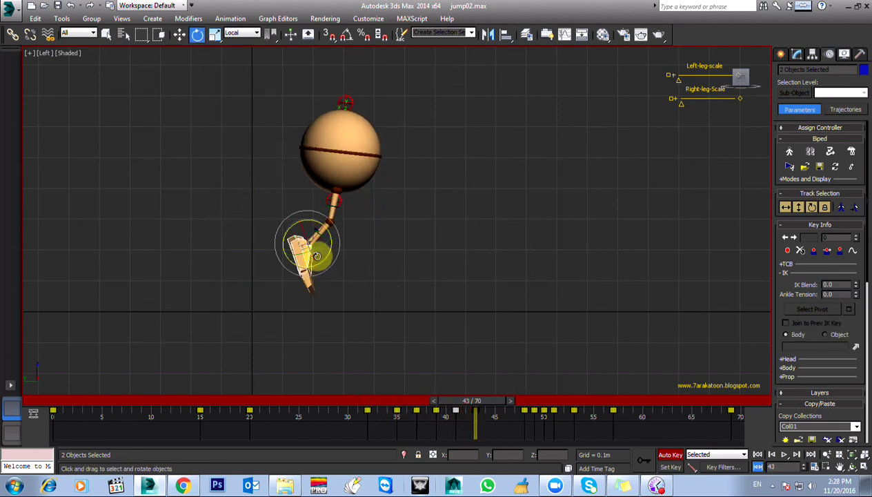
left_click(316, 271, "ctrl")
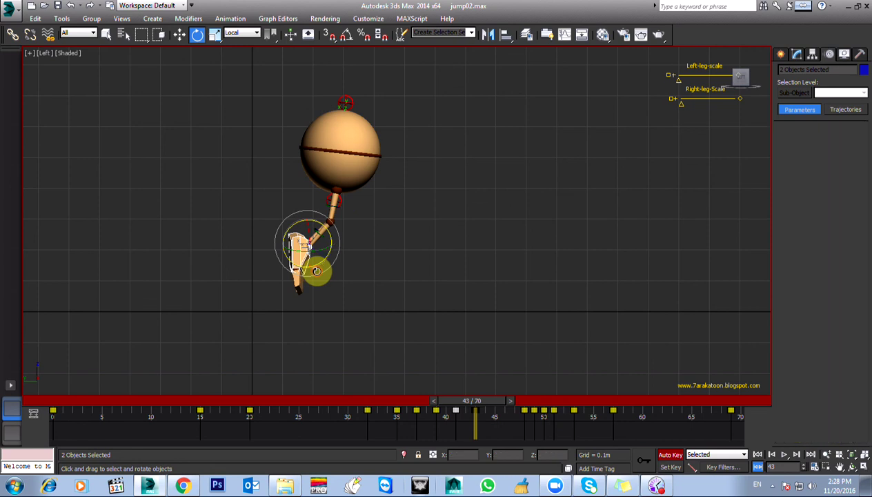
Select the body's centre of mass at frame 61 and move it forward to about Y -0.673 m, Z 0.184 m.
left_click_drag(463, 401, 658, 410)
left_click(436, 253)
key("e")
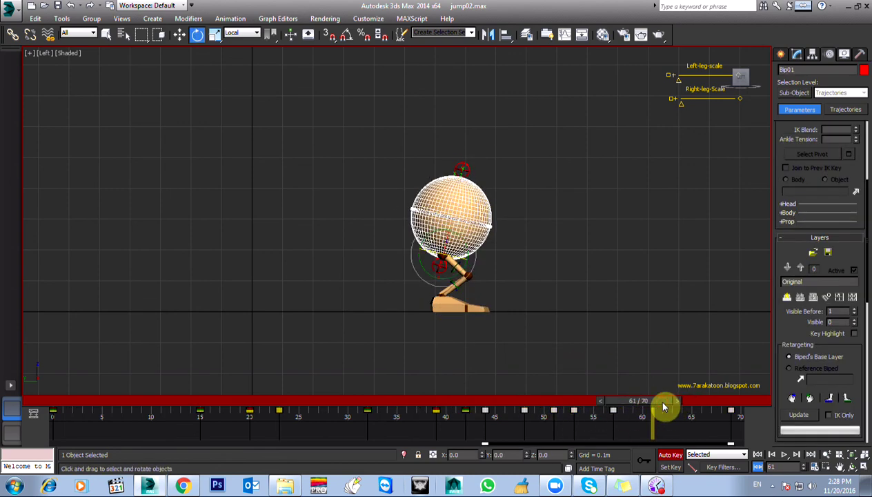
key("w")
left_click_drag(448, 237, 467, 243)
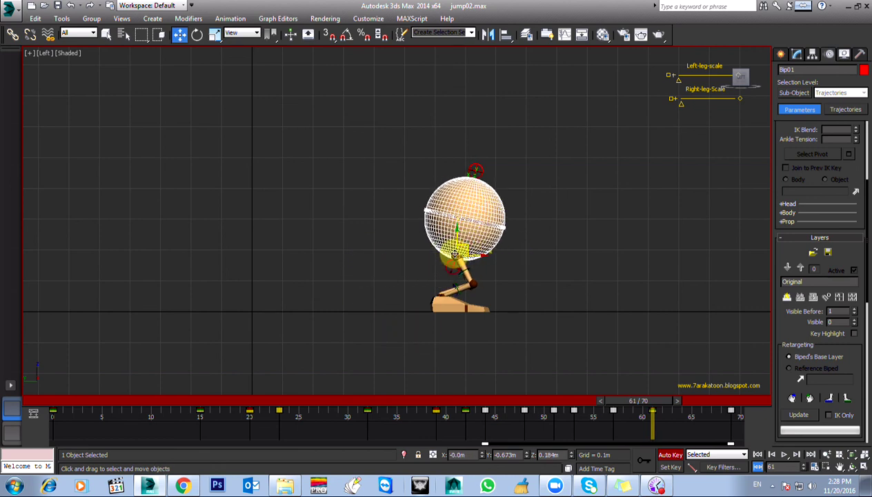
Move the body's centre of mass slightly forward and up at frame 65, and step back to the landing pose at frame 61.
left_click_drag(645, 421, 681, 408)
key("w")
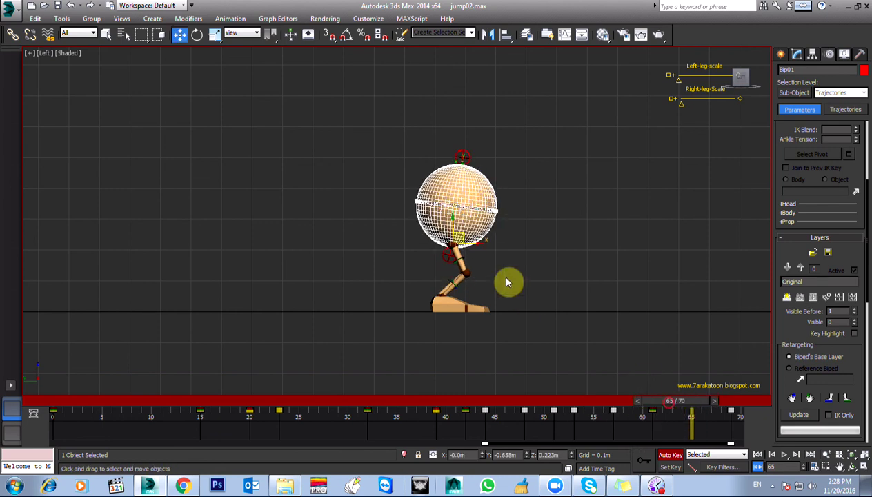
left_click_drag(462, 233, 467, 230)
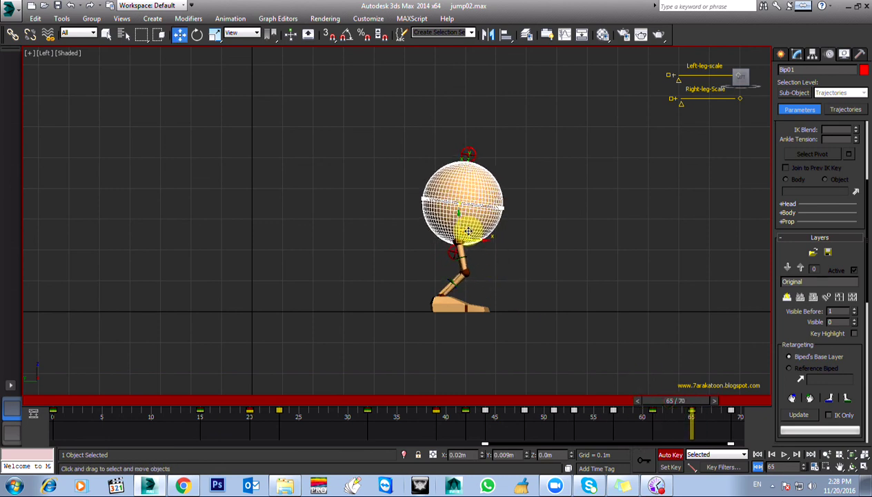
mouse_move(671, 399)
left_mouse_down()
mouse_move(733, 407)
mouse_move(688, 401)
left_mouse_up()
left_click_drag(468, 246, 472, 240)
key("comma")
key("comma")
key("comma")
key("comma")
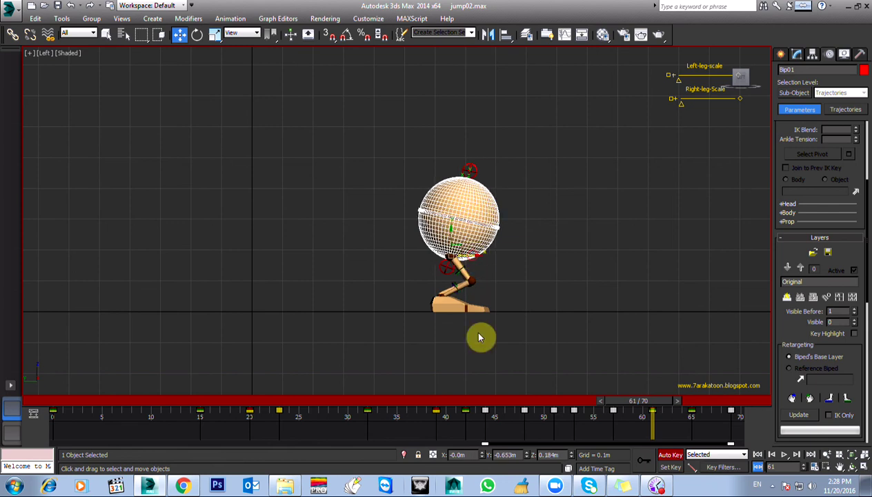
Play the jump, clear the selection and scrub through the crouch between about frames 28 and 34.
key("slash")
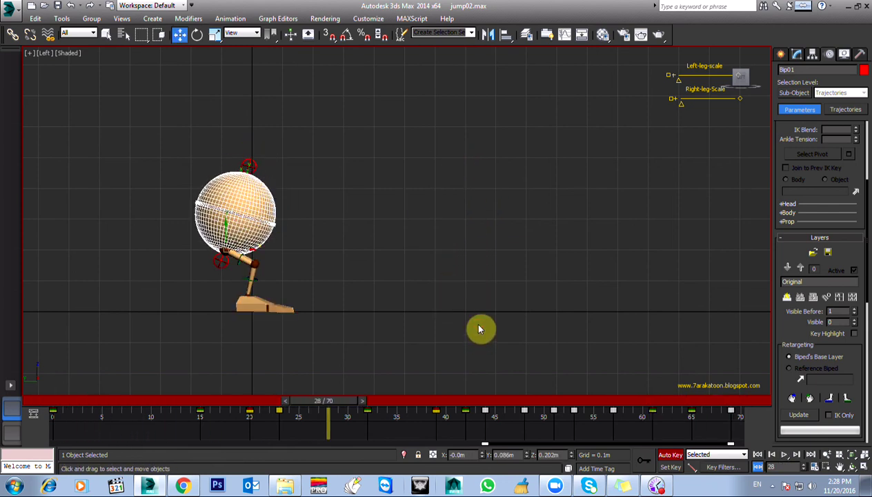
left_click(481, 329)
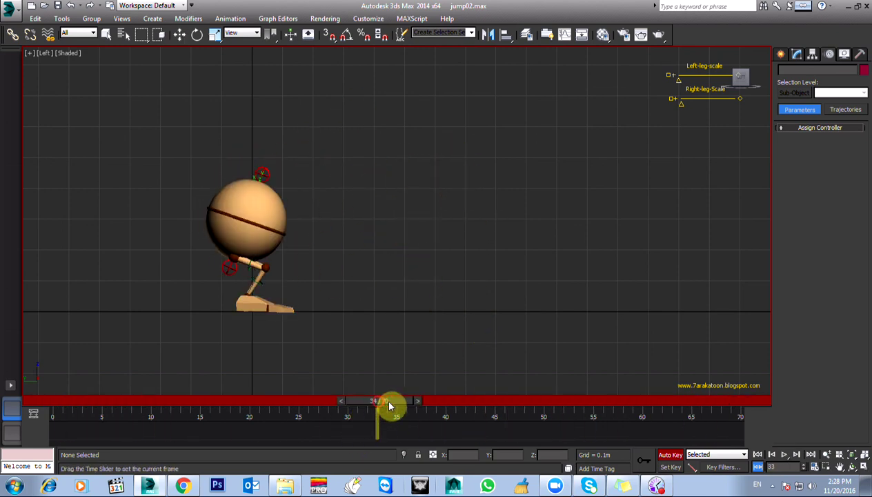
left_click_drag(334, 404, 353, 409)
left_click(353, 408)
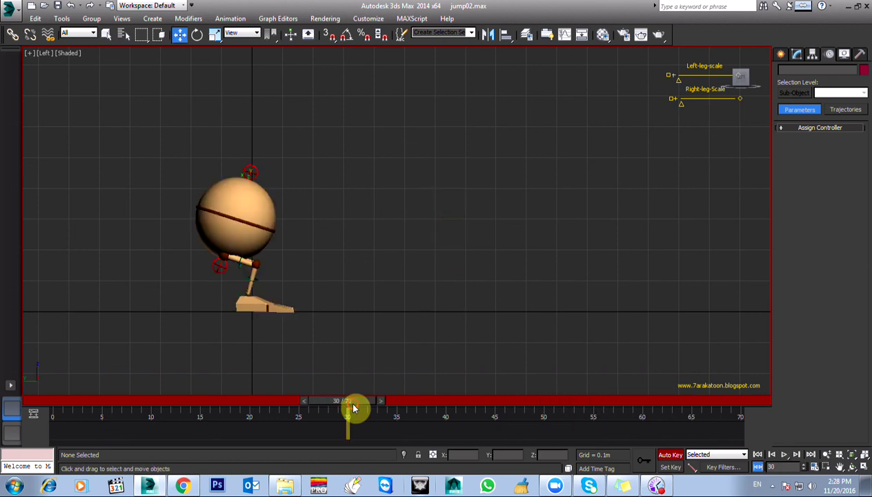
Select the whole character and stretch its take-off keys from frames 39–44 so the range ends at frame 46.
left_click_drag(263, 295, 266, 298)
left_click_drag(384, 413, 480, 427)
key("w")
left_click_drag(428, 424, 493, 452)
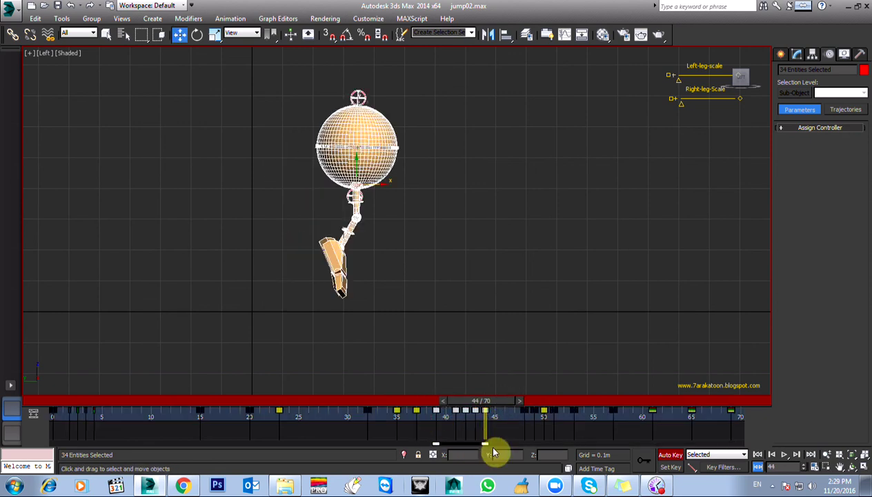
Clear the selection and play the jump repeatedly in the Left view to check the take-off and landing timing.
key("/")
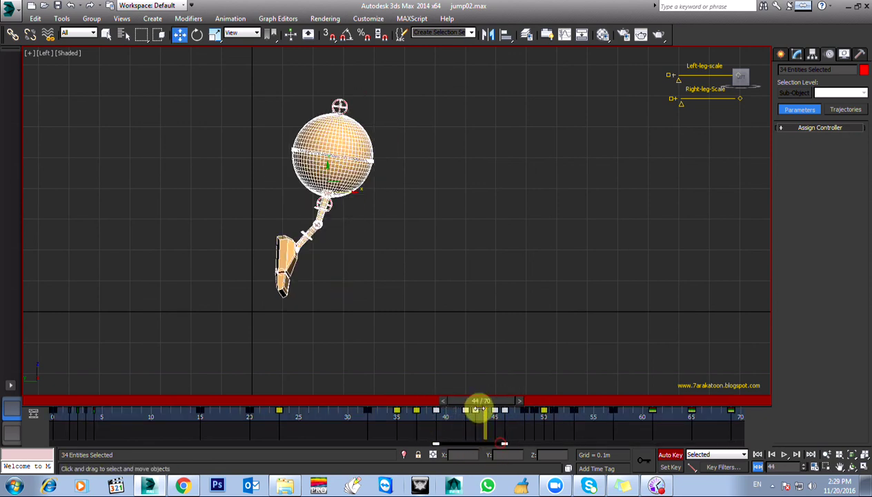
key("/")
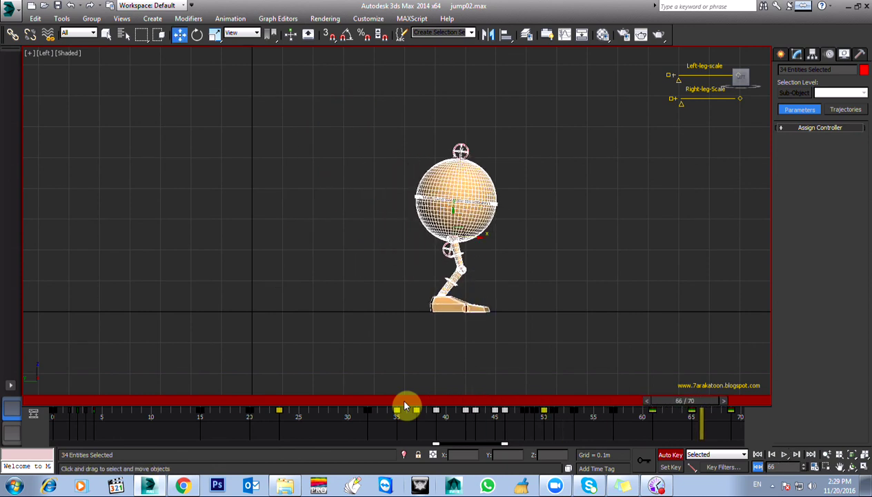
left_click(543, 201)
key("F3")
key("F3")
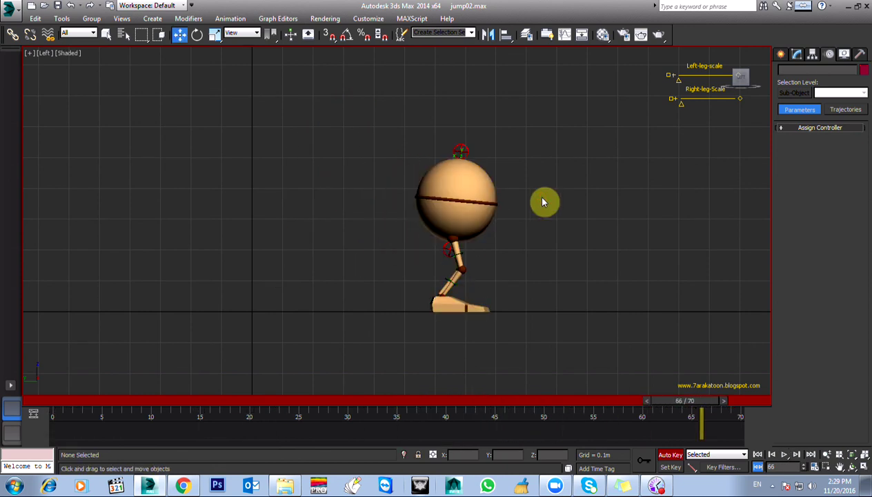
key("/")
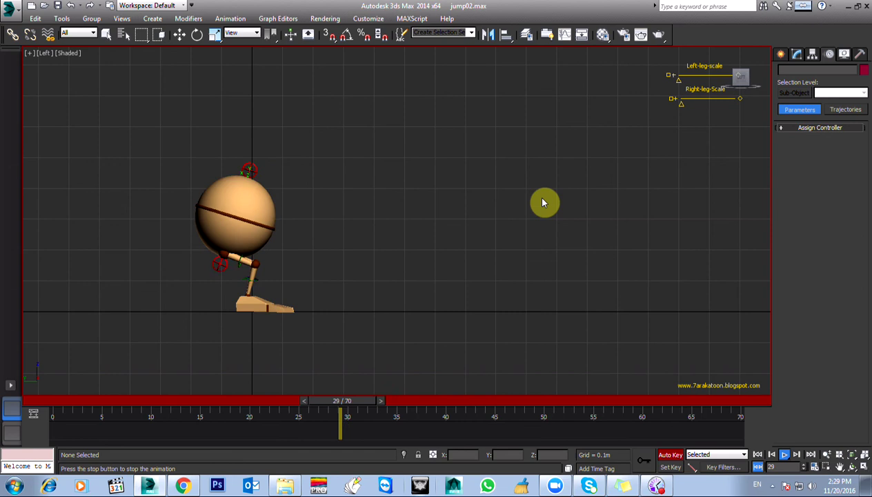
key("/")
key("w")
key("/")
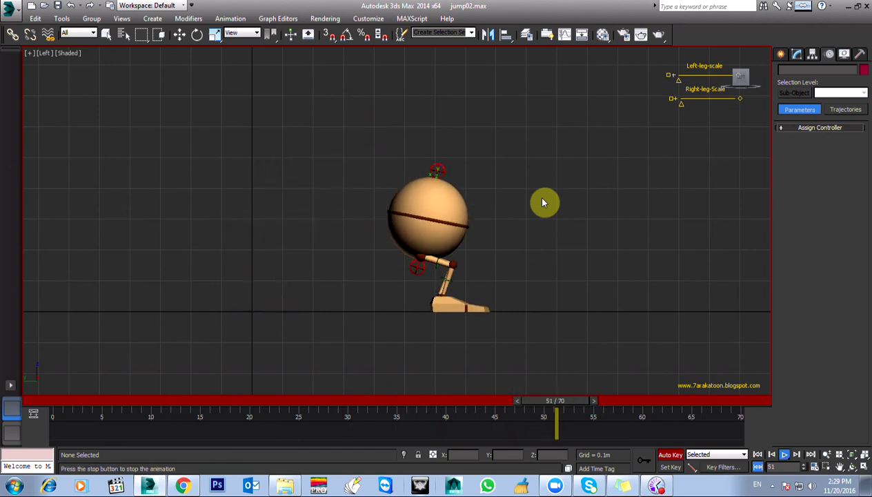
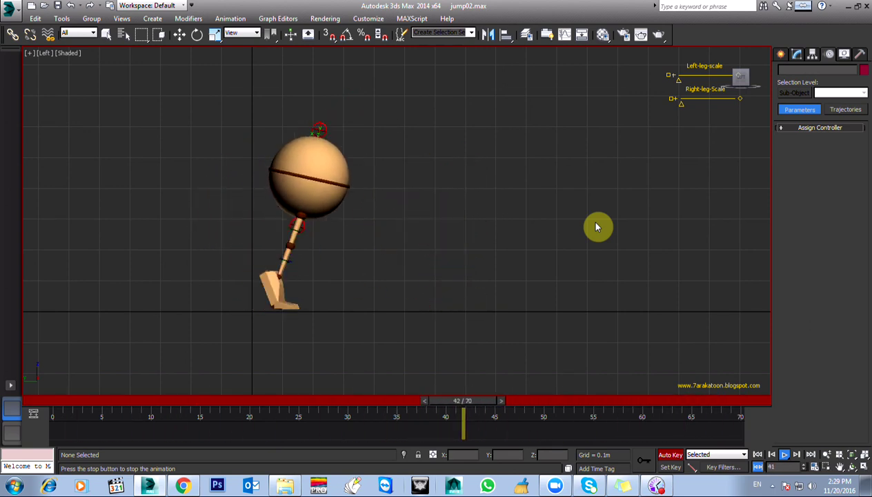
key("slash")
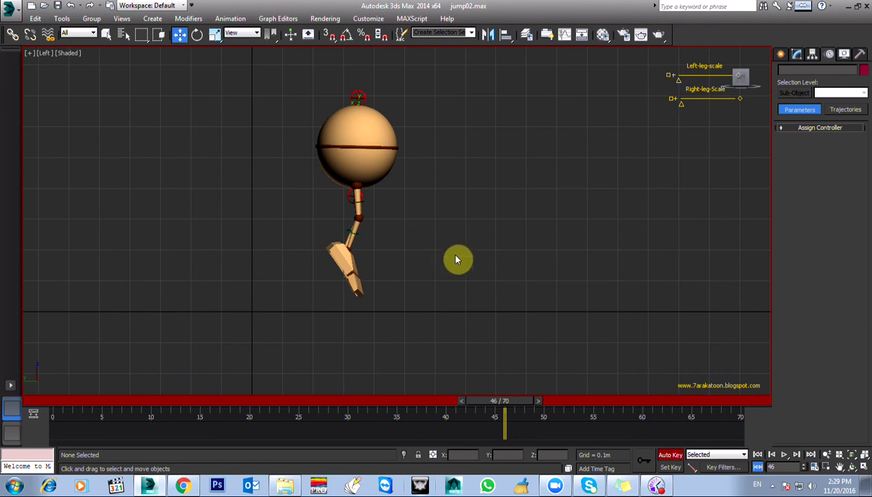
key("slash")
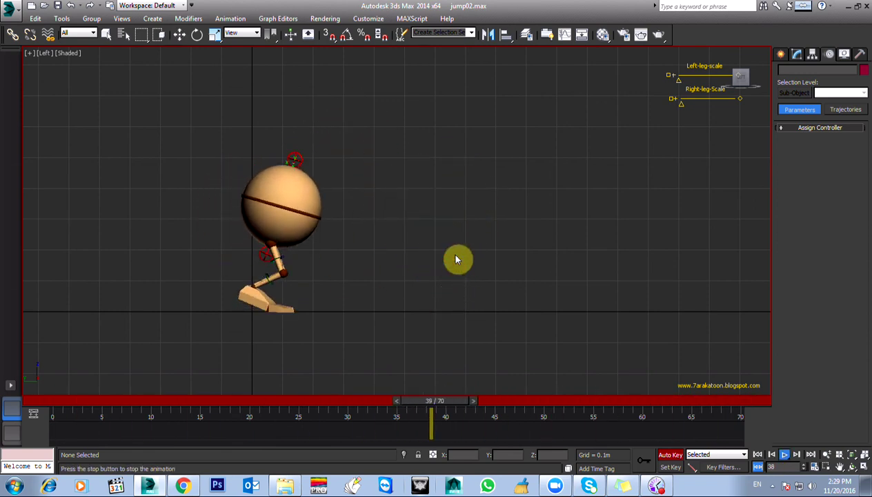
key("slash")
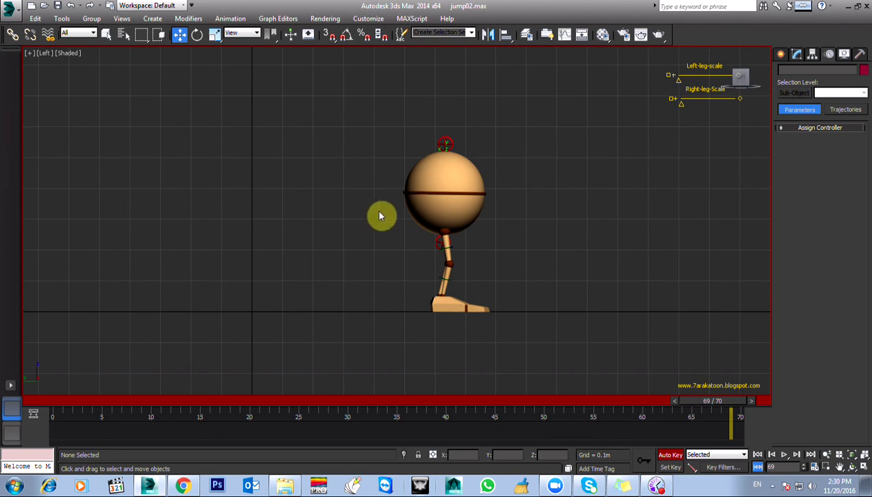
Rewind to the crouch before take-off and replay the jump through the landing.
left_click_drag(717, 402, 340, 403)
key("/")
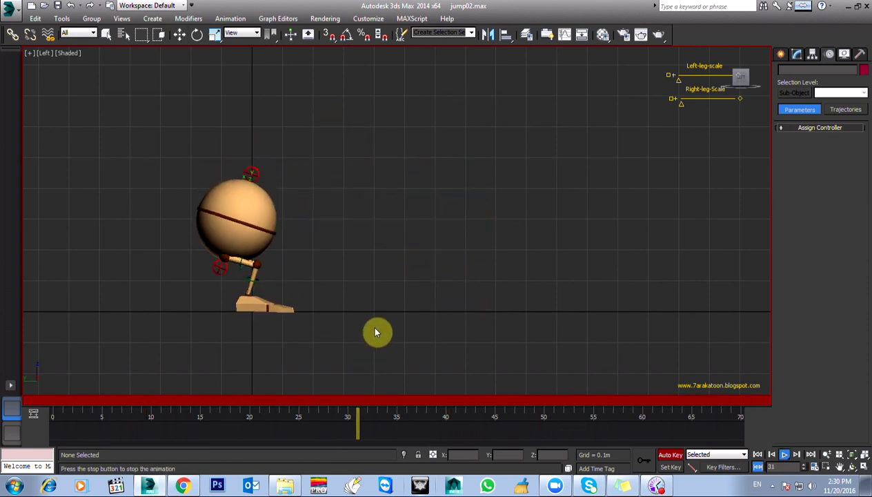
key("/")
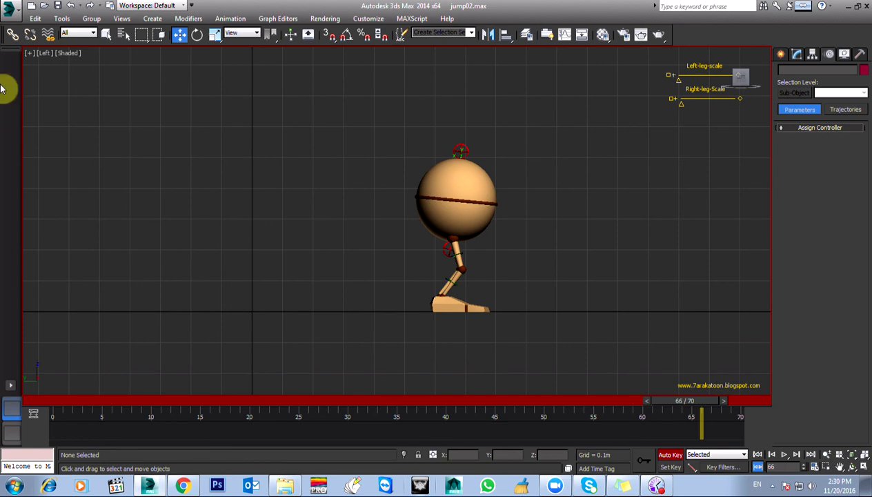
Reset to an empty untitled scene without saving the changes to the jump scene.
left_click(8, 9)
left_click(31, 59)
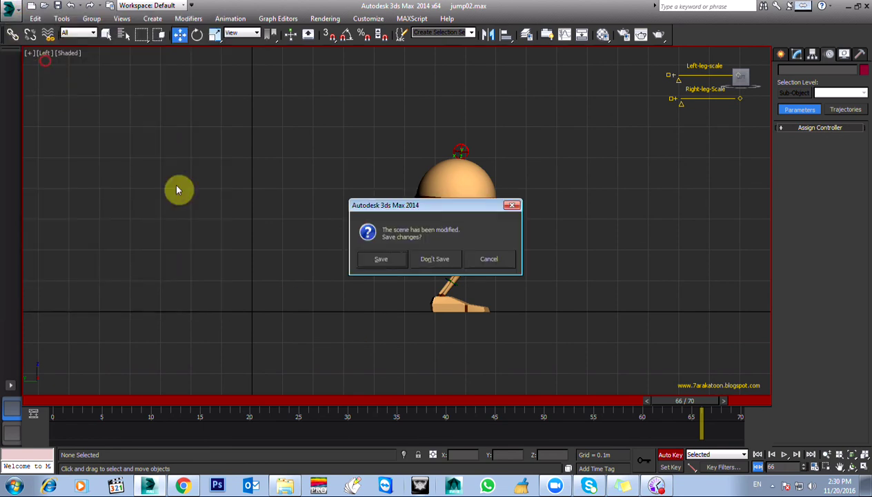
left_click(426, 260)
left_click(409, 261)
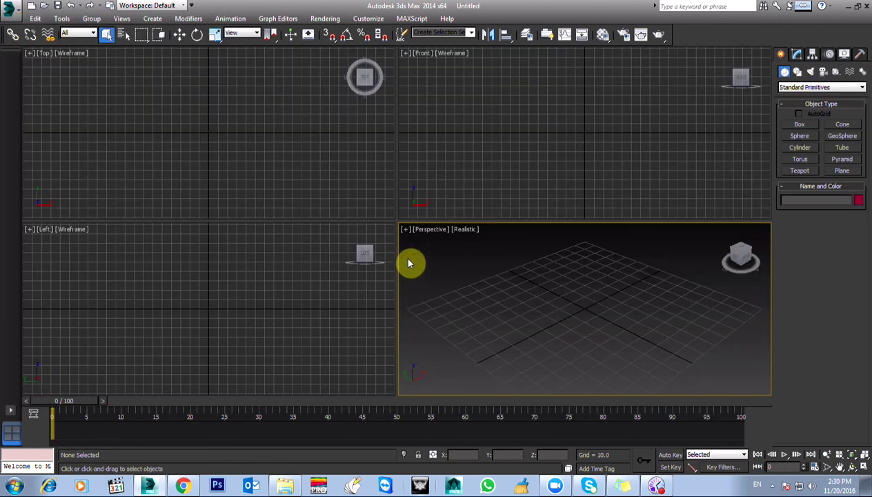